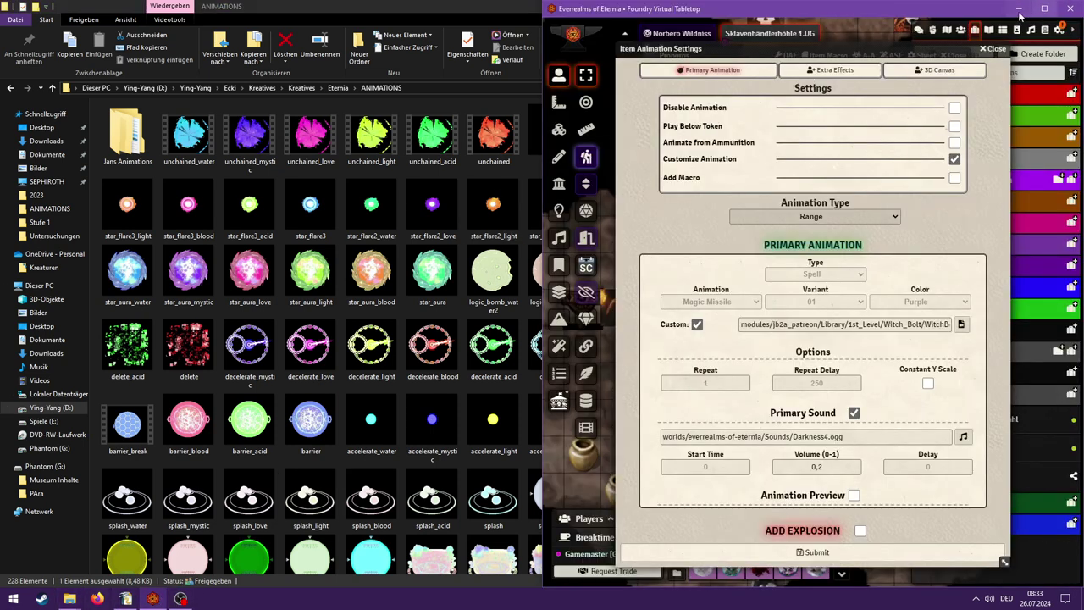
- Maximize the Foundry Virtual Tabletop window, turn off the custom file for Proporos's primary animation, and submit the animation settings
click(1055, 10)
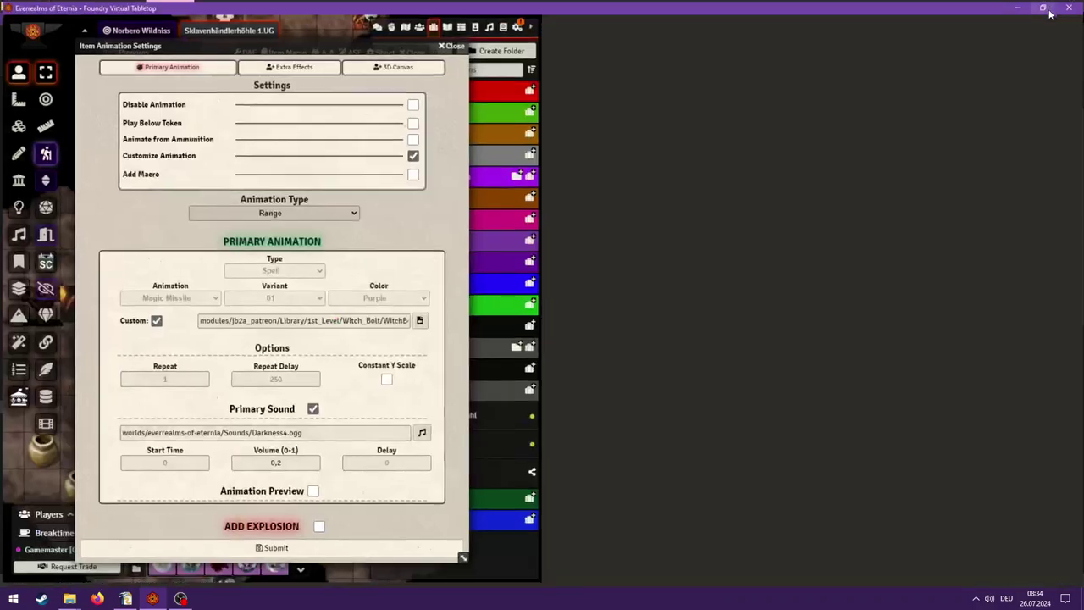
drag(332, 43, 772, 38)
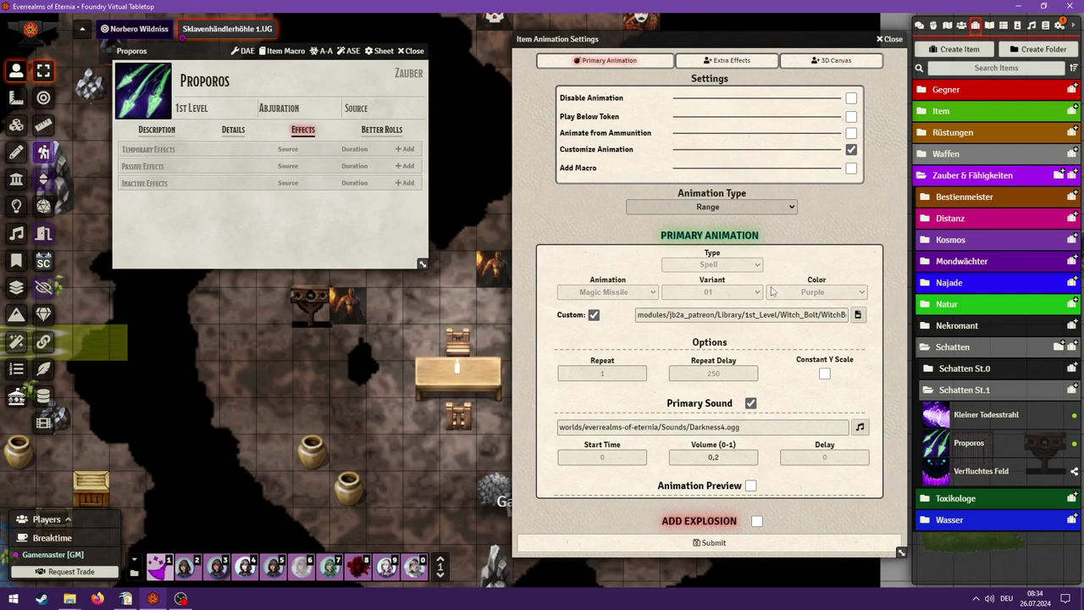
click(594, 315)
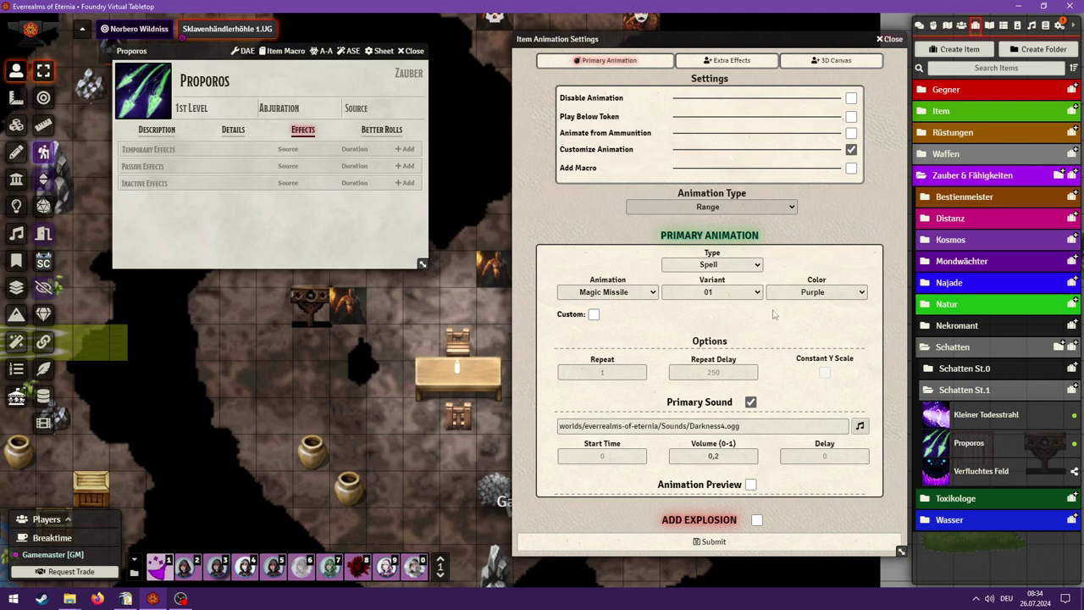
click(716, 541)
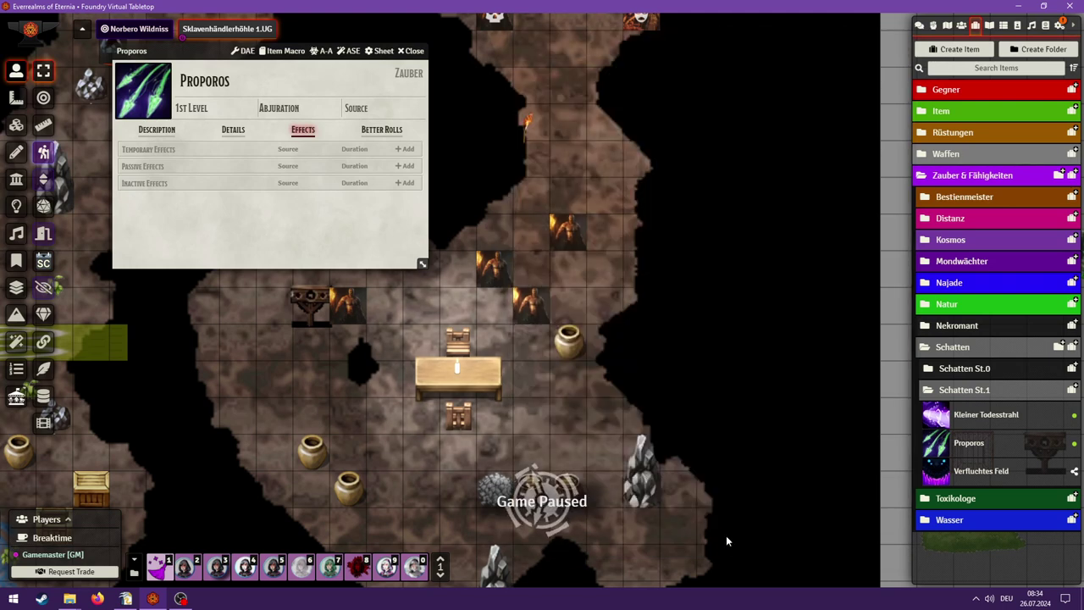
- Check the item animation settings of the Kleiner Todesstrahl spell, and close them together with its sheet
click(987, 415)
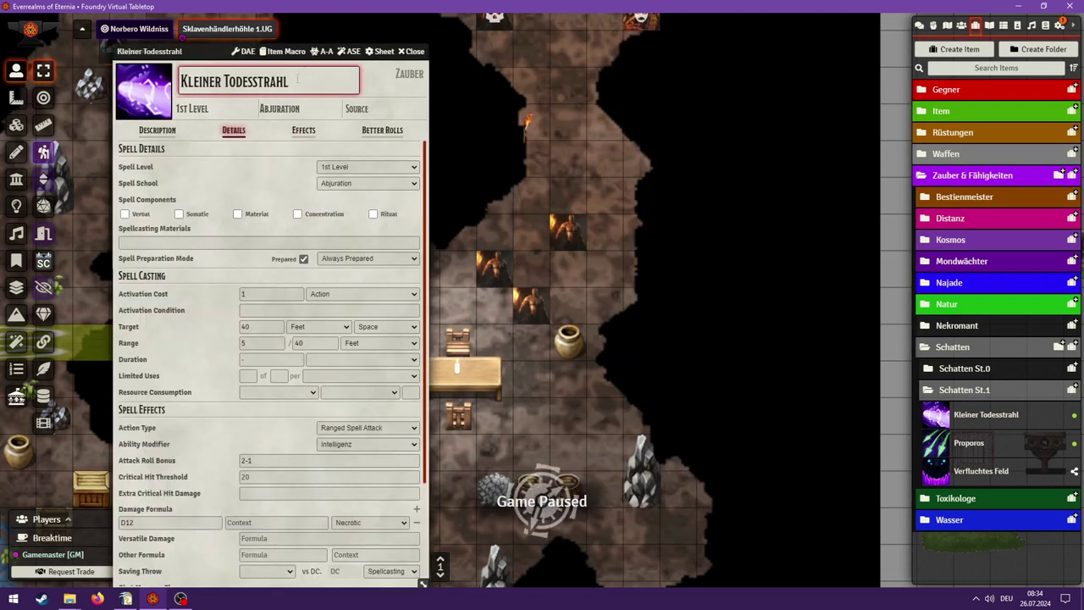
click(322, 51)
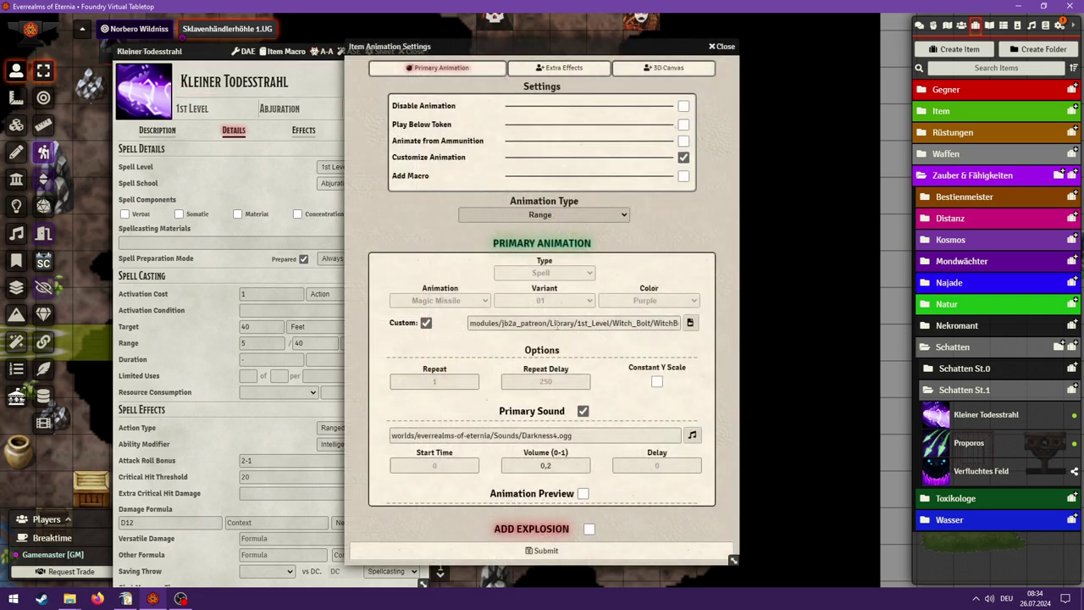
click(722, 46)
click(414, 51)
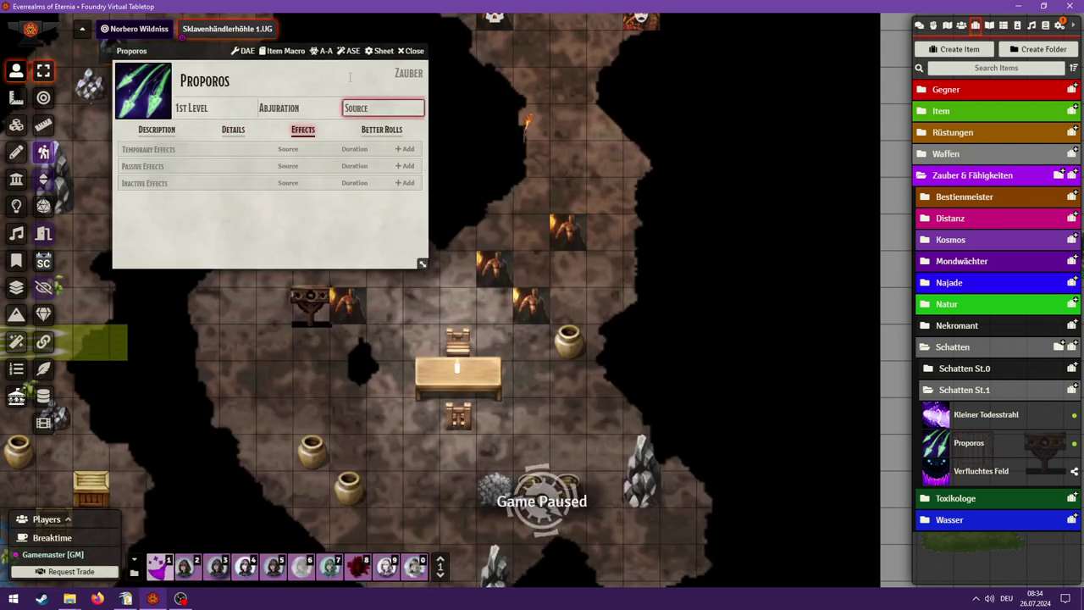
click(405, 52)
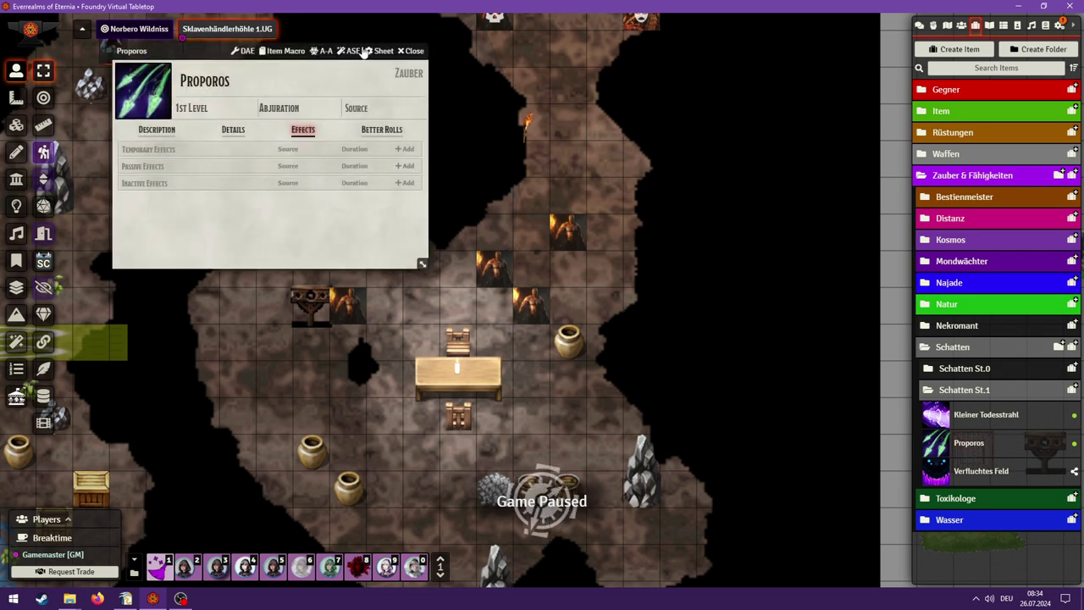
- Reopen Proporos's item animation settings and choose Purple as the Magic Missile color, with variant 01
click(321, 51)
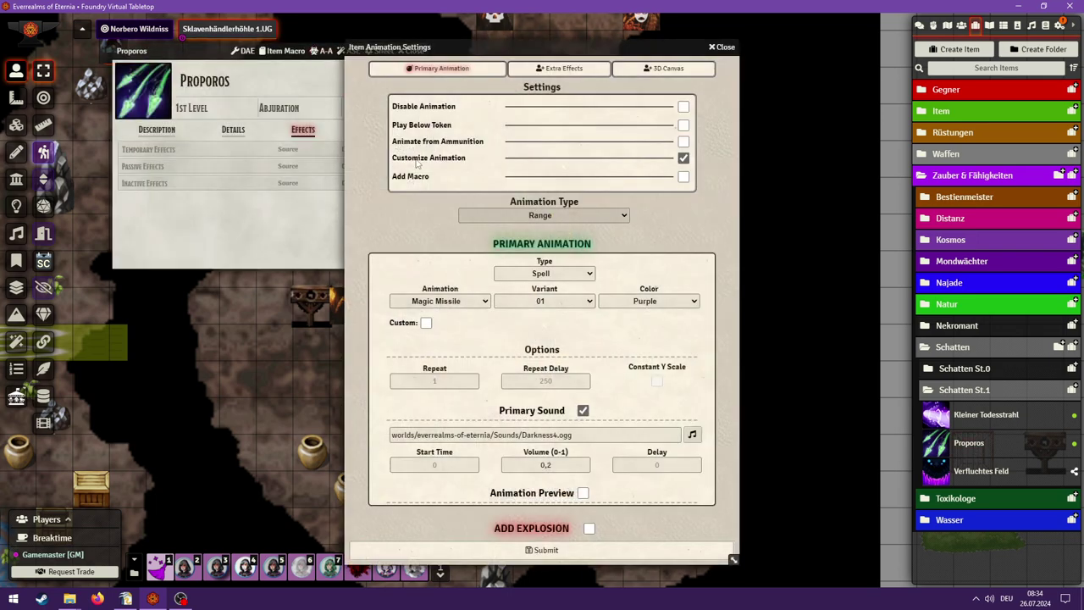
click(579, 303)
click(579, 302)
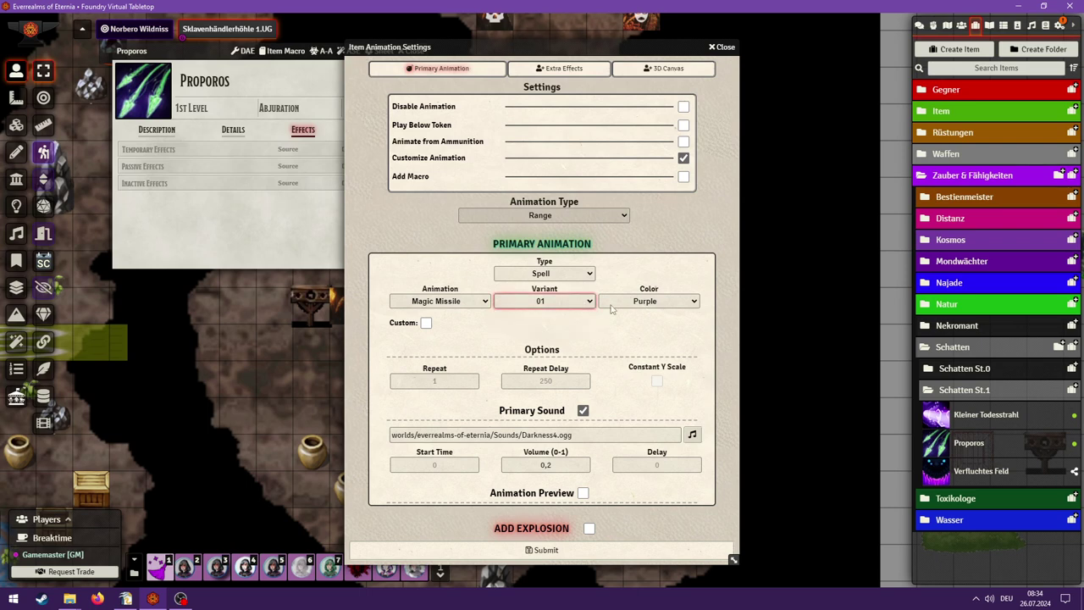
click(627, 303)
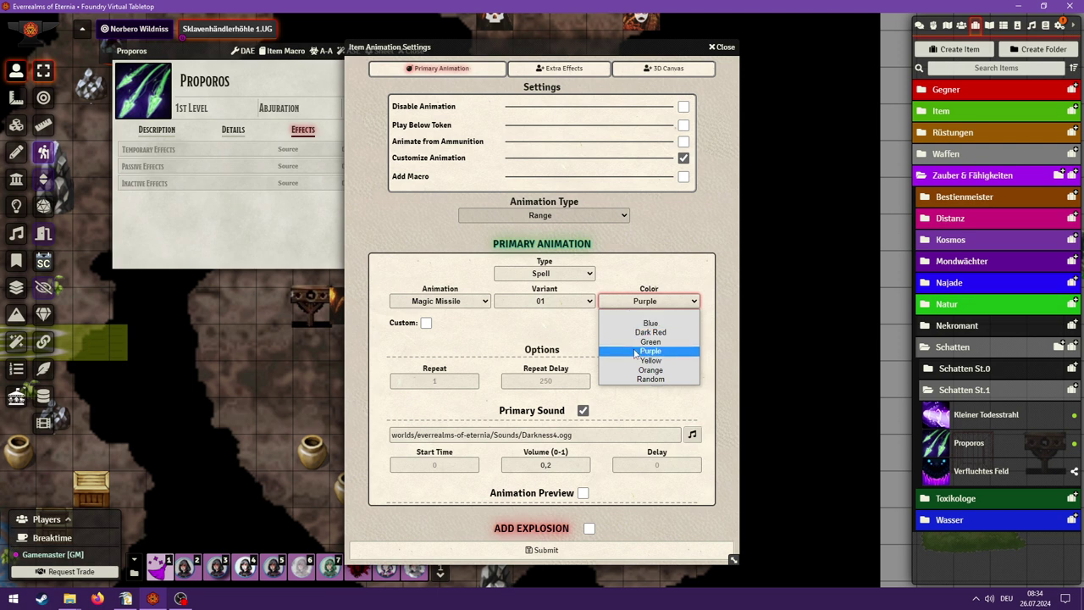
click(635, 353)
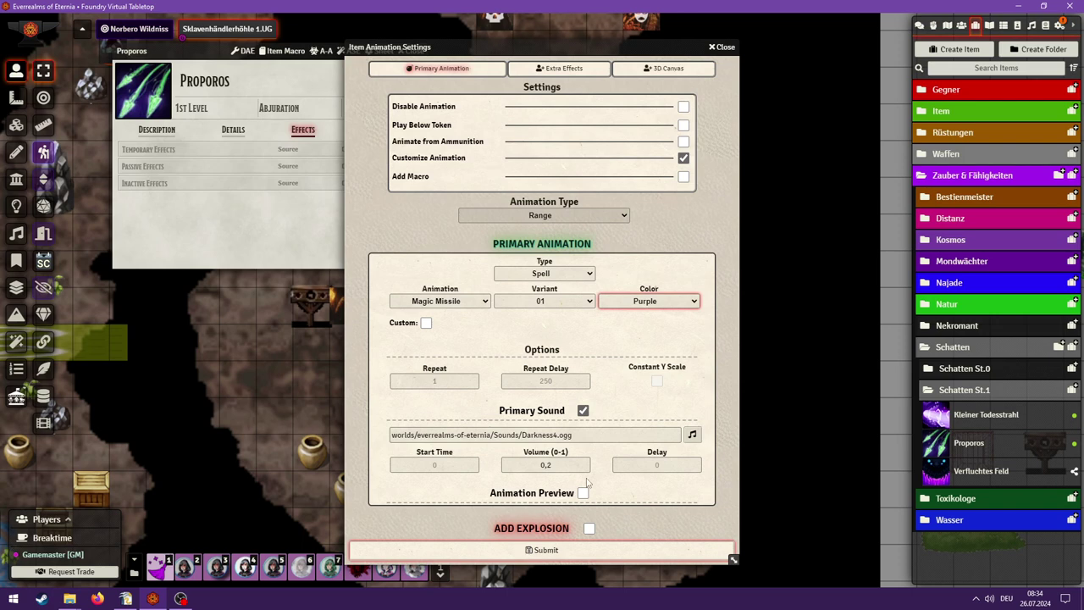
- Open the audio browser for Proporos's primary sound and look through the world's Sounds folder
click(692, 436)
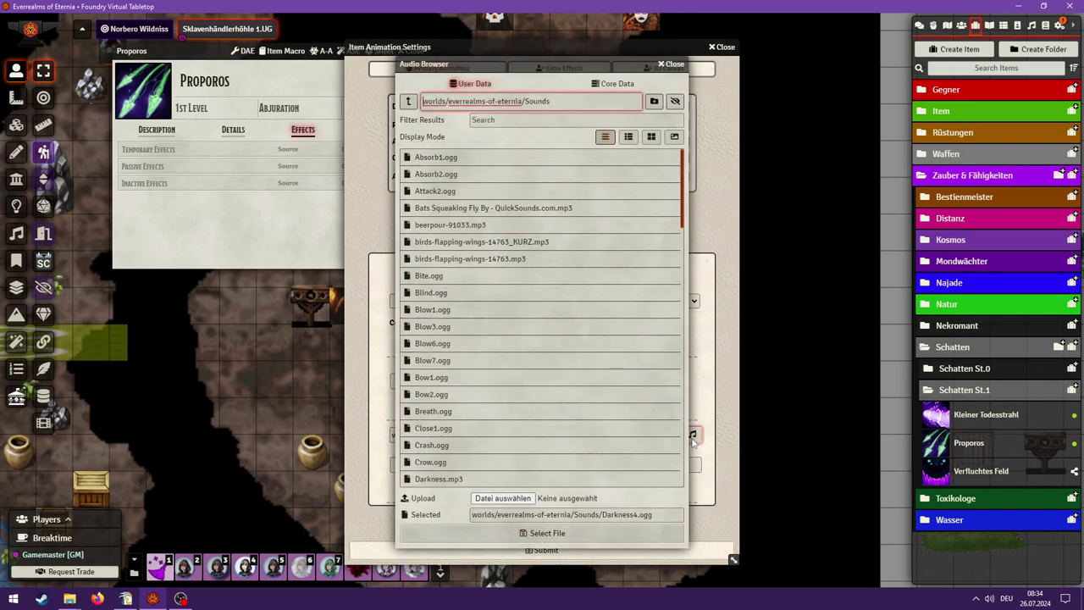
scroll(613, 390, down, 3)
scroll(604, 392, up, 3)
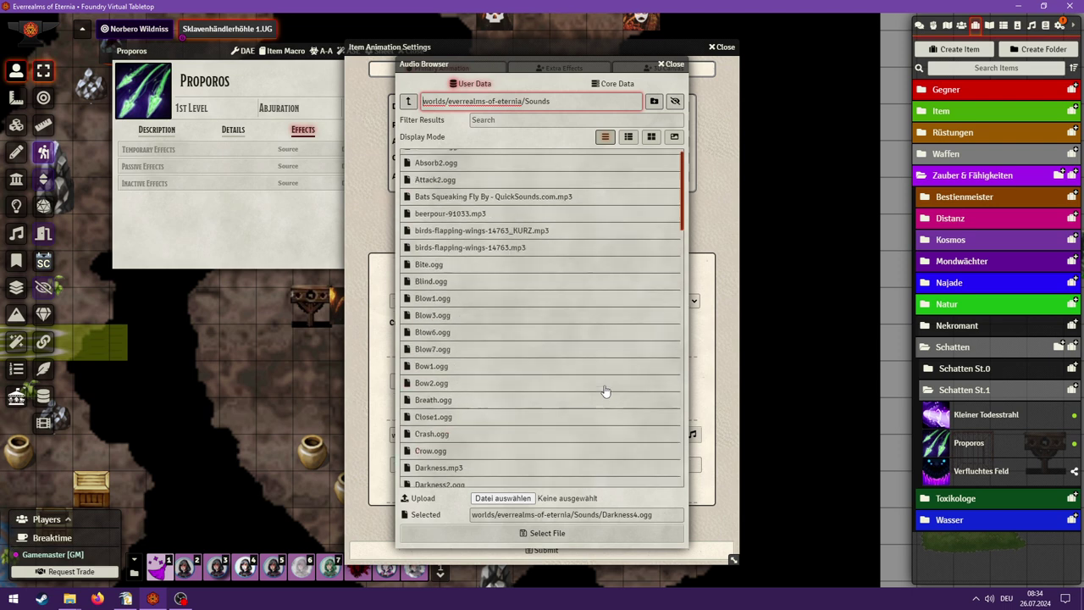
- Switch to the Soundeffekte folder in File Explorer, look through its files, and open the SE subfolder
mouse_move(68, 599)
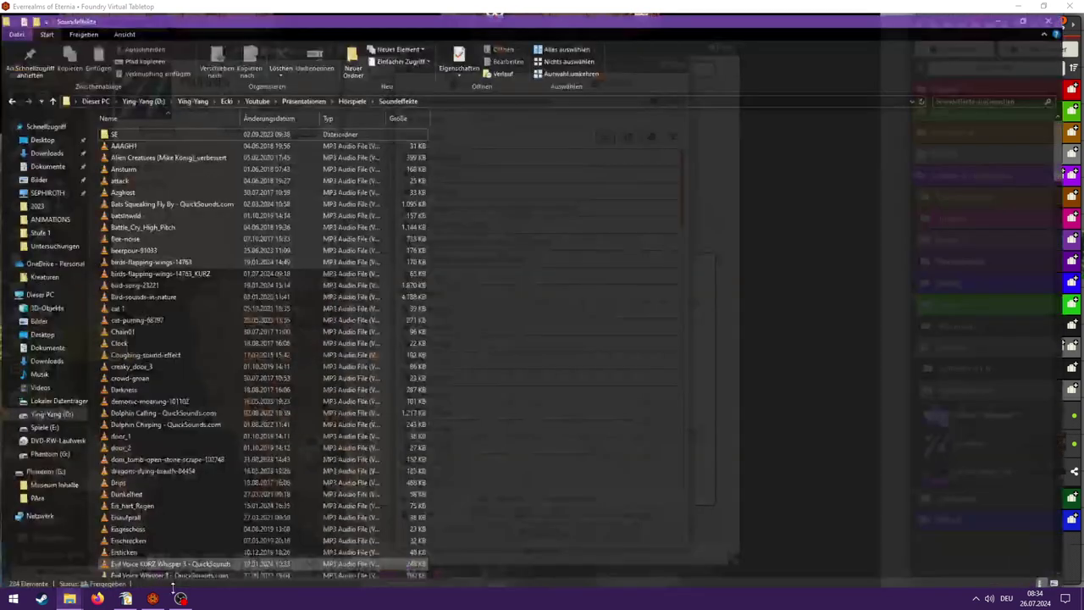
click(172, 586)
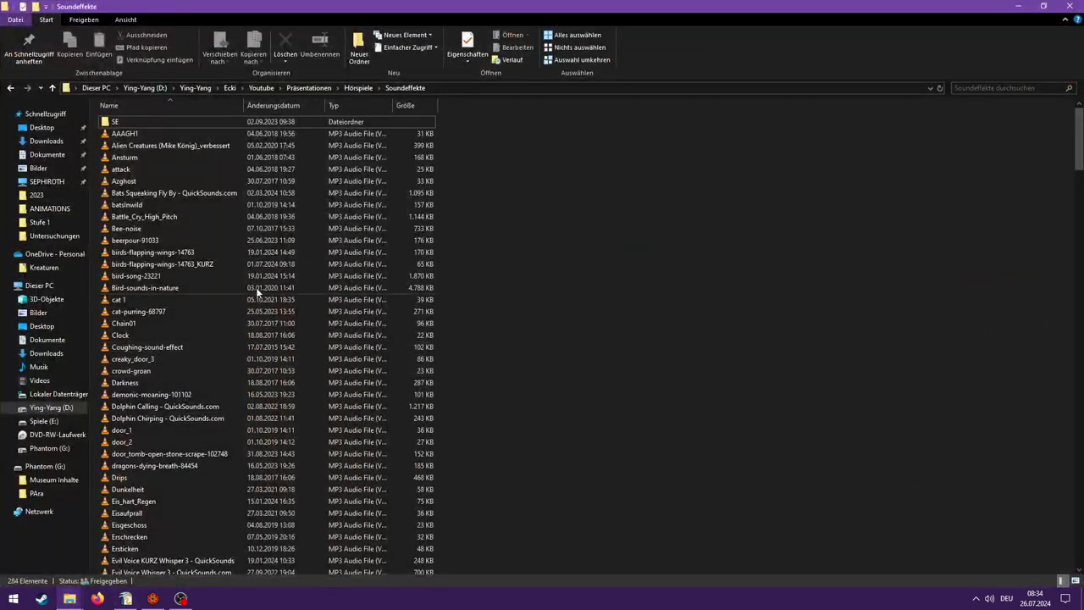
scroll(254, 292, down, 9)
scroll(256, 288, up, 8)
scroll(257, 290, up, 1)
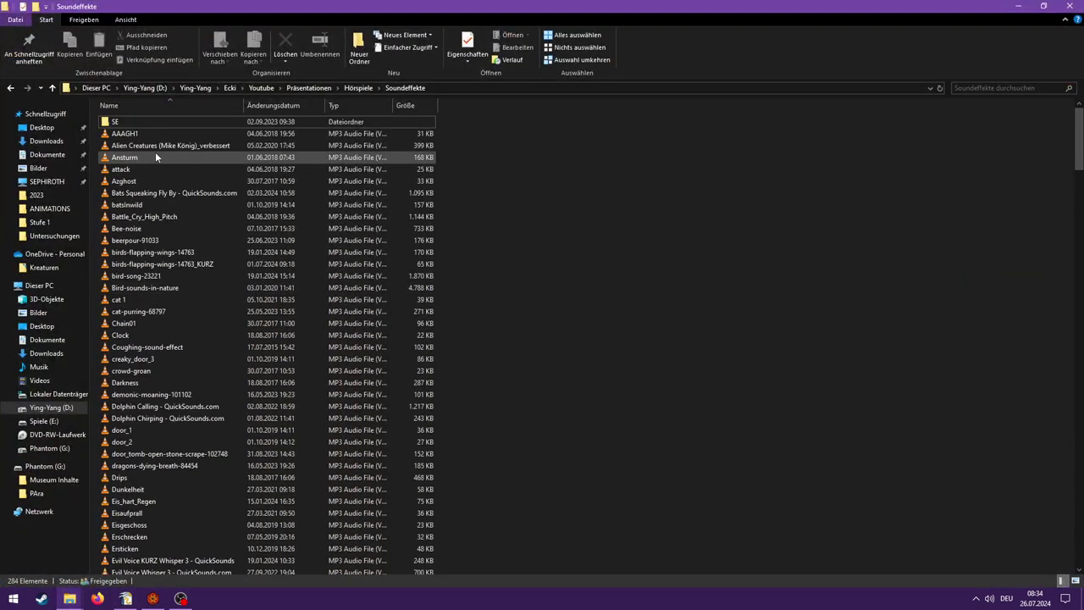
double_click(127, 123)
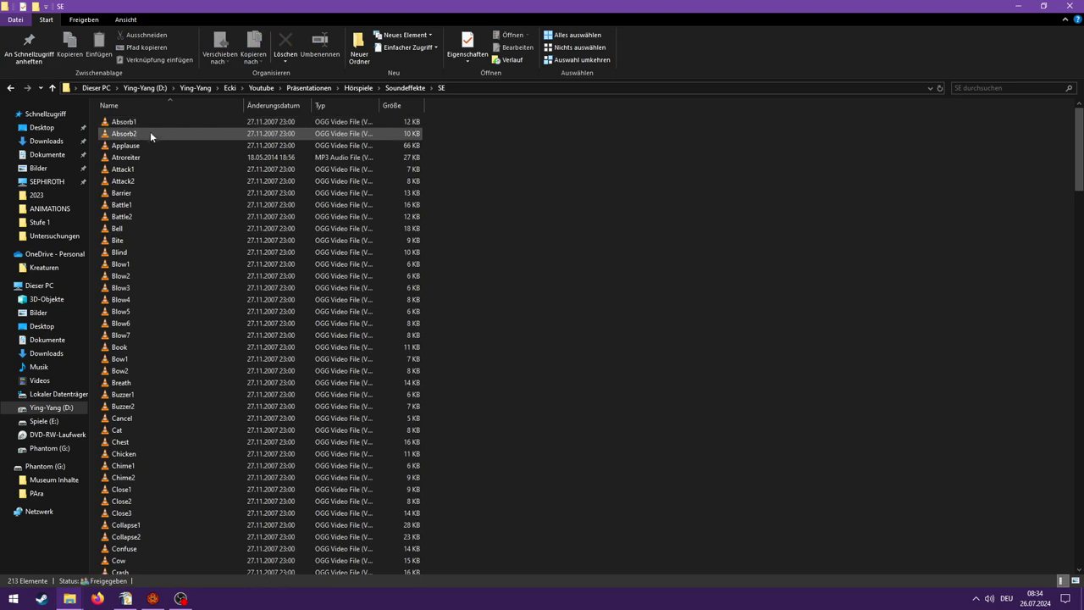
- Listen to the Absorb2 and Absorb1 sounds in the SE folder, and close the media player
double_click(158, 134)
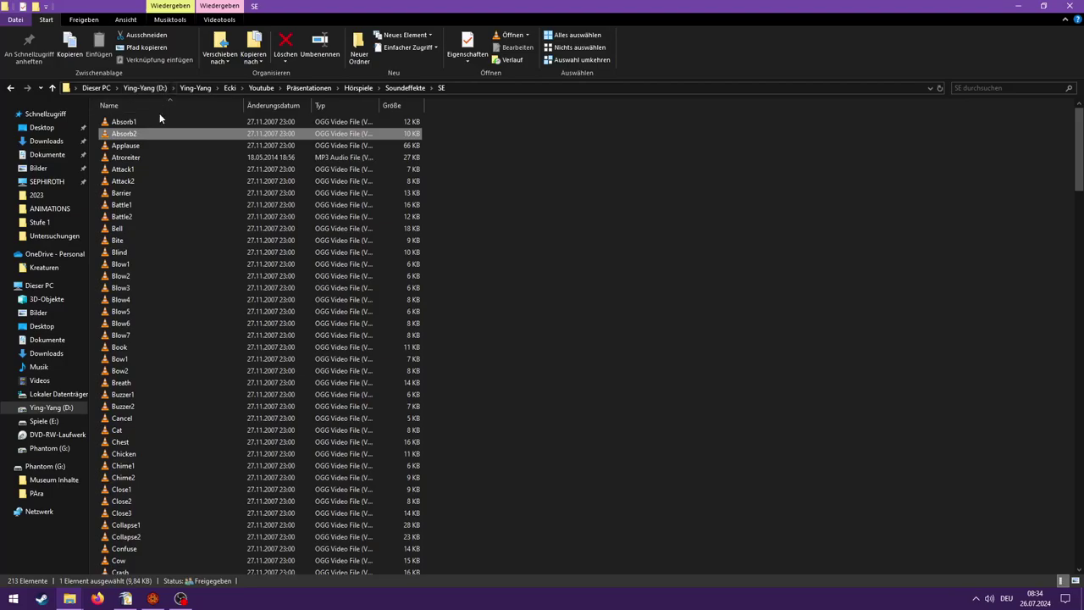
double_click(160, 121)
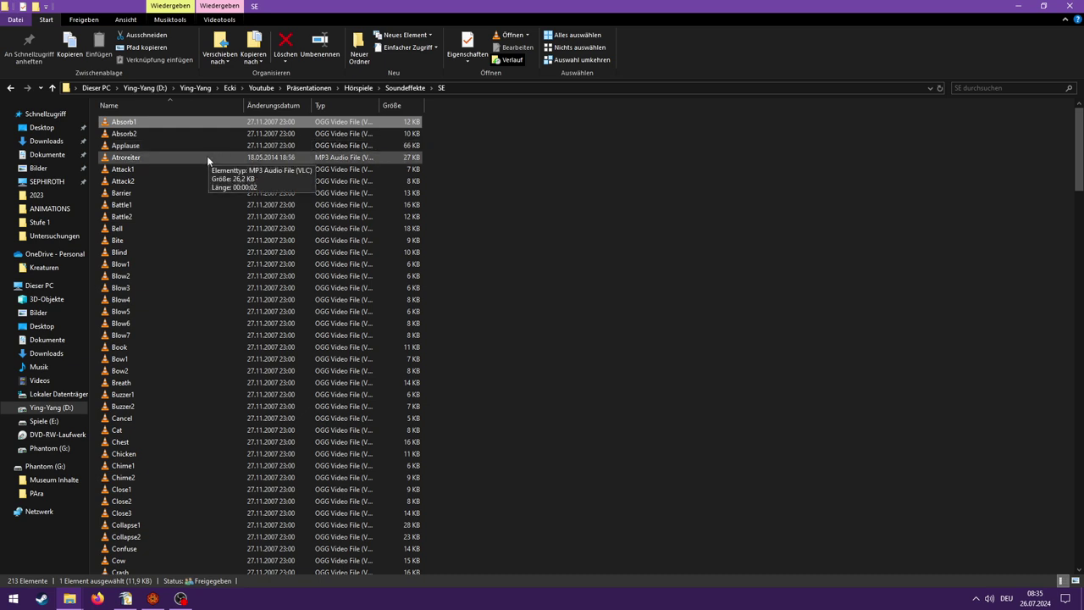
double_click(186, 122)
click(1071, 7)
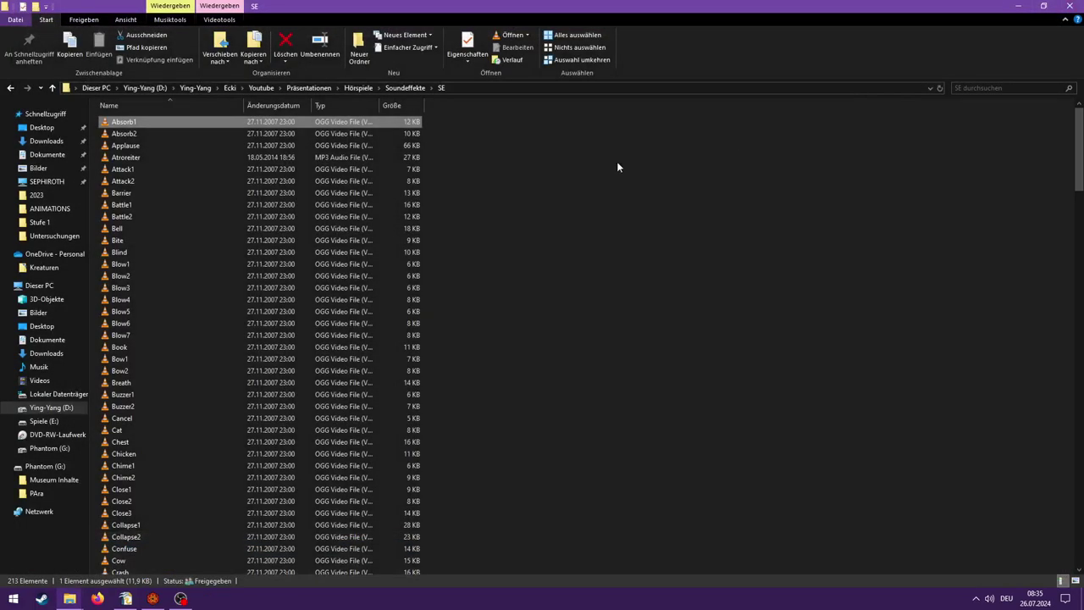
- Listen to the sounds Darkness1 through Darkness6 one after another in the SE folder
scroll(347, 231, down, 5)
scroll(347, 231, down, 3)
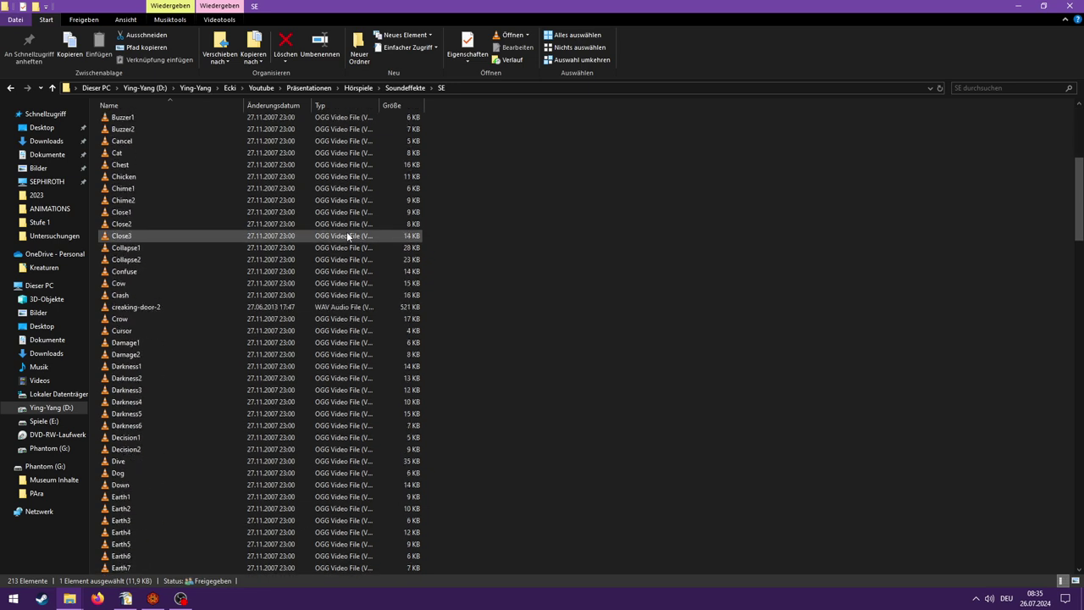
double_click(199, 367)
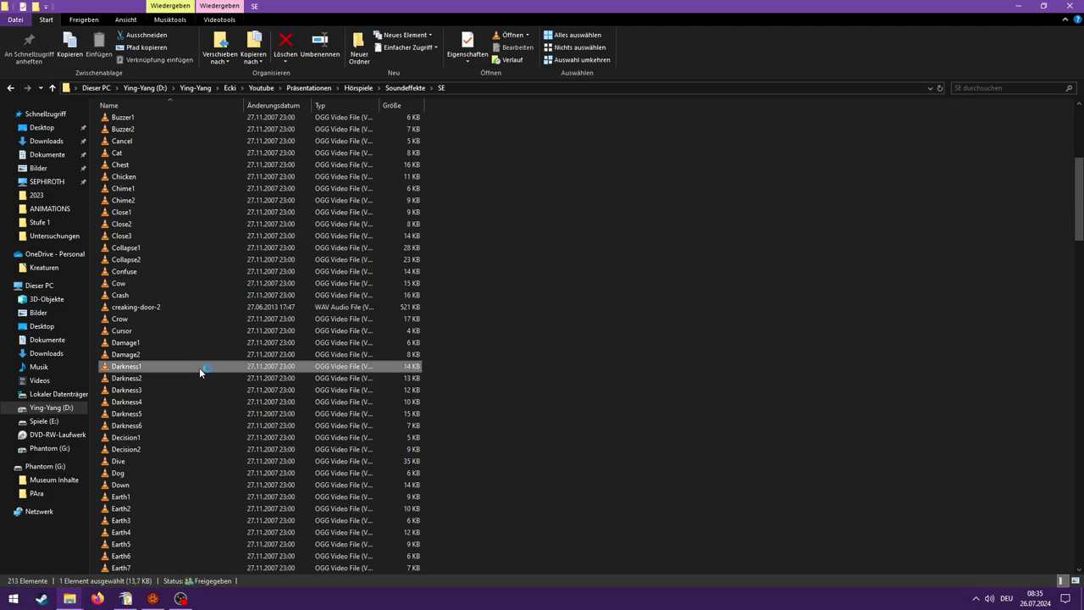
click(1066, 8)
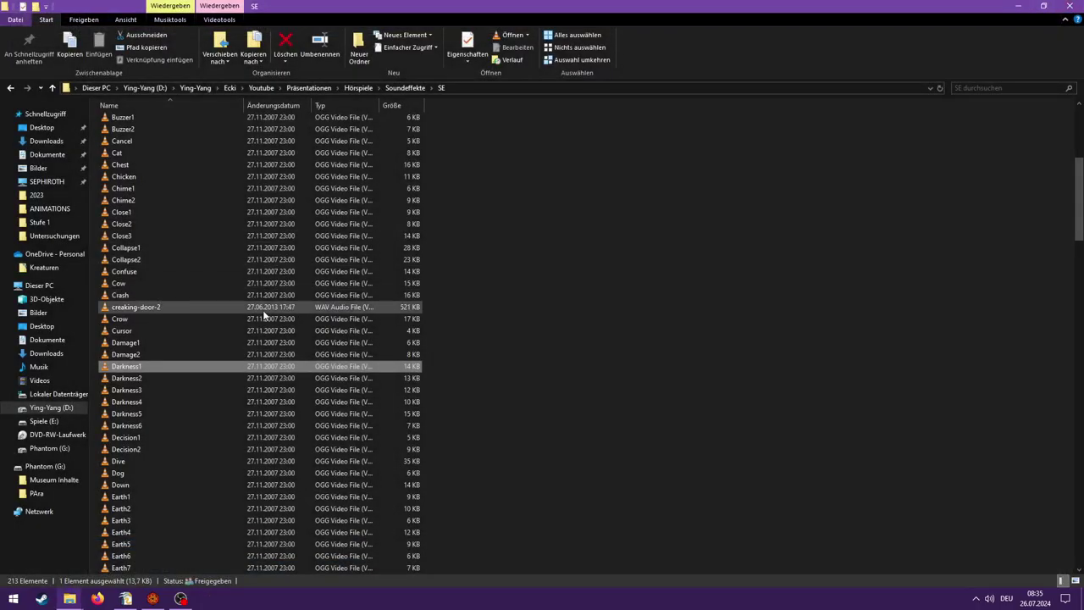
double_click(167, 378)
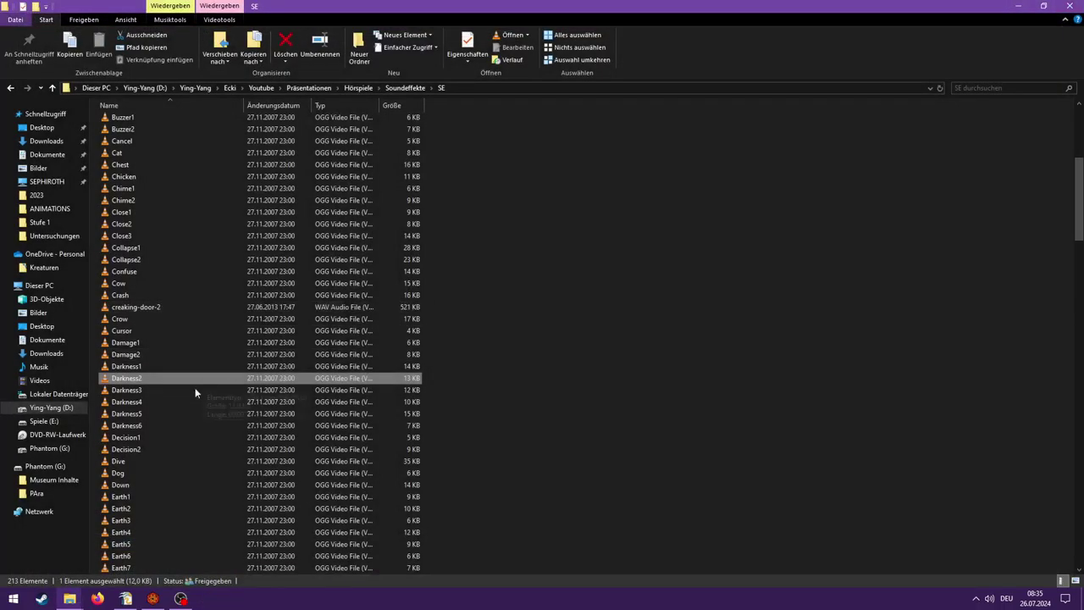
double_click(159, 390)
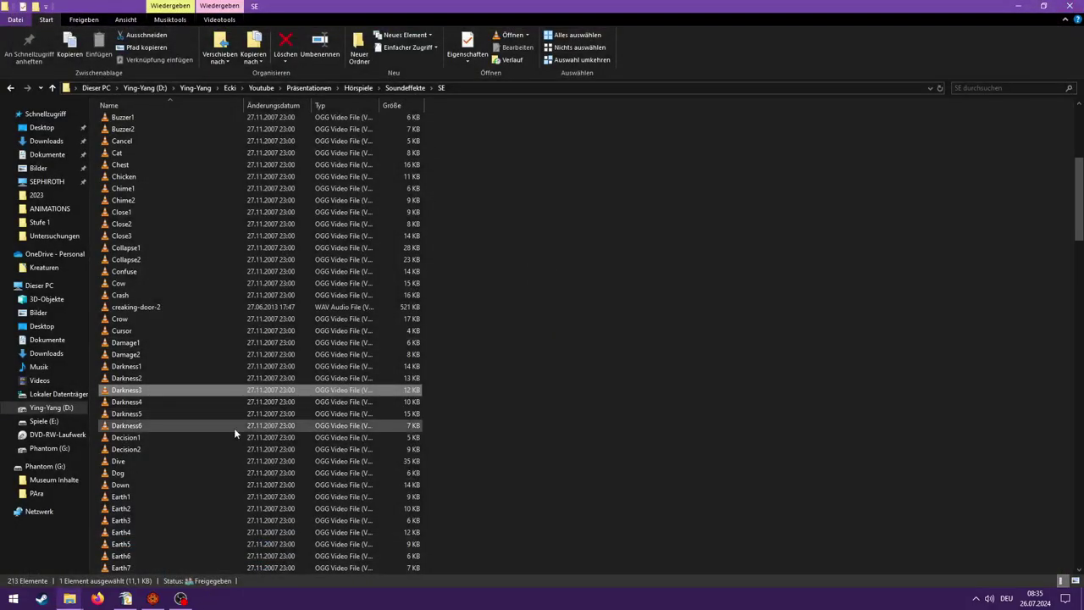
double_click(227, 403)
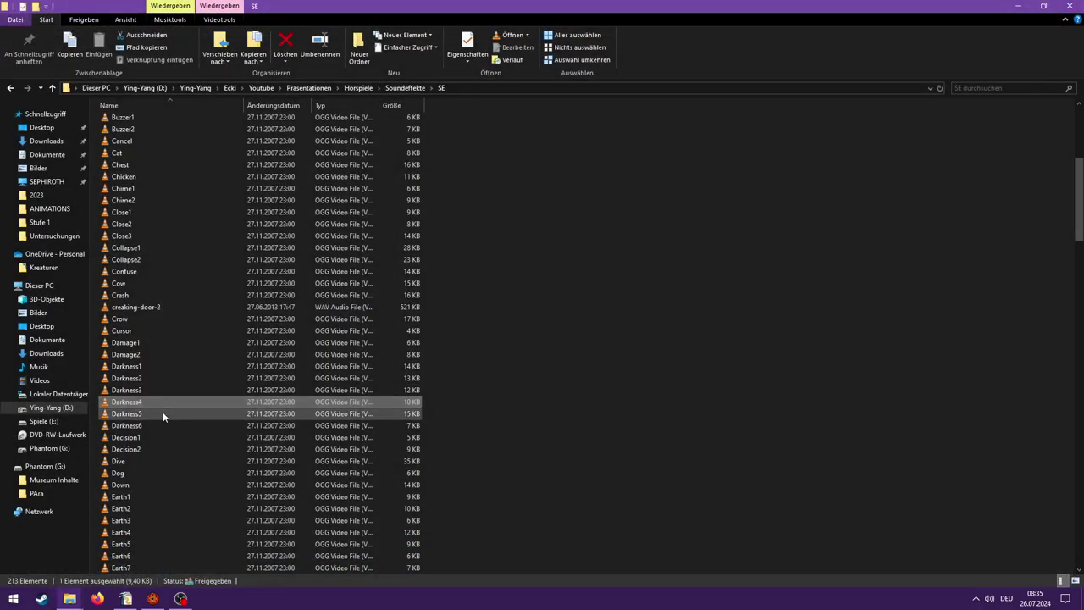
double_click(162, 412)
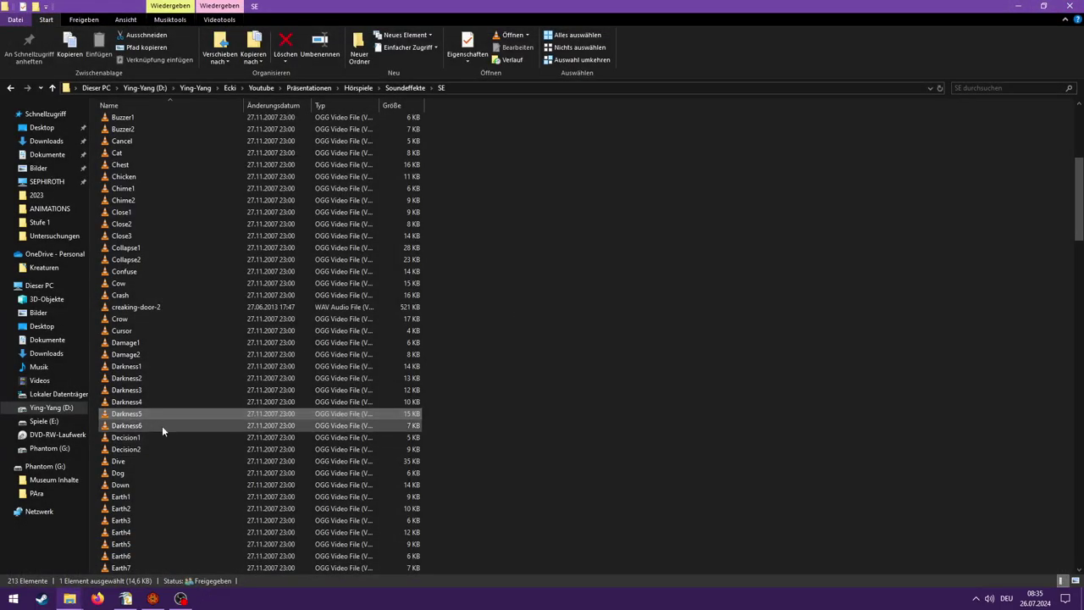
double_click(162, 426)
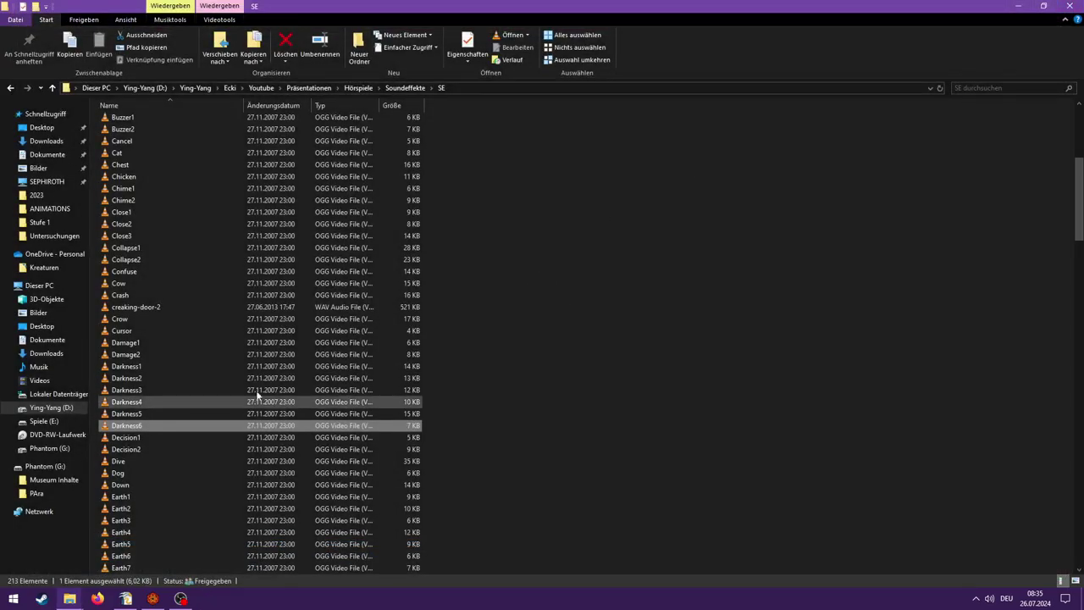
- Listen to the Evasion sound and the OGG version of Fire1 in the SE folder
scroll(288, 379, down, 4)
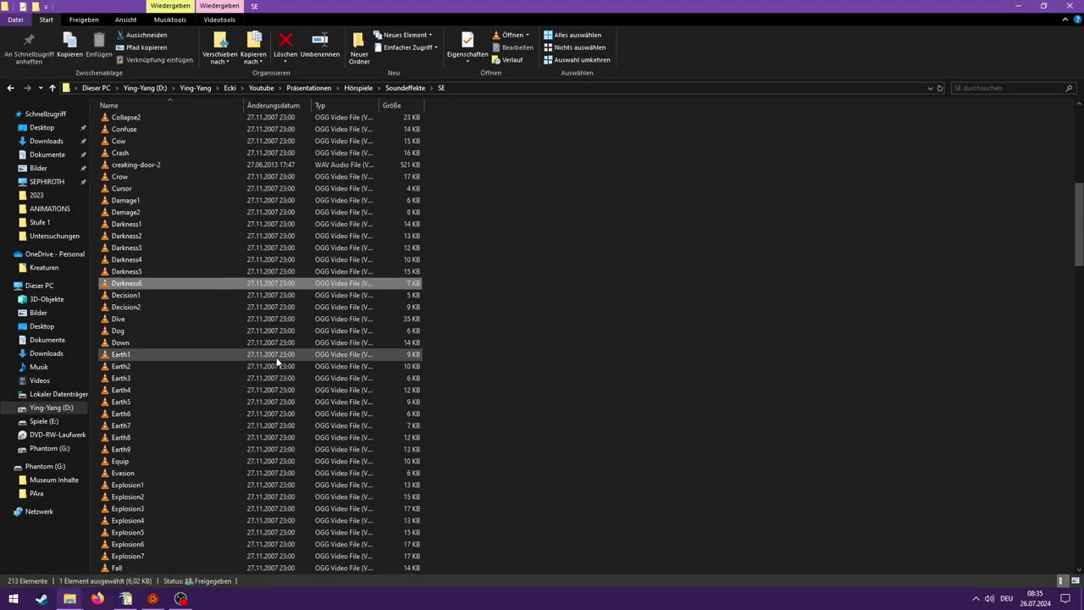
scroll(276, 360, down, 2)
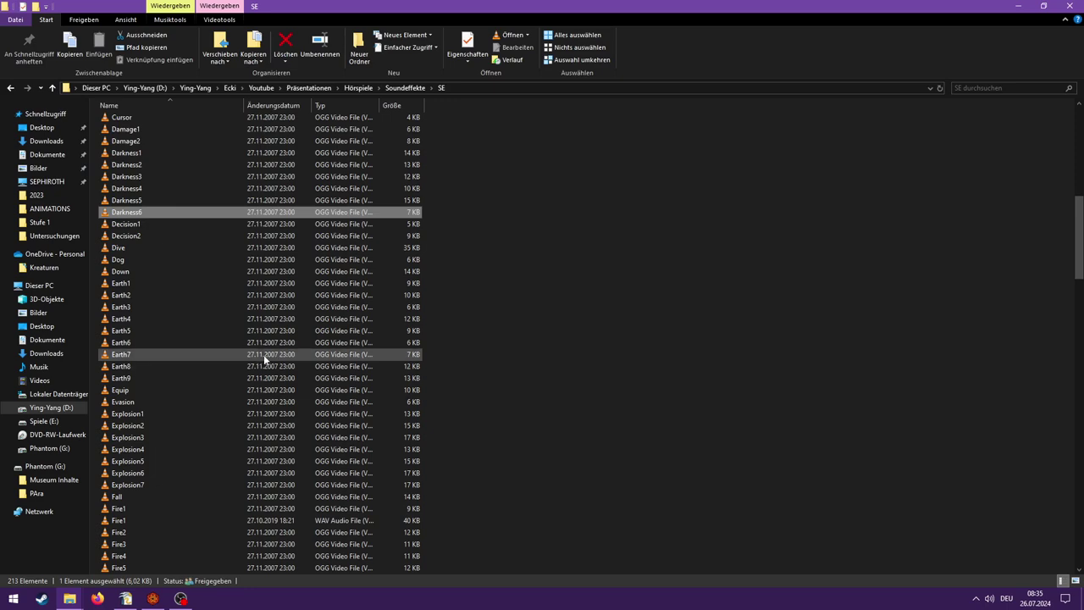
scroll(259, 356, down, 2)
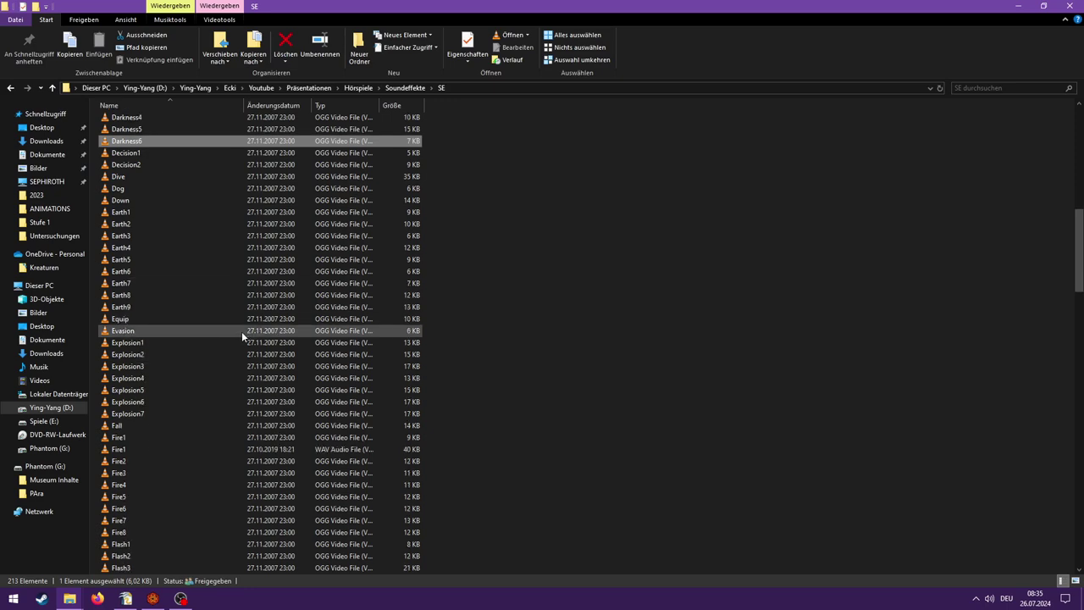
double_click(241, 331)
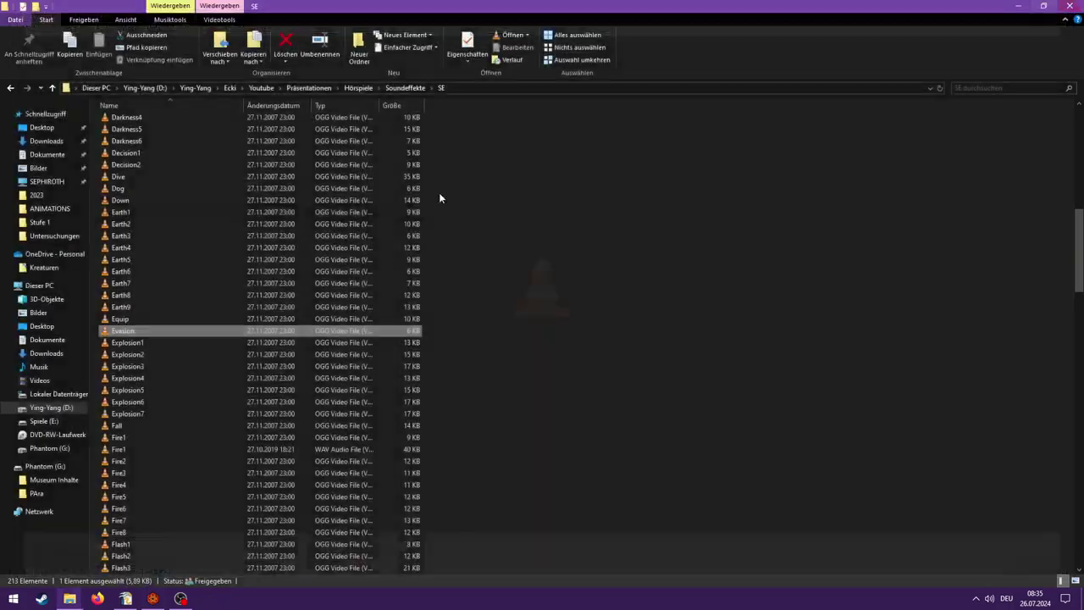
scroll(248, 322, down, 5)
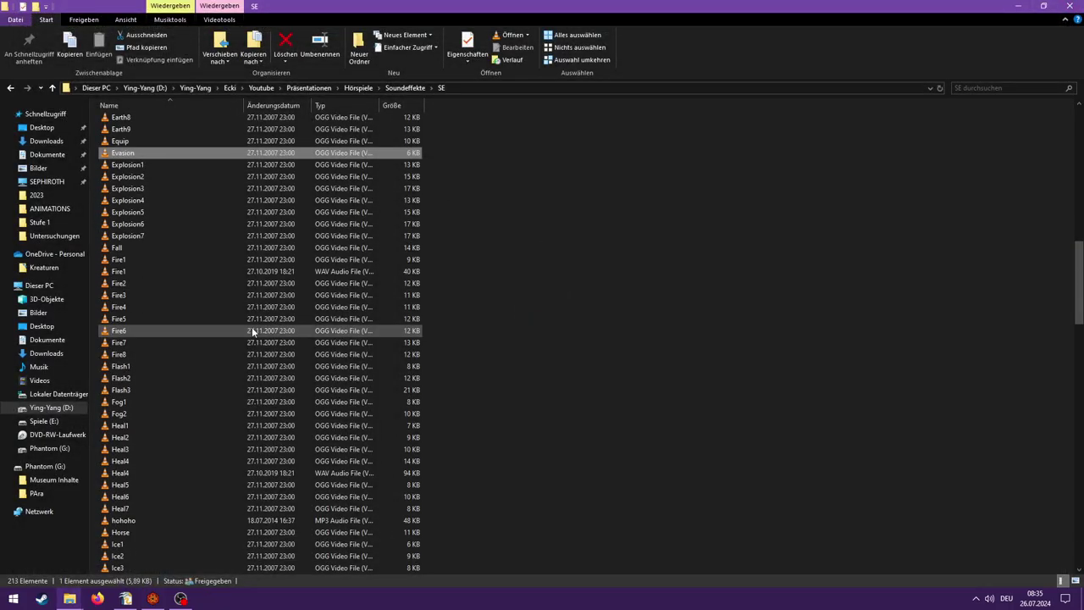
double_click(223, 258)
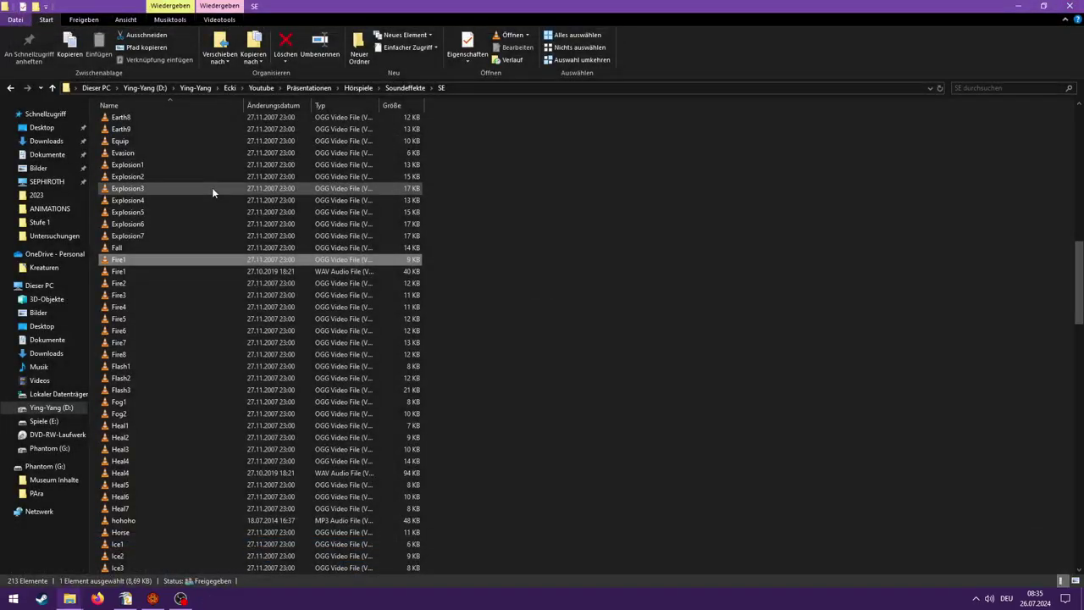
- Listen to the WAV version of Fire1 and the sounds Fire2 through Fire7 in the SE folder
double_click(148, 268)
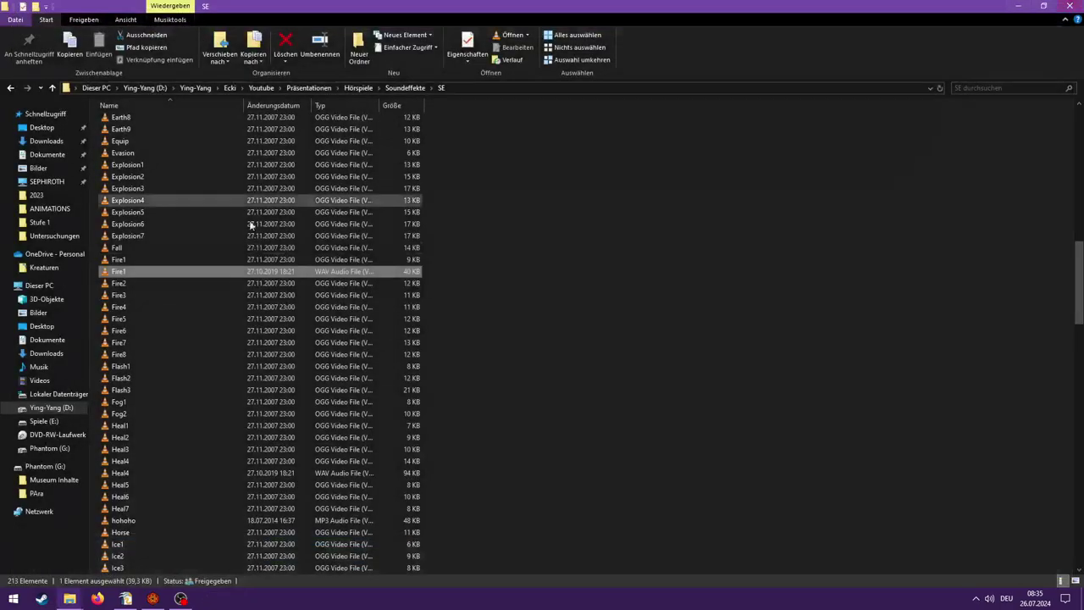
double_click(154, 293)
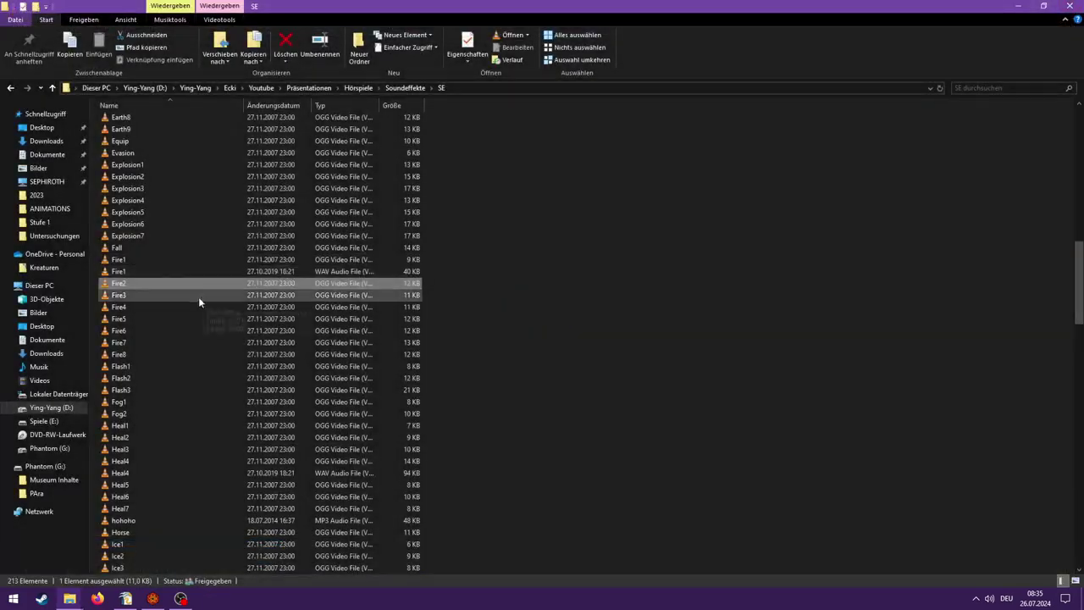
double_click(199, 297)
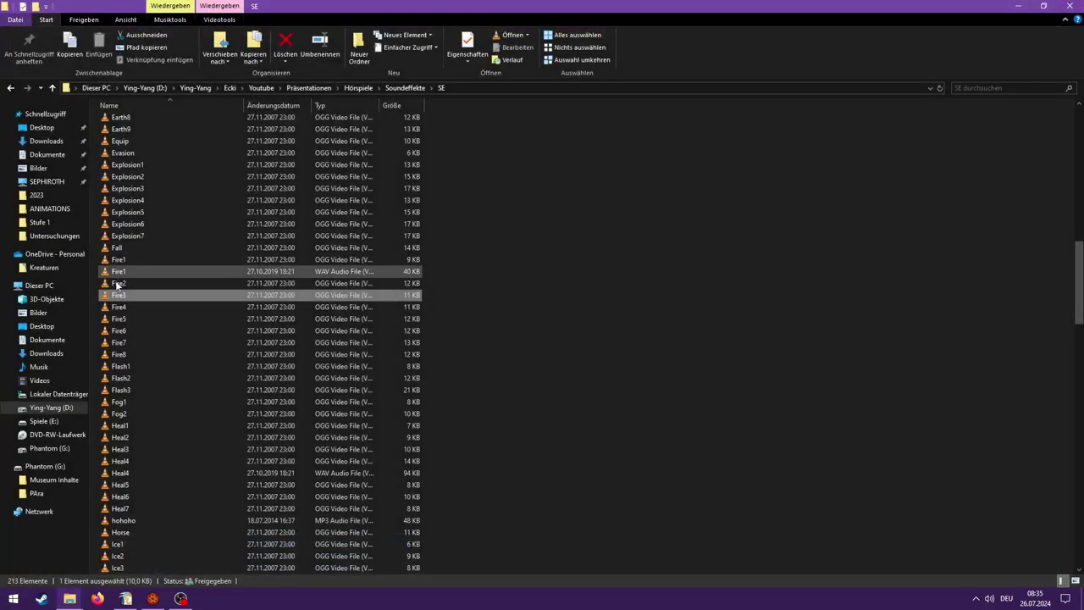
double_click(119, 307)
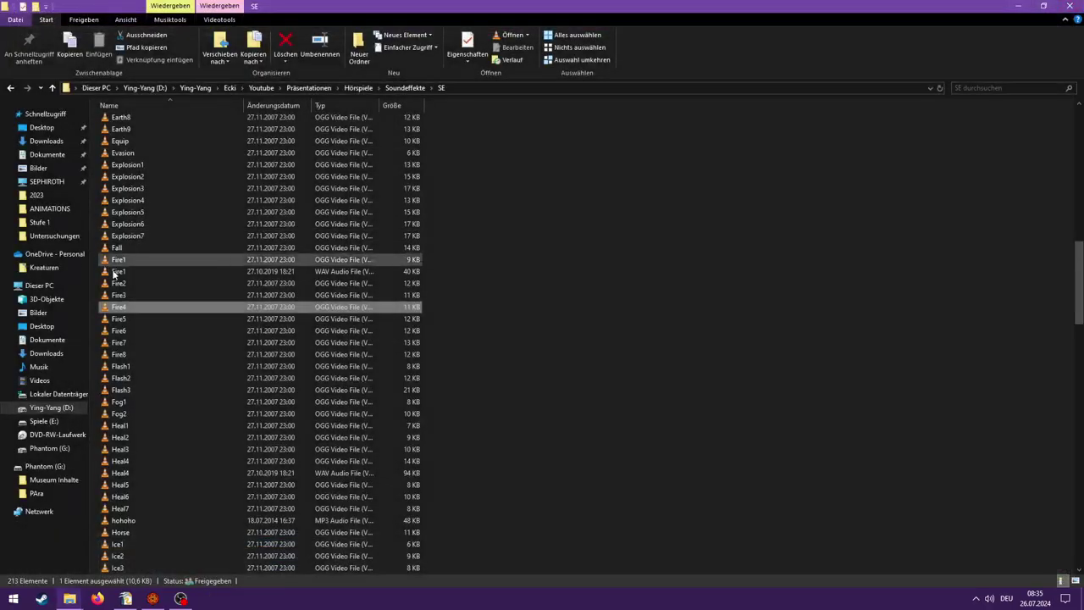
double_click(119, 319)
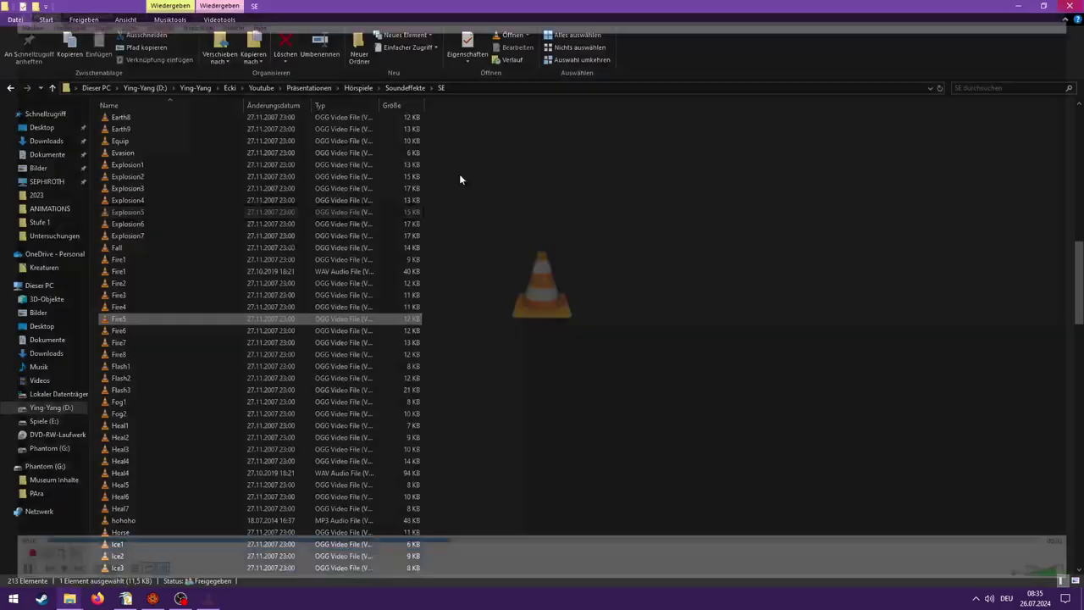
double_click(170, 331)
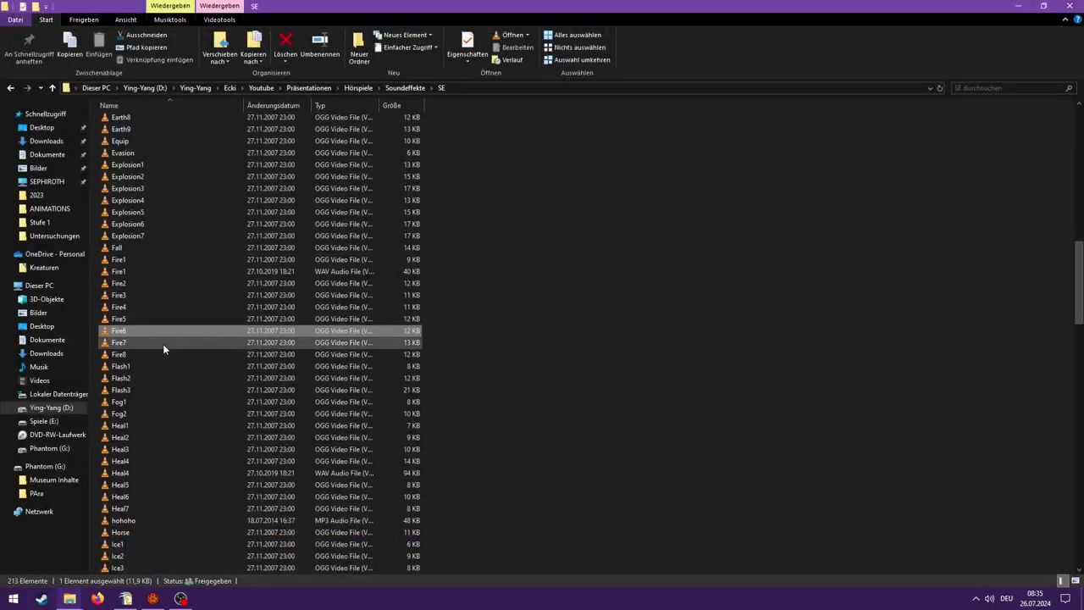
double_click(163, 344)
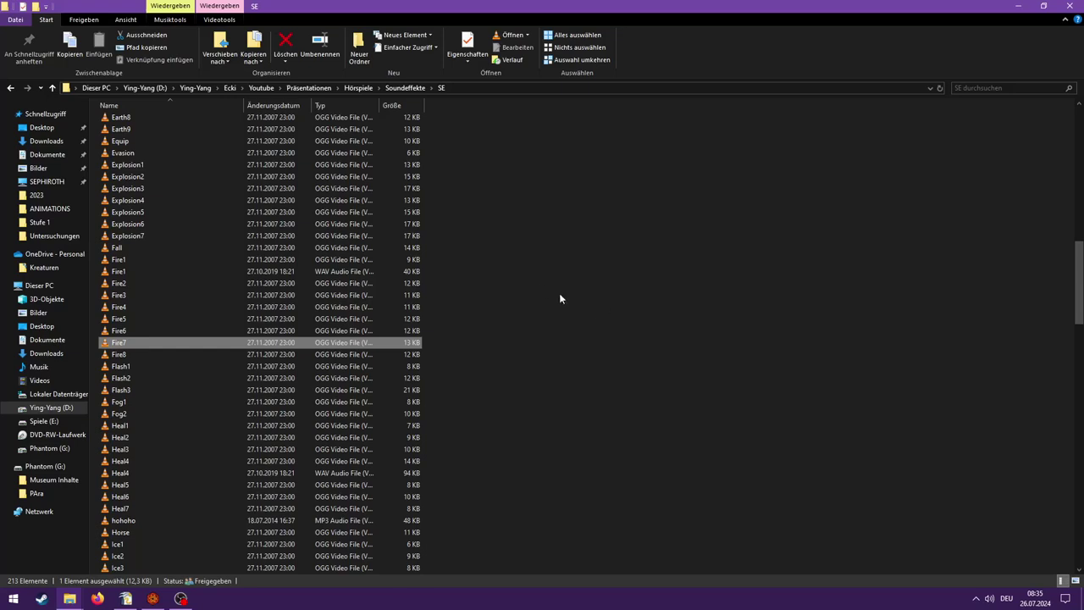
- Listen to the sounds Flash1, Flash2 and Flash3, closing the media player after each one
double_click(280, 370)
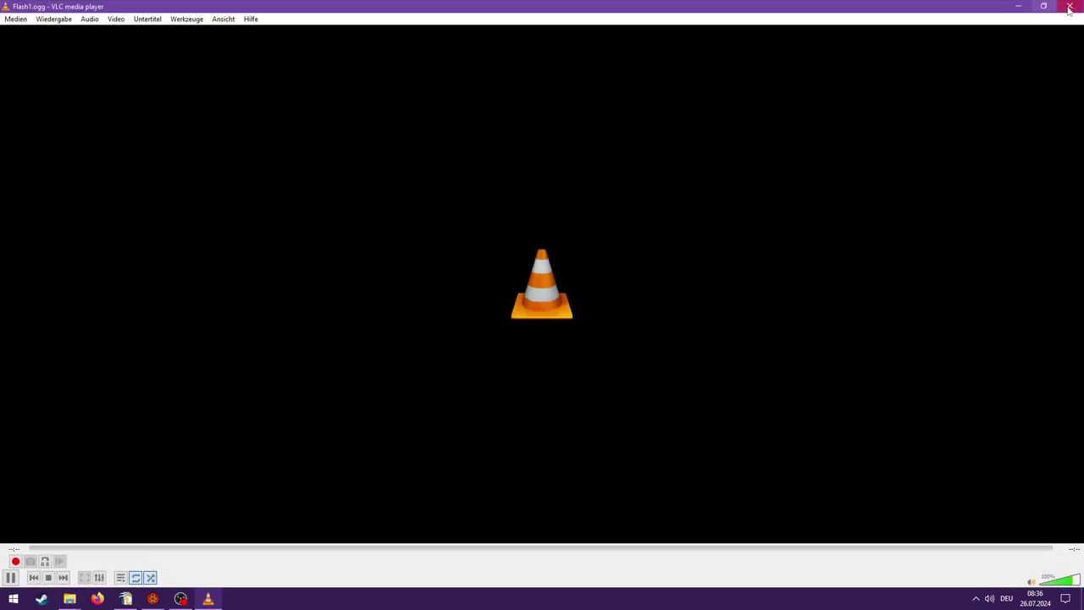
click(1069, 9)
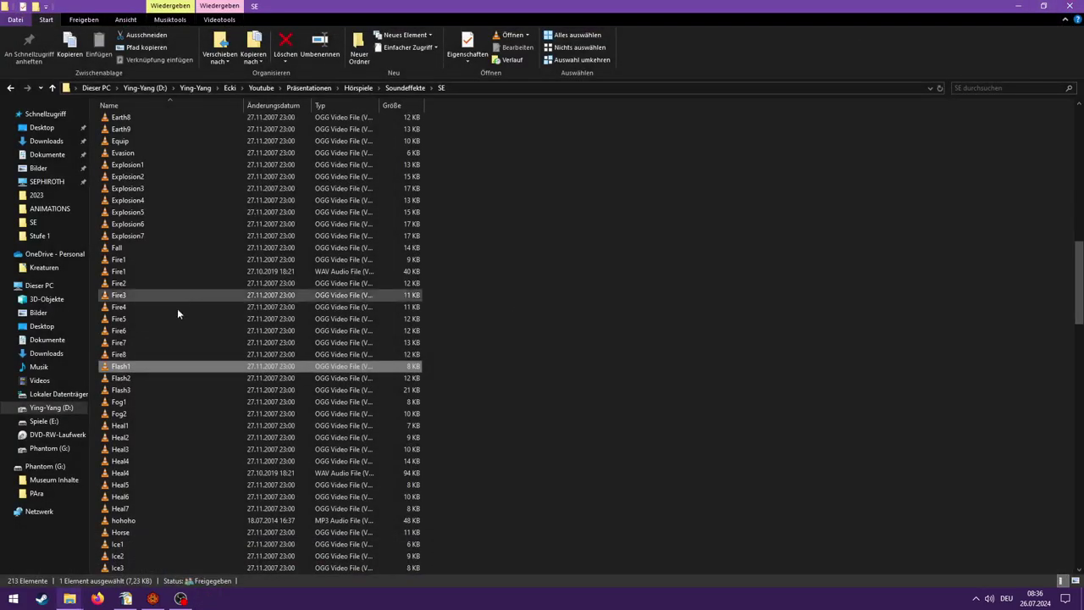
double_click(160, 378)
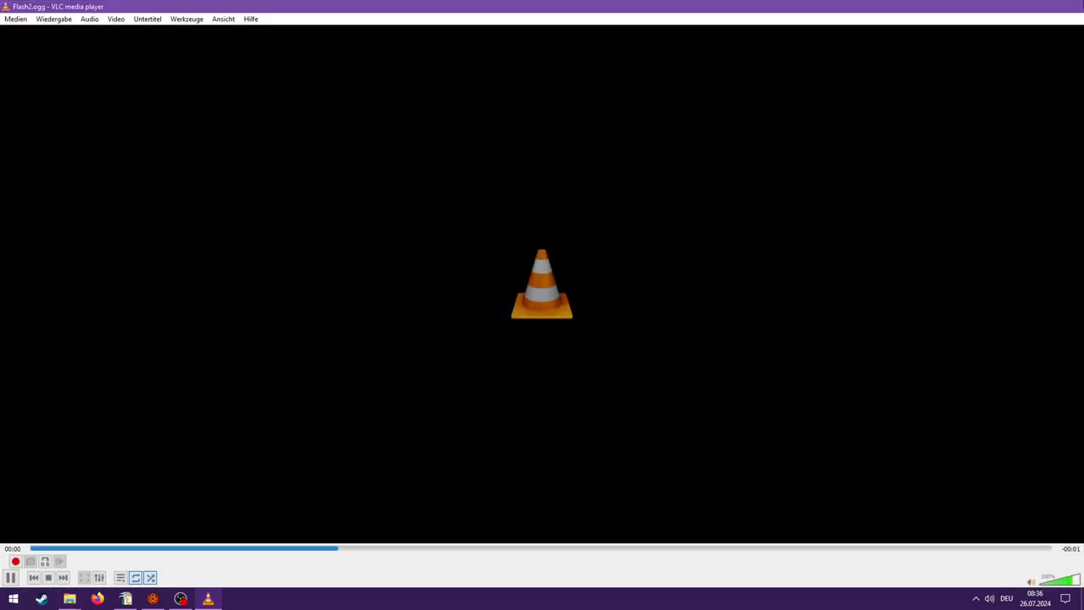
key(ctrl+q)
click(169, 390)
double_click(170, 389)
key(ctrl+q)
- Listen to Fog2, play Fog1 twice for comparison, and close the media player
scroll(375, 317, down, 4)
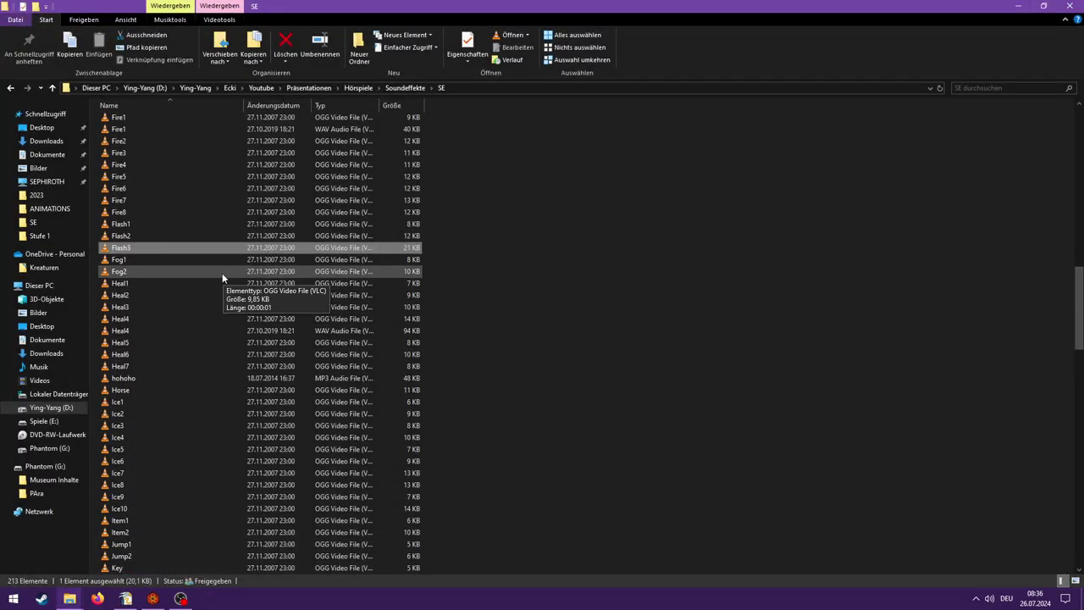
double_click(220, 270)
click(1059, 6)
double_click(118, 260)
key(ctrl+q)
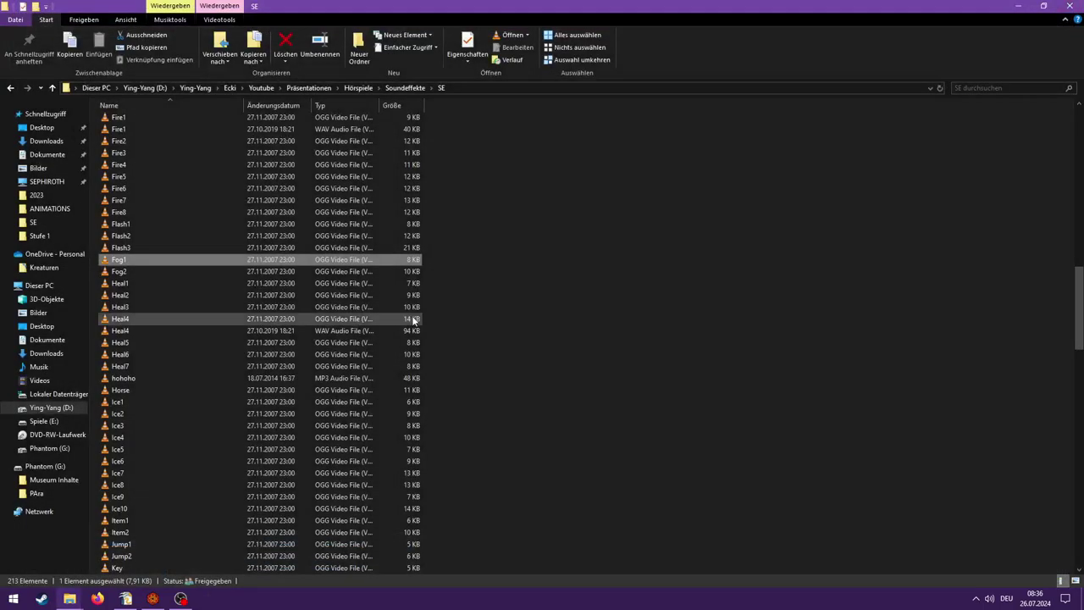
double_click(215, 263)
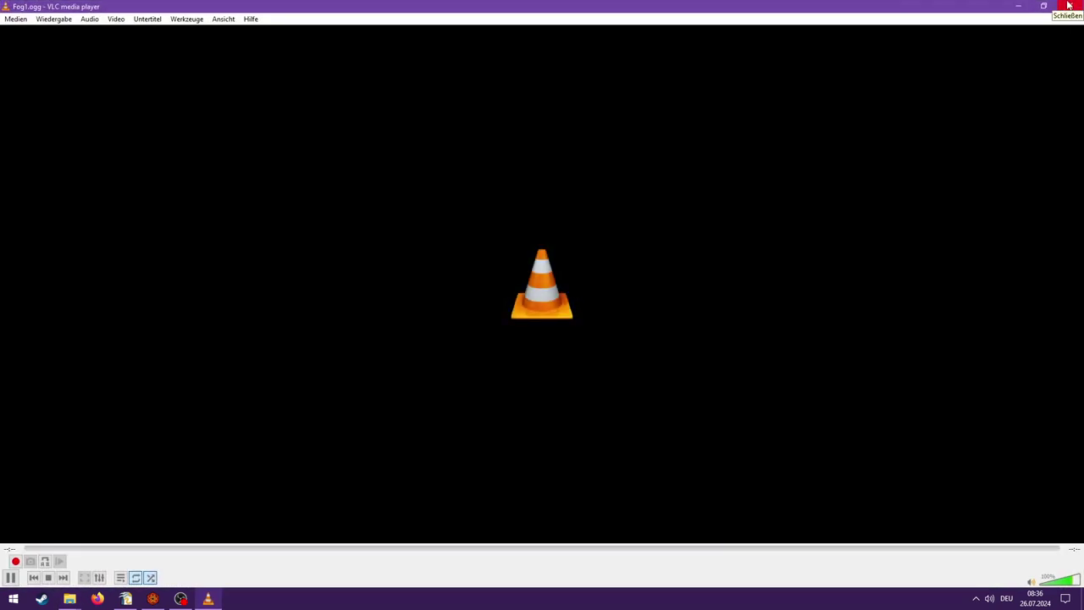
click(1070, 6)
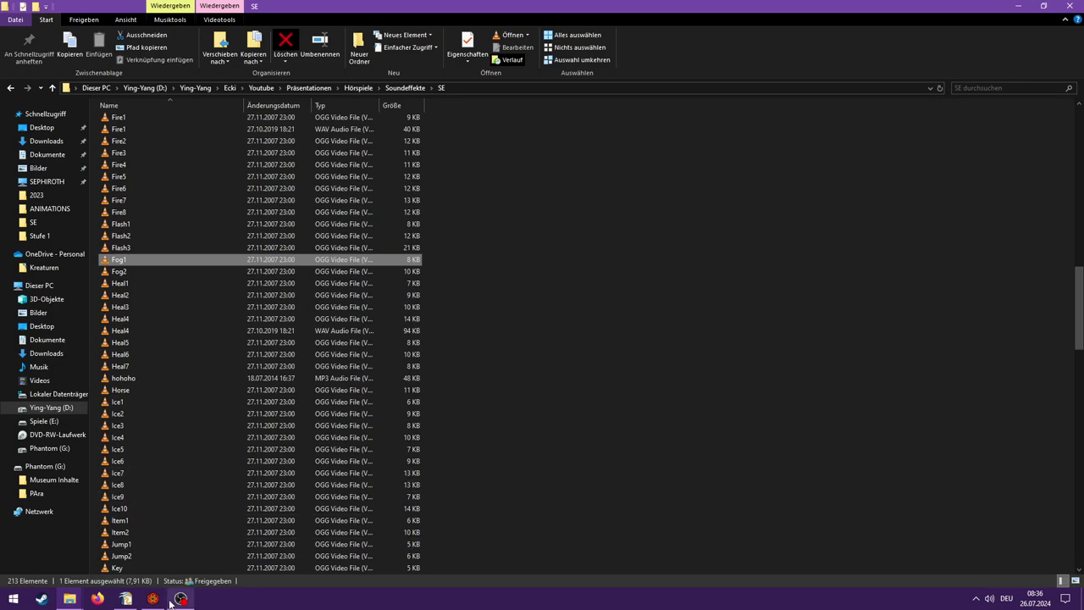
- Switch to Foundry, look through the Sounds folder in the audio browser, and open the SE folder for choosing an upload file
click(152, 598)
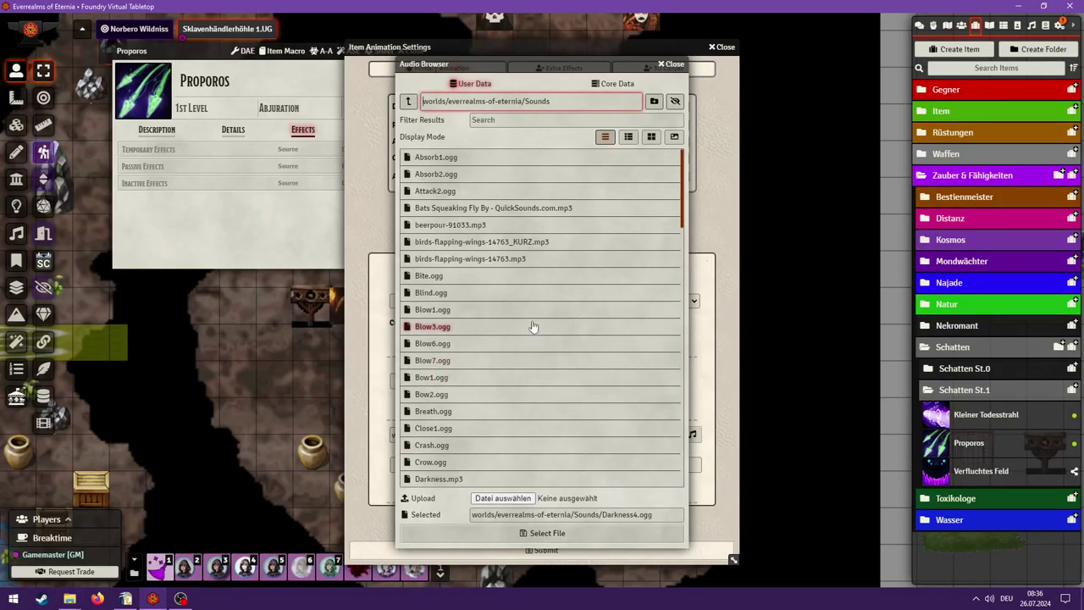
scroll(533, 327, down, 3)
scroll(533, 327, down, 2)
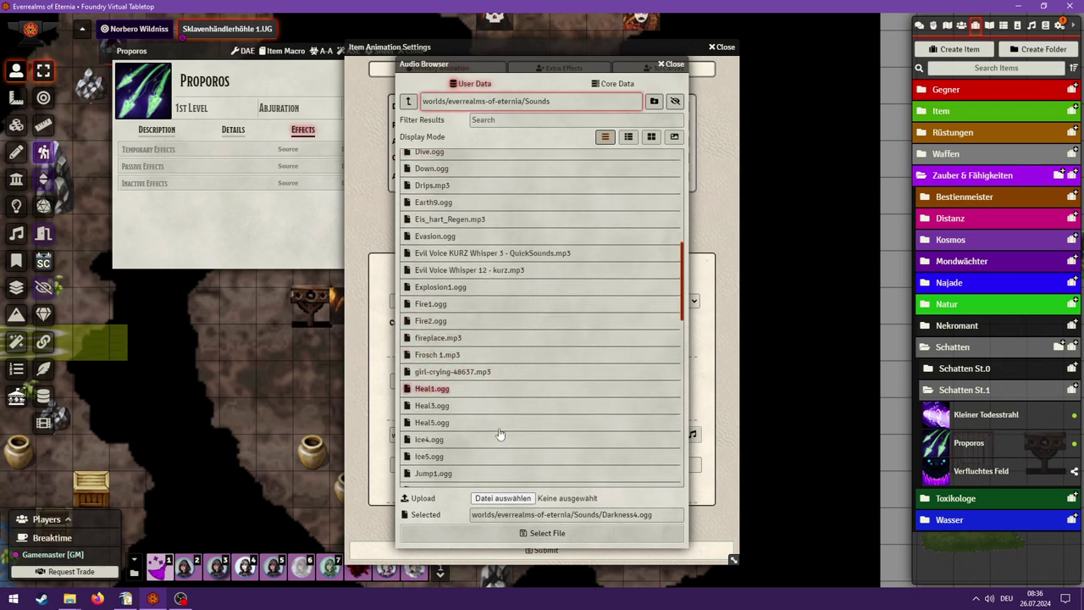
click(502, 498)
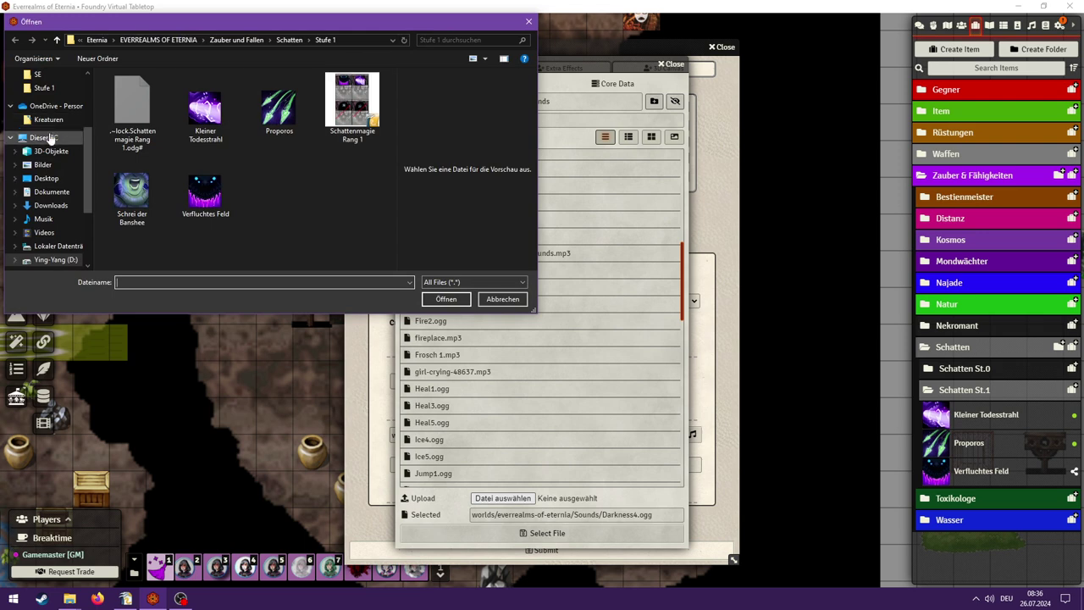
scroll(57, 137, up, 2)
click(48, 157)
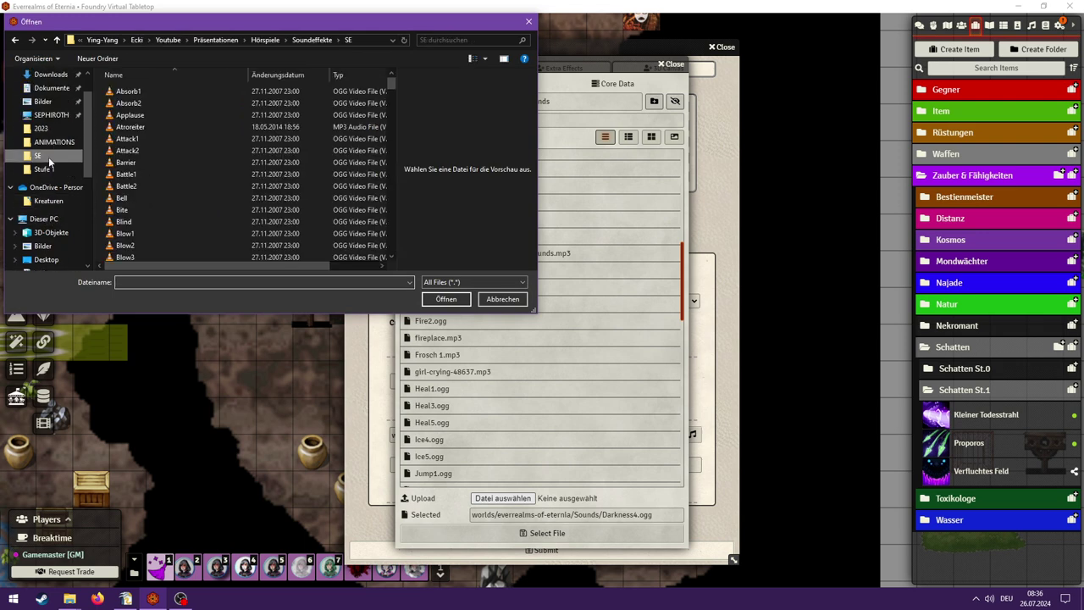
- Upload Fog1 from the SE folder, select it as the Proporos primary sound, and submit the animation settings
scroll(161, 177, down, 15)
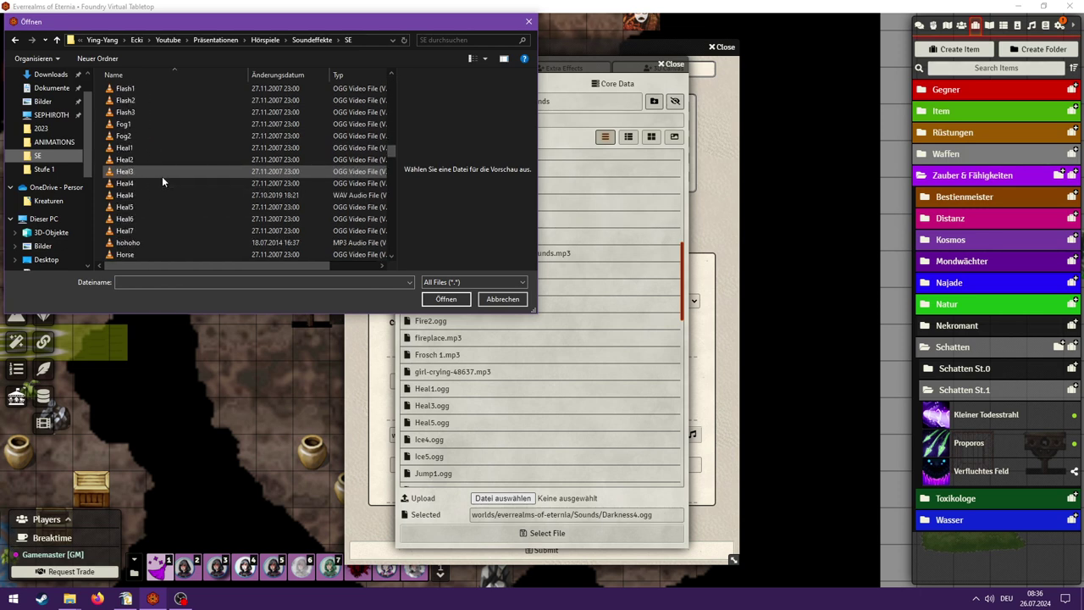
scroll(162, 176, down, 2)
click(153, 125)
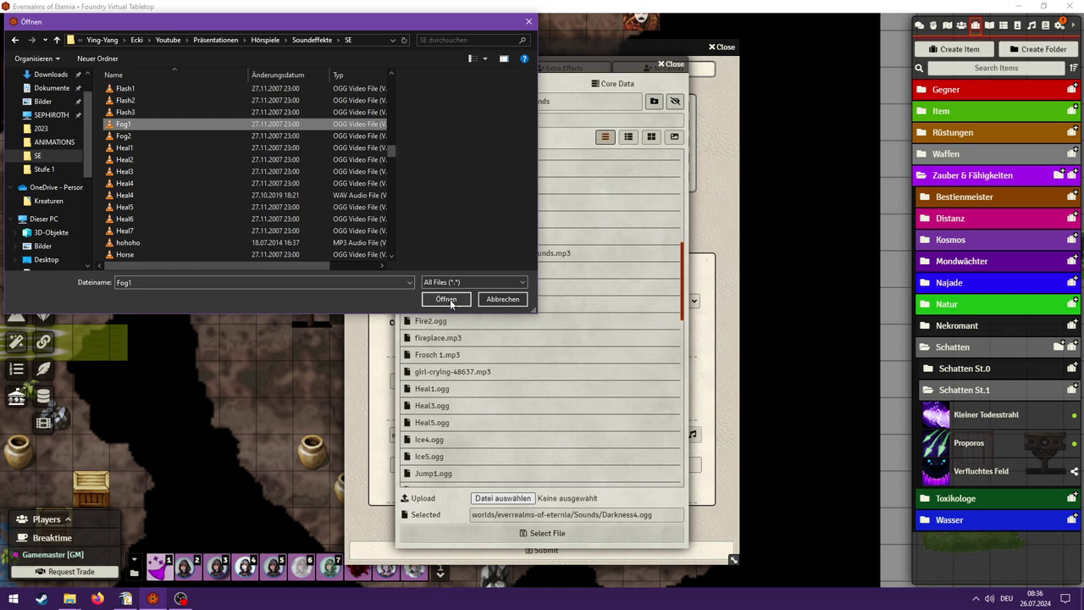
click(446, 299)
click(518, 533)
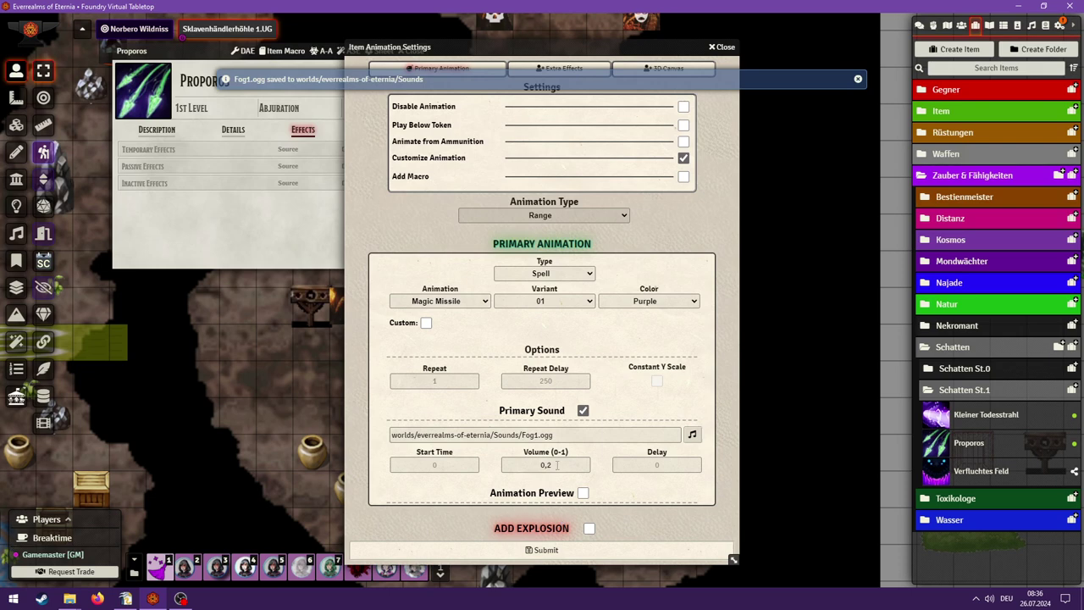
click(570, 555)
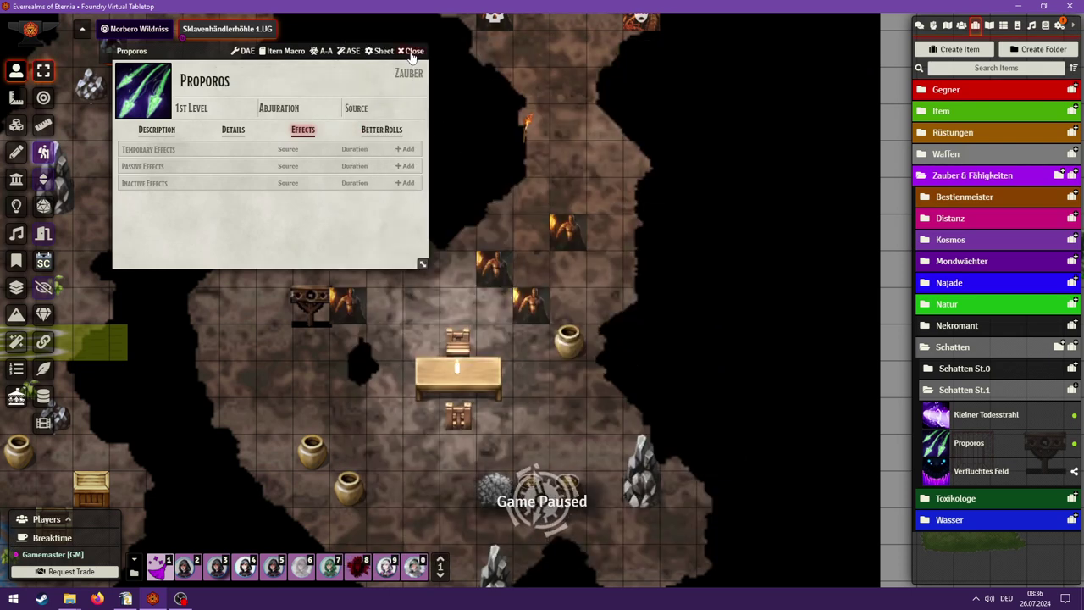
- Close the Proporos sheet and add the Proporos spell to the spellbook of the Sklavenhändler token above and left of the table
click(413, 50)
double_click(347, 305)
drag(814, 212, 135, 108)
drag(963, 454, 276, 373)
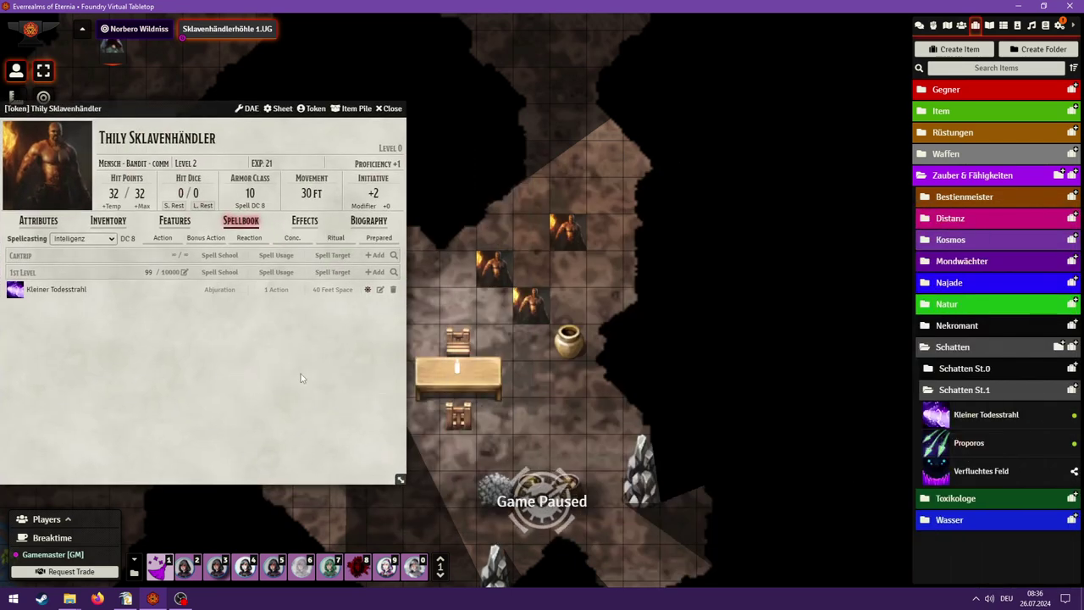
- Mark the three other Sklavenhändler tokens on the map as targets
right_click(496, 270)
click(569, 236)
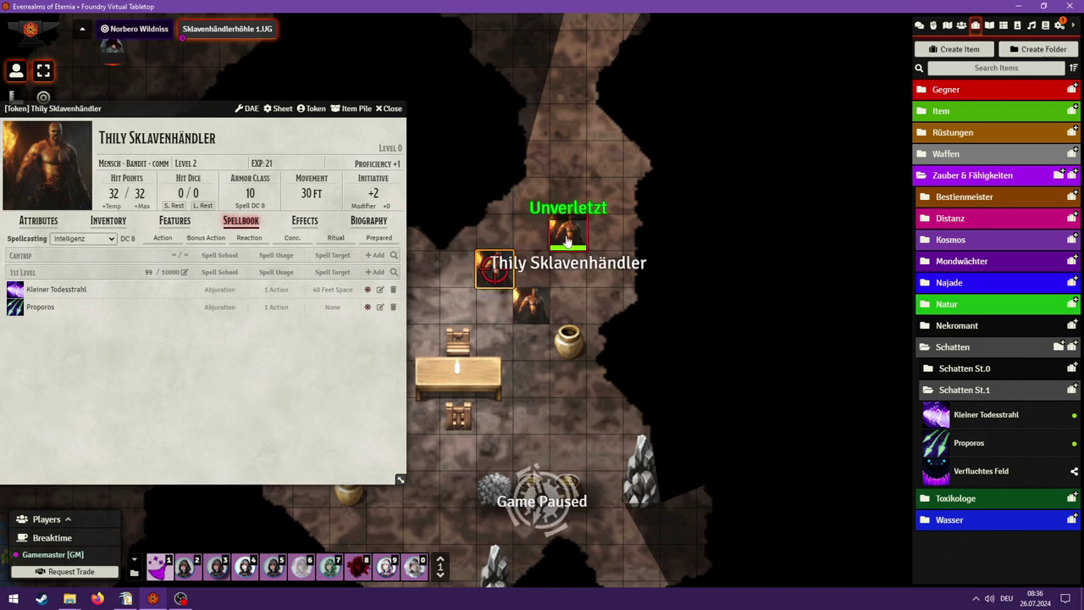
right_click(566, 237)
click(537, 233)
right_click(530, 304)
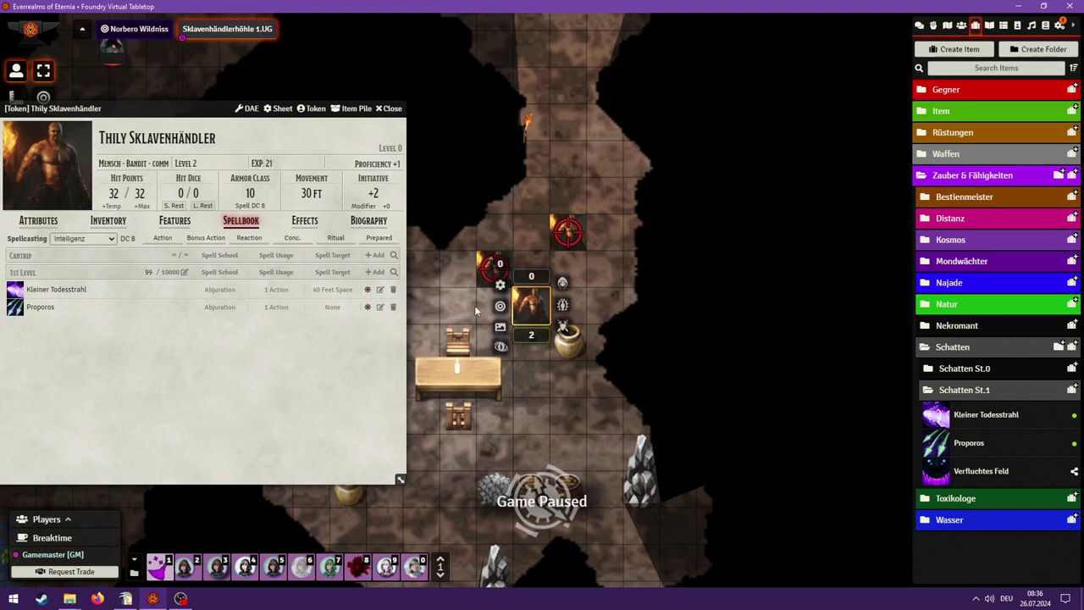
click(744, 258)
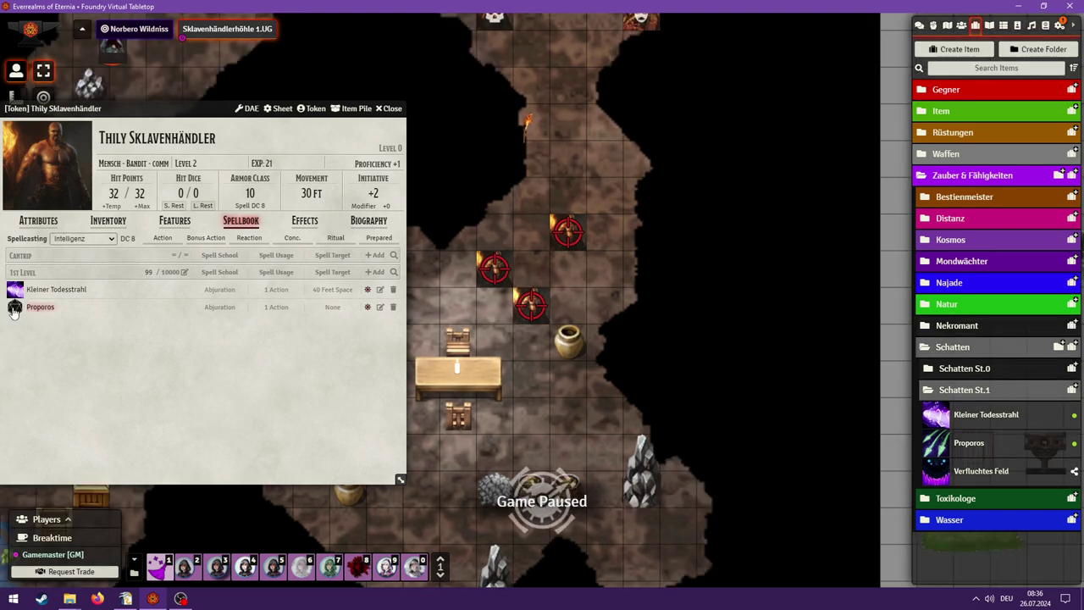
- Move the character sheet off the tokens and cast Proporos at 1st level on the targets to test its animation and sound
drag(202, 111, 1013, 337)
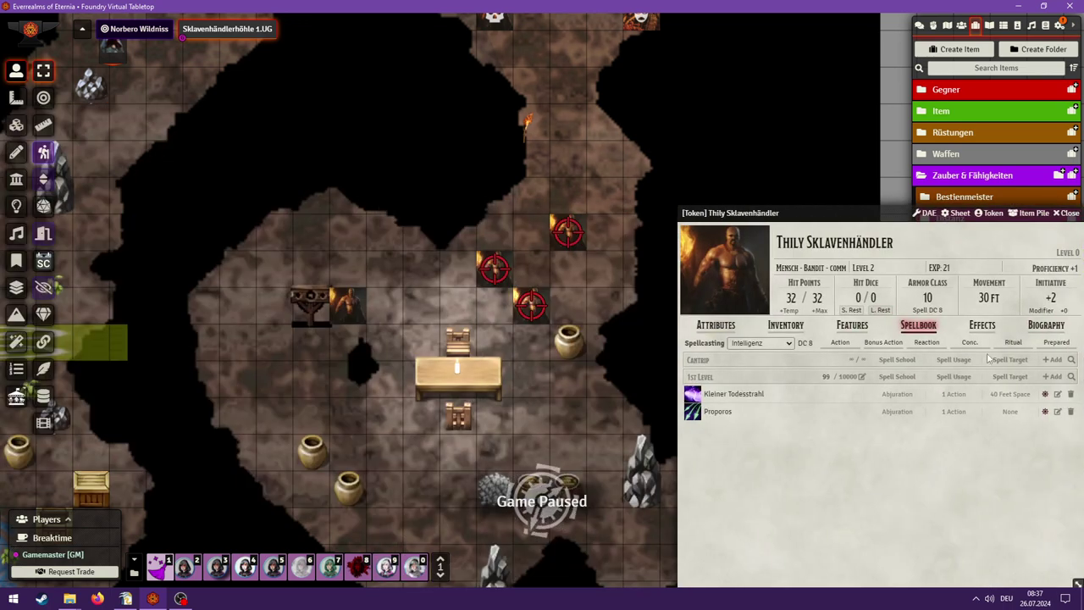
click(693, 413)
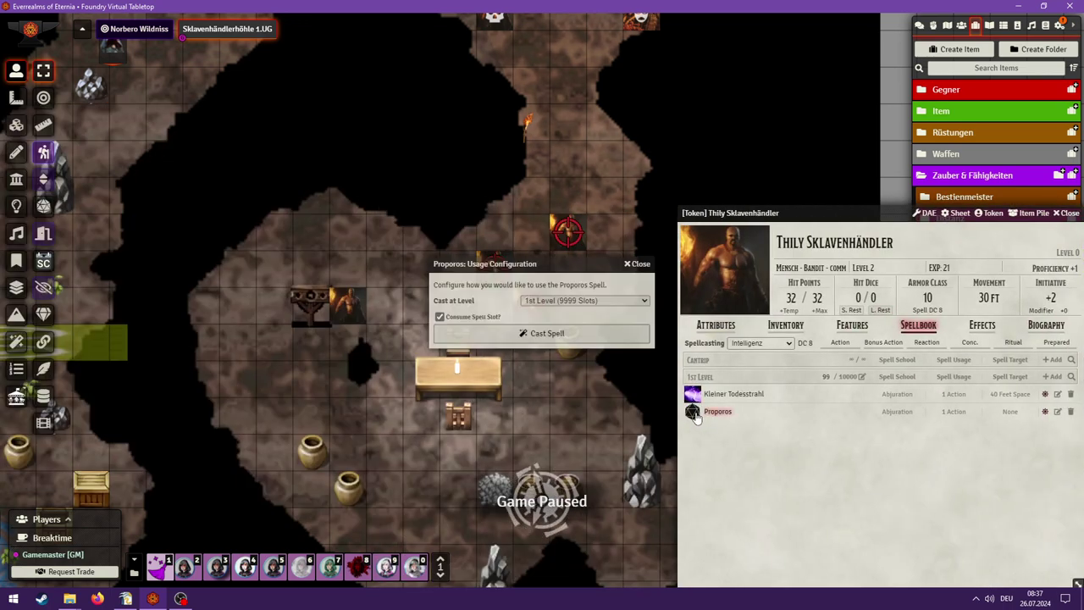
click(566, 335)
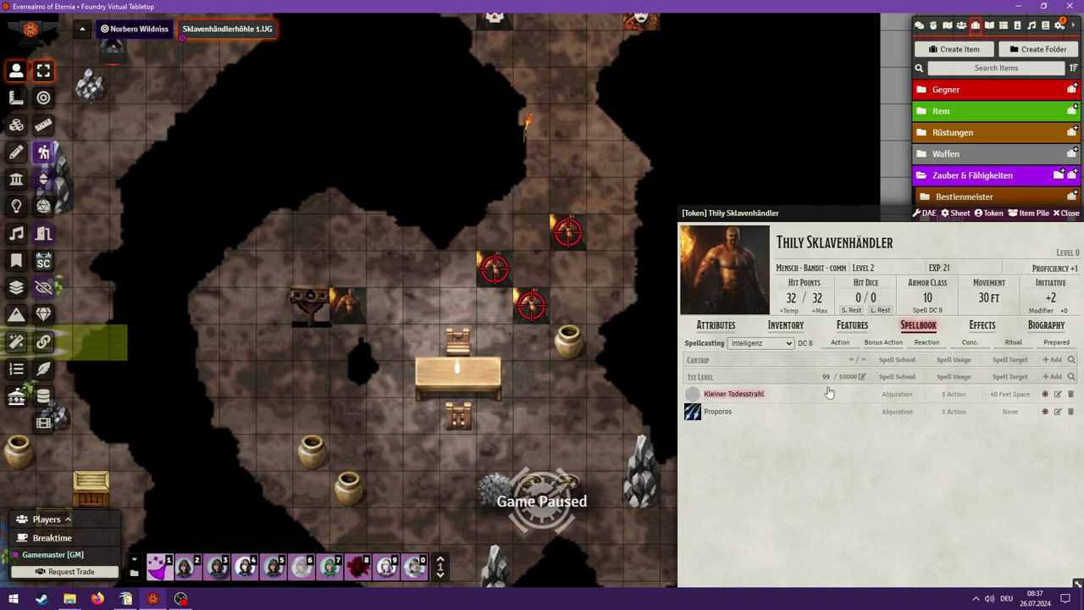
- Set the primary sound delay to 500 in the animation settings of the token's Proporos spell, submit, and close the spell sheet
click(1057, 413)
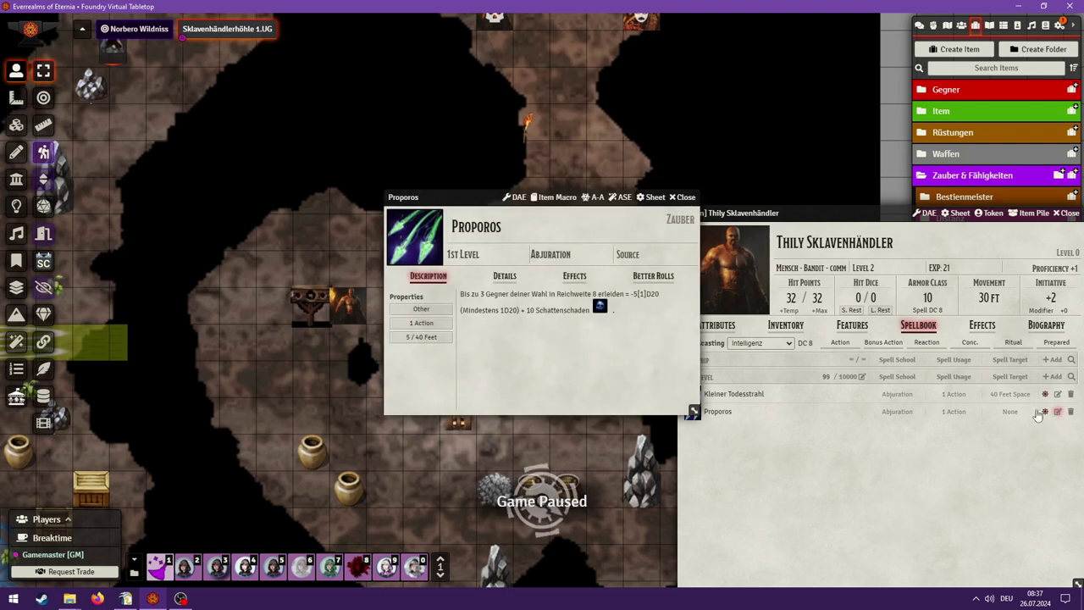
click(595, 198)
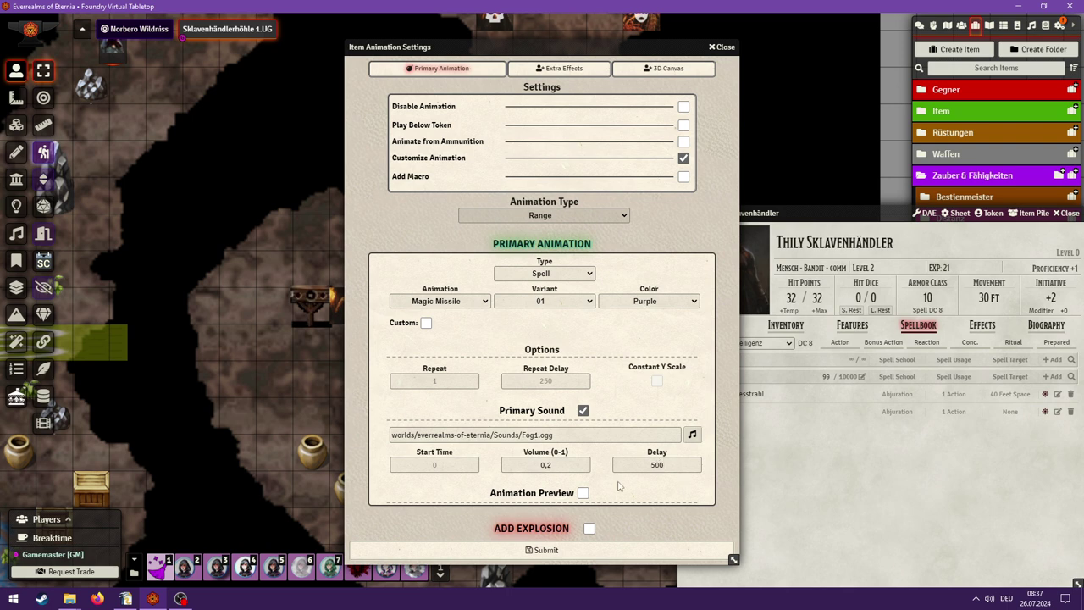
click(643, 555)
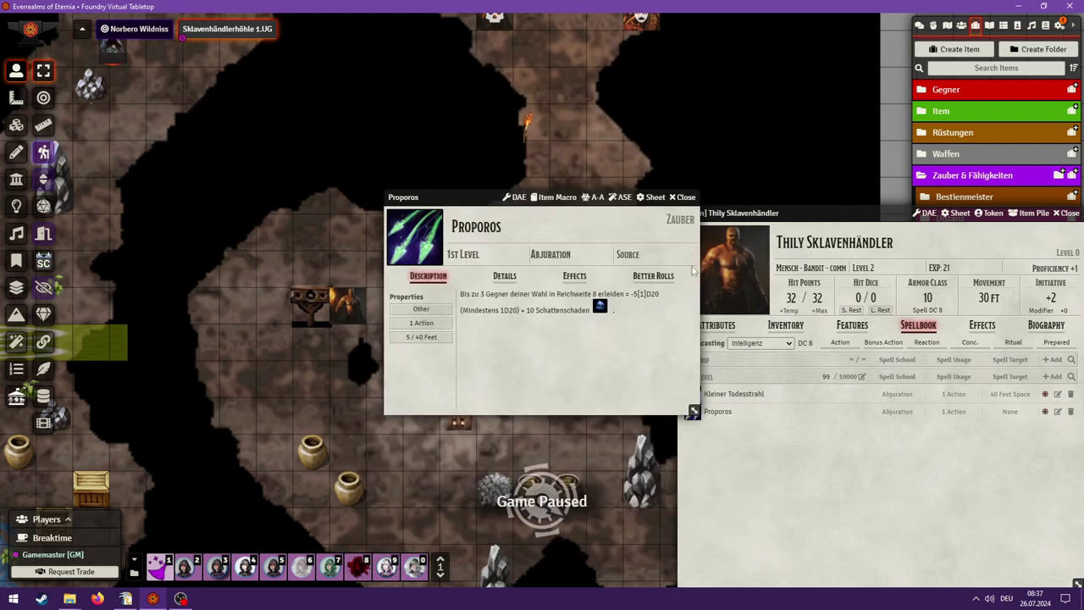
click(685, 197)
- Cast Proporos at 1st level twice on the three targets to check the sound timing
click(692, 412)
click(607, 339)
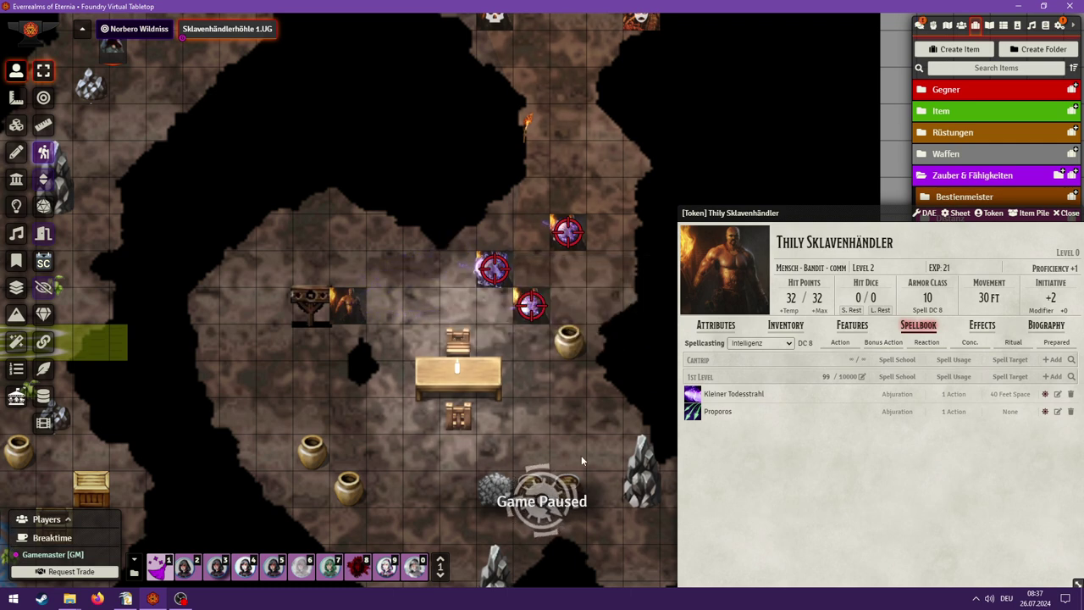
click(693, 413)
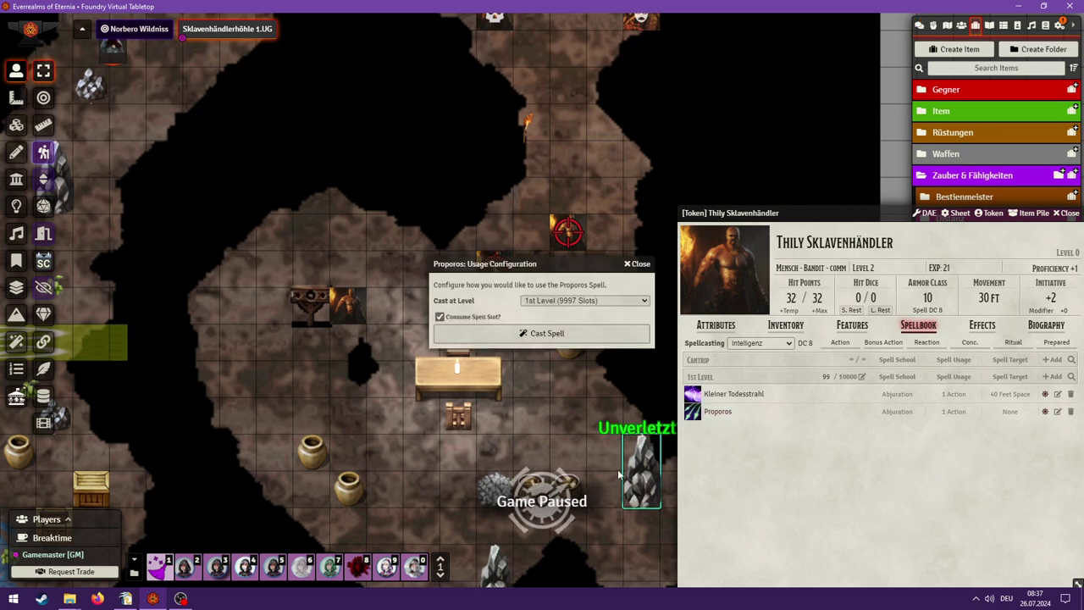
click(545, 331)
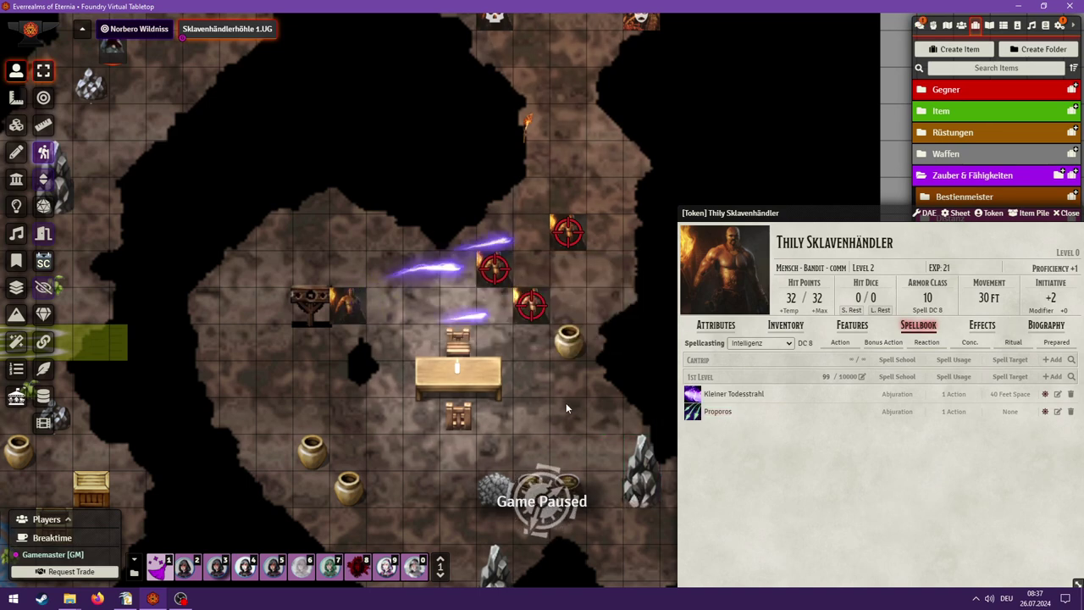
- Cast Proporos at 1st level three more times on the three targets to check how the sound fits the animation
click(692, 414)
click(547, 331)
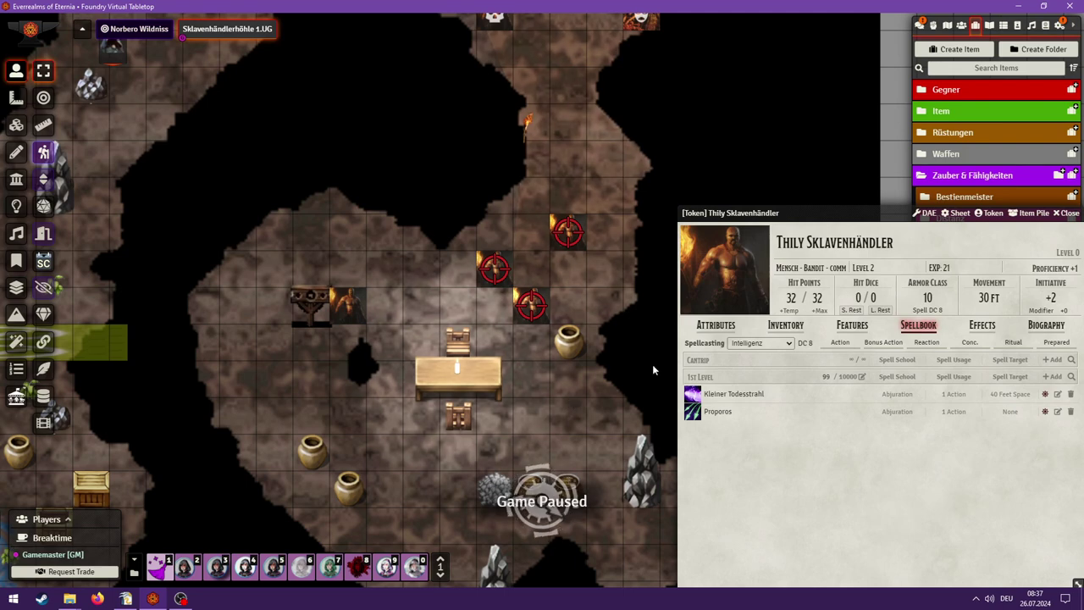
click(692, 412)
click(540, 331)
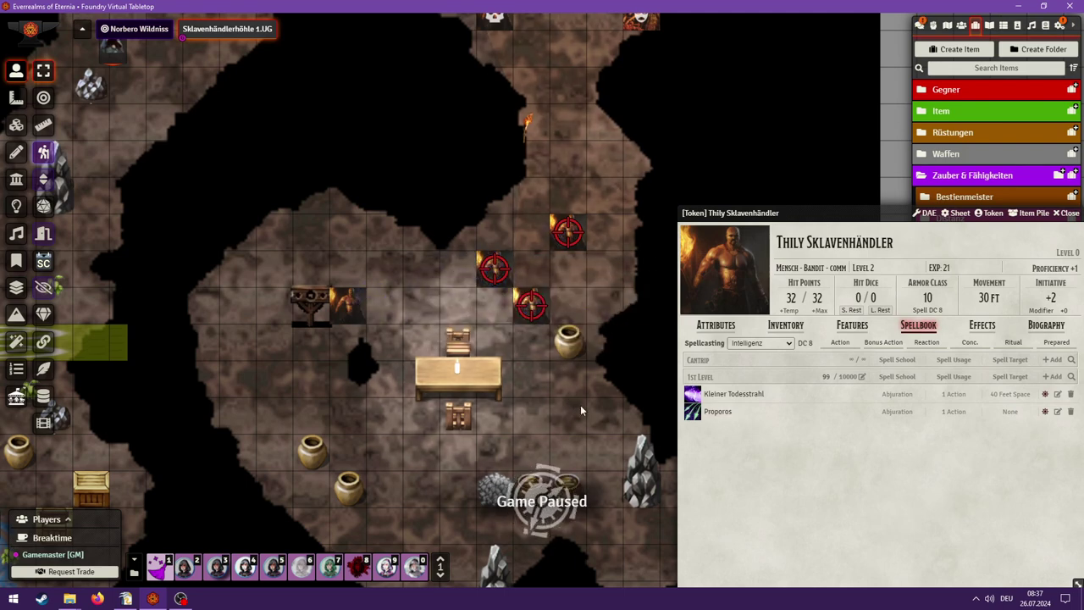
click(692, 412)
click(559, 335)
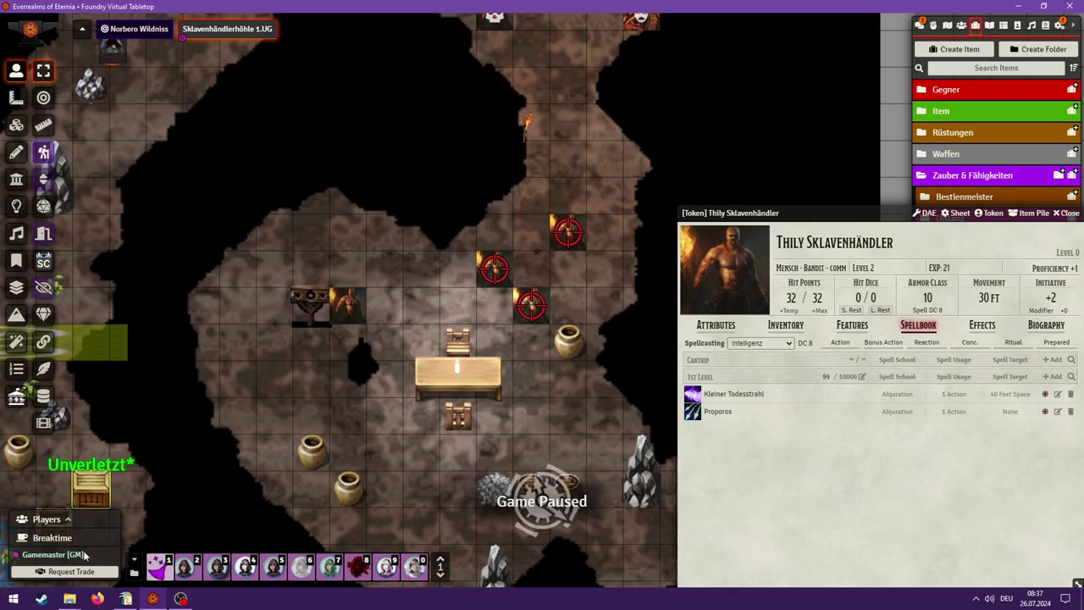
- Switch to the SE sound folder in File Explorer and listen to Fog2, Magic and Load as alternative spell sounds
mouse_move(71, 600)
click(182, 551)
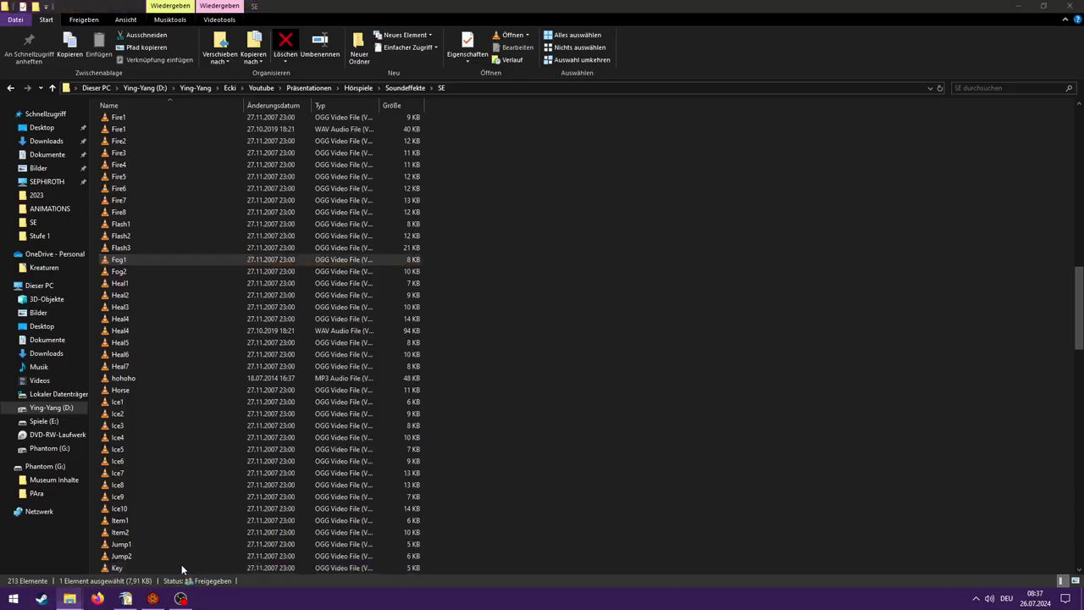
double_click(155, 273)
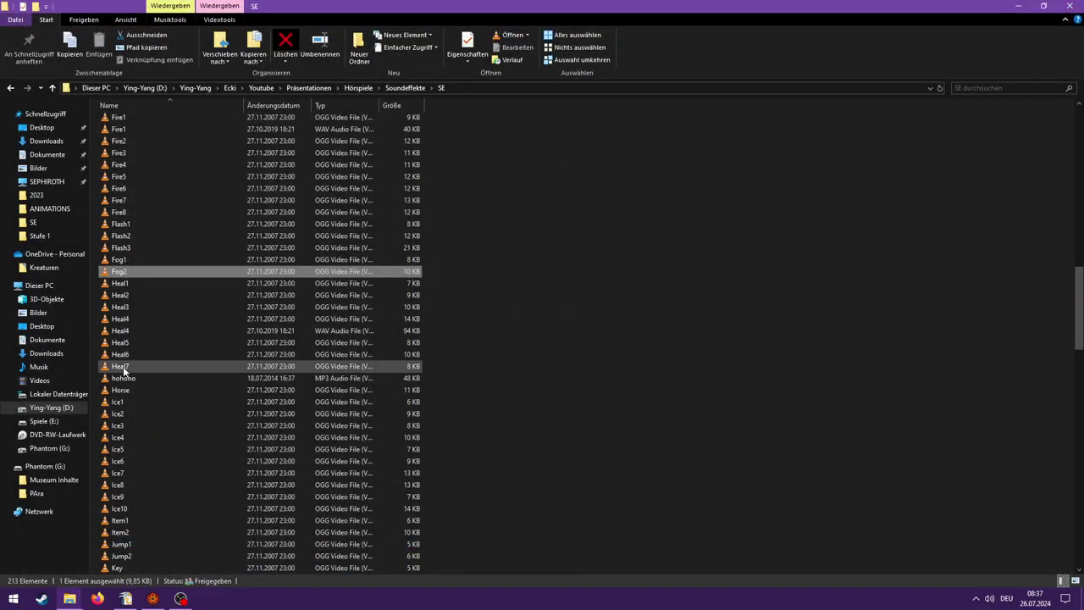
scroll(168, 333, down, 2)
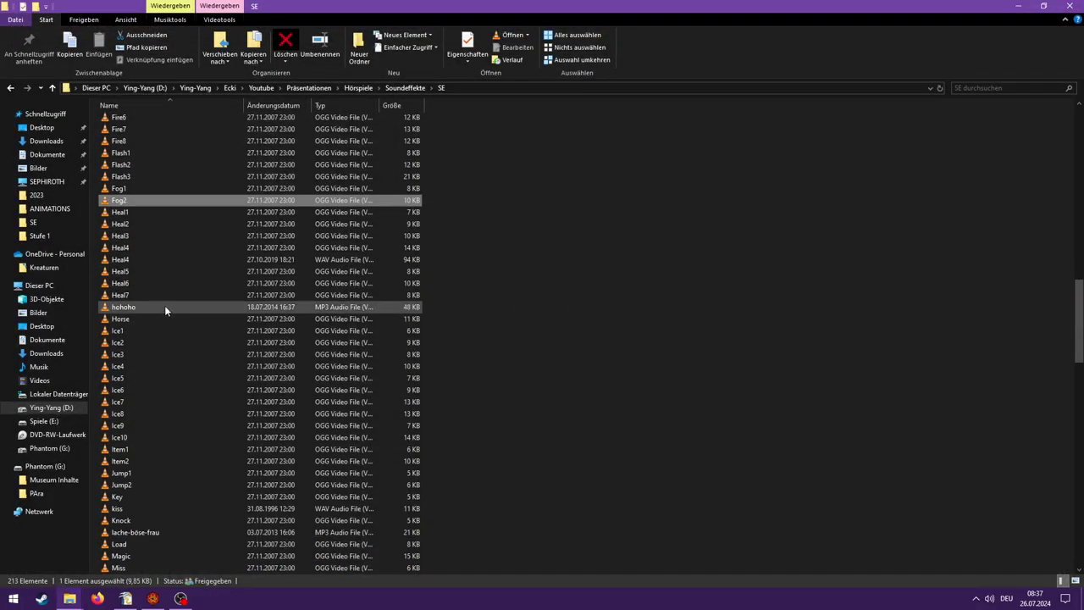
scroll(161, 329, down, 3)
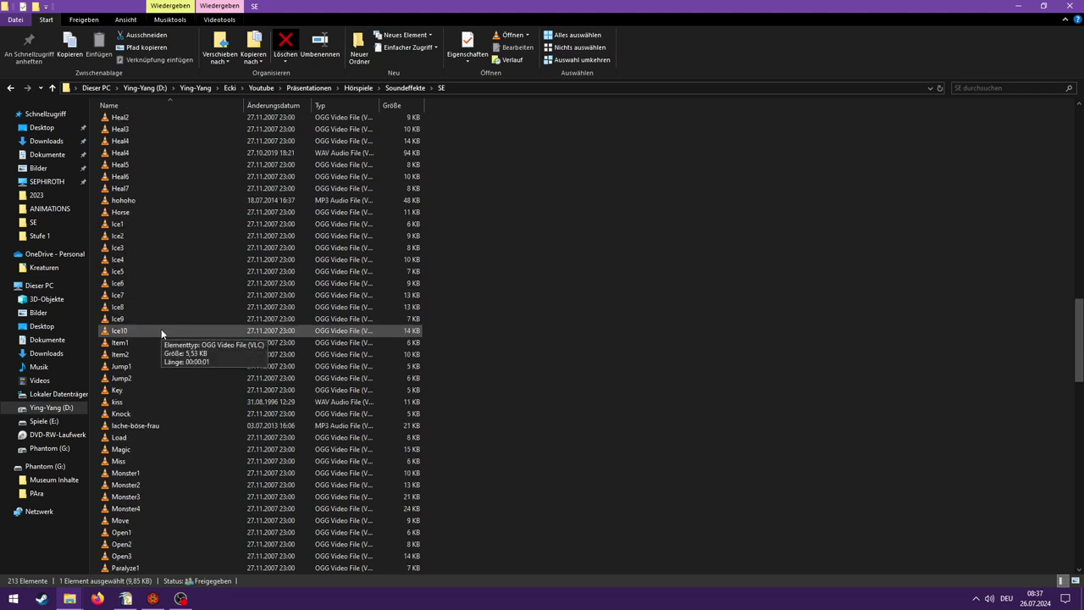
scroll(161, 329, down, 3)
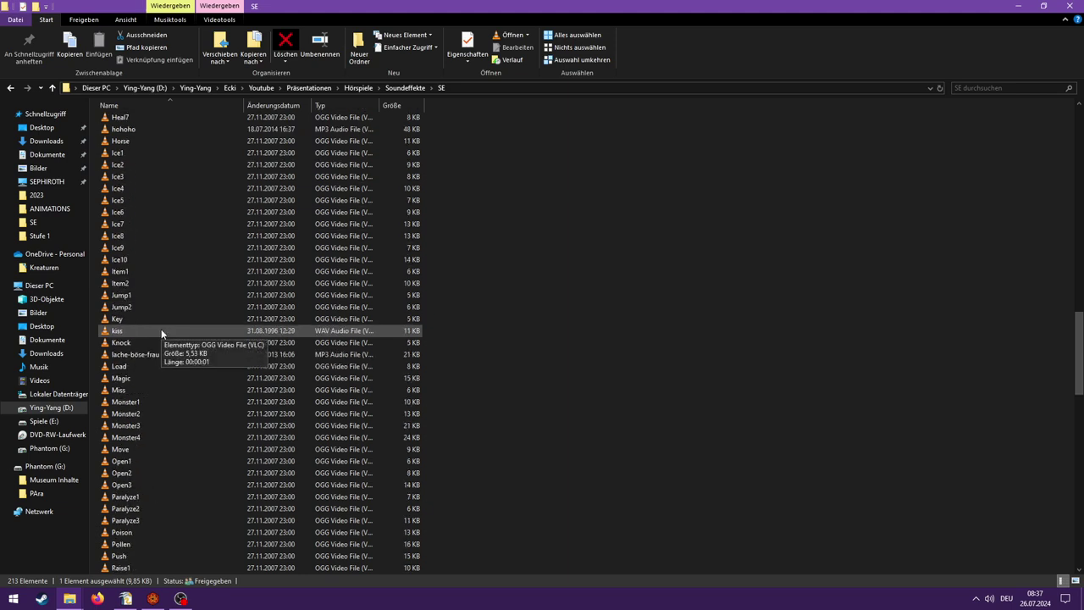
double_click(161, 310)
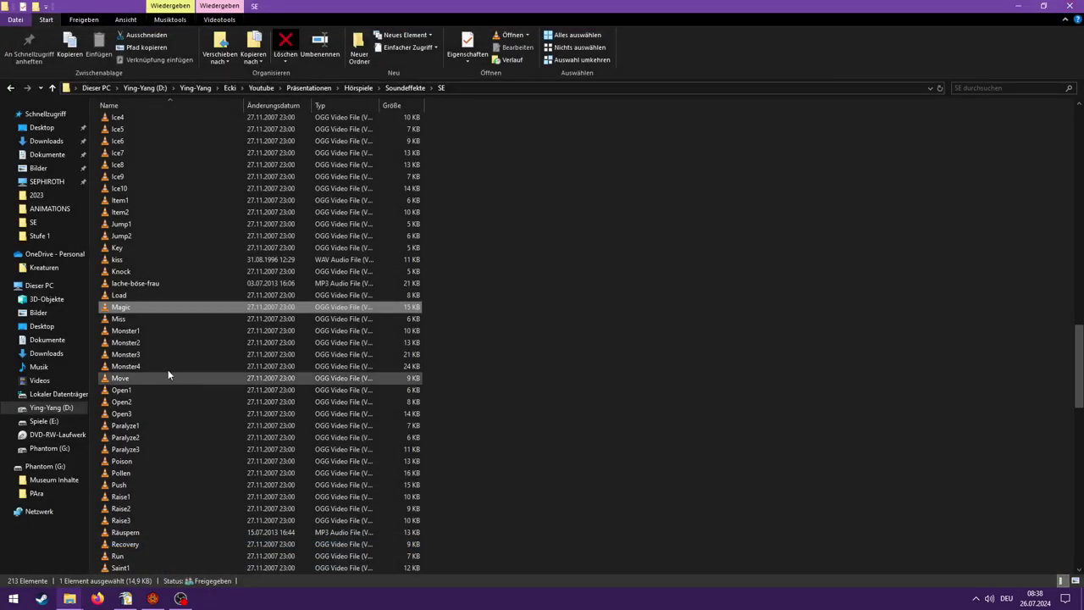
double_click(147, 296)
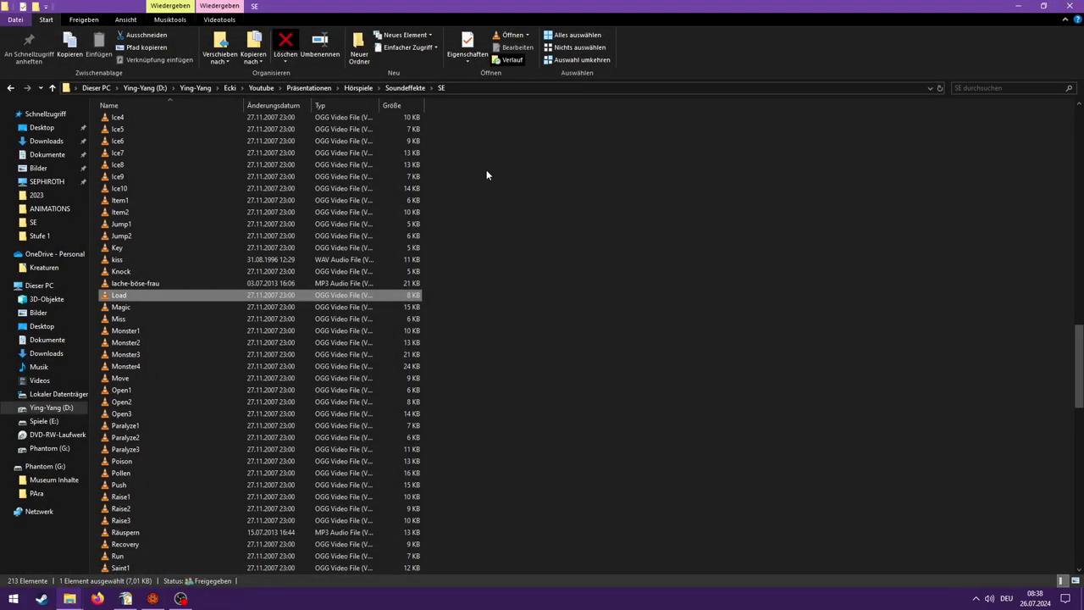
- Listen to the Paralyze1 and Silence sound files in the SE folder, closing the player after each
scroll(277, 249, down, 3)
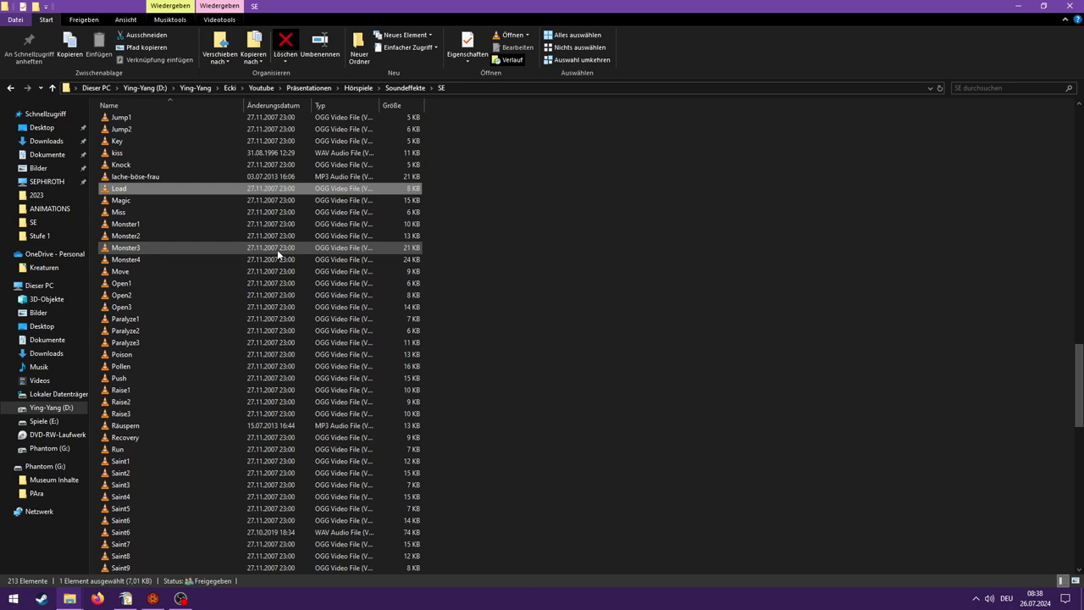
double_click(213, 317)
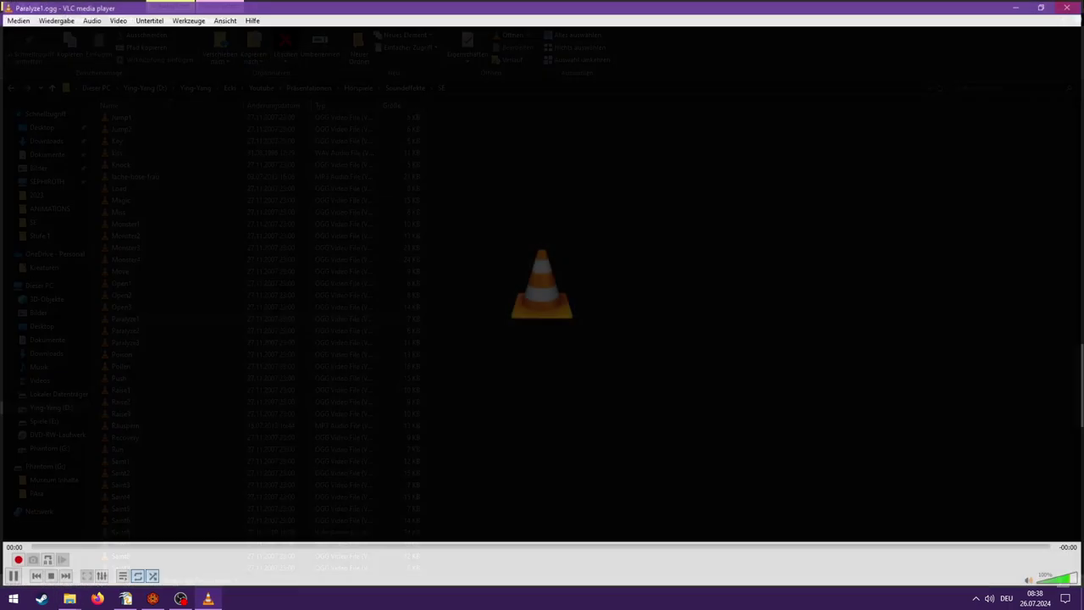
scroll(186, 307, down, 2)
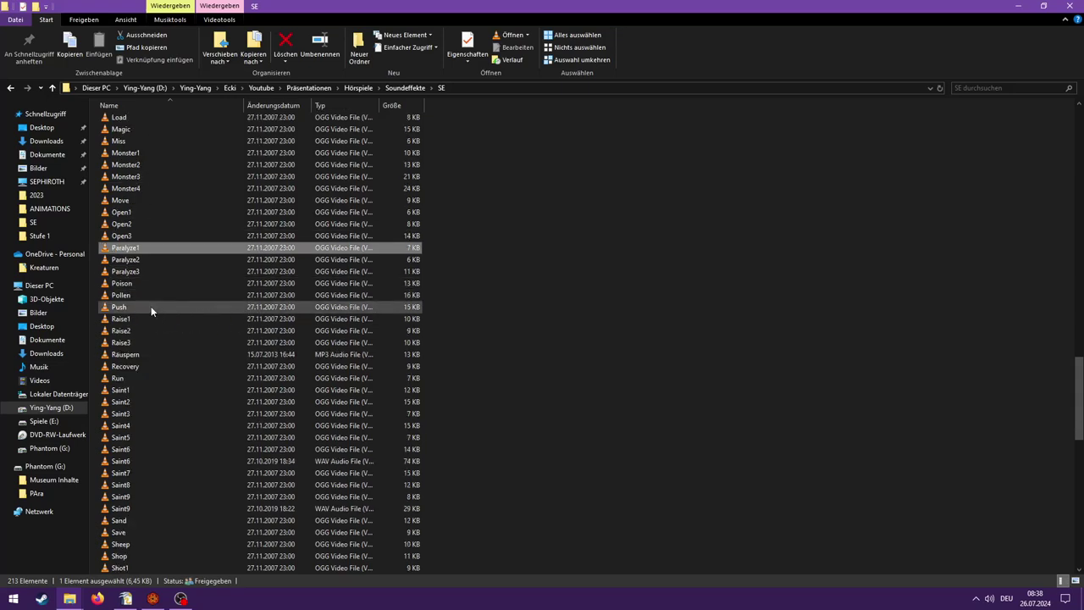
scroll(146, 305, down, 2)
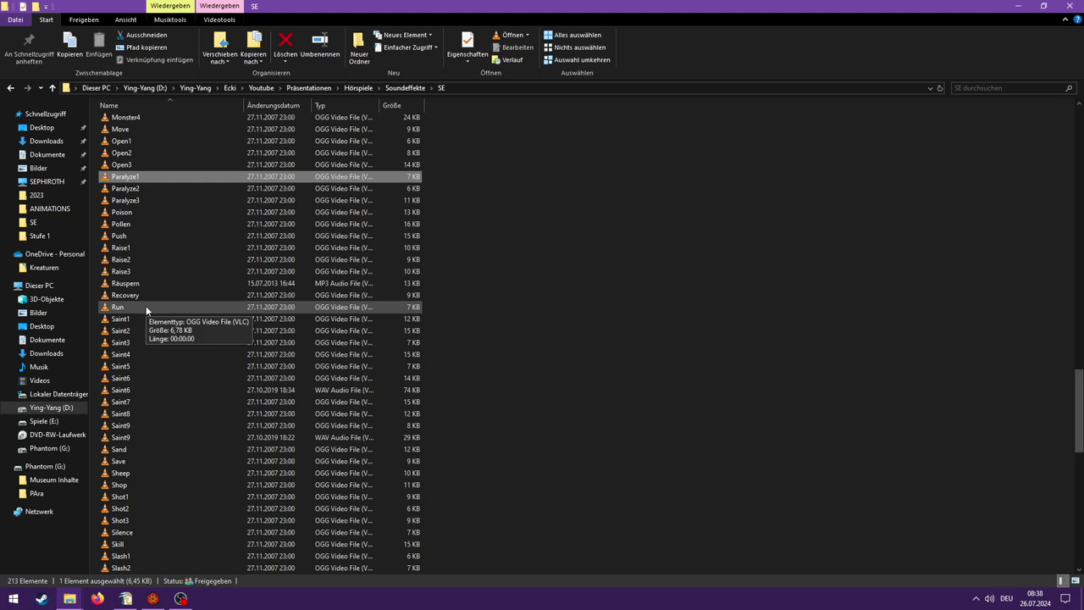
scroll(146, 306, down, 4)
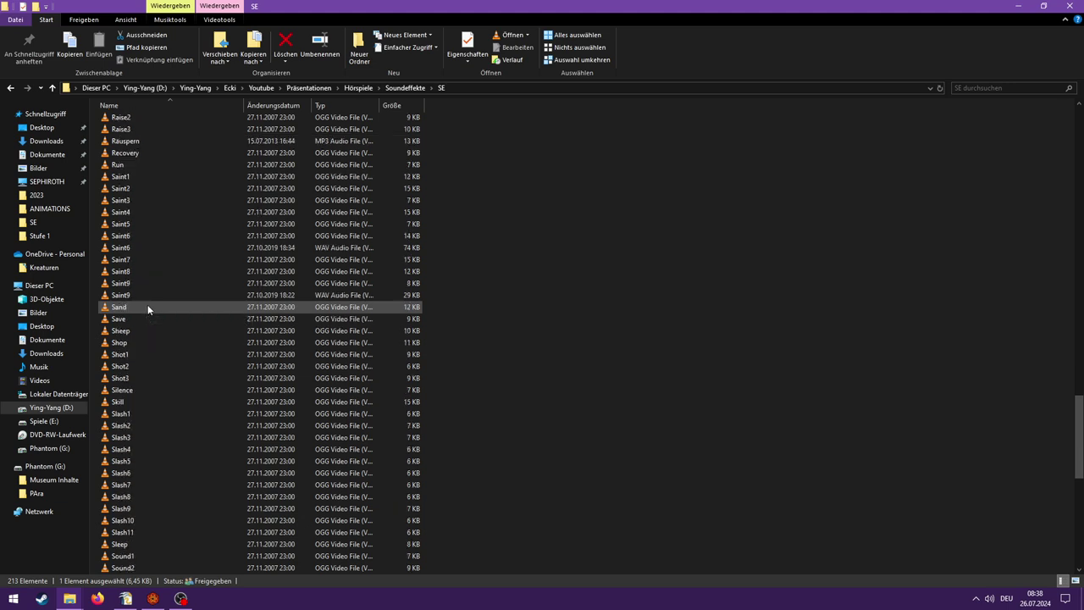
double_click(139, 389)
click(1082, 5)
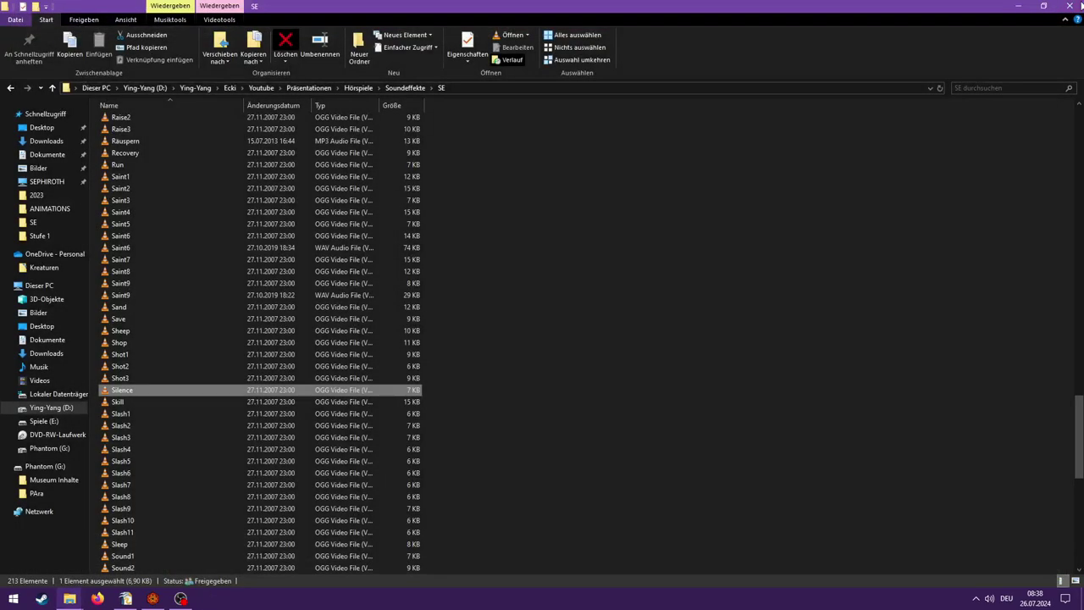
- Listen to the Skill and Slash6 sound files, close the player, and select Sound2
scroll(232, 339, down, 2)
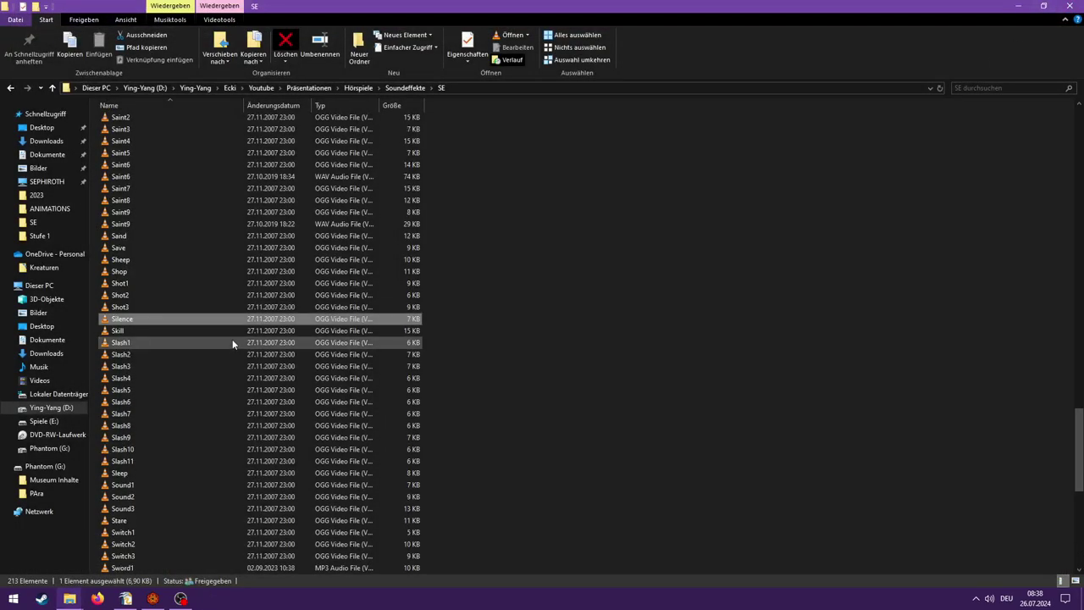
double_click(191, 330)
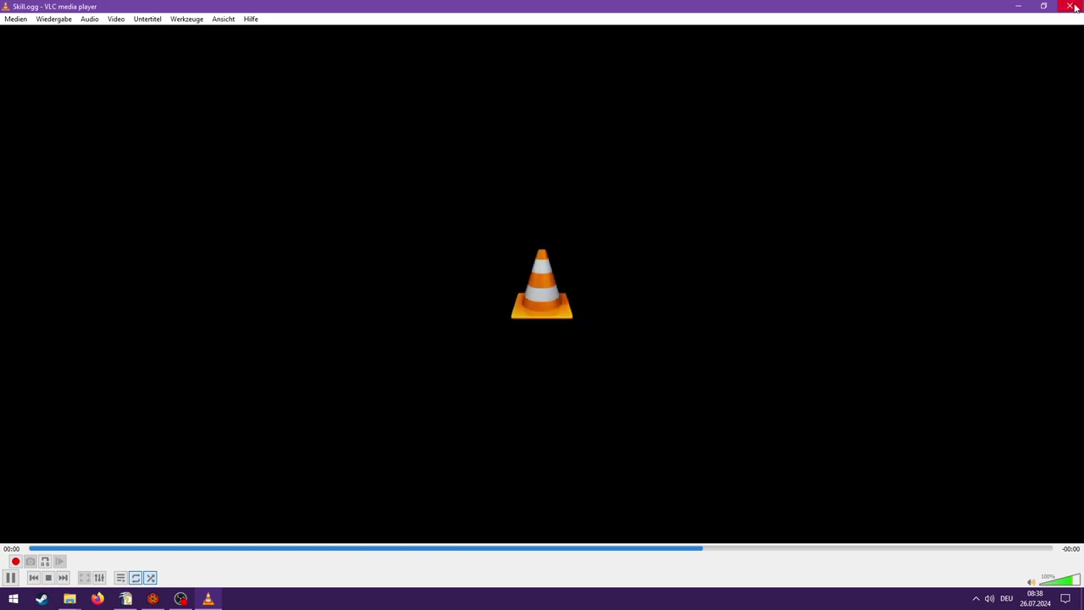
click(1069, 6)
scroll(237, 329, down, 4)
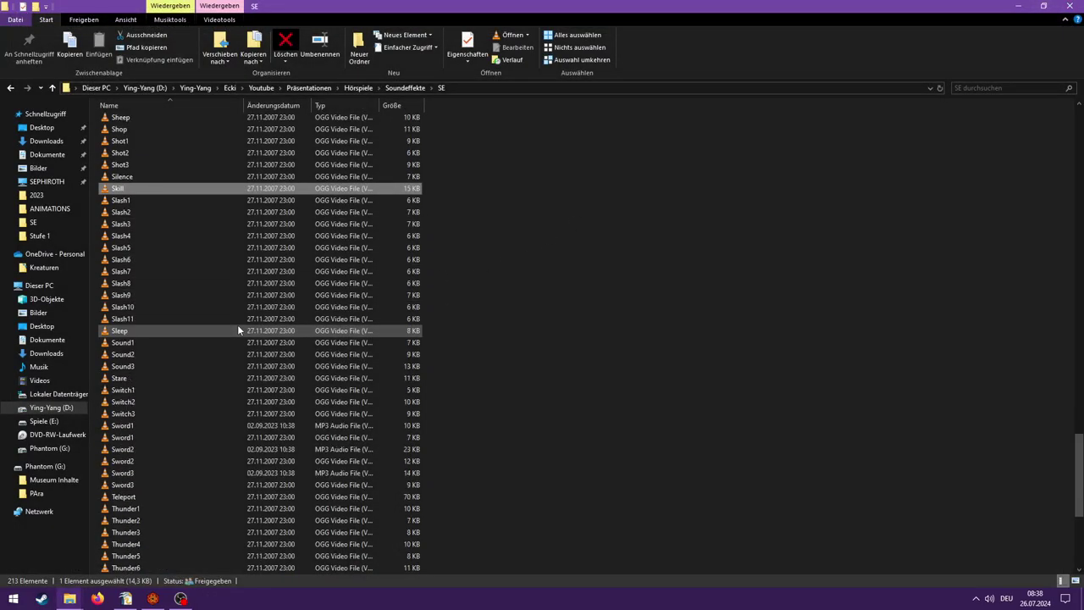
double_click(205, 260)
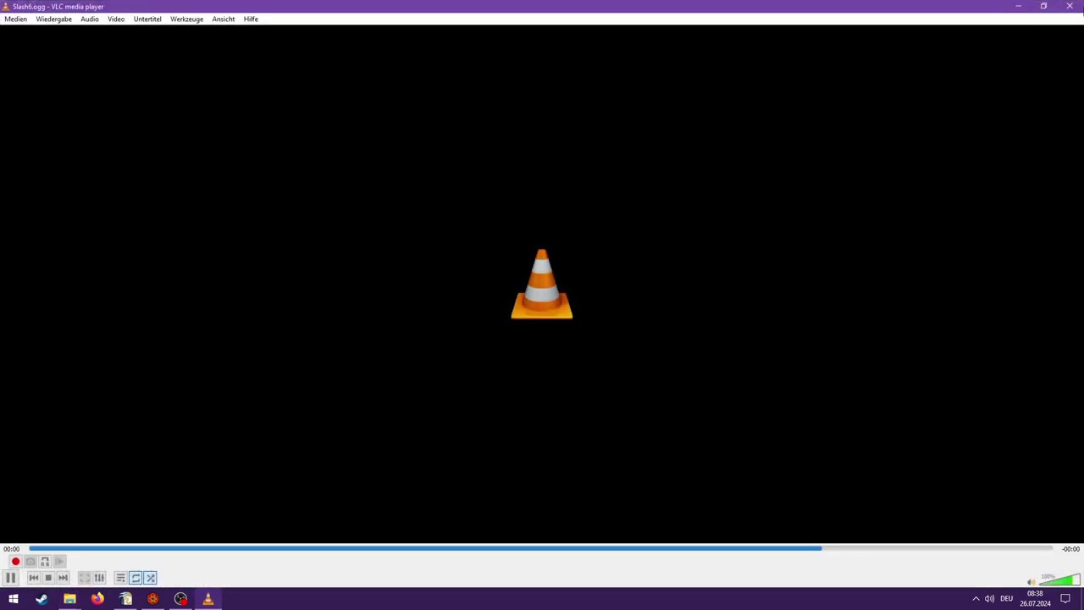
click(1069, 6)
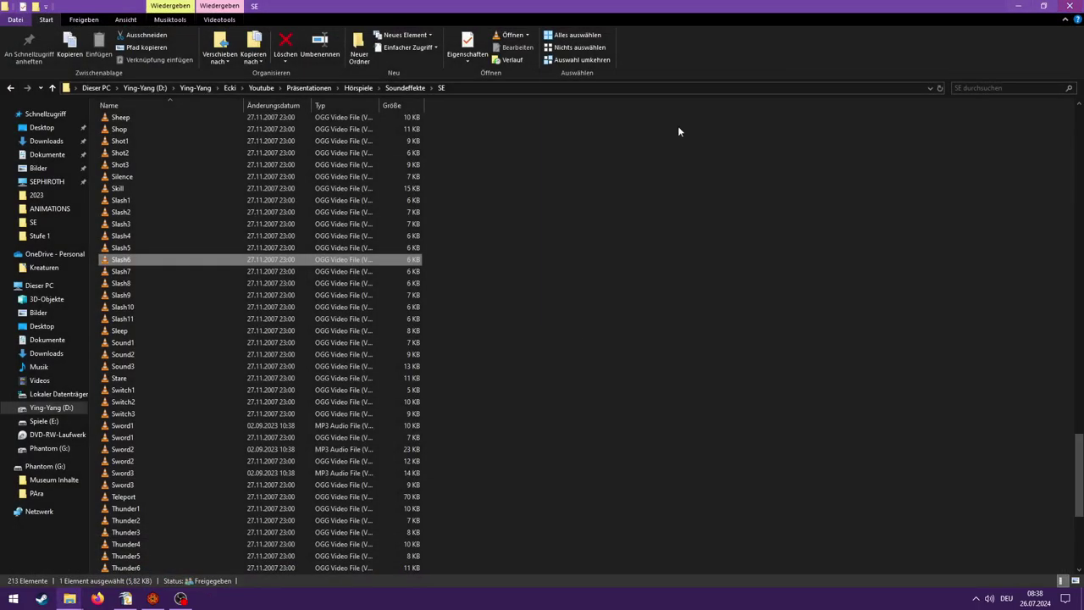
click(170, 354)
- Listen to the wind sounds Wind1 through Wind5 one after another
scroll(163, 390, down, 4)
scroll(165, 387, down, 4)
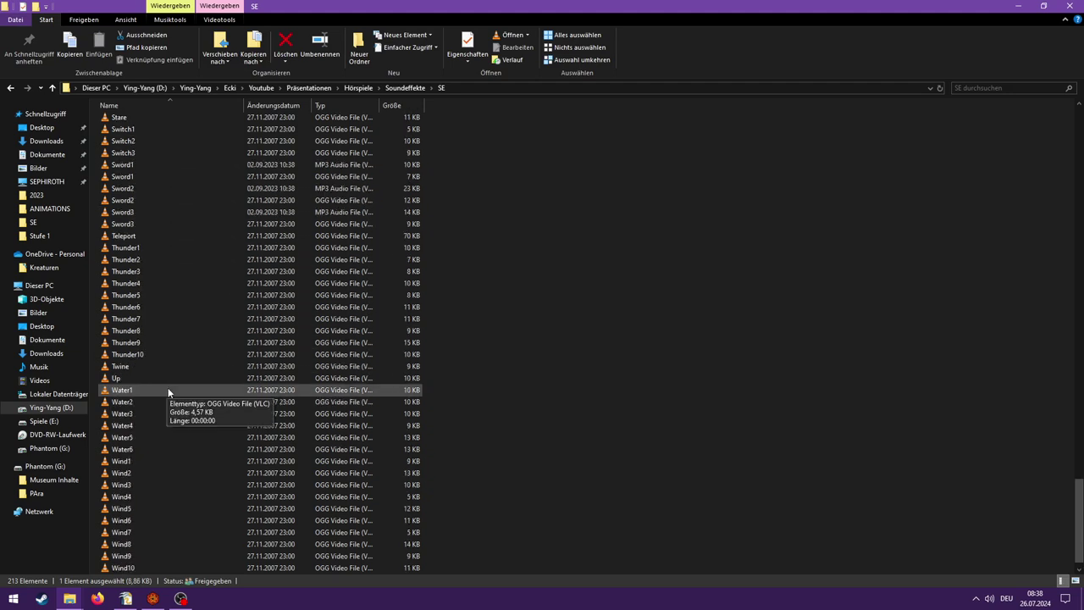
click(143, 463)
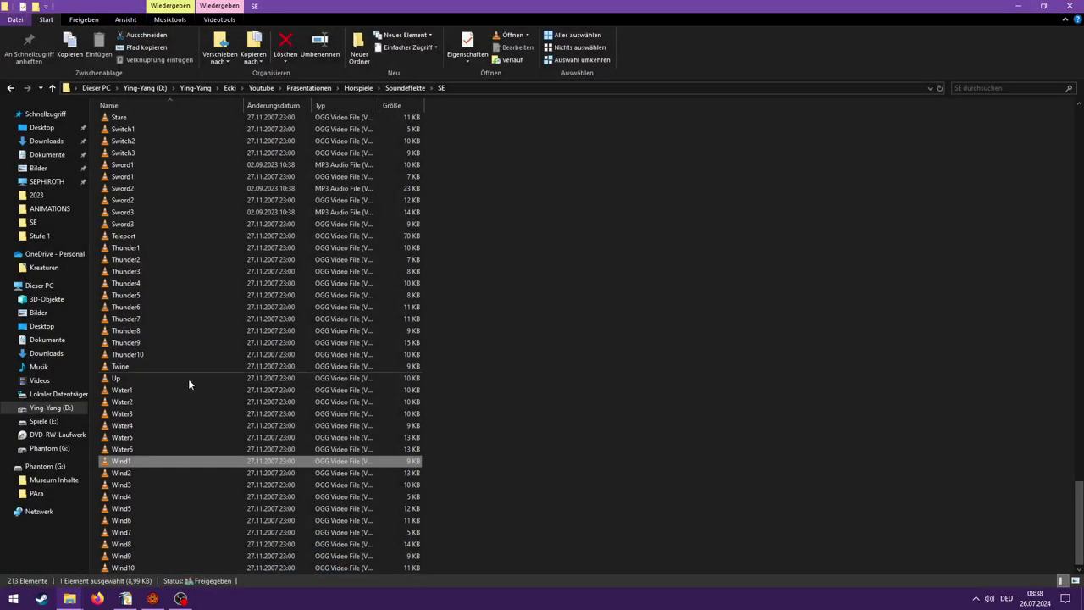
double_click(140, 461)
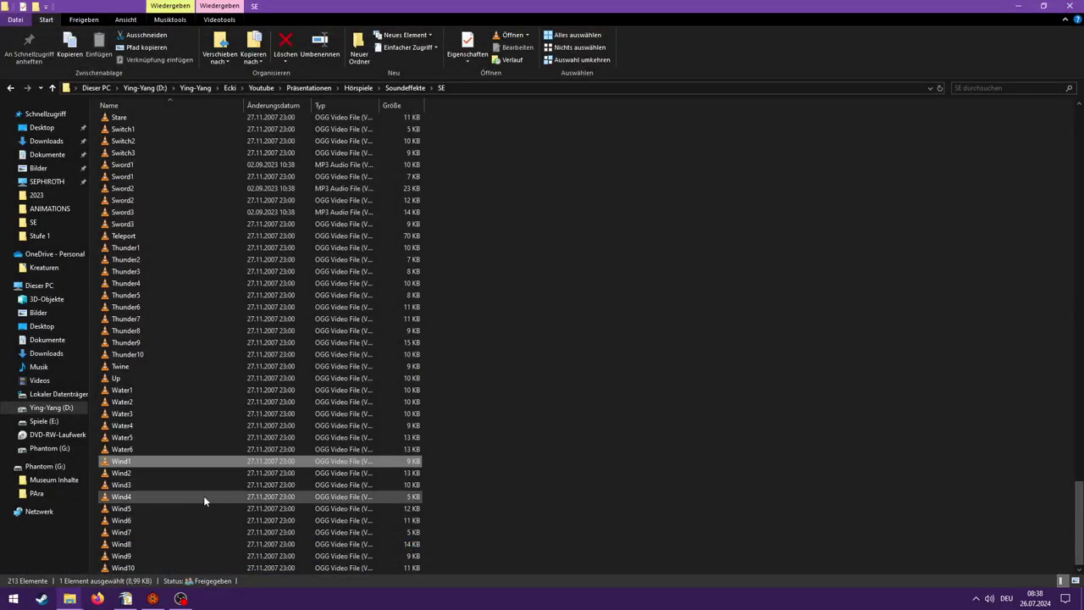
double_click(199, 474)
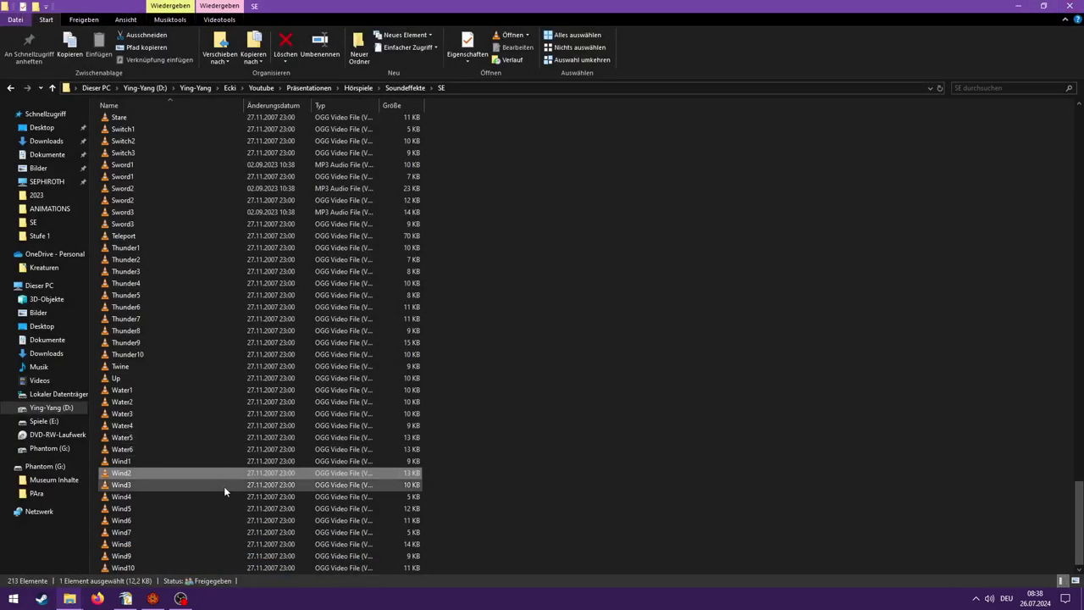
double_click(223, 487)
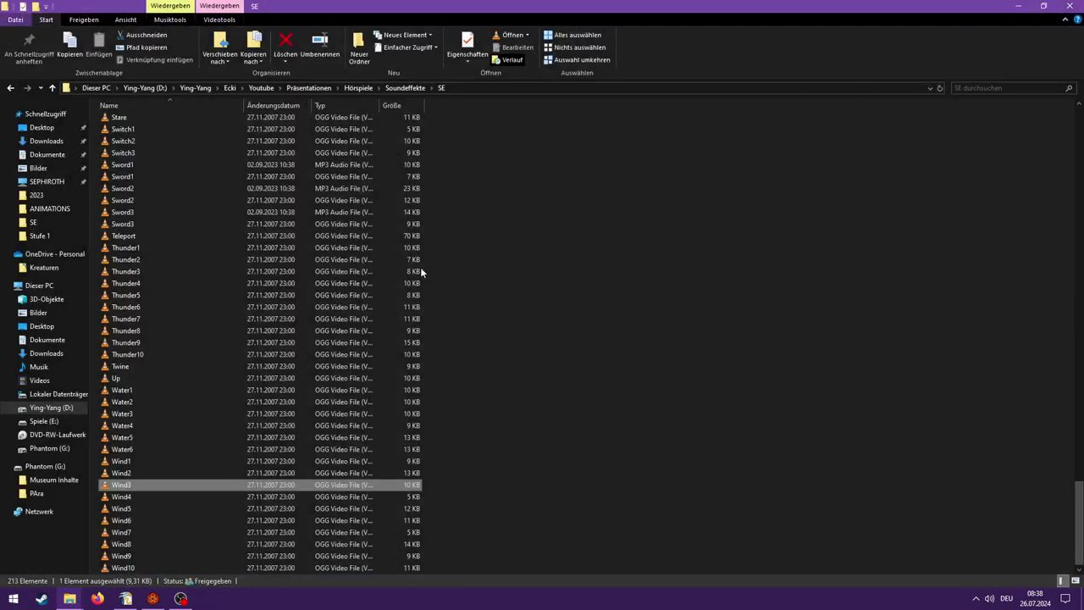
double_click(133, 497)
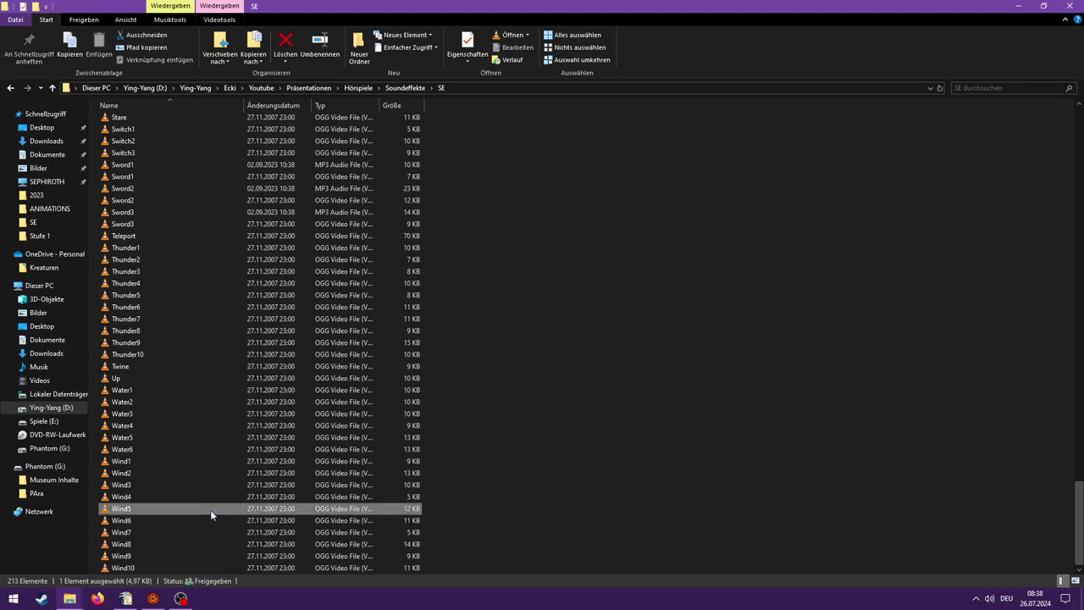
double_click(211, 511)
- Go up to the Soundeffekte folder and listen to mixkit-arcade-magic-notification-2342 and mixkit-casting-long-fairy-magic-spell-875
click(405, 88)
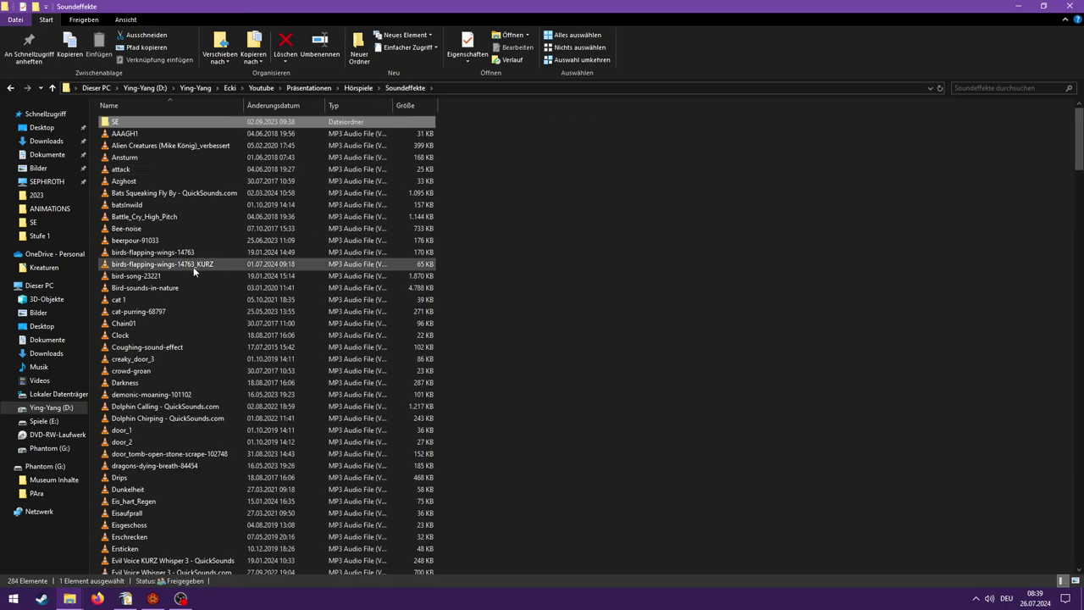
scroll(193, 267, down, 7)
scroll(183, 345, down, 18)
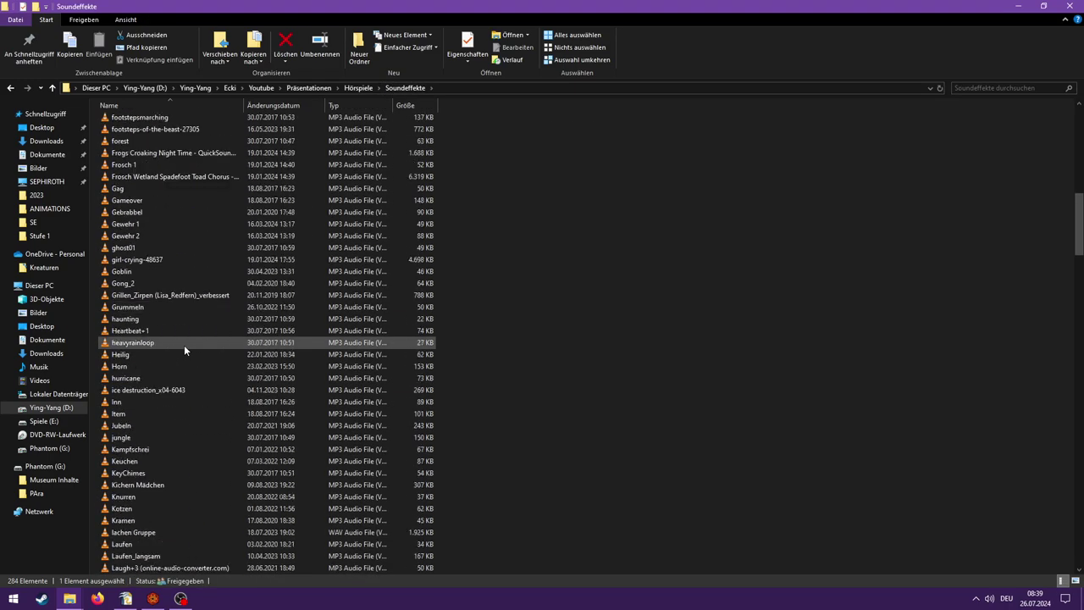
scroll(184, 345, down, 7)
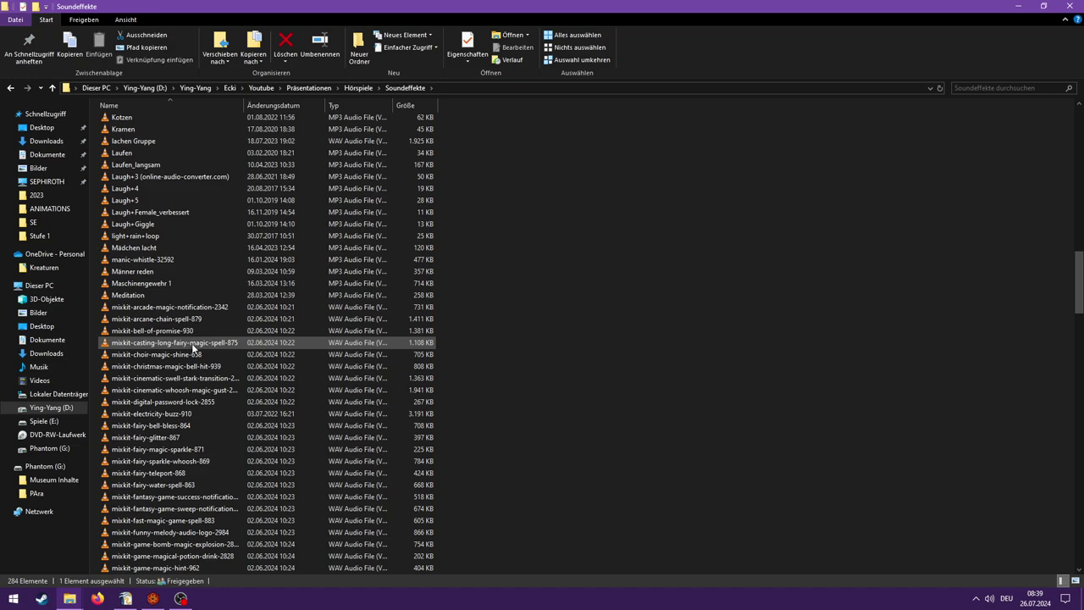
scroll(190, 348, down, 1)
double_click(211, 279)
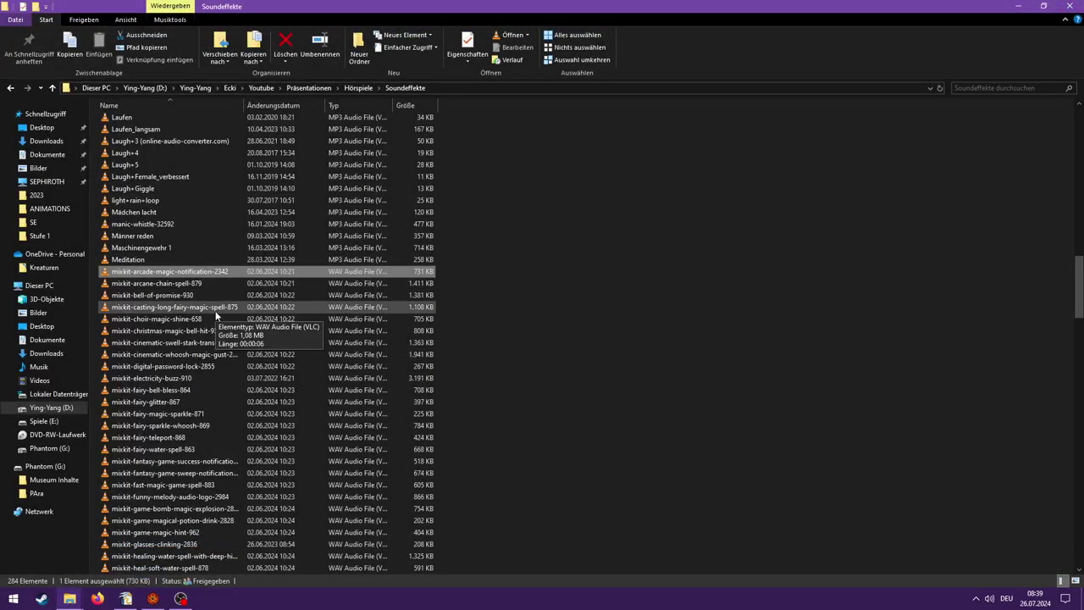
double_click(216, 310)
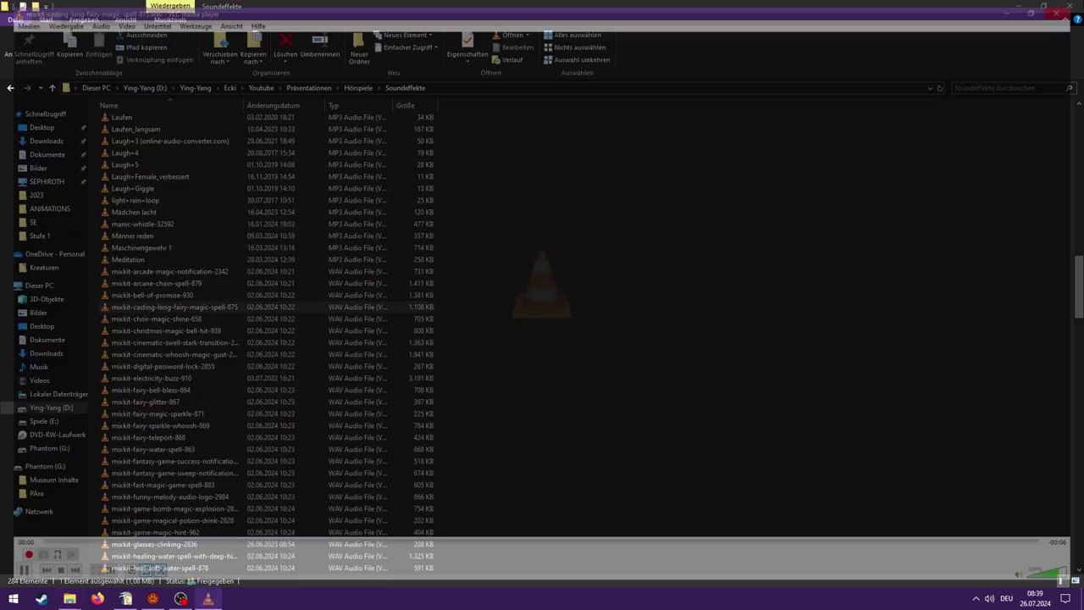
- Listen to mixkit-choir-magic-shine-658 and the mixkit-cinematic-swell-stark-transition sound
scroll(309, 237, down, 2)
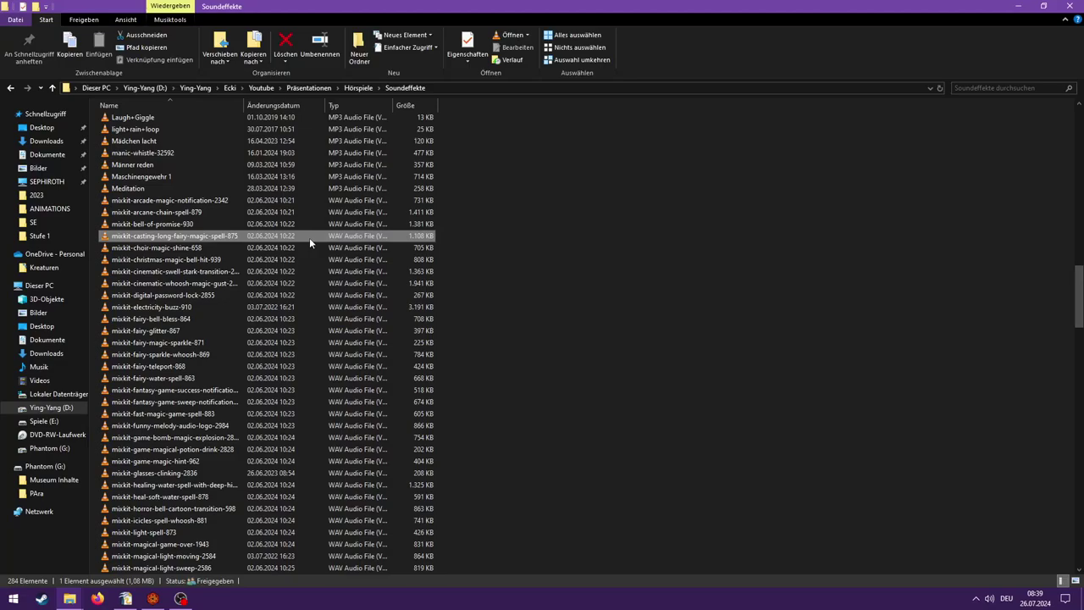
click(213, 247)
key(Return)
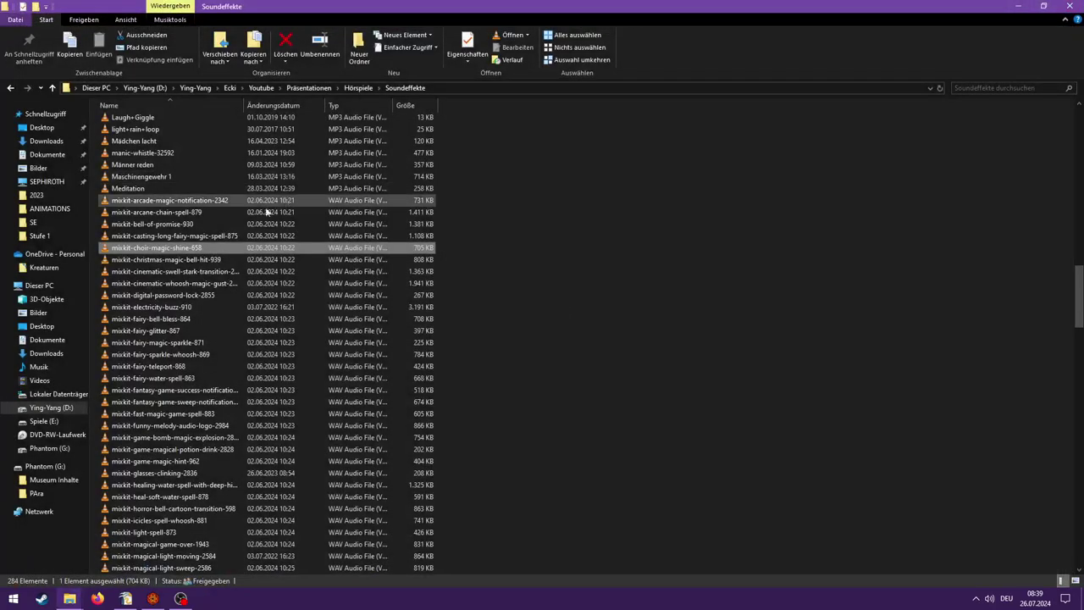
double_click(224, 272)
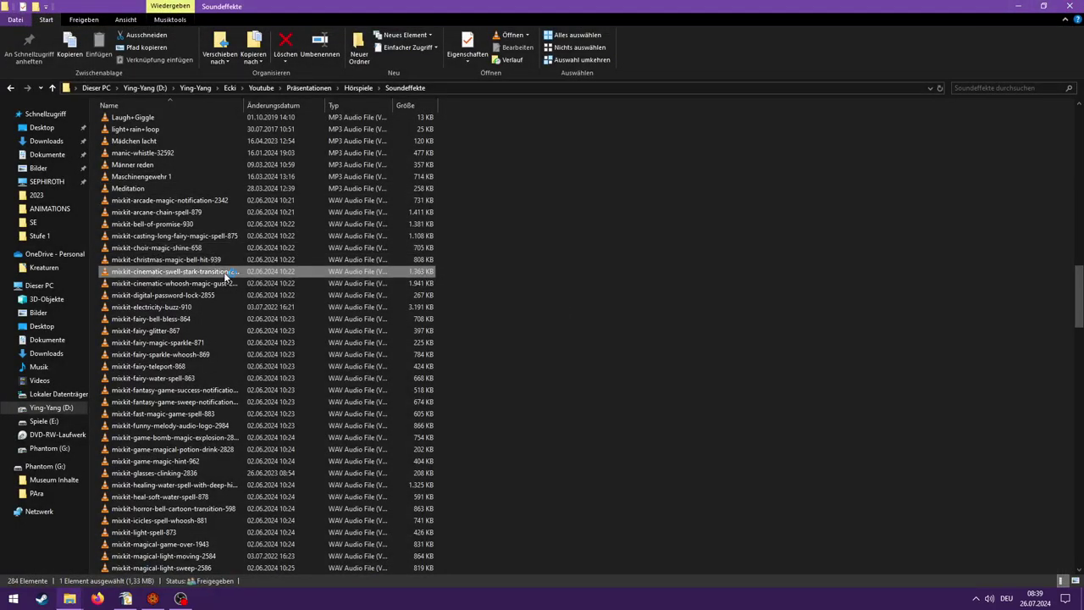
- Close the running sound and listen to the mixkit-cinematic-whoosh-magic-gust-2343 file
click(1071, 7)
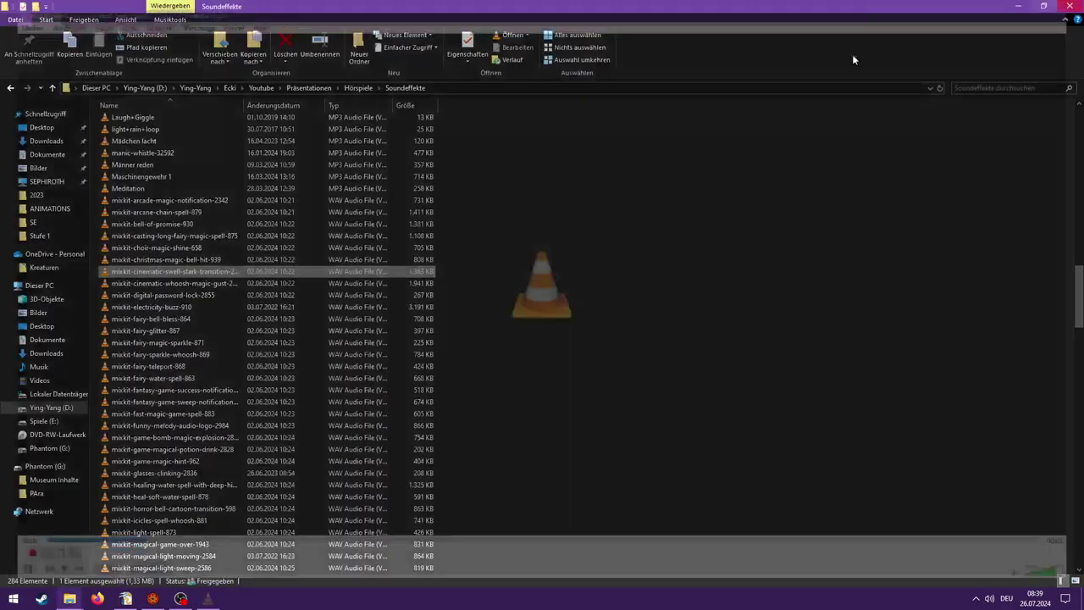
click(225, 284)
key(Return)
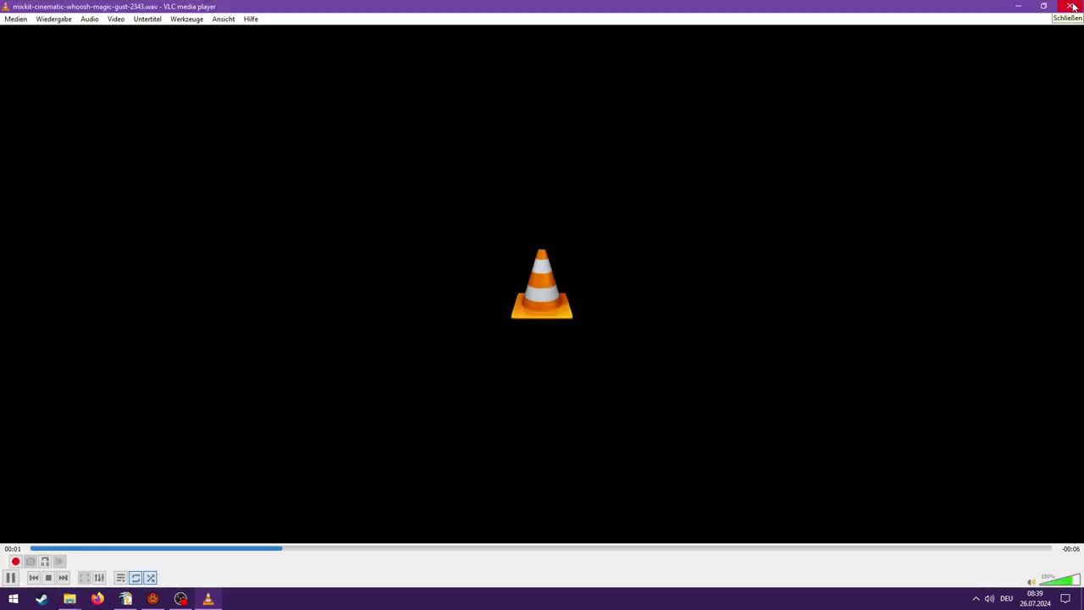
click(1071, 6)
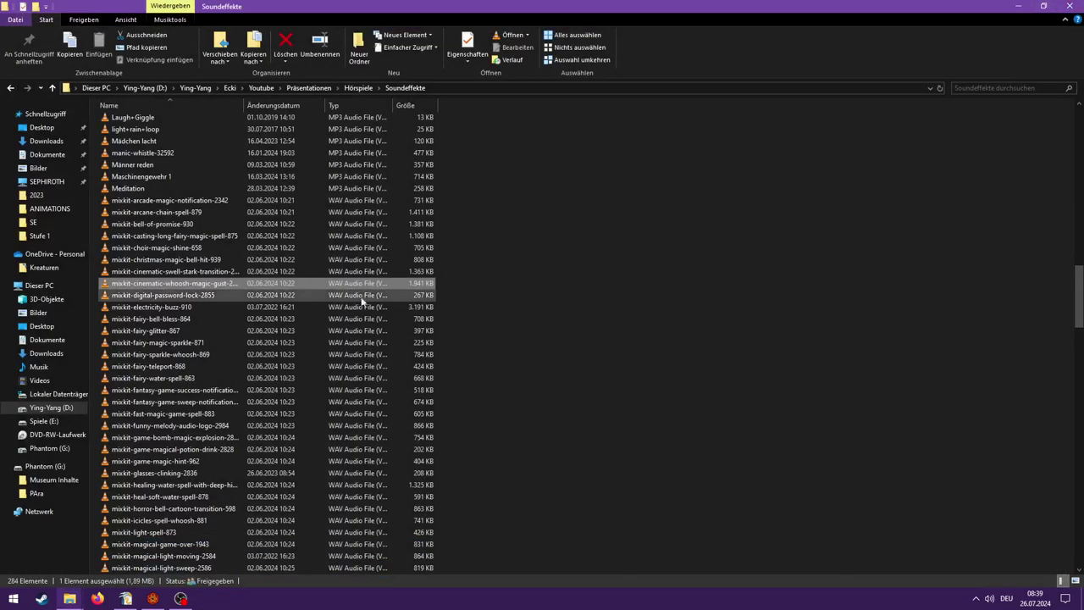
- Listen to the mixkit-fantasy-game success and sweep notification sounds and to mixkit-fast-magic-game-spell-883
scroll(205, 285, down, 1)
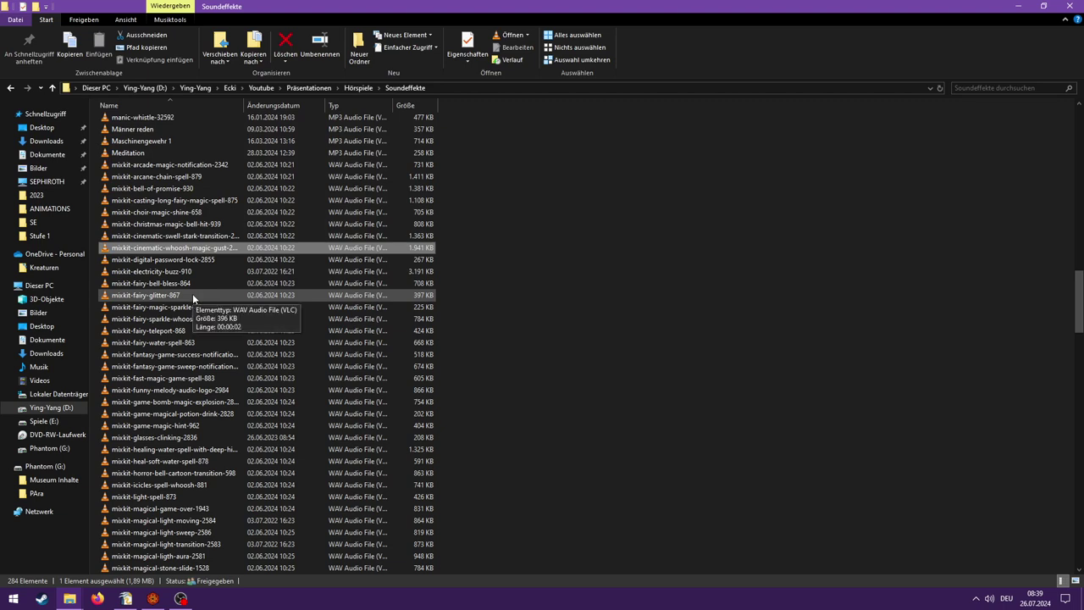
scroll(210, 306, down, 3)
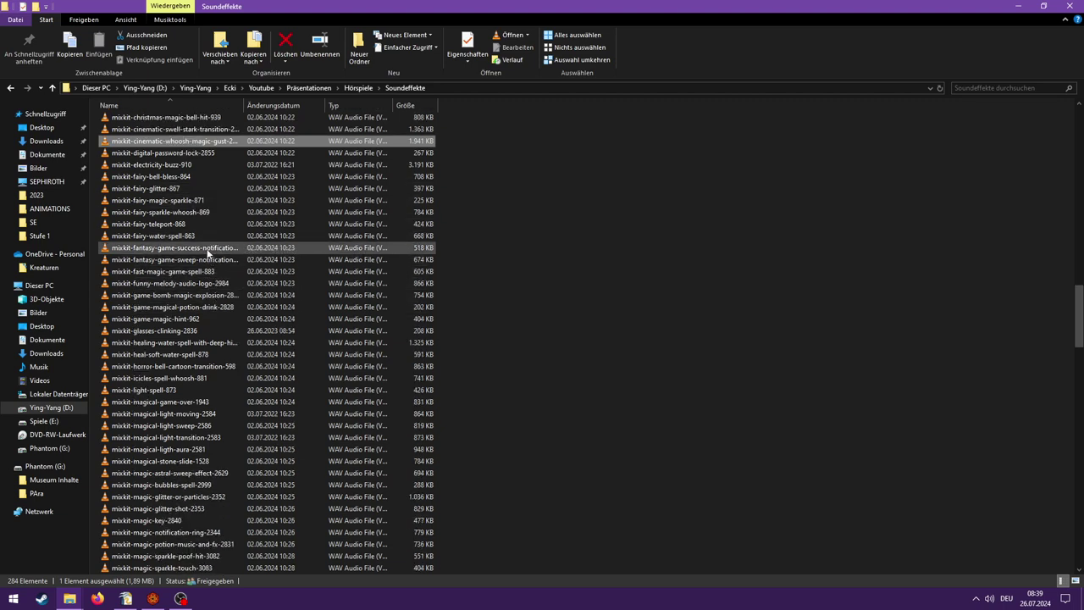
double_click(208, 253)
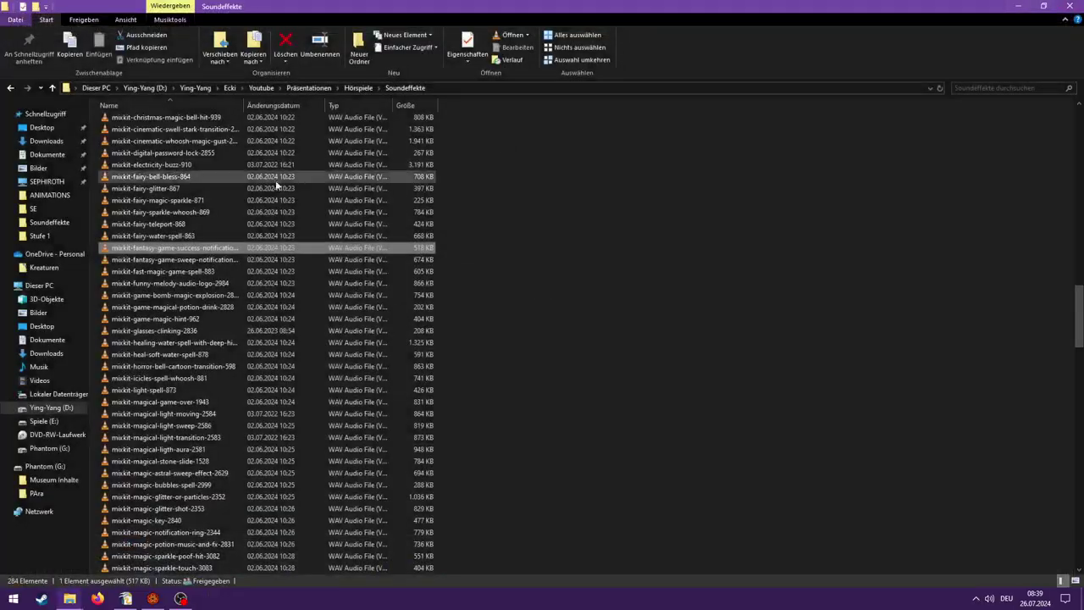
double_click(197, 259)
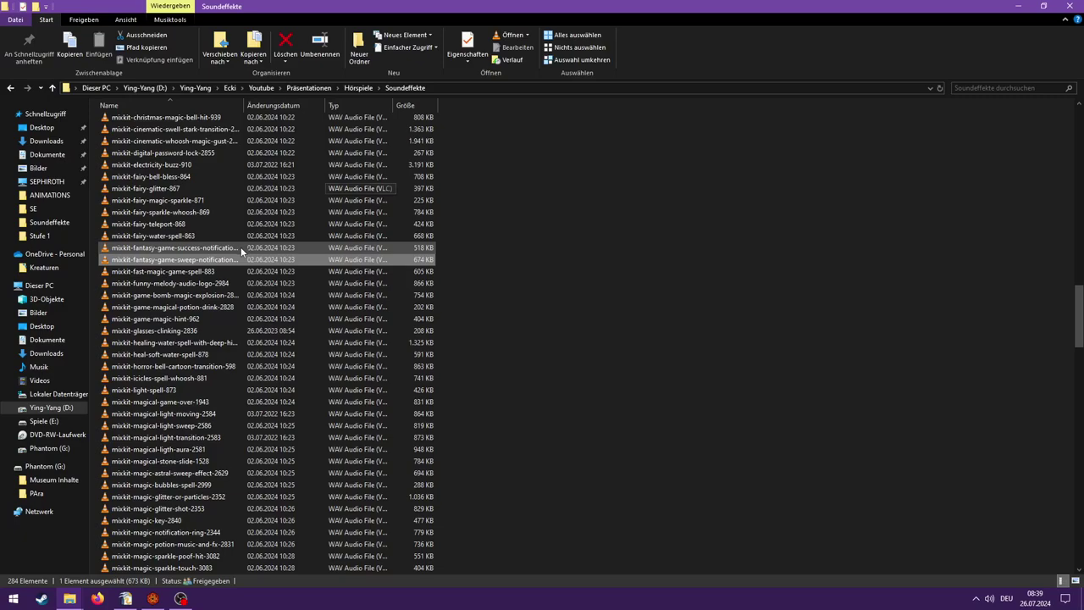
double_click(219, 271)
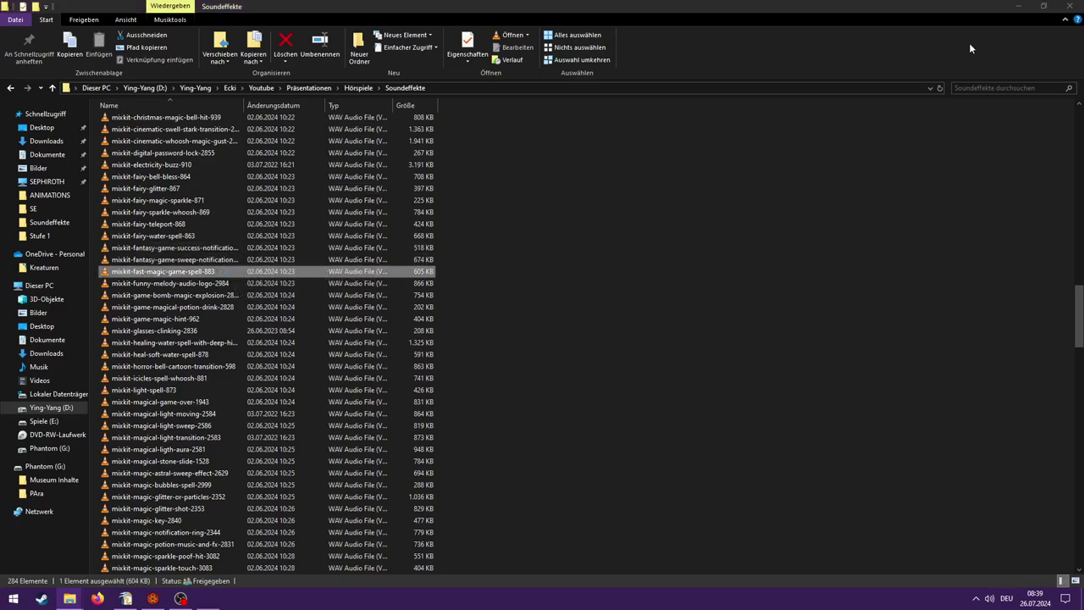
click(1064, 12)
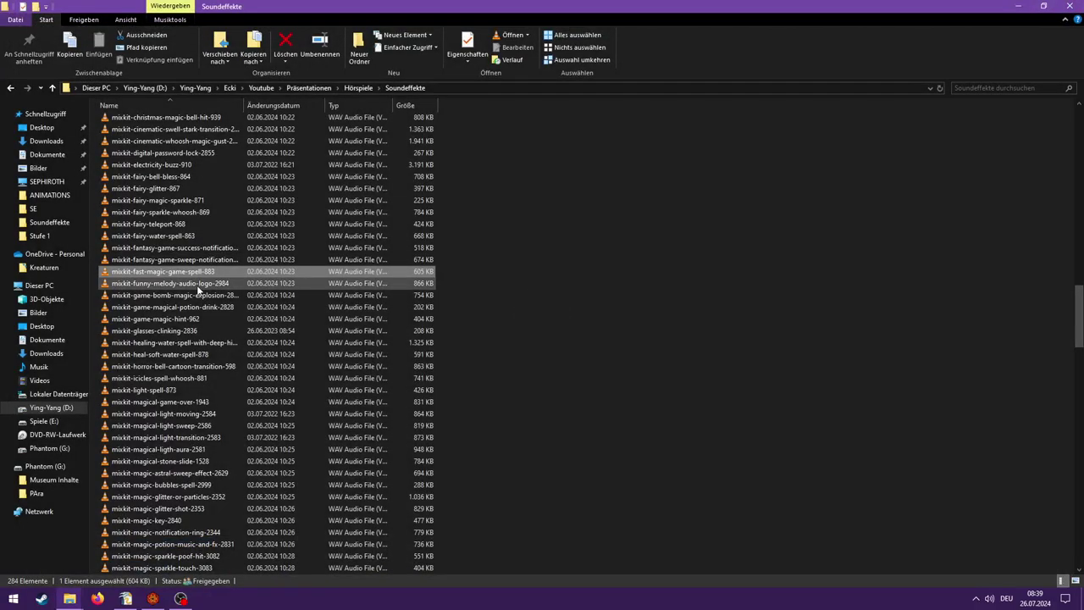
- Listen to mixkit-funny-melody-audio-logo-2984 and mixkit-game-magic-hint-962
double_click(205, 288)
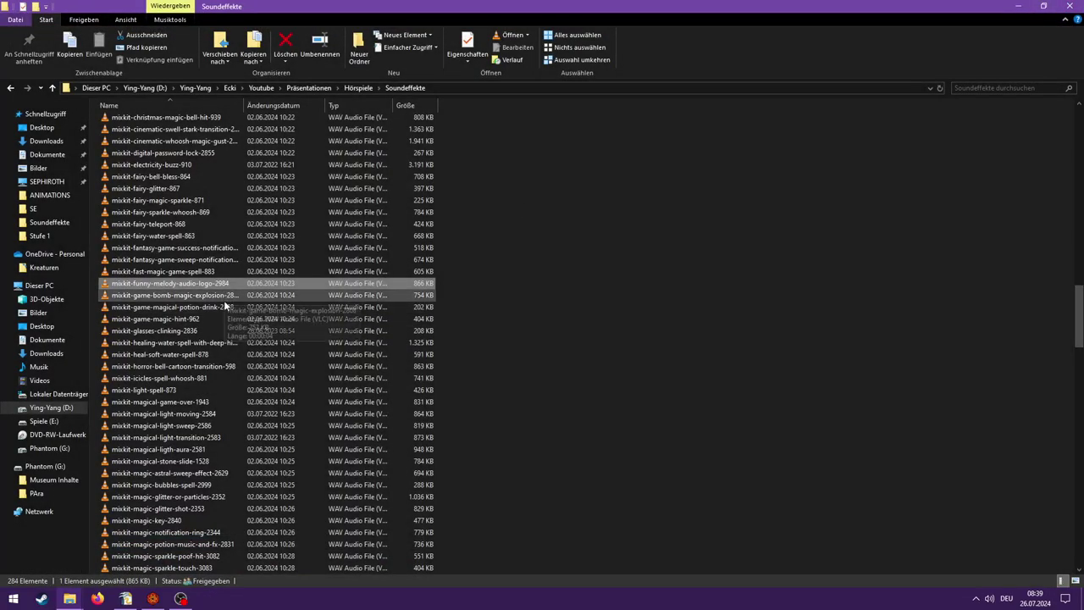
double_click(210, 319)
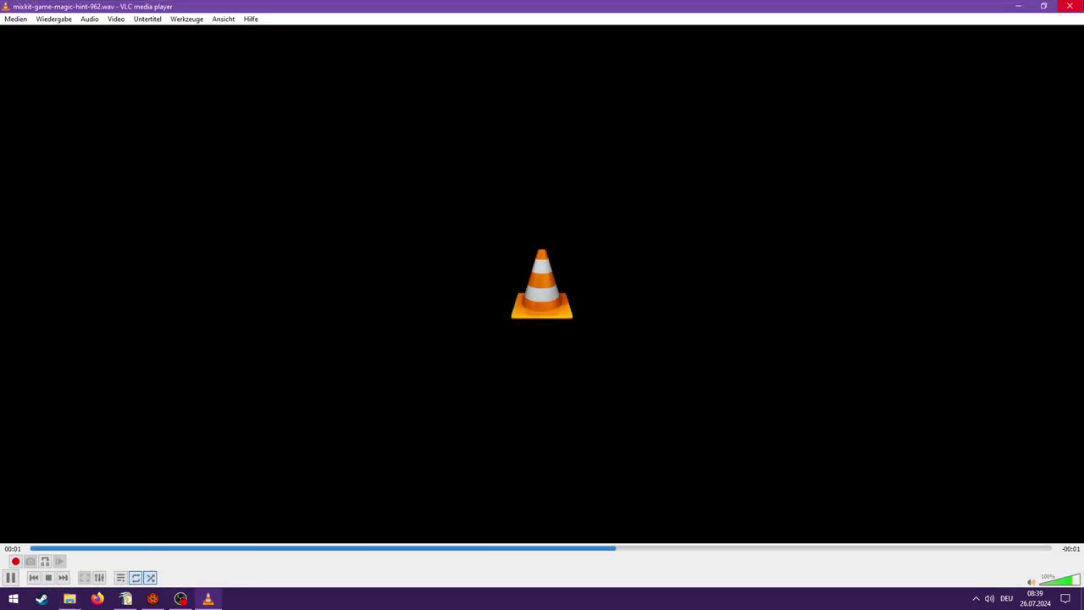
click(1070, 6)
- Listen to mixkit-light-spell-873 and mixkit-magical-game-over-1943
scroll(299, 266, down, 1)
scroll(195, 281, down, 1)
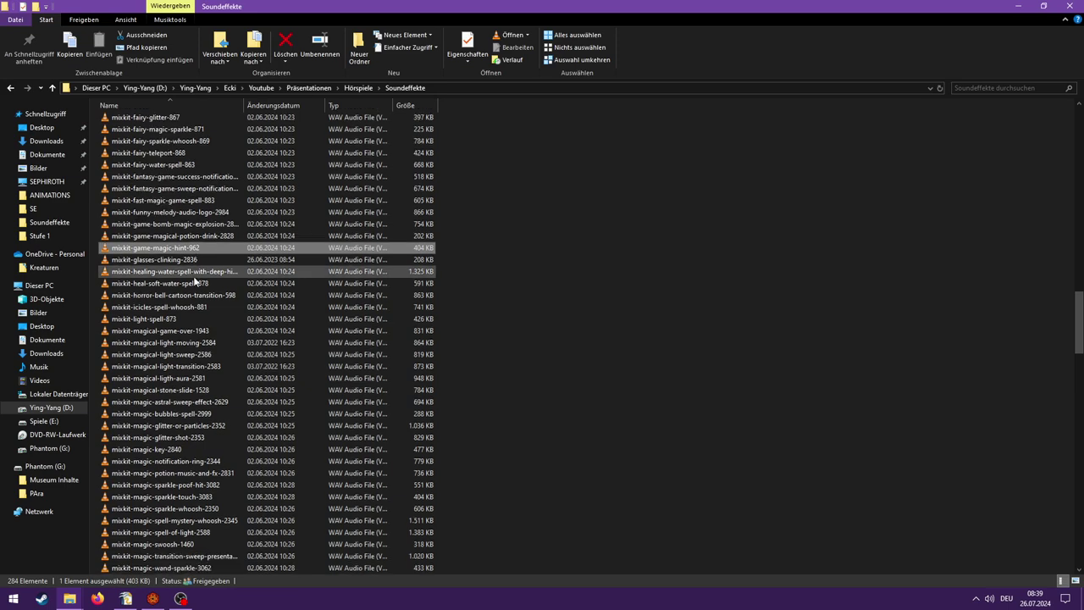
click(198, 319)
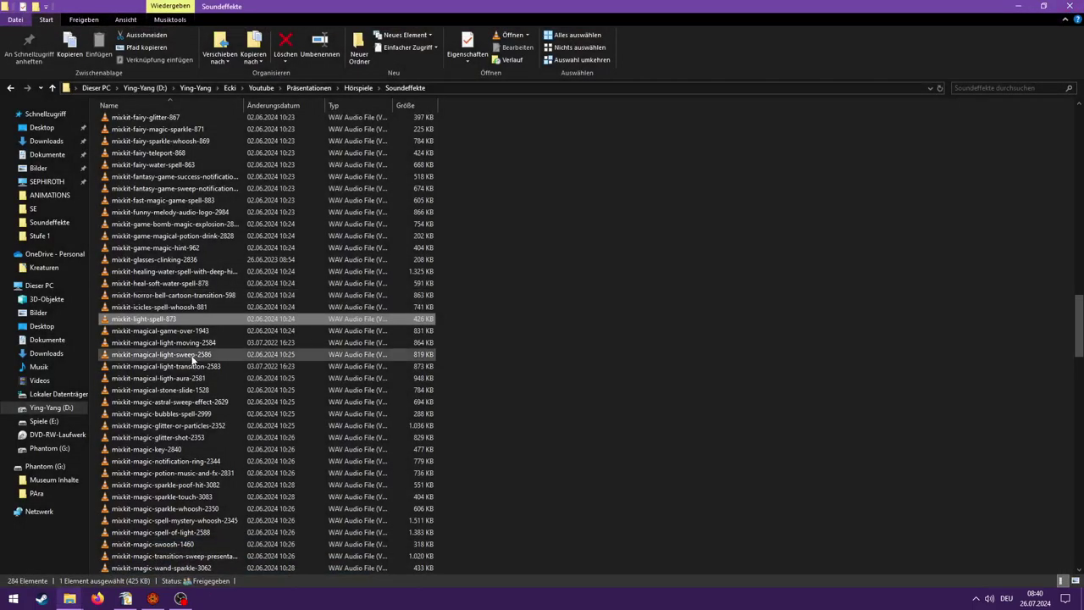
double_click(211, 330)
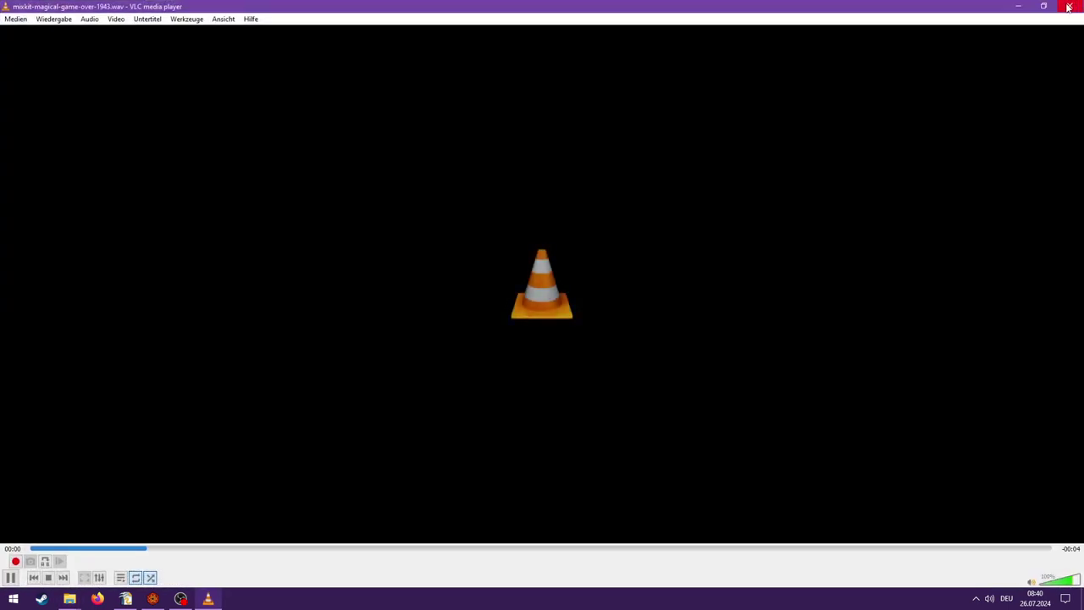
click(1070, 8)
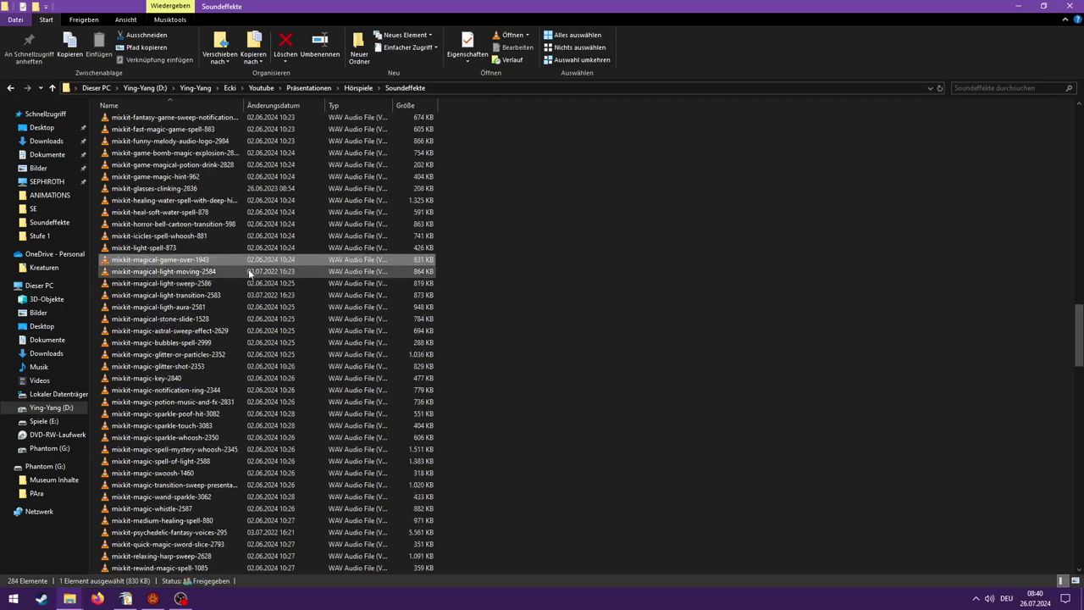
- Listen to mixkit-magical-light-moving-2584 twice
double_click(216, 271)
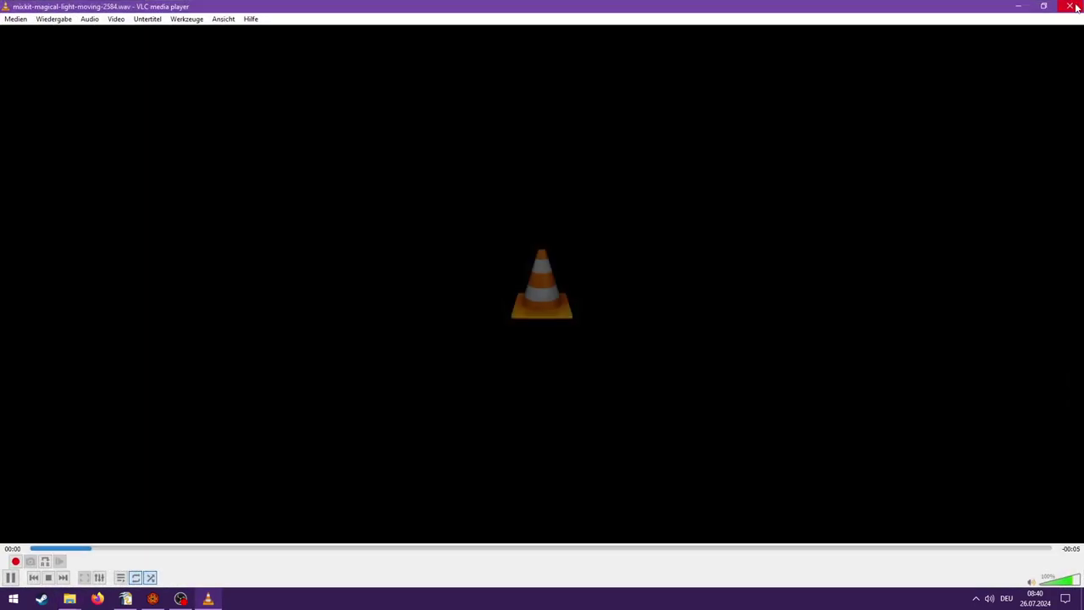
click(1076, 9)
double_click(220, 272)
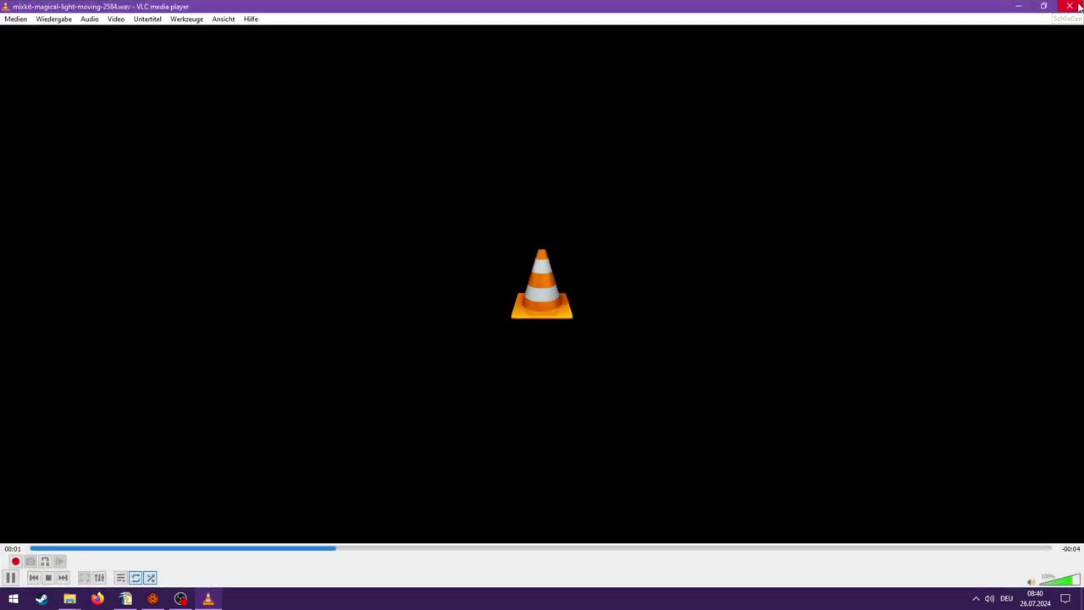
click(1077, 7)
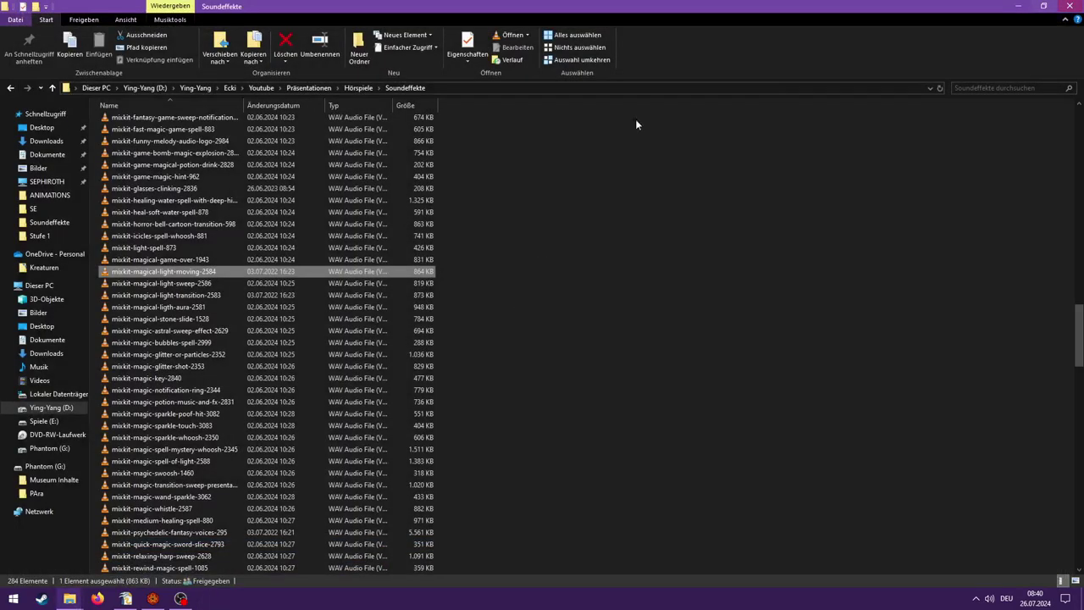
- Listen to mixkit-magical-light-sweep-2586 and mixkit-magical-light-transition-2583
double_click(216, 284)
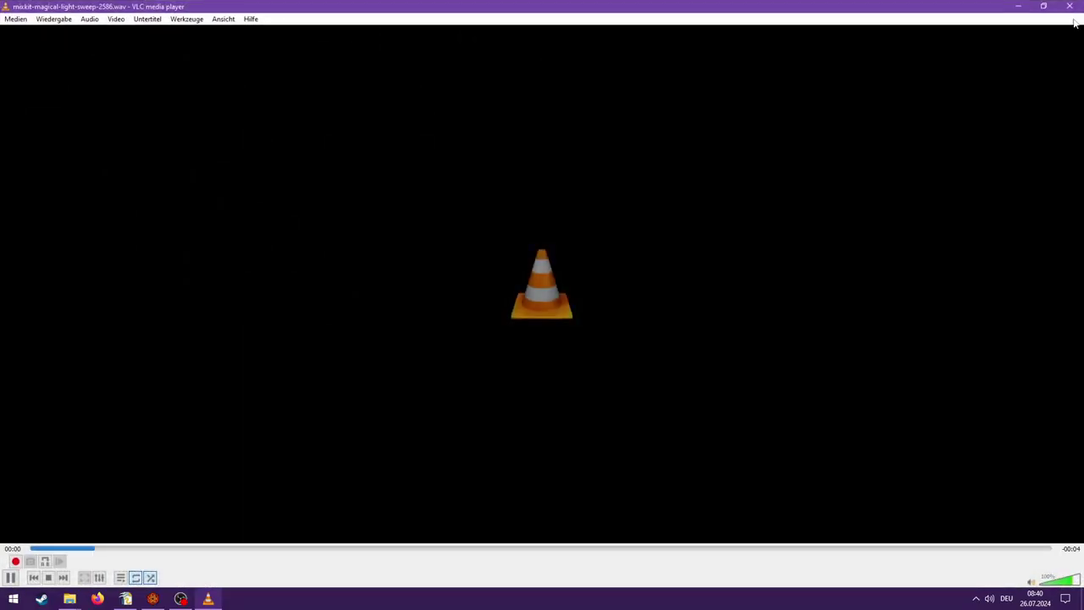
click(1072, 5)
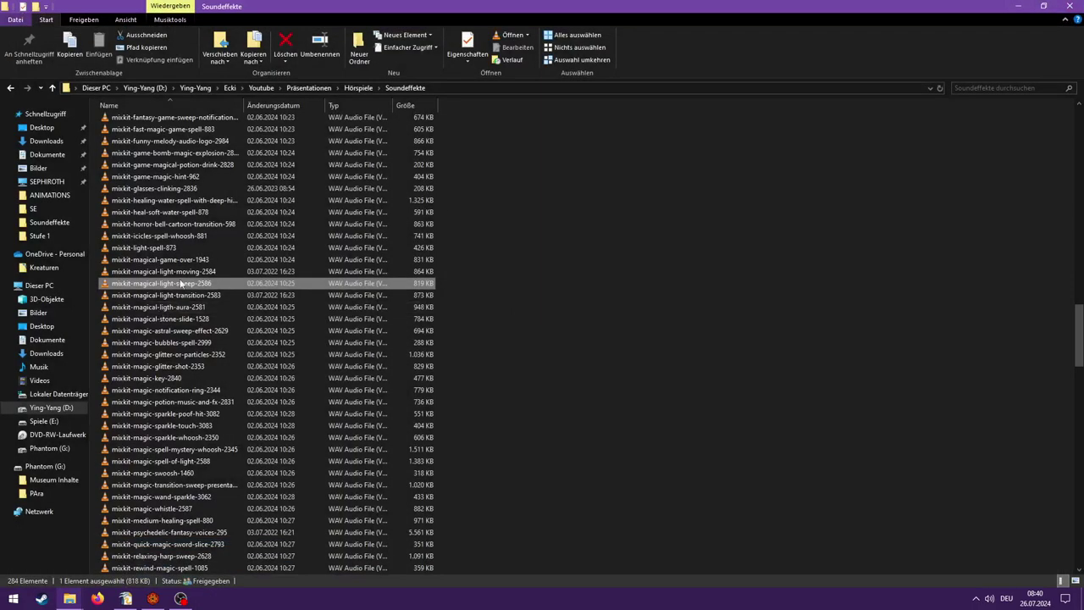
click(197, 296)
double_click(198, 297)
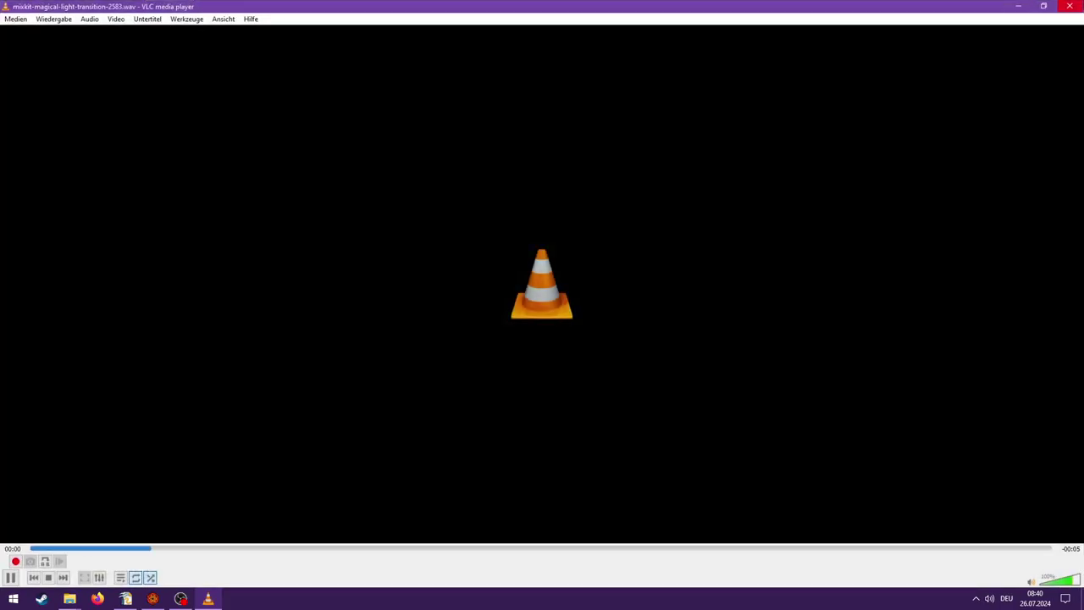
click(1070, 6)
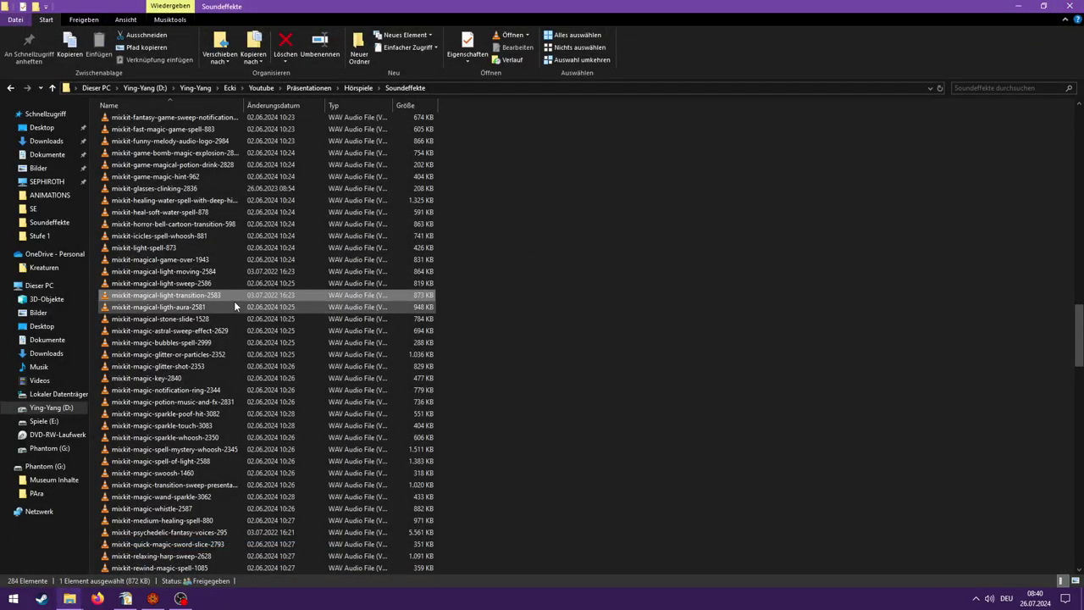
- Listen to mixkit-magical-ligth-aura-2581 and mixkit-magical-stone-slide-1528
double_click(217, 303)
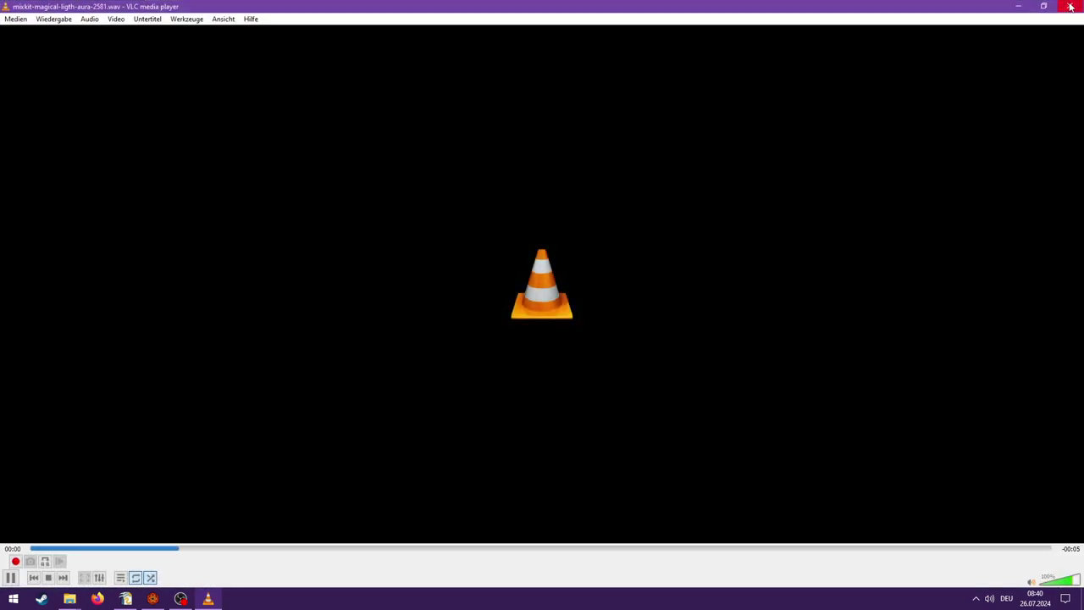
click(1070, 6)
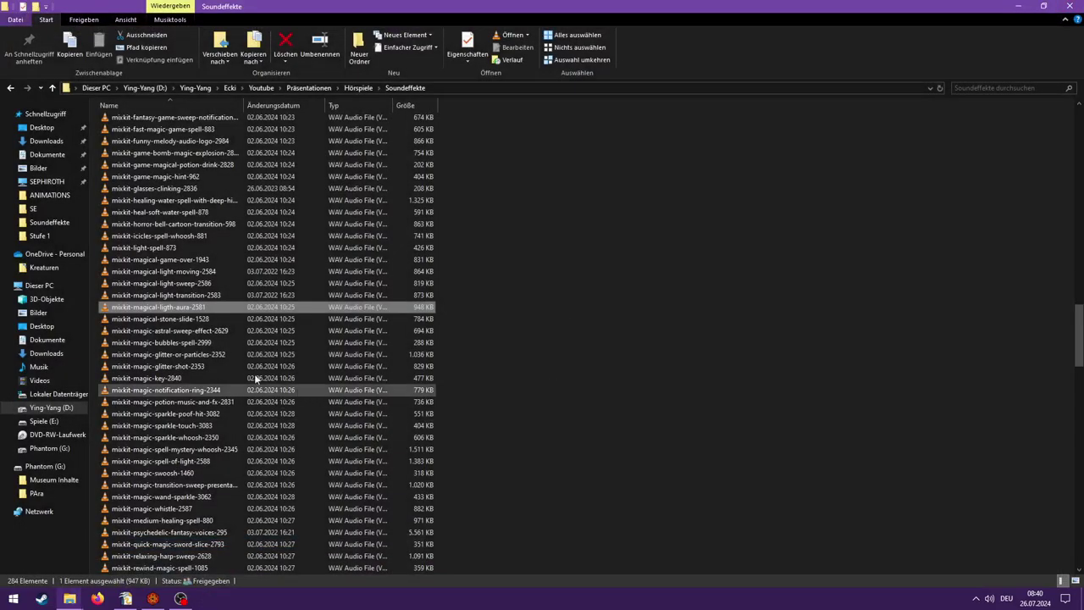
double_click(217, 319)
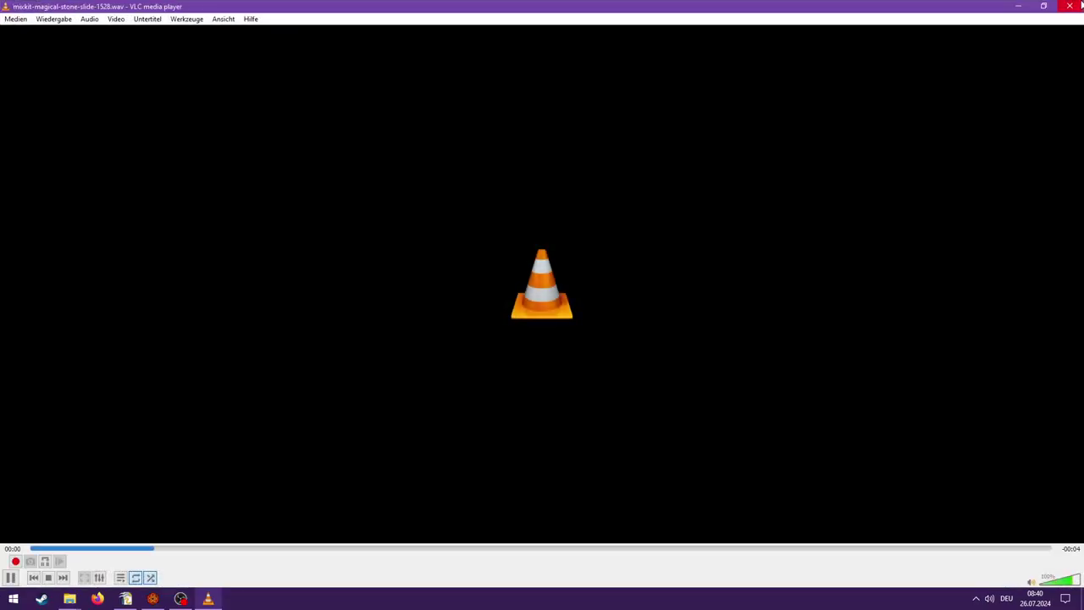
click(1074, 5)
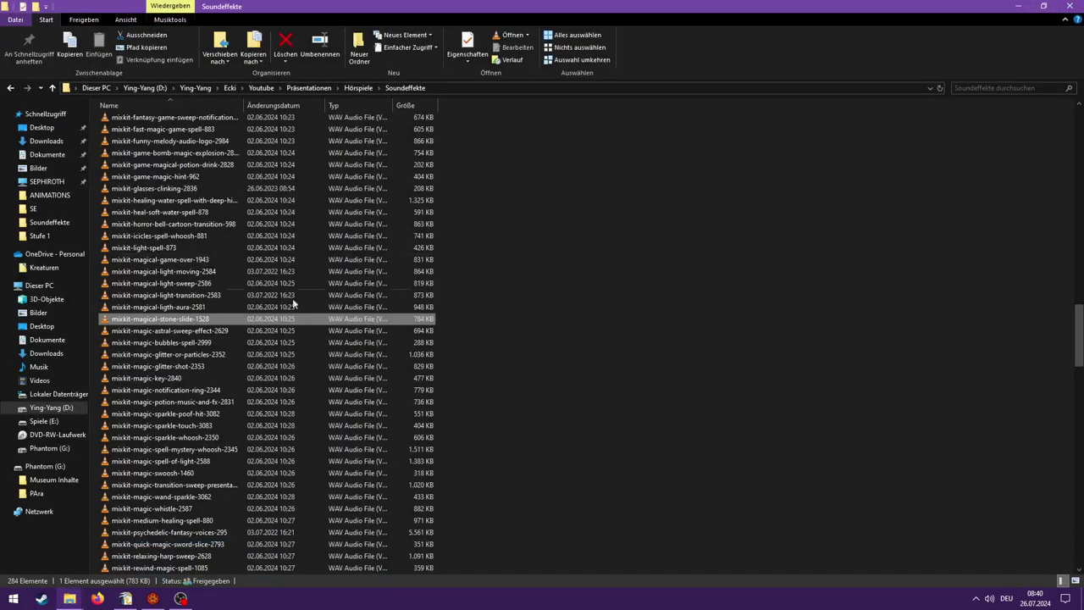
- Listen to mixkit-magic-astral-sweep-effect-2629 and mixkit-magic-glitter-or-particles-2352
click(213, 331)
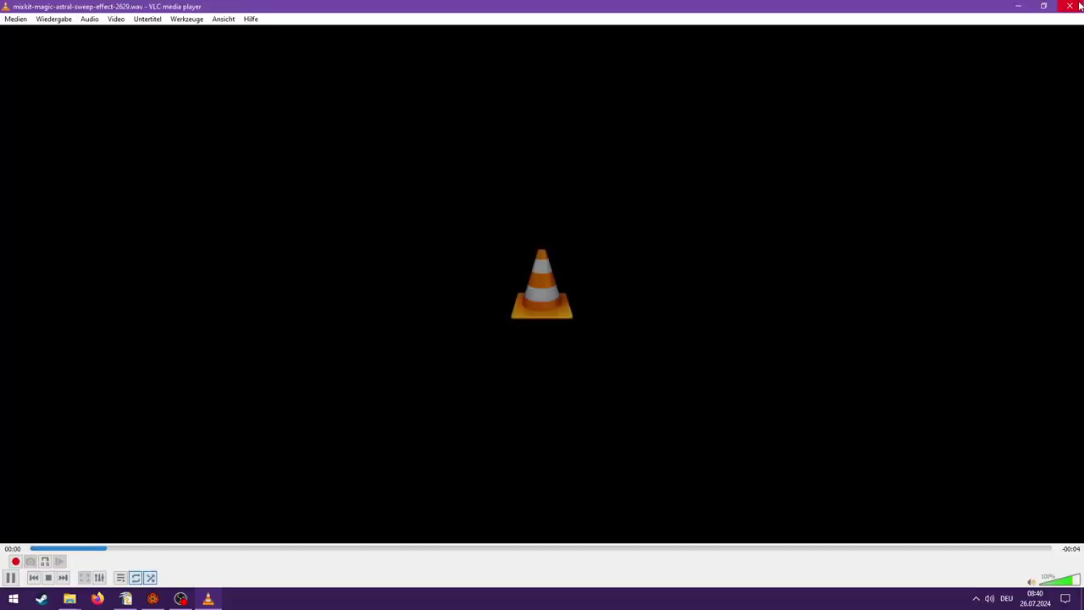
scroll(287, 293, down, 2)
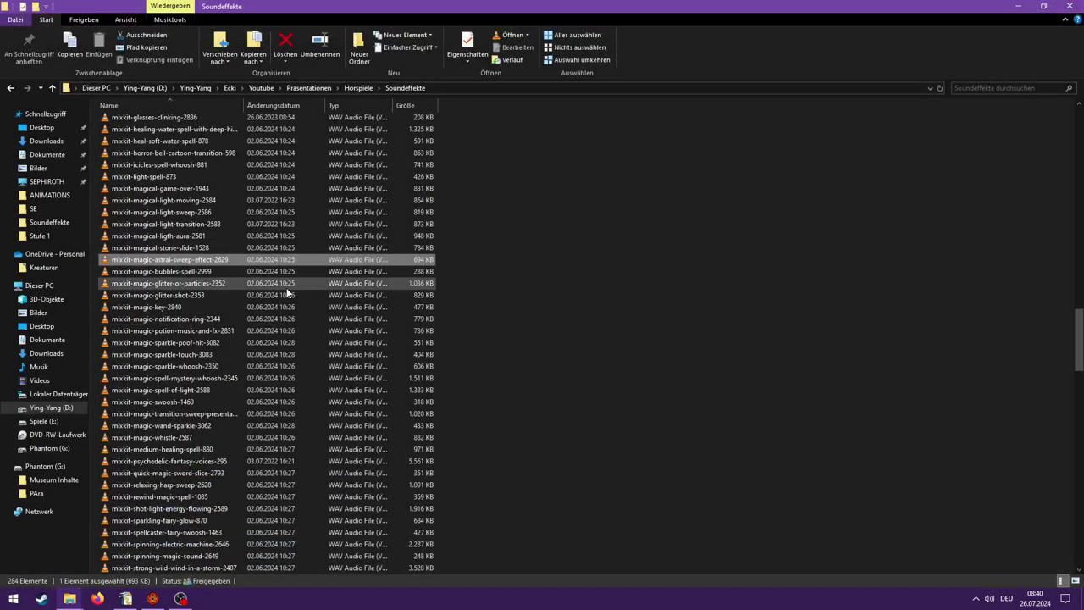
double_click(219, 290)
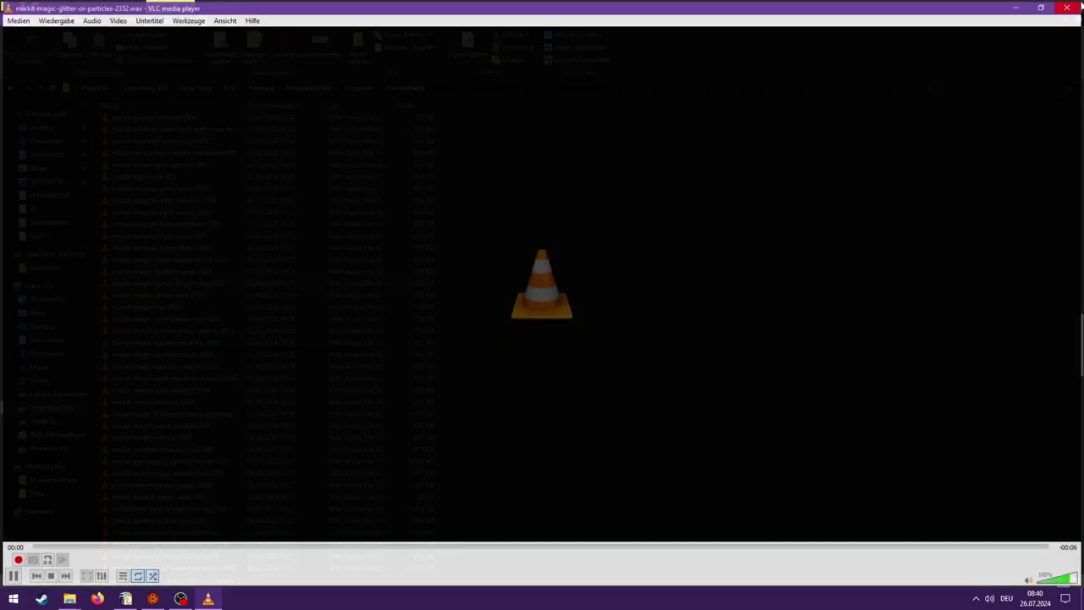
click(1072, 6)
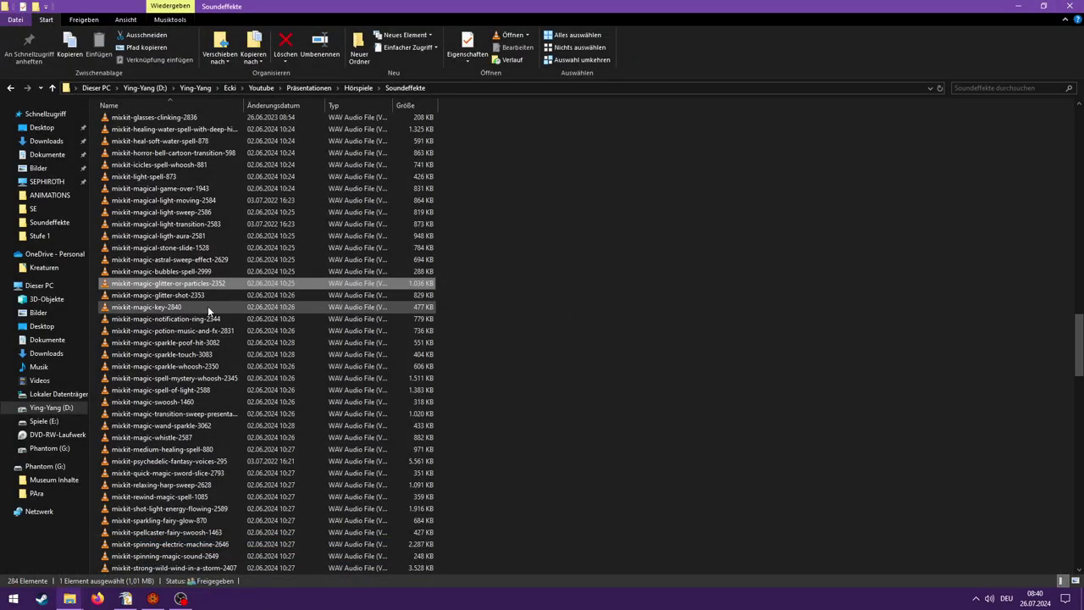
- Listen to mixkit-magic-key-2840 and mixkit-magic-notification-ring-2344
double_click(210, 309)
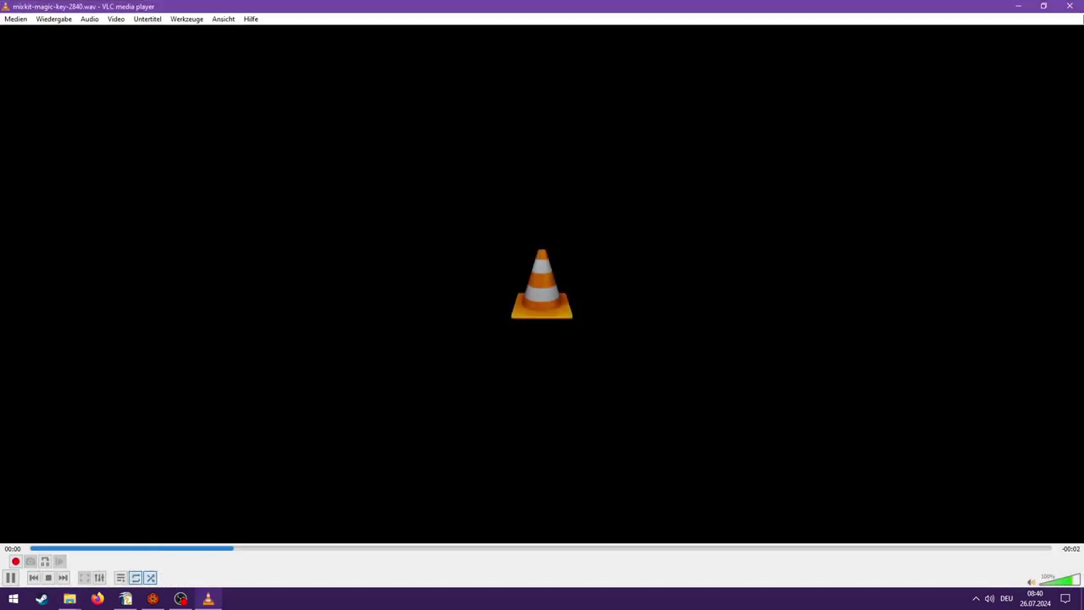
scroll(208, 339, down, 2)
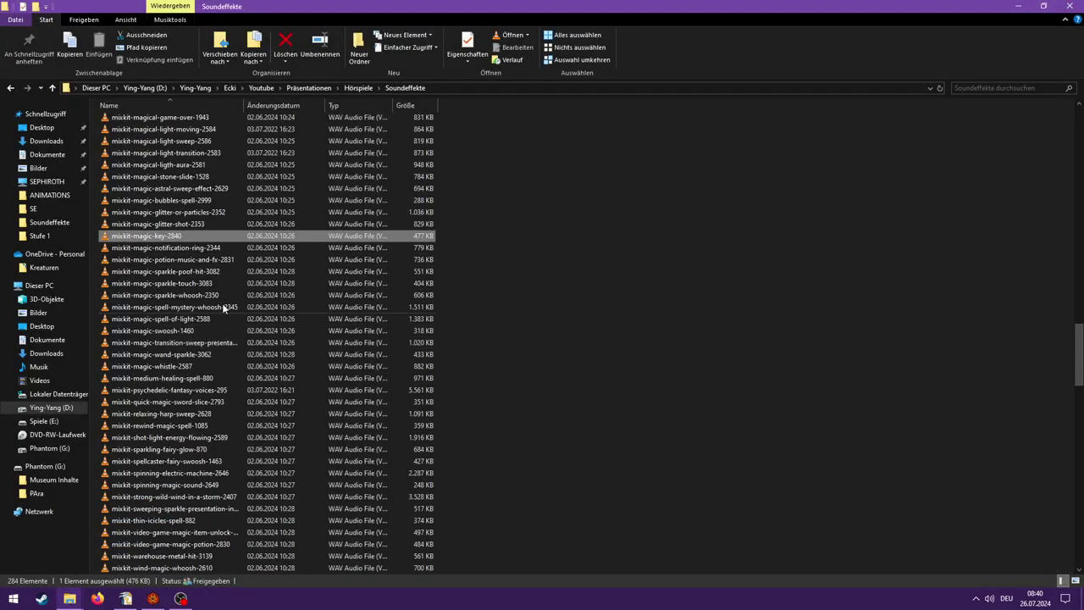
double_click(227, 247)
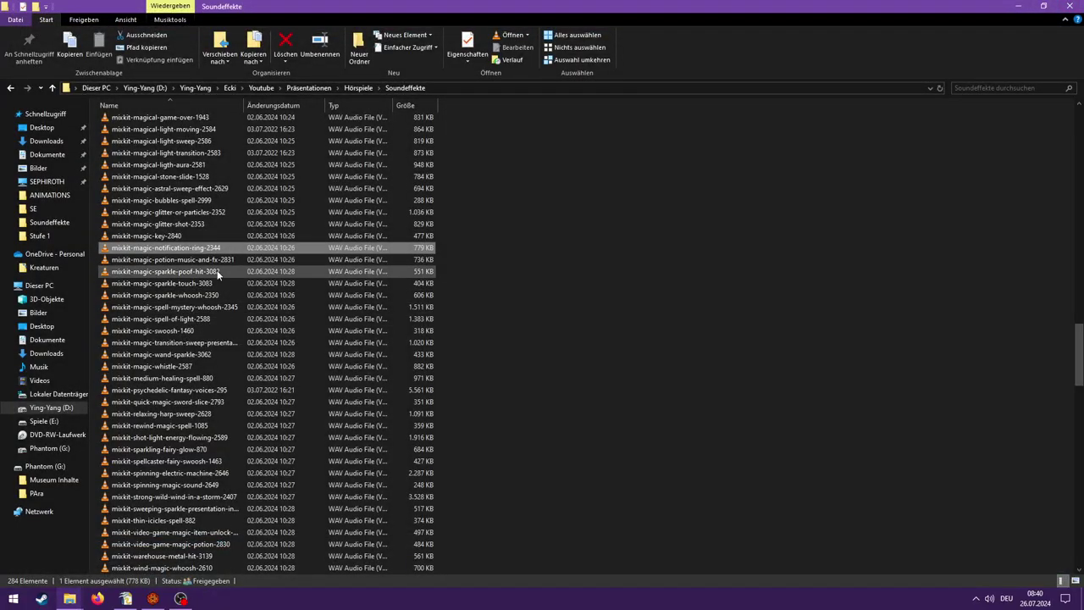
- Listen to mixkit-magic-spell-mystery-whoosh-2345 and play it a second time
double_click(207, 310)
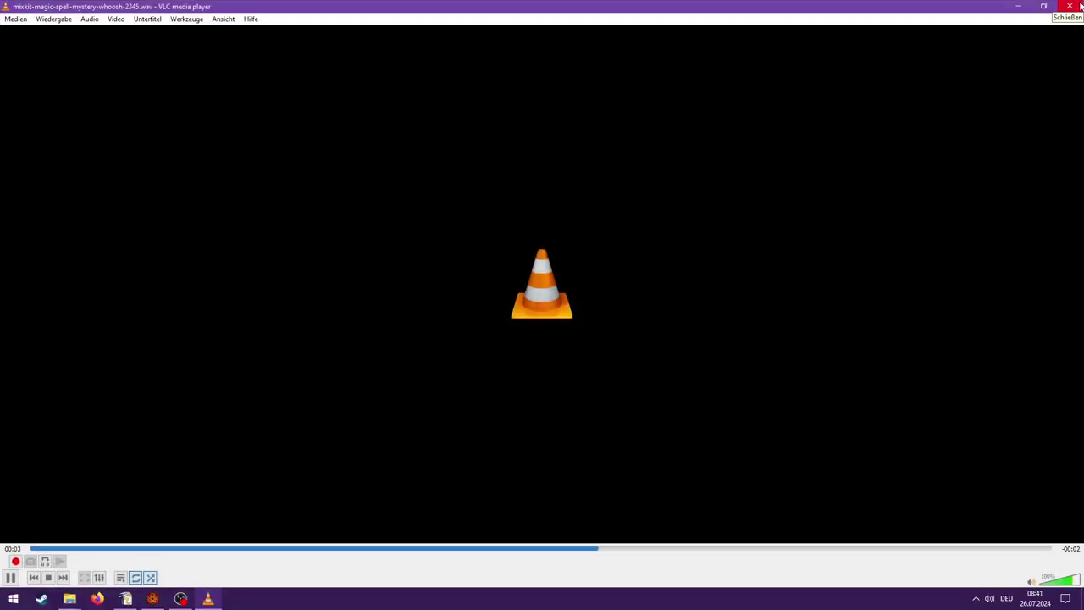
click(1080, 5)
double_click(232, 310)
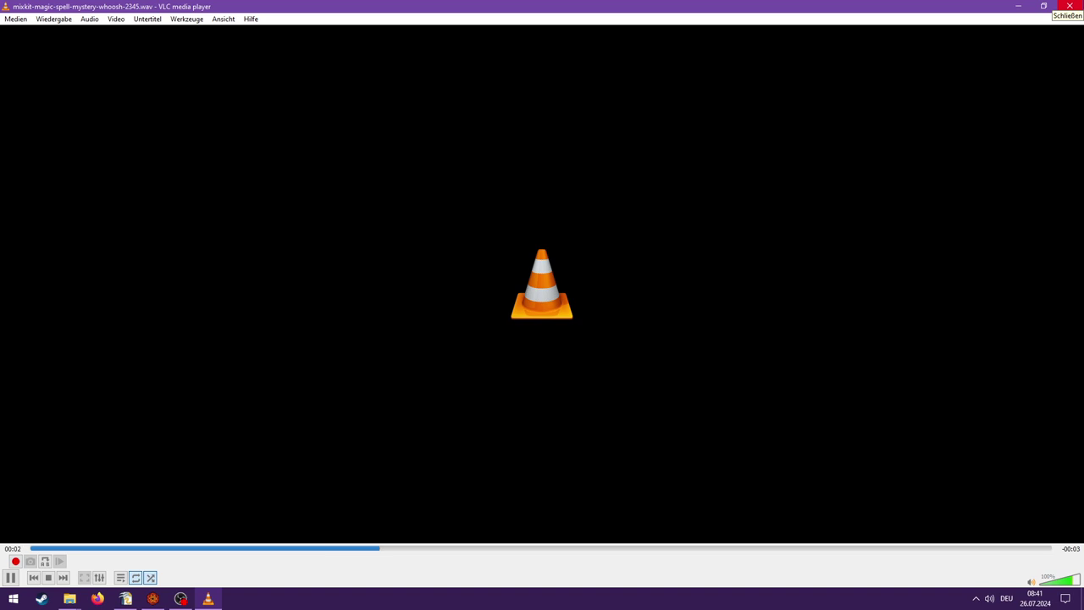
- Listen to mixkit-magic-swoosh-1460, and play mixkit-magic-transition-sweep-presentation-2638 twice
click(1070, 6)
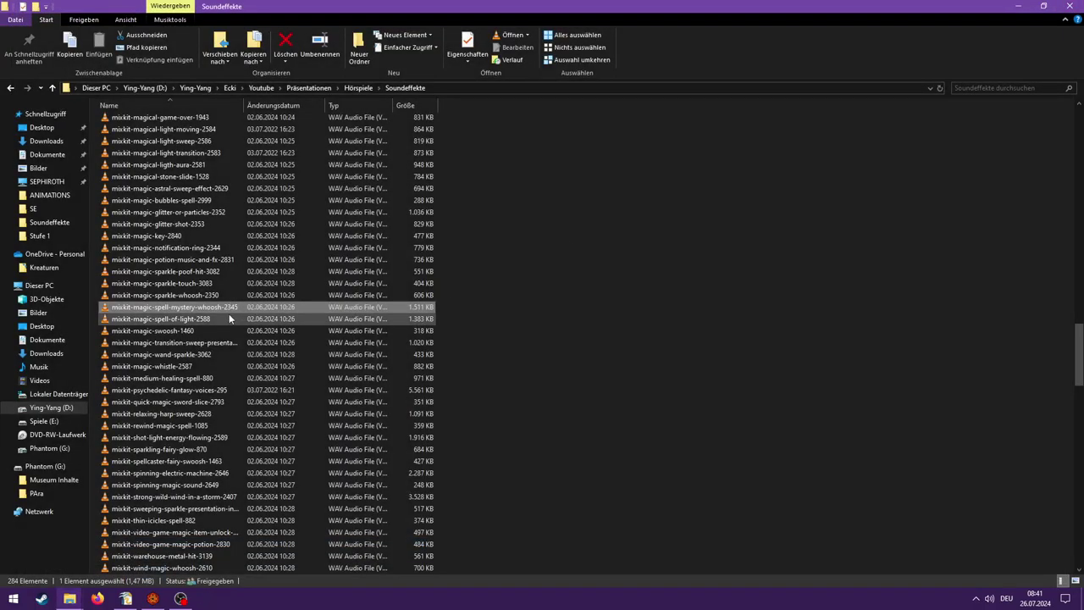
double_click(194, 332)
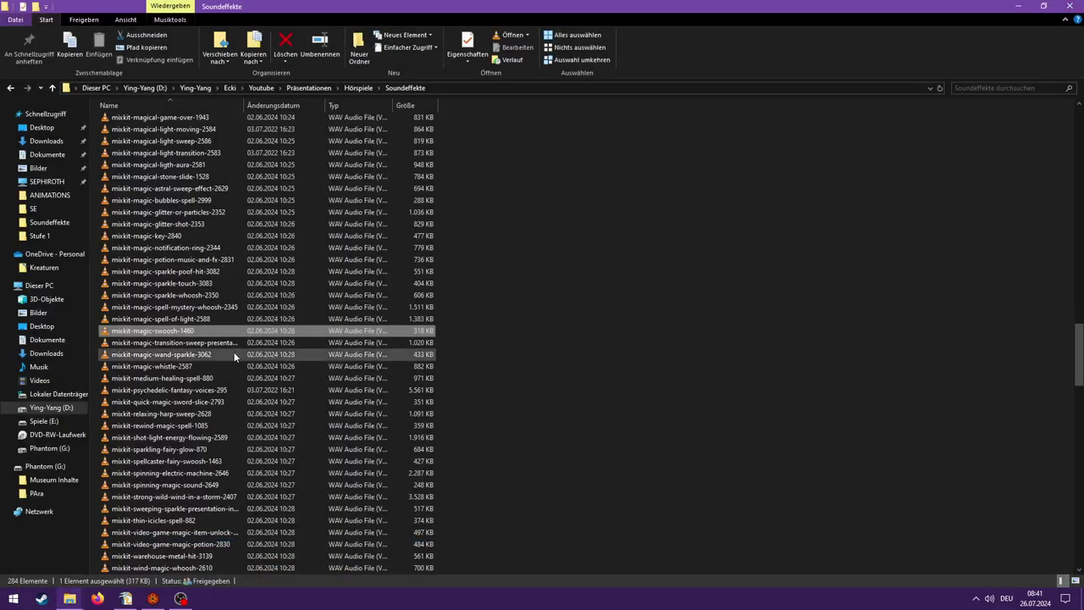
double_click(232, 342)
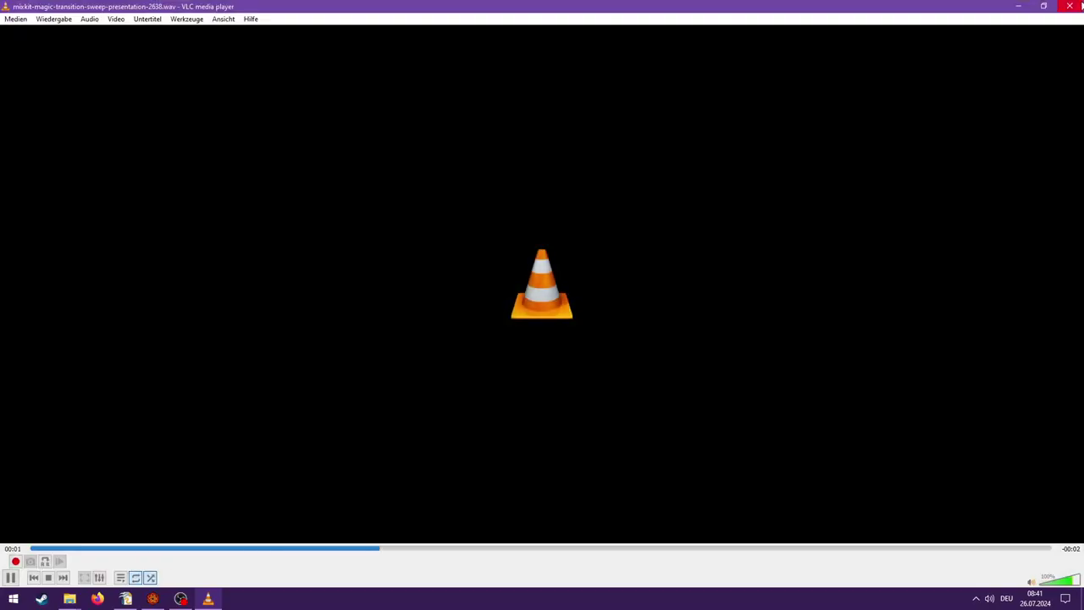
click(1082, 5)
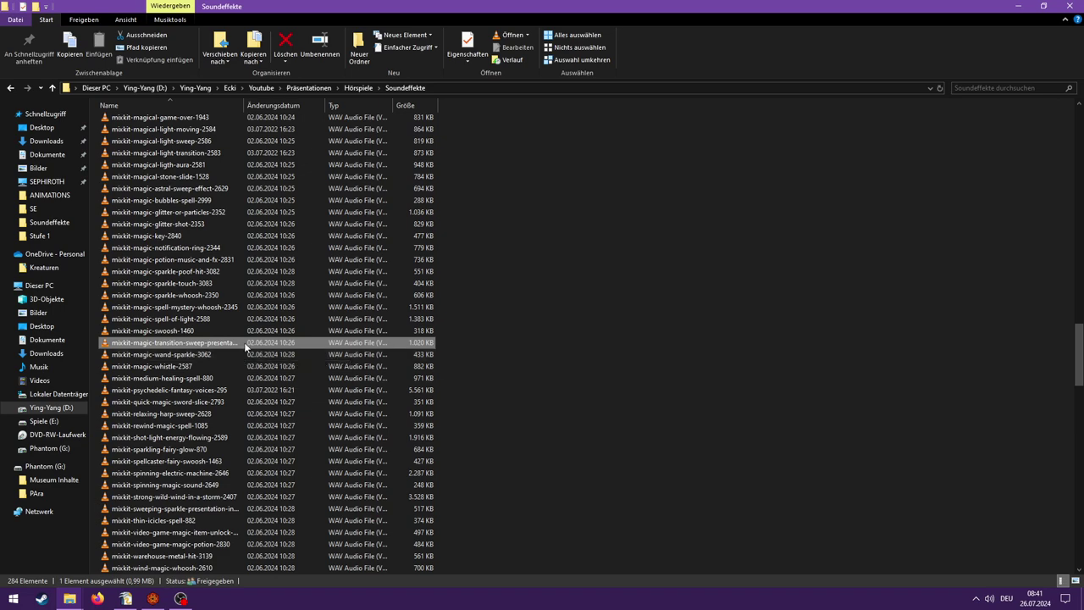
scroll(236, 292, down, 2)
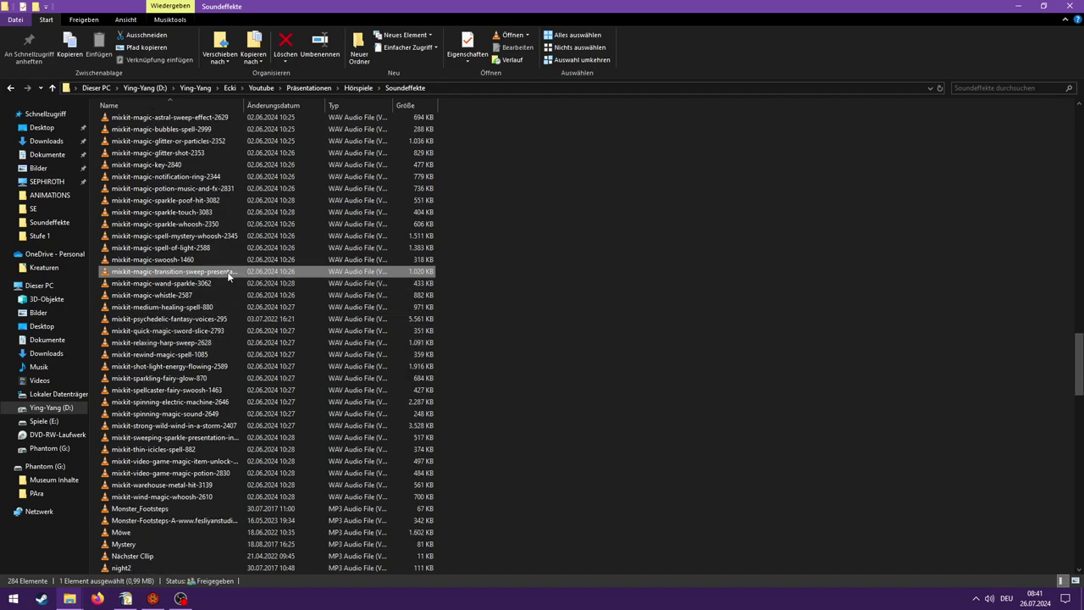
key(Return)
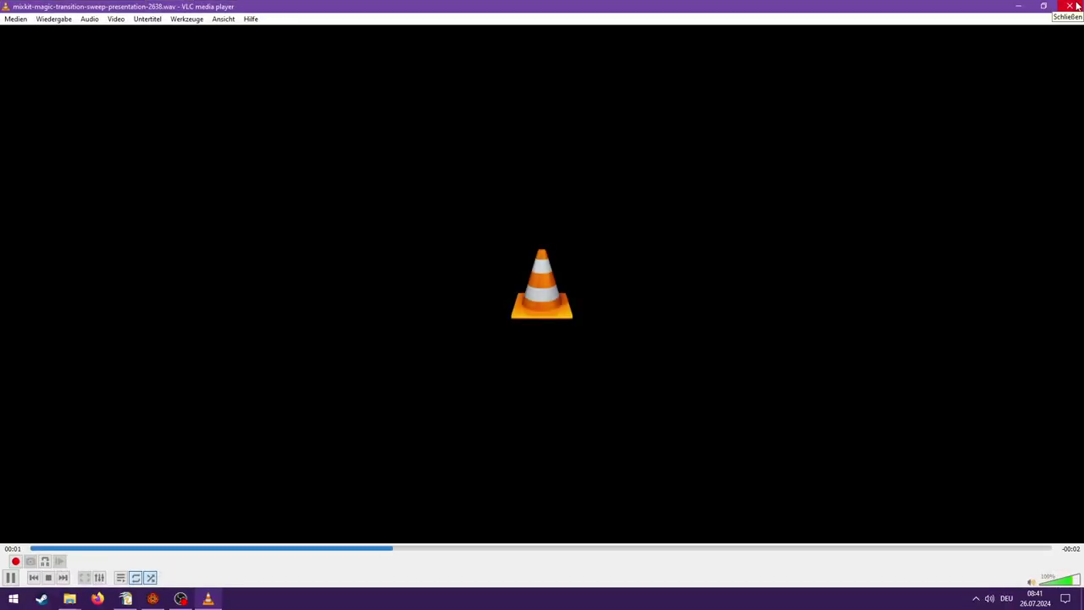
click(1077, 6)
- Listen to mixkit-magic-wand-sparkle-3062 and mixkit-magic-whistle-2587
double_click(161, 283)
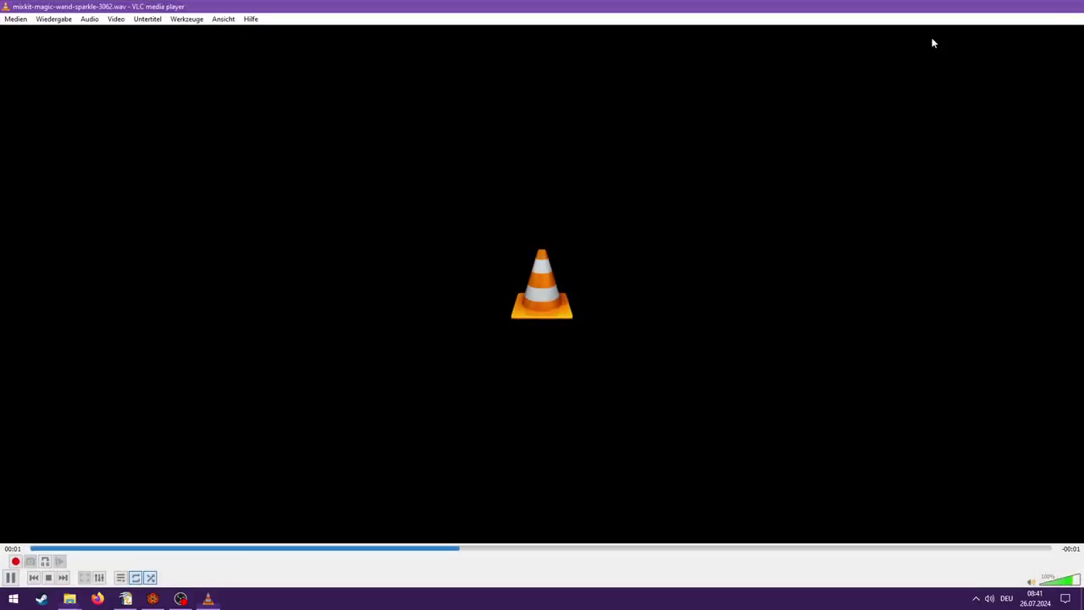
click(1077, 6)
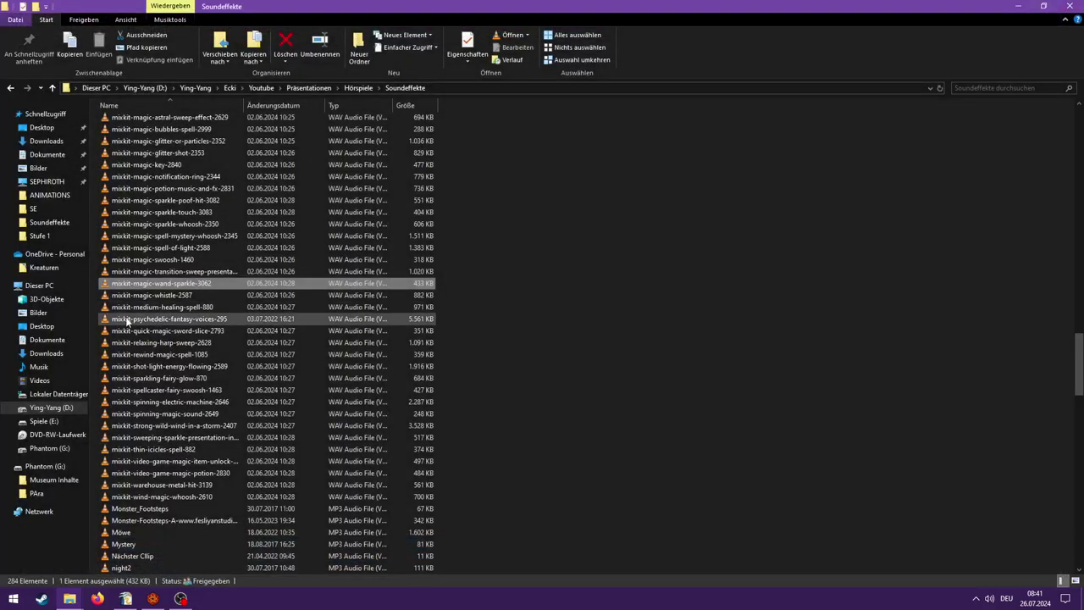
click(213, 294)
double_click(214, 296)
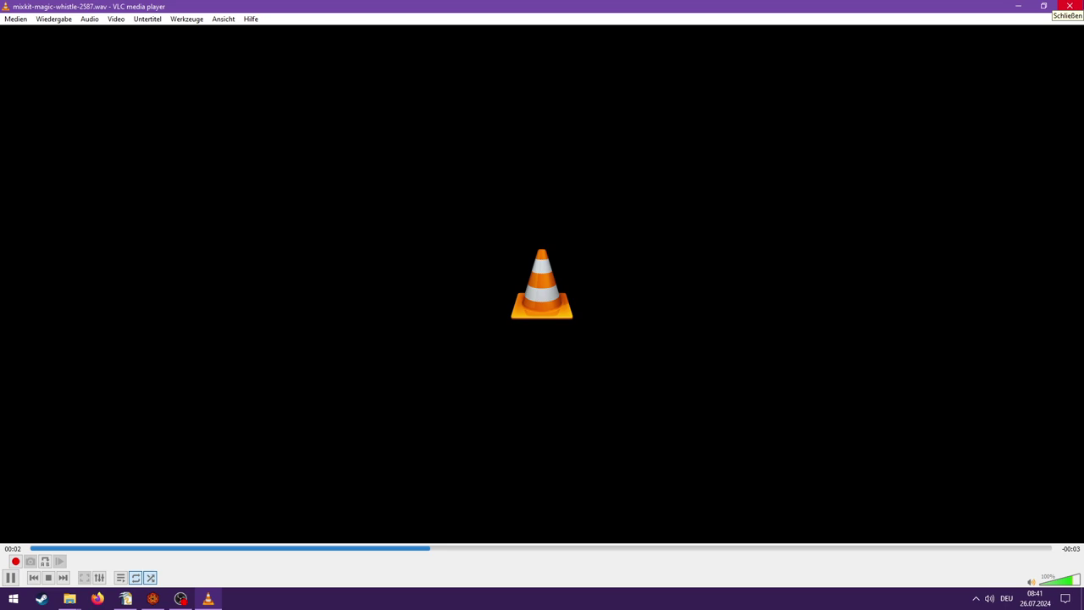
click(1070, 6)
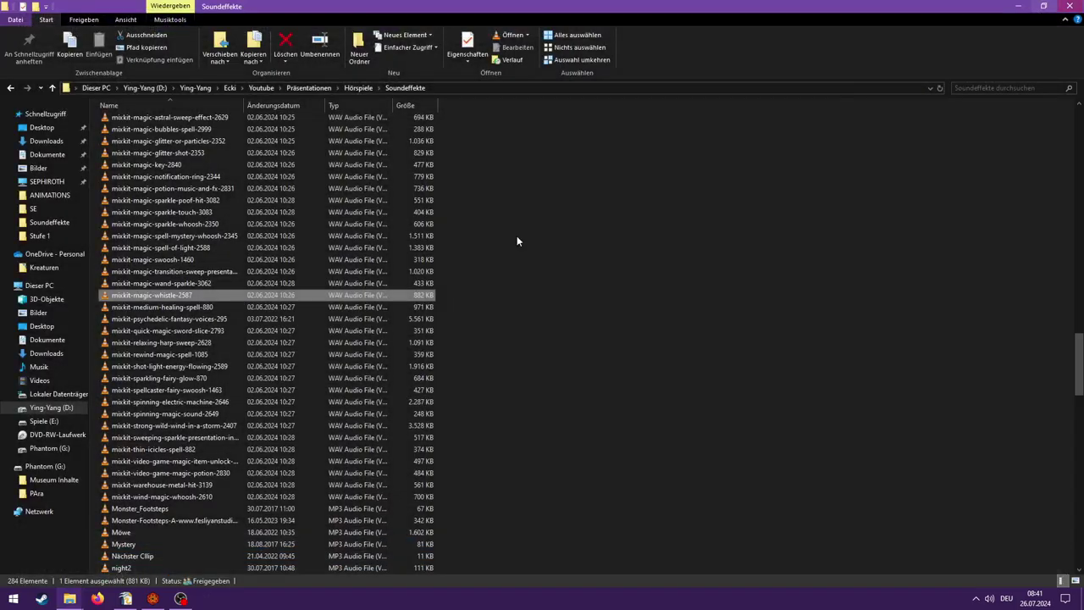
- Listen to mixkit-rewind-magic-spell-1085 and mixkit-shot-light-energy-flowing-2589
double_click(208, 353)
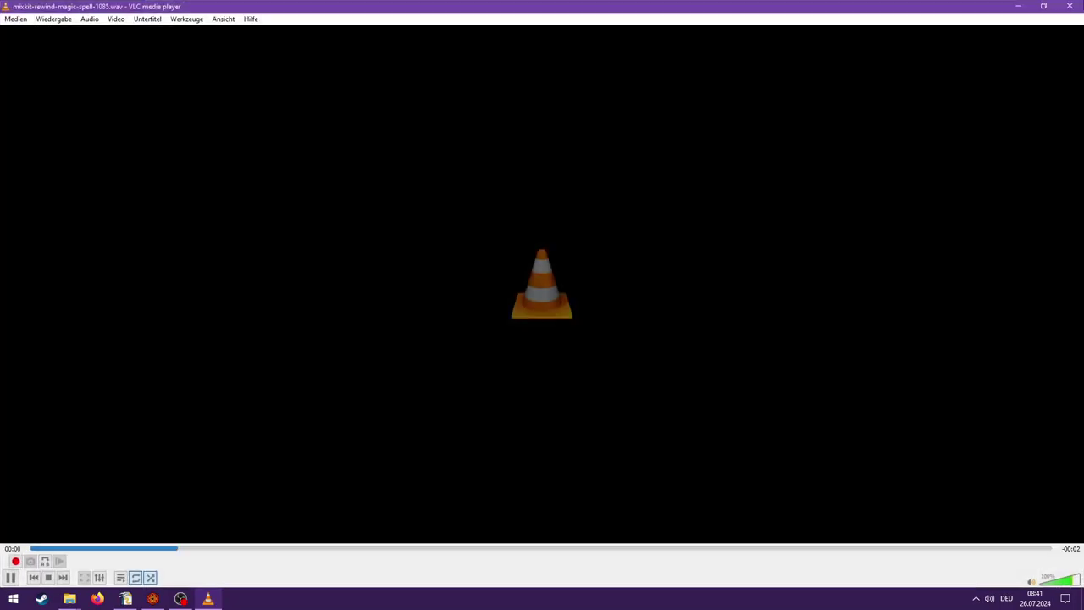
click(1070, 6)
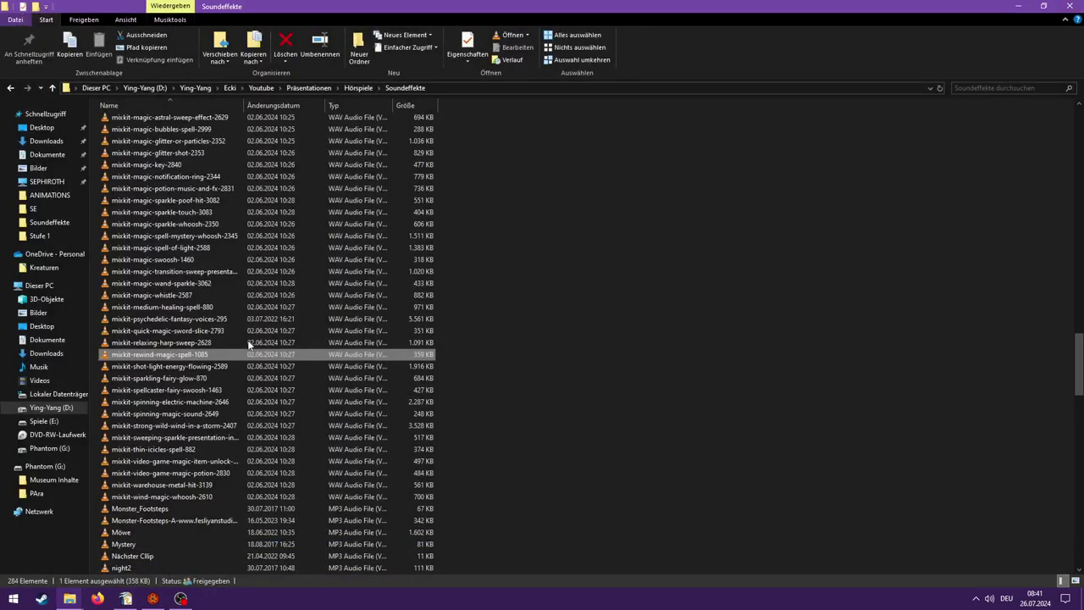
double_click(223, 369)
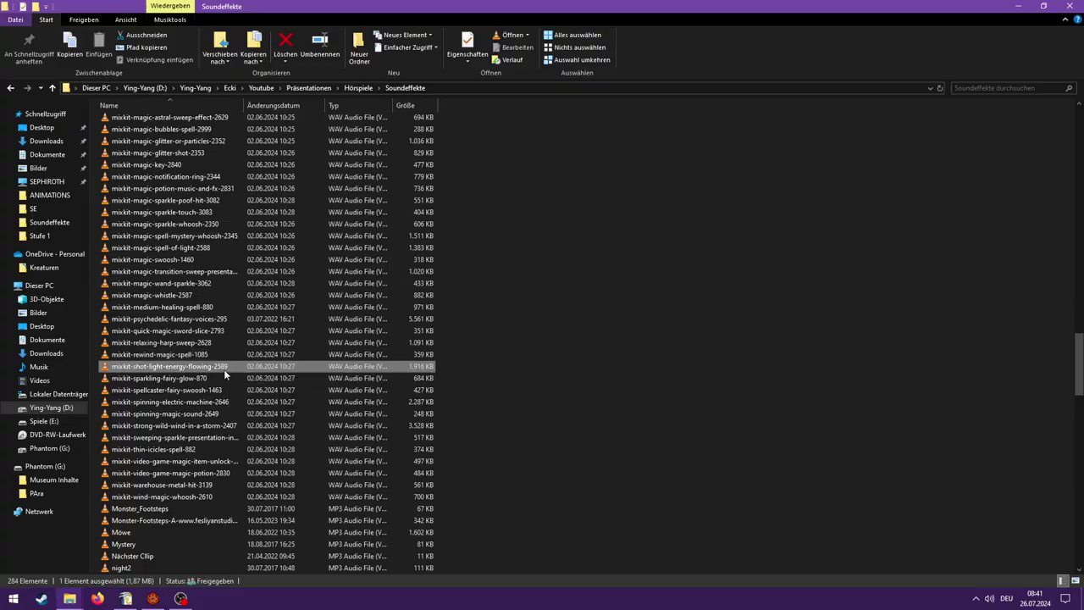
click(1070, 7)
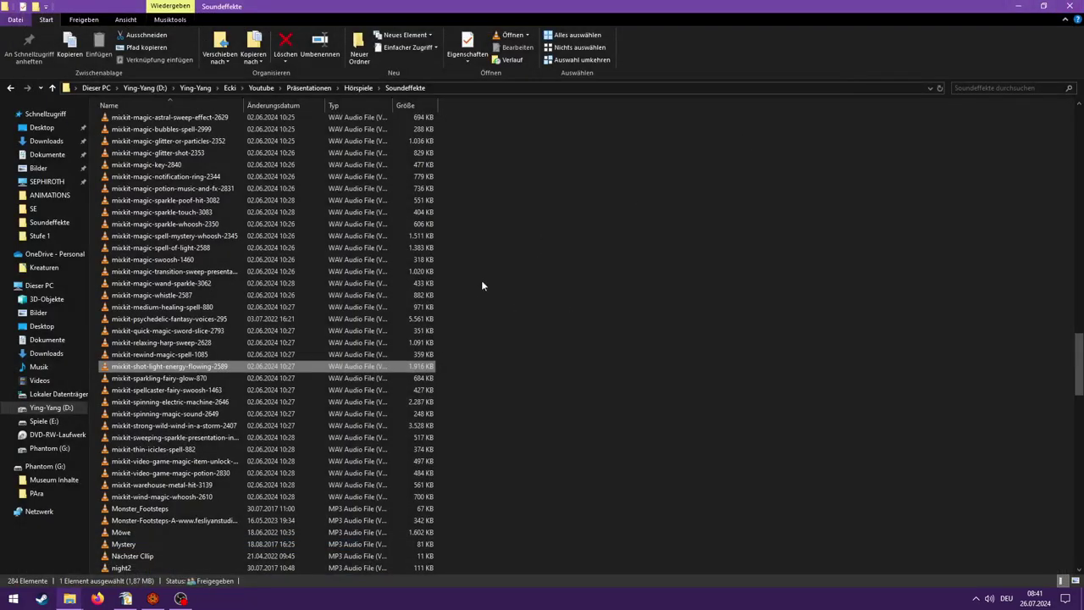
- Listen to mixkit-spellcaster-fairy-swoosh-1463 and play it a second time
double_click(251, 391)
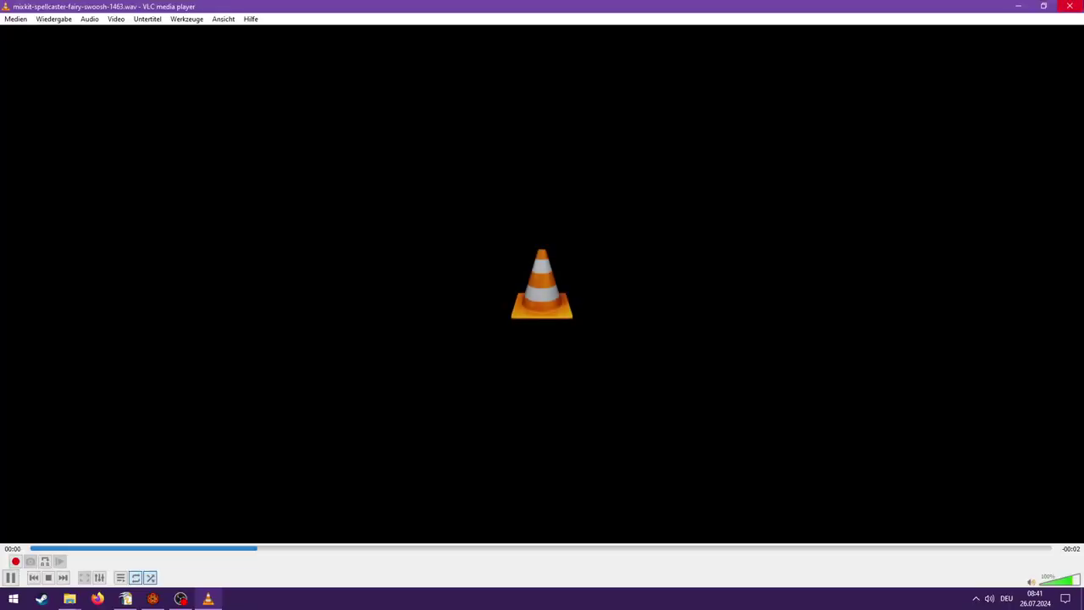
click(1071, 7)
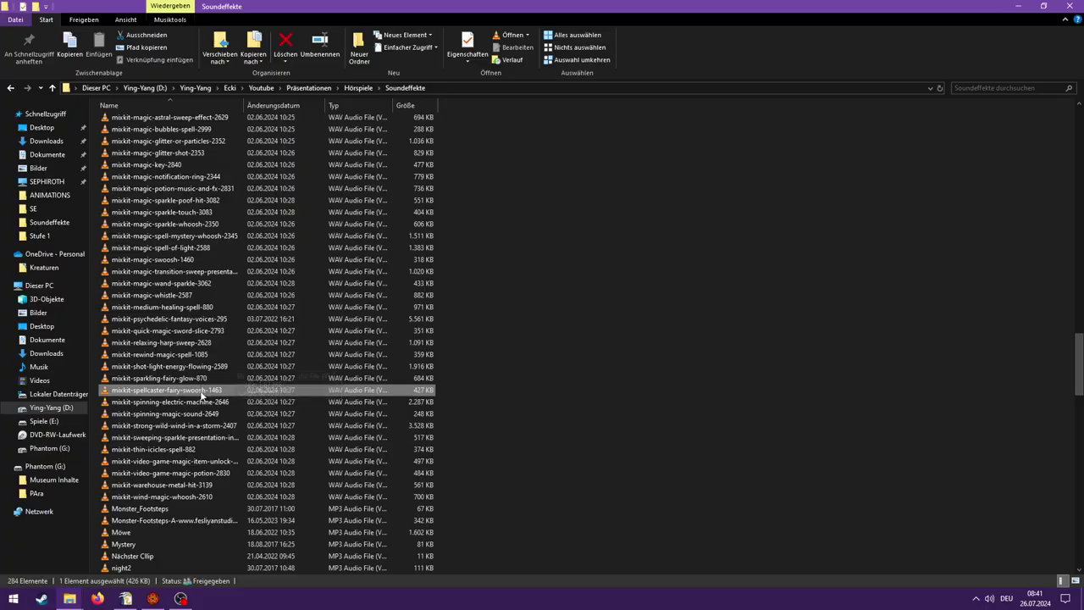
double_click(200, 391)
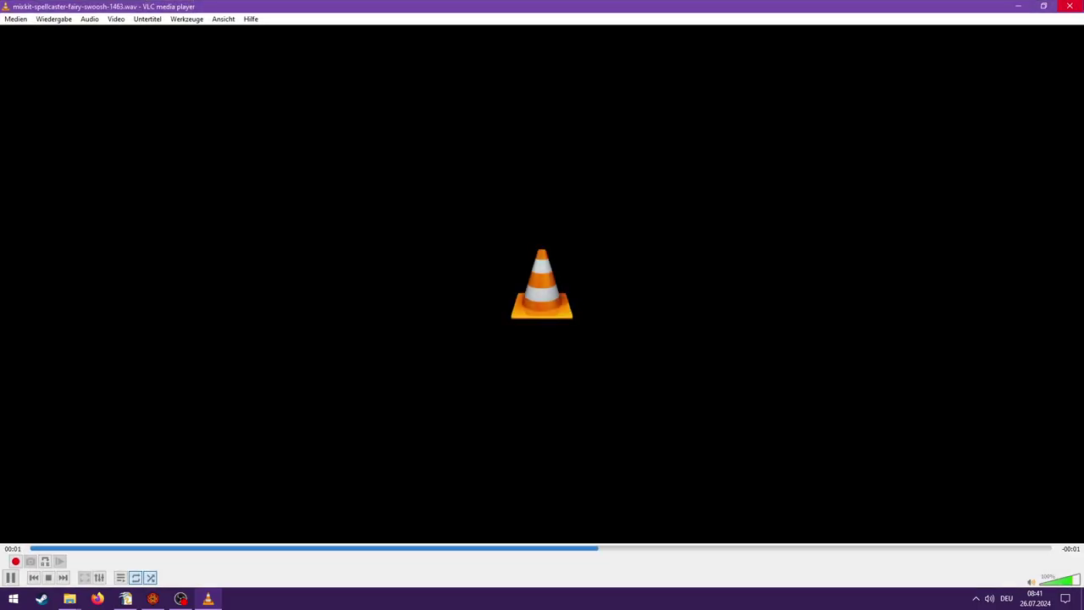
click(1070, 6)
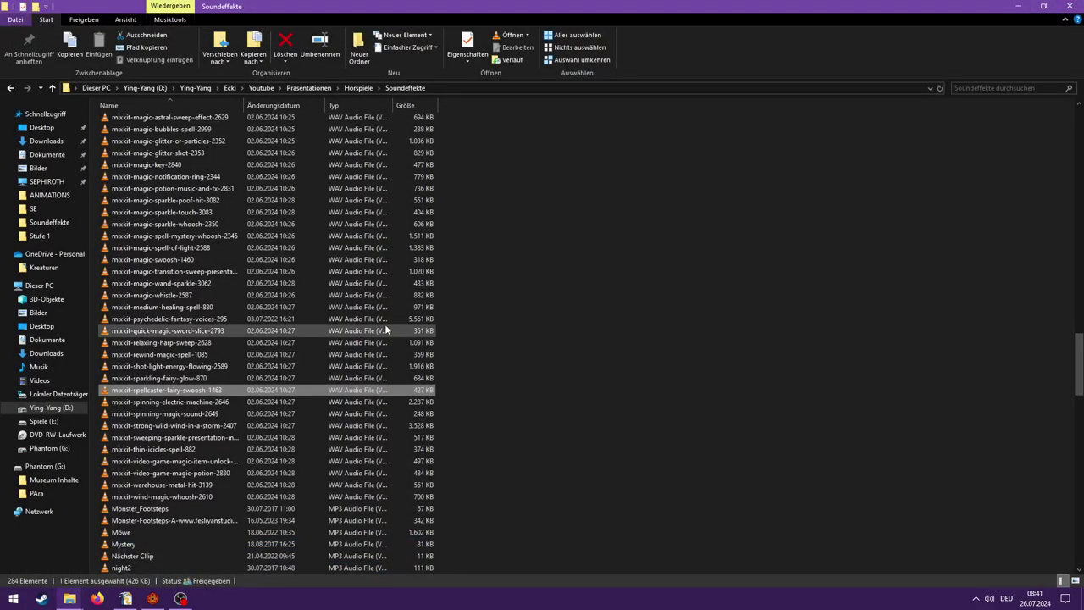
- Listen to mixkit-spinning-magic-sound-2649 and mixkit-video-game-magic-item-unlock-2349
double_click(212, 413)
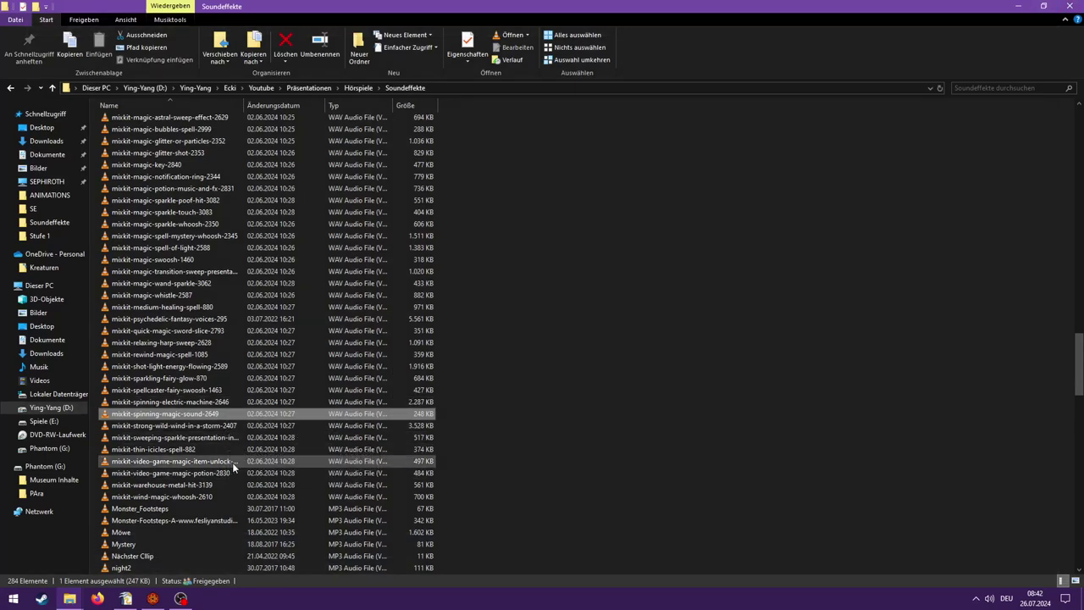
double_click(234, 464)
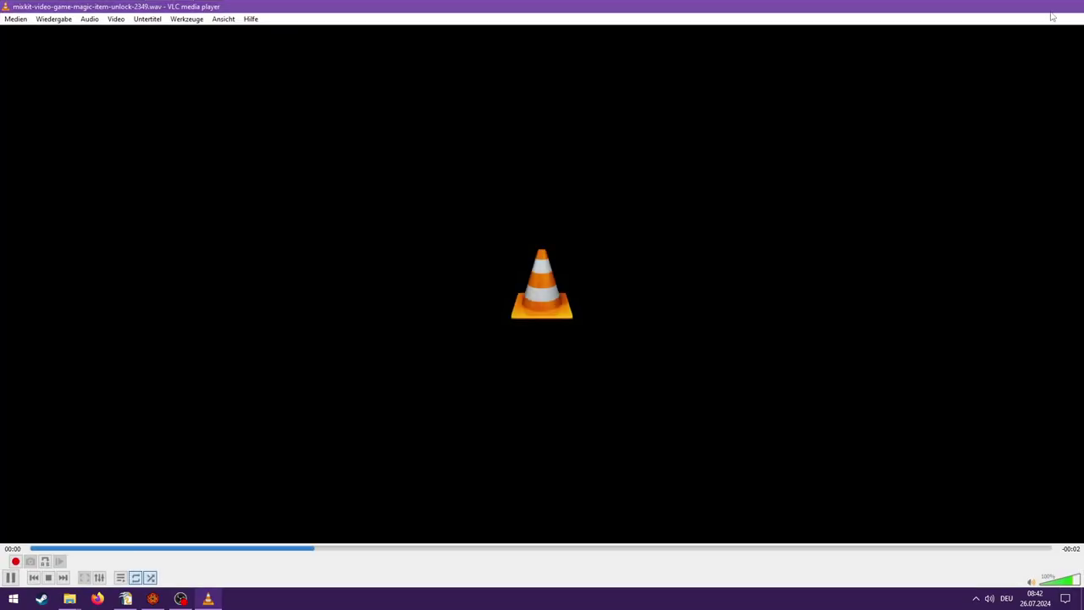
click(1052, 15)
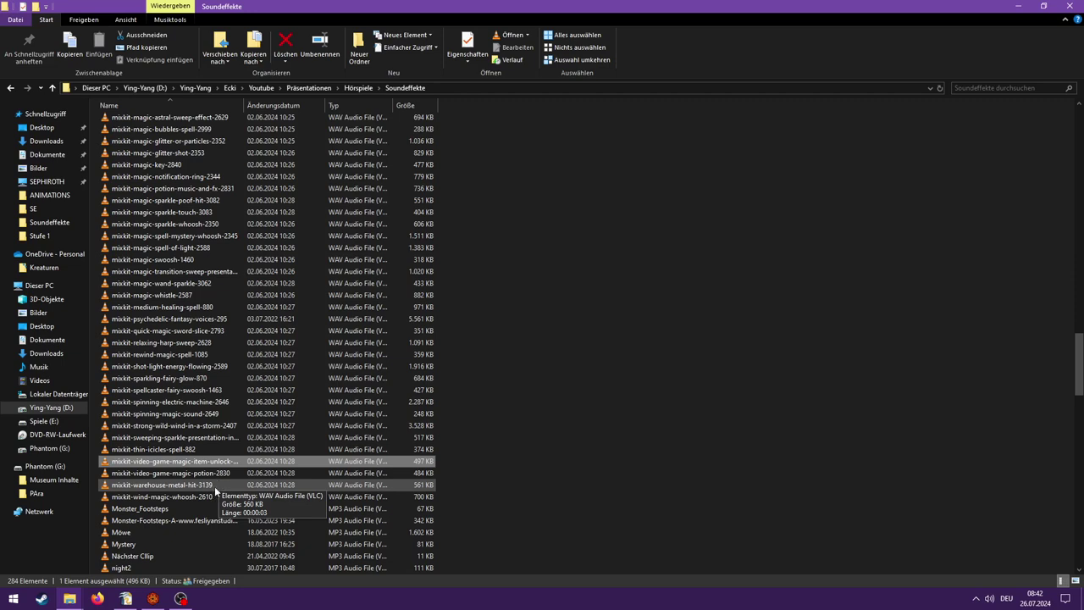
- Compare mixkit-spellcaster-fairy-swoosh-1463 and mixkit-magic-whistle-2587 by playing both again
double_click(215, 391)
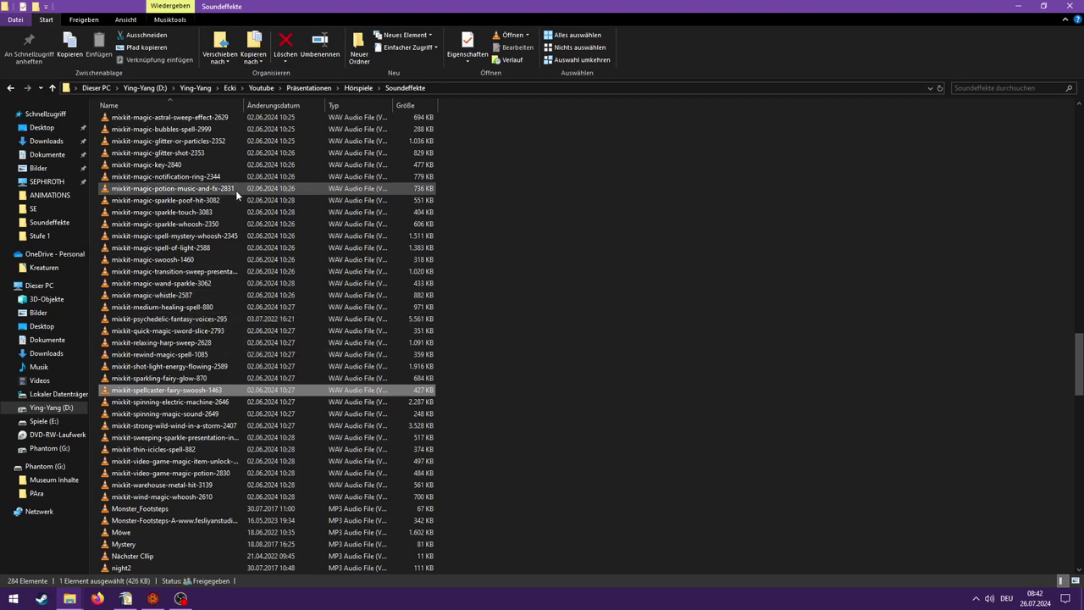
double_click(202, 298)
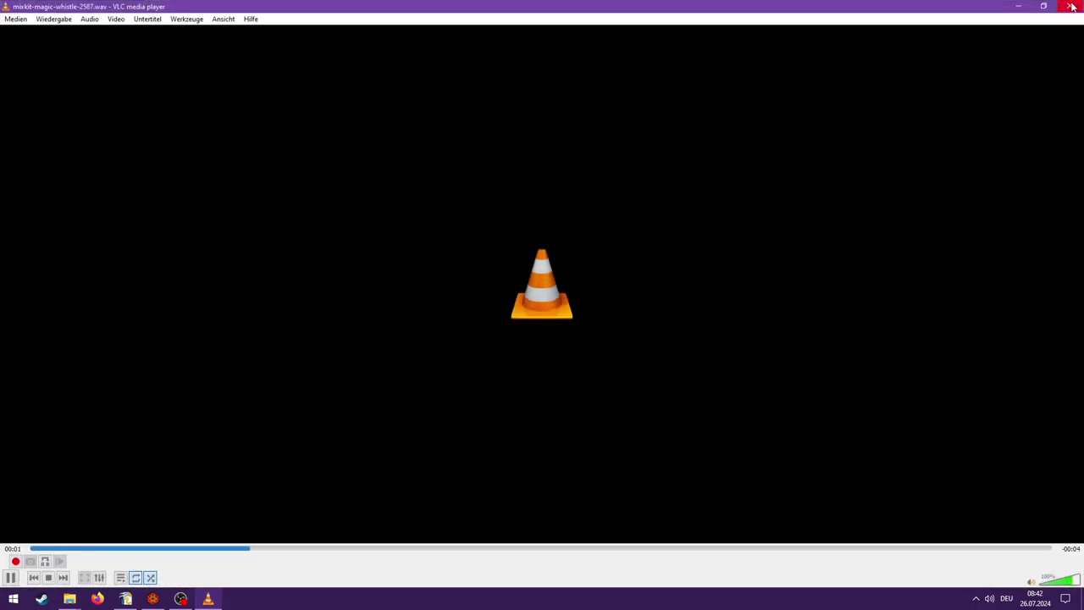
click(1072, 7)
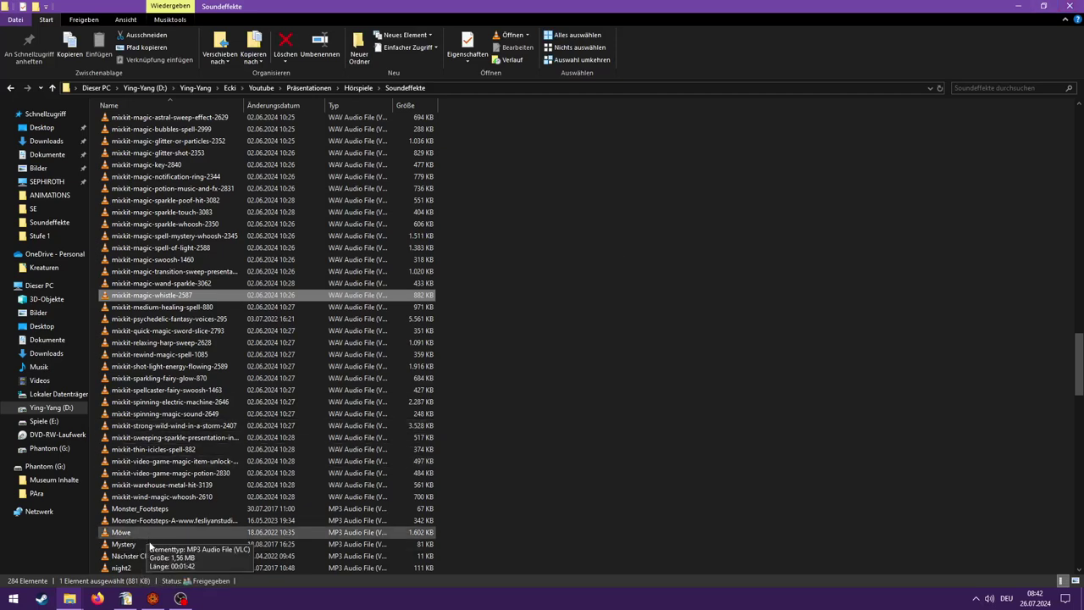
- Switch to Foundry Virtual Tabletop and open the item animation settings of the Proporos spell
click(152, 599)
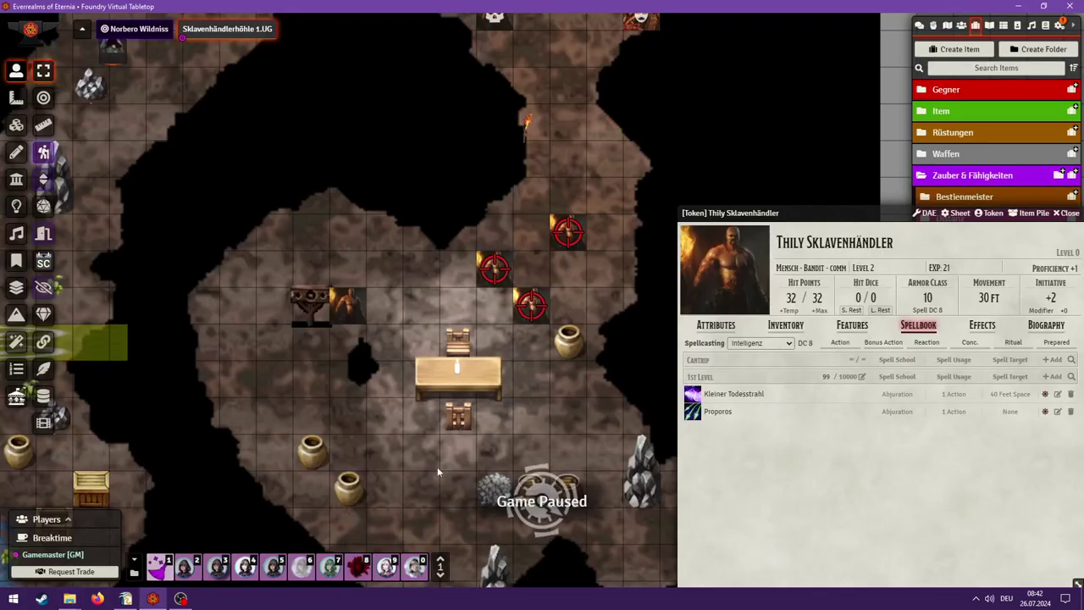
click(1058, 411)
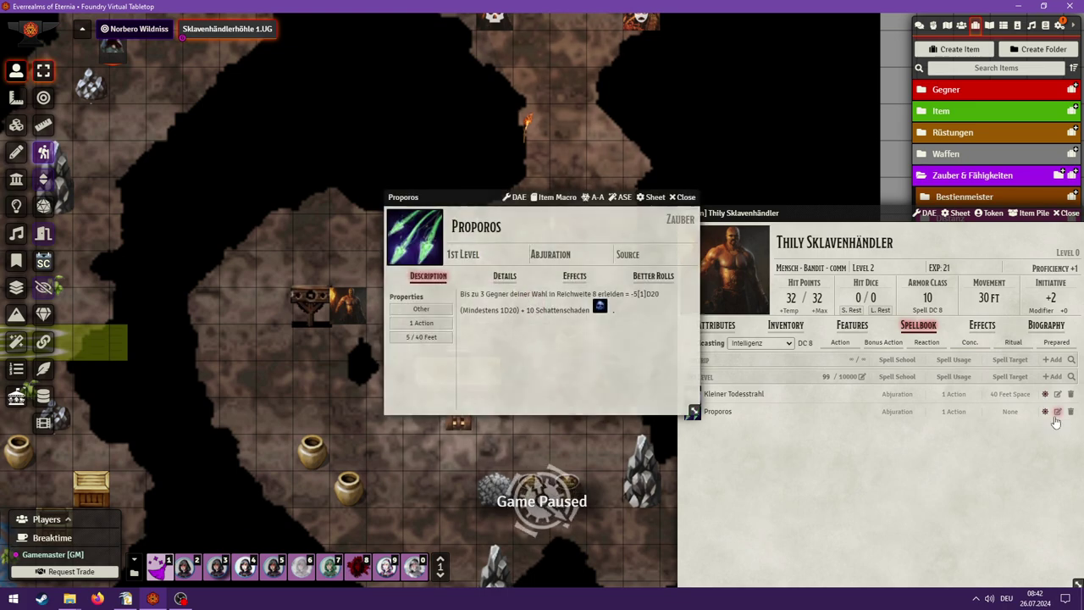
click(593, 196)
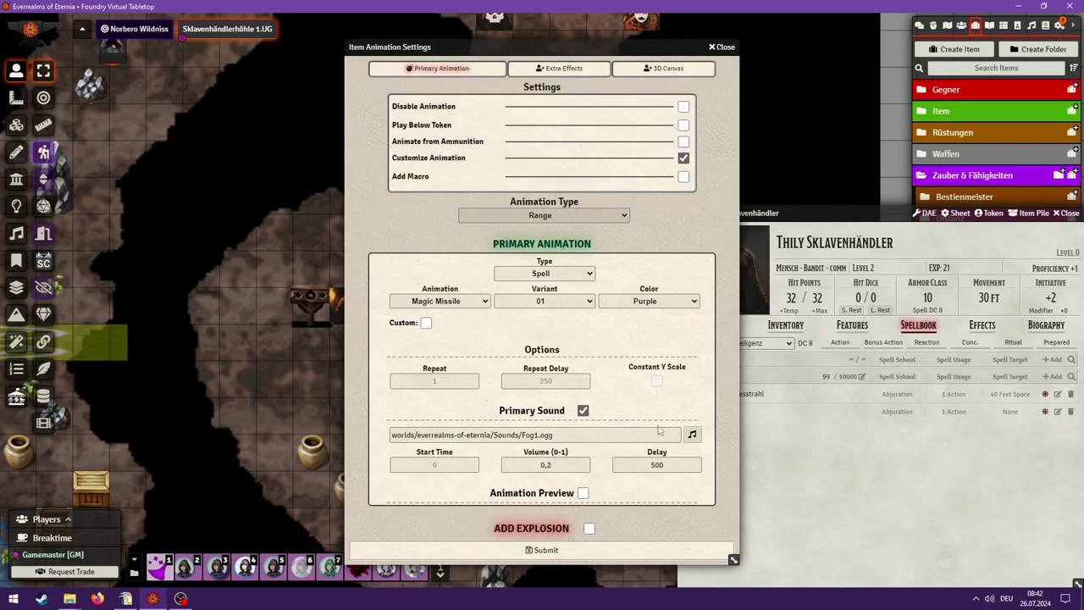
- Upload the Wind1 sound from the SE folder to the world's Sounds folder for the primary sound
click(692, 434)
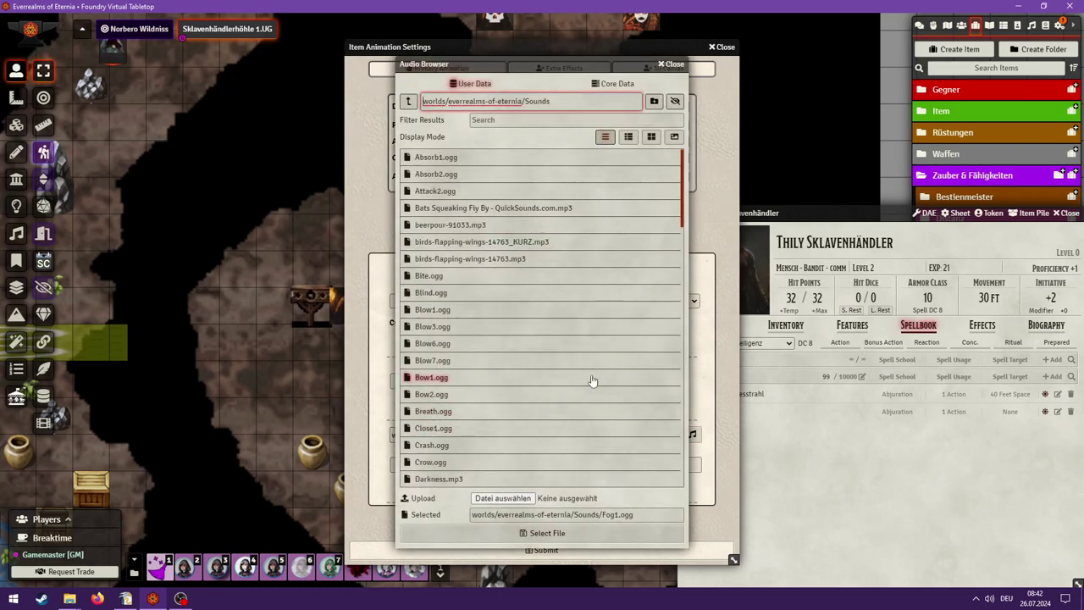
scroll(594, 380, down, 4)
scroll(593, 380, down, 10)
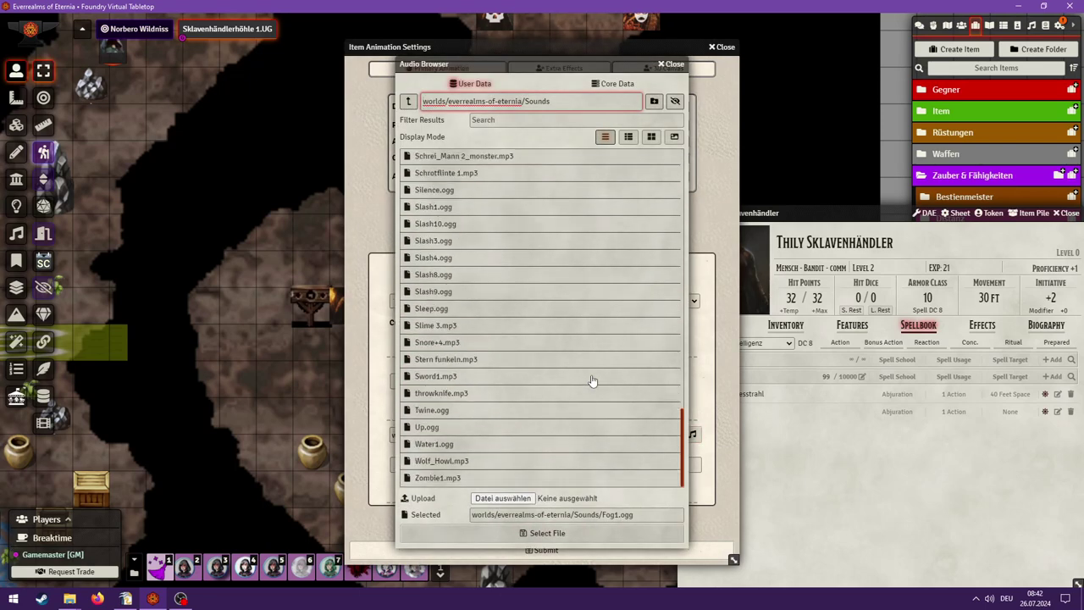
click(488, 498)
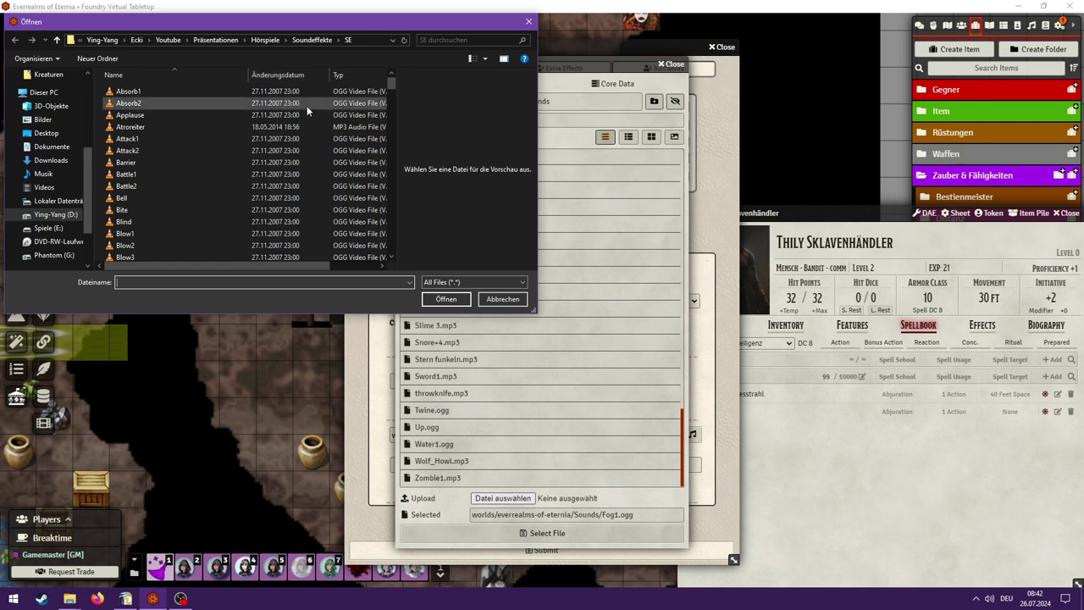
scroll(307, 106, down, 15)
scroll(324, 112, down, 5)
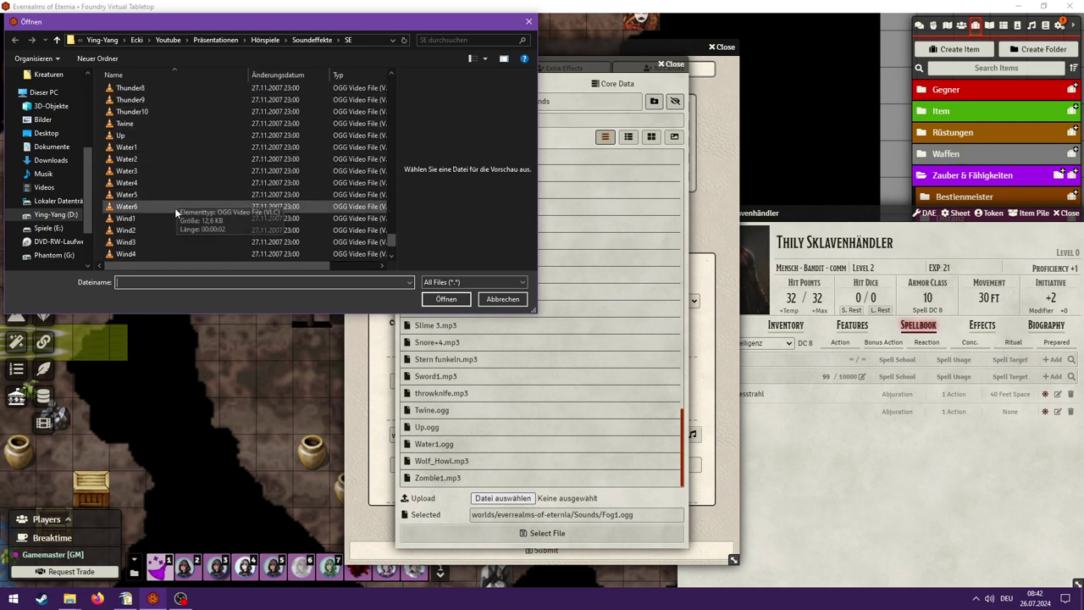
click(201, 222)
click(446, 300)
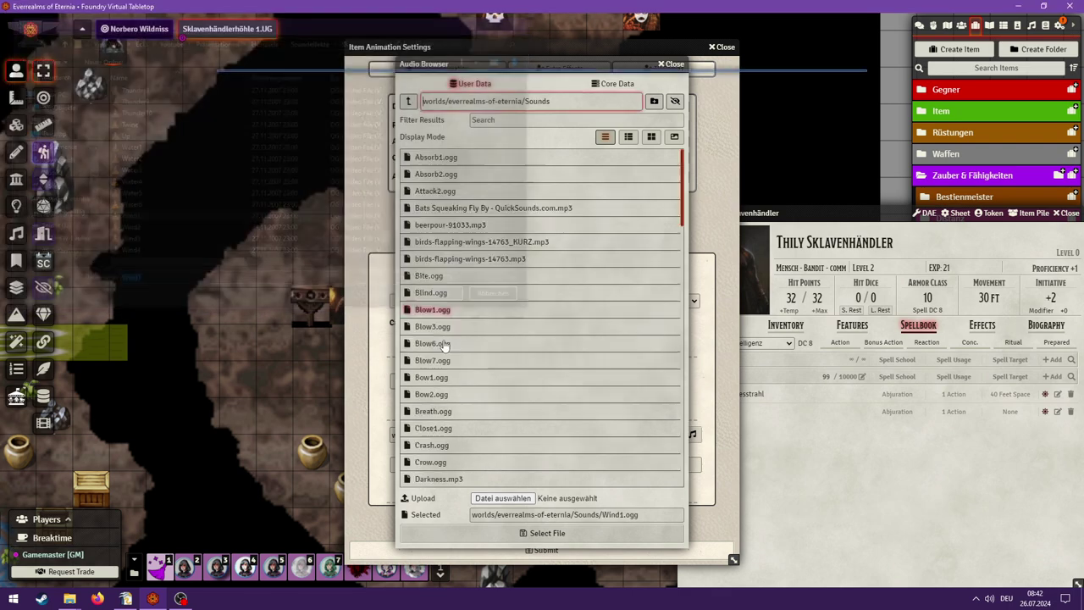
- Assign Wind1.ogg as the Proporos animation's primary sound and save the animation settings
scroll(554, 443, down, 15)
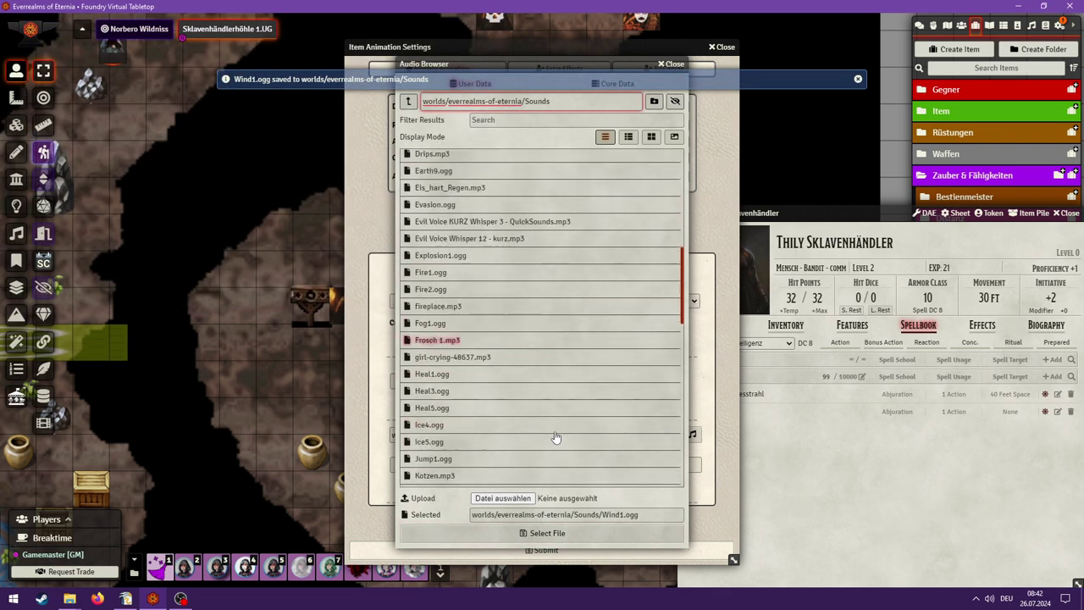
click(542, 533)
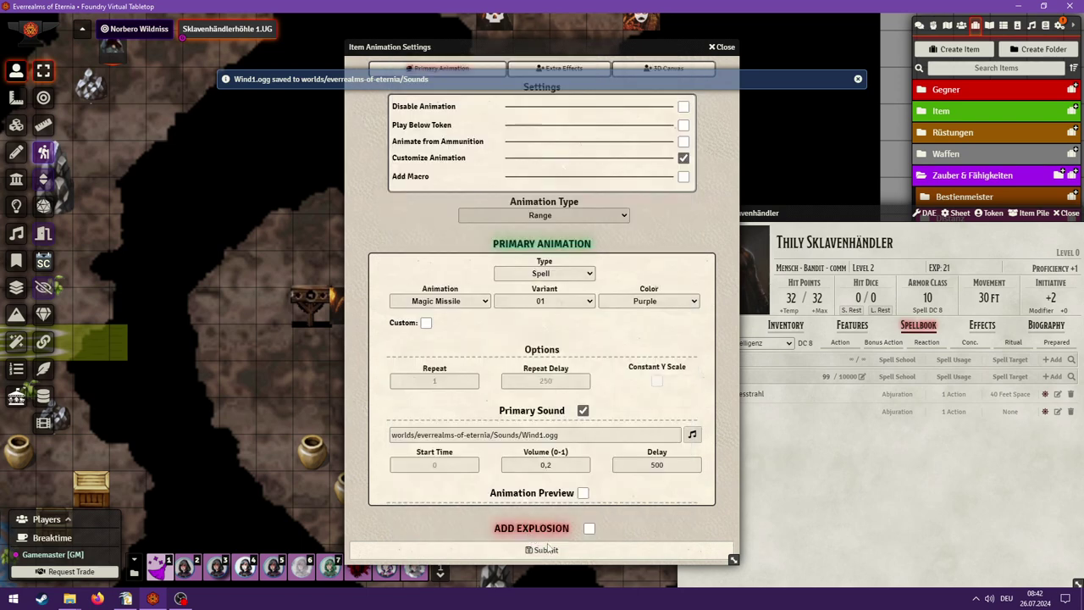
click(546, 551)
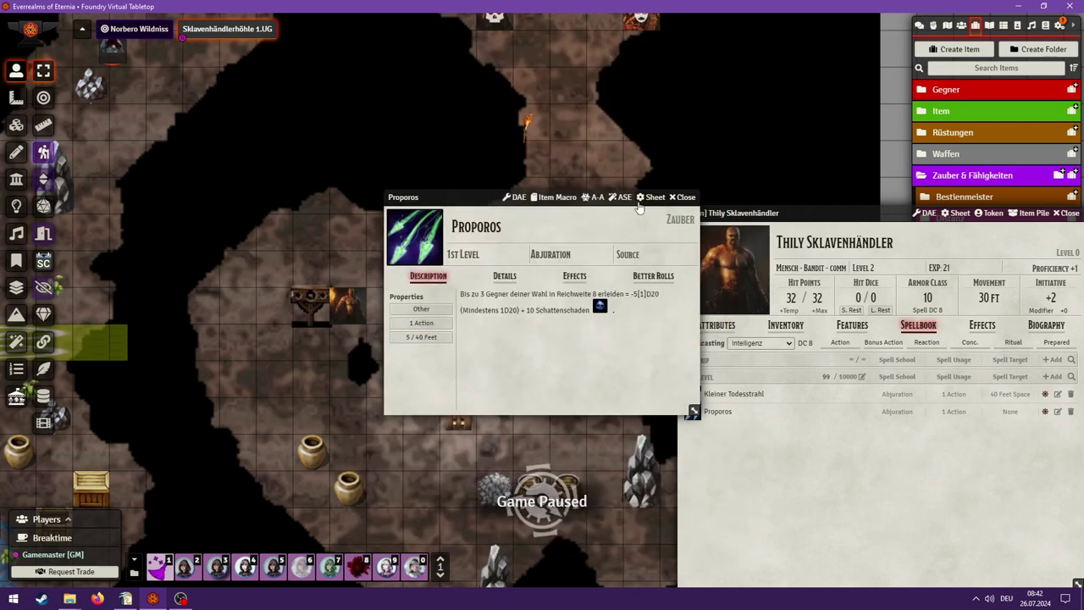
- Close the Proporos item sheet and cast the spell at 1st level on the targeted tokens to test the Wind1.ogg sound
click(685, 197)
click(692, 411)
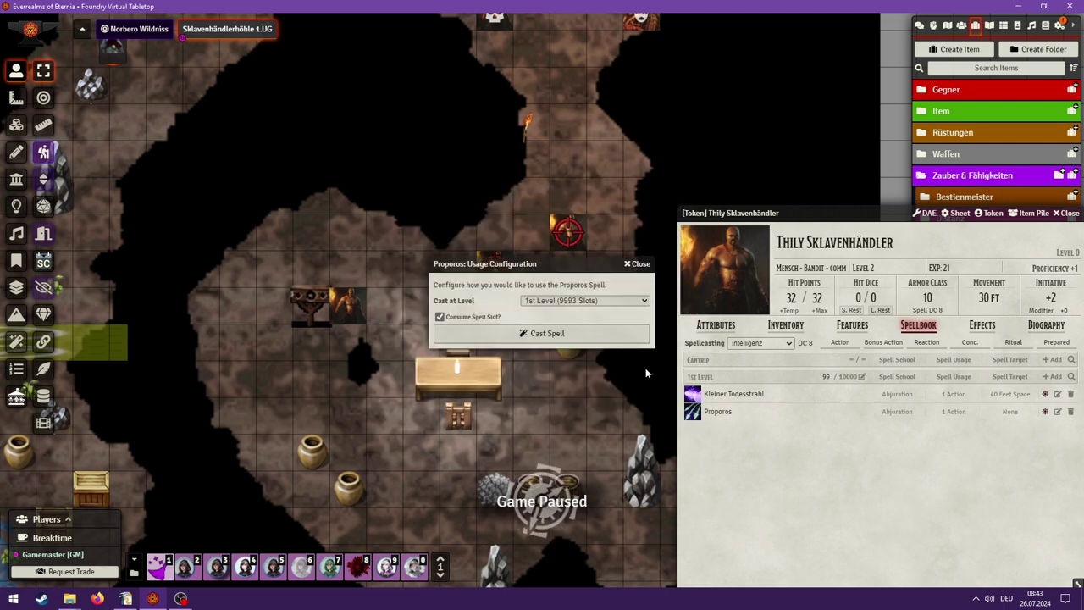
click(543, 333)
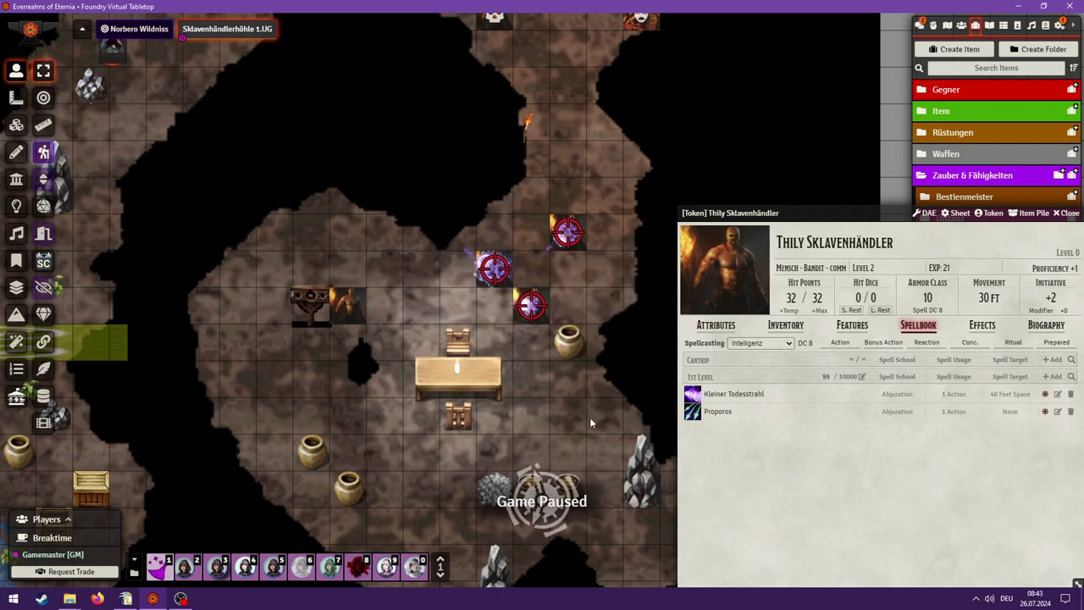
- Set the primary sound delay of the Proporos animation to 200, save the settings and close the item sheet
click(1056, 411)
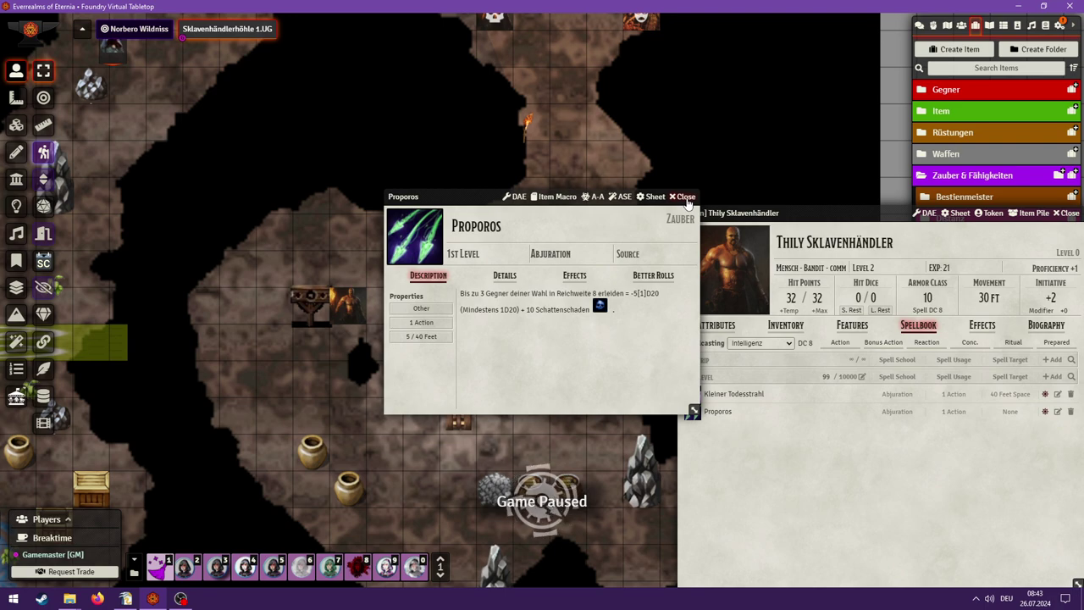
click(594, 197)
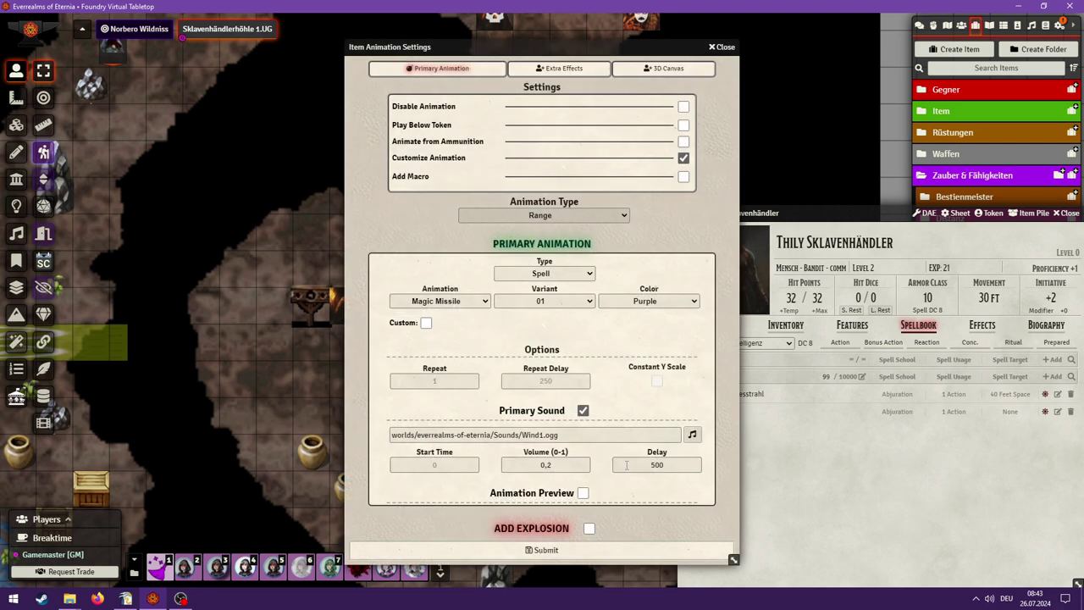
text(0)
click(636, 552)
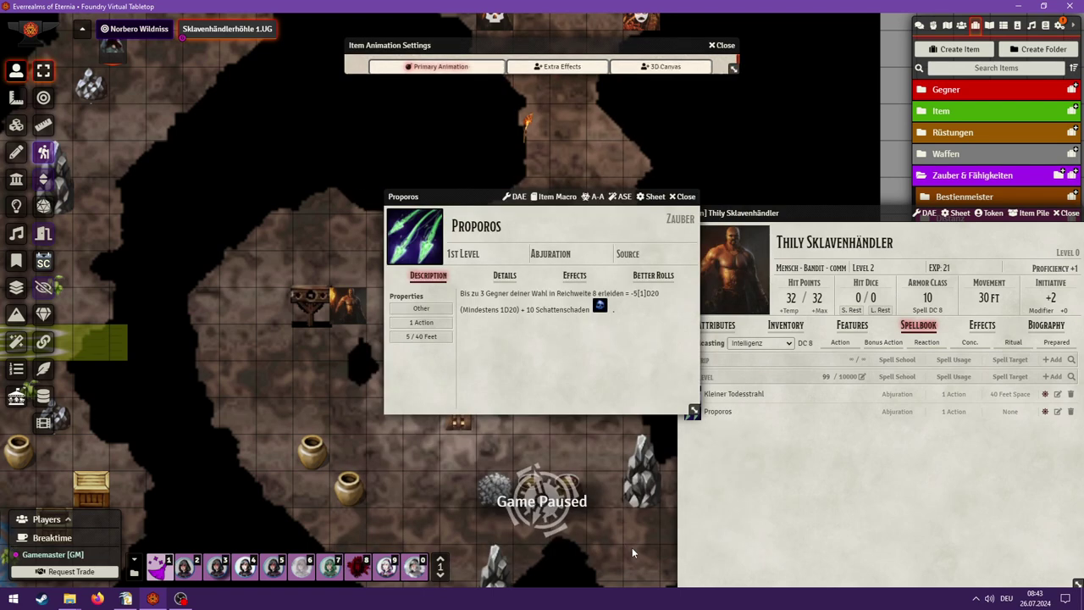
click(688, 203)
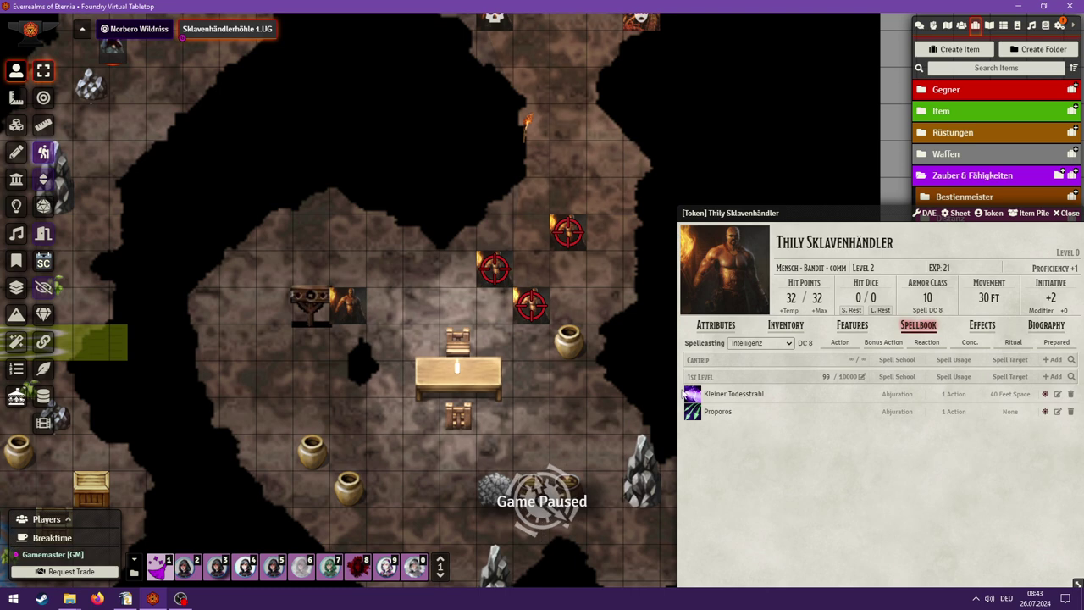
- Cast Proporos three times on the targeted tokens to check the sound timing against the Magic Missile animation
click(693, 412)
click(591, 332)
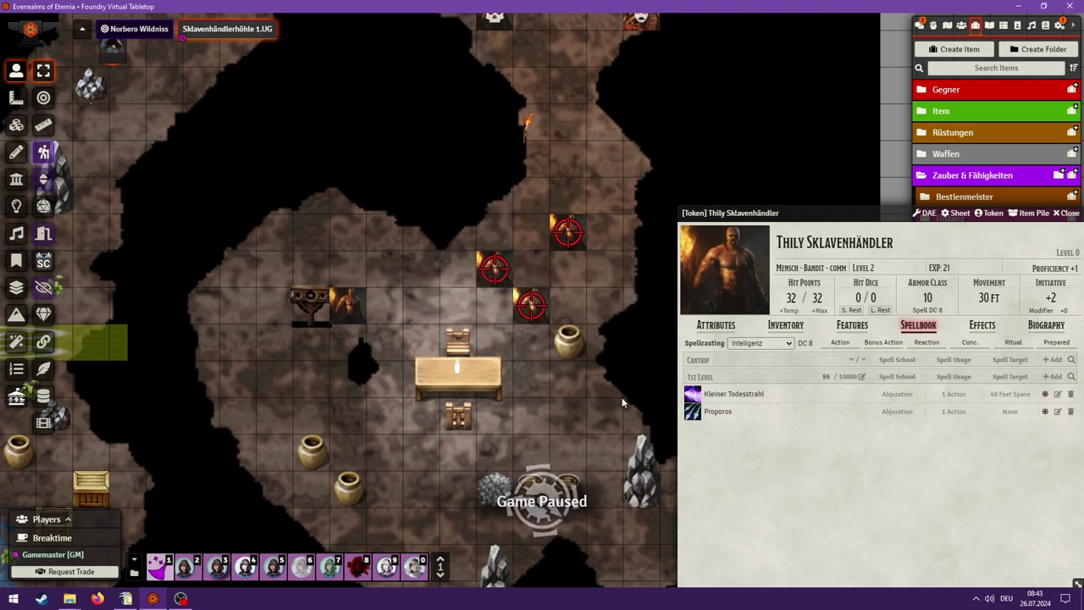
click(707, 412)
click(544, 334)
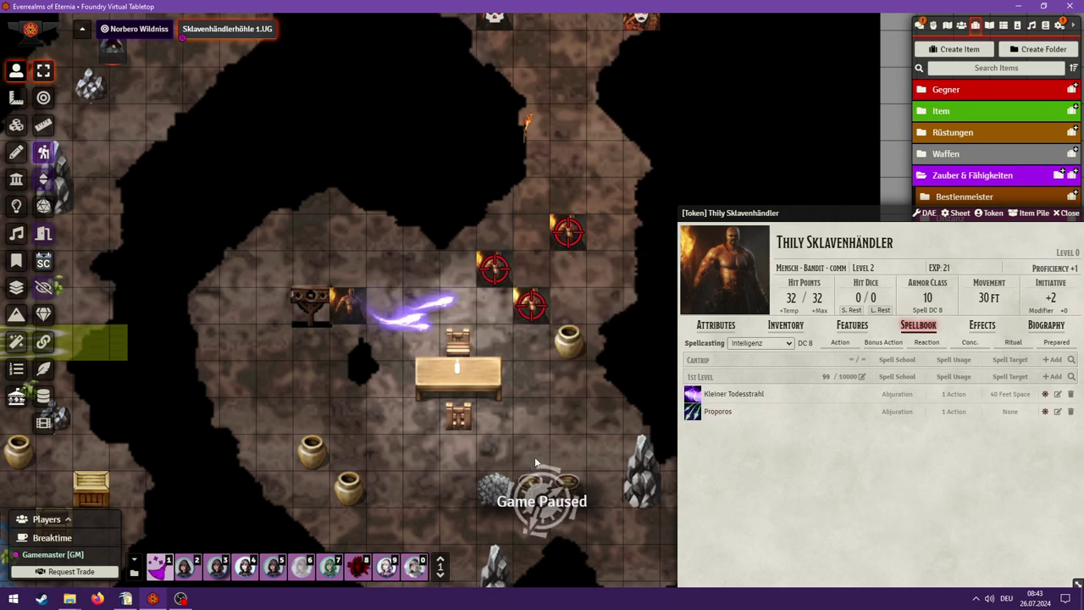
click(705, 413)
click(515, 332)
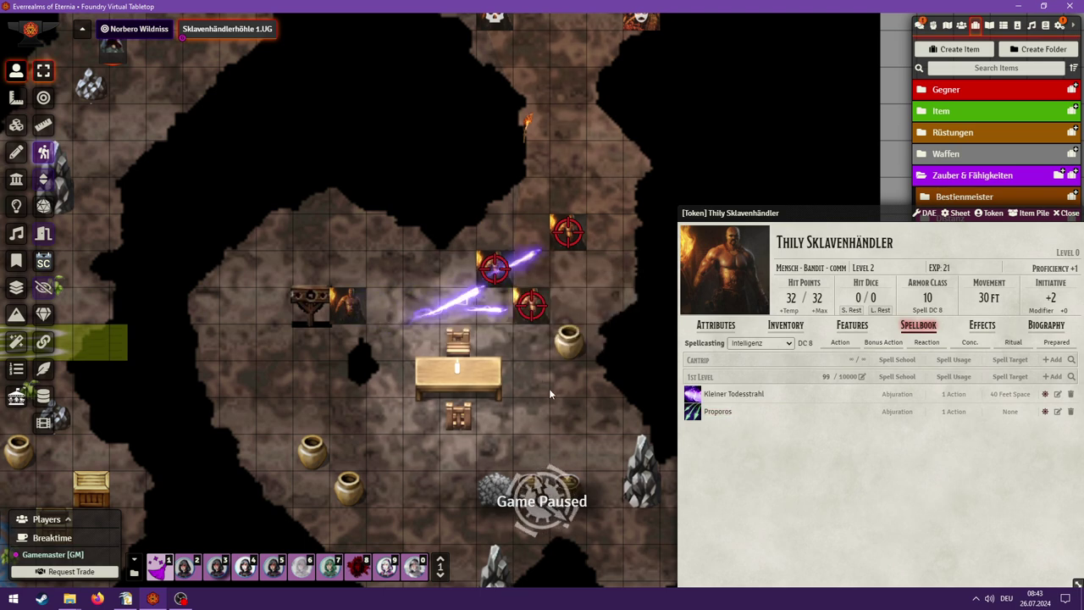
- Try Guiding Bolt as the primary animation of Proporos, saving the animation settings and closing the item sheet
click(1058, 412)
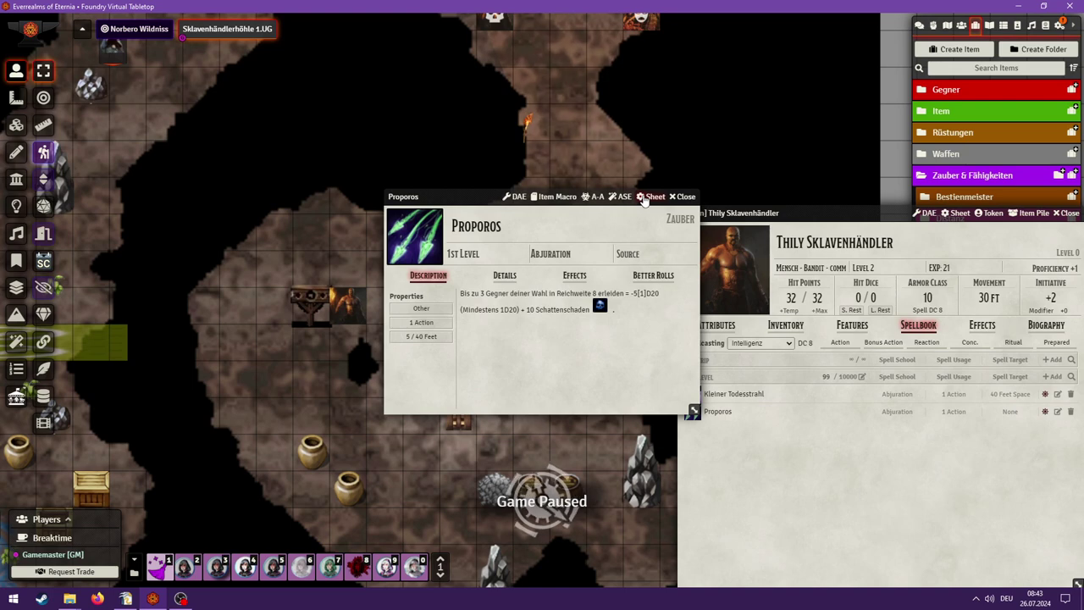
click(593, 196)
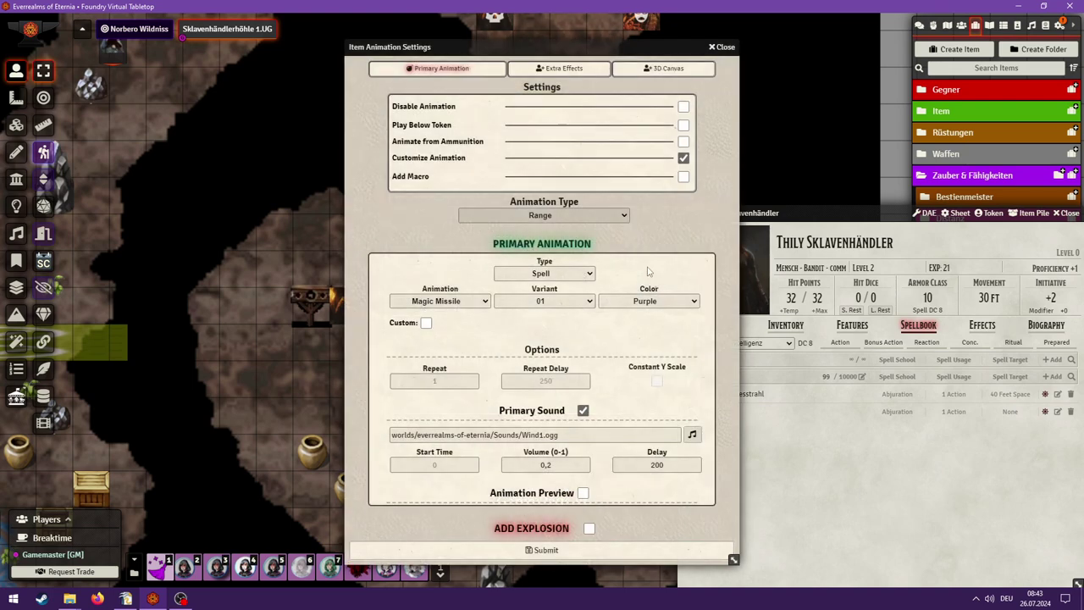
click(581, 298)
click(538, 302)
click(472, 305)
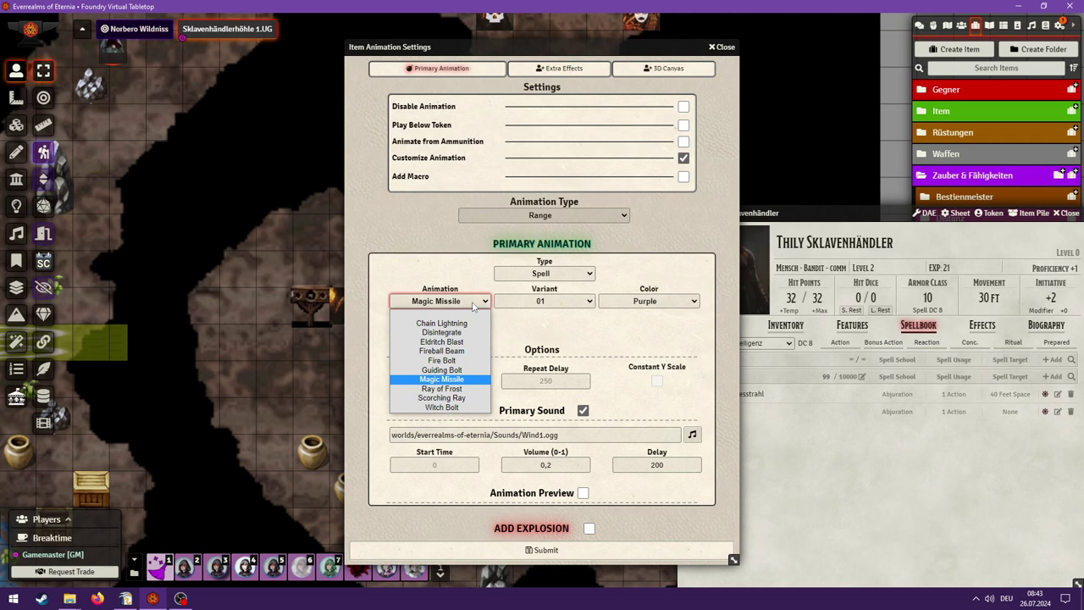
click(473, 305)
click(646, 306)
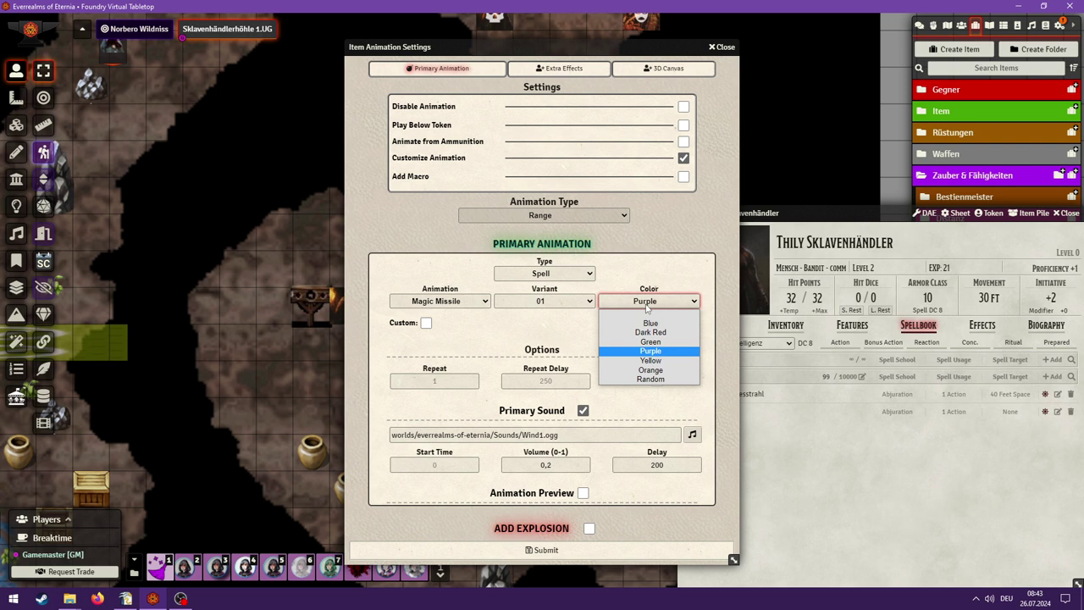
click(646, 307)
click(410, 303)
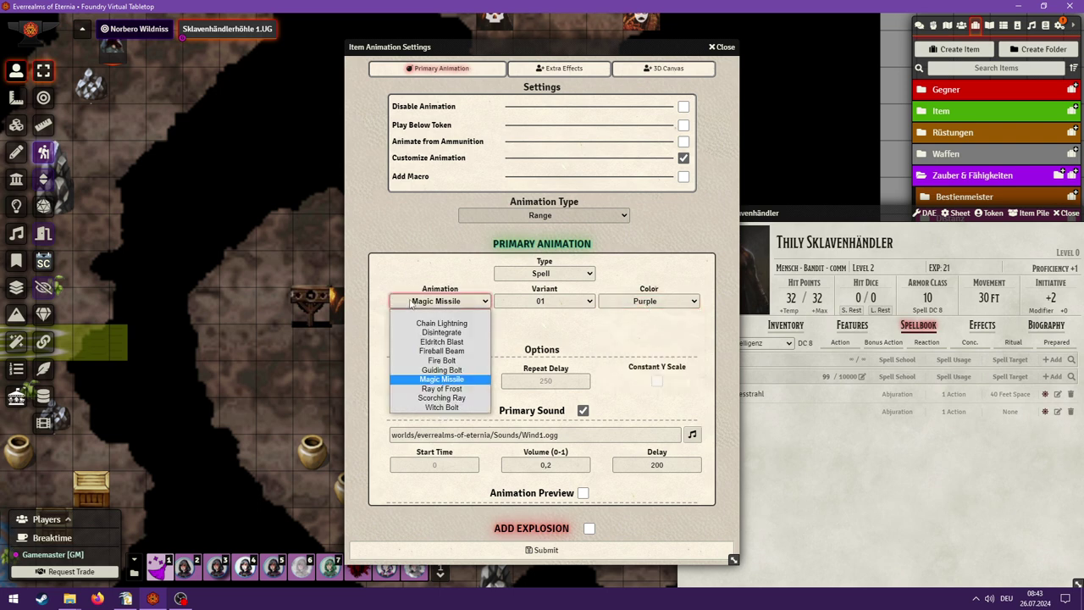
click(468, 370)
click(591, 550)
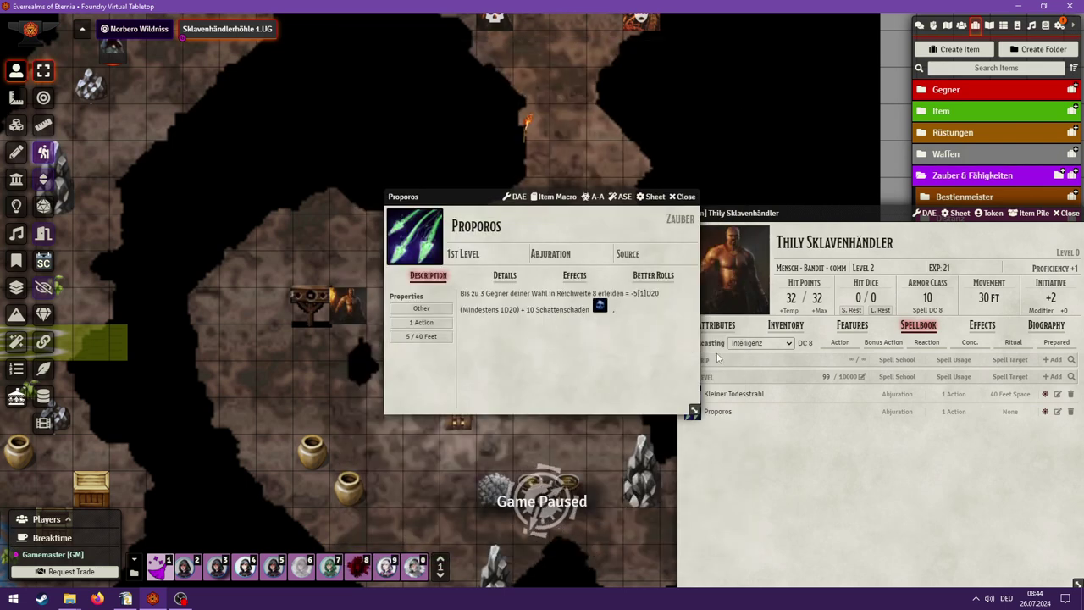
click(683, 197)
- Cast Proporos twice on the targeted tokens to review the Guiding Bolt animation
click(693, 411)
click(587, 340)
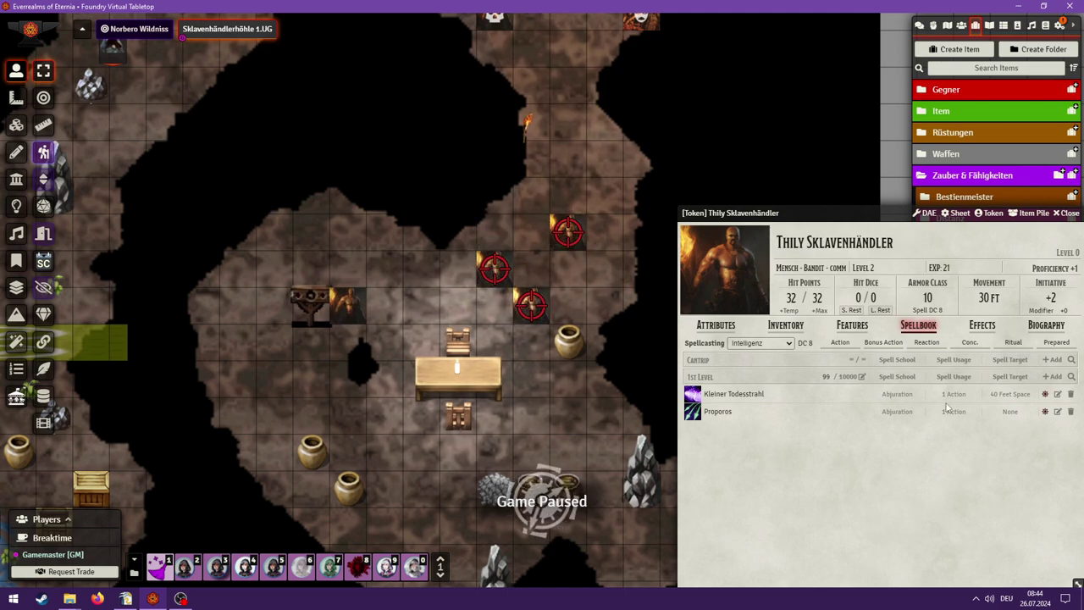
click(693, 413)
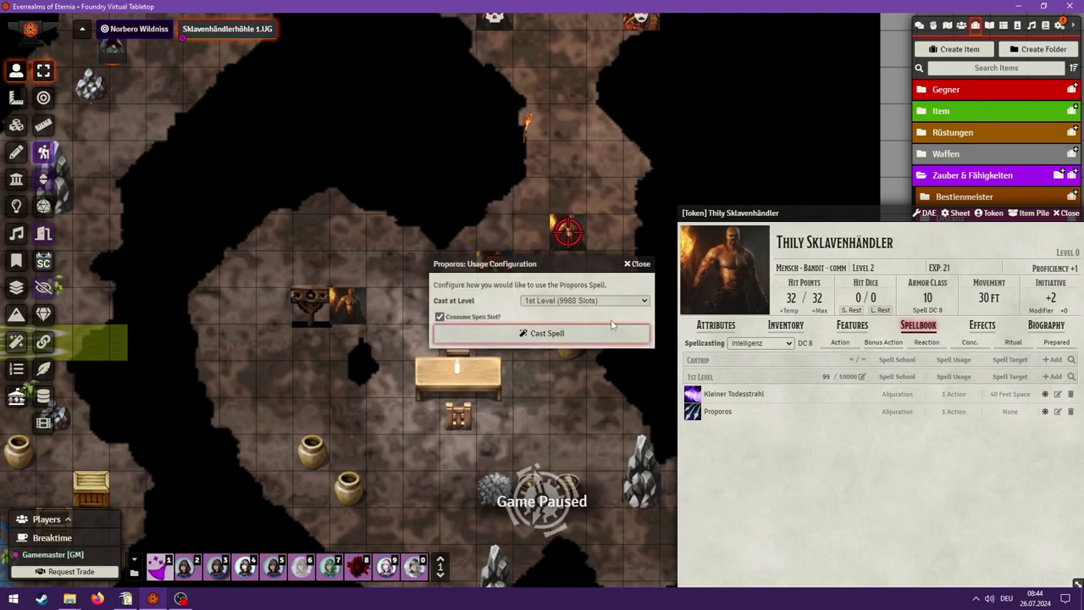
click(547, 331)
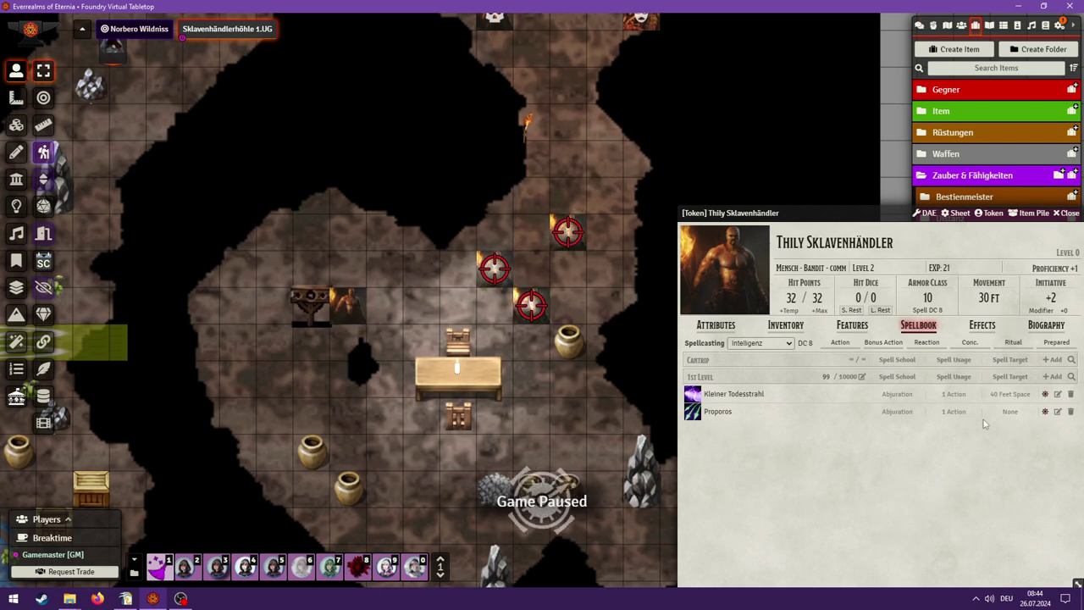
- Try Witch Bolt as the primary animation of Proporos, save the settings and test-cast the spell on the targets
click(1057, 412)
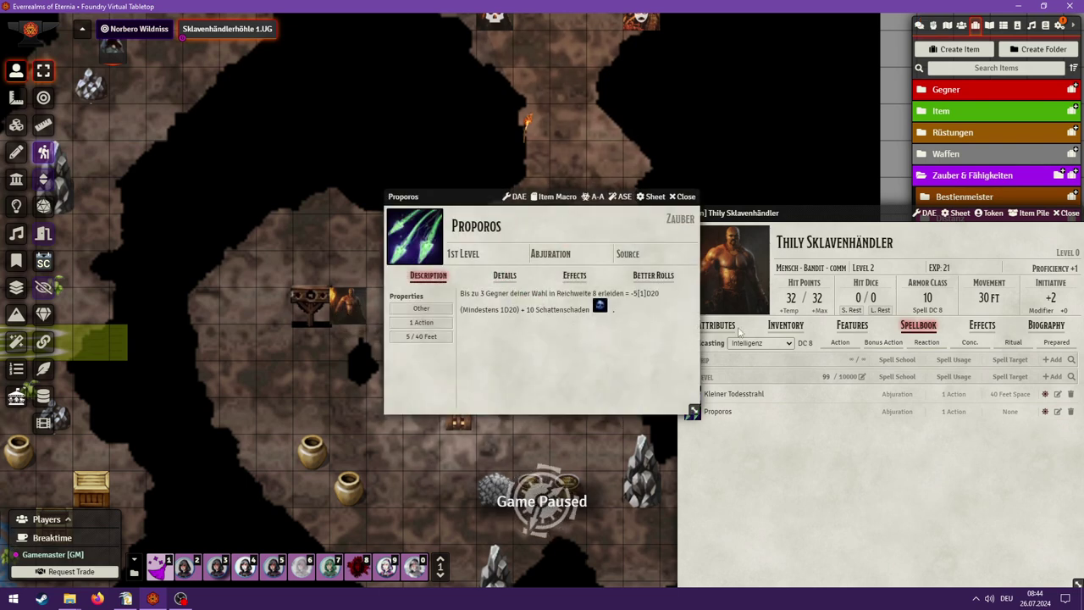
click(600, 197)
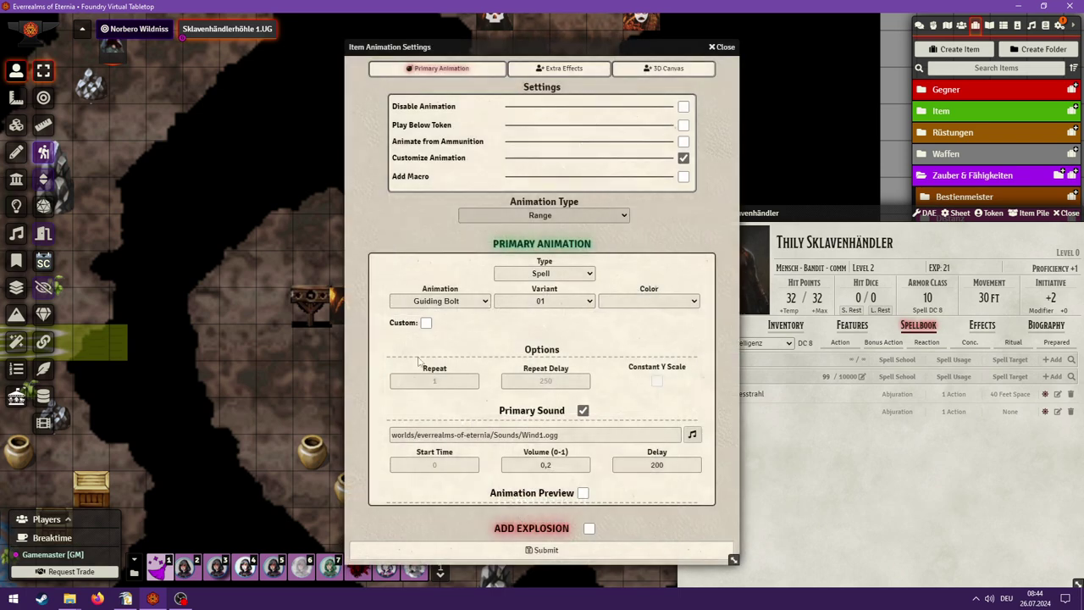
click(475, 302)
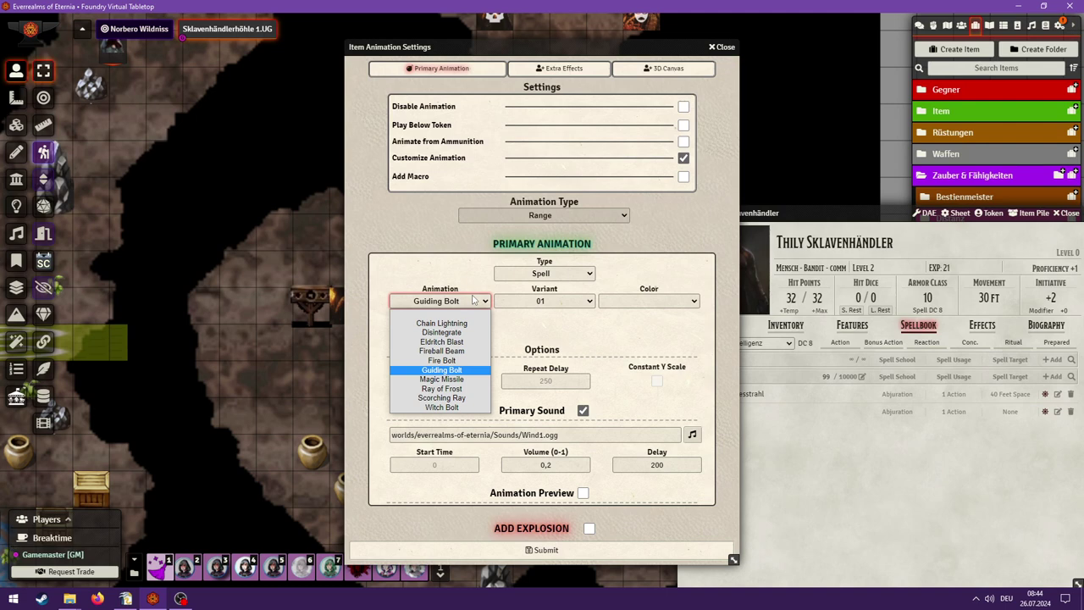
click(463, 408)
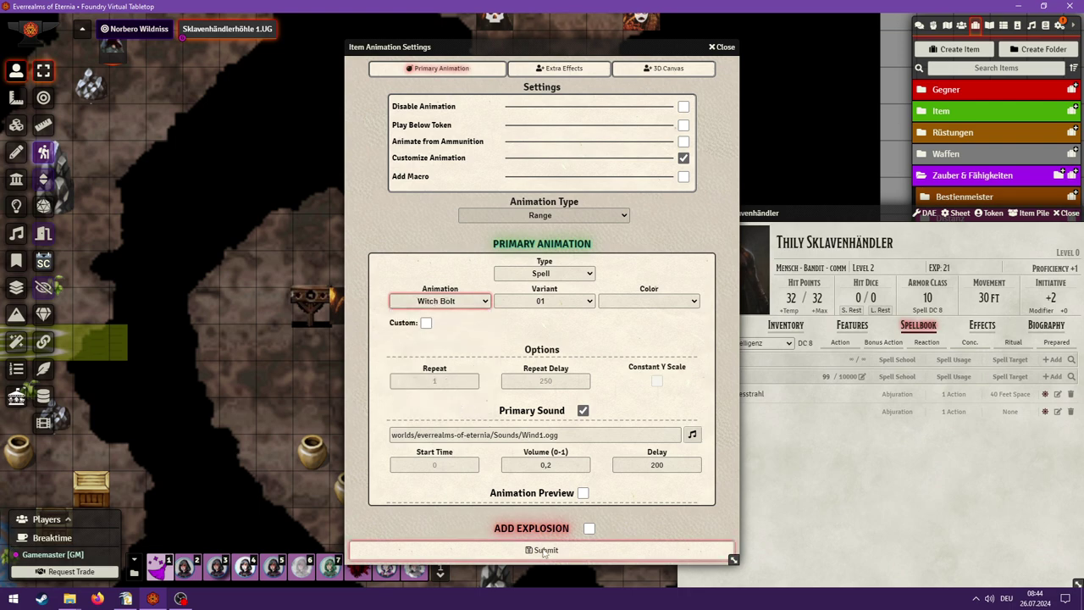
click(542, 549)
key(Escape)
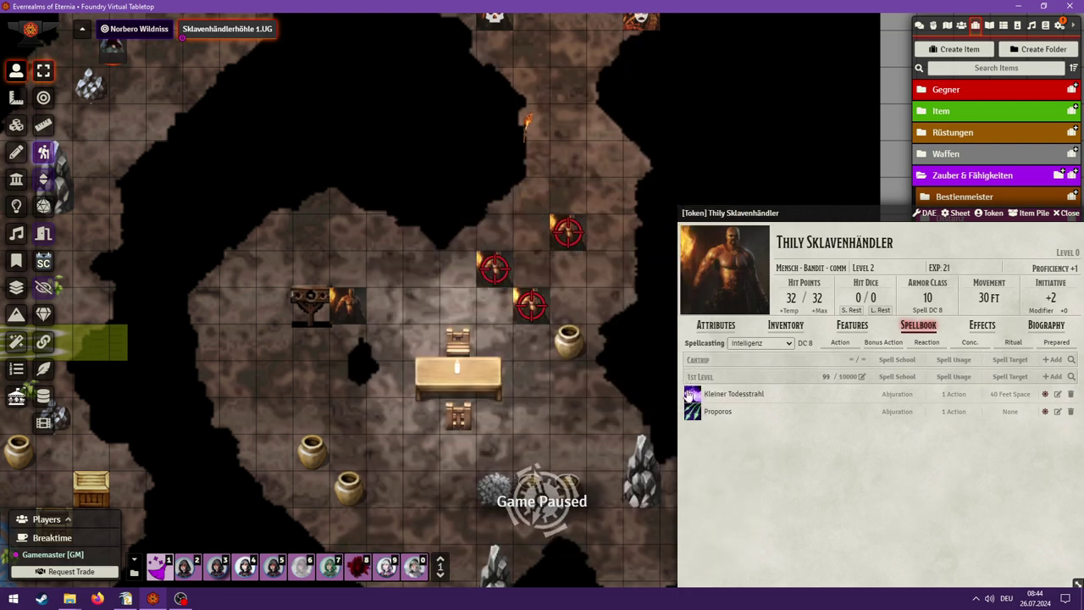
click(692, 412)
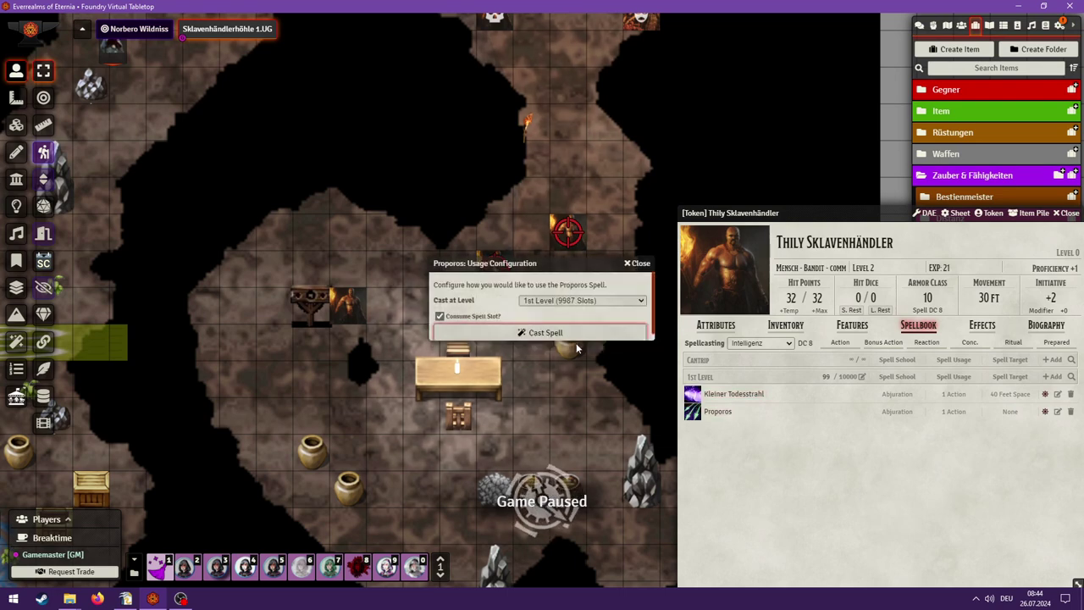
click(585, 331)
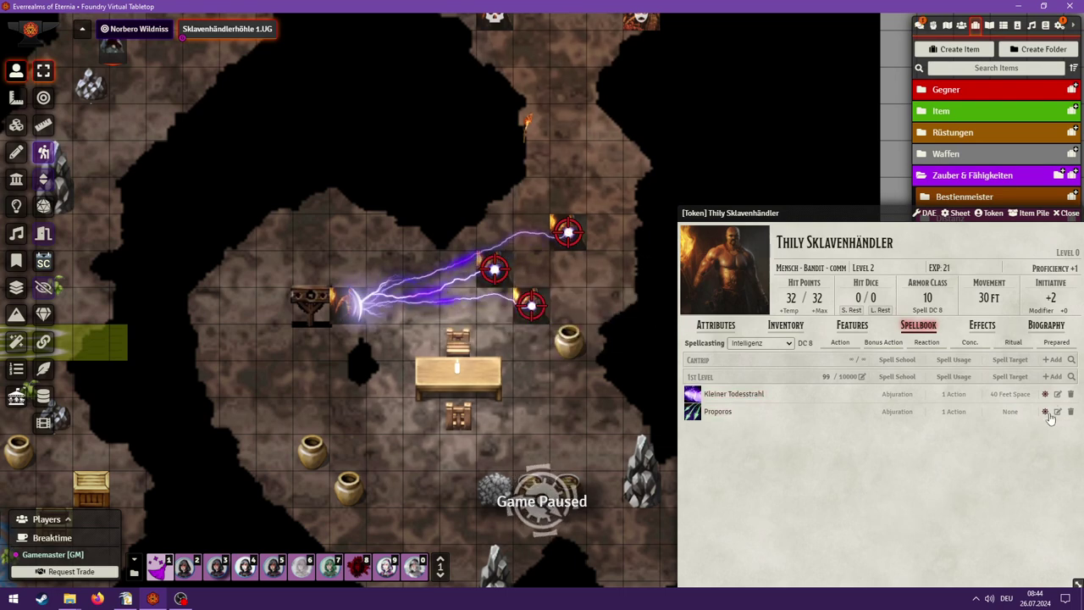
- Change the primary animation of Proporos to Fire Bolt, save the settings and test-cast the spell on the targets
click(717, 412)
click(594, 196)
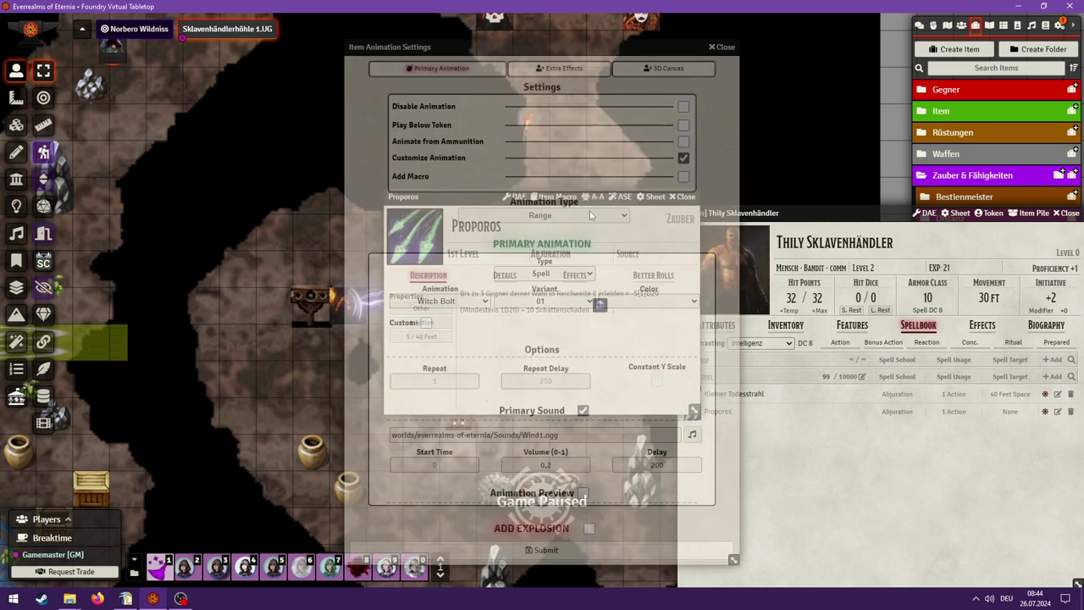
click(488, 304)
click(524, 305)
click(471, 303)
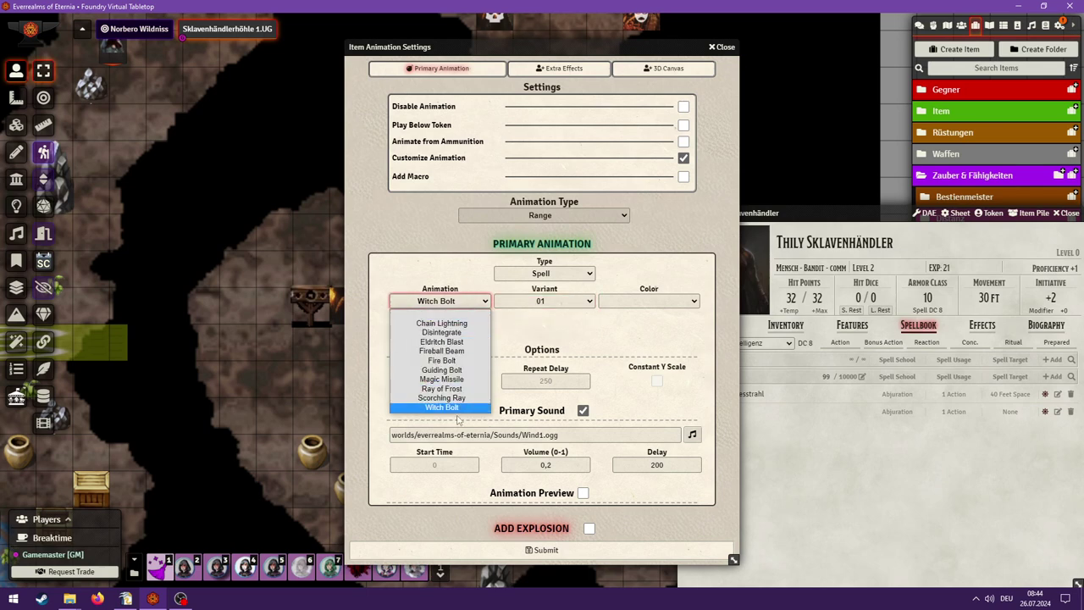
click(459, 362)
click(552, 551)
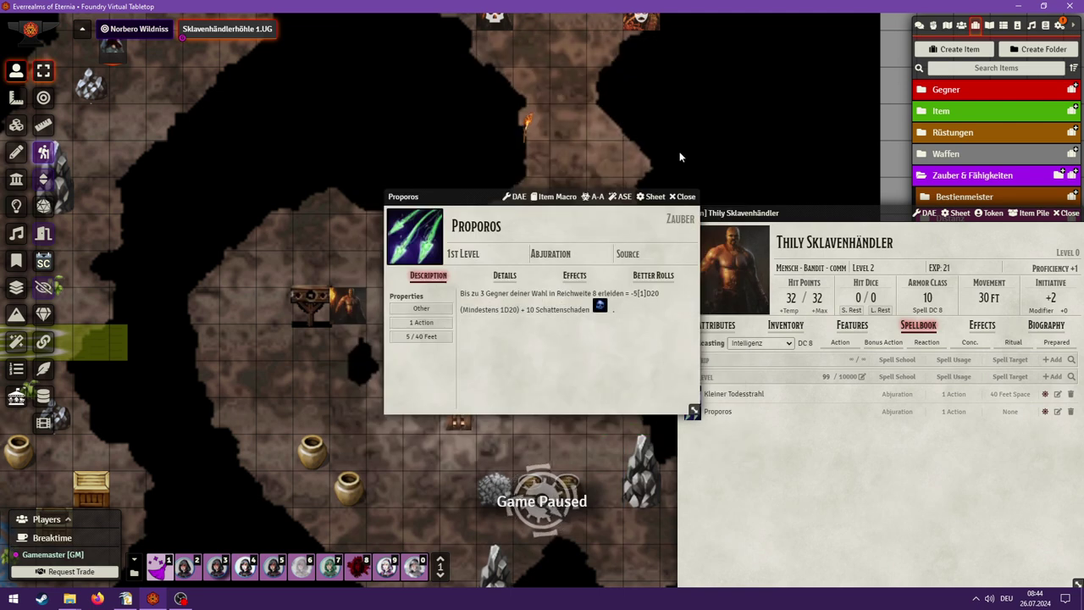
click(682, 197)
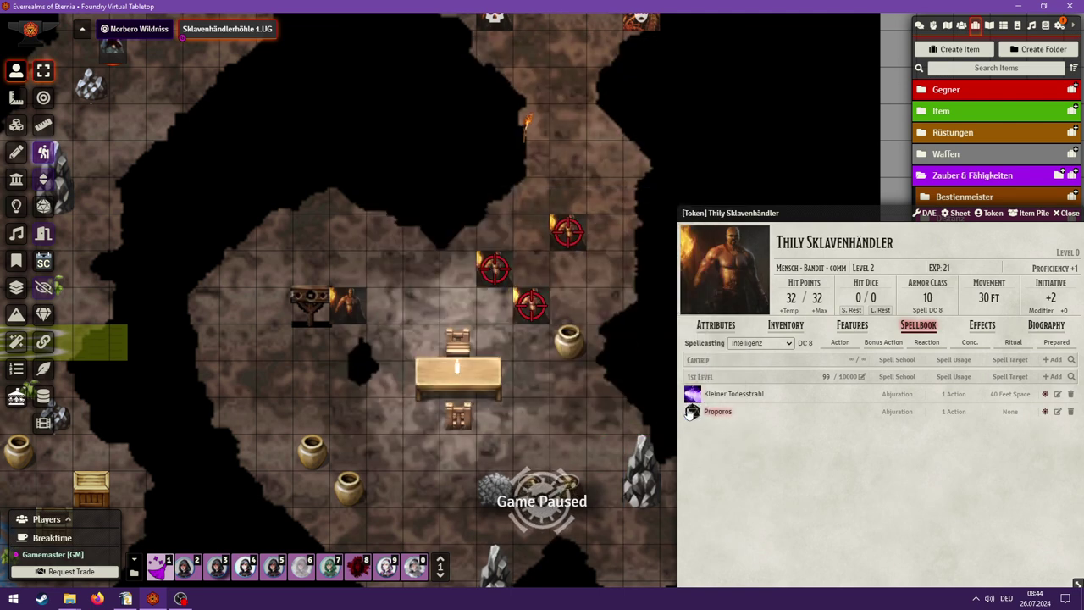
click(691, 412)
click(593, 332)
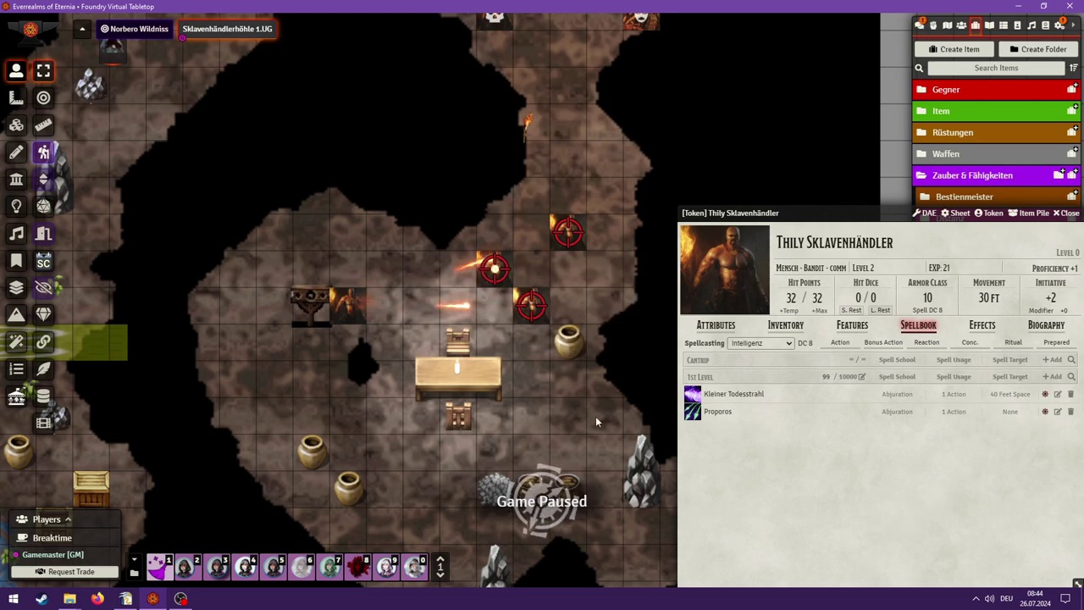
- Set the color of Proporos's Fire Bolt animation to Pale Green, save the settings and test-cast the spell on the targets
click(1057, 412)
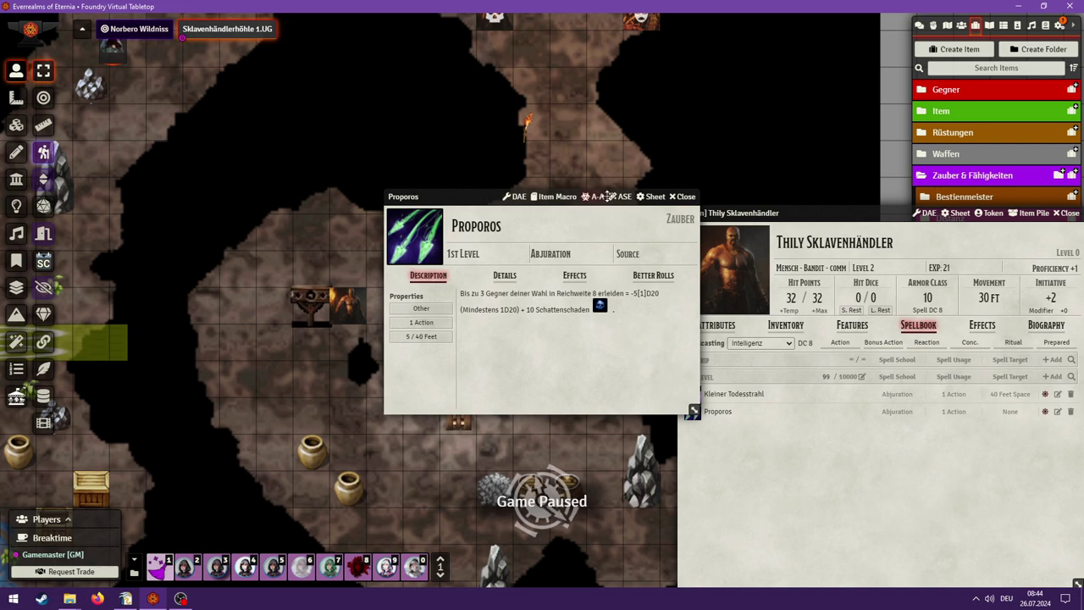
click(594, 197)
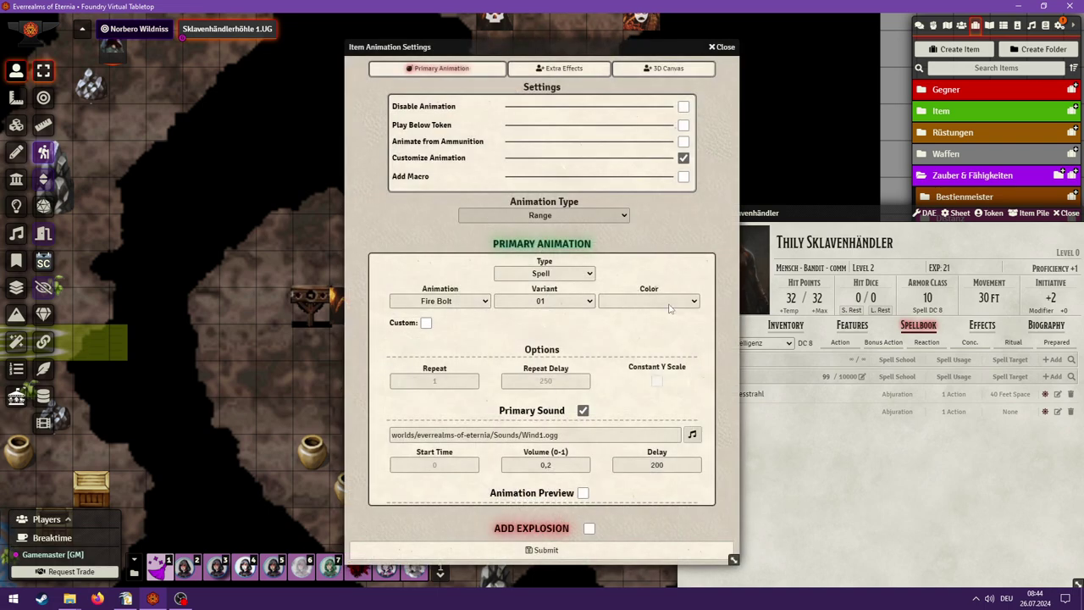
click(669, 304)
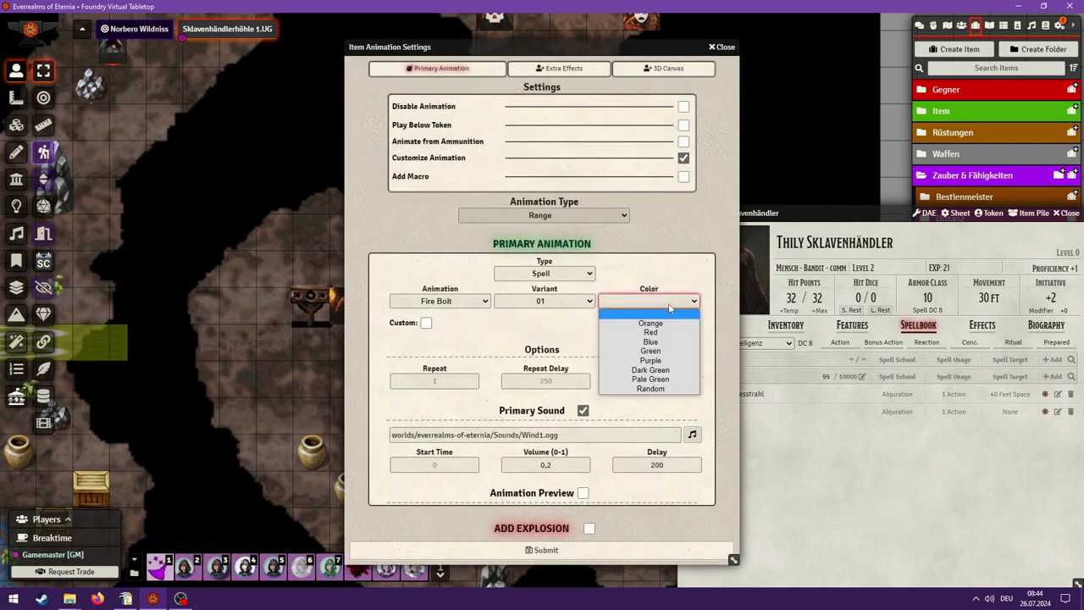
click(669, 379)
click(573, 551)
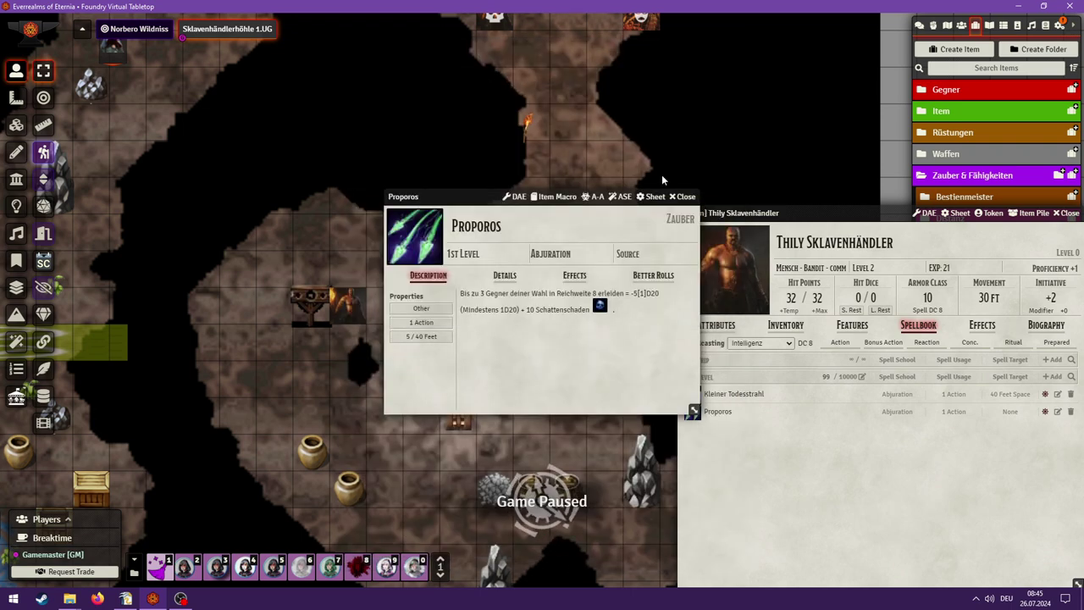
click(683, 196)
click(693, 412)
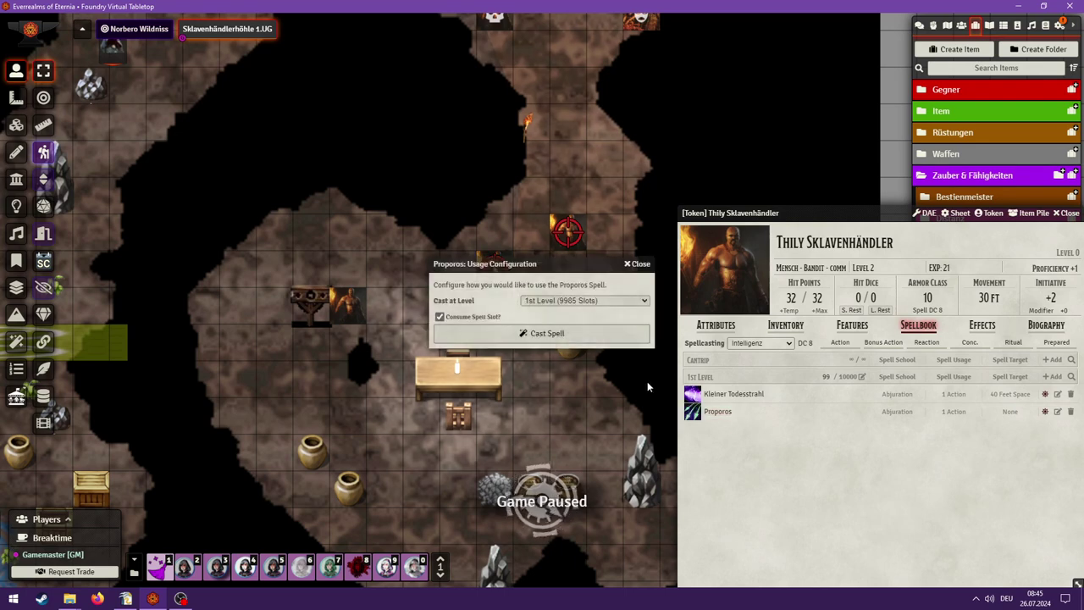
click(542, 333)
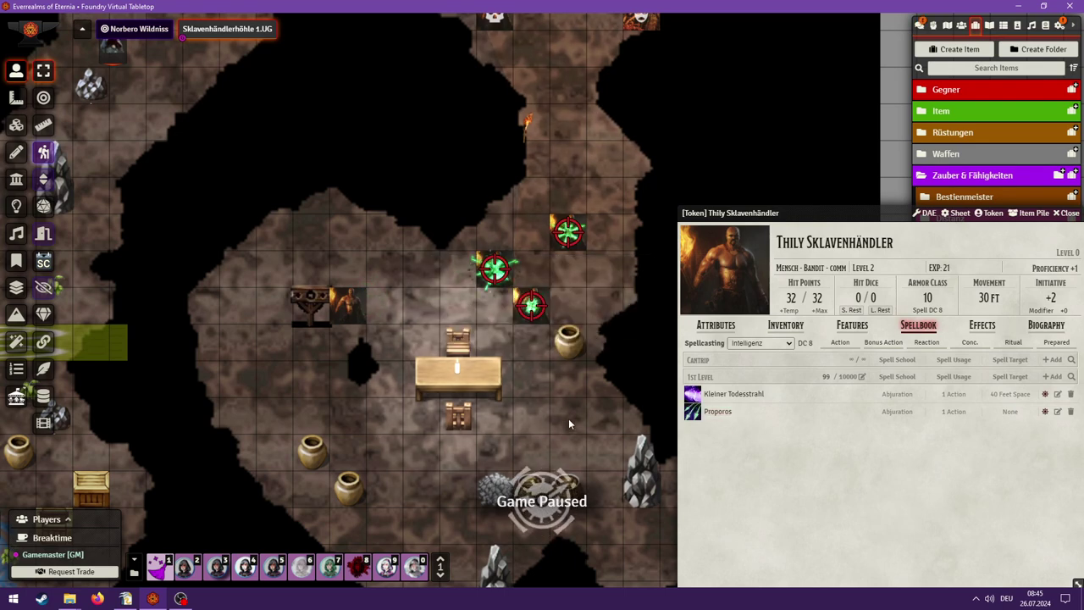
- Change the color of Proporos's Fire Bolt animation to Dark Green, save the settings and close the item sheet
click(1057, 411)
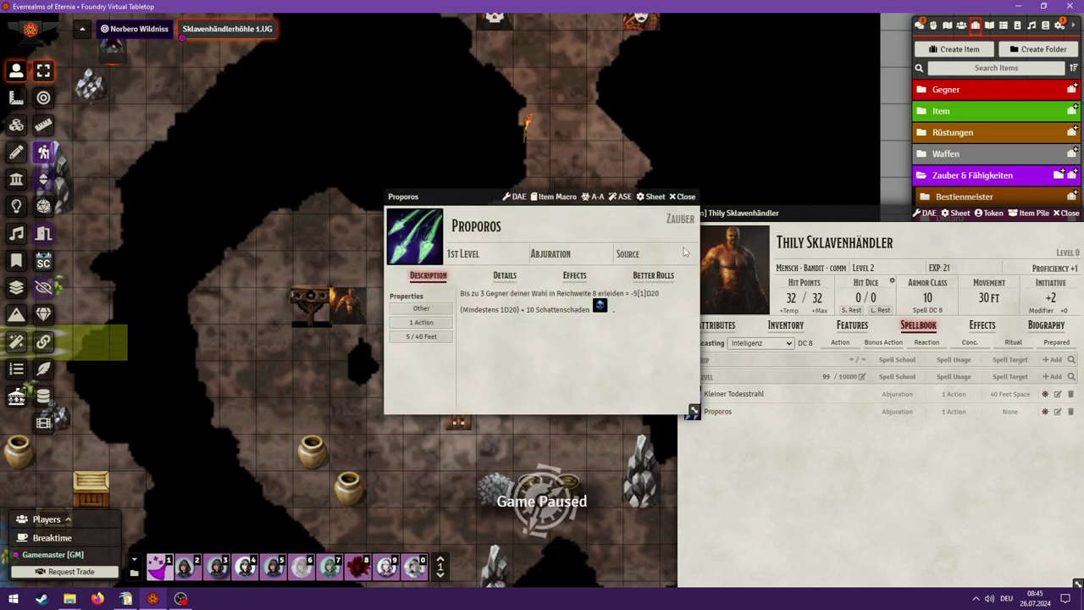
click(595, 197)
click(649, 300)
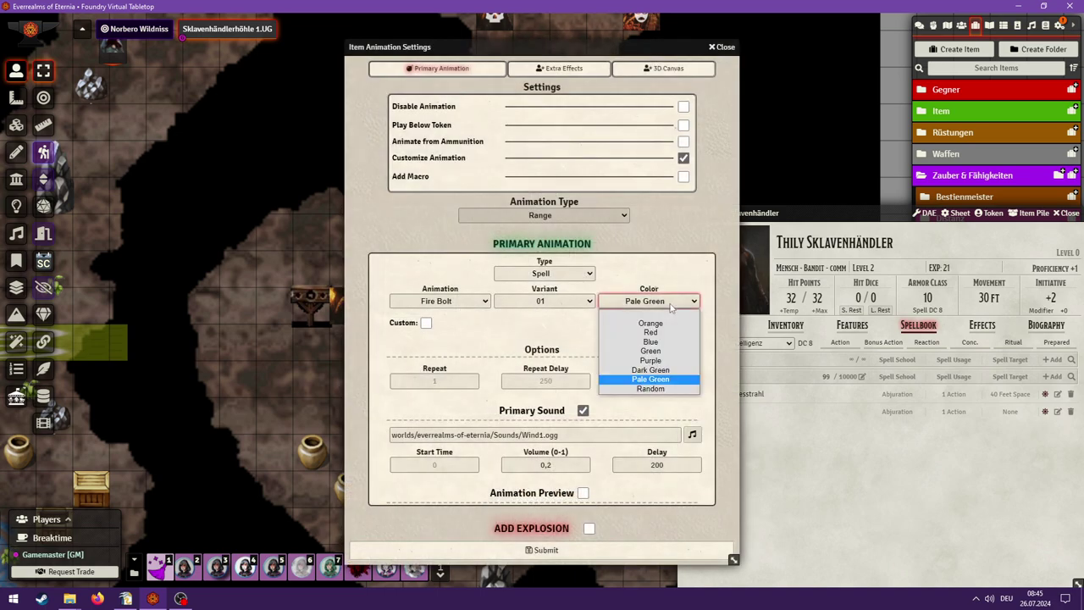
click(659, 373)
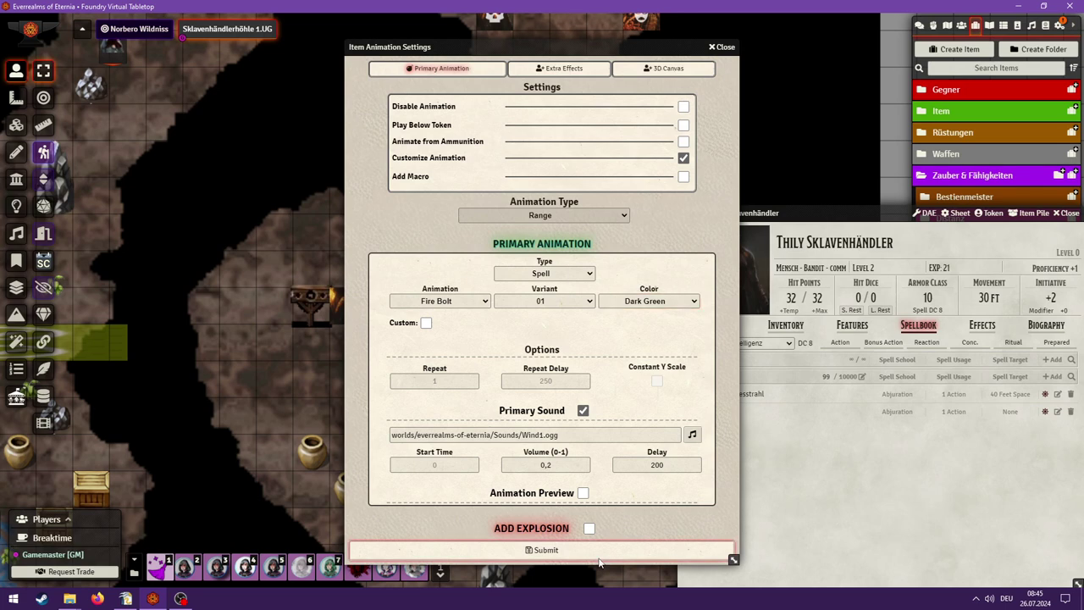
click(601, 552)
click(686, 198)
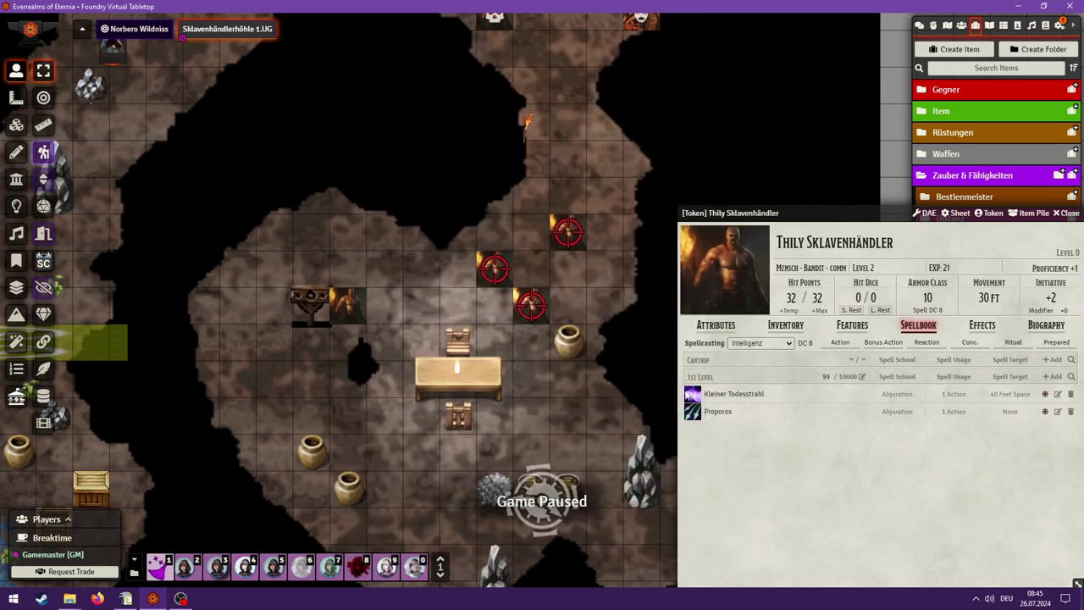
- Cast Proporos twice on the targeted tokens to review the Dark Green Fire Bolt animation
click(692, 412)
click(611, 337)
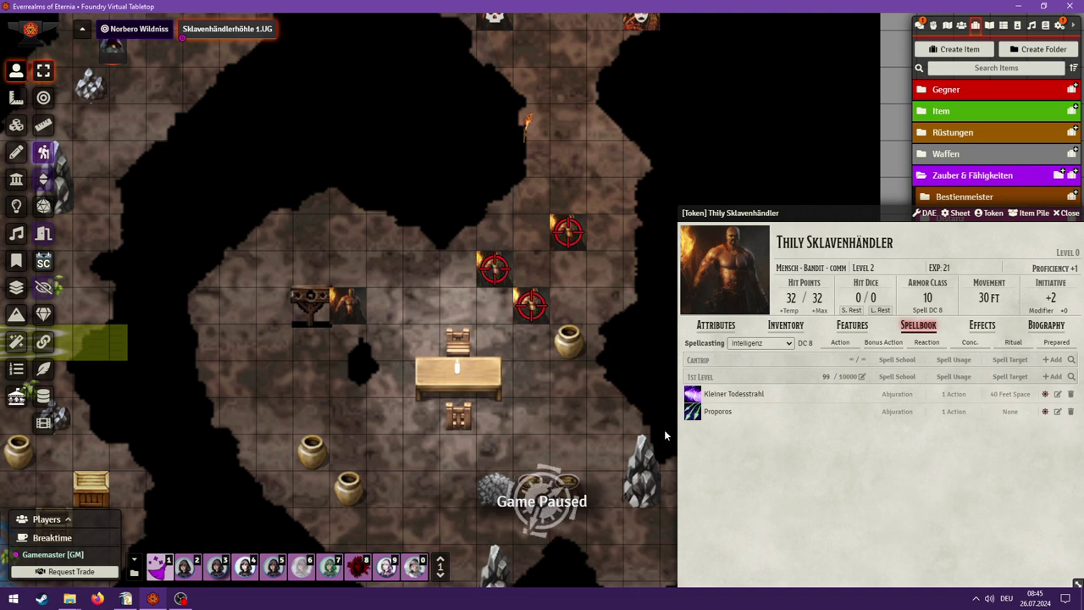
click(692, 412)
click(588, 333)
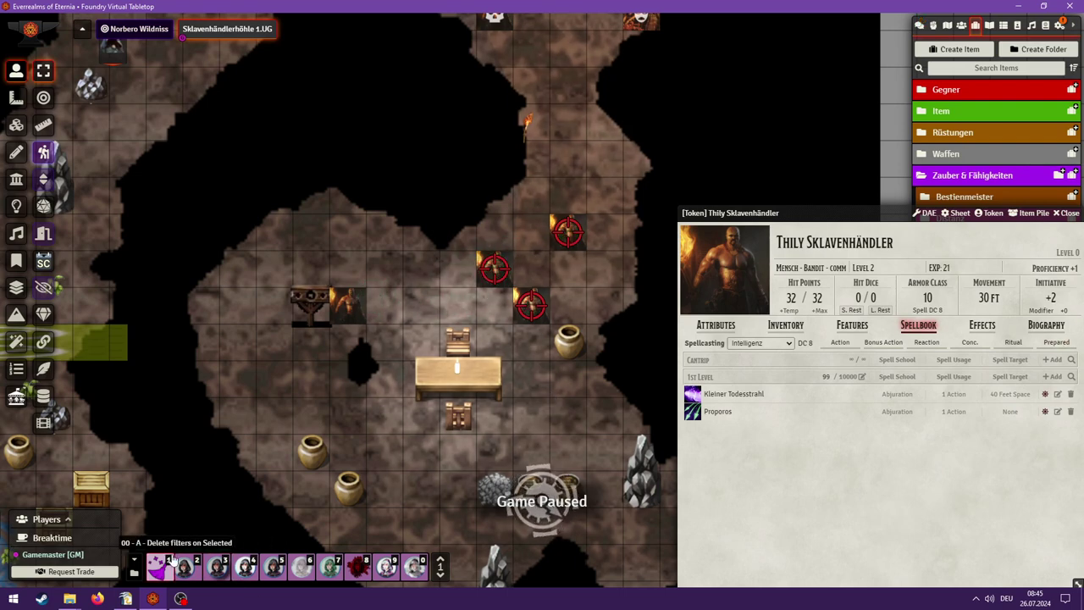
- Upload the Wind3 sound file from the SE folder as the new primary sound file for Proporos's animation
click(1057, 413)
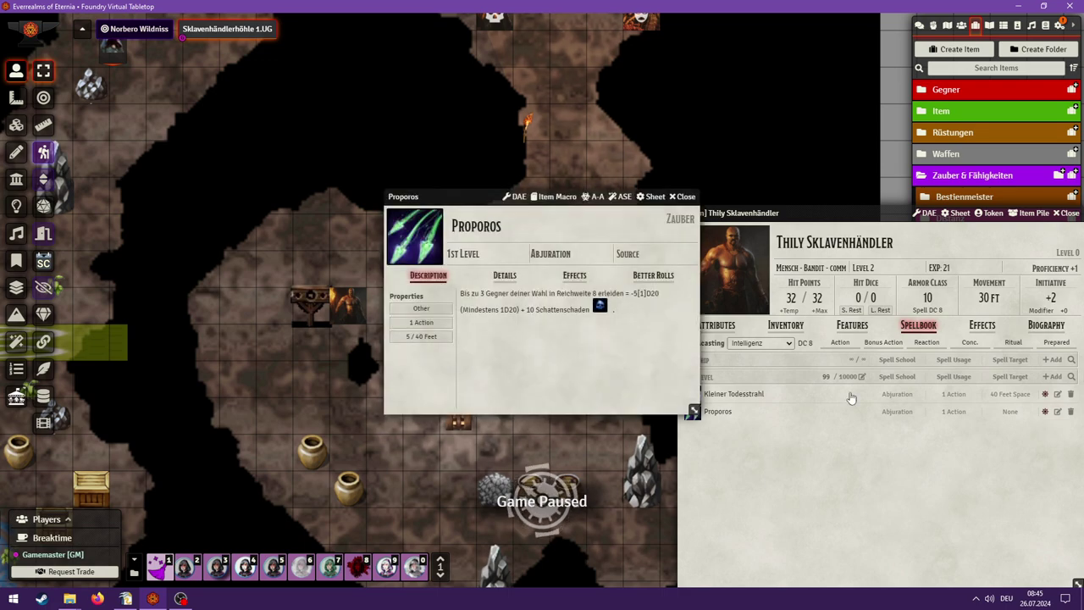
click(598, 197)
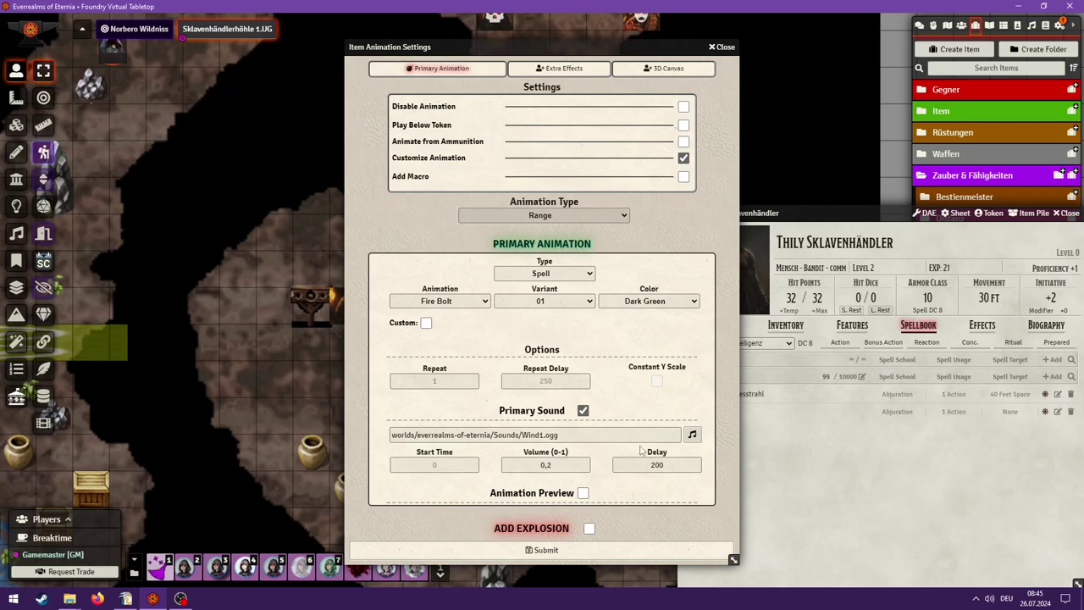
click(692, 435)
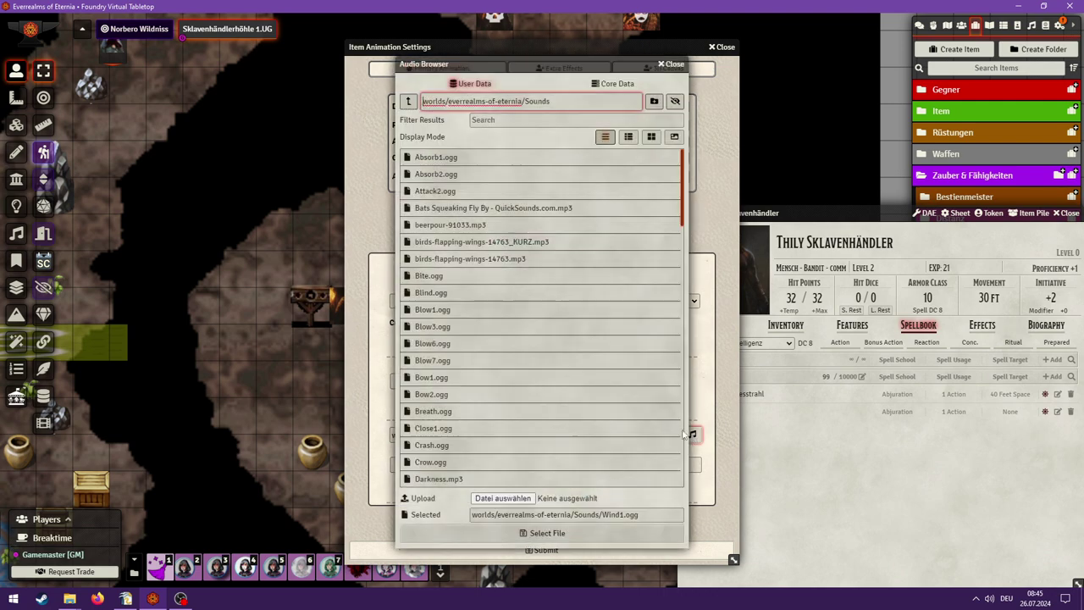
scroll(581, 342, down, 15)
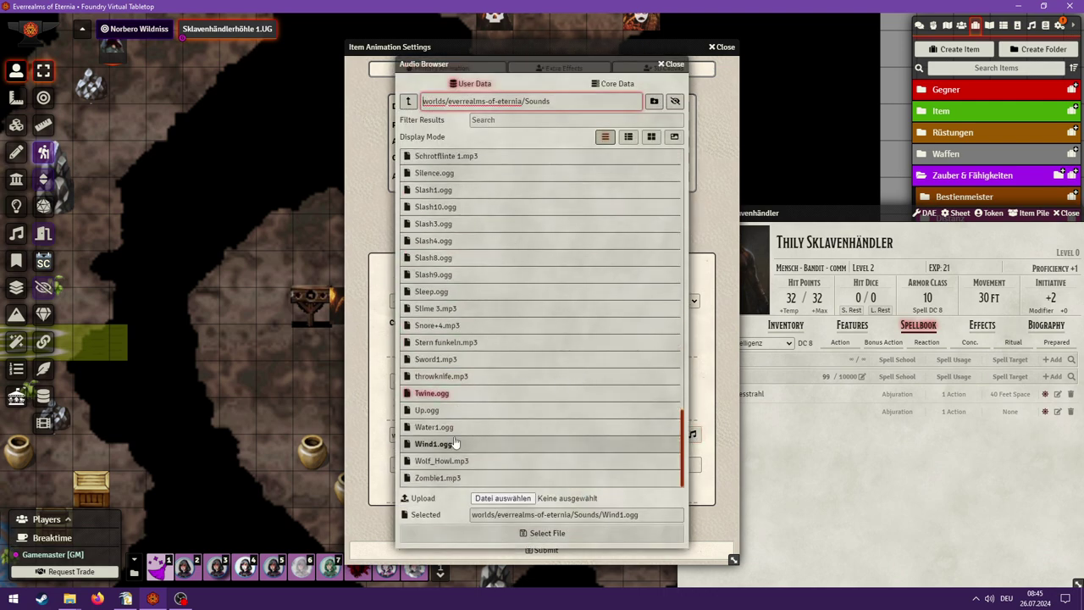
click(498, 498)
scroll(305, 228, down, 10)
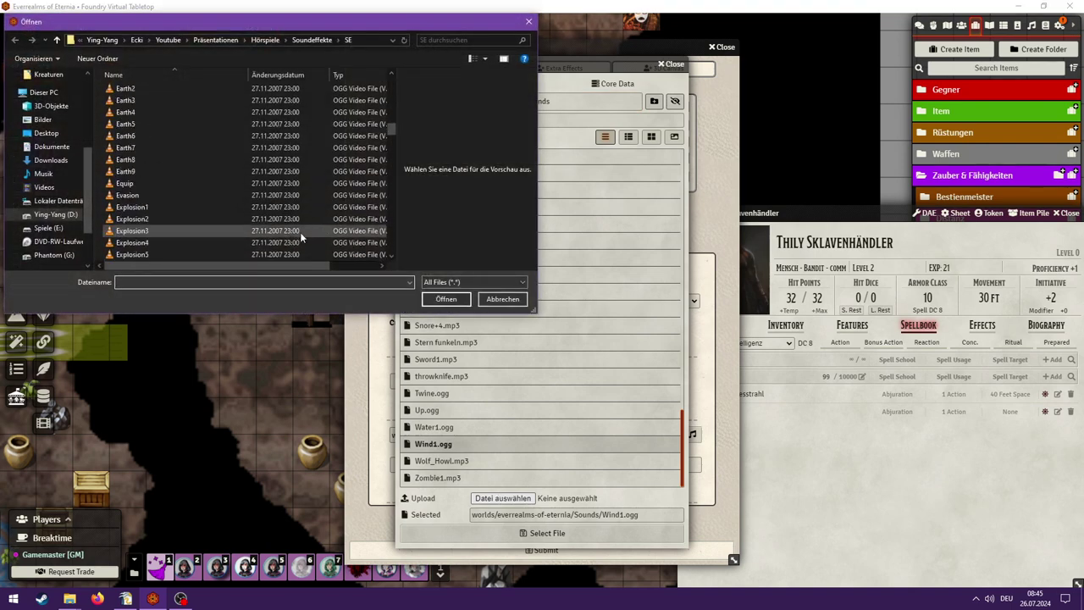
scroll(288, 243, down, 8)
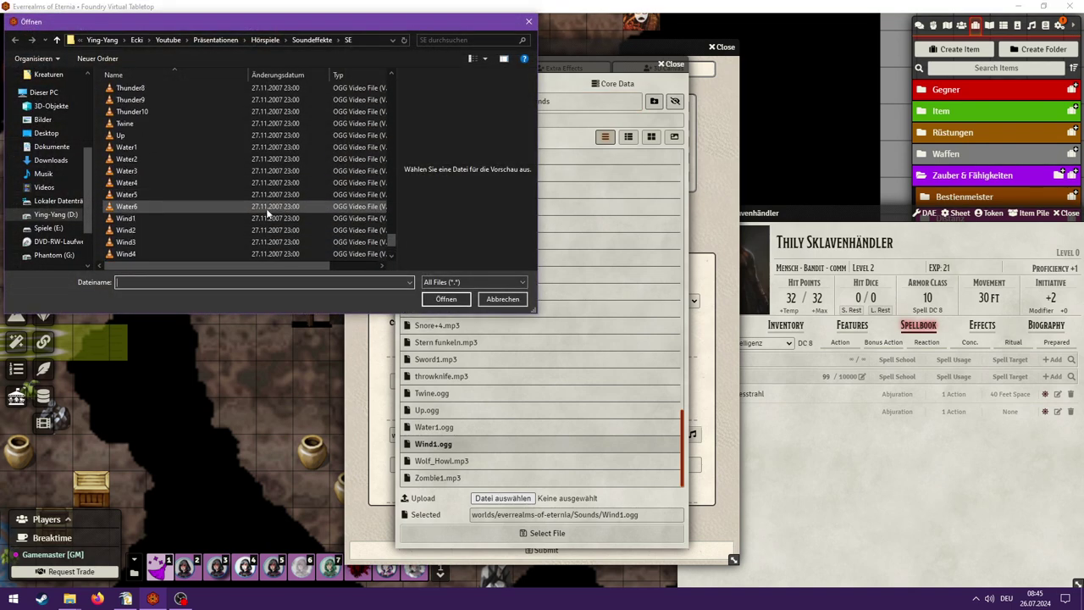
click(266, 241)
click(445, 300)
- Assign Wind3.ogg as the primary sound of Proporos, save the animation settings and test-cast the spell
click(548, 533)
click(542, 551)
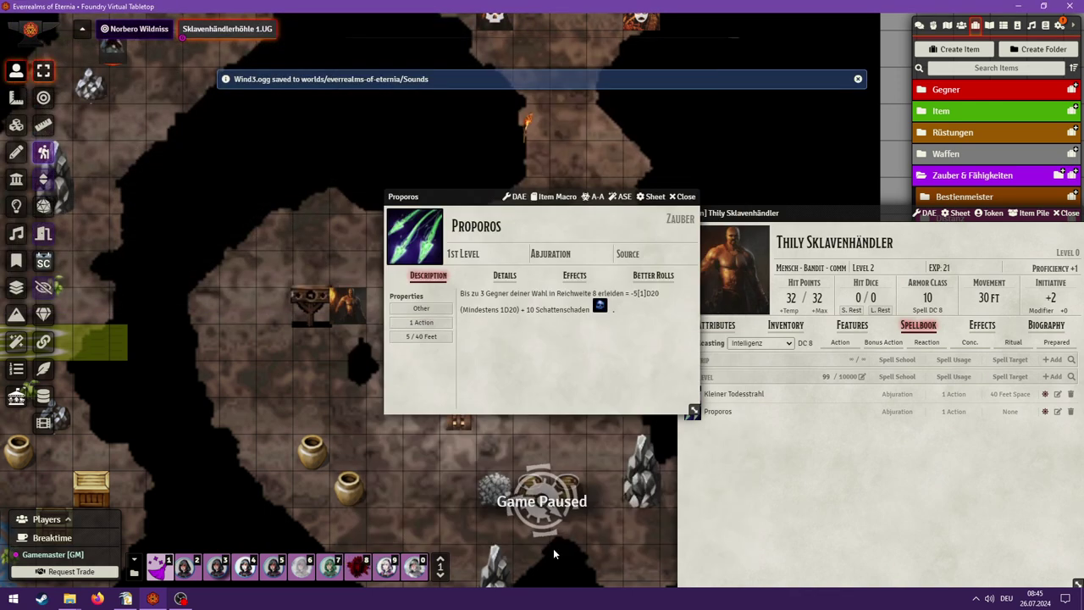
key(Escape)
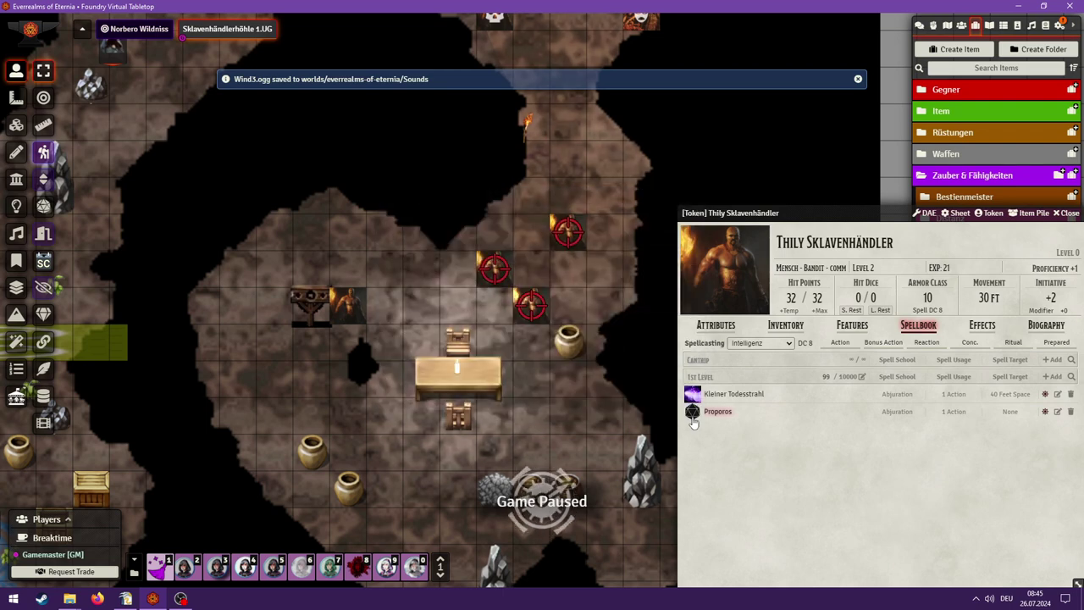
click(692, 412)
click(598, 331)
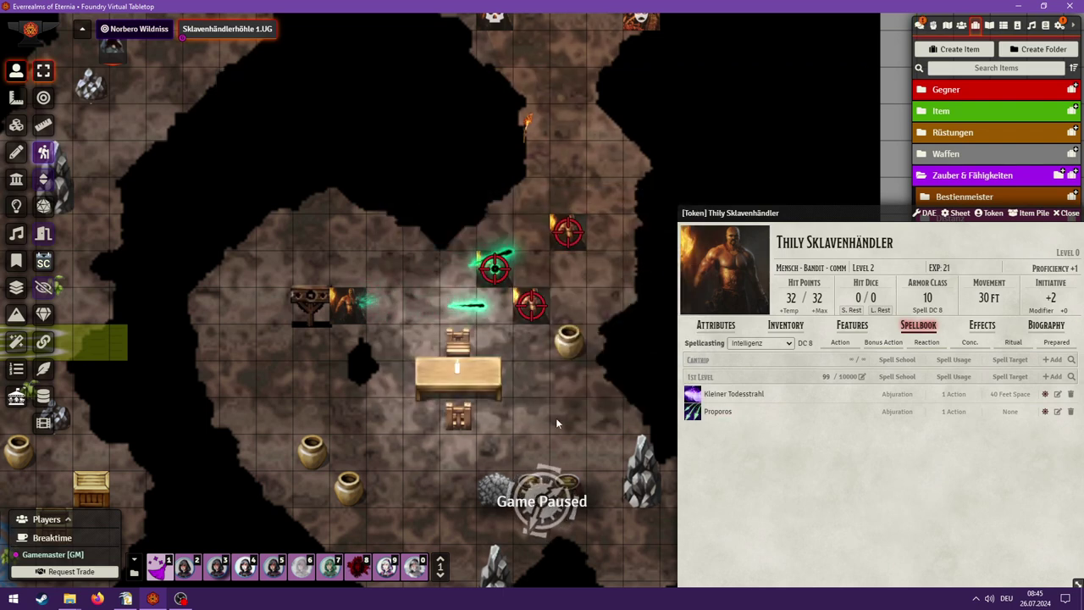
- Switch to the Soundeffekte folder in File Explorer and listen to mixkit-magic-whistle-2587, closing the player when done
click(81, 603)
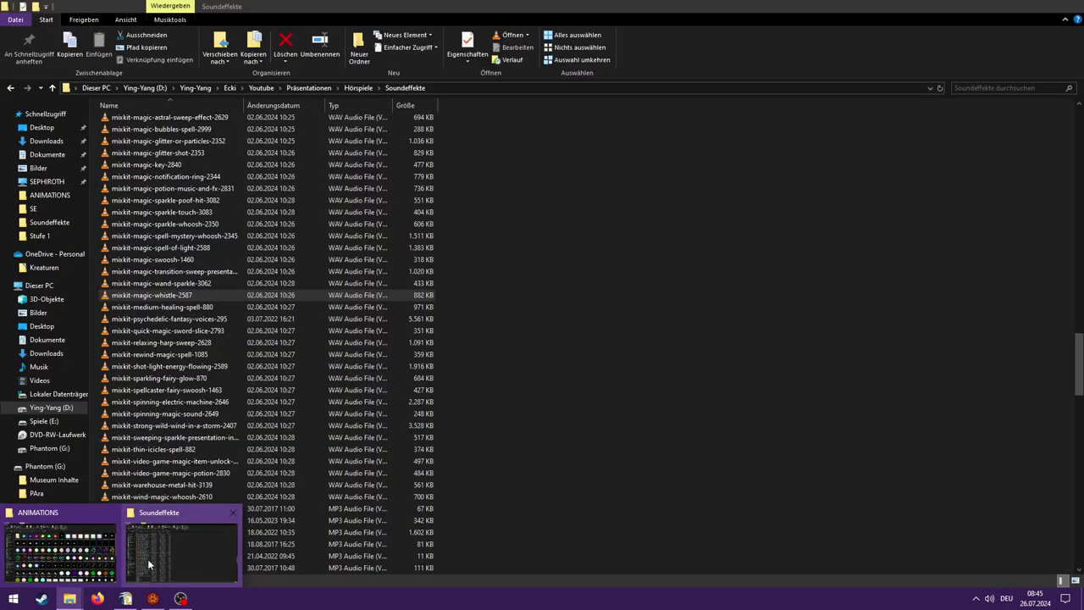
click(148, 558)
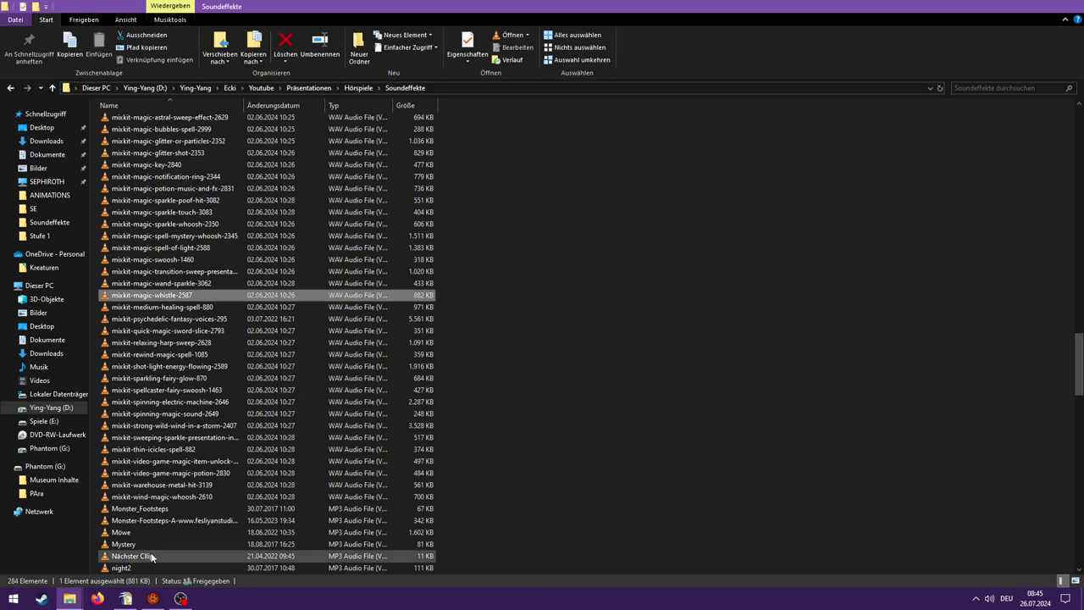
double_click(195, 297)
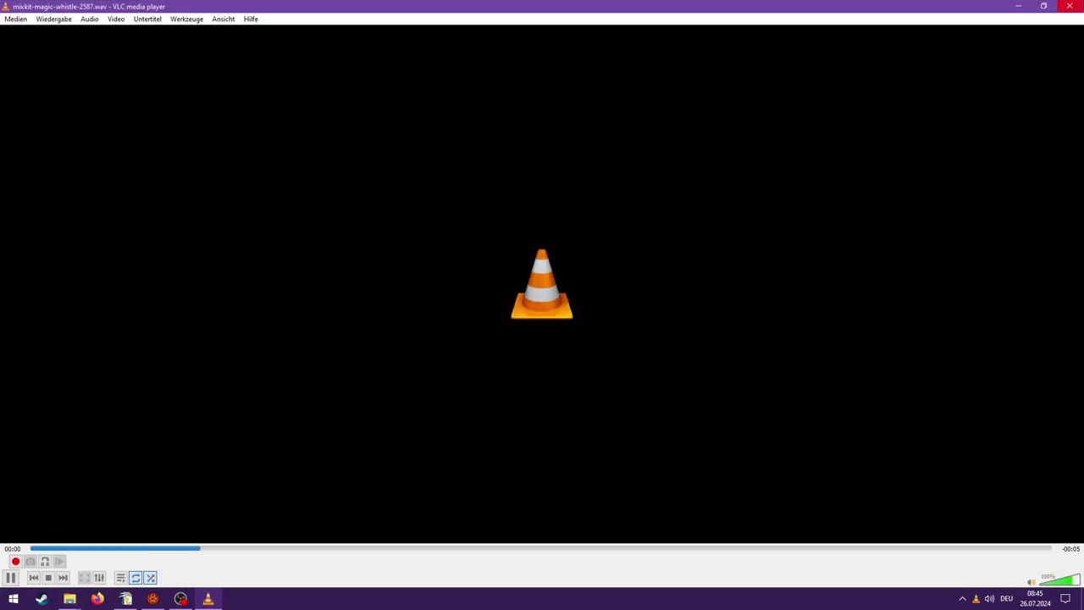
click(1081, 5)
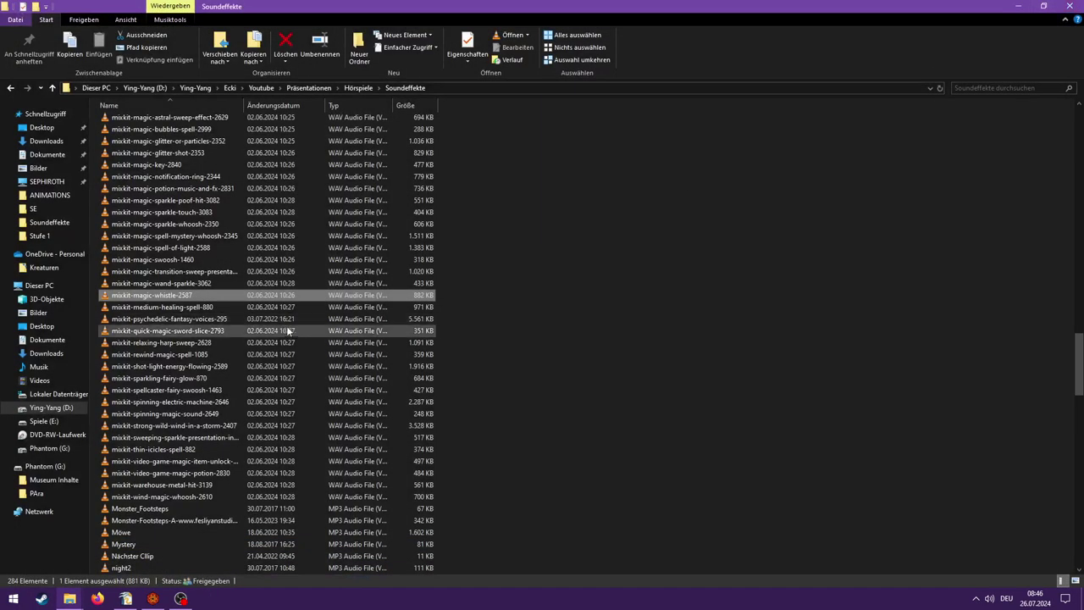
- Play mixkit-arcane-chain-spell-879 from the mixkit magic sounds to audition it, and close the player
scroll(189, 343, up, 15)
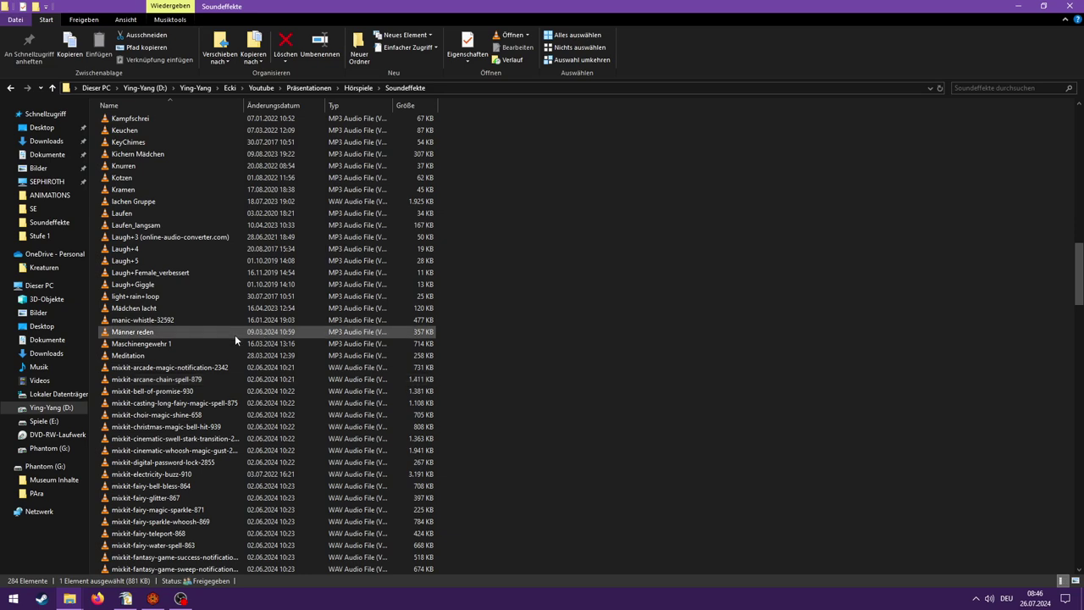
scroll(237, 330, down, 2)
mouse_move(243, 310)
scroll(243, 309, down, 1)
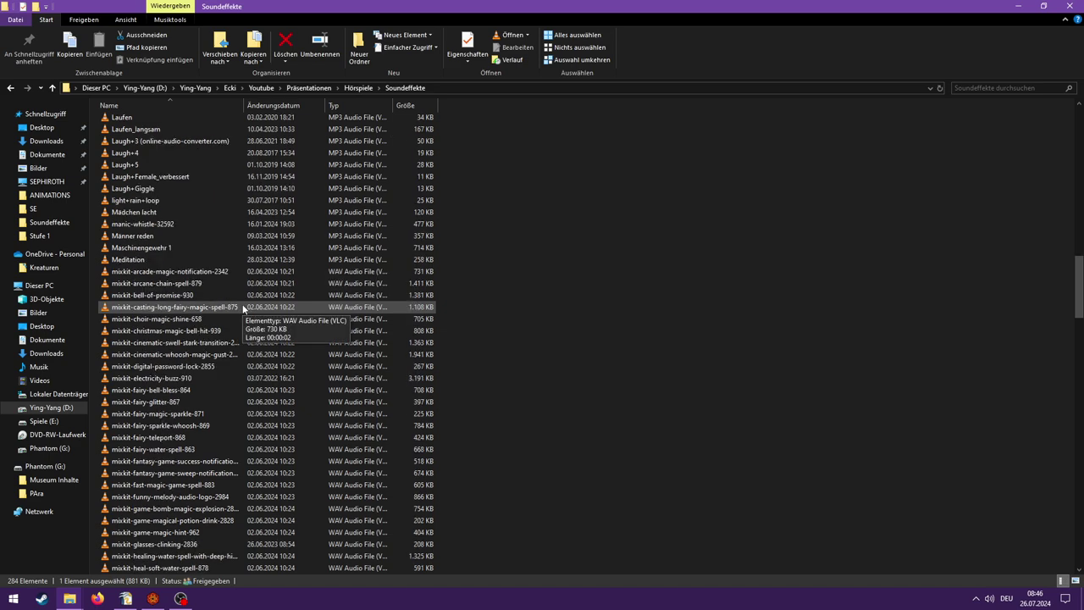
double_click(236, 288)
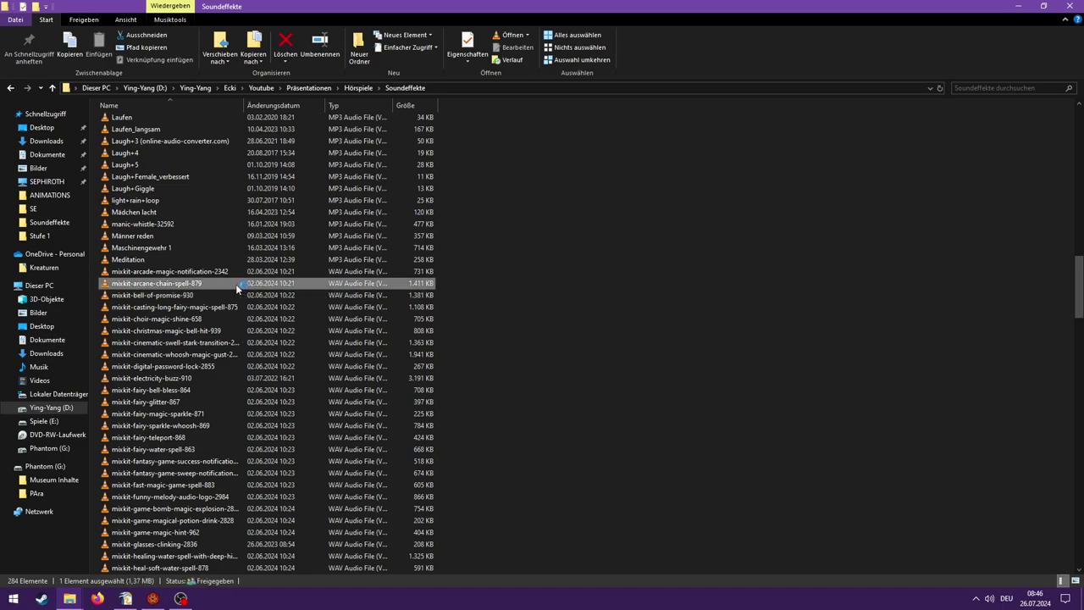
key(ctrl+q)
- Audition the mixkit cinematic-swell-stark-transition and cinematic-whoosh-magic-gust-2343 sounds, closing the player after each
scroll(348, 283, down, 1)
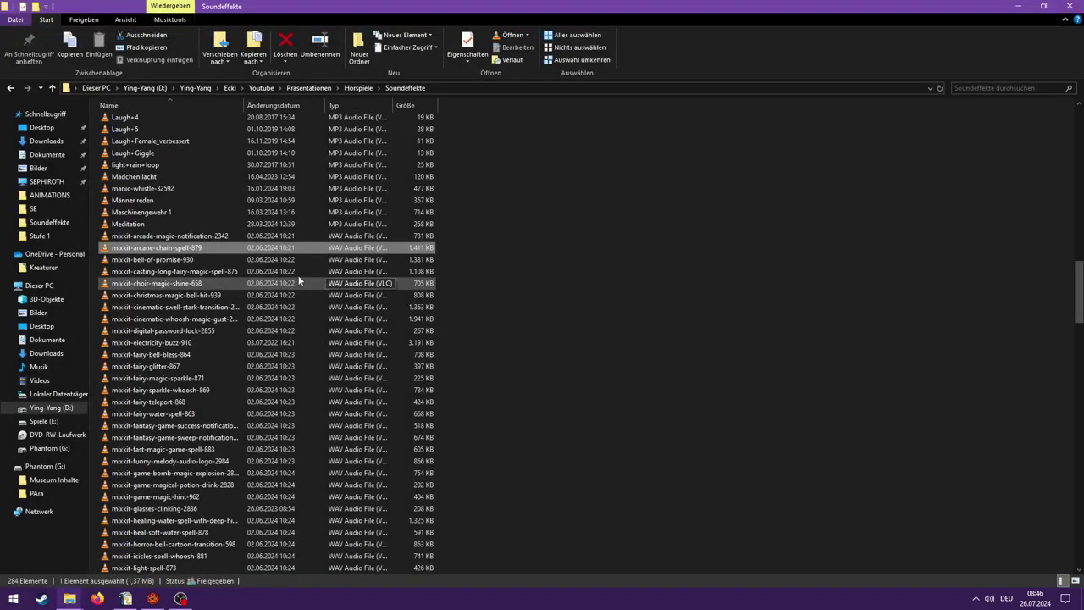
double_click(224, 305)
key(ctrl+q)
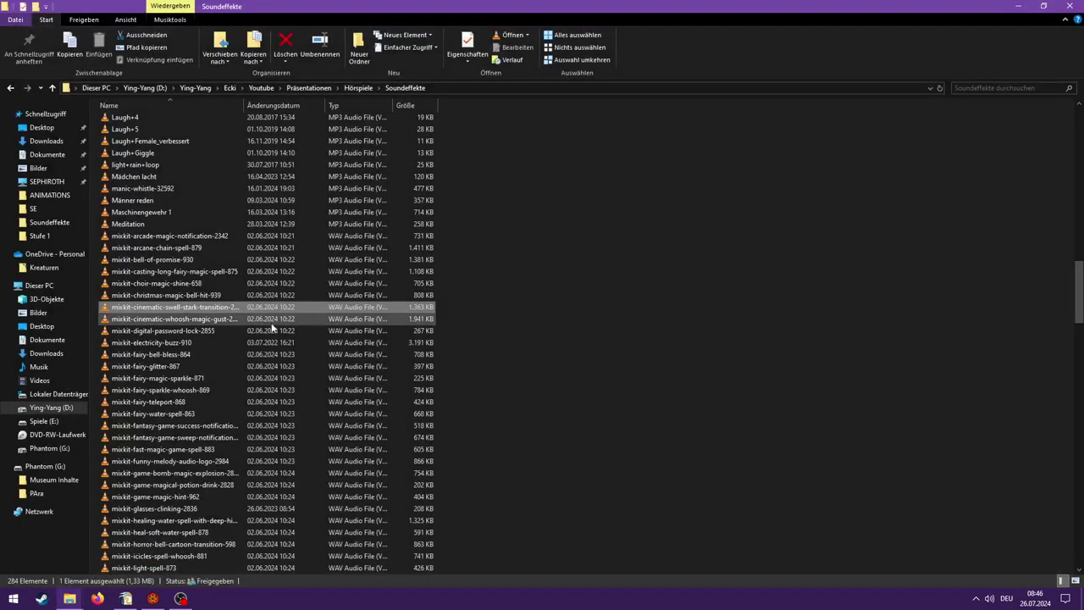
double_click(257, 321)
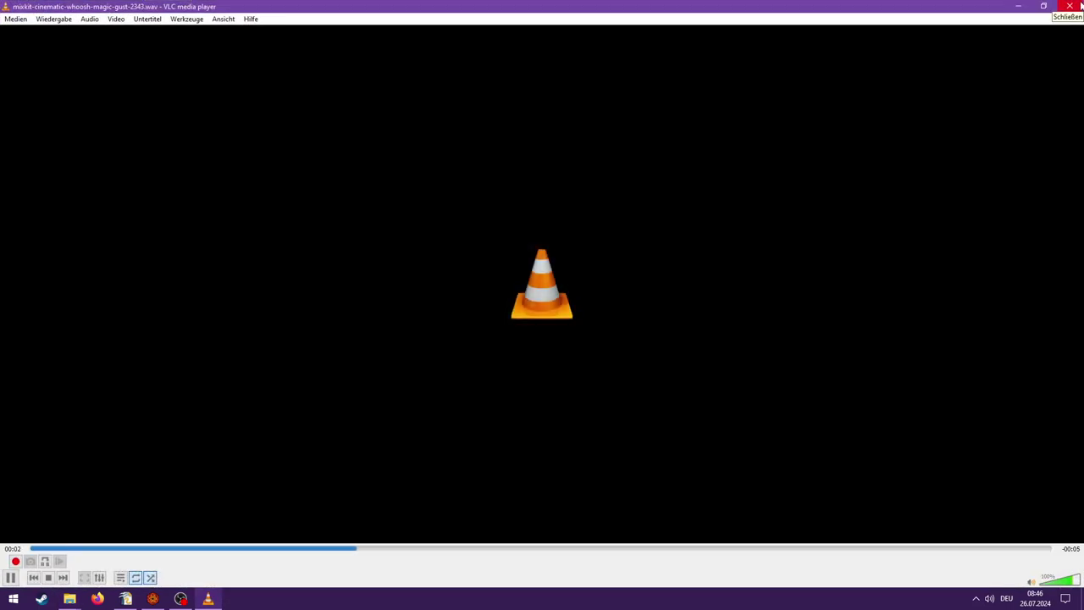
click(1081, 5)
- Listen to mixkit-fast-magic-game-spell-883 as a candidate spell sound and close the player
scroll(236, 321, down, 1)
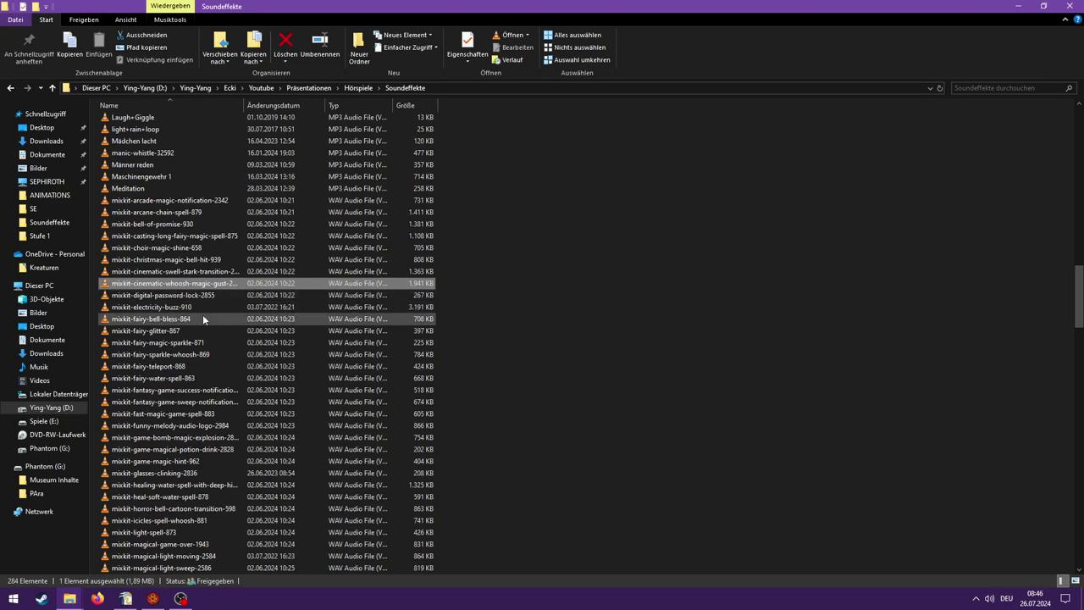
scroll(200, 322, down, 2)
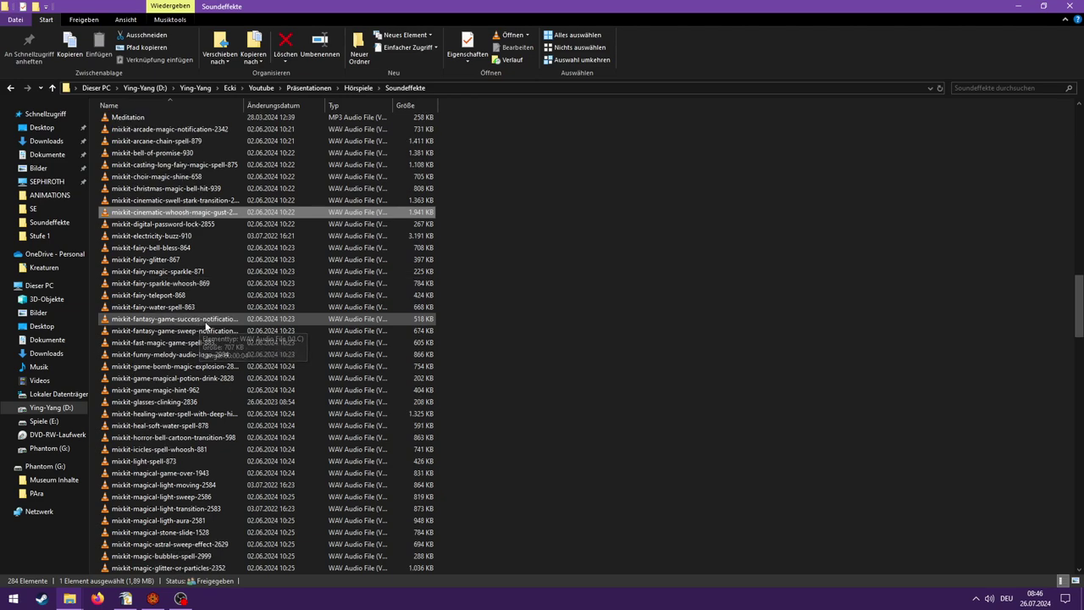
double_click(212, 343)
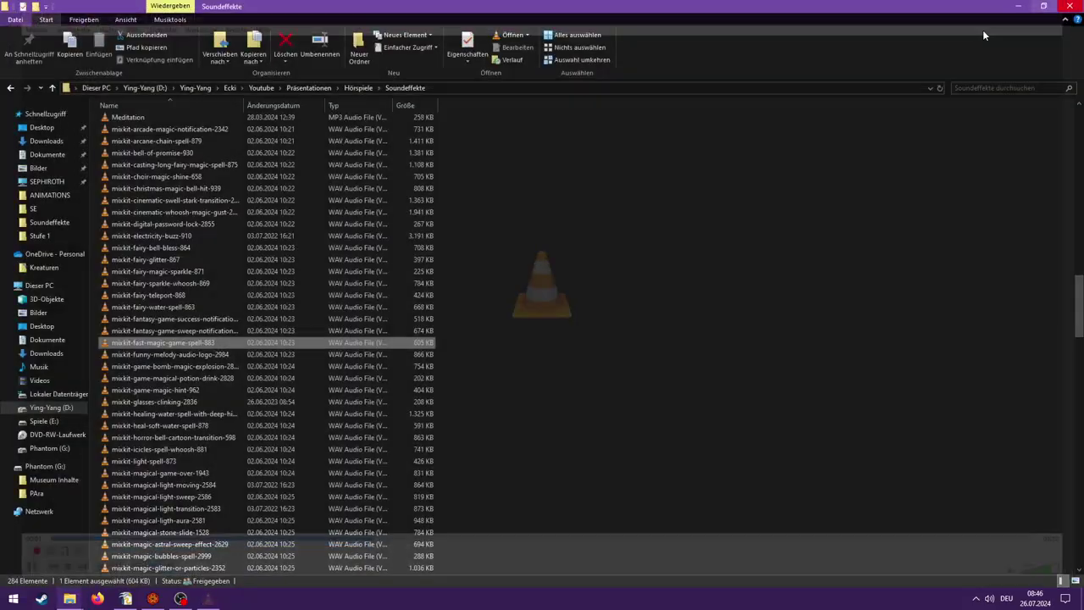
click(1074, 7)
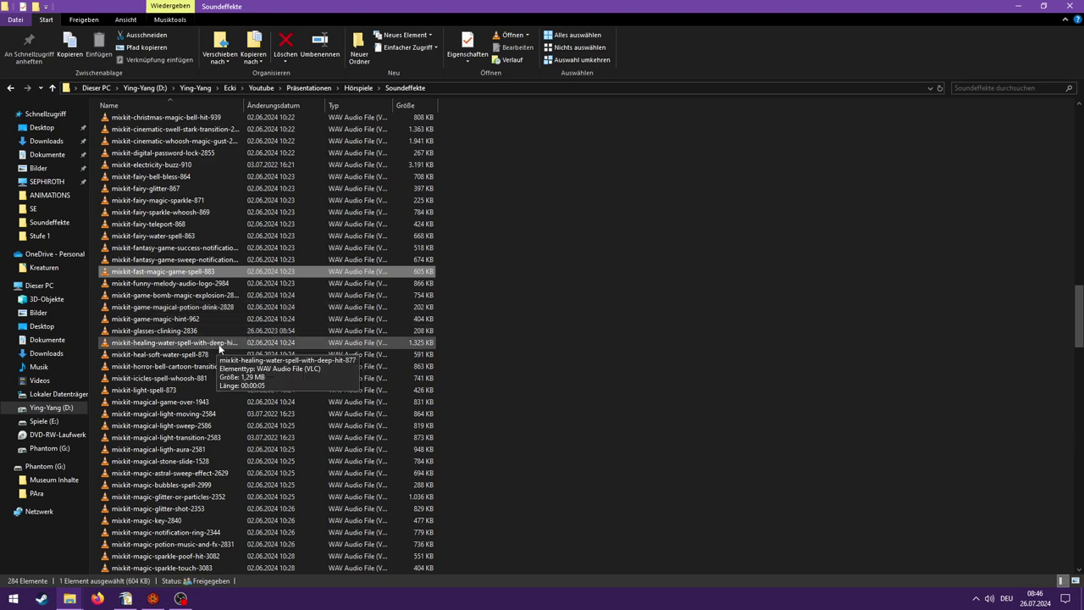
- Audition mixkit-horror-bell-cartoon-transition-598 and mixkit-light-spell-873, closing the player after each sound
scroll(219, 341, down, 1)
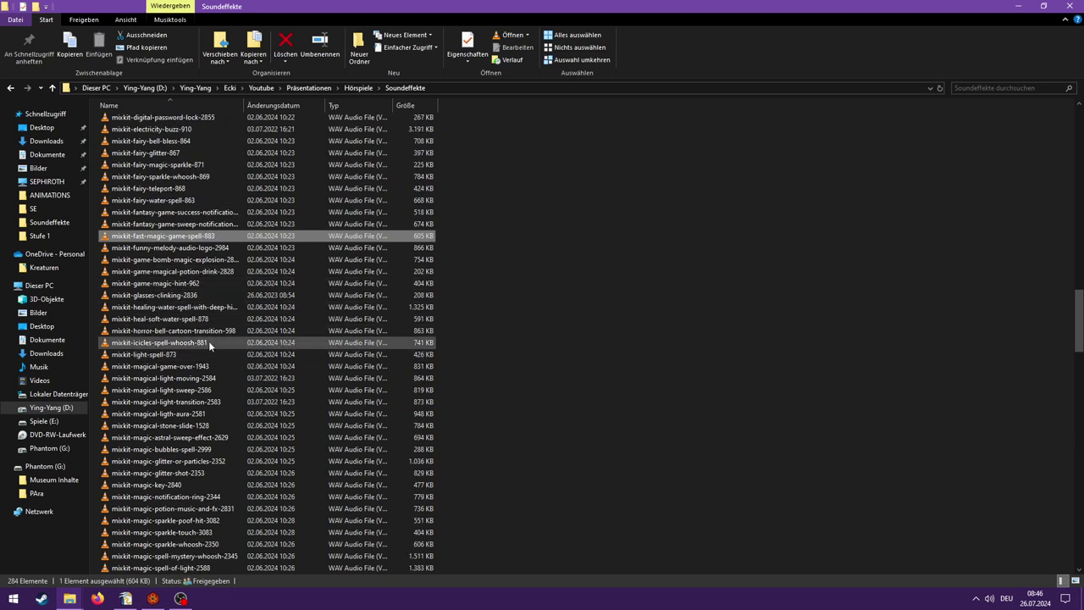
double_click(214, 334)
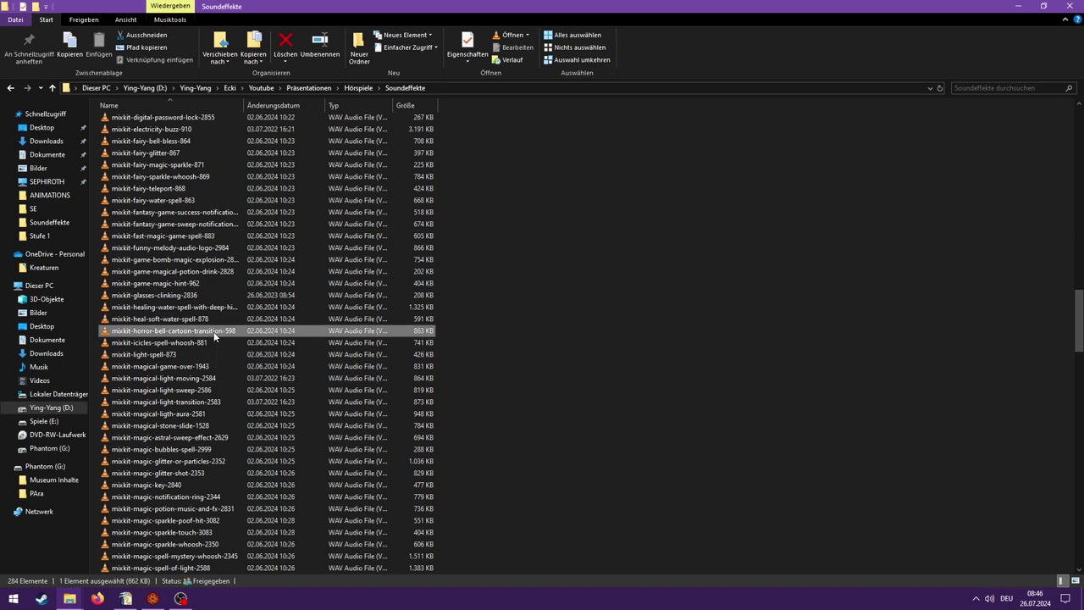
click(1081, 7)
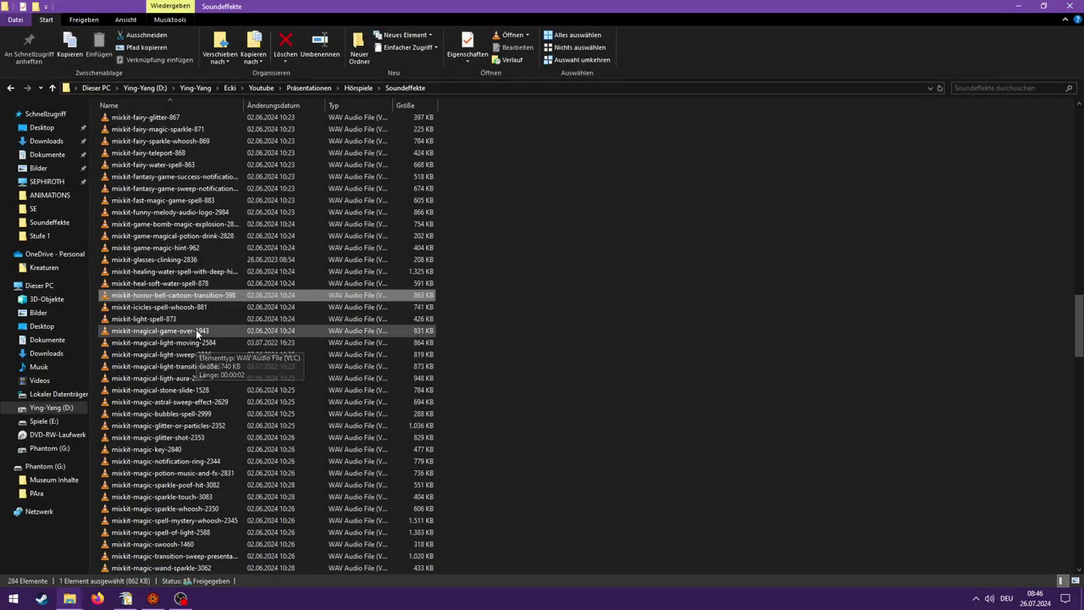
double_click(214, 316)
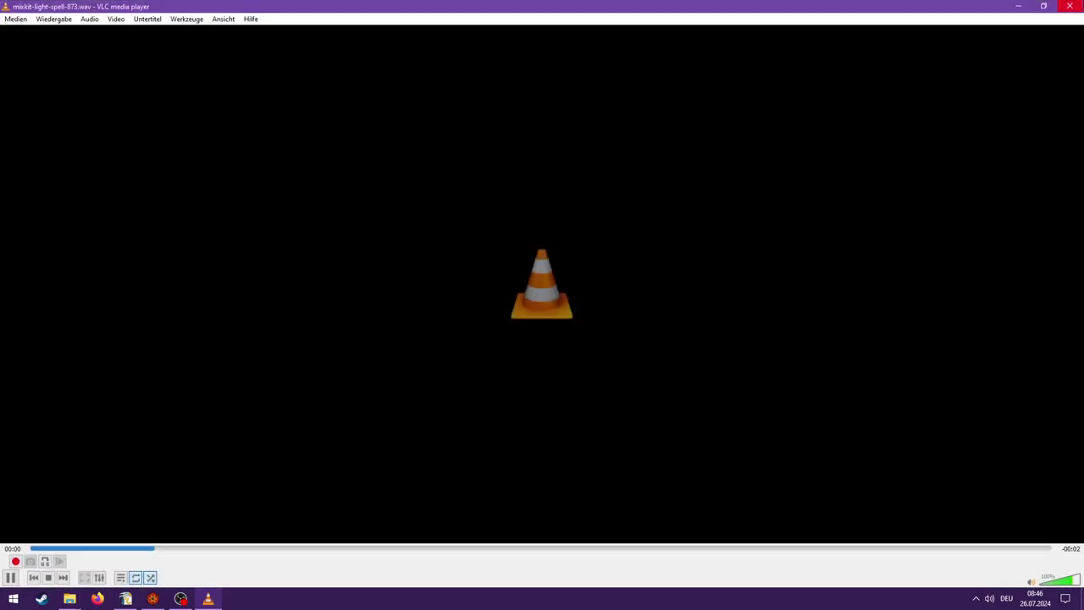
key(alt+F4)
- Listen to mixkit-magical-game-over-1943 and mixkit-magical-light-moving-2584, and close the player
double_click(224, 330)
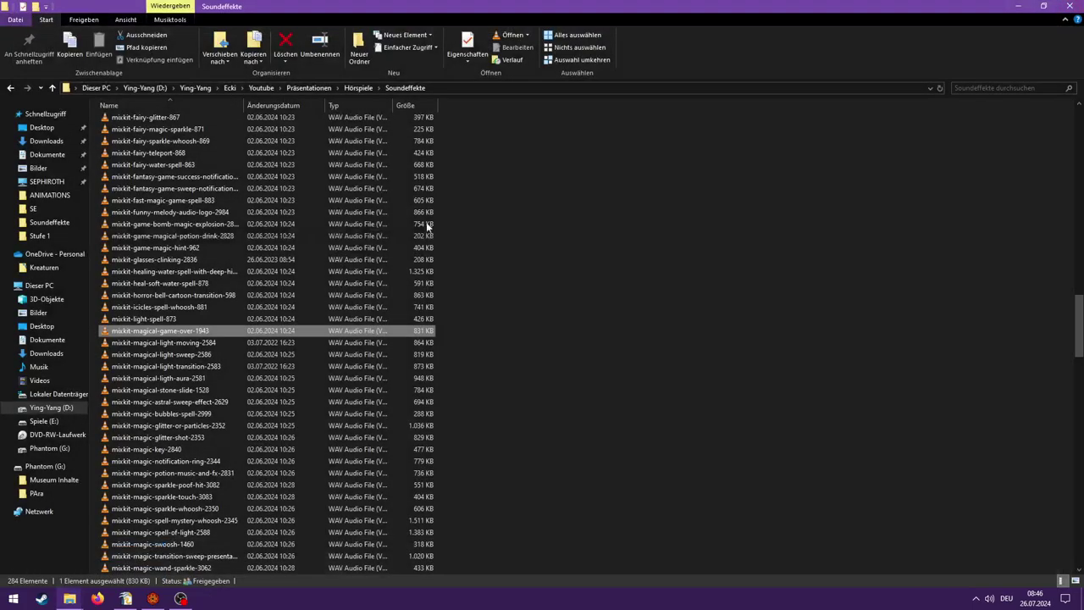
double_click(205, 343)
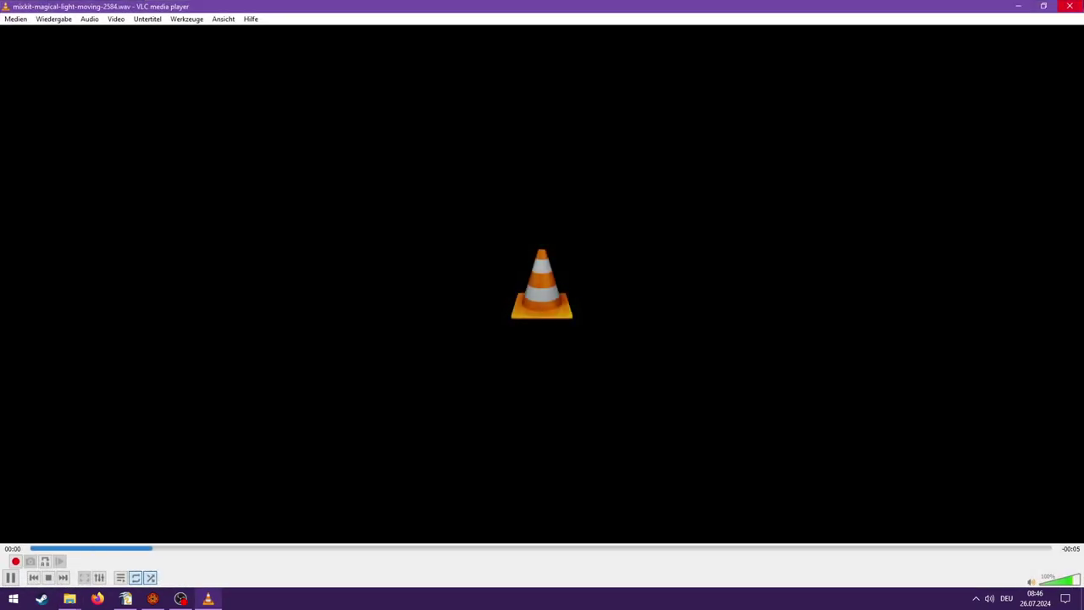
key(alt+F4)
- Play mixkit-magical-stone-slide-1528 twice to judge it as the spell sound, closing the player each time
scroll(254, 295, down, 2)
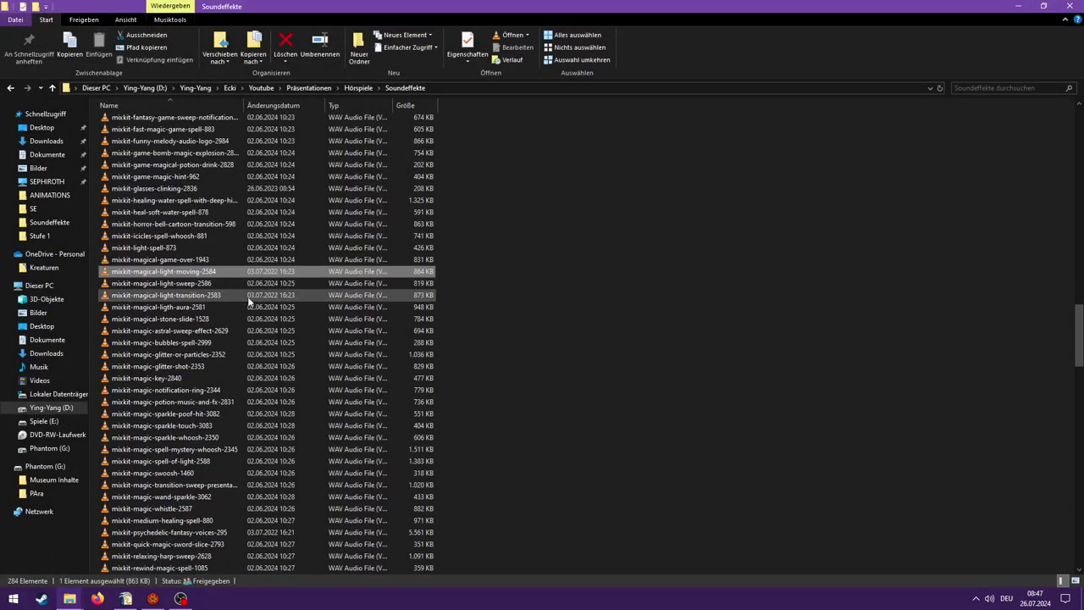
click(200, 320)
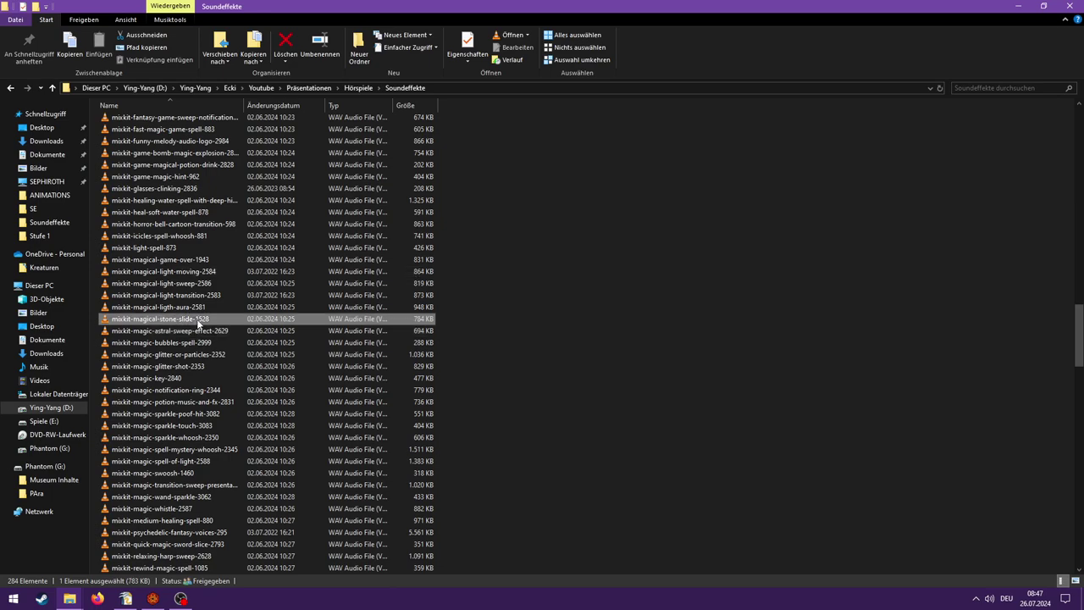
key(Return)
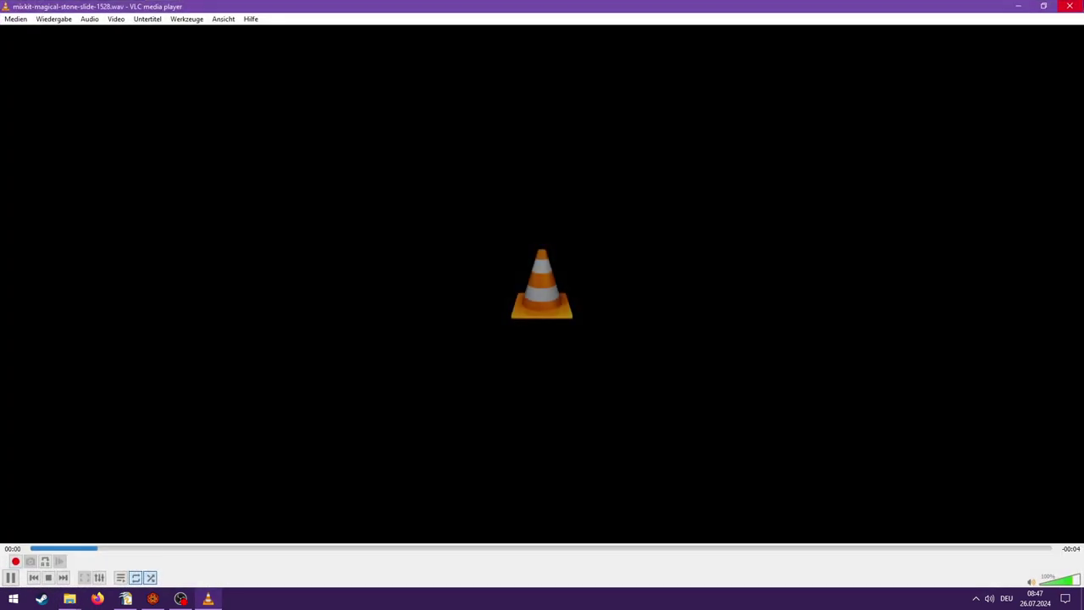
click(1081, 5)
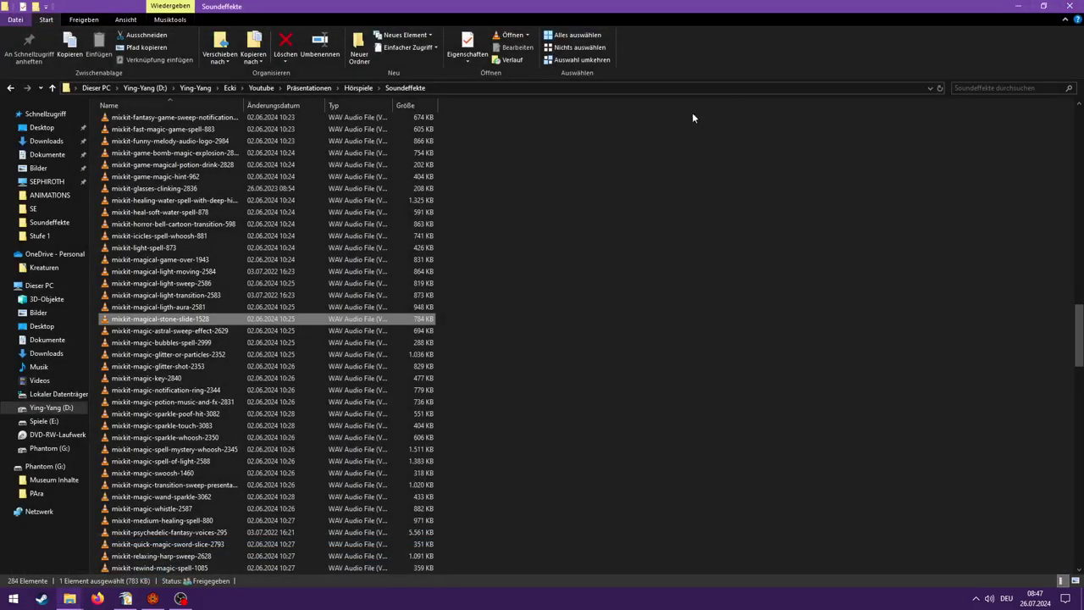
double_click(172, 321)
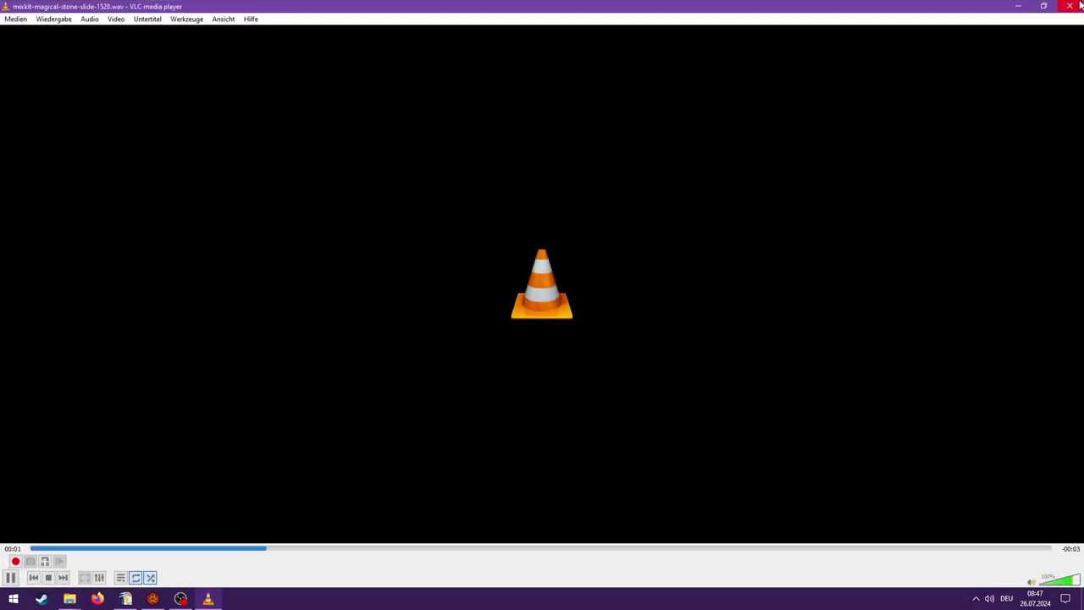
click(1081, 5)
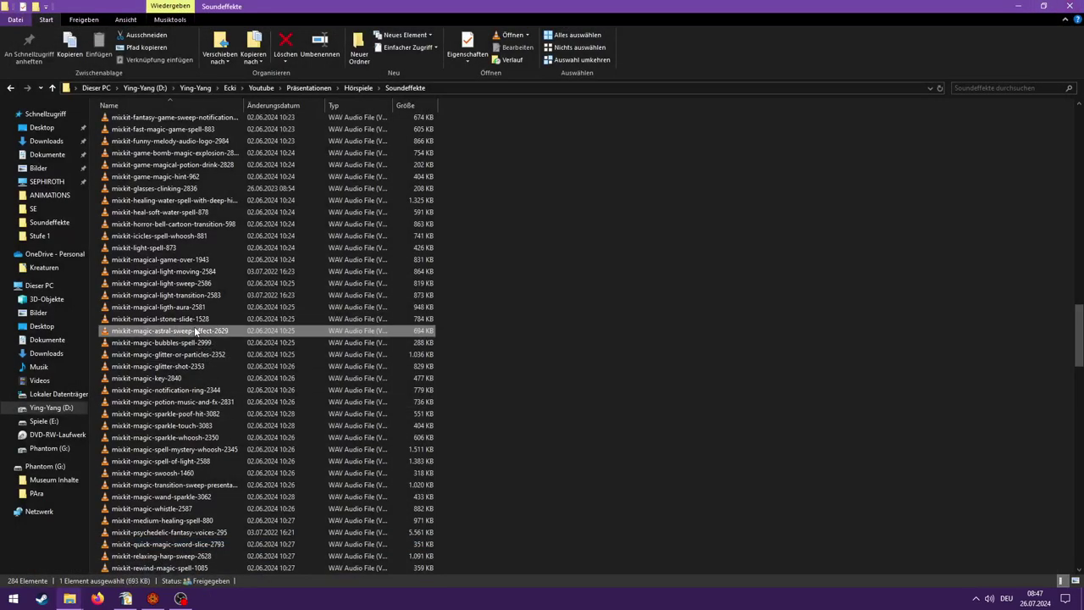
- Audition mixkit-magic-astral-sweep-effect-2629 and mixkit-magic-glitter-shot-2353, and close the player
double_click(196, 332)
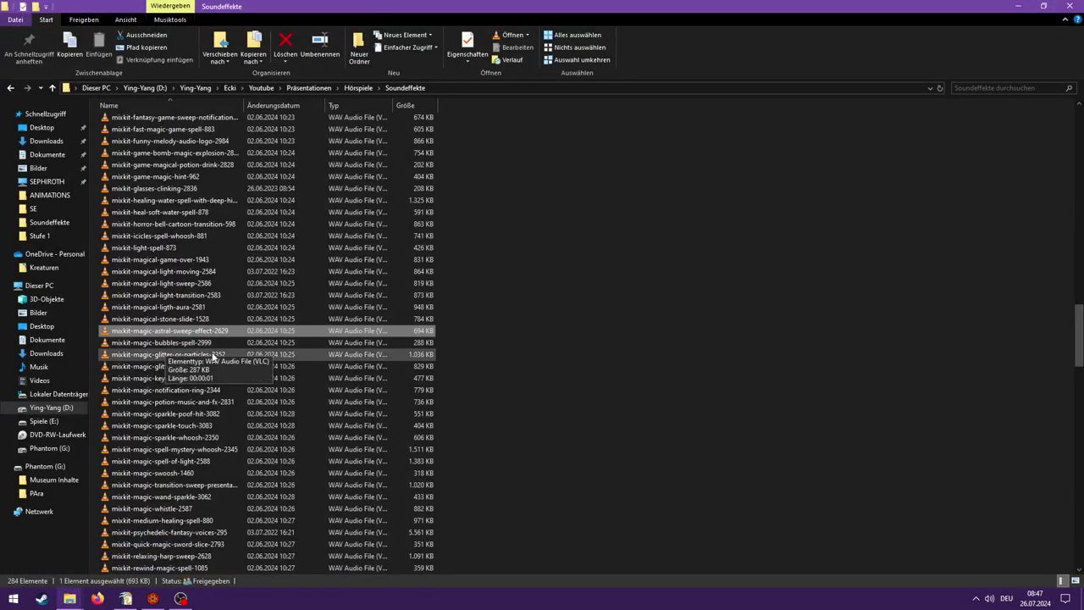
double_click(204, 367)
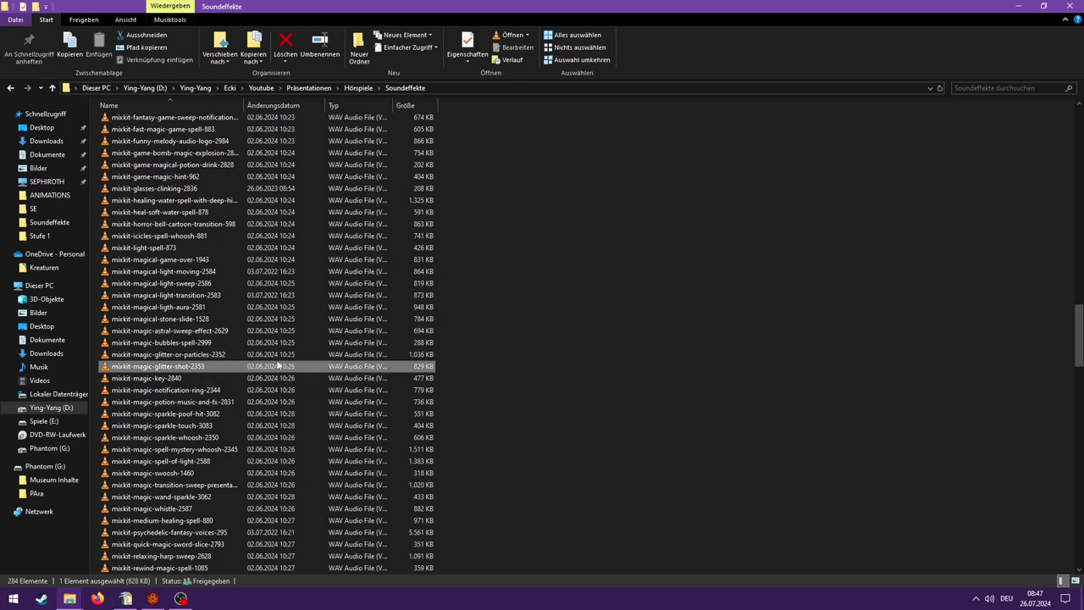
click(1072, 6)
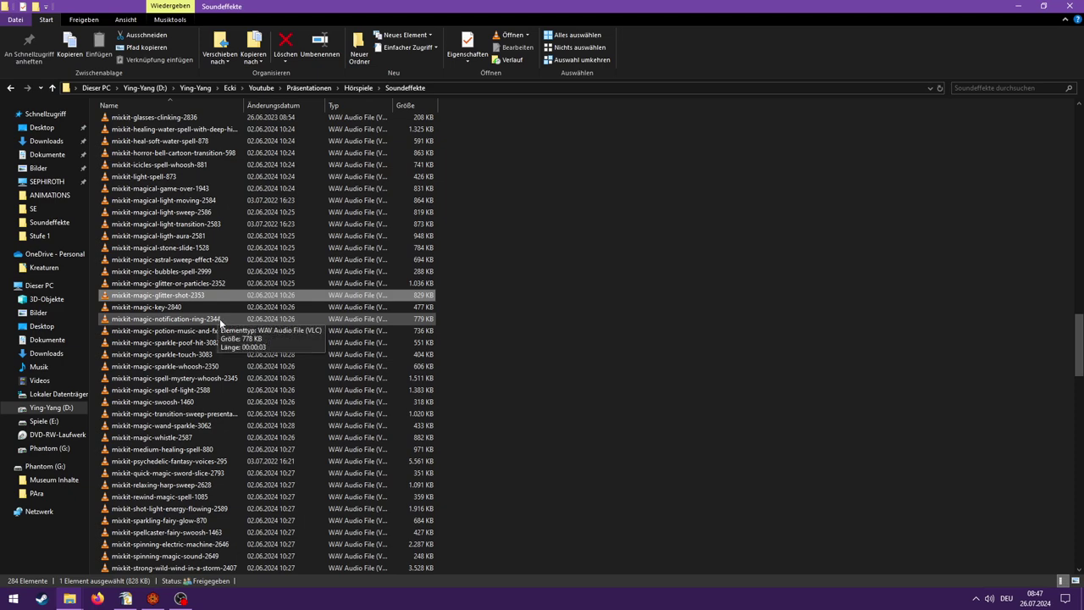
- Compare the three magic-sparkle sounds poof-hit-3082, touch-3083 and whoosh-2350 by playing each and closing the player
double_click(217, 344)
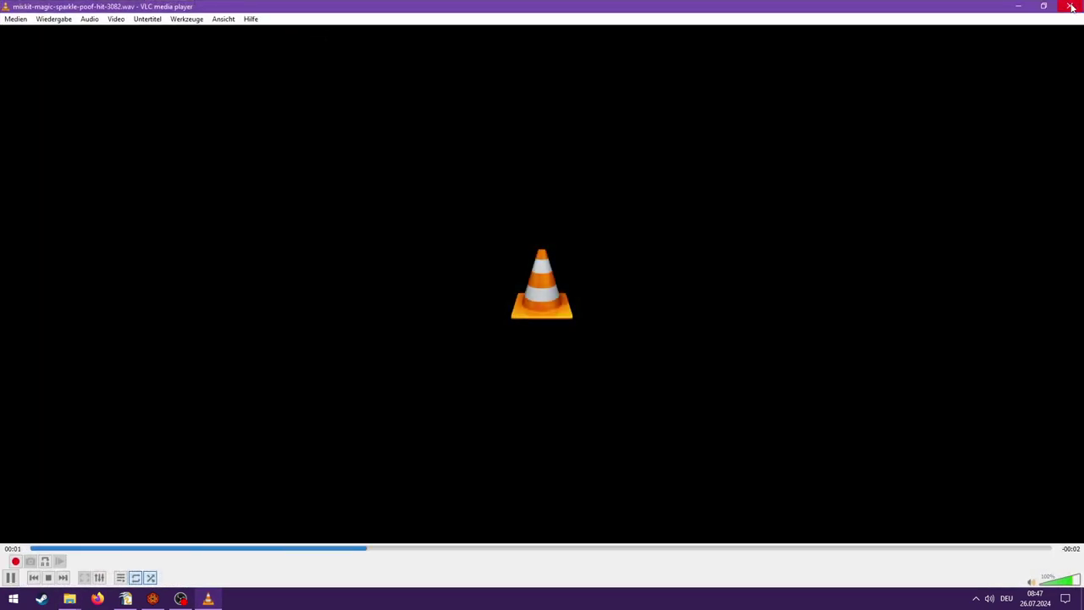
click(1071, 7)
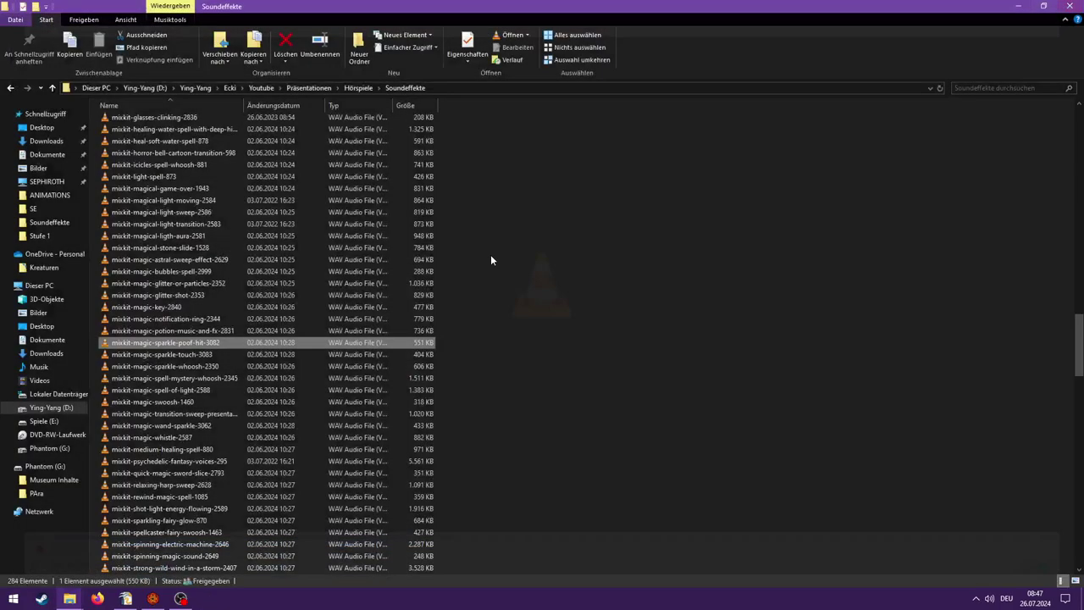
click(230, 351)
double_click(229, 350)
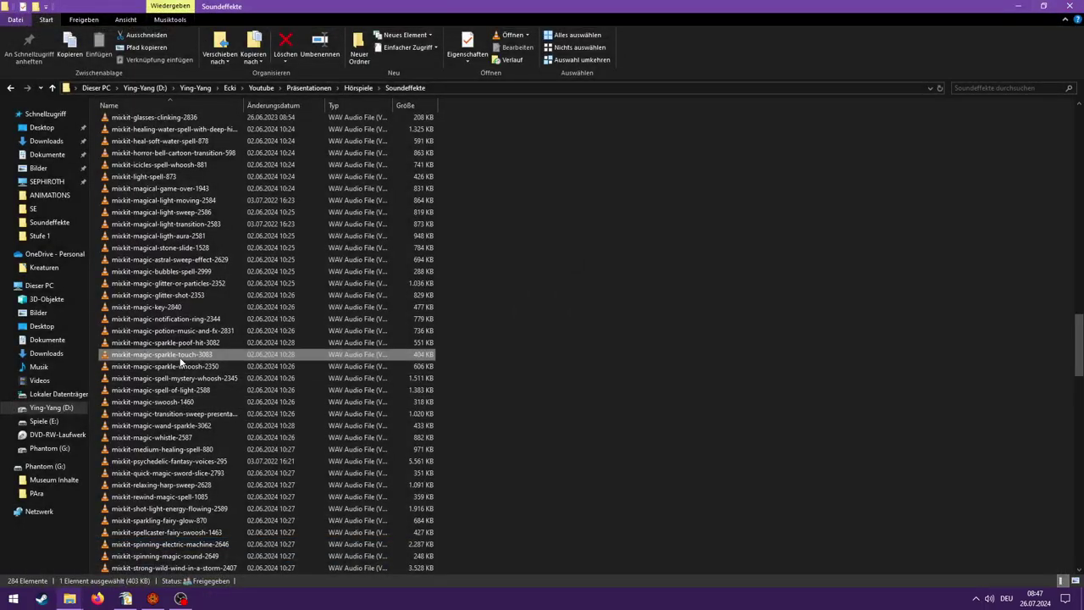
double_click(180, 364)
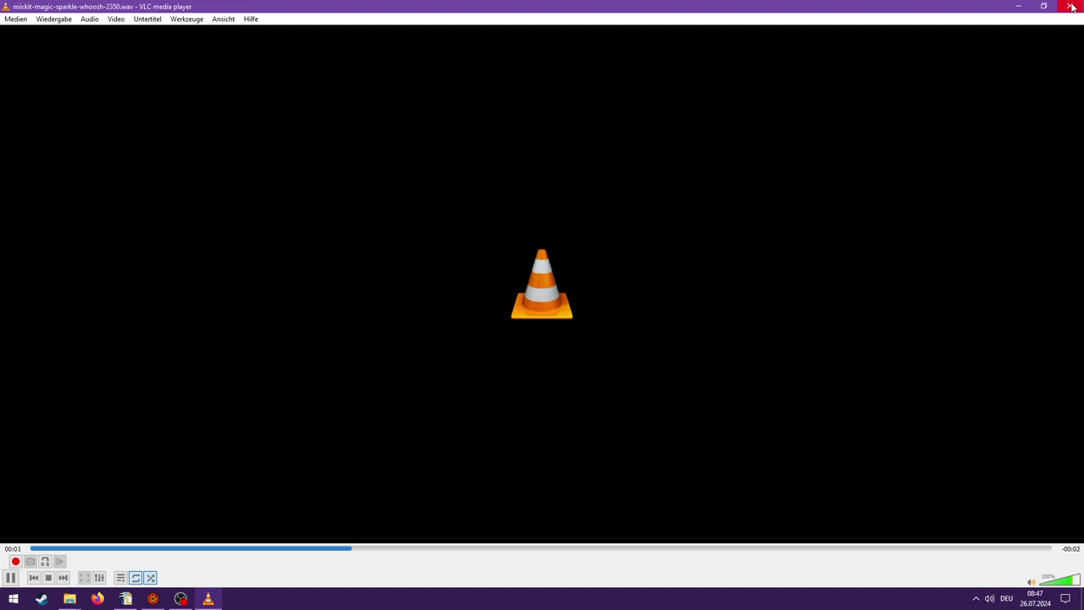
click(1072, 7)
- Play mixkit-magic-spell-mystery-whoosh-2345 twice as a candidate spell sound, closing the player each time
scroll(276, 328, down, 2)
double_click(216, 307)
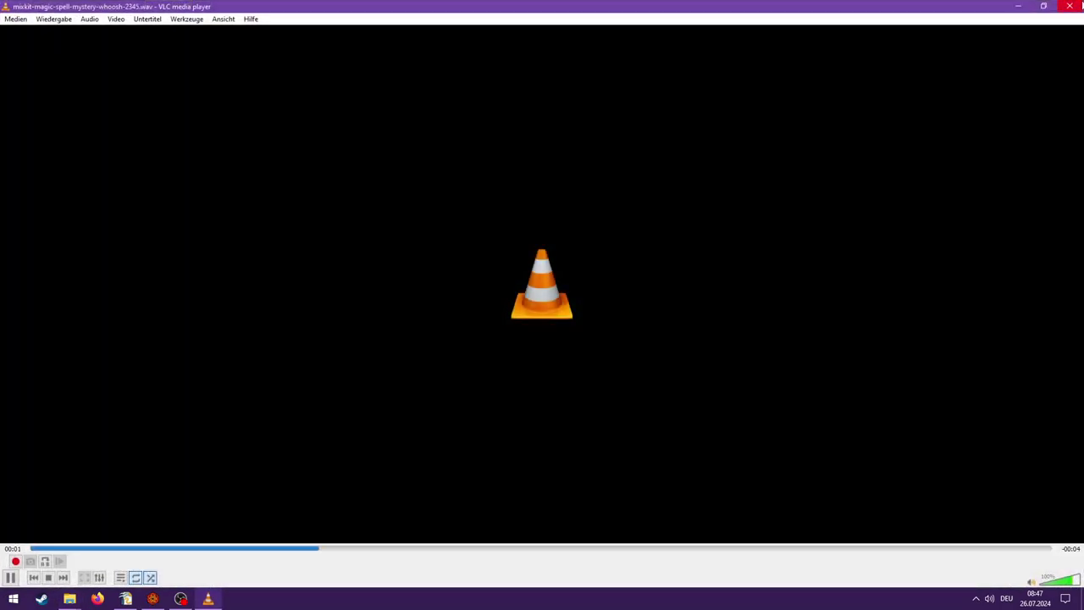
click(1075, 6)
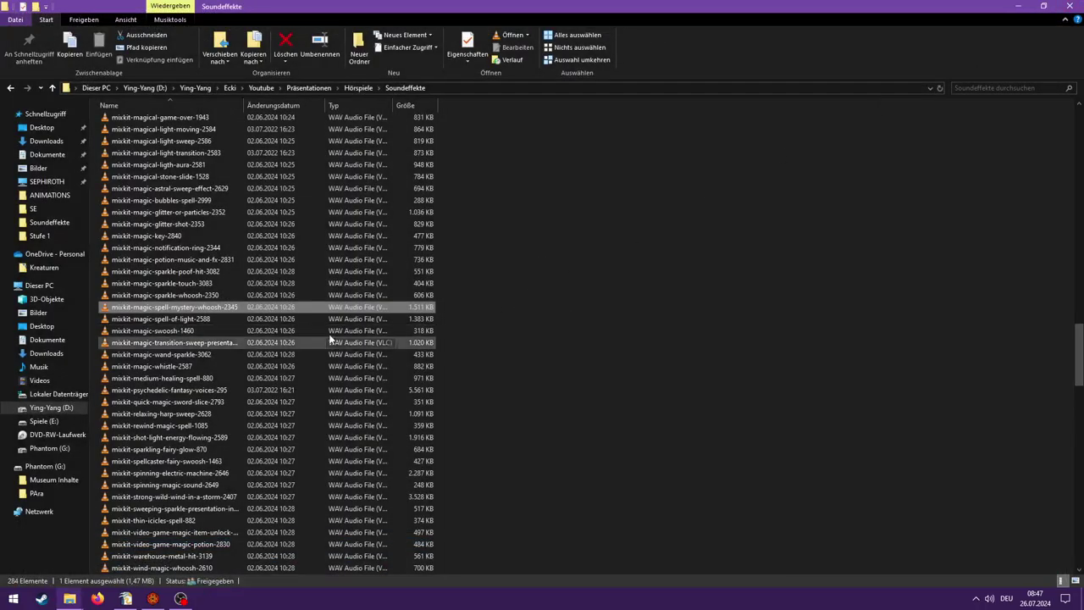
double_click(226, 310)
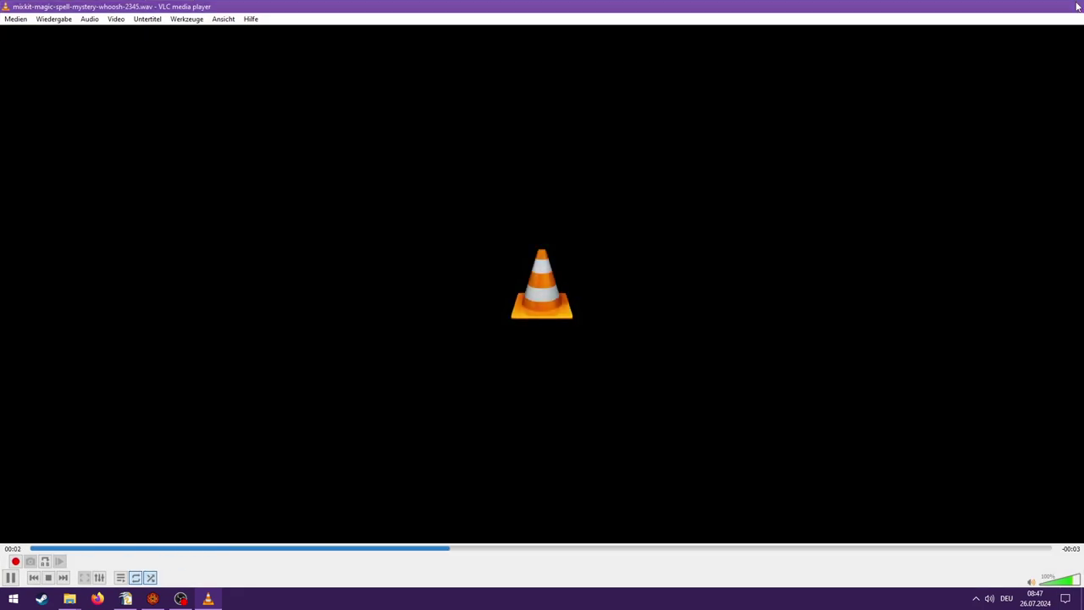
click(1074, 5)
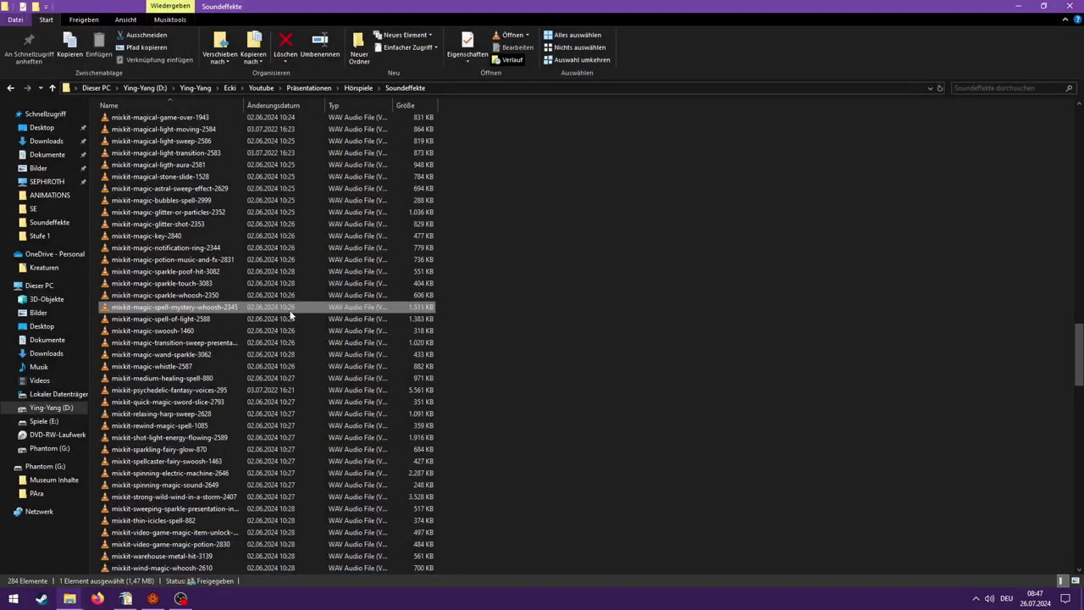
- Listen to the mixkit magic-swoosh-1460, magic-transition-sweep and magic-wand-sparkle-3062 sounds
click(192, 331)
key(Return)
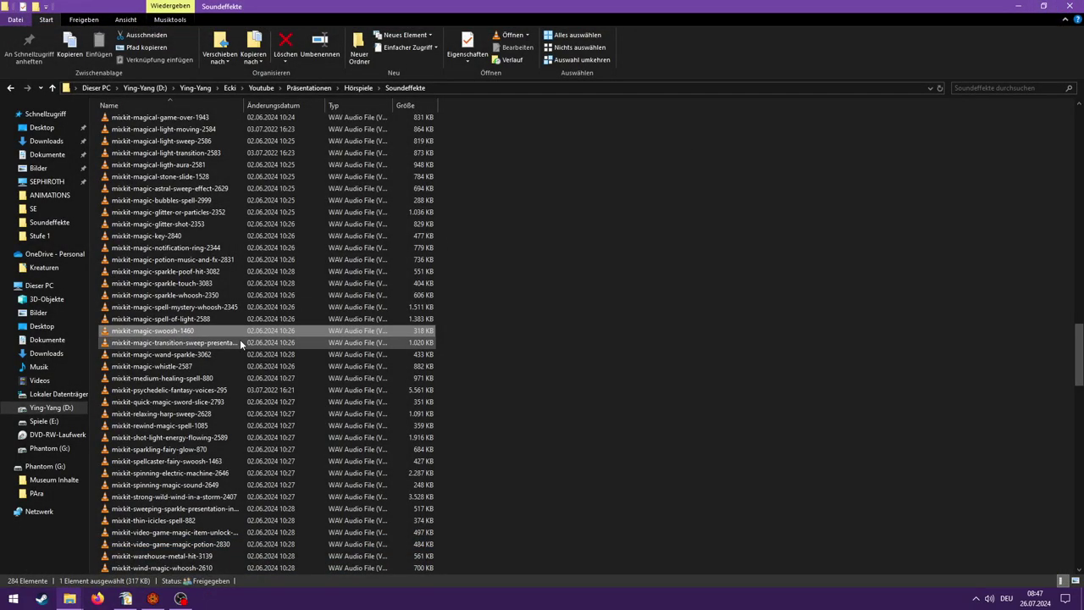
double_click(241, 343)
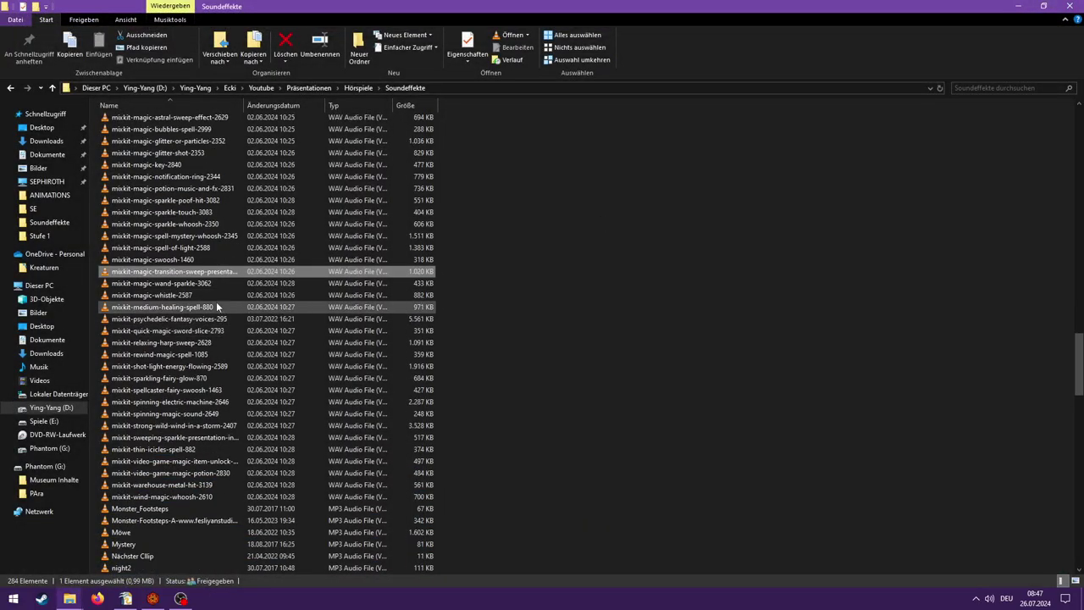
double_click(202, 285)
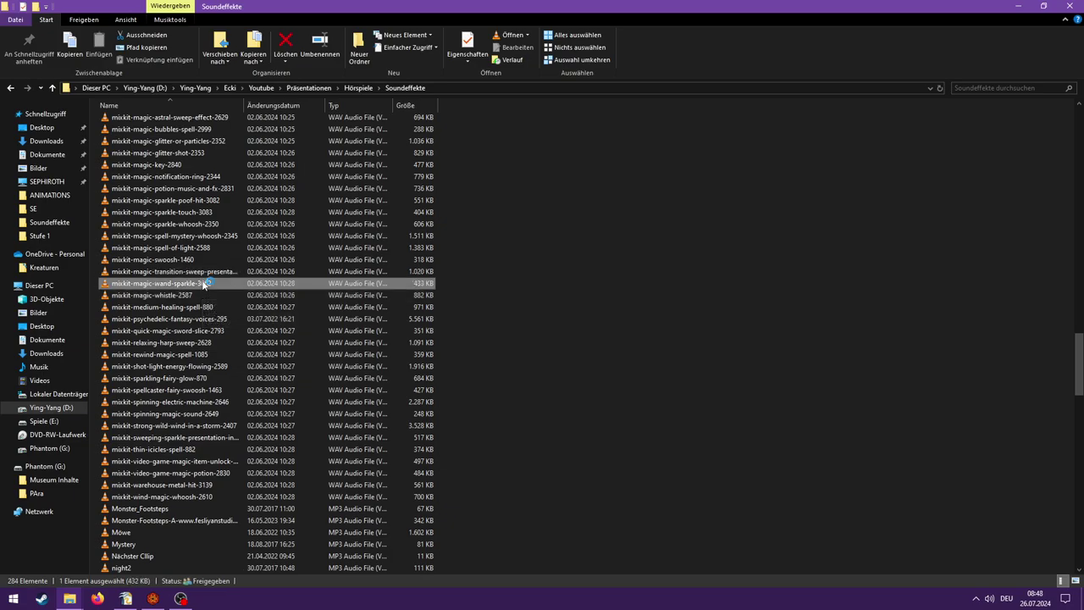
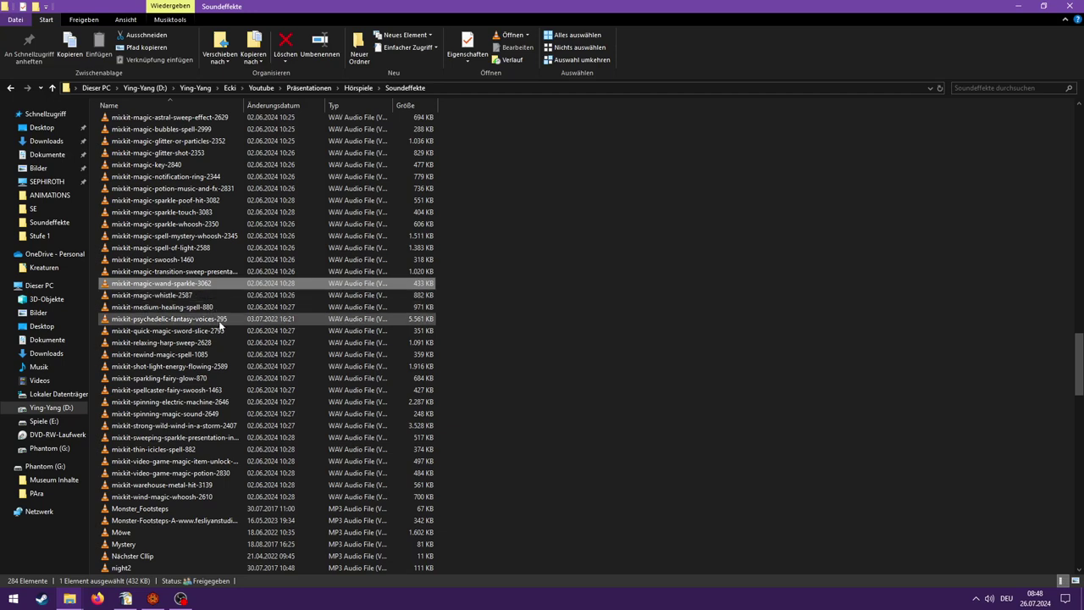
- Audition mixkit-shot-light-energy-flowing-2589 and mixkit-spinning-magic-sound-2649, closing the player after each
double_click(214, 366)
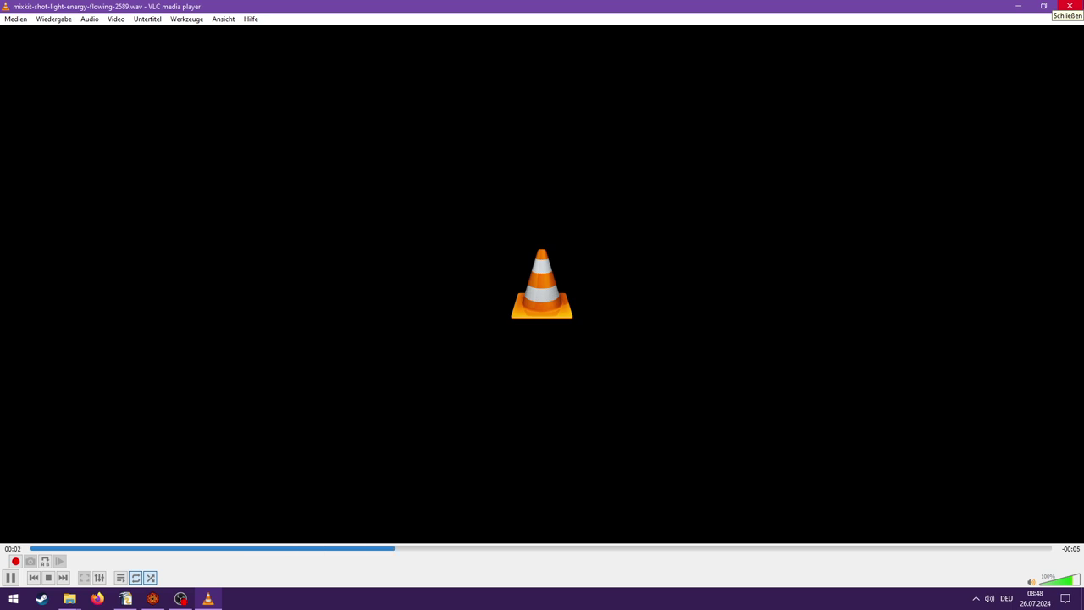
click(1070, 6)
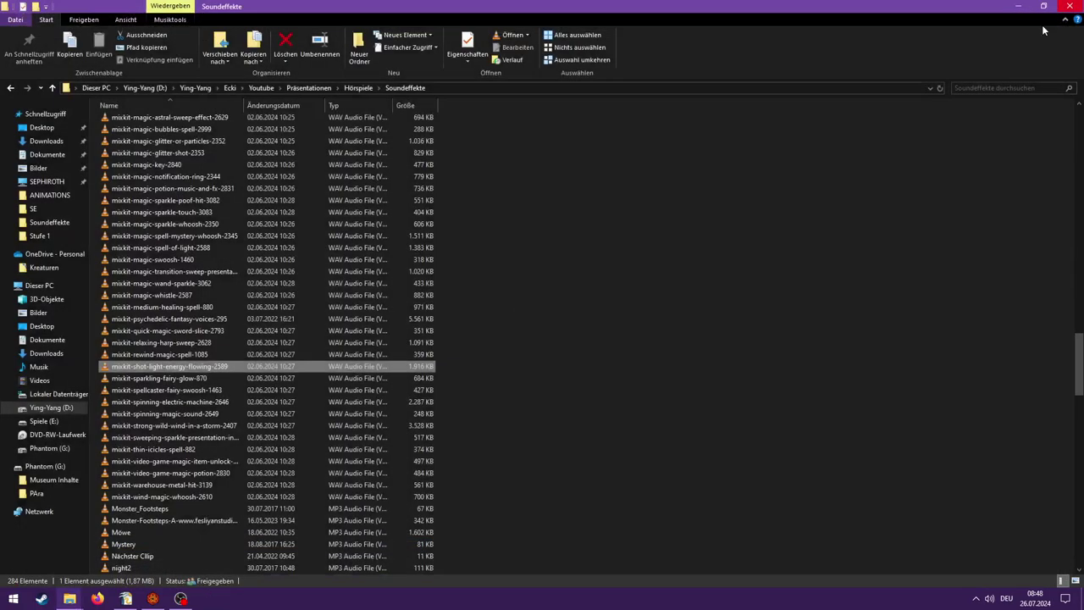
double_click(221, 416)
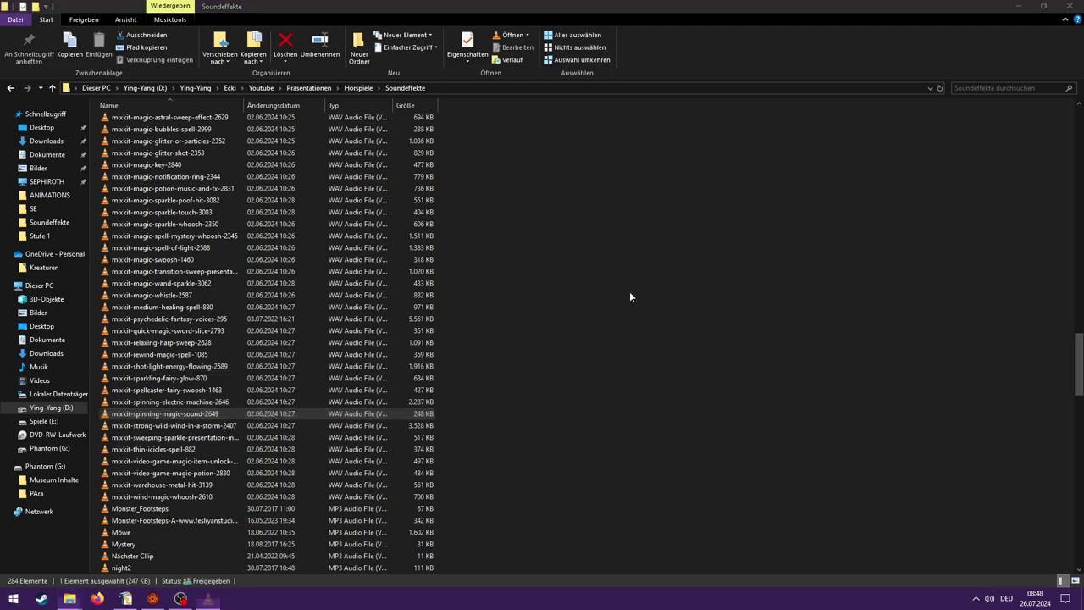
key(alt+F4)
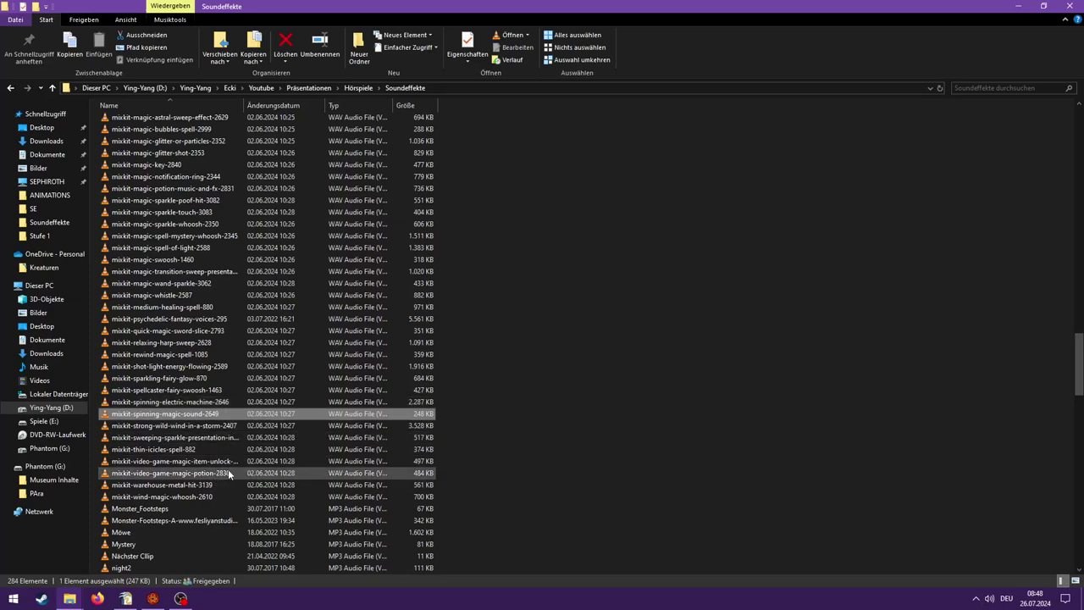
- Play mixkit-wind-magic-whoosh-2610, close the player, and look through the neighbouring sound files for other candidates
scroll(228, 468, down, 3)
click(213, 395)
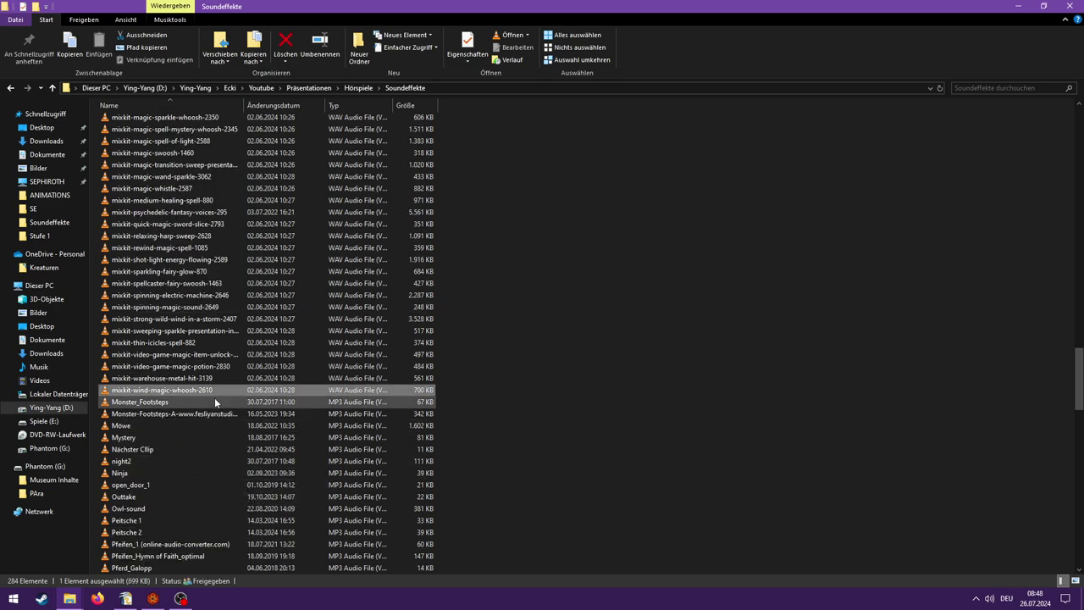
double_click(213, 395)
key(alt+F4)
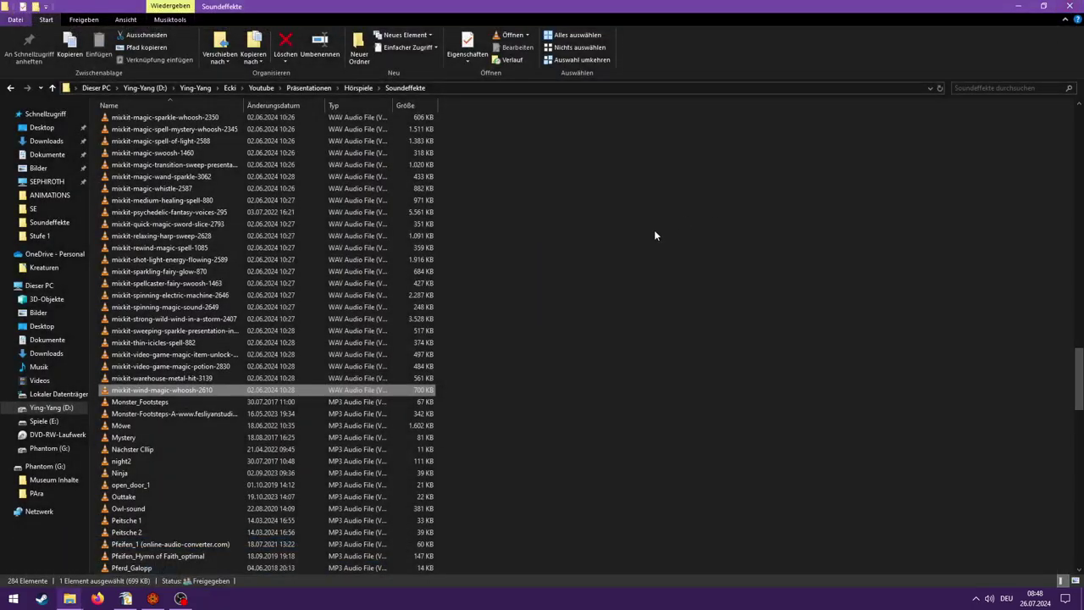
scroll(322, 399, down, 2)
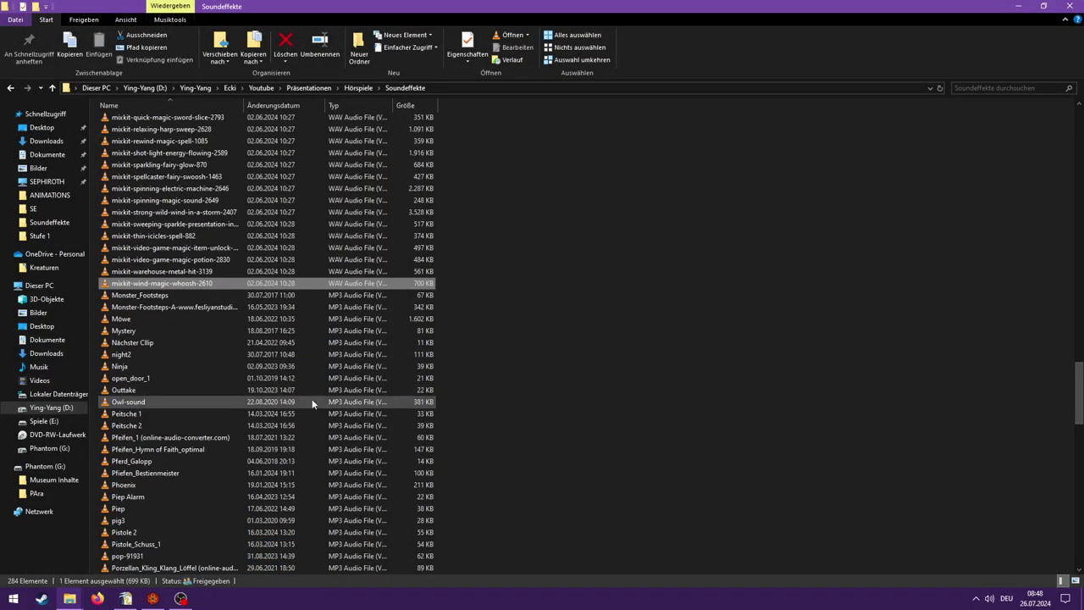
scroll(321, 145, up, 3)
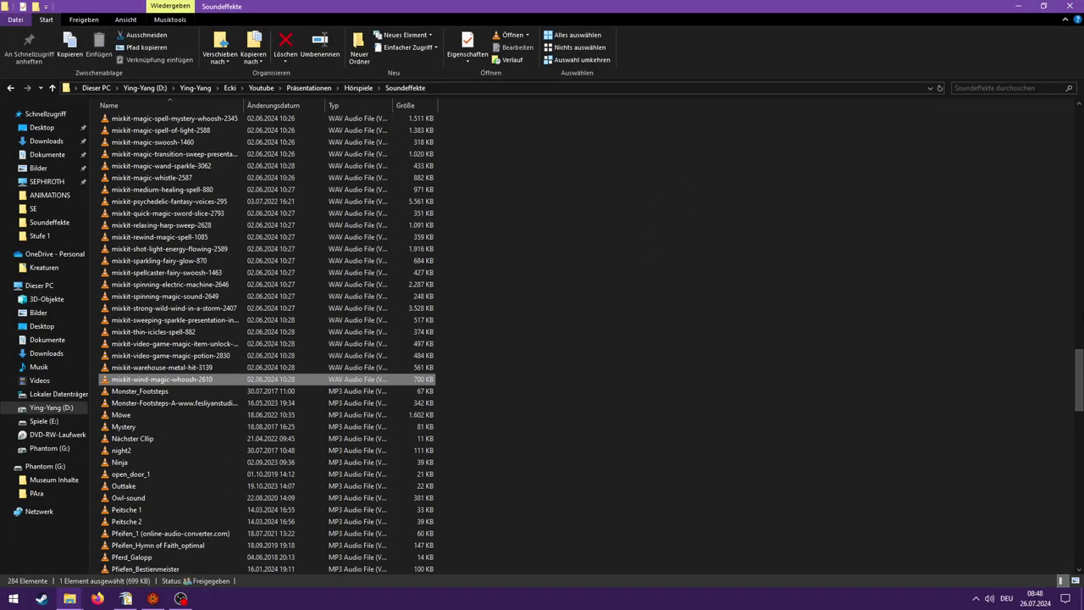
- Open the SE subfolder of Soundeffekte and listen to the Darkness1, Darkness2 and Darkness3 sounds
drag(1079, 359, 1079, 121)
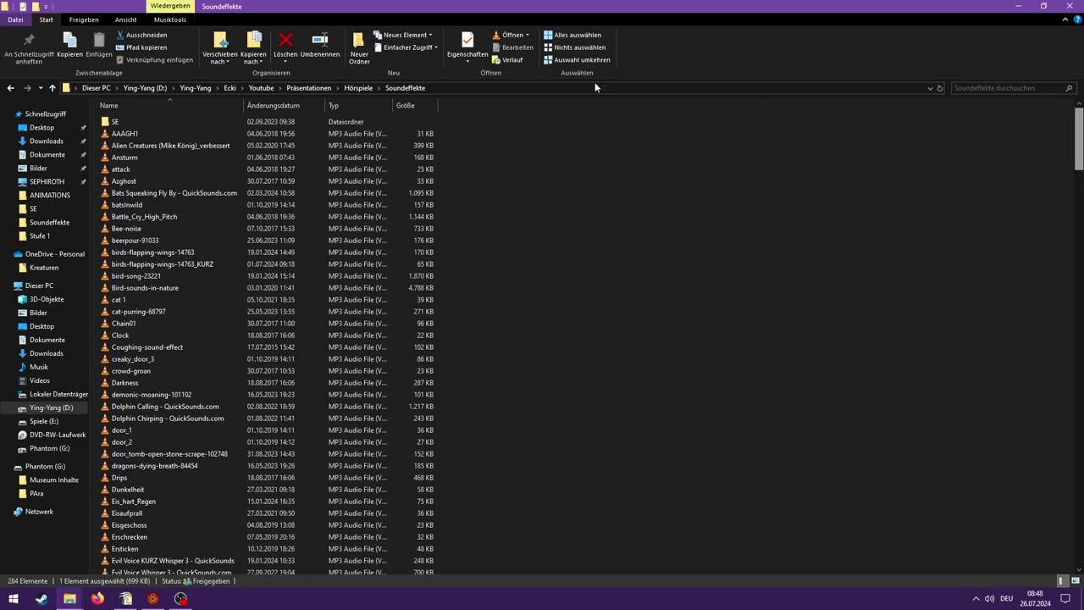
click(146, 120)
double_click(146, 123)
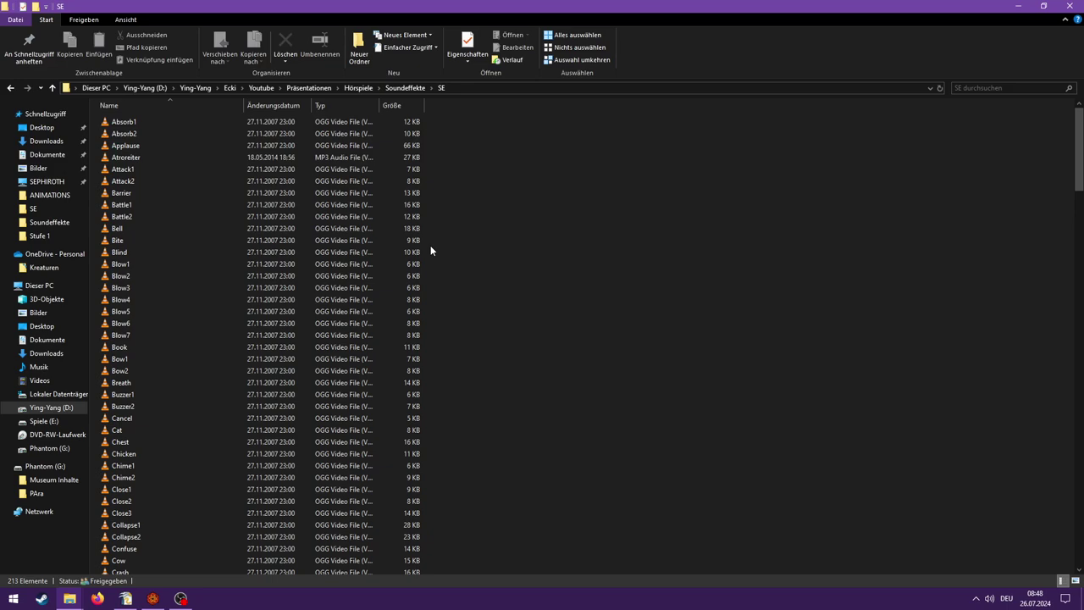
scroll(358, 341, down, 7)
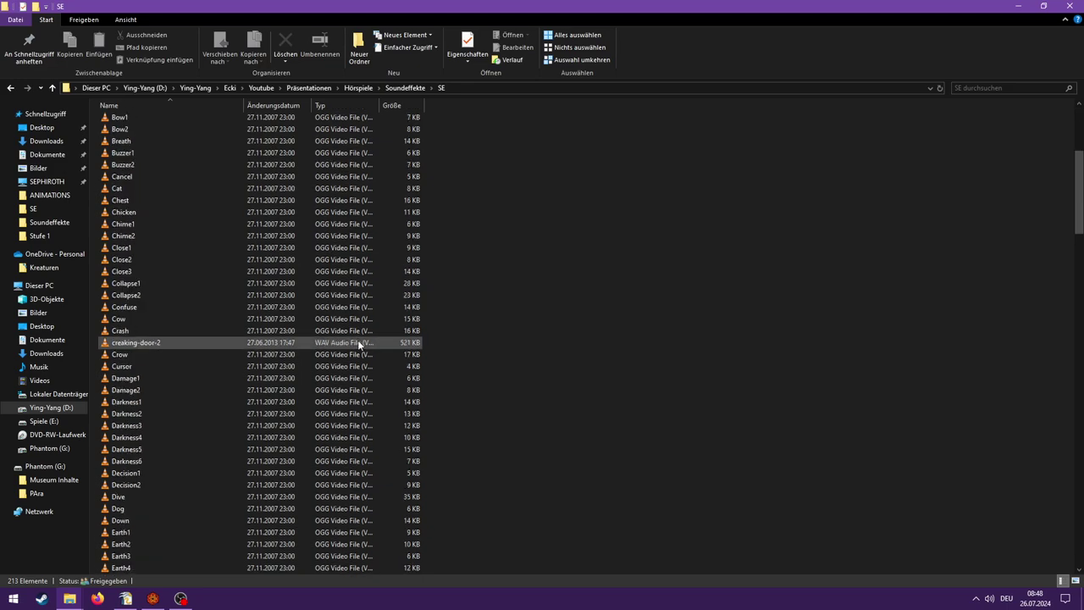
double_click(254, 404)
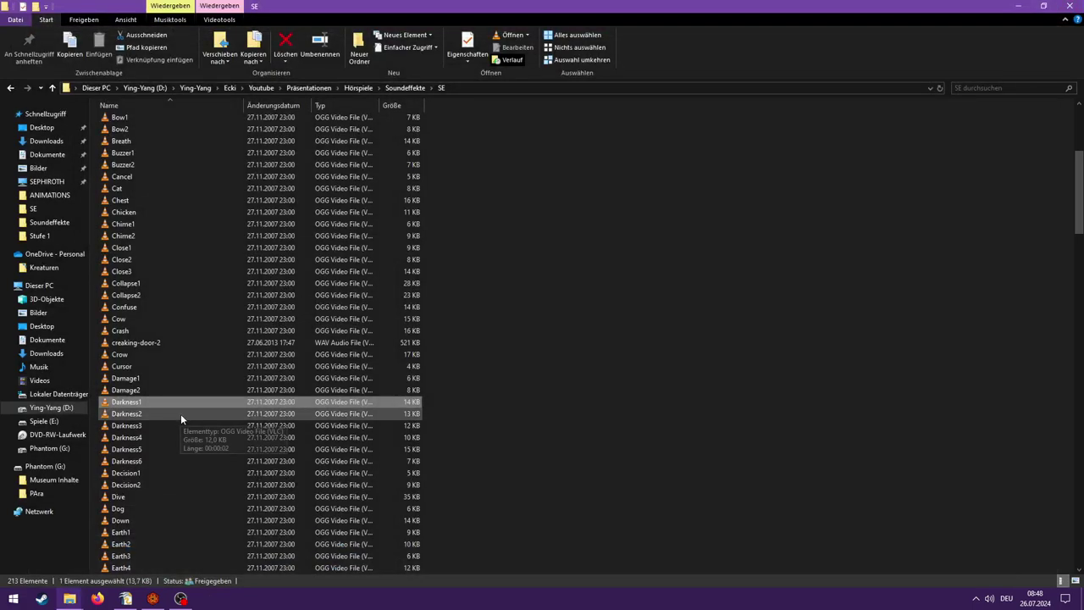
double_click(180, 414)
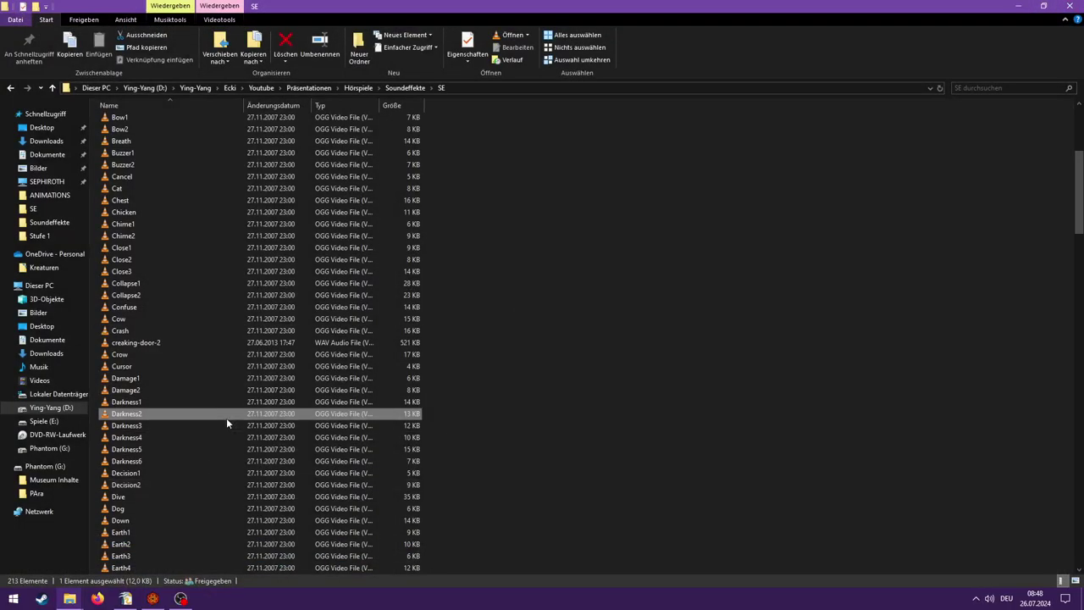
click(214, 427)
double_click(214, 427)
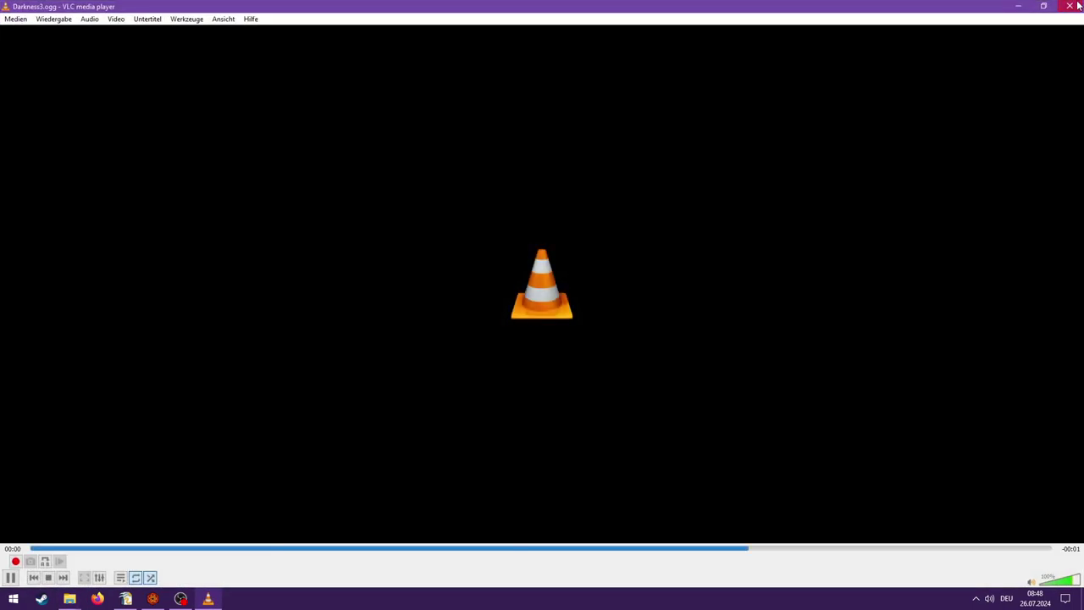
- Play Darkness4 twice and audition Darkness5 and Darkness6 as candidate spell sounds
click(219, 438)
double_click(218, 439)
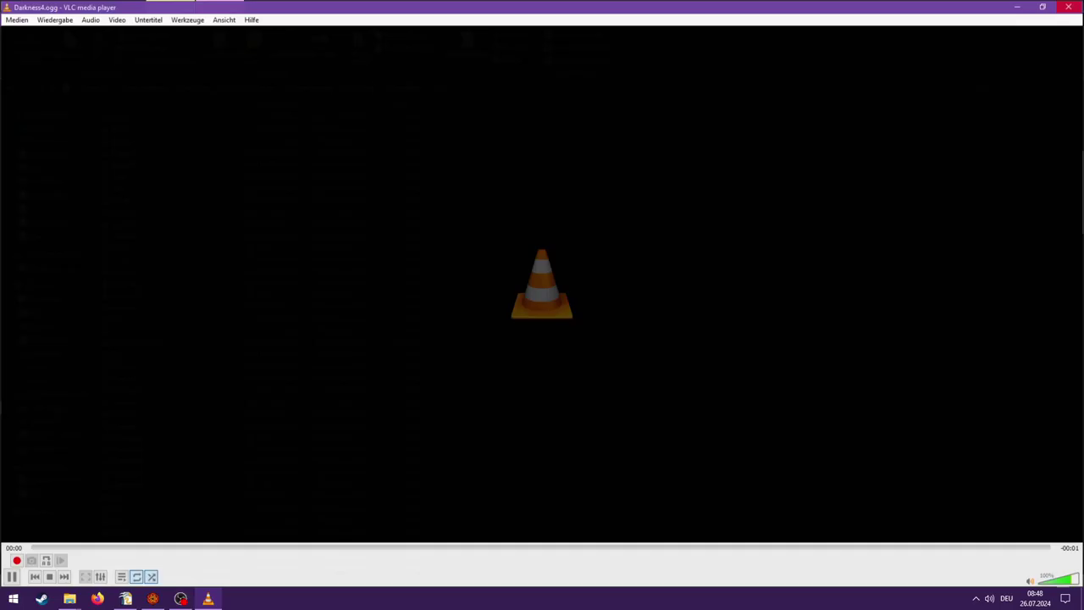
click(1074, 6)
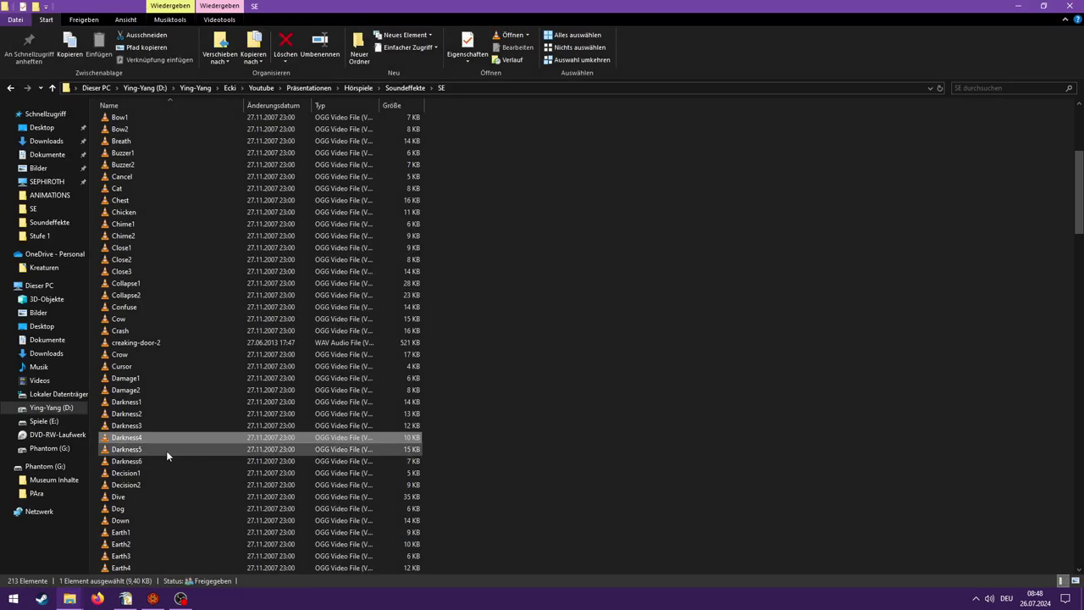
double_click(166, 438)
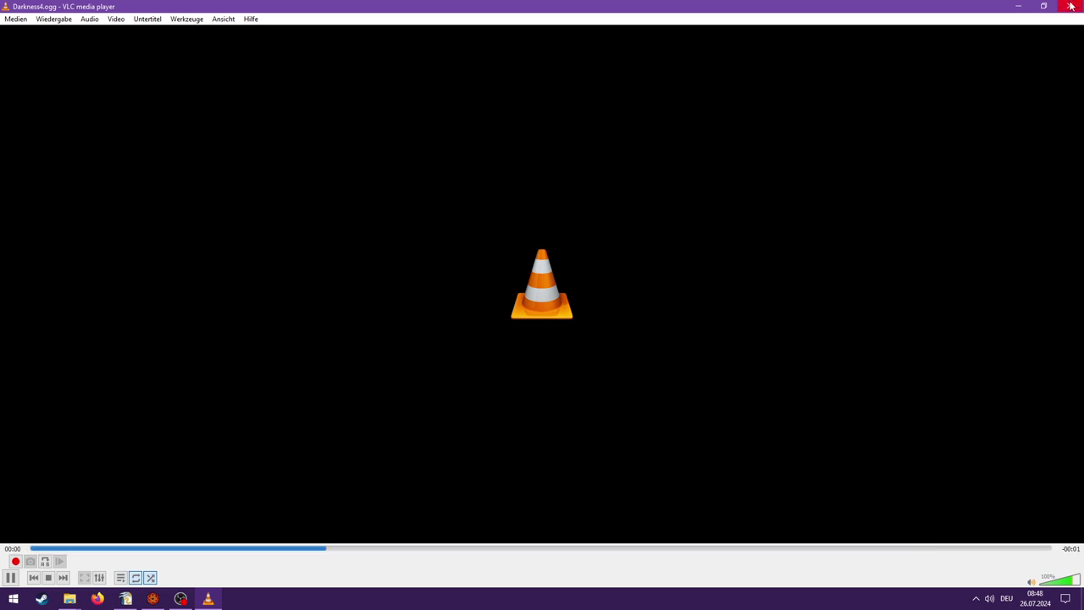
click(1070, 6)
double_click(125, 449)
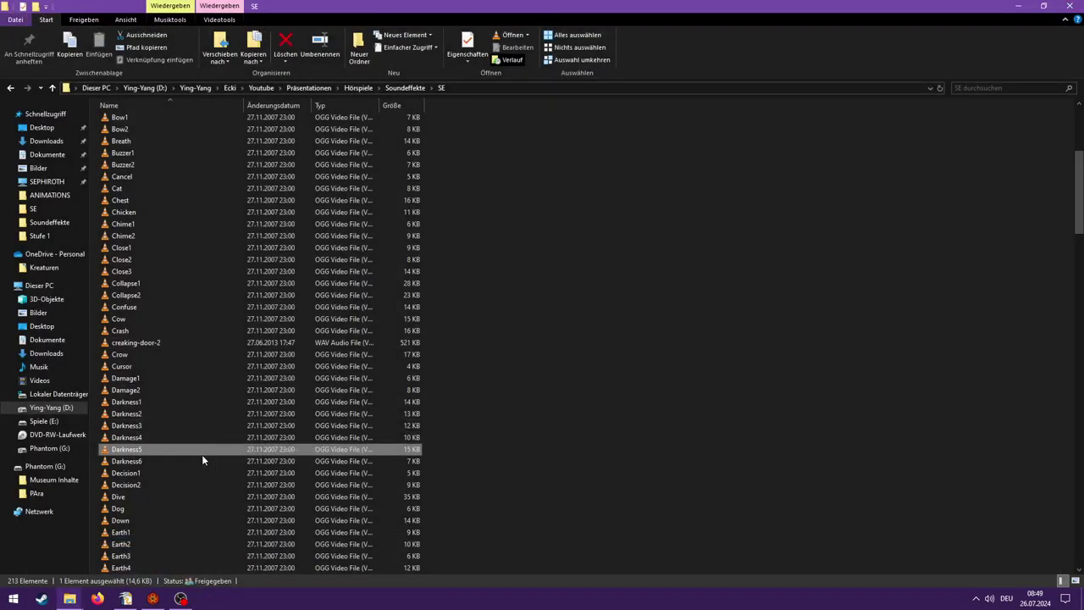
double_click(195, 461)
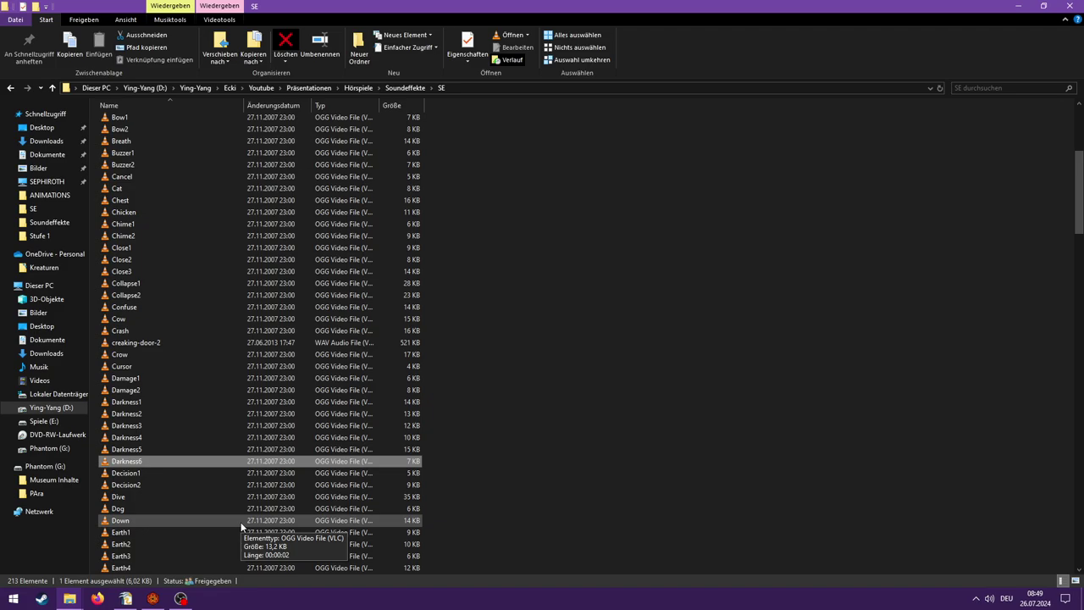
- Switch to Foundry, set the primary sound of the Proporos animation to Darkness6.ogg, submit it and close the spell sheet
click(152, 598)
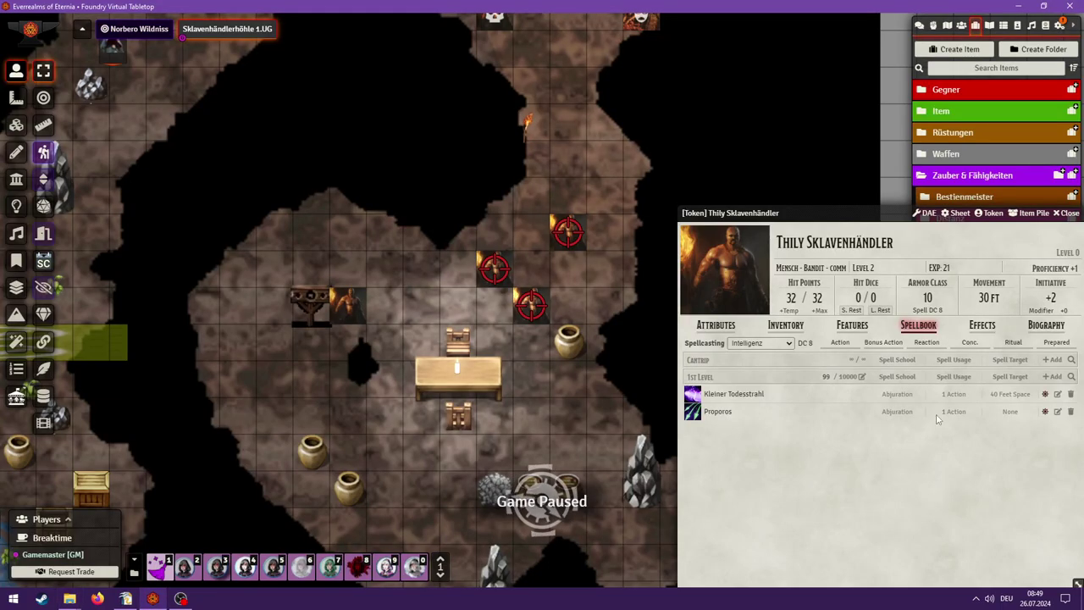
click(1058, 413)
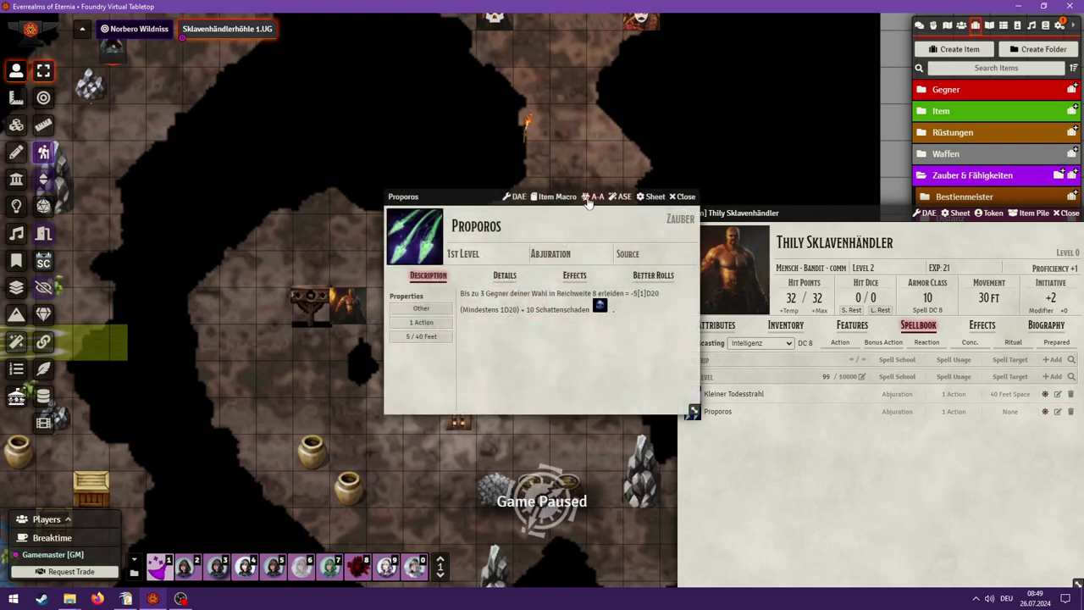
click(594, 196)
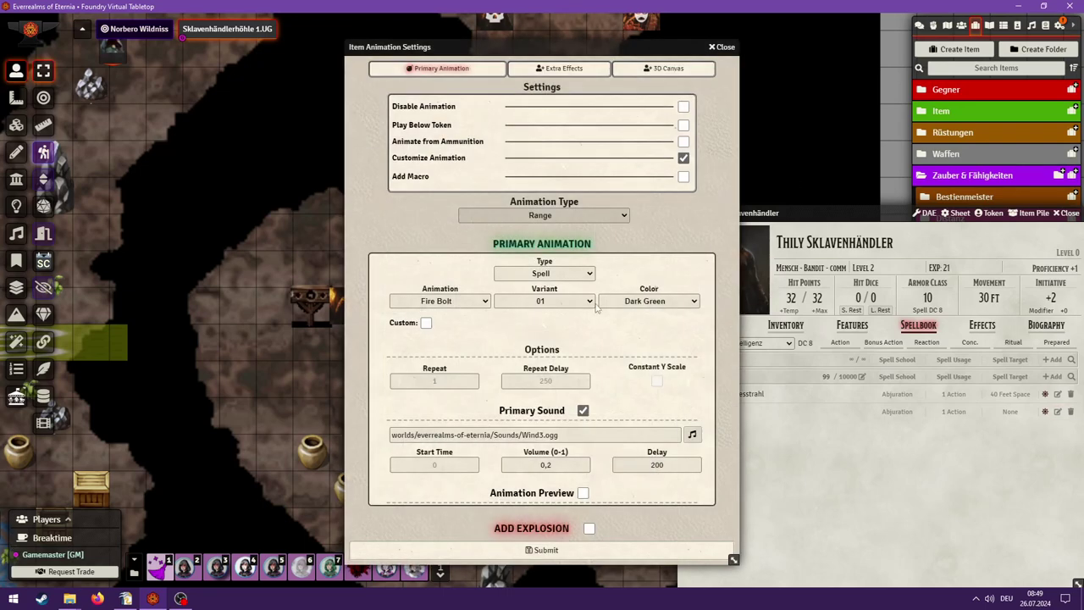
click(692, 436)
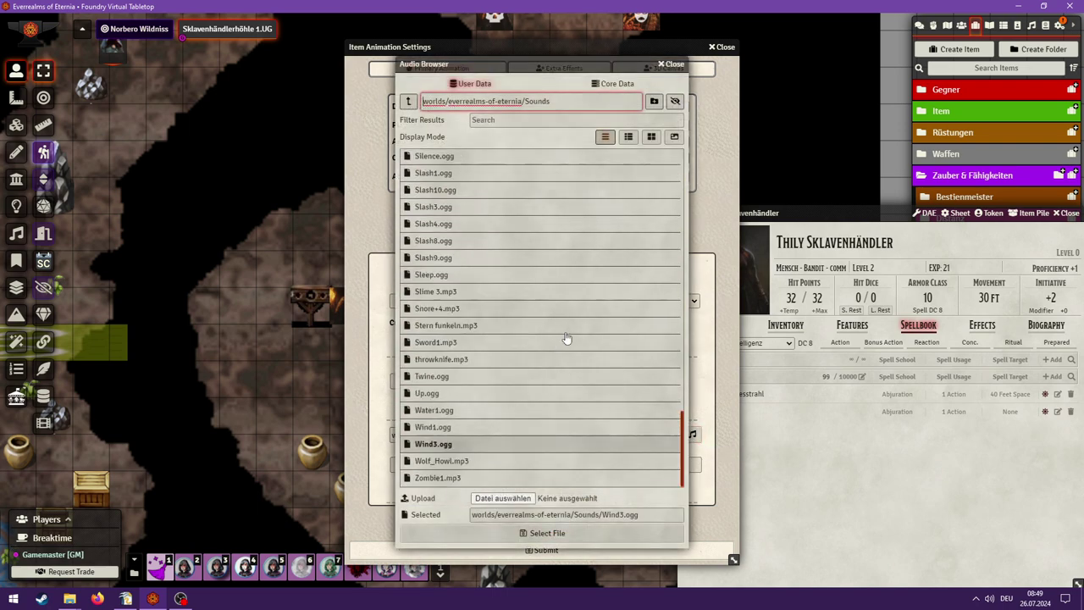
scroll(567, 338, up, 15)
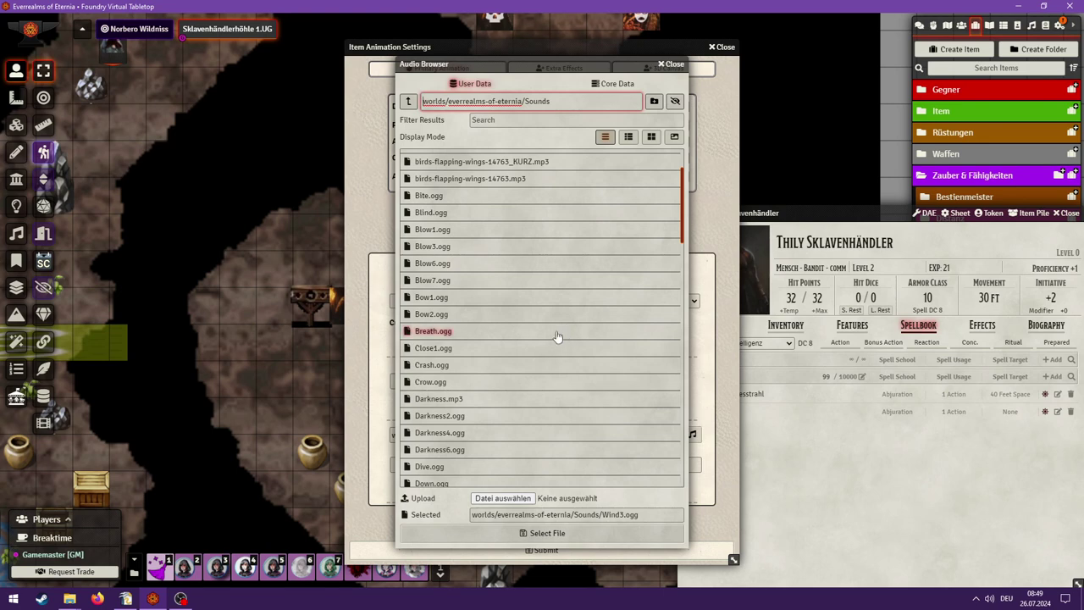
click(481, 455)
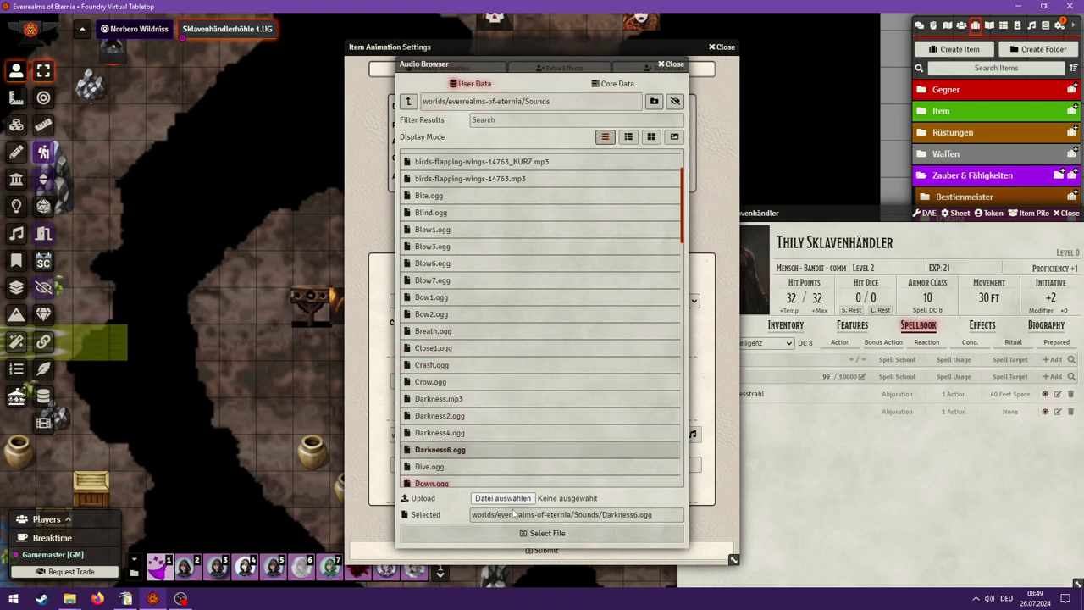
click(525, 532)
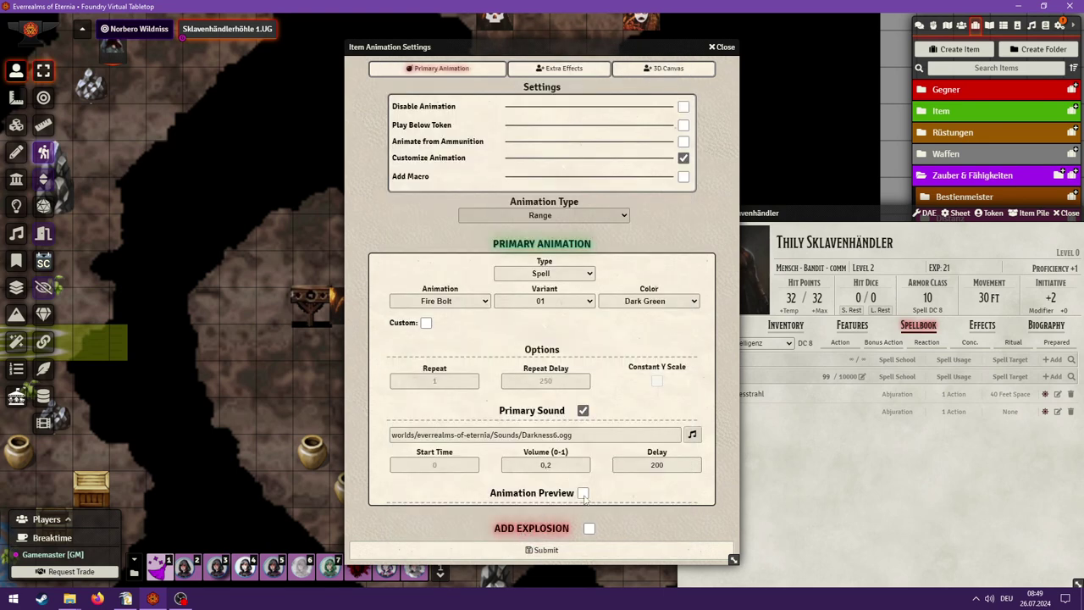
click(532, 546)
click(682, 196)
- Cast Proporos at the targeted tokens twice to test the Darkness6 sound
click(692, 411)
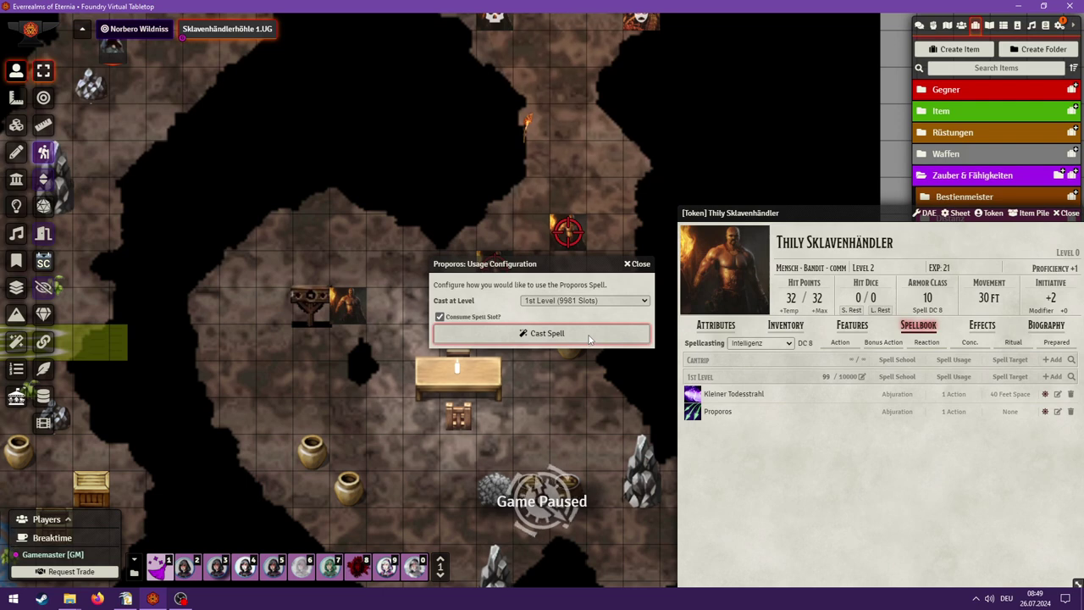
click(589, 334)
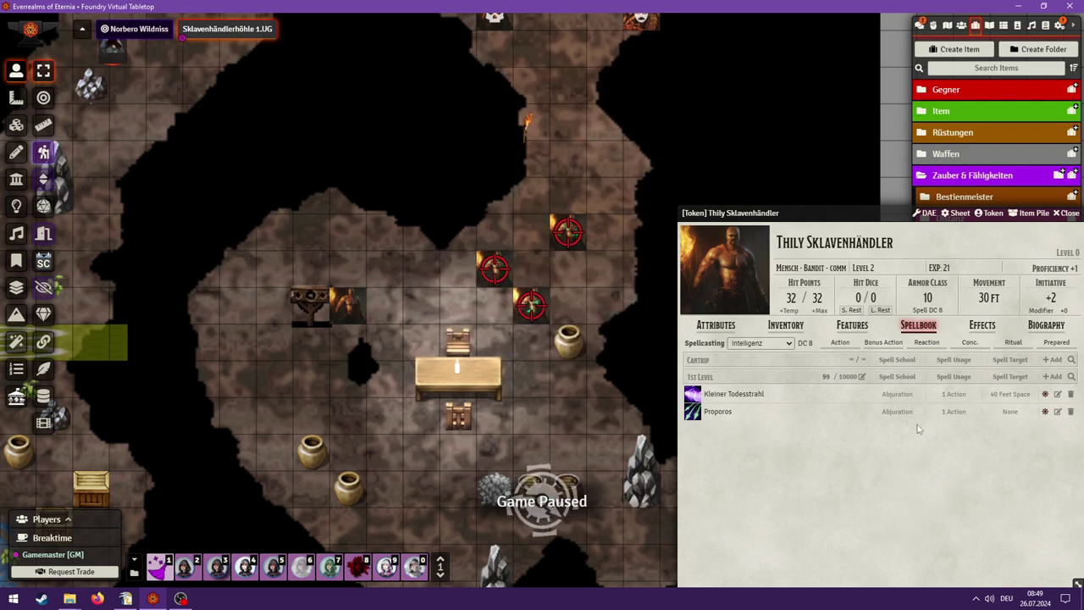
click(693, 413)
click(585, 332)
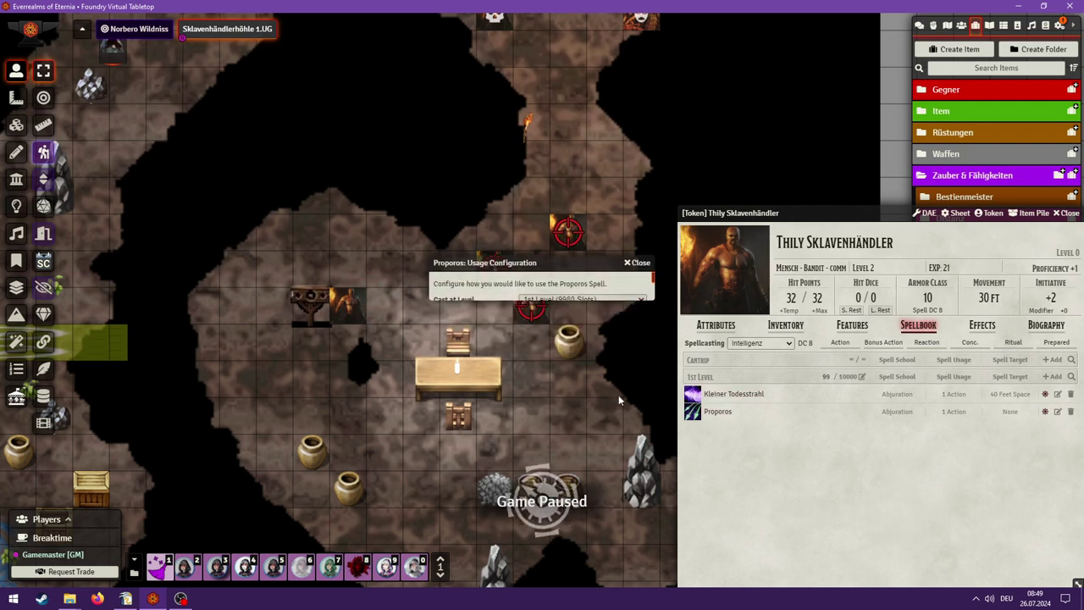
- Set the primary sound delay in the Proporos animation settings to 500 and submit the change
click(1057, 411)
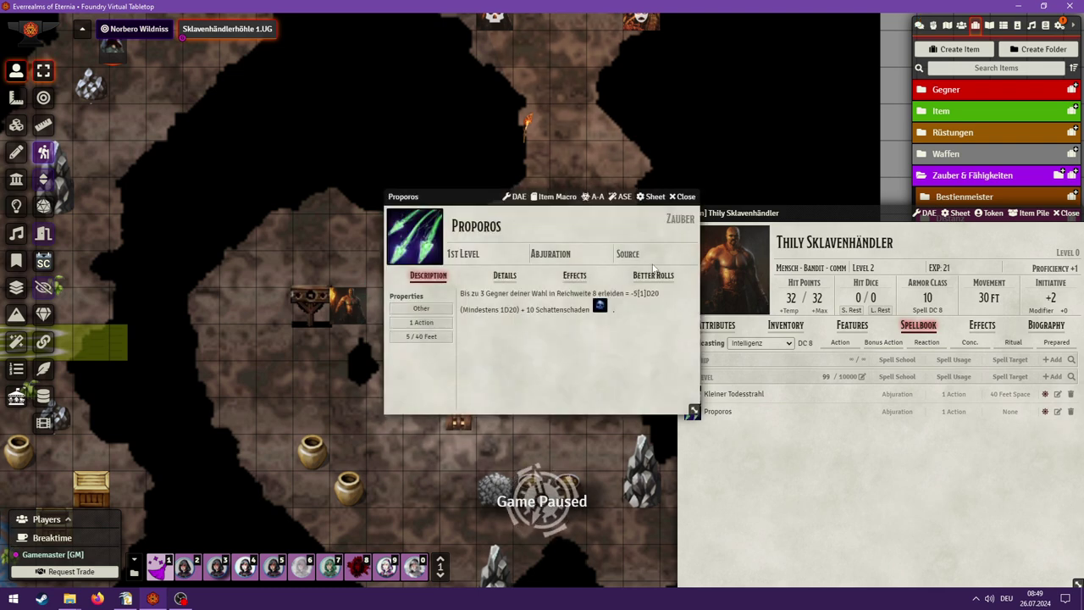
click(595, 196)
text(00)
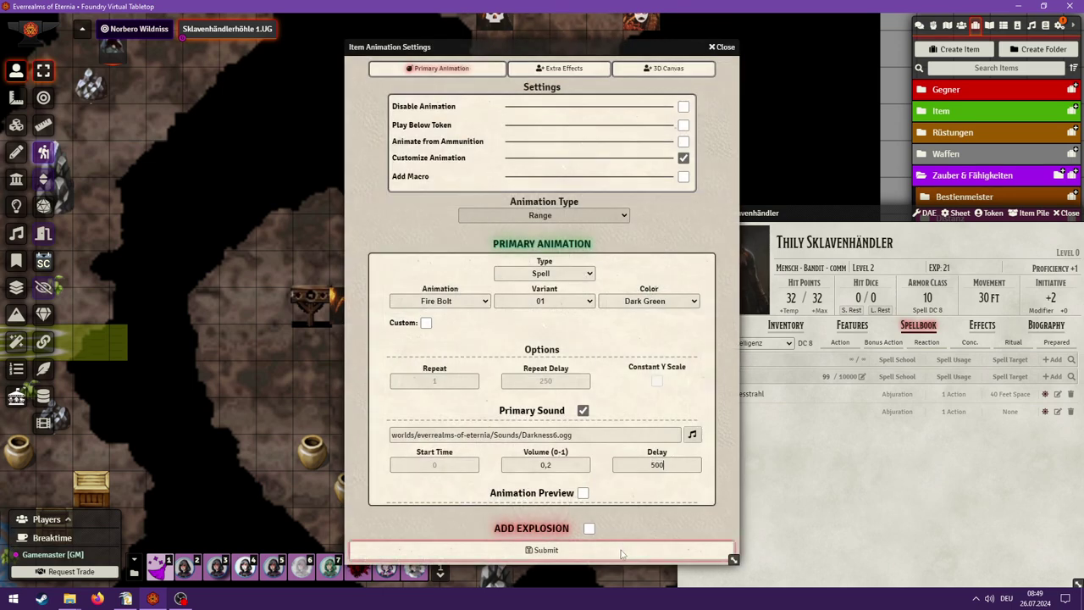
click(621, 550)
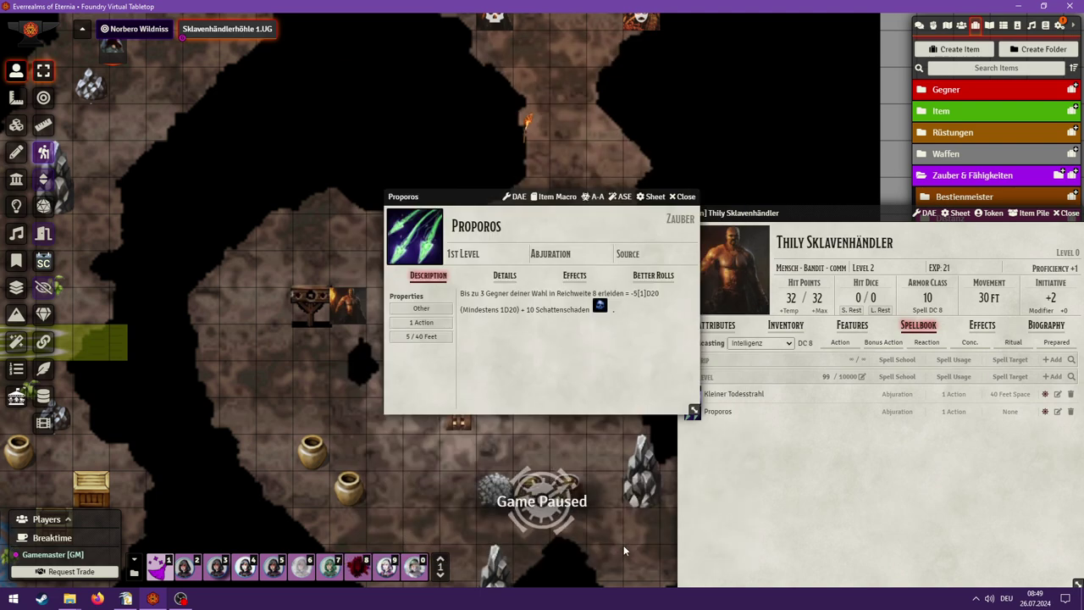
- Cast Proporos three times at the three targets to check the sound timing with the 500 delay
click(693, 412)
click(593, 335)
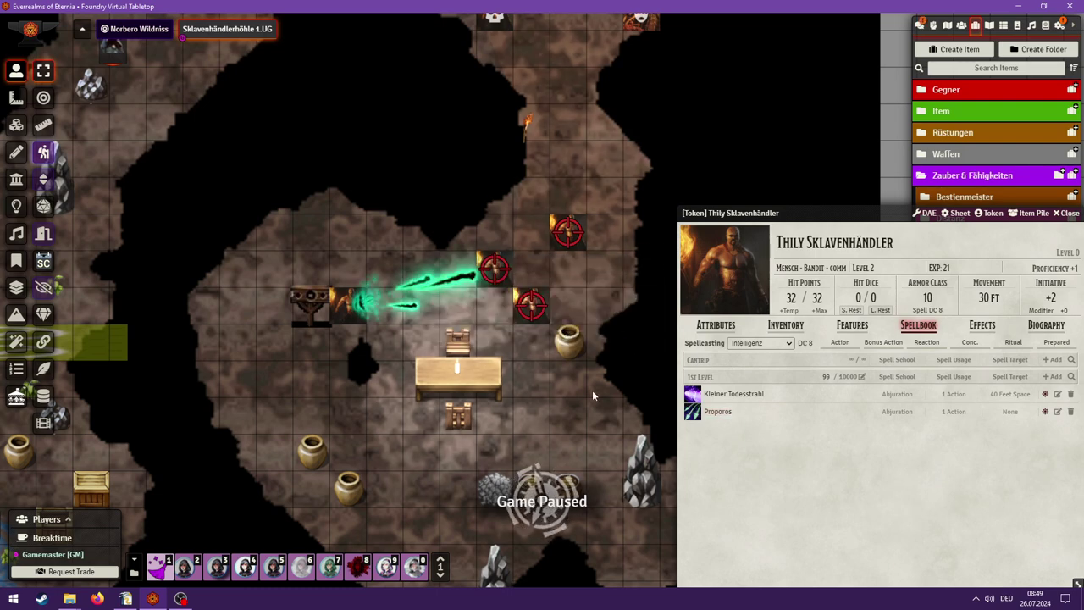
click(693, 412)
click(604, 337)
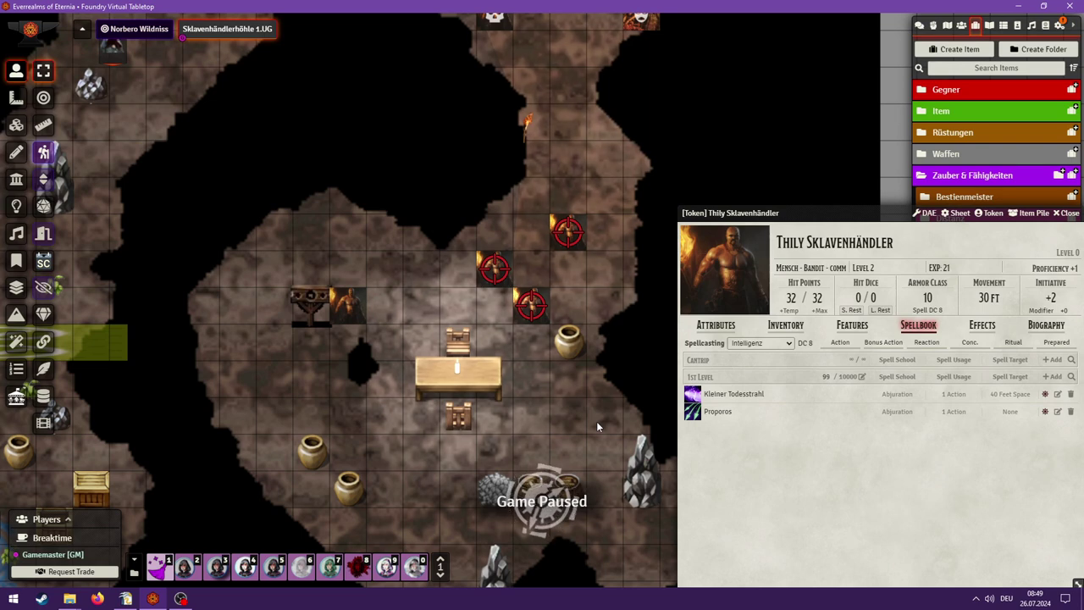
click(693, 411)
click(584, 334)
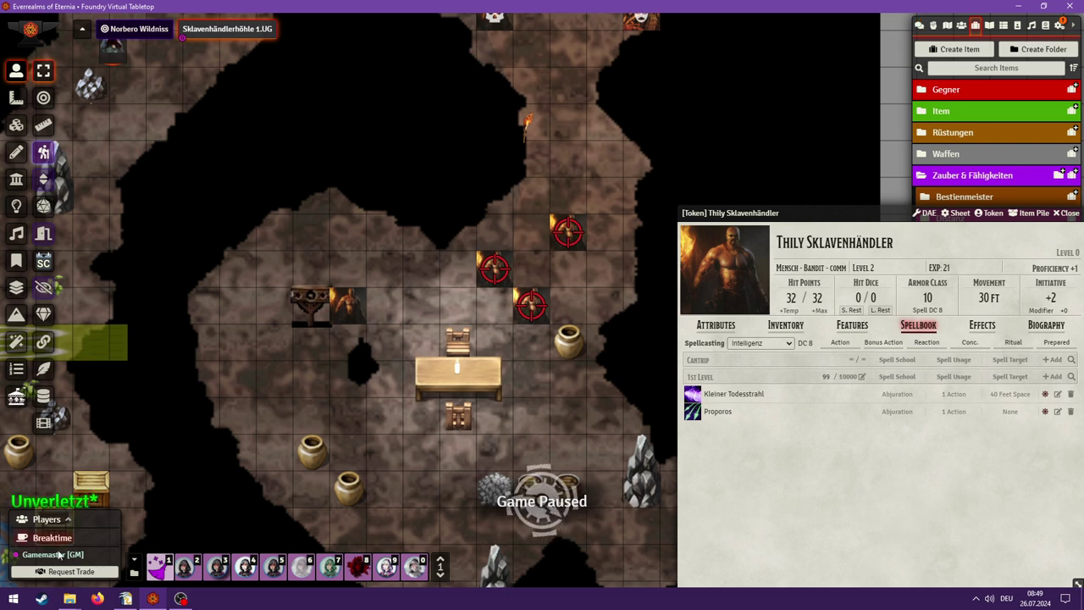
- Change the primary sound of the Proporos animation to Darkness4.ogg, submit it and close the spell sheet
click(1058, 413)
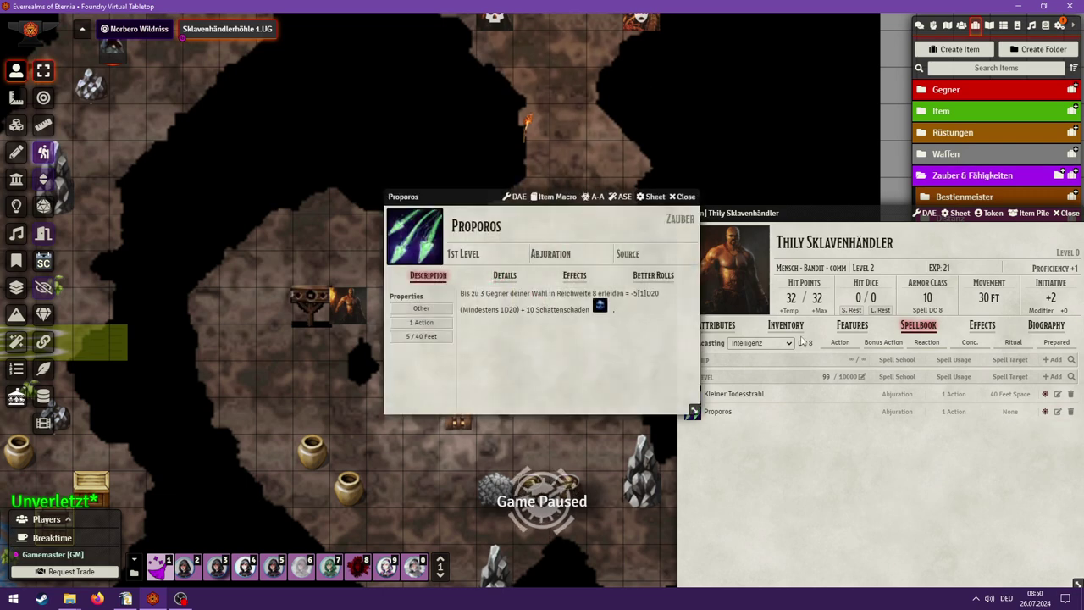
click(595, 197)
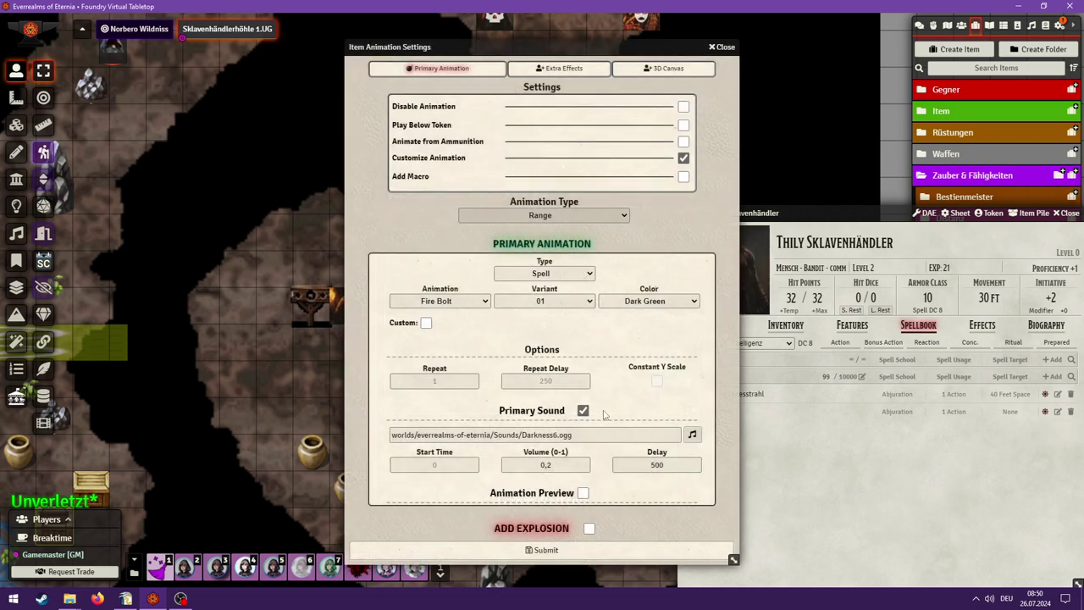
click(692, 435)
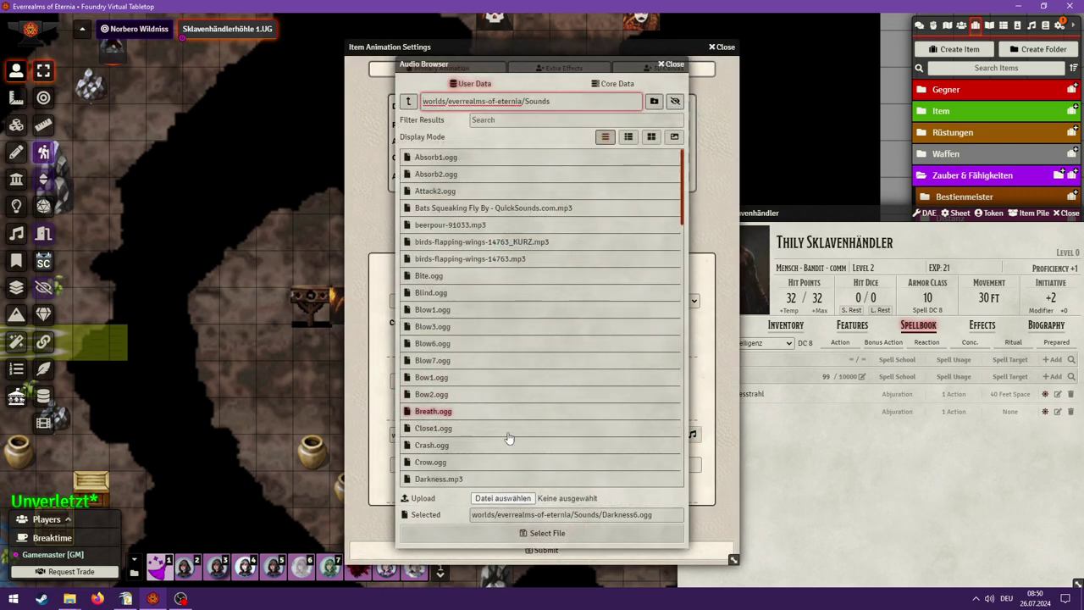
scroll(508, 356, down, 3)
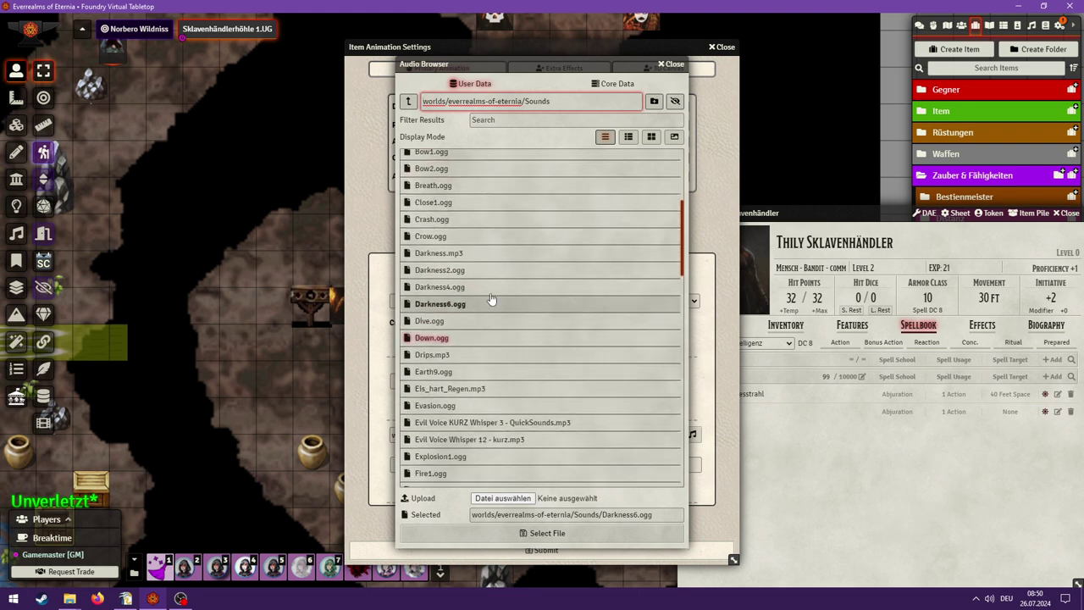
click(484, 287)
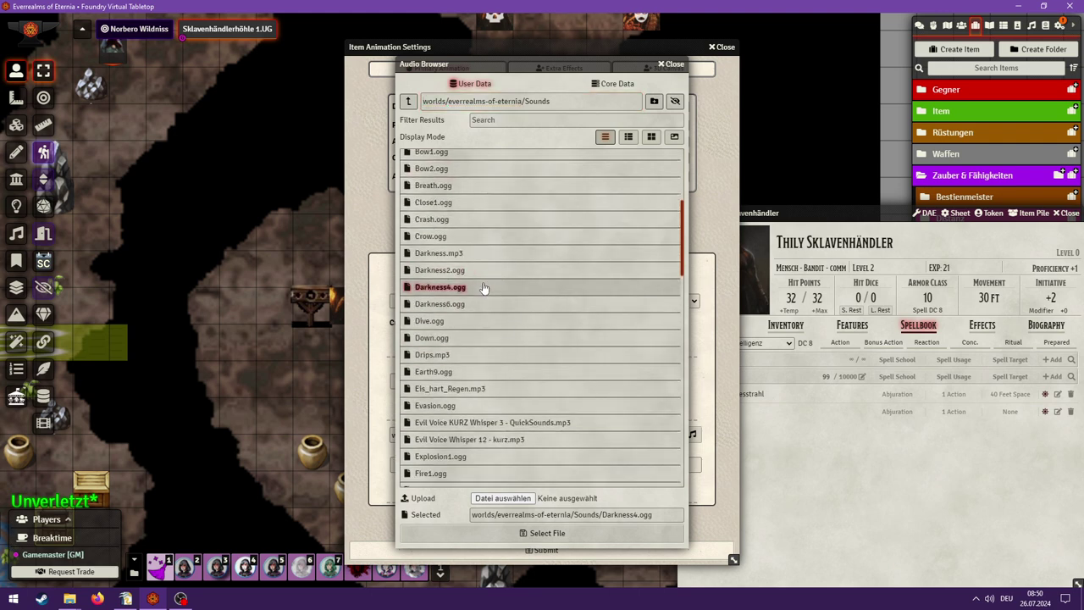
click(511, 534)
click(525, 549)
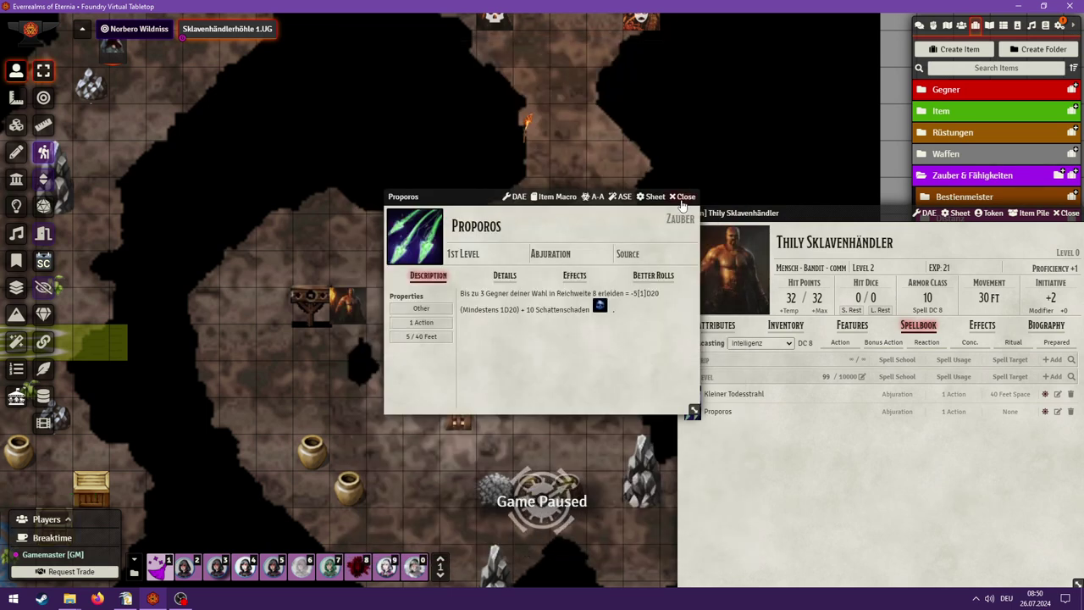
click(683, 197)
- Cast Proporos twice at the targeted tokens to test the Darkness4 sound with the animation
click(693, 411)
click(582, 335)
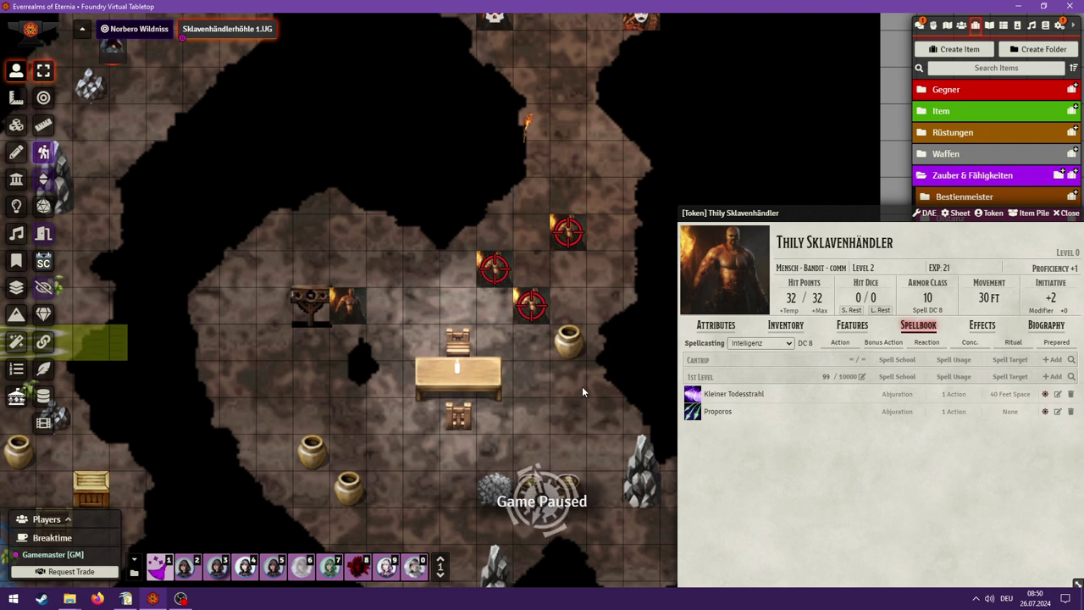
click(693, 411)
click(576, 336)
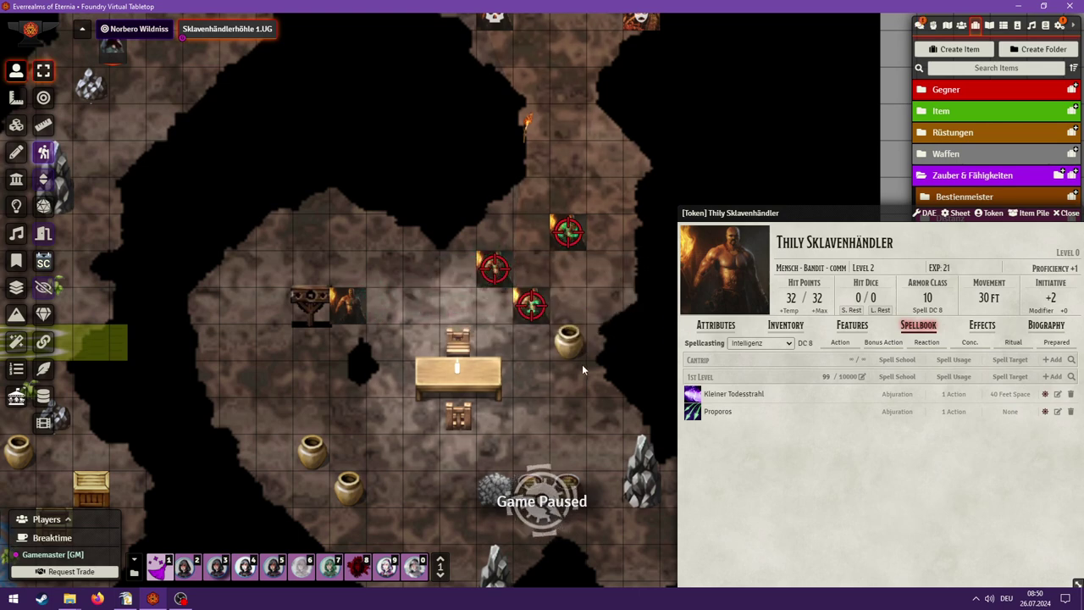
- Cast Proporos three more times at the three targeted tokens to check how the sound fits the animation
click(692, 410)
click(574, 339)
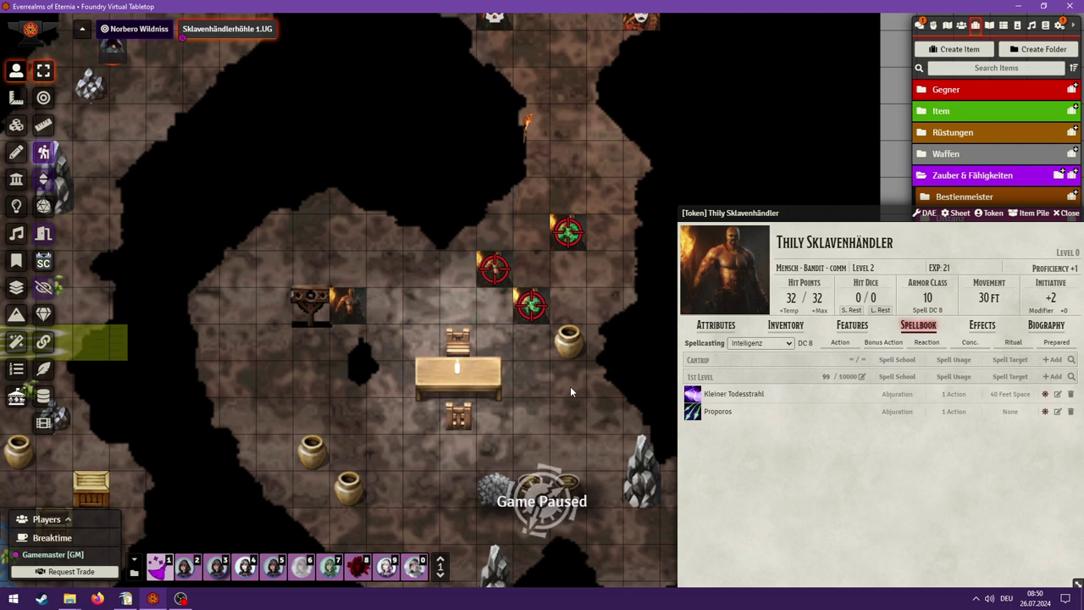
click(692, 411)
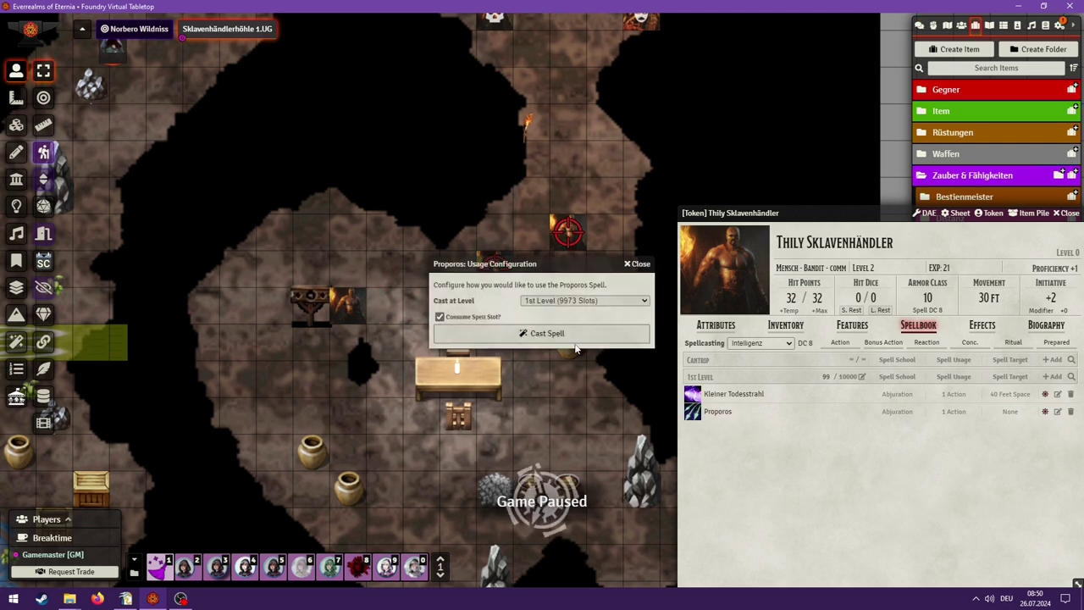
click(572, 336)
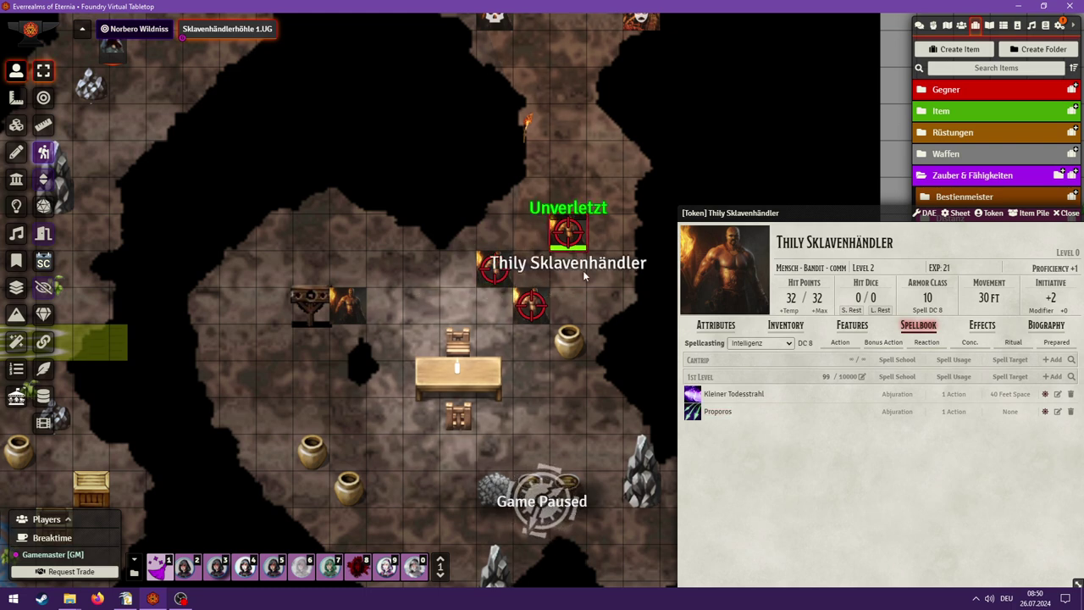
click(691, 415)
click(574, 335)
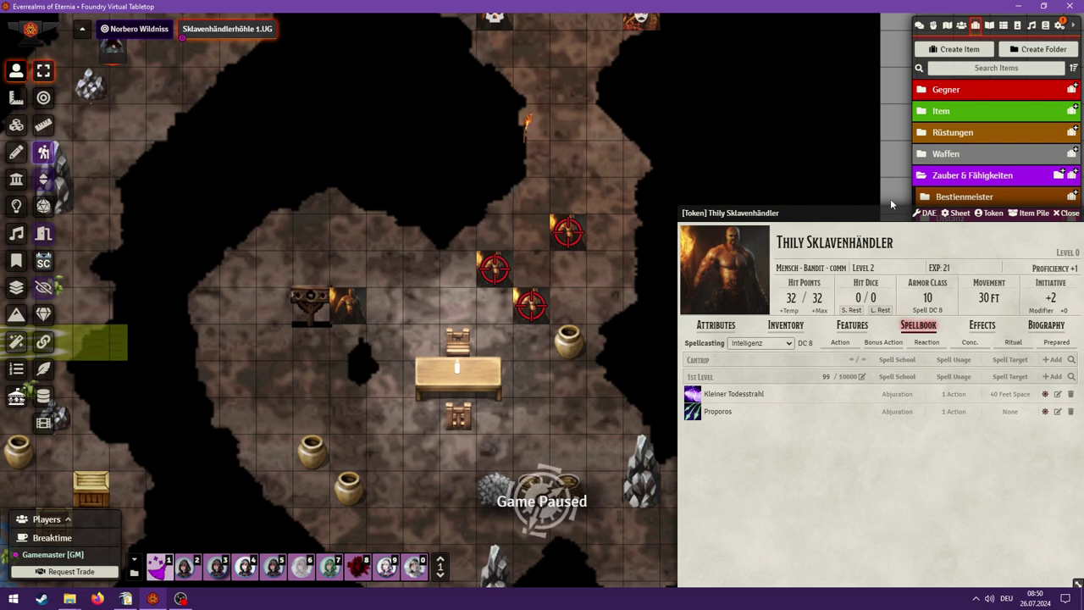
- Replace the Proporos item in the Schatten St.1 folder with the configured version from the token's spellbook, and close the character sheet
drag(863, 212, 412, 156)
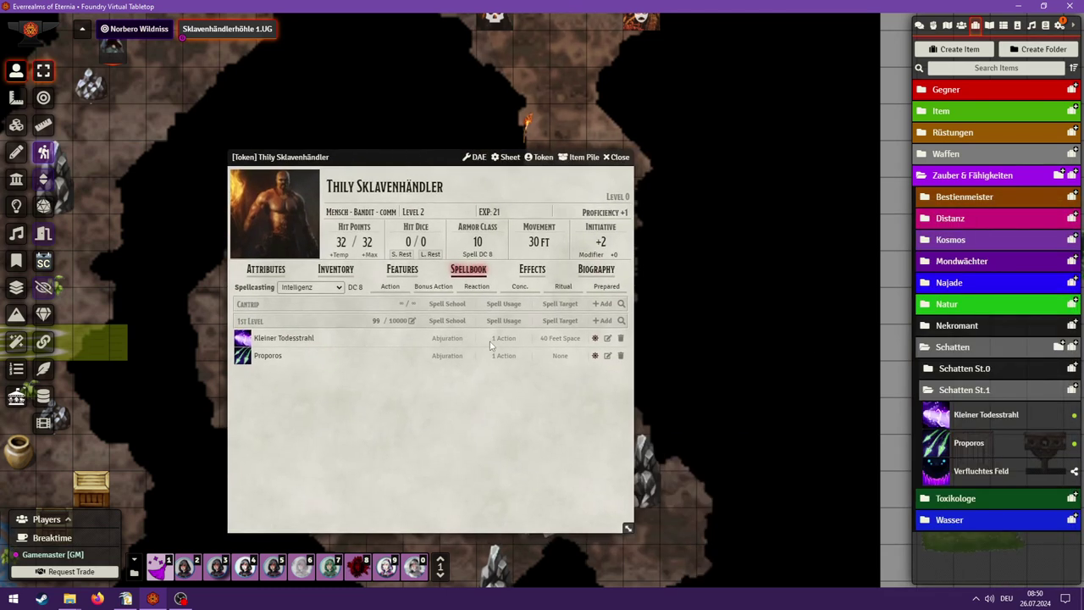
right_click(981, 421)
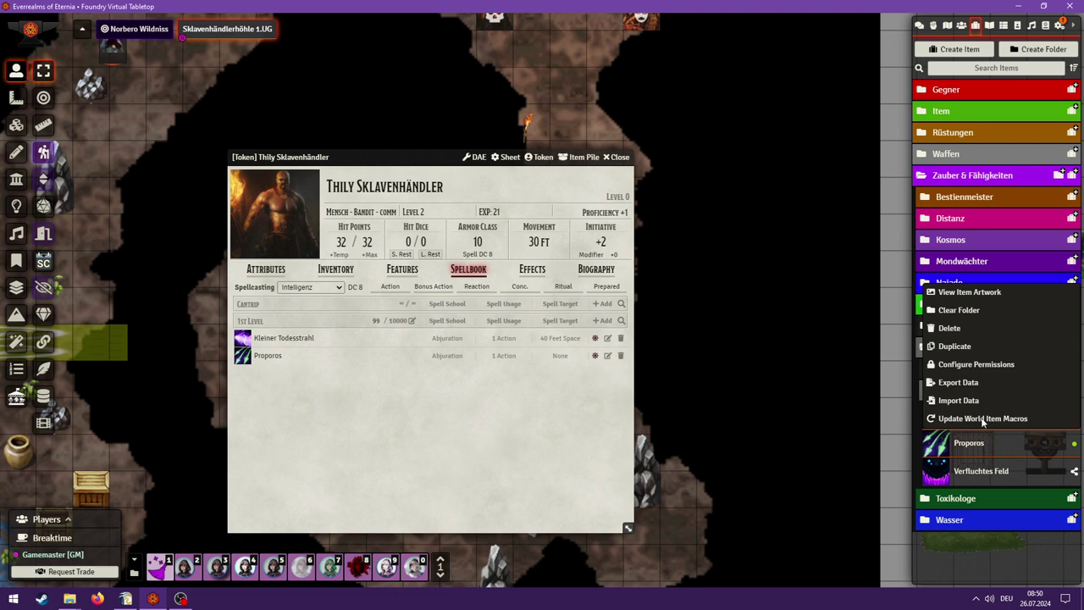
click(950, 328)
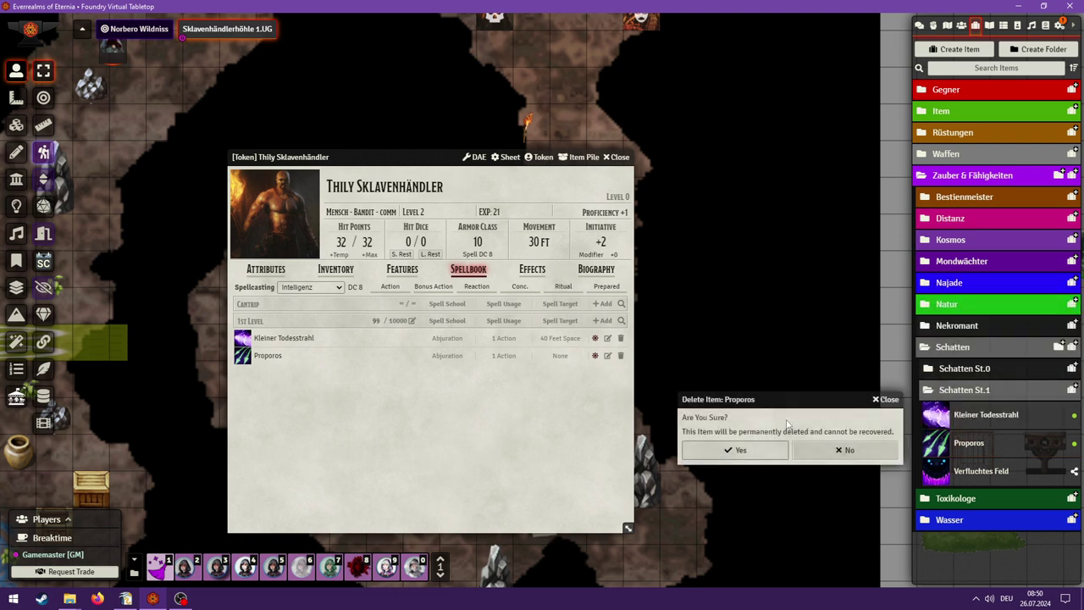
click(736, 450)
drag(251, 357, 954, 435)
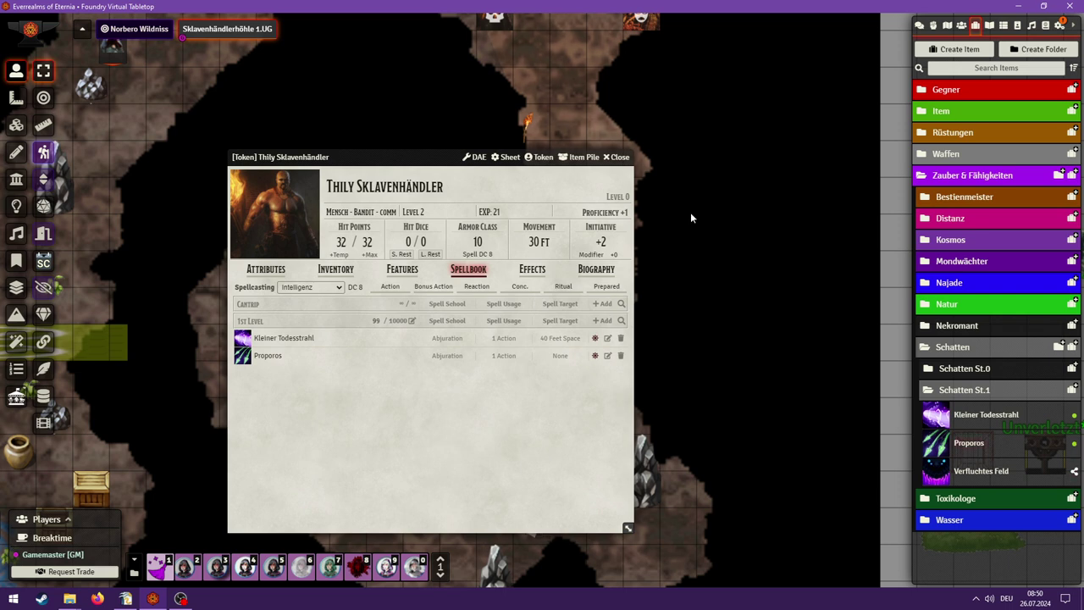
click(619, 158)
- Adjust the Proporos item's permissions for the first two listed players, removing the Owner access, and save the changes
right_click(963, 448)
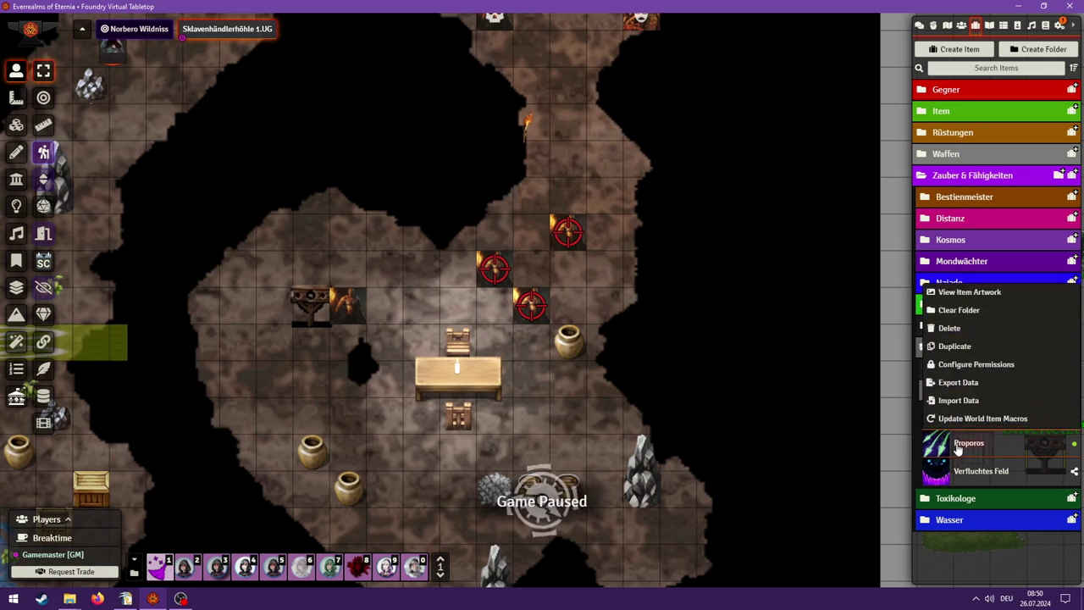
click(963, 365)
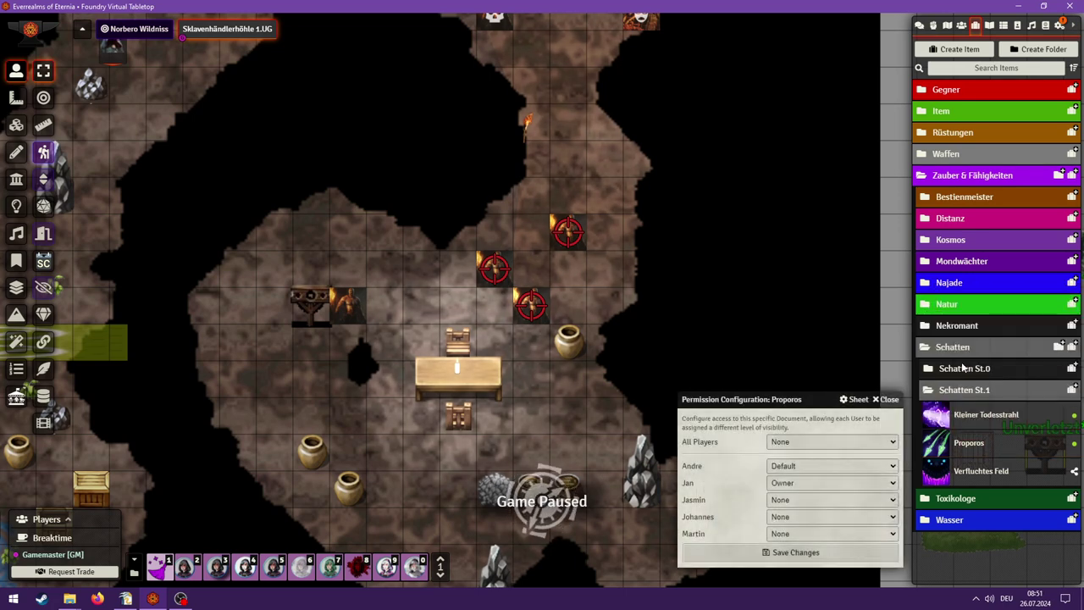
drag(756, 399, 480, 179)
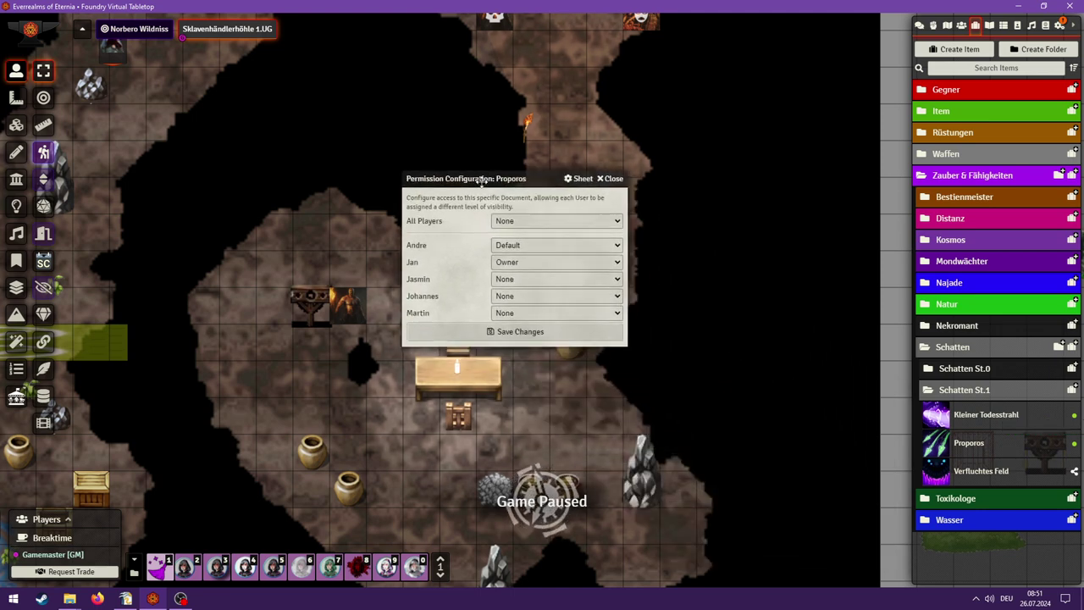
click(591, 248)
click(588, 257)
click(585, 264)
click(581, 276)
click(530, 333)
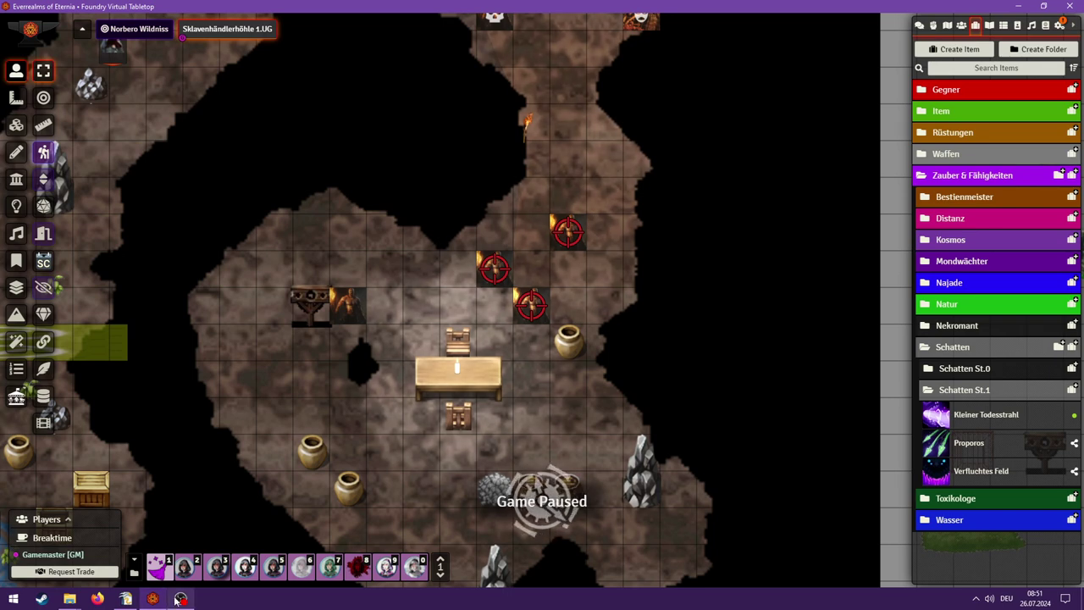
- Switch to the Schattenmagie Rang 1 drawing in OpenOffice Draw and delete the red "NOCH NICHT IN FOUNDRY" label across the Schrei der Banshee card
click(126, 598)
click(292, 518)
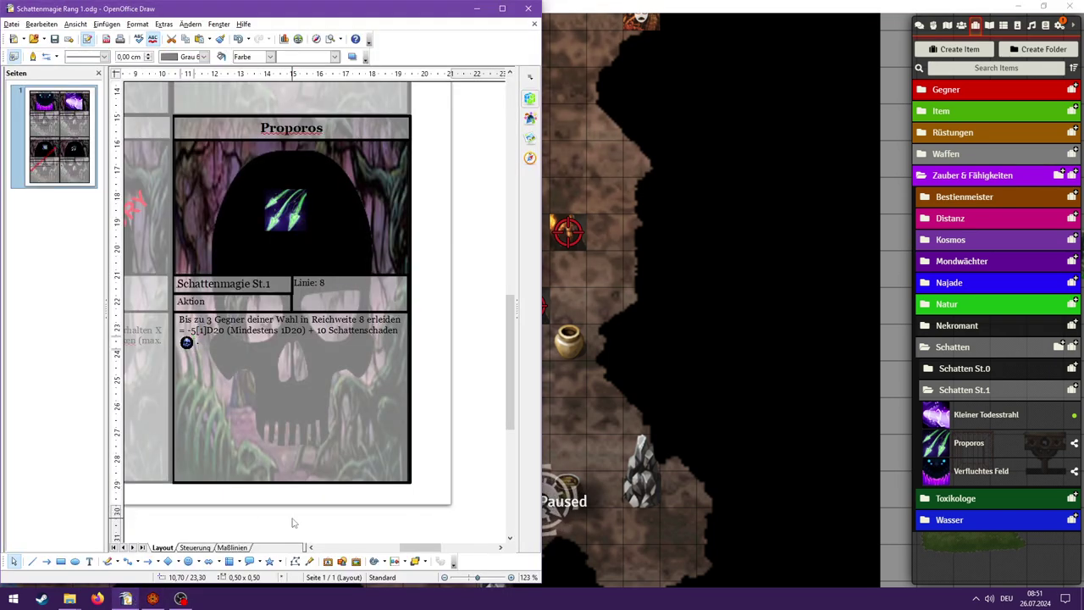
double_click(292, 518)
drag(417, 549, 365, 548)
double_click(341, 460)
double_click(196, 403)
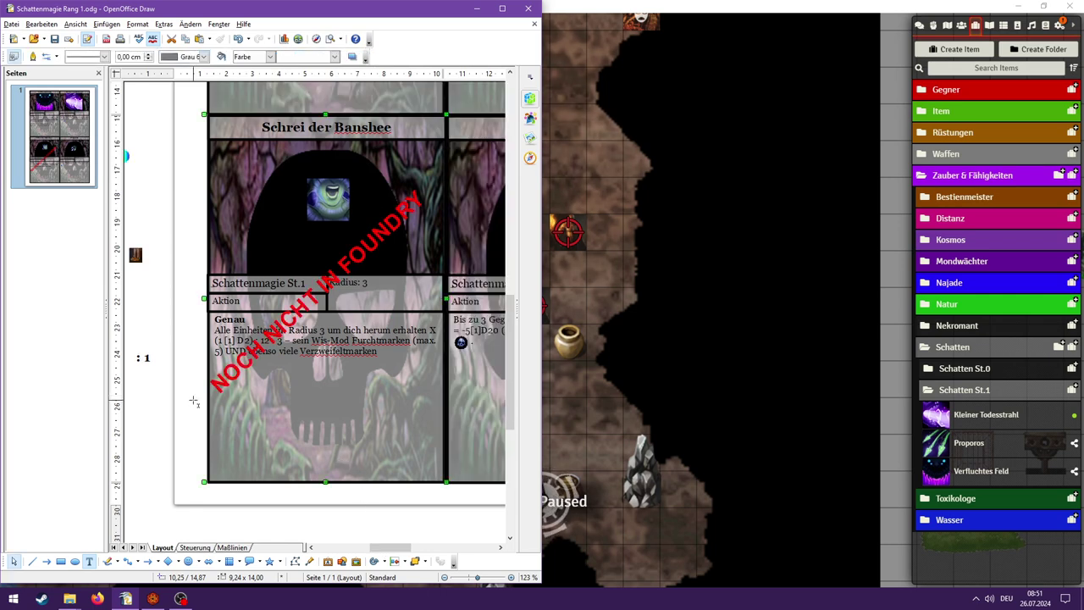
key(F2)
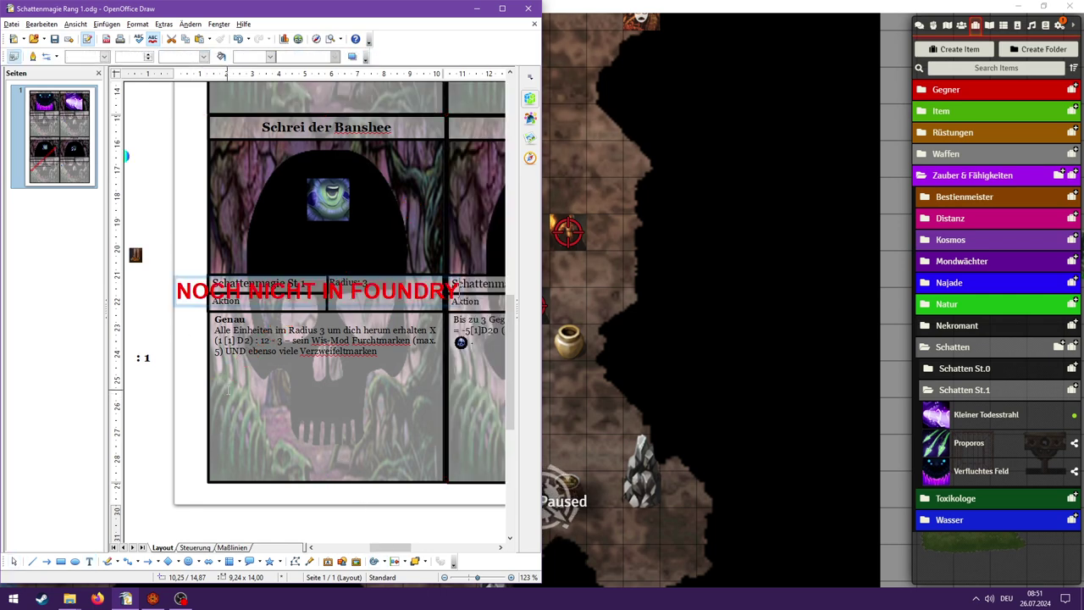
key(Escape)
key(Delete)
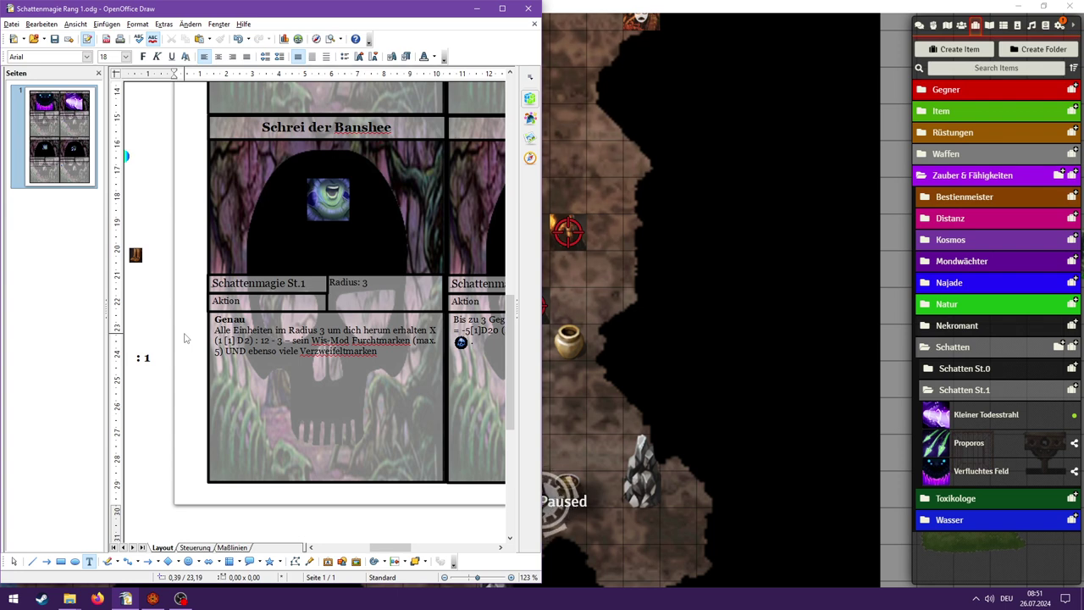
- Return to Foundry, clear the target markers from the three enemy tokens and move the casting token next to them, above the table
click(757, 12)
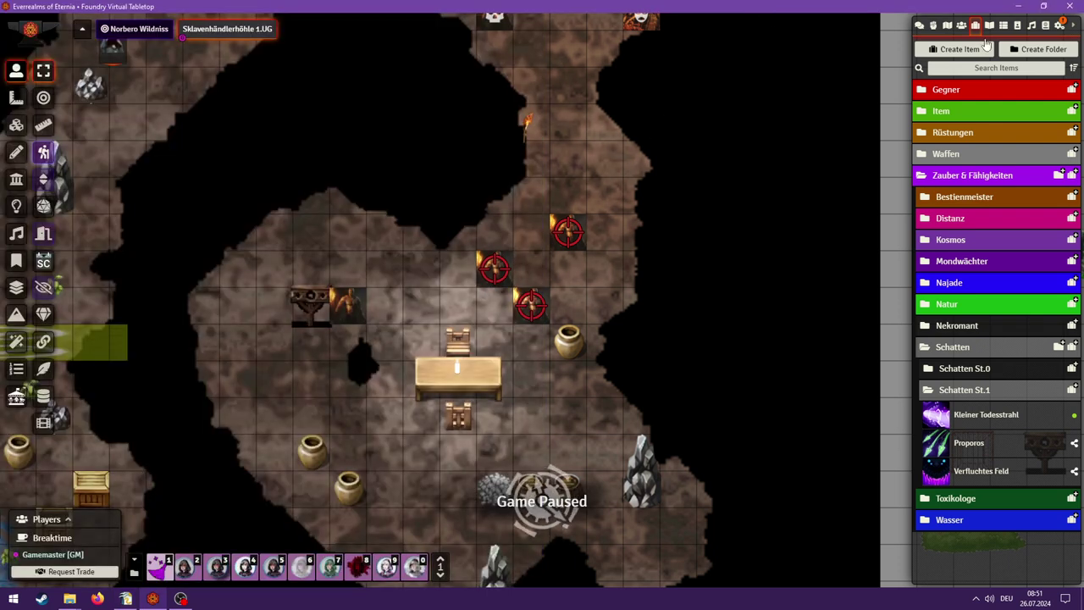
click(495, 269)
right_click(495, 269)
right_click(566, 235)
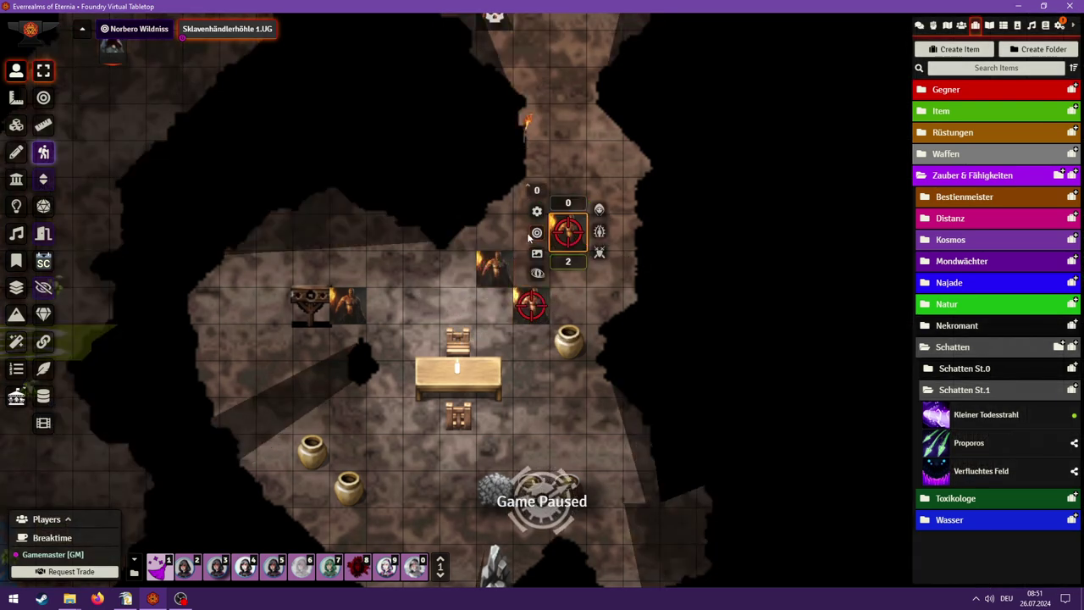
click(536, 234)
right_click(531, 305)
click(500, 306)
click(500, 265)
drag(343, 306, 492, 255)
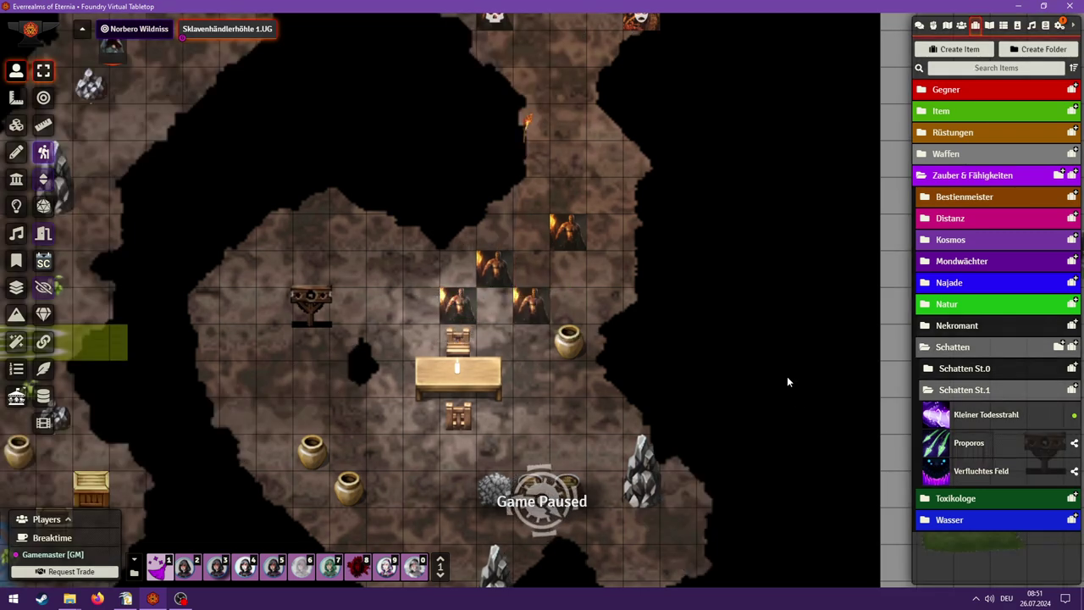
- Examine the Wasser St.1 and Toxikologe spell folders, and leave them and the Schatten St.1 folder collapsed
click(927, 390)
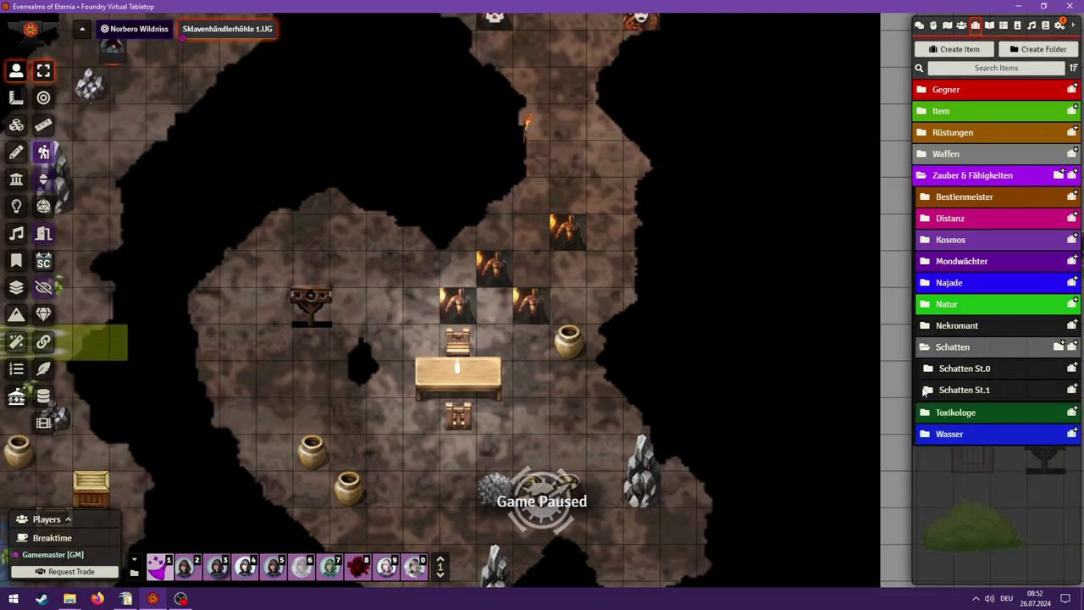
click(926, 436)
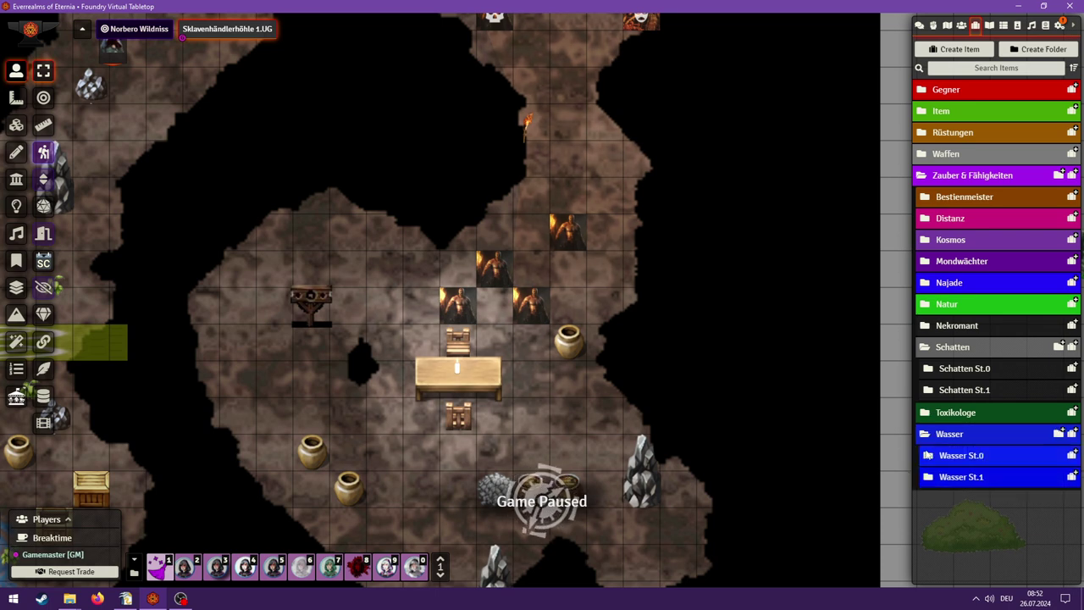
click(927, 478)
scroll(939, 442, down, 1)
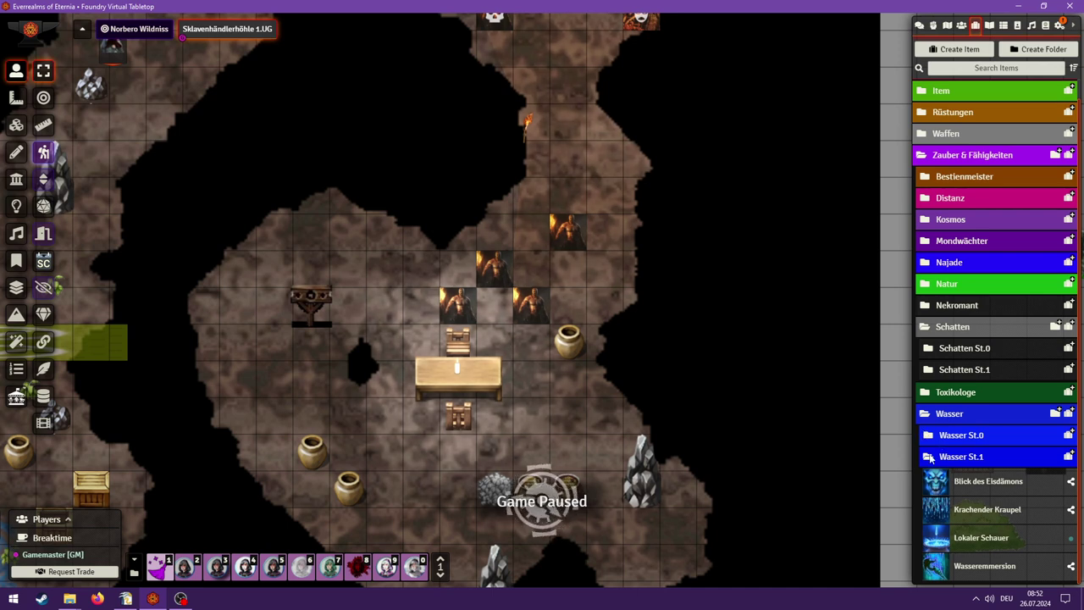
click(930, 457)
click(930, 437)
click(929, 417)
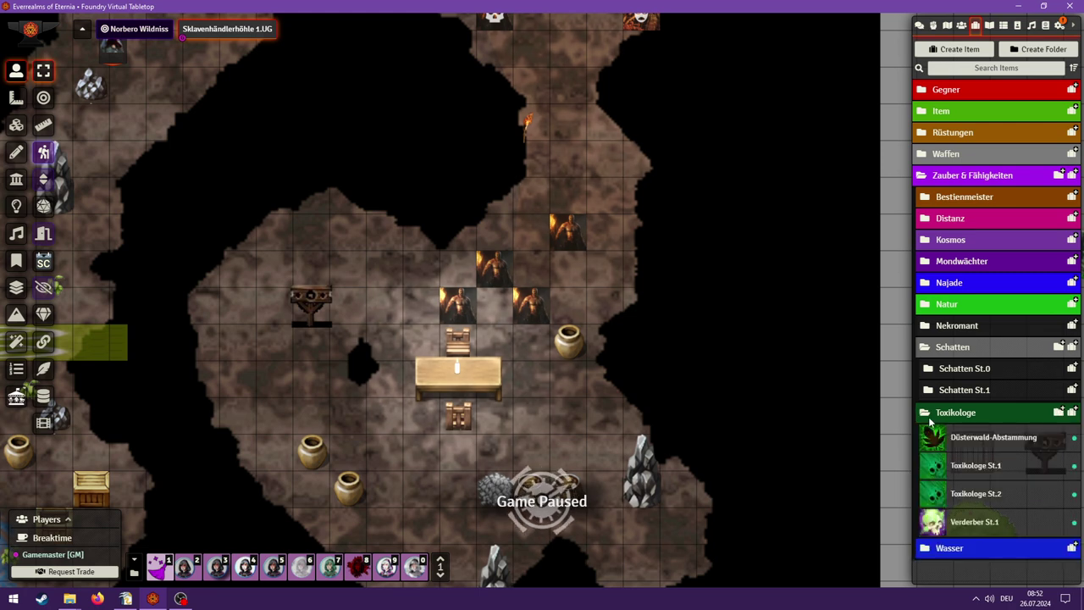
click(927, 415)
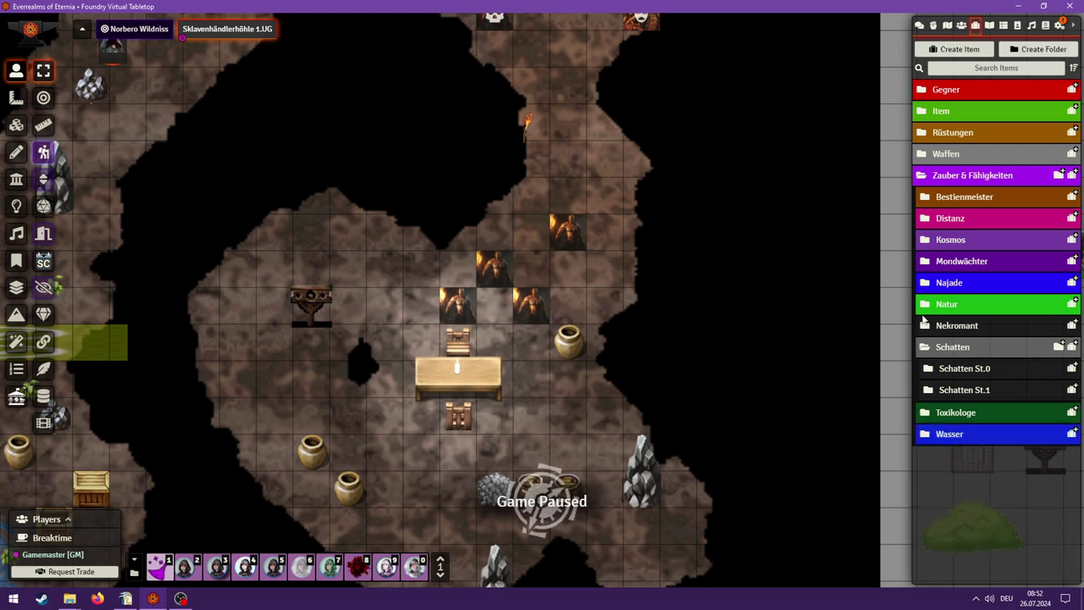
click(924, 309)
click(929, 346)
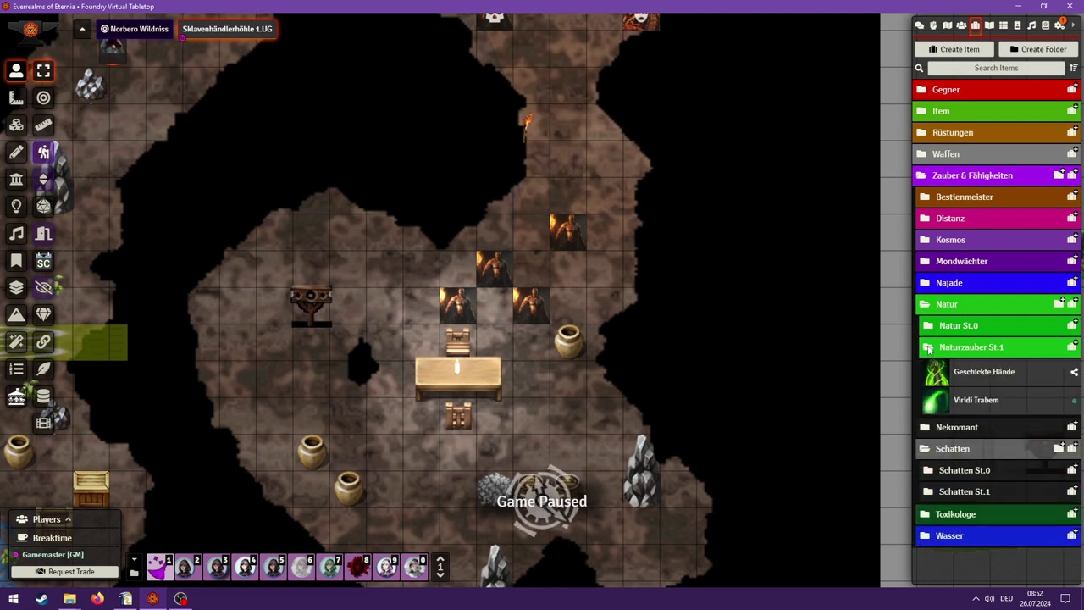
click(928, 348)
click(923, 305)
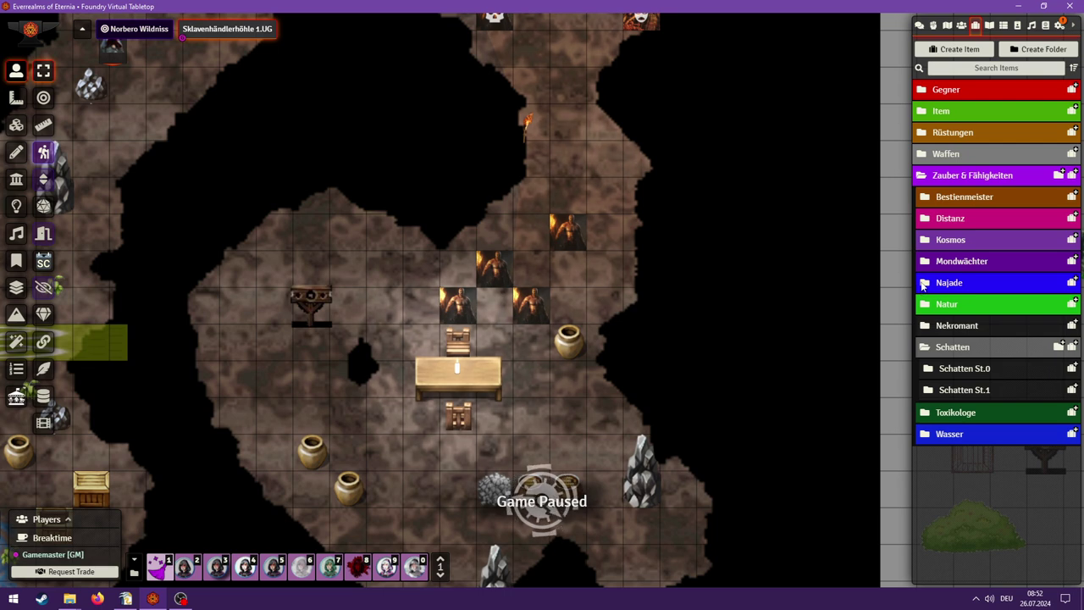
- Expand the Mondmagie St.1 folder under Kosmos and read the description of the Laomedeias Licht spell
click(924, 243)
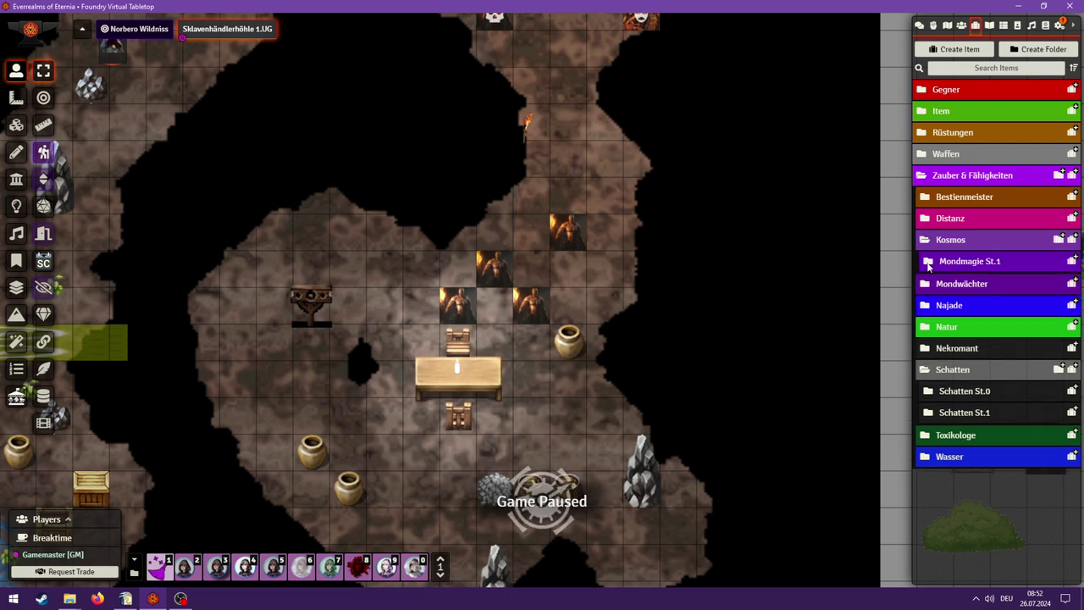
click(928, 262)
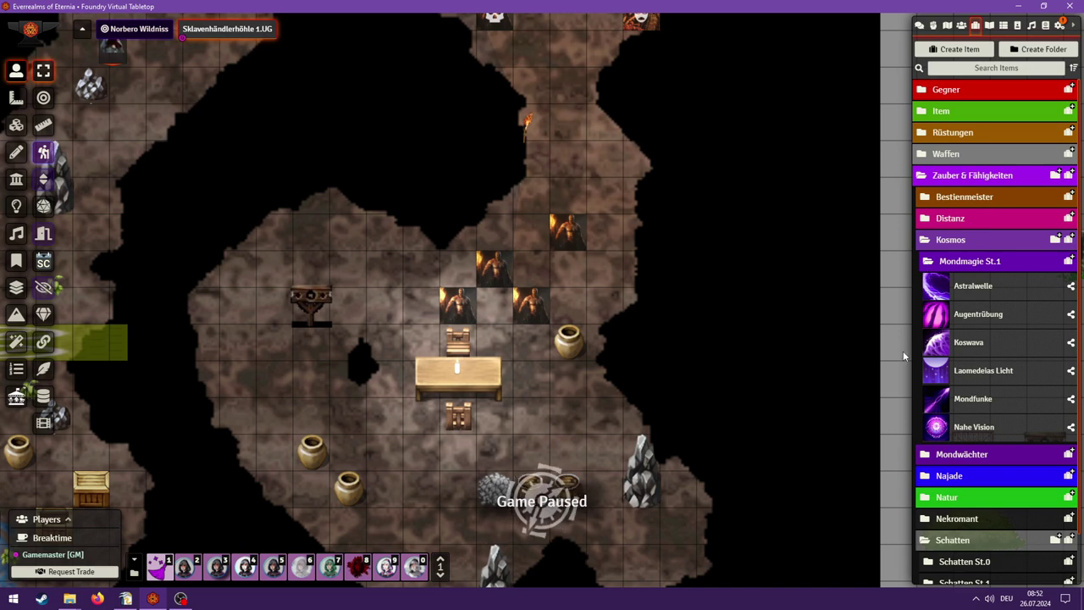
click(978, 374)
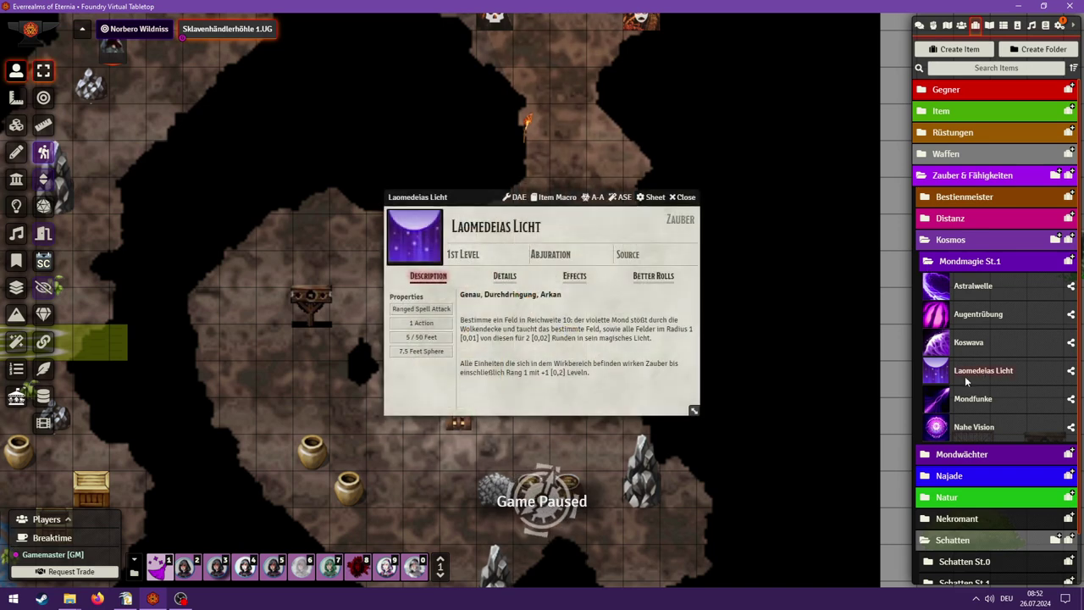
click(684, 198)
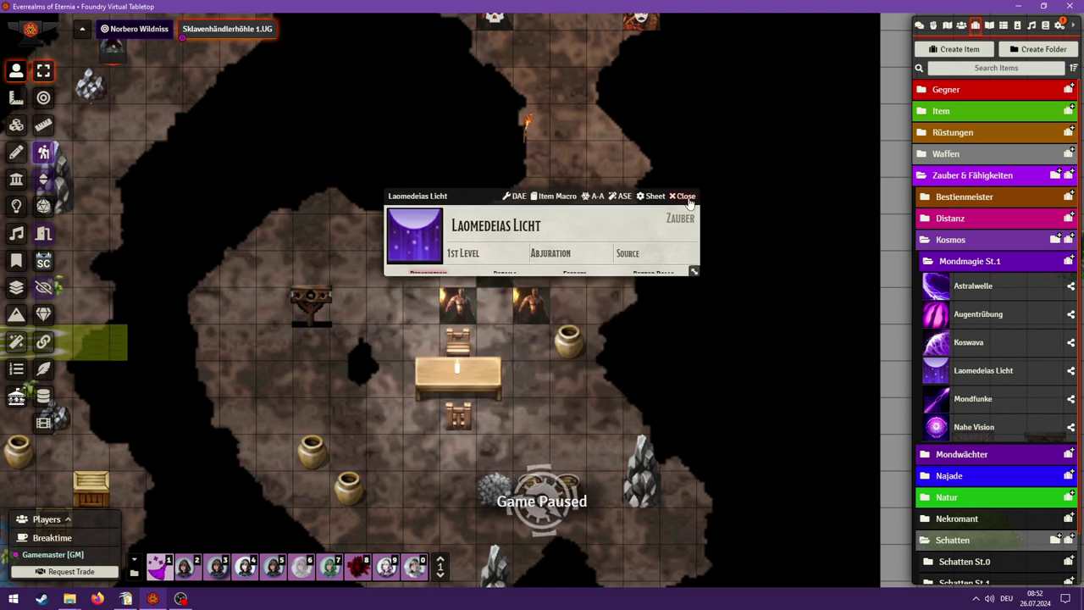
right_click(972, 379)
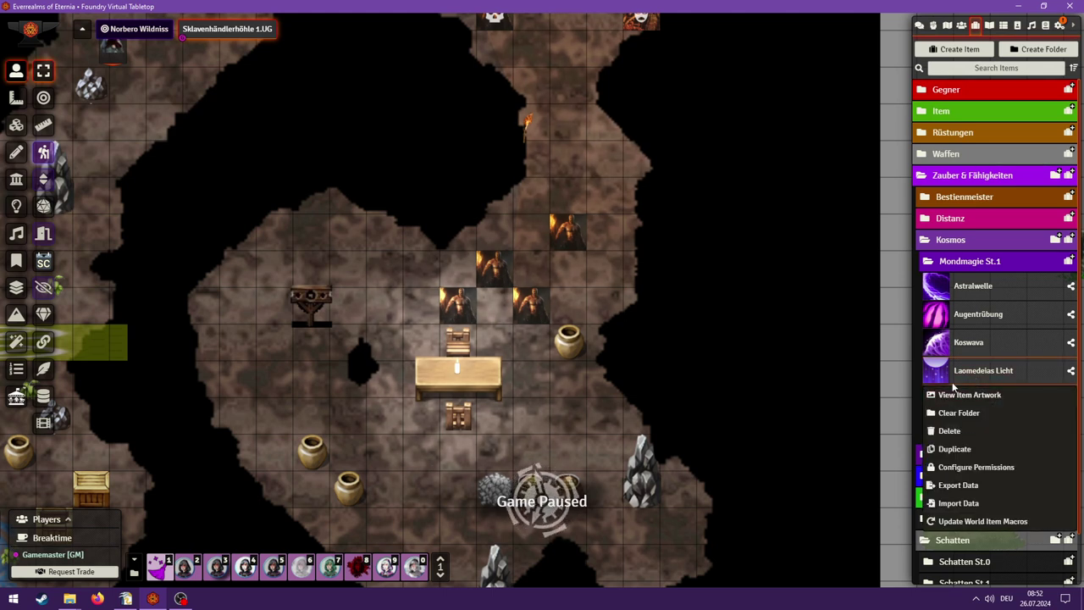
right_click(959, 348)
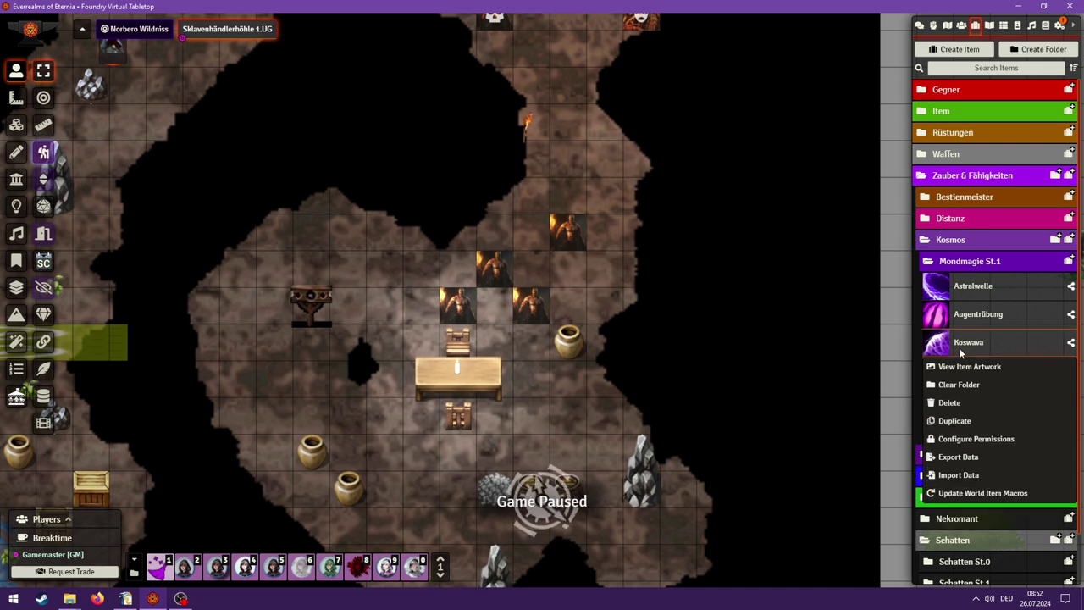
- Add the Laomedeias Licht spell to the spellbook of the Sklavenhändler token in the middle of the group
double_click(494, 270)
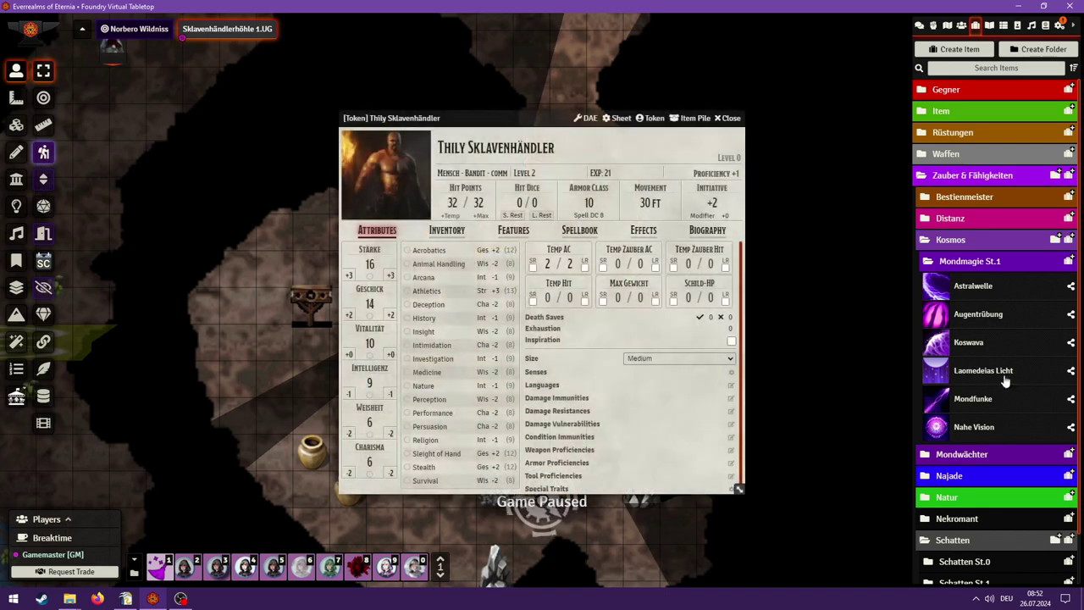
click(585, 231)
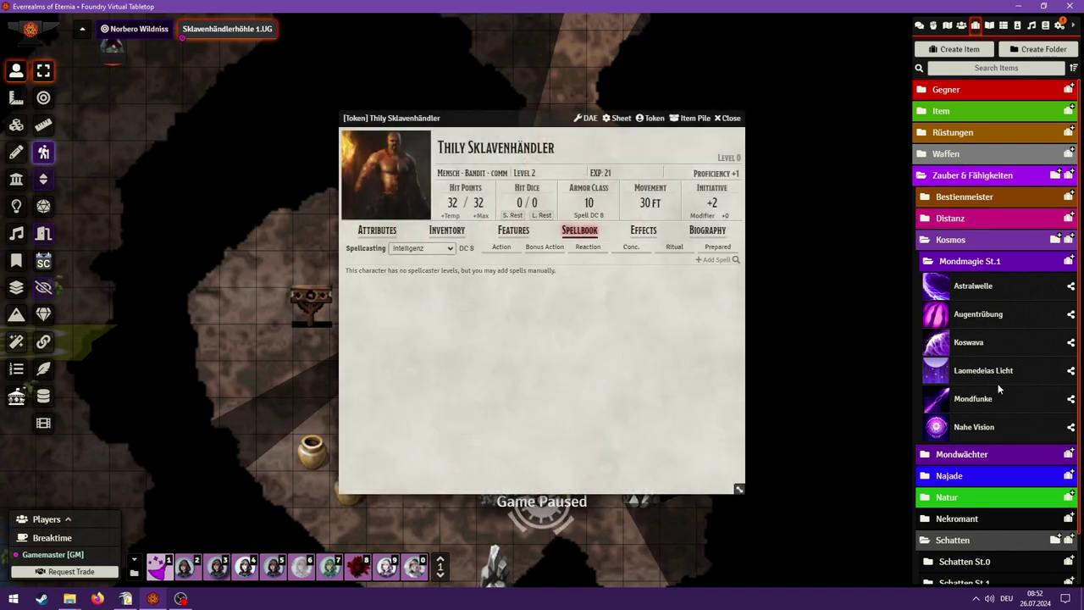
drag(985, 379, 559, 330)
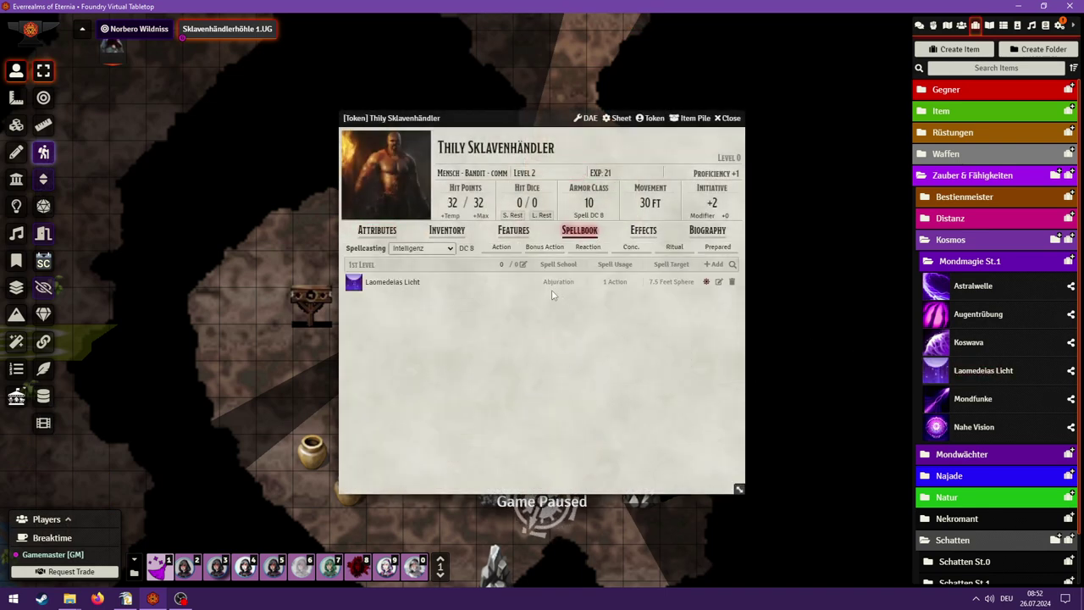
- Set the Sklavenhändler's maximum 1st-level spell slots to 10000 and fill up the available slots
click(522, 265)
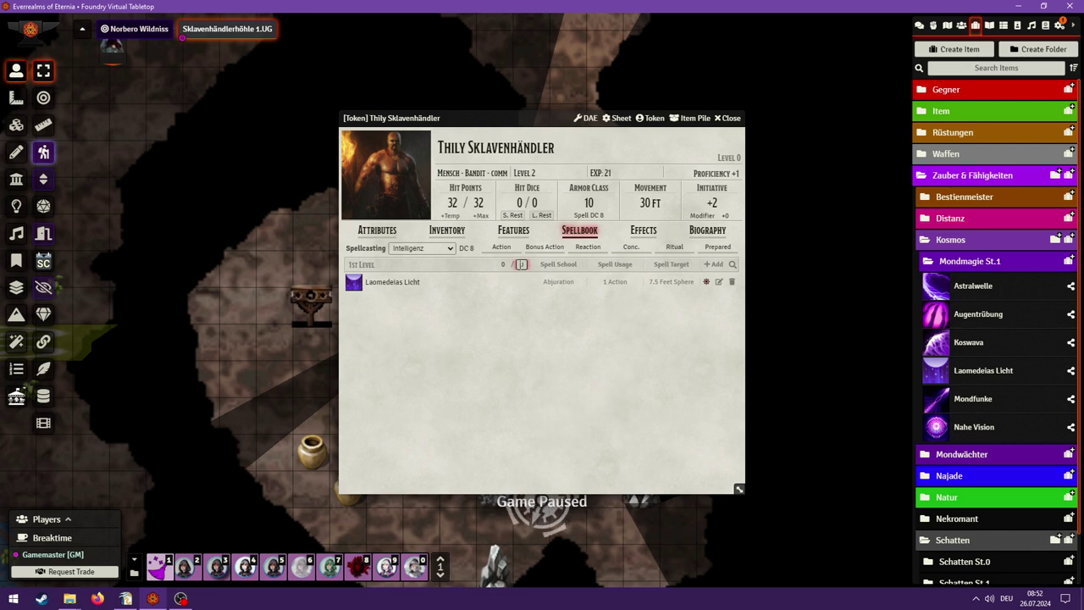
text(10000)
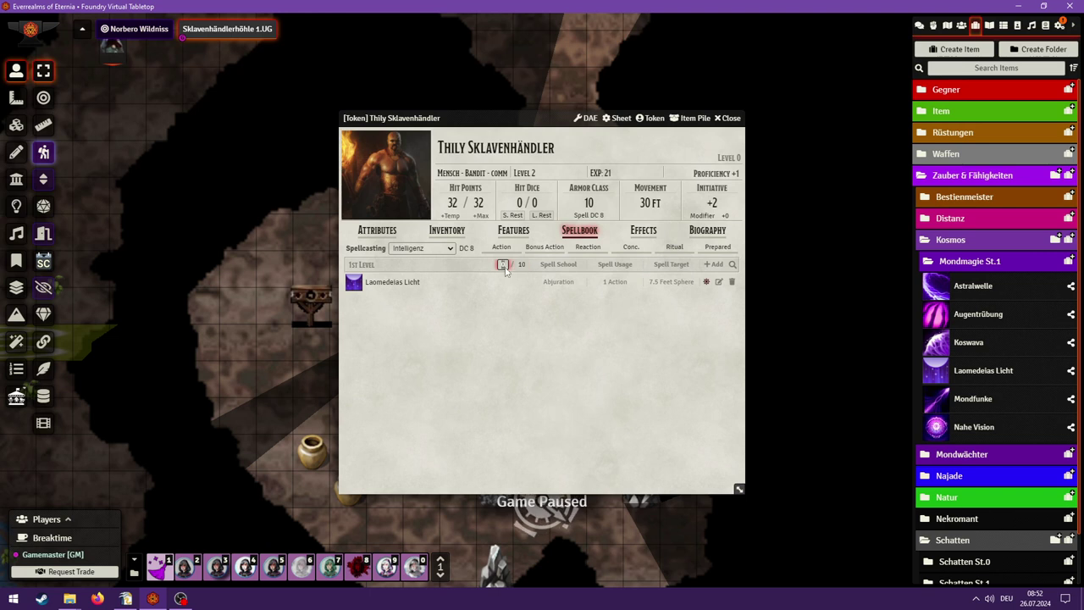
key(Return)
text(10)
key(Return)
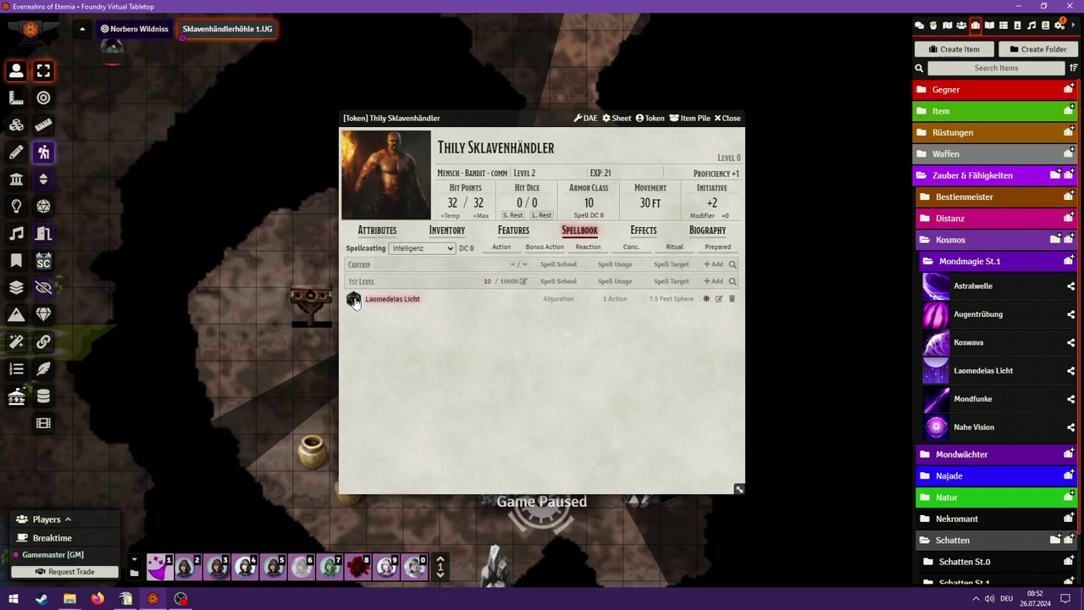
- Cast Laomedeias Licht with its 7.5 ft area centred on the empty field between three Sklavenhändler tokens and close the character sheet
click(354, 300)
click(543, 338)
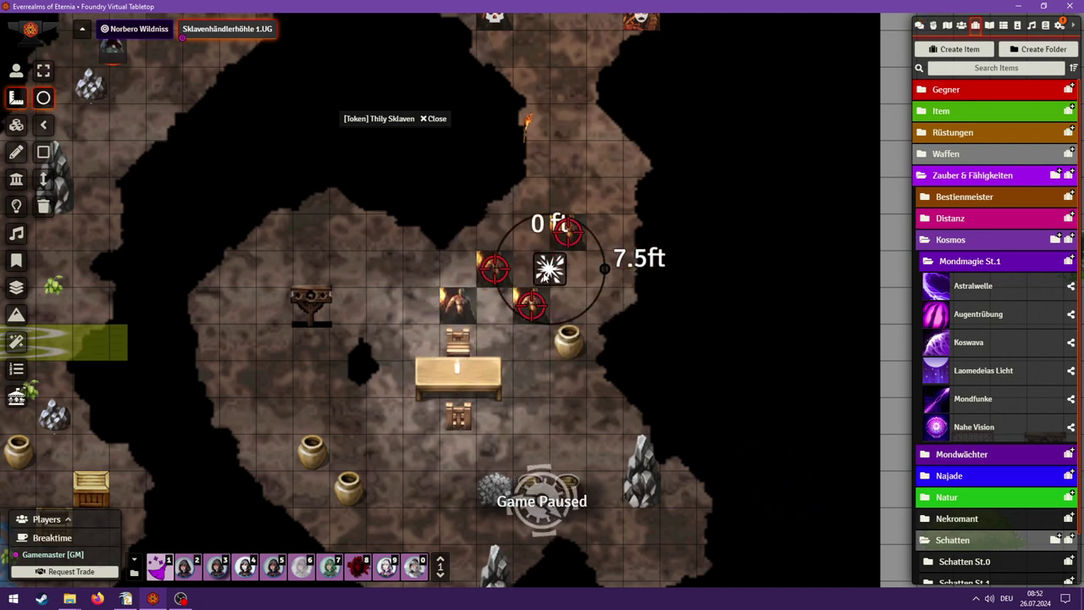
click(531, 268)
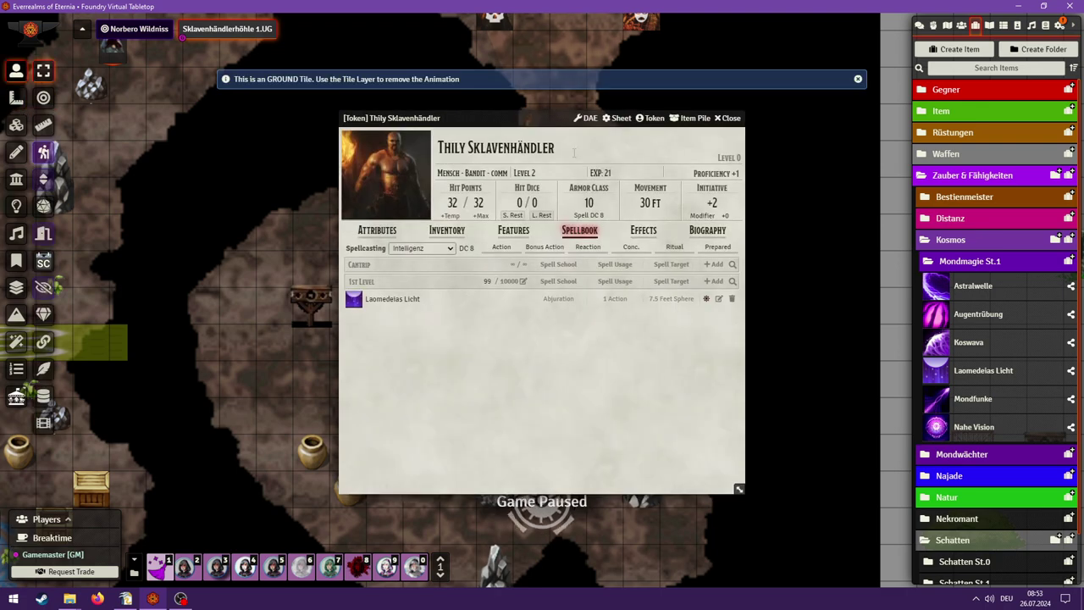
drag(507, 125, 846, 163)
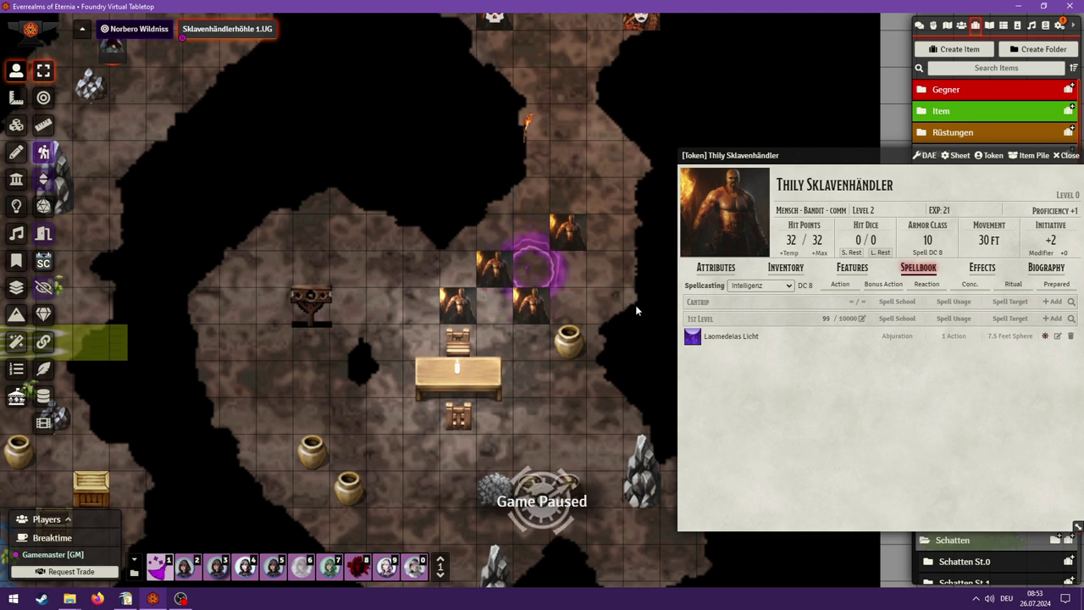
click(1070, 157)
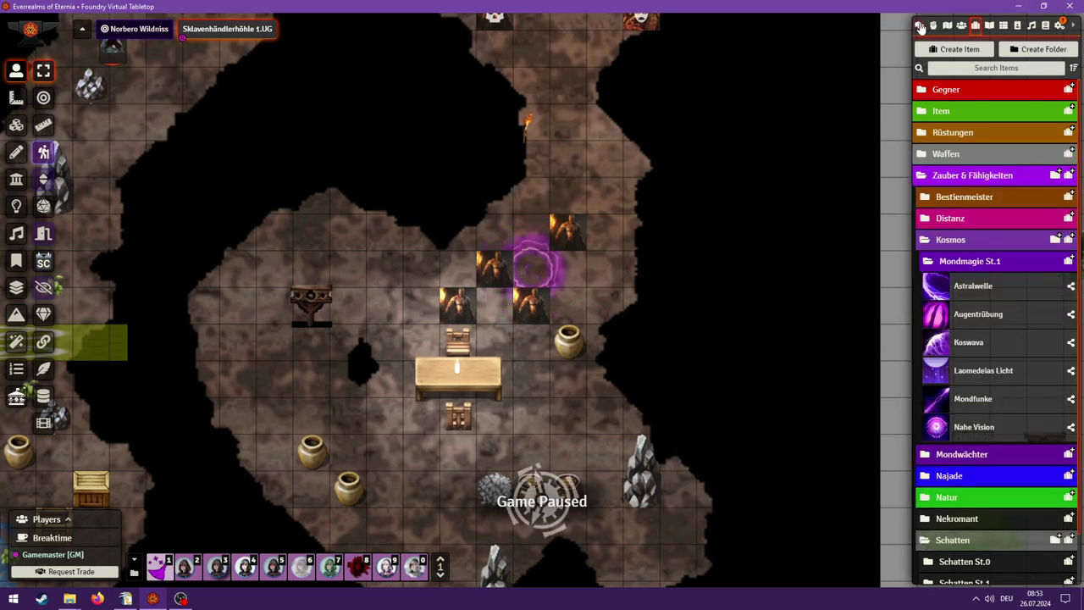
- Review the Laomedeias Licht chat card with its attack roll details and flush the whole chat log
click(920, 27)
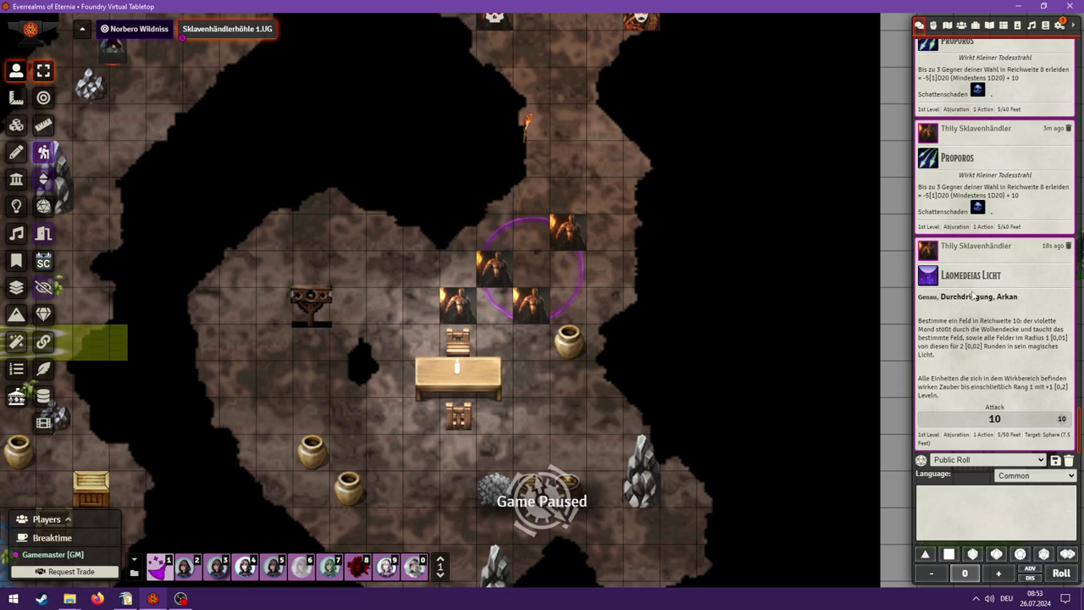
scroll(949, 254, up, 4)
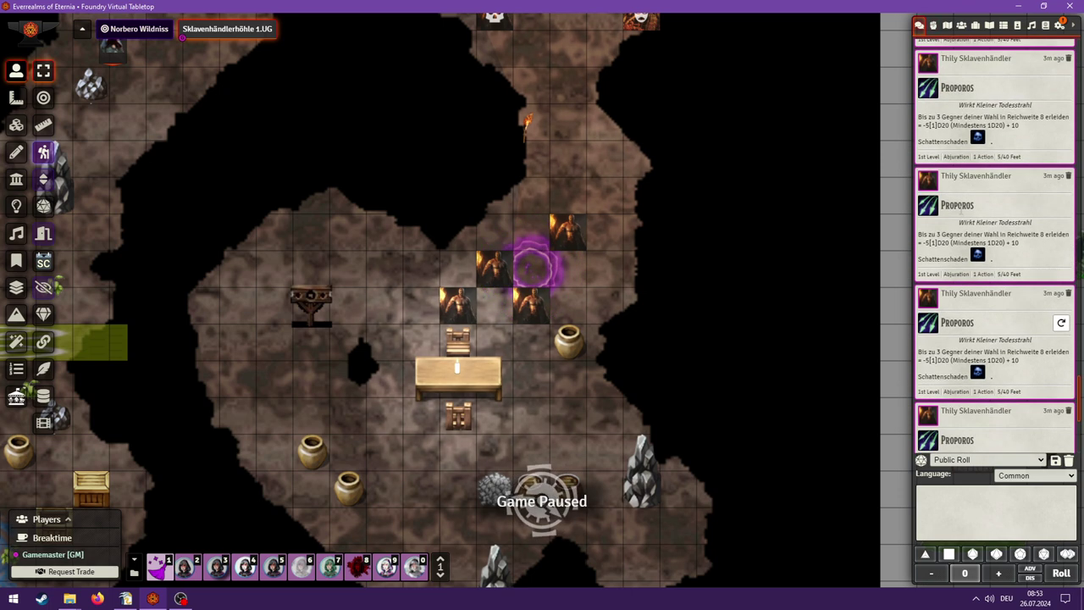
scroll(961, 214, down, 4)
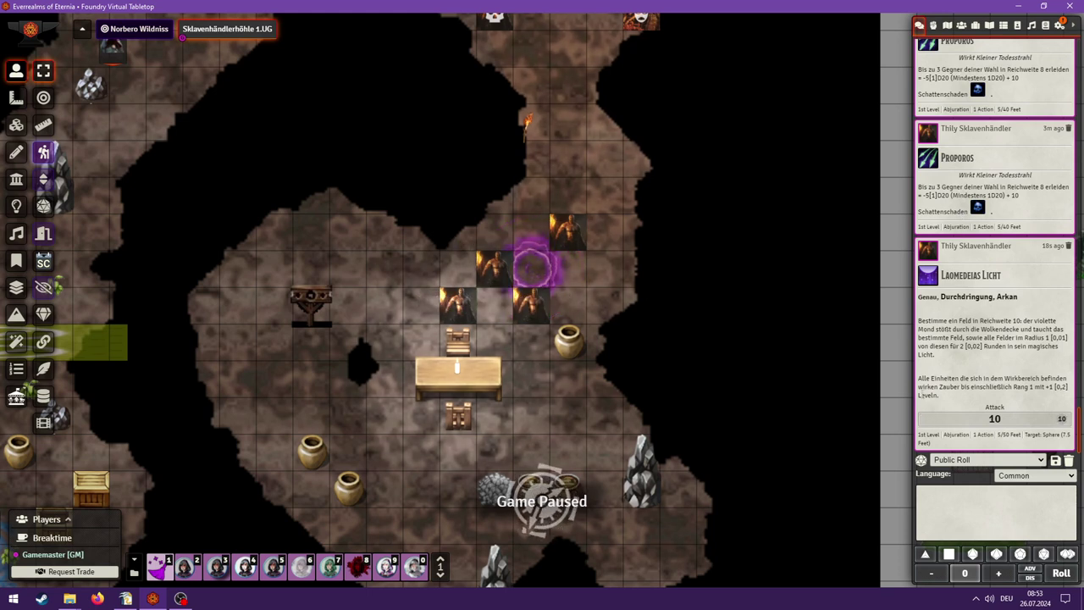
click(980, 419)
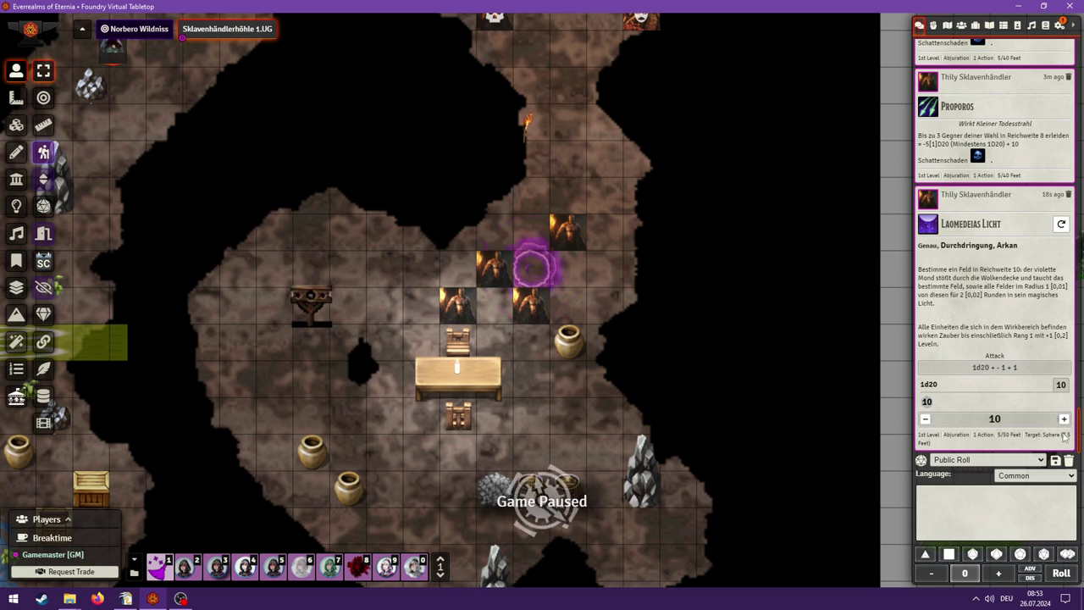
click(1069, 460)
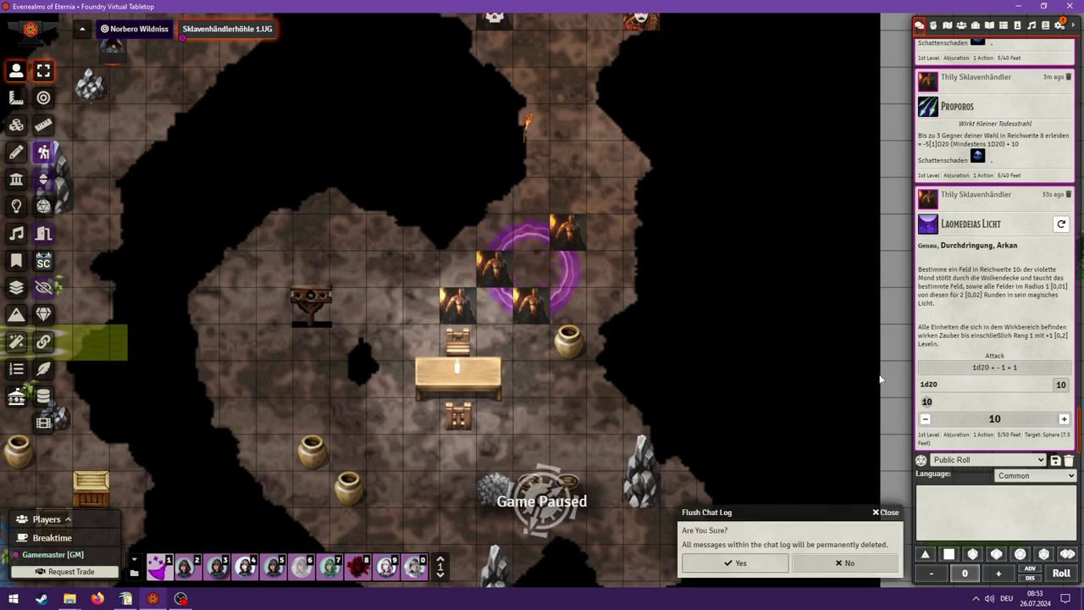
click(734, 562)
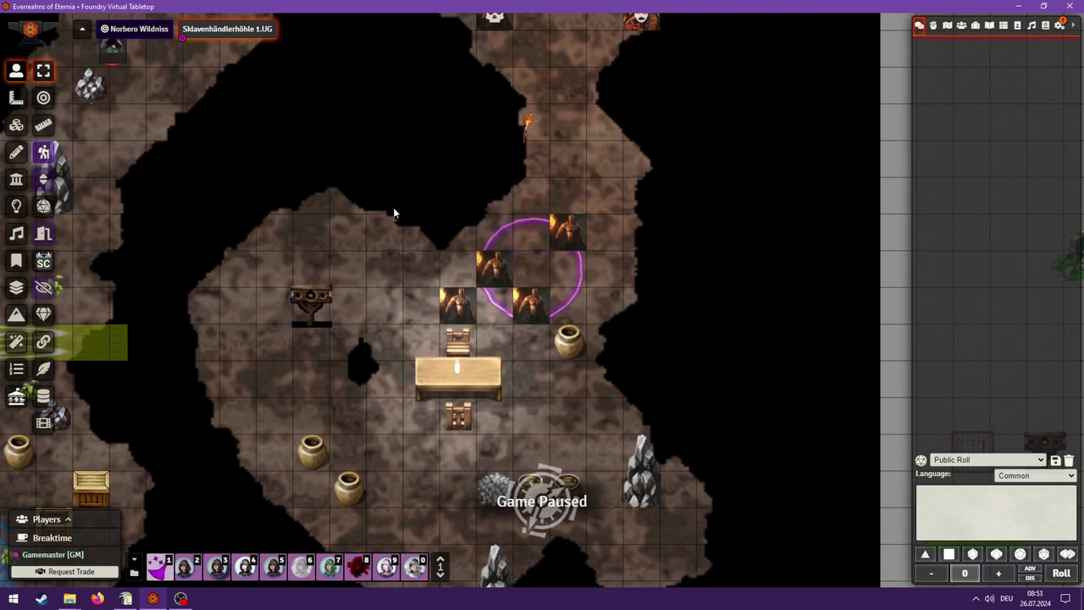
- Check the Sequencer effects manager for currently playing effects and close it again
click(16, 344)
click(16, 368)
click(48, 101)
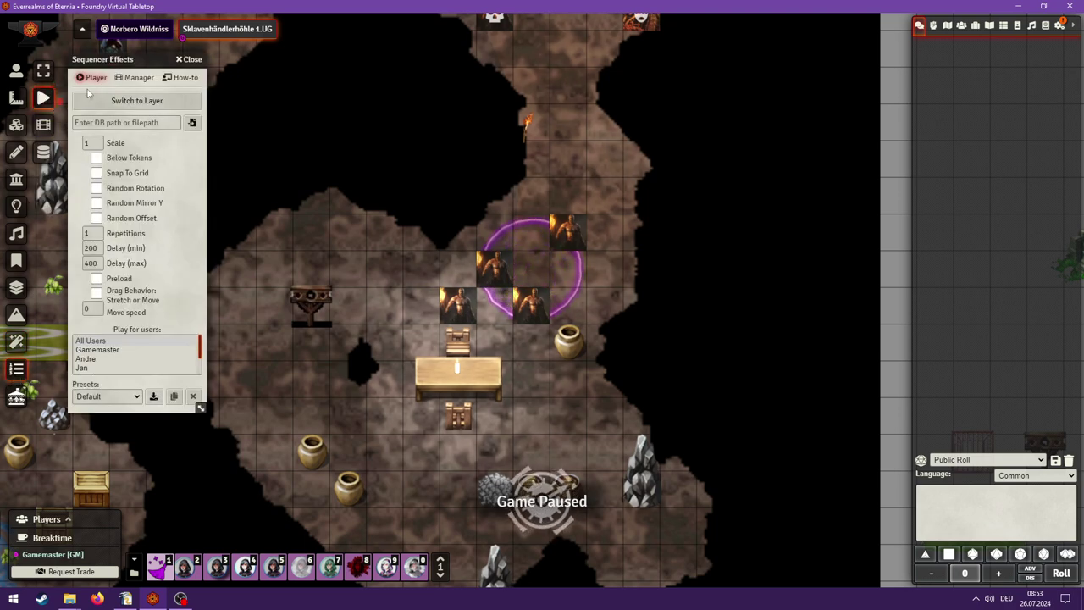
click(149, 76)
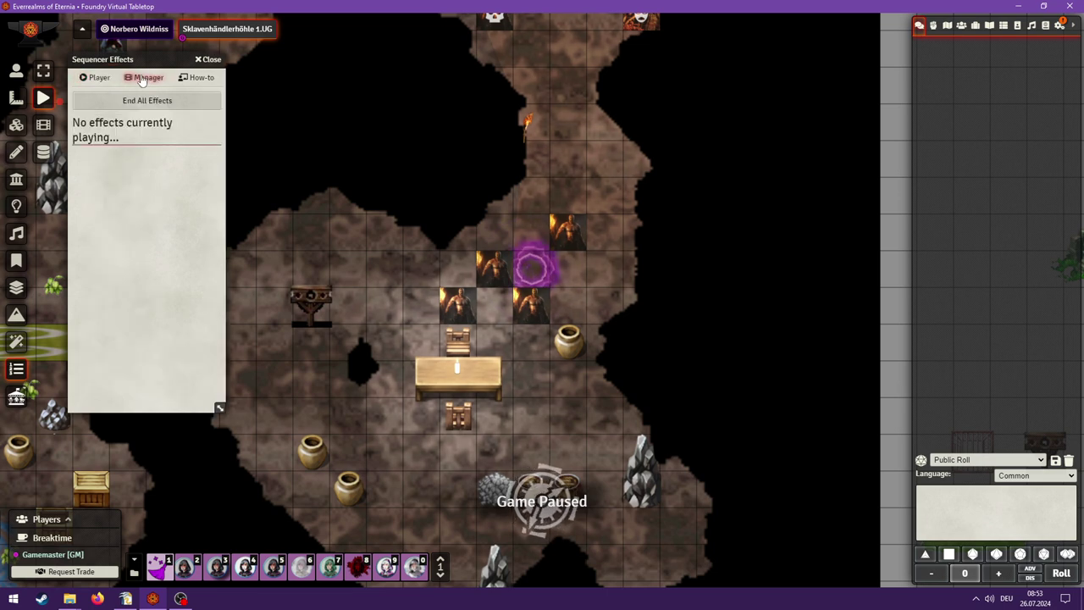
click(211, 58)
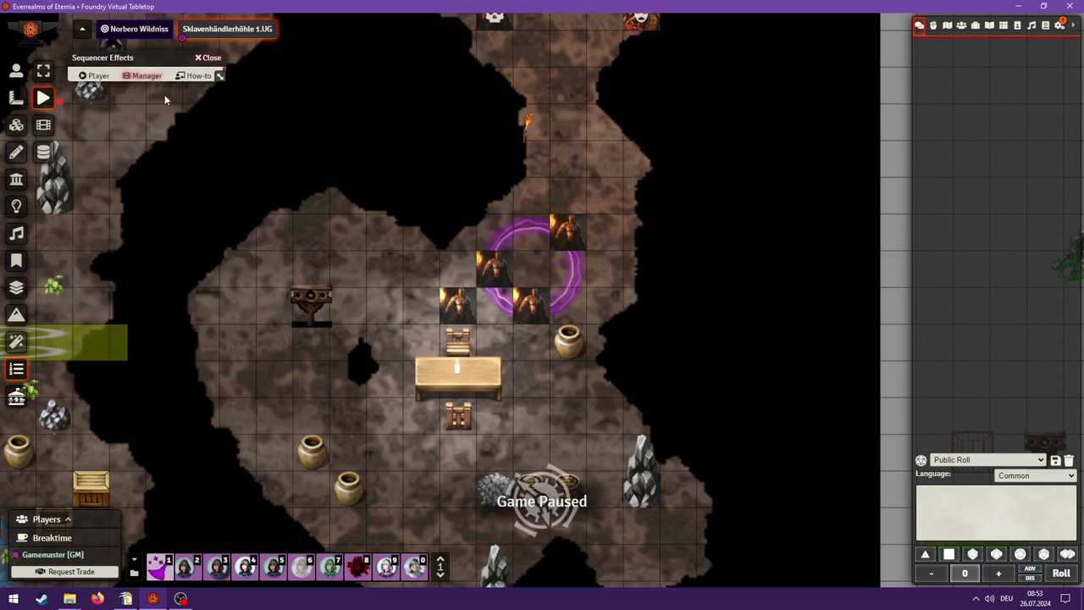
- Delete the purple Laomedeias Licht animation tile from the map and return to the token controls
click(23, 347)
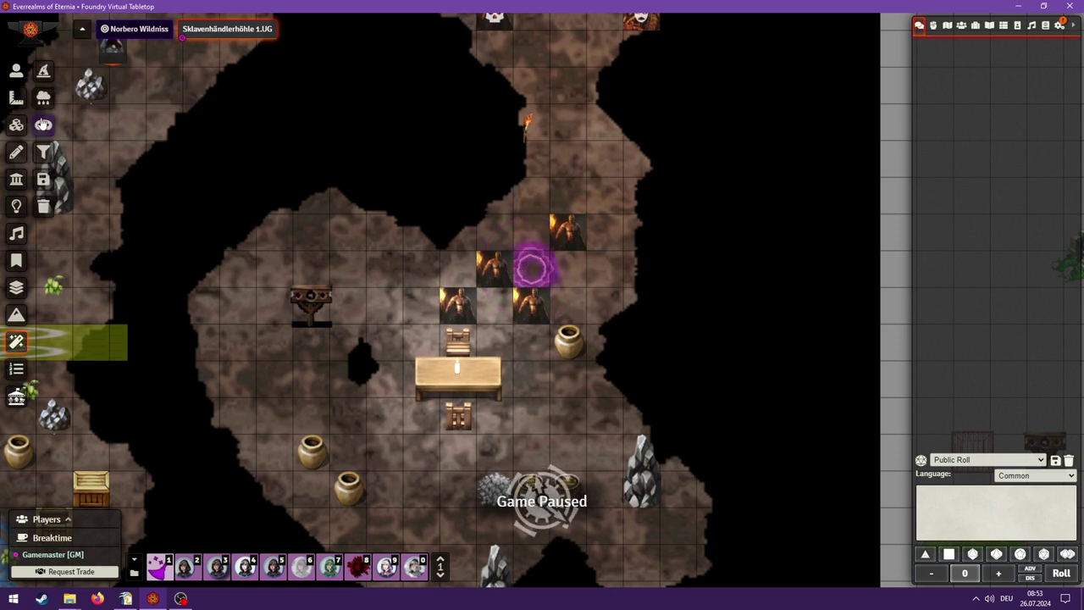
click(17, 126)
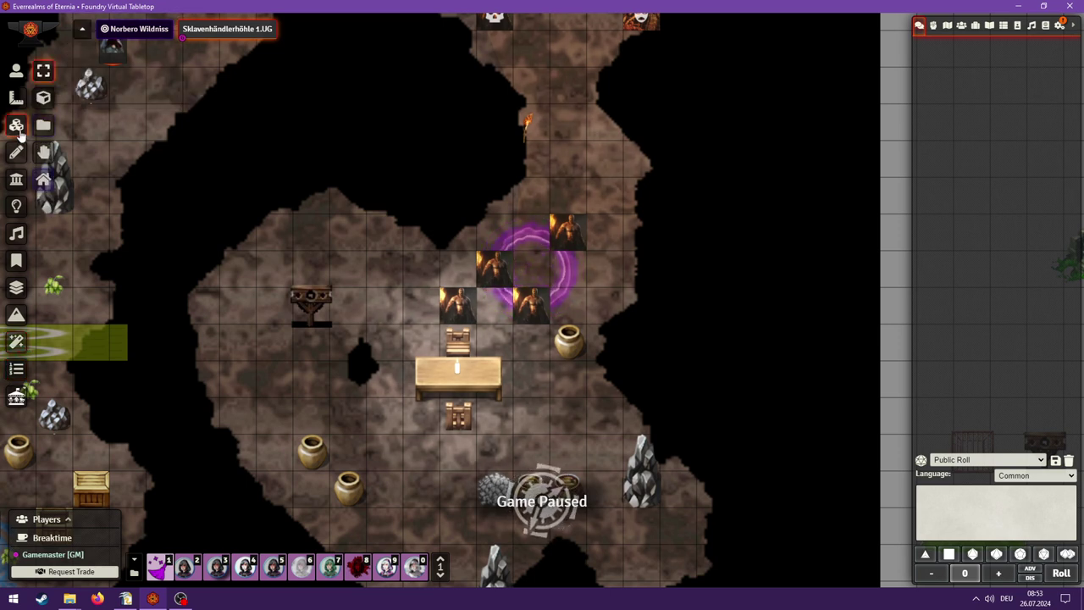
click(528, 247)
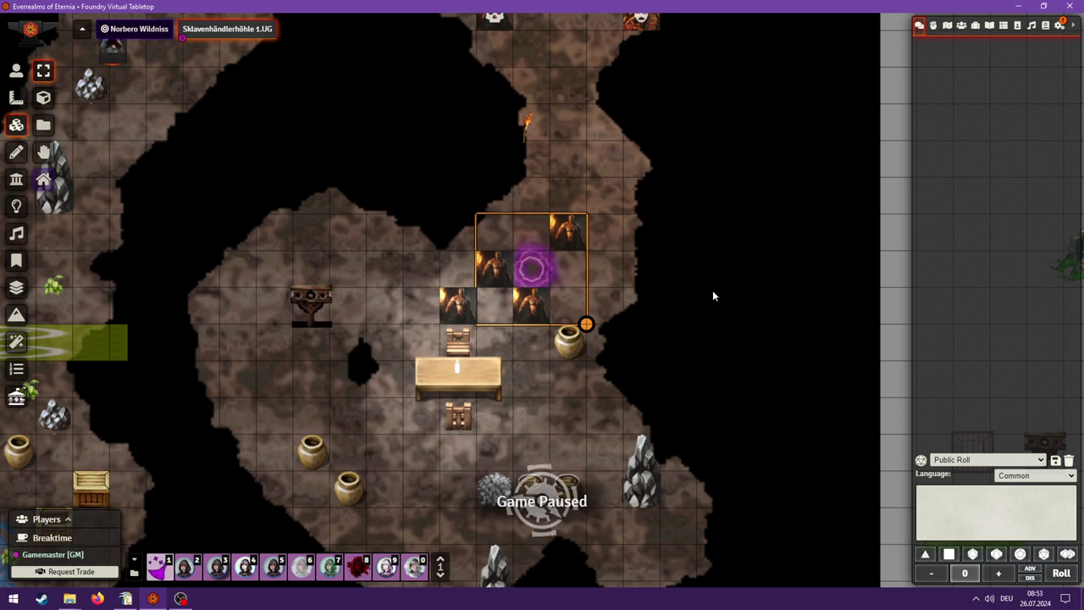
click(16, 70)
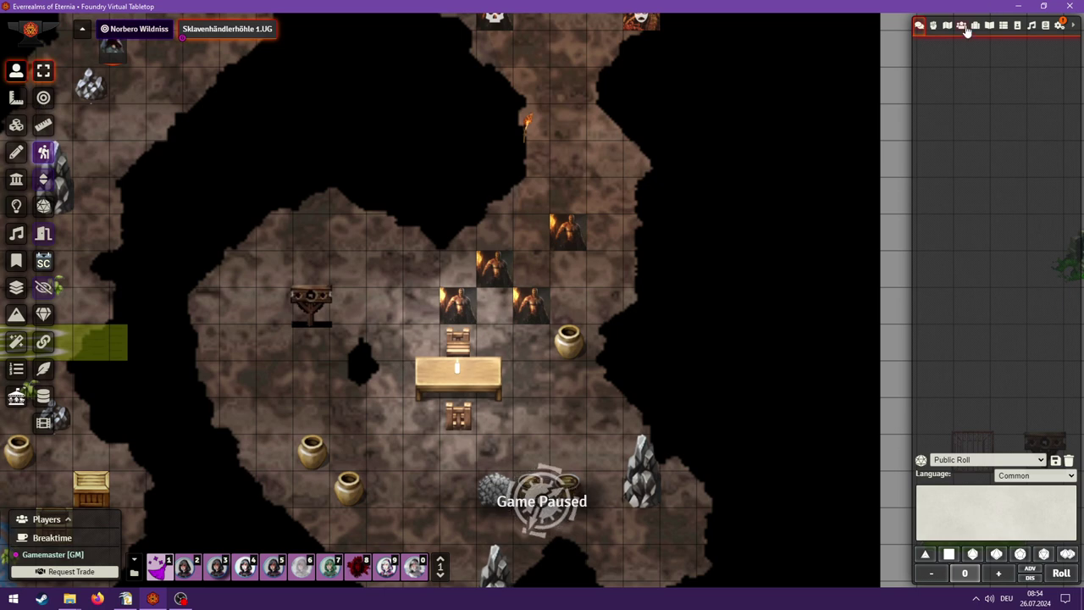
- Return to the item directory and expand the Schatten St.1 spell folder under Schatten
click(963, 27)
click(978, 27)
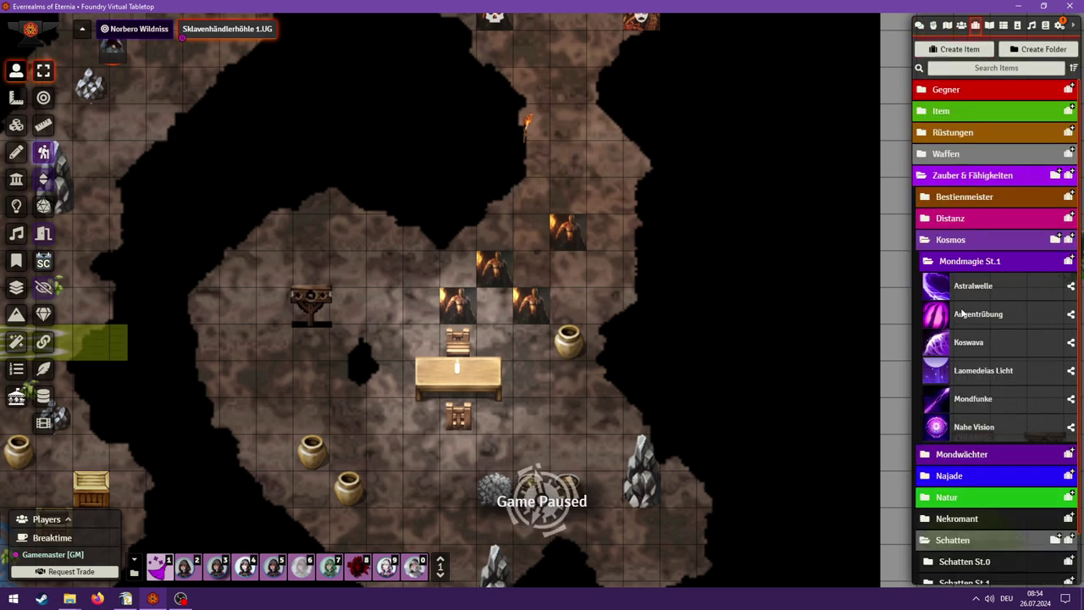
scroll(963, 380, down, 1)
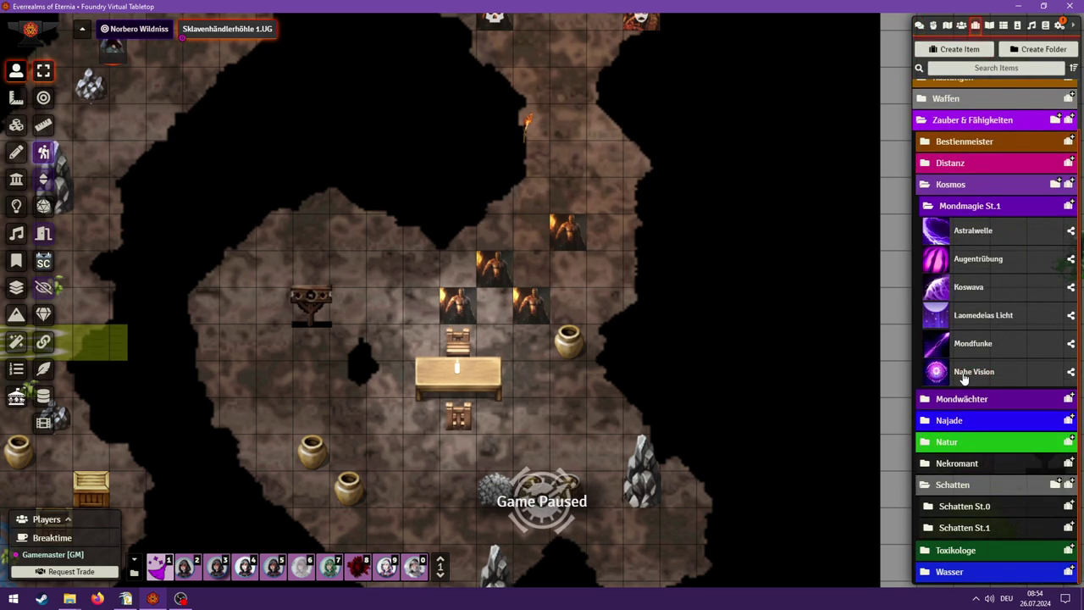
click(933, 485)
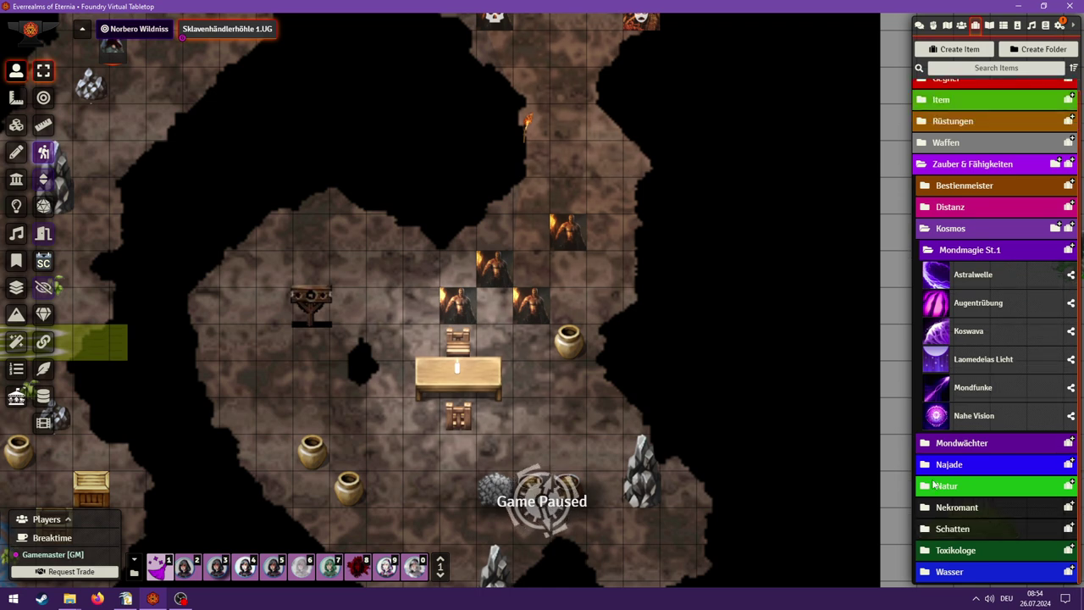
click(930, 530)
click(930, 529)
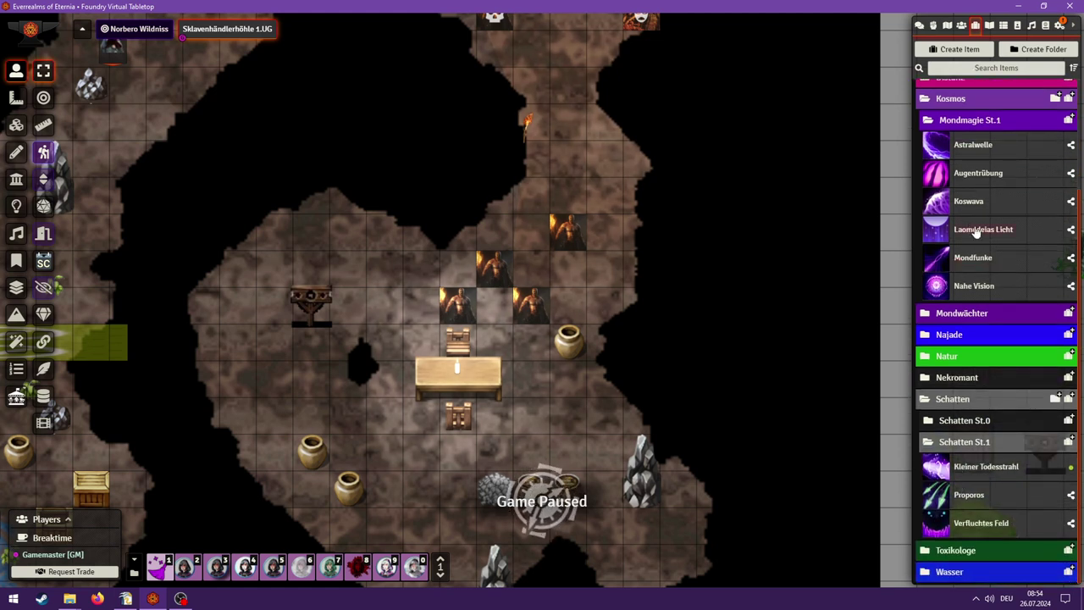
- Duplicate the Laomedeias Licht spell, move the copy into the Schatten St.1 folder and collapse the Kosmos folder
right_click(973, 228)
click(955, 307)
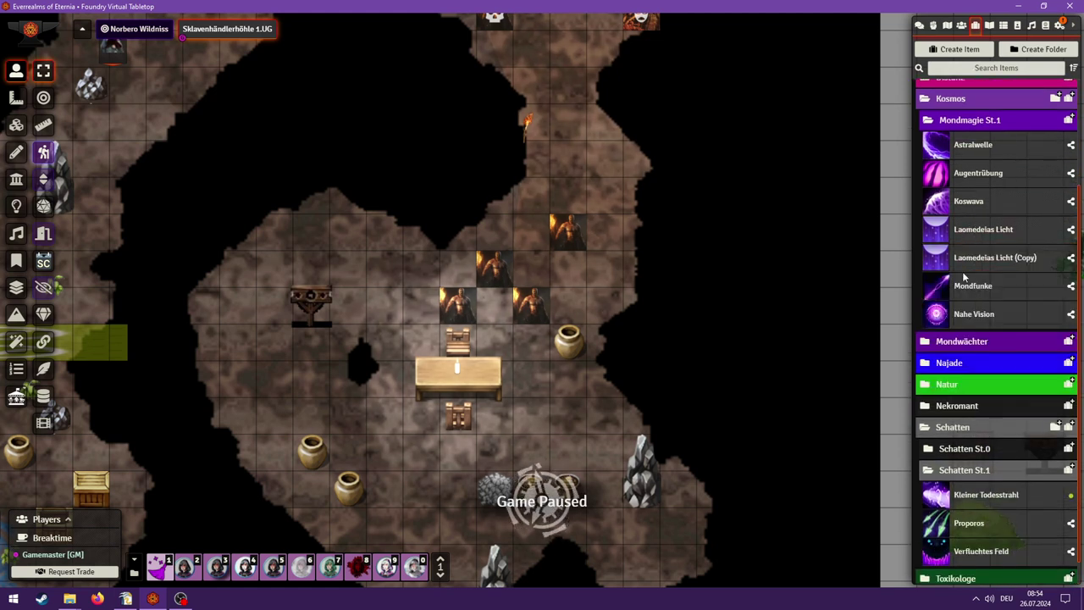
drag(974, 259, 998, 480)
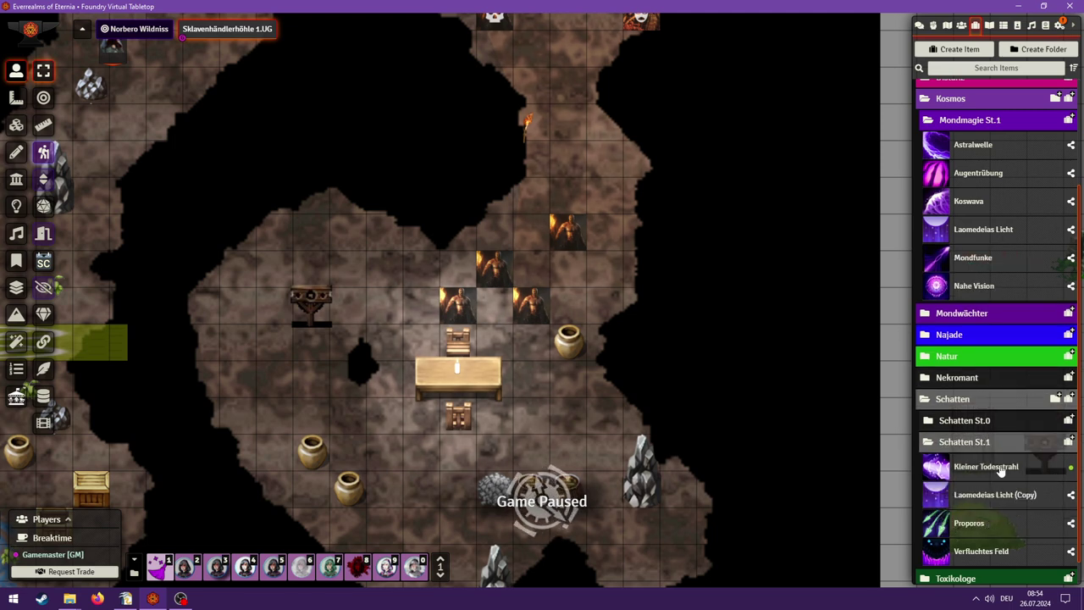
scroll(945, 200, up, 2)
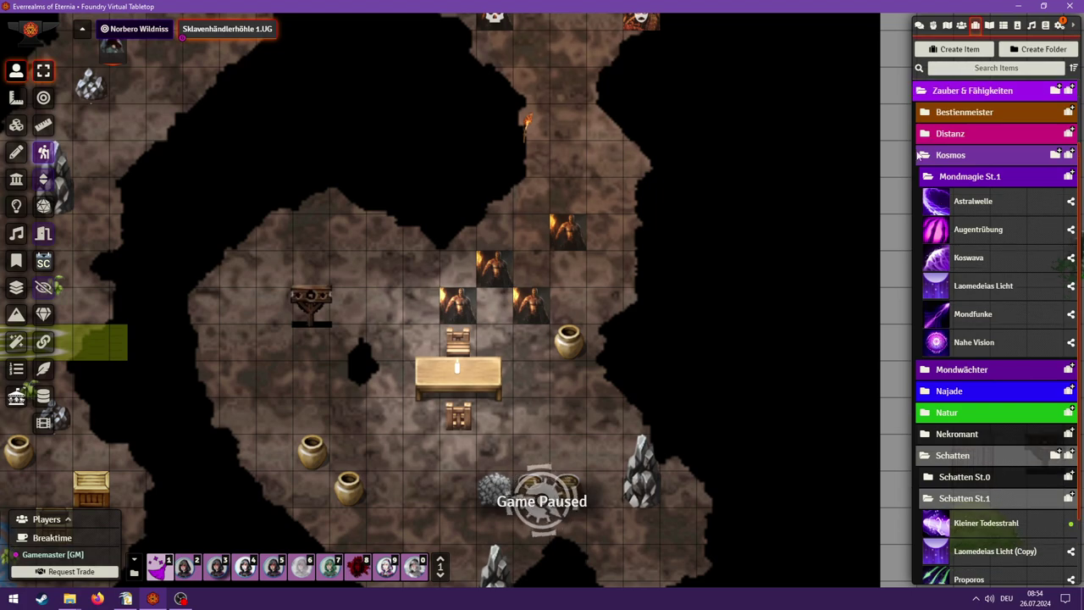
click(920, 151)
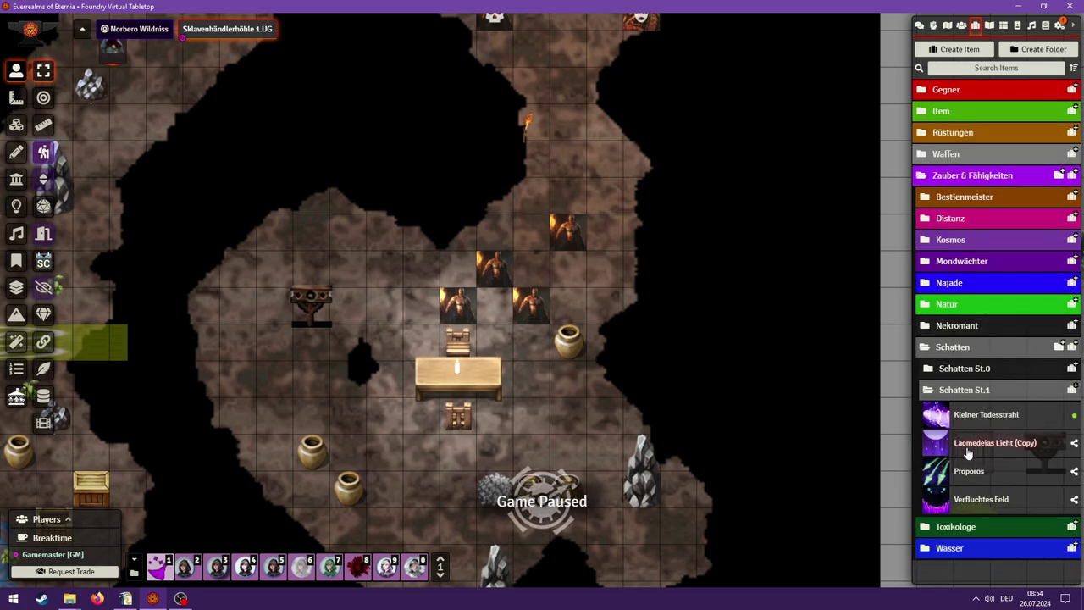
- Tile the window beside the spell document and replace the copied spell's image with Schrei der Banshee, uploaded from the Stufe 1 folder
mouse_move(937, 6)
mouse_down()
mouse_move(937, 78)
mouse_move(1083, 101)
mouse_up()
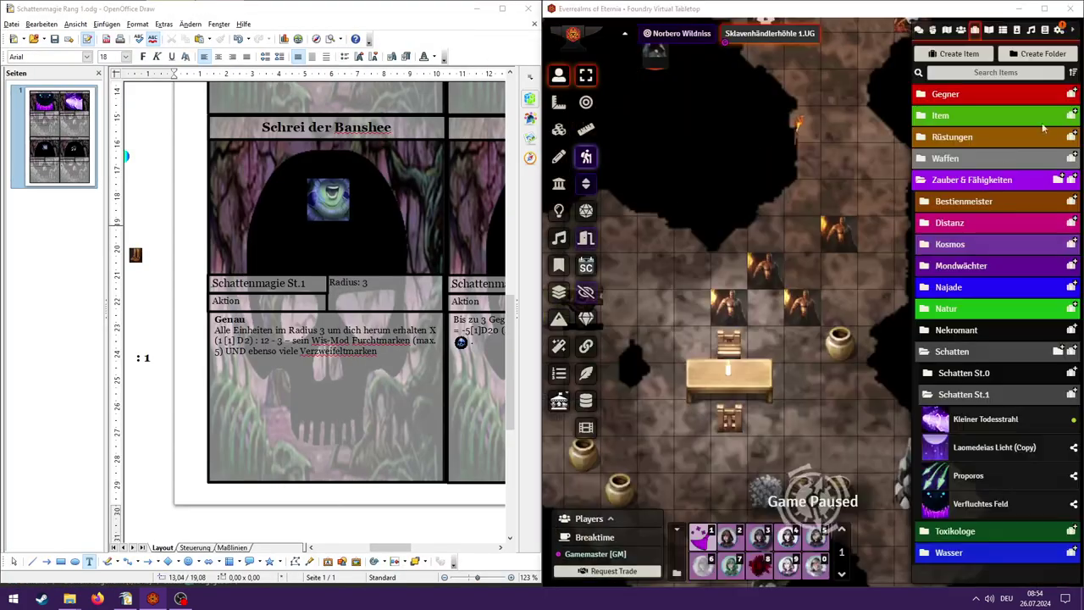
click(992, 446)
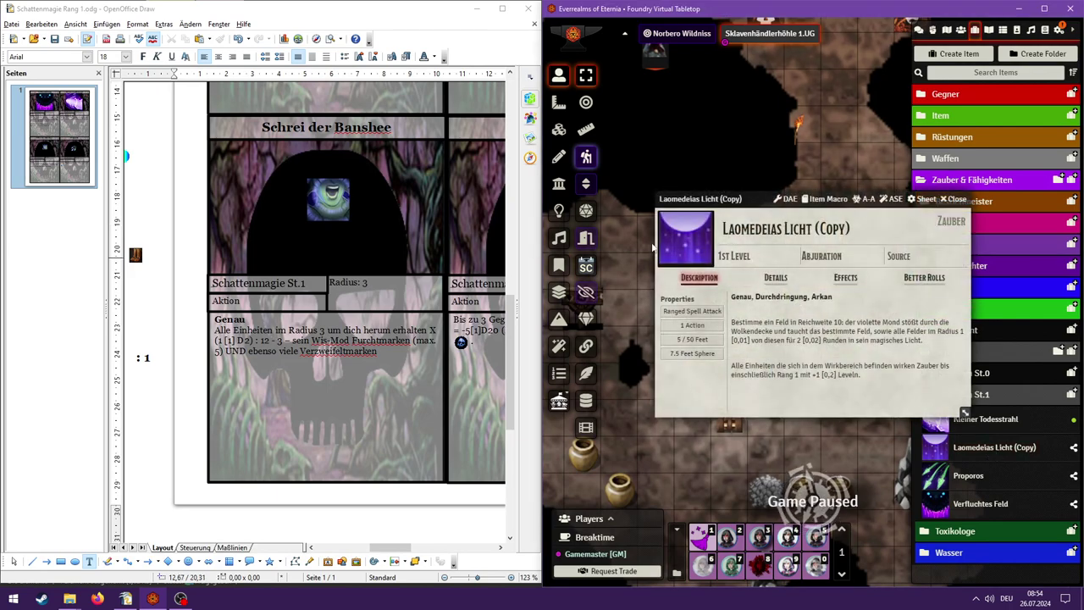
click(690, 232)
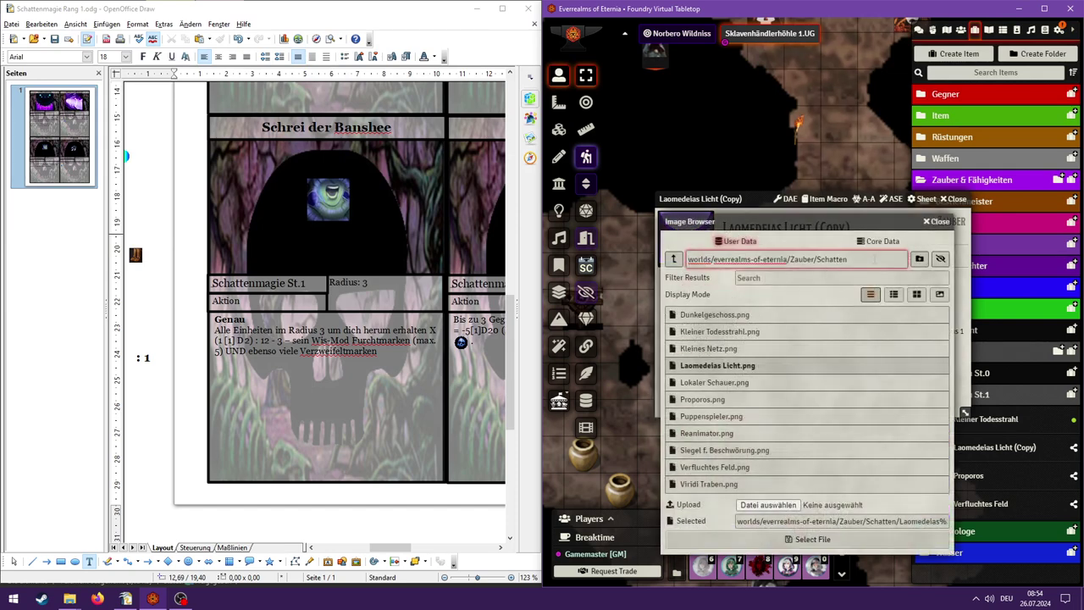
click(768, 505)
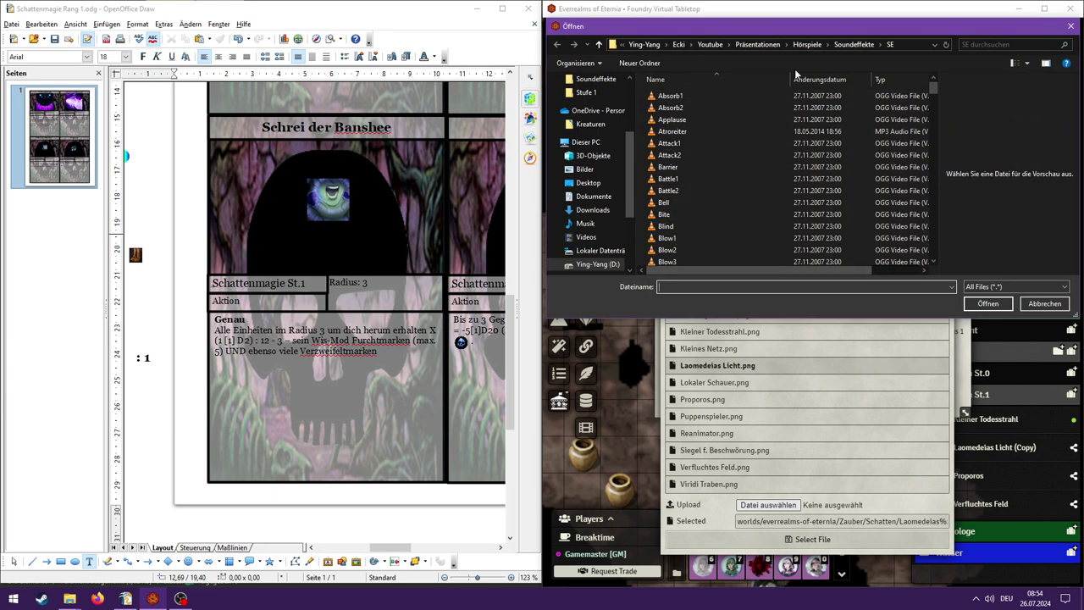
scroll(597, 135, up, 2)
click(602, 136)
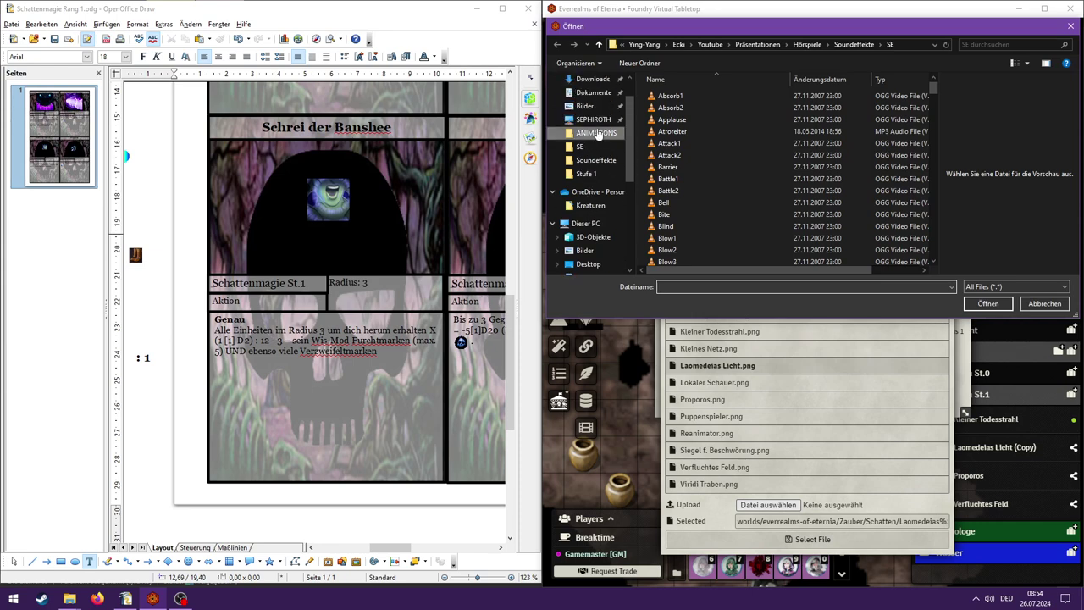
click(593, 174)
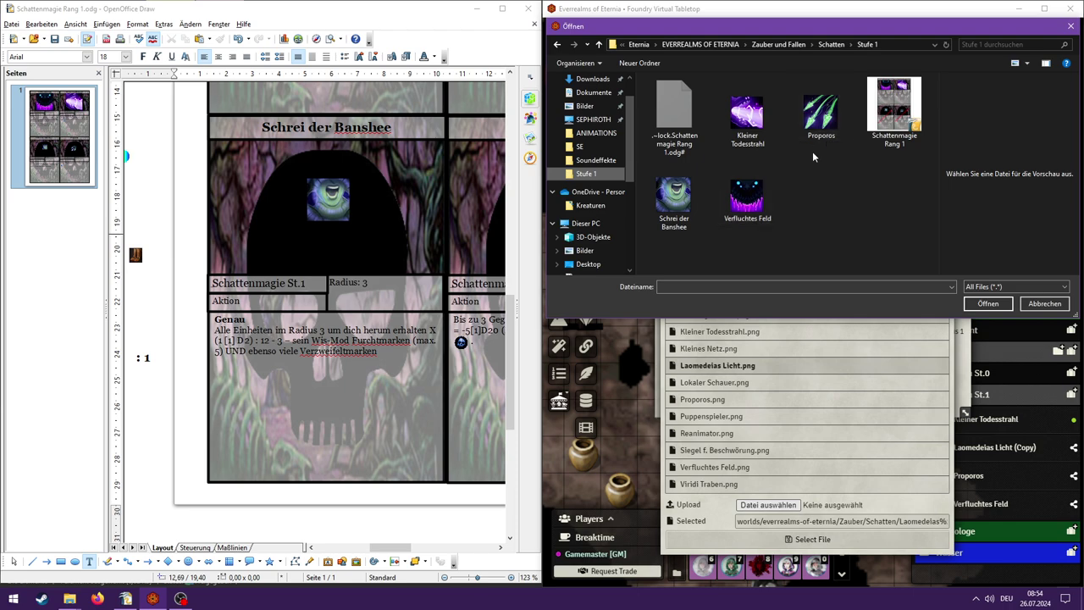
click(674, 199)
click(983, 304)
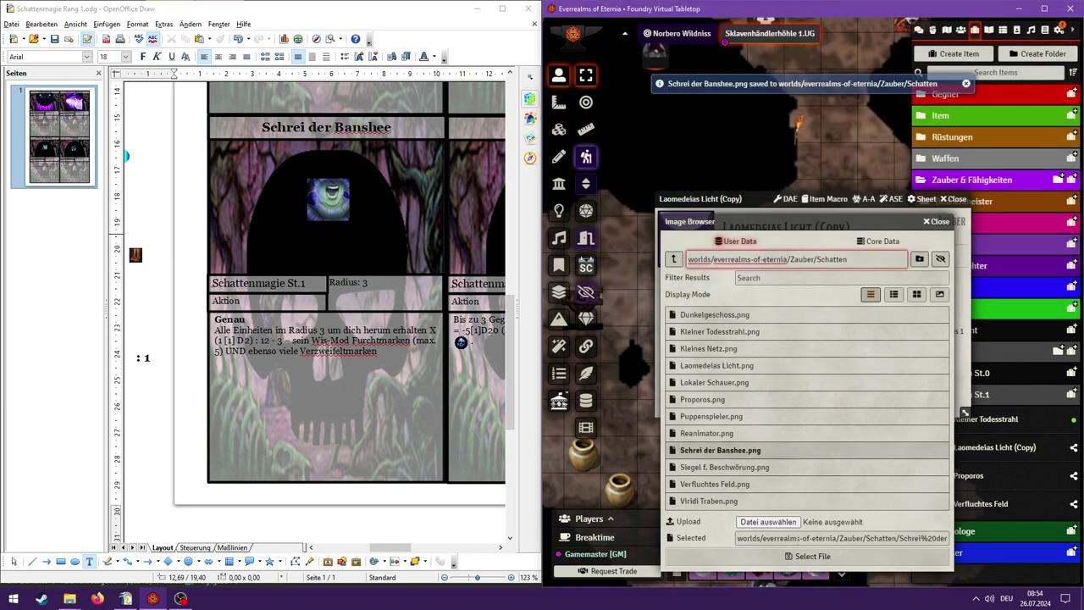
click(812, 556)
- Rename the copied spell as Schrei der Banshee
click(820, 229)
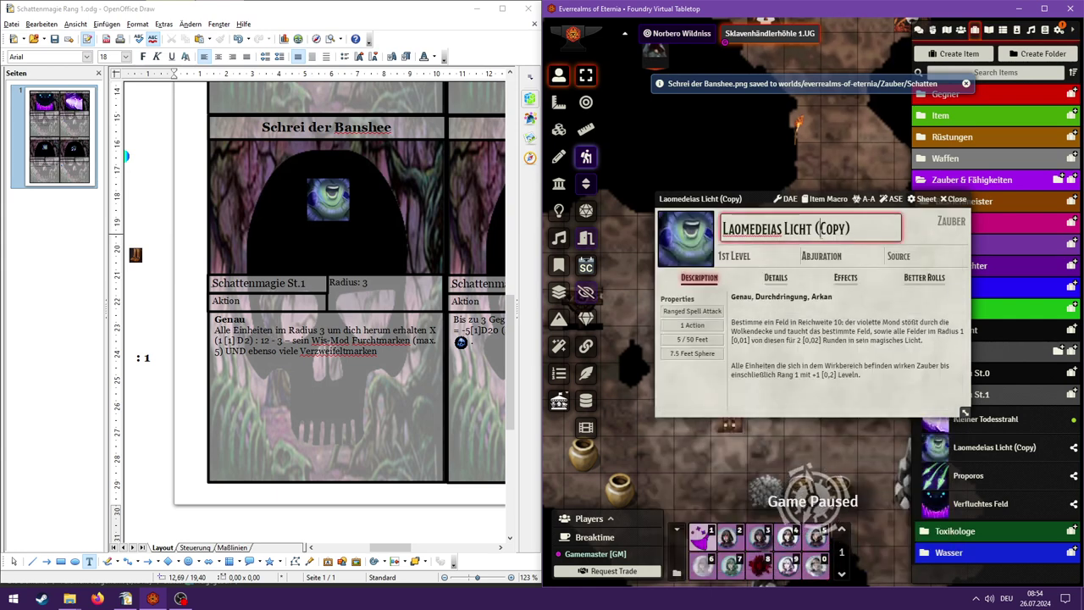
key(ctrl+a)
text(Sc)
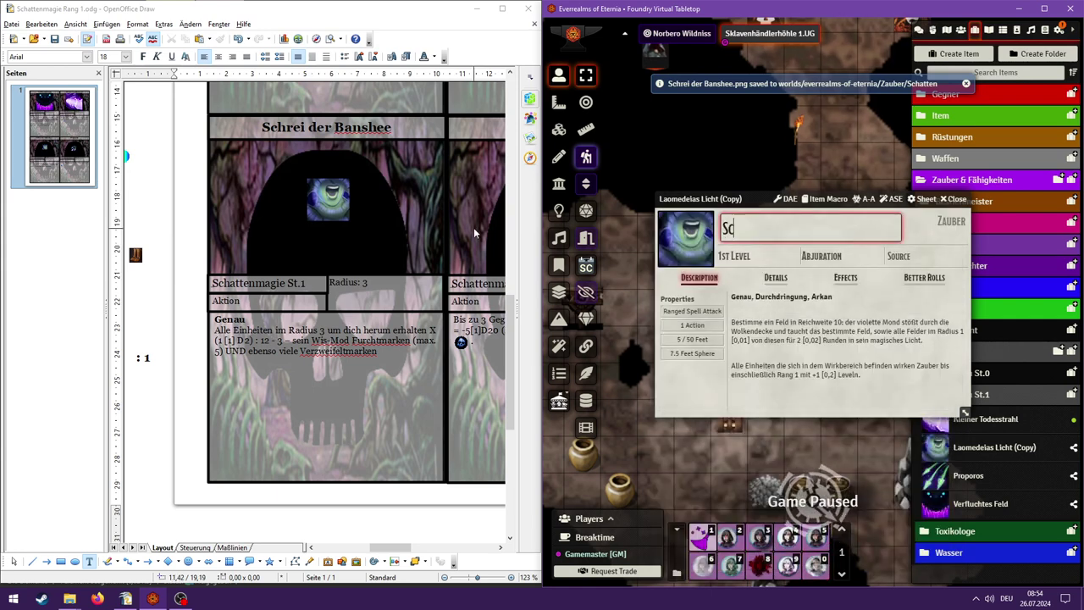
text(hrei der Ba)
text(nse)
text(hee)
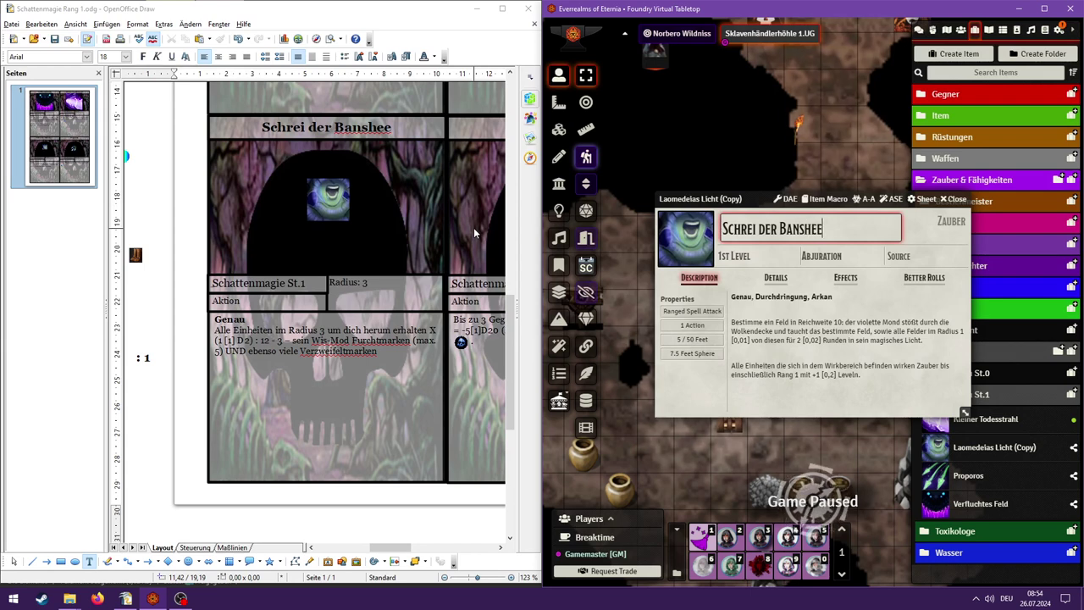
click(839, 311)
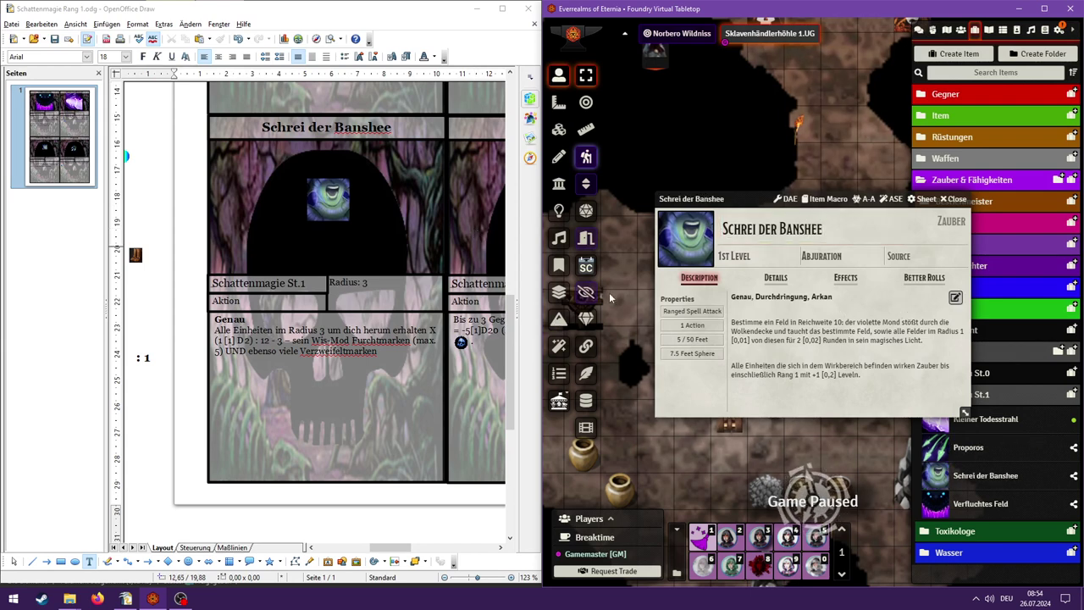
- Replace the spell's description with the Schrei der Banshee rules text from the document, reduce the keyword line to Genau and save it
click(390, 355)
drag(391, 354, 211, 332)
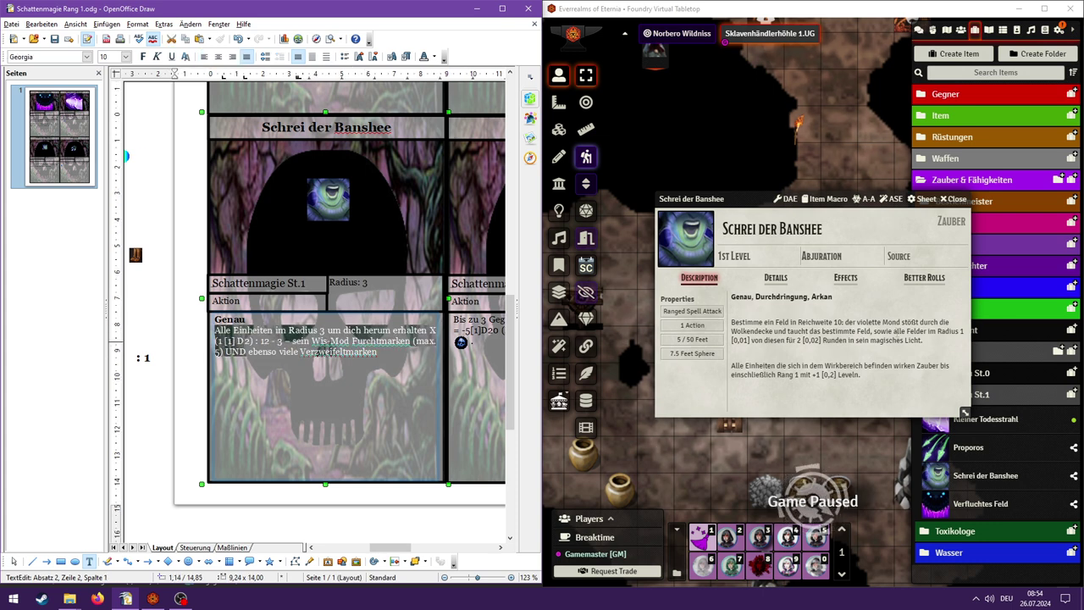
click(956, 298)
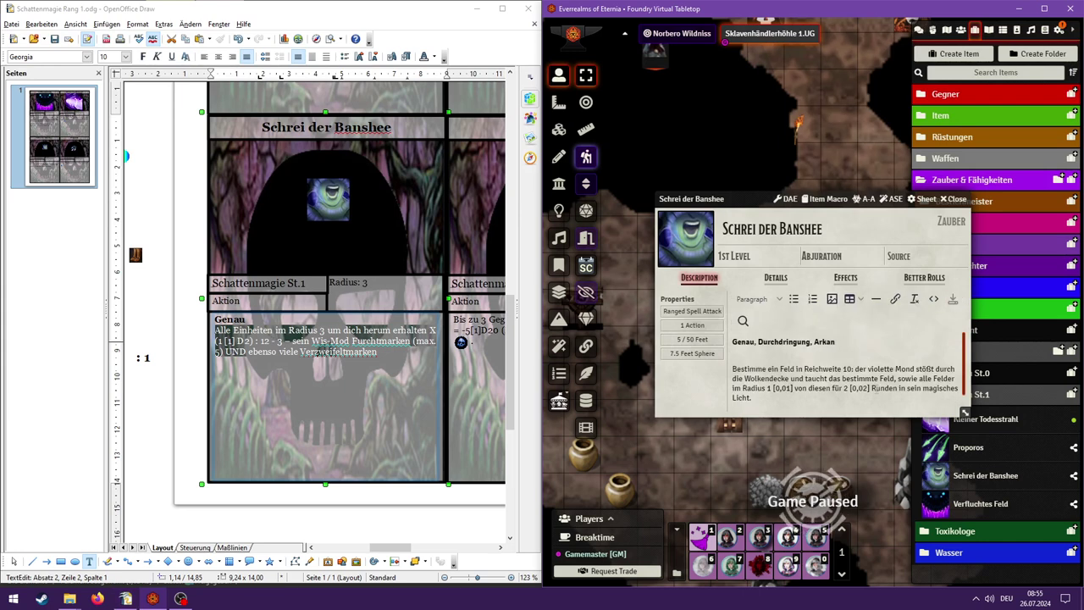
scroll(845, 374, down, 1)
key(ctrl+a)
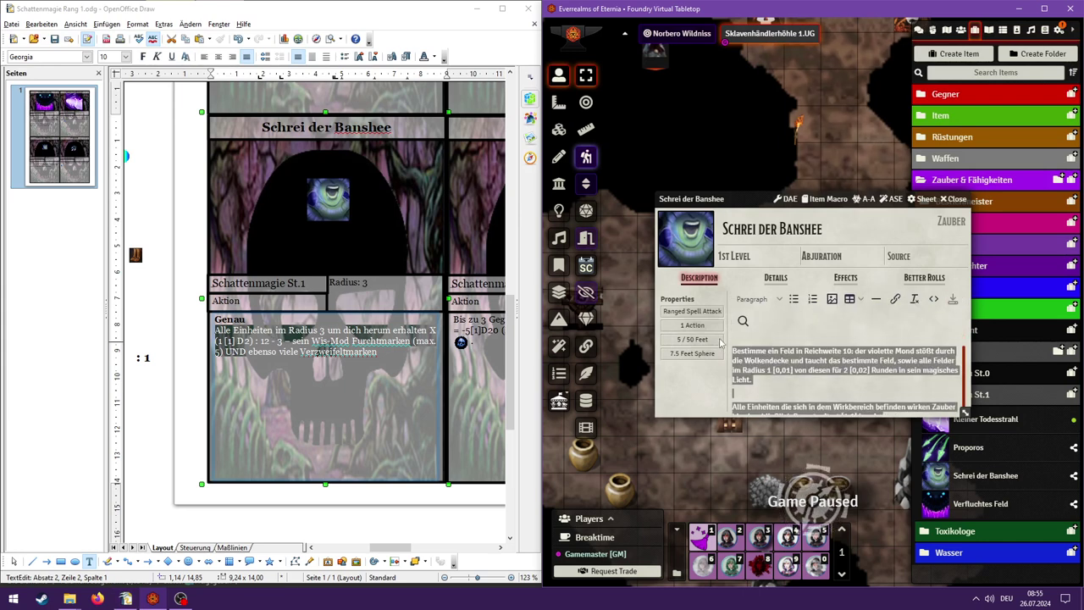
text(Genau, Durchdringung, Arkan Alle Einheiten im Radius 3 um dich herum erhalten X (1 [1] D2) : 12 - 3 – sein Wis-Mod Furchtmarken (max. 5) UND ebenso viele Verzweifeltmarken)
click(755, 341)
key(shift+End)
key(Delete)
key(Delete)
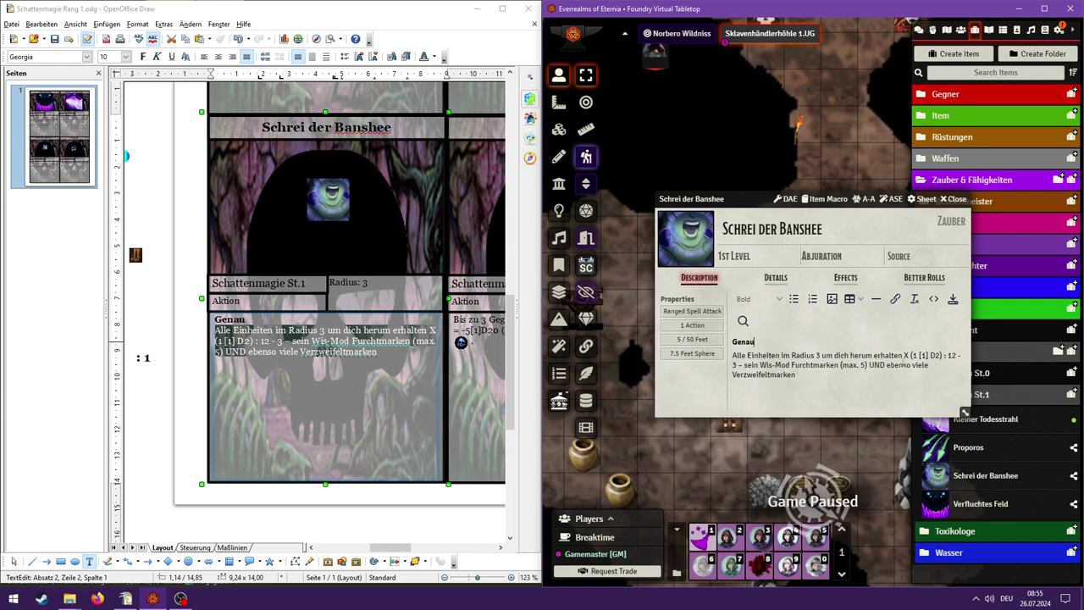
click(954, 300)
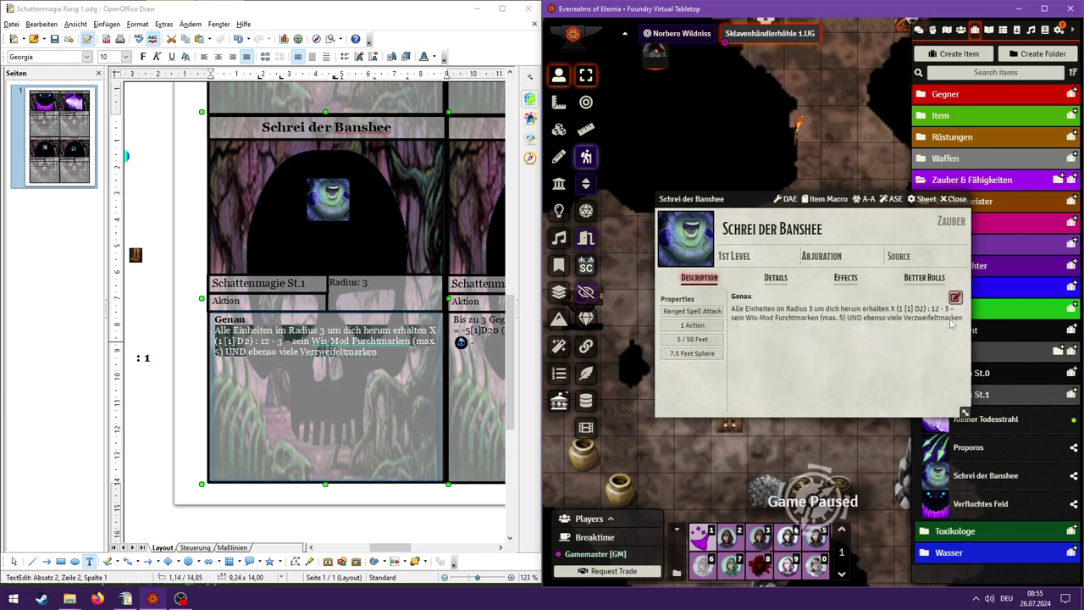
- In the spell's details, set the target size to 17.5 feet and the long range to 5 feet
click(775, 280)
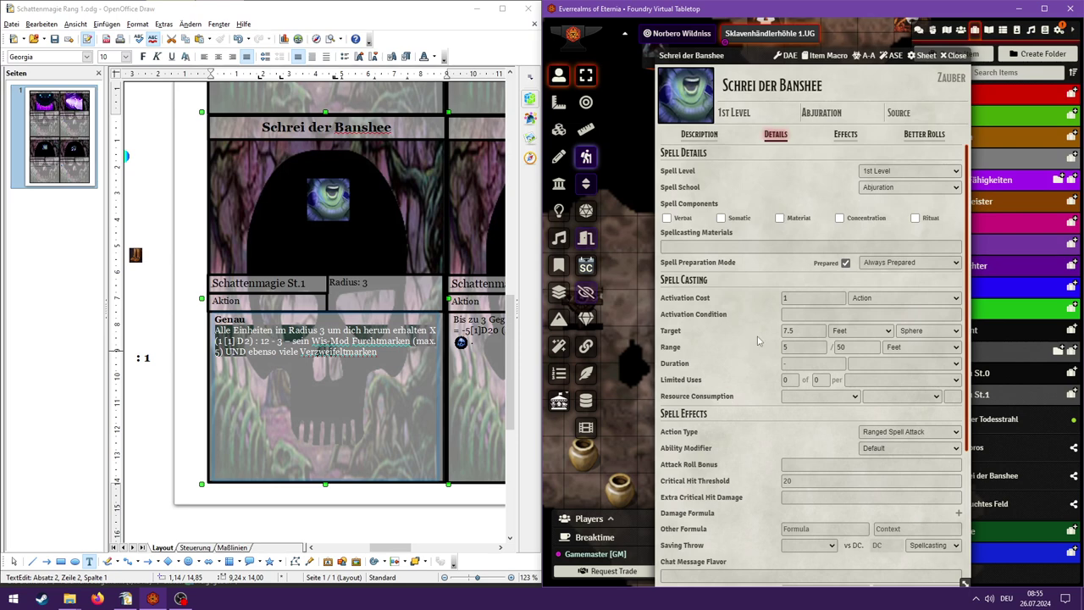
click(801, 331)
text(1)
click(705, 350)
click(913, 331)
click(913, 331)
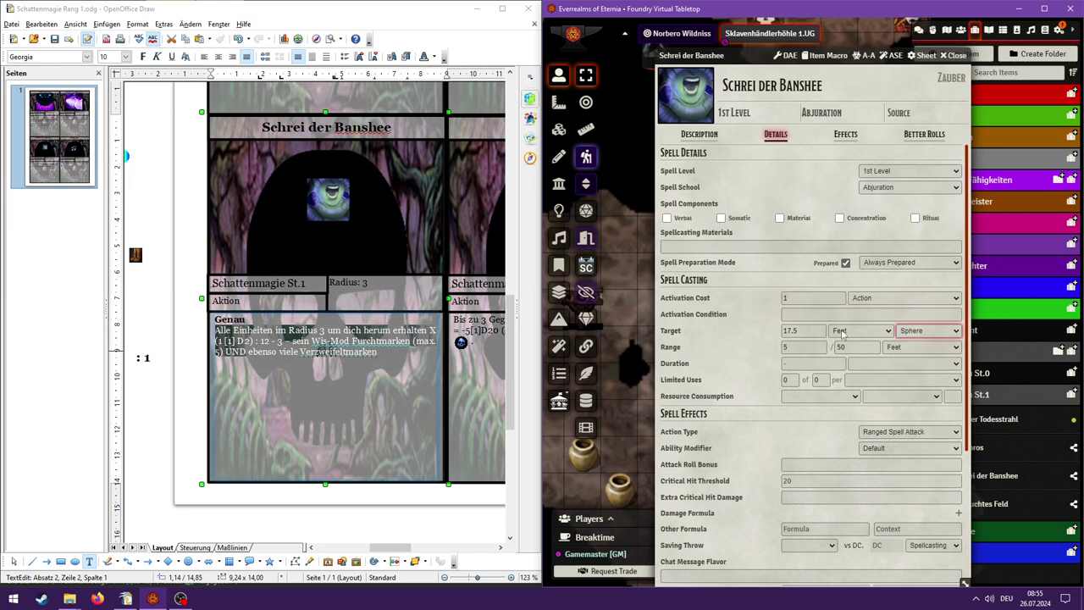
key(Tab)
key(Return)
key(Tab)
key(Tab)
text(5)
key(Return)
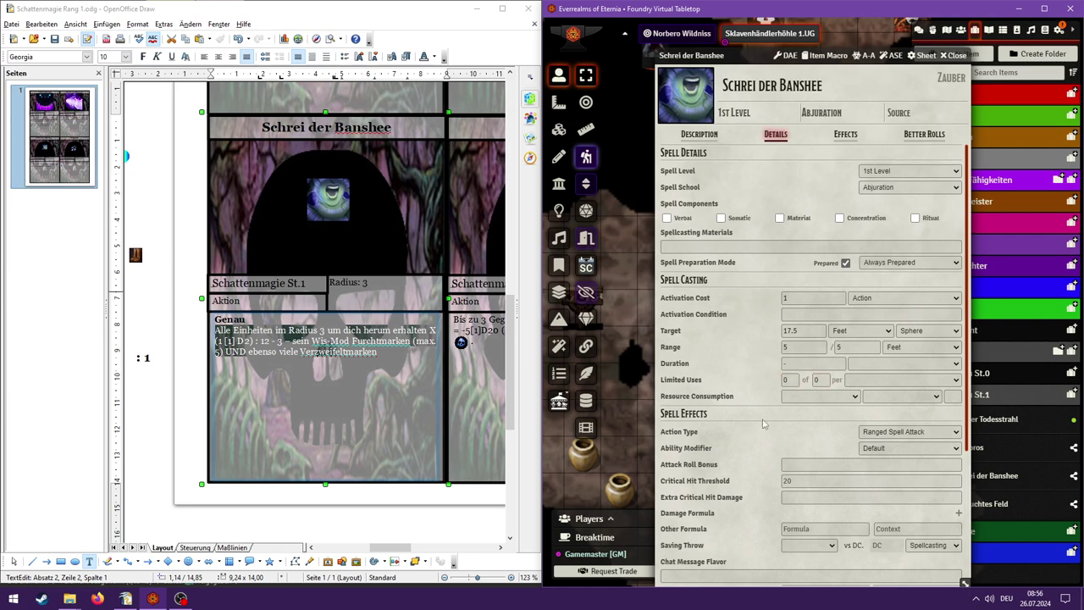
- Review the action type options and the remaining spell casting, spell effect and Midi QOL fields, and close the spell sheet
click(892, 433)
click(892, 434)
click(892, 434)
click(892, 434)
click(862, 434)
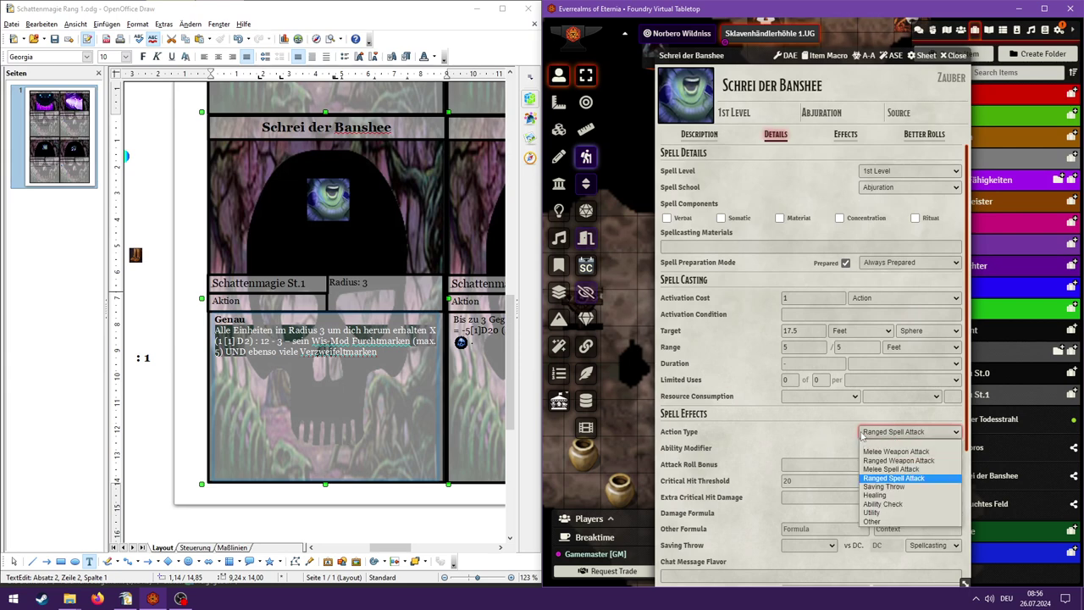
click(862, 434)
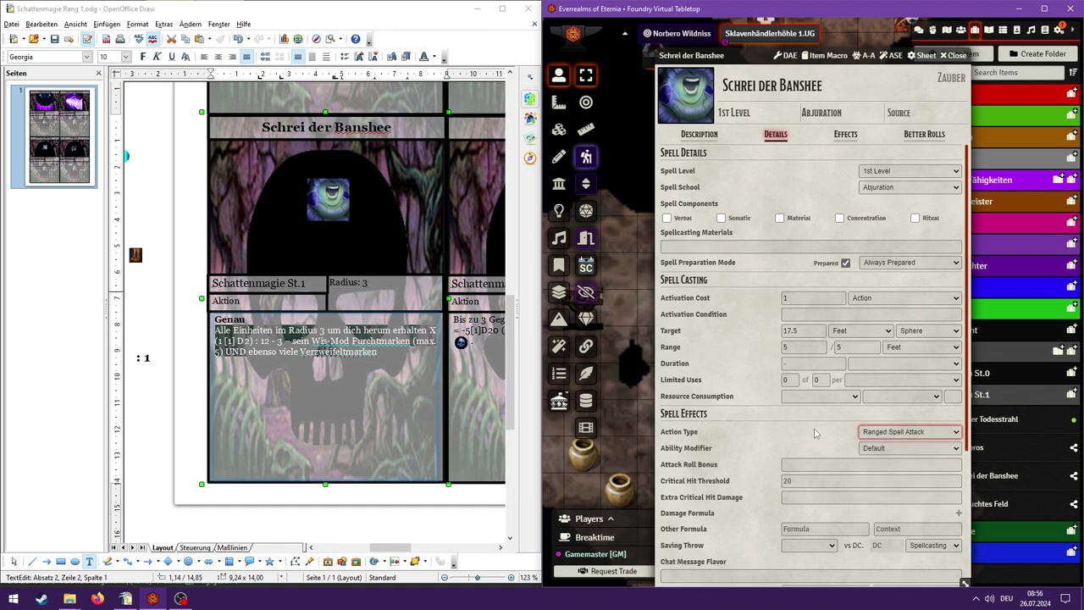
scroll(804, 437, down, 4)
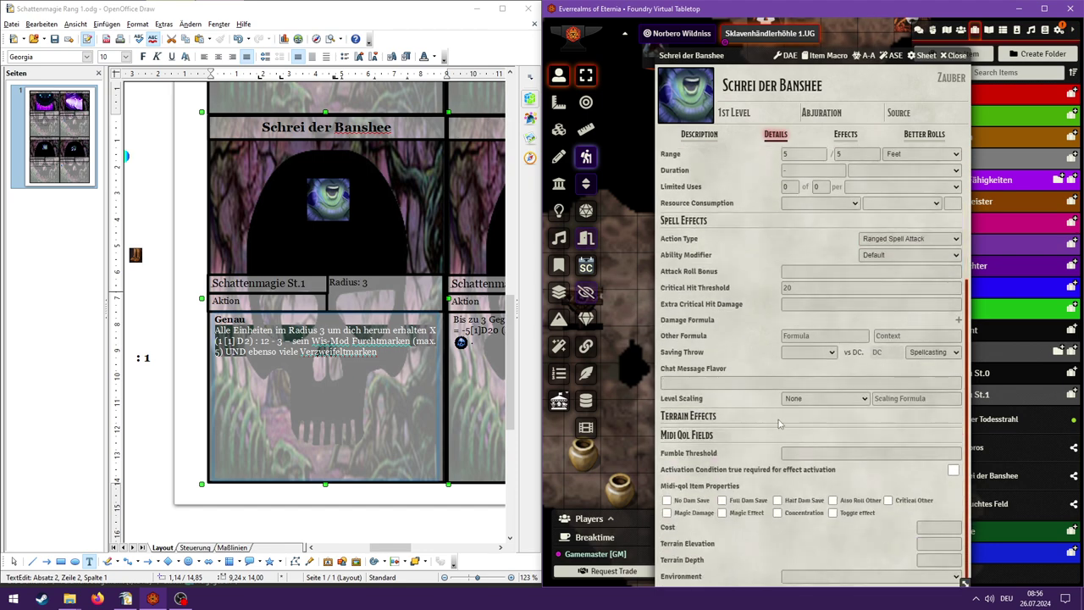
scroll(752, 404, up, 4)
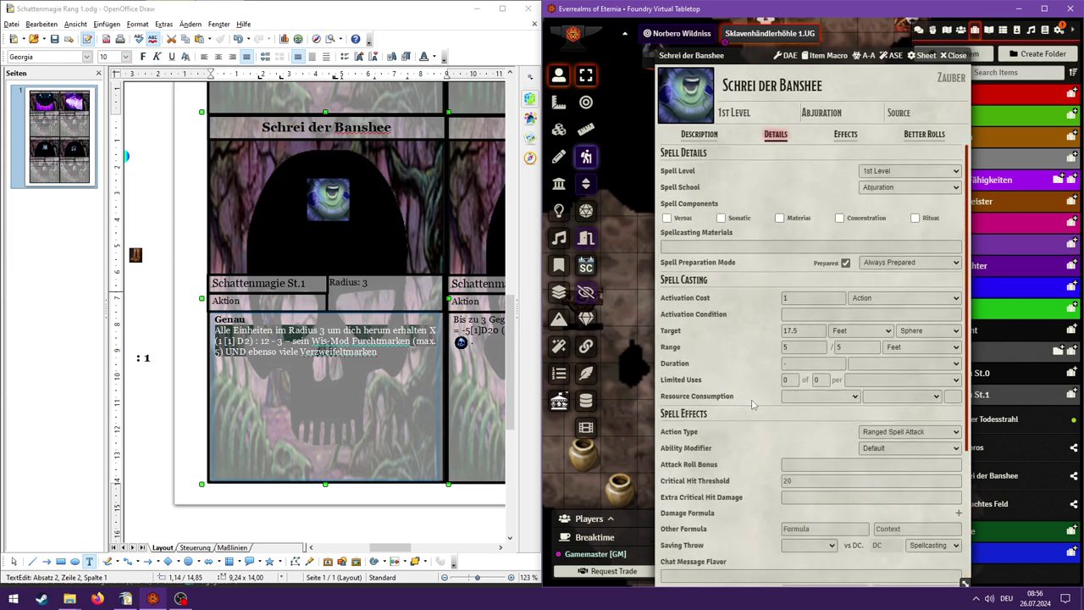
scroll(751, 405, down, 4)
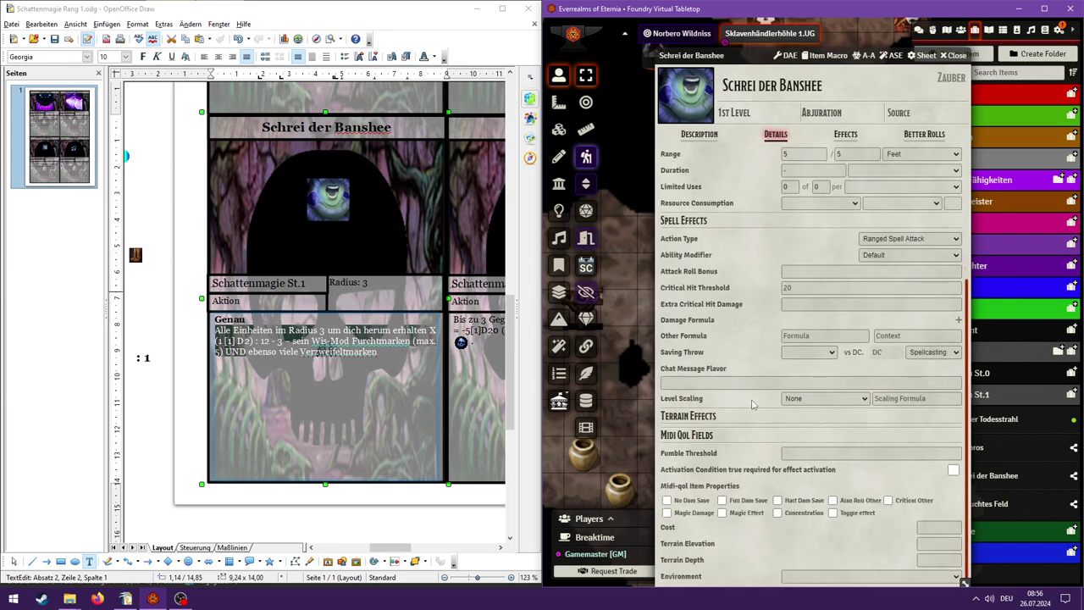
scroll(752, 404, up, 4)
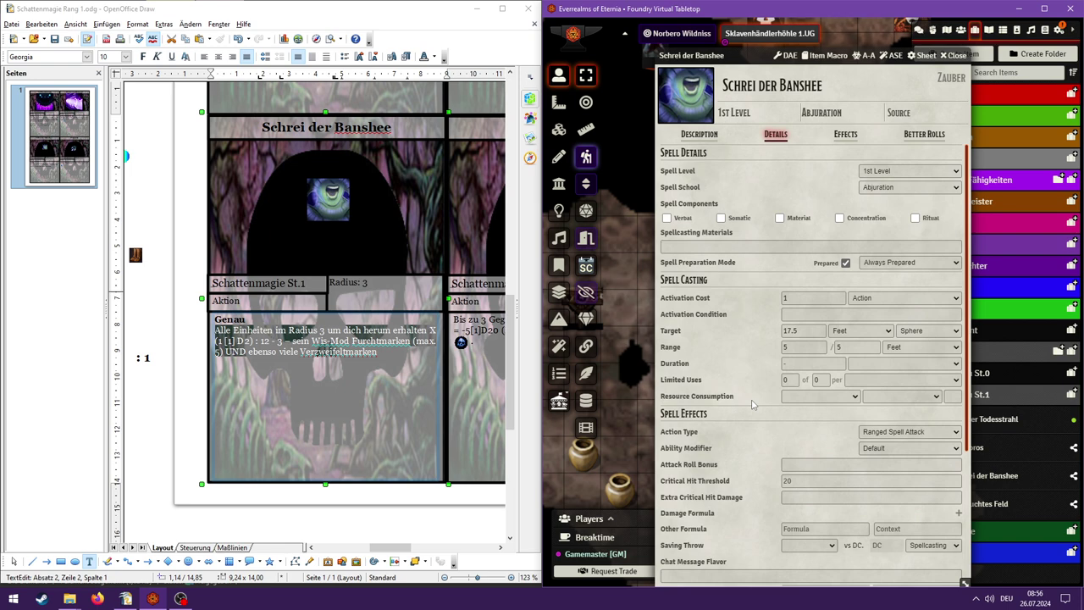
scroll(751, 404, down, 4)
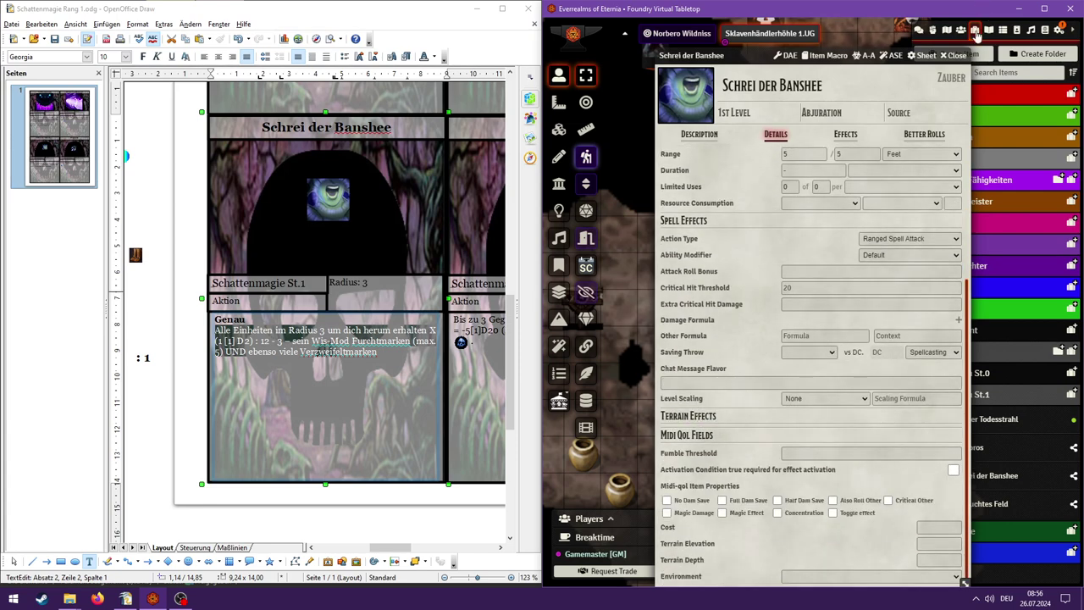
click(957, 55)
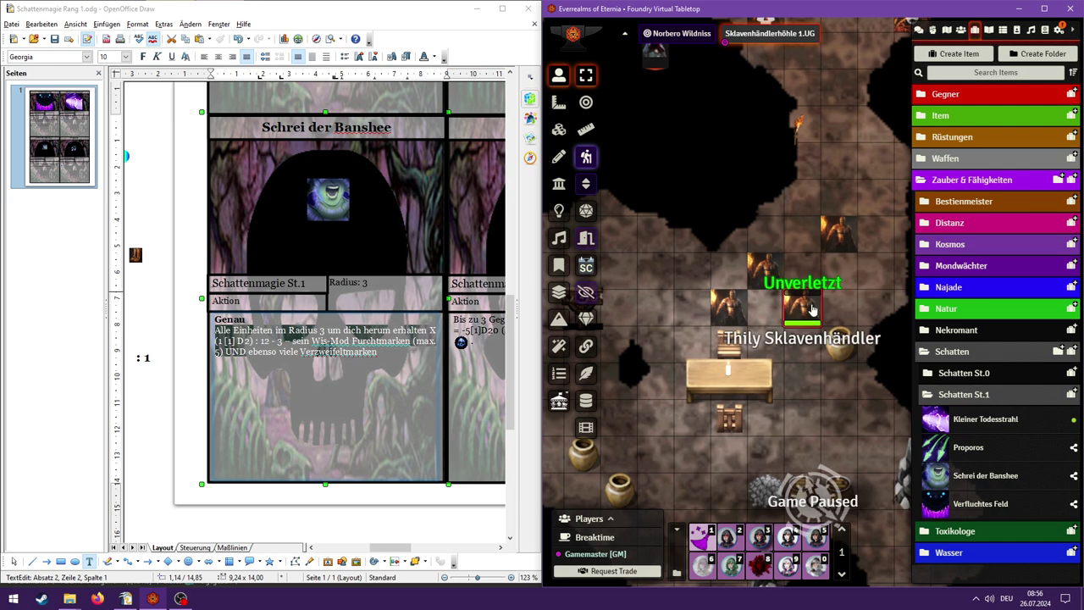
- Check the spellbooks of two Thily Sklavenhändler tokens on the map, closing each character sheet
double_click(802, 307)
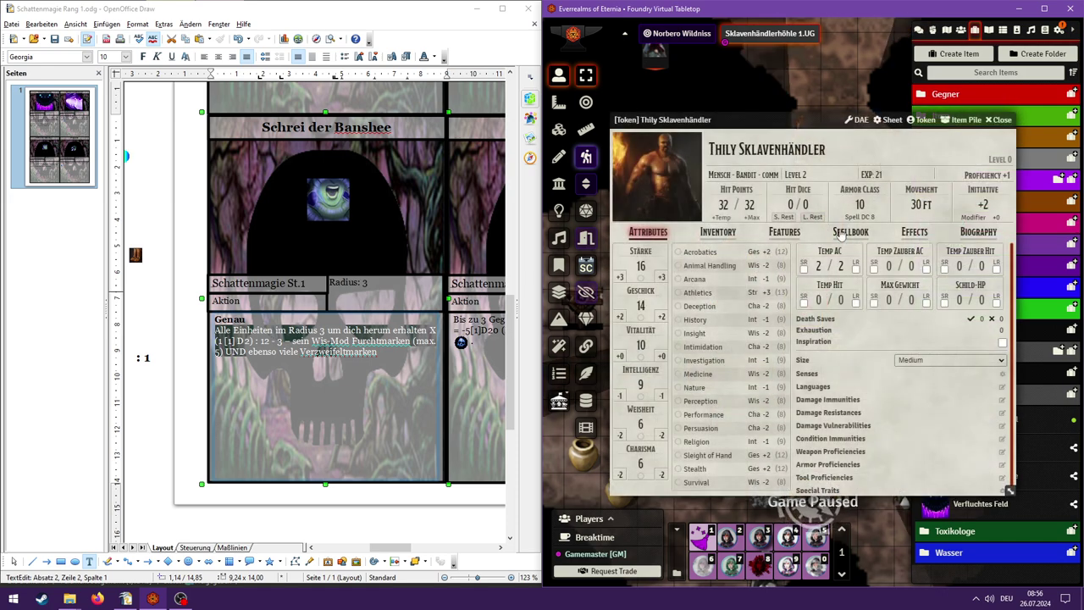
click(841, 232)
click(998, 119)
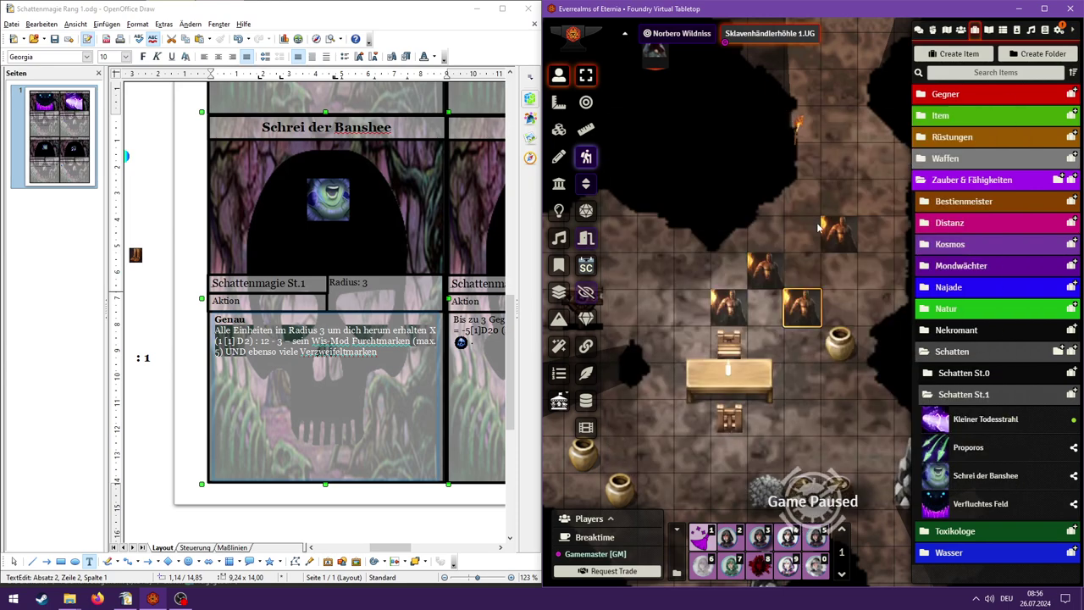
double_click(830, 231)
click(850, 232)
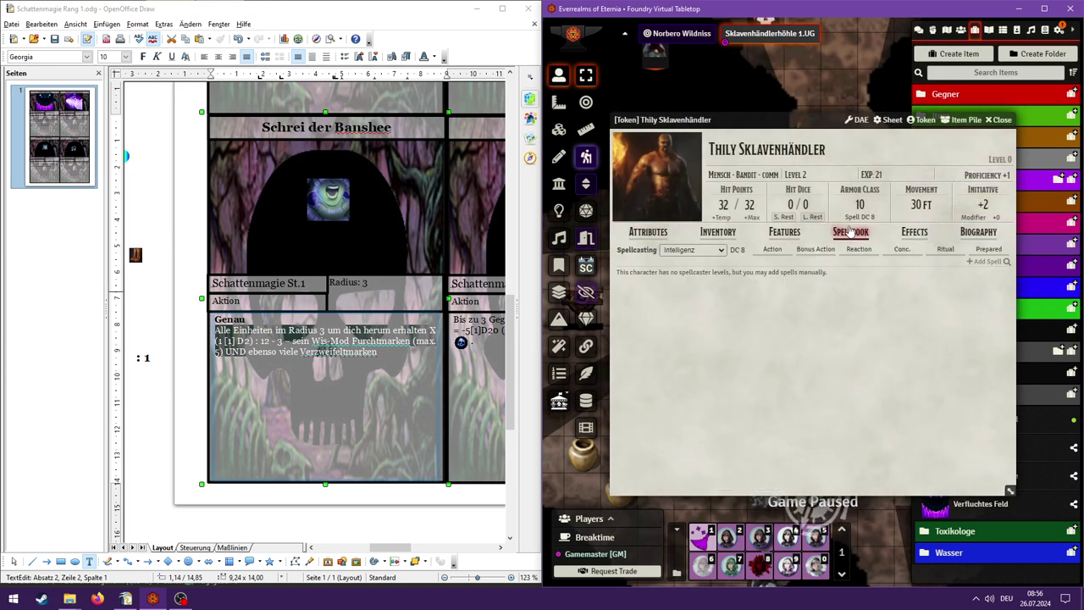
click(998, 120)
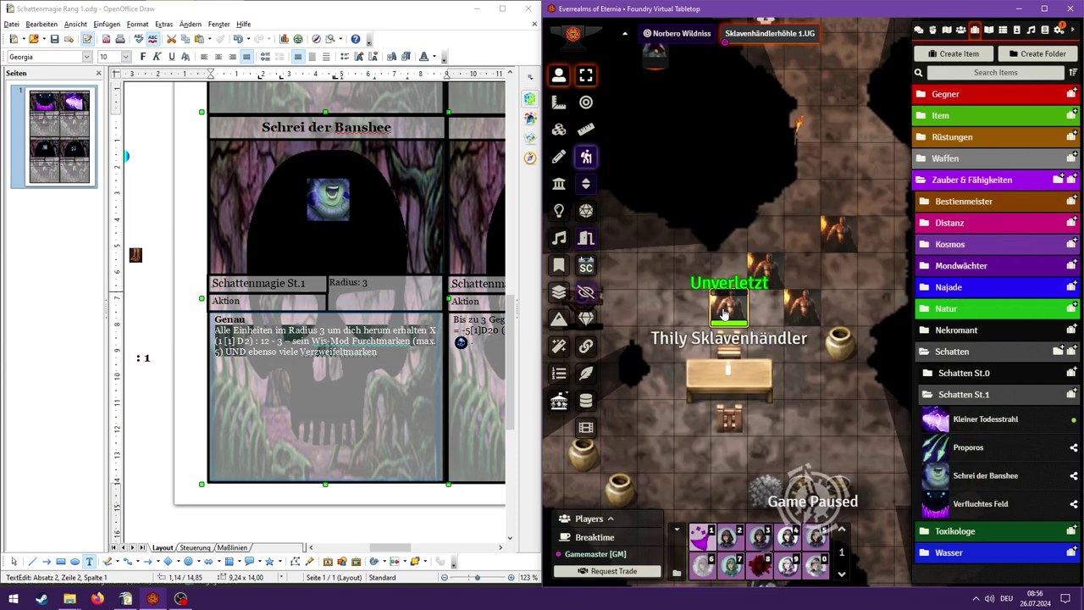
- Open the casting Thily Sklavenhändler's spellbook in a maximised window, place it beside the map, and target the three other Thily tokens
double_click(724, 315)
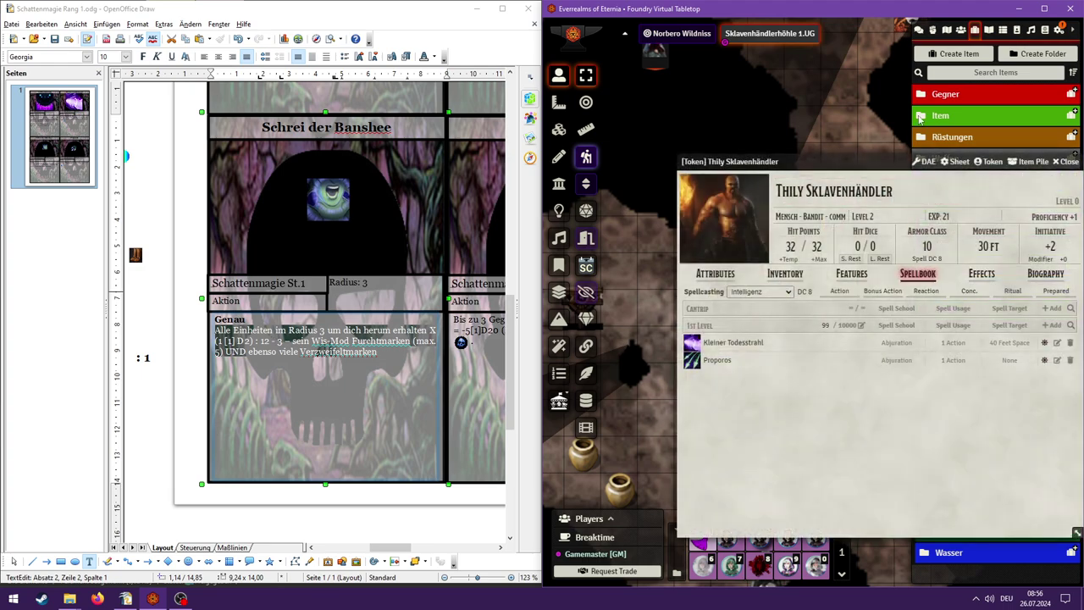
click(1044, 8)
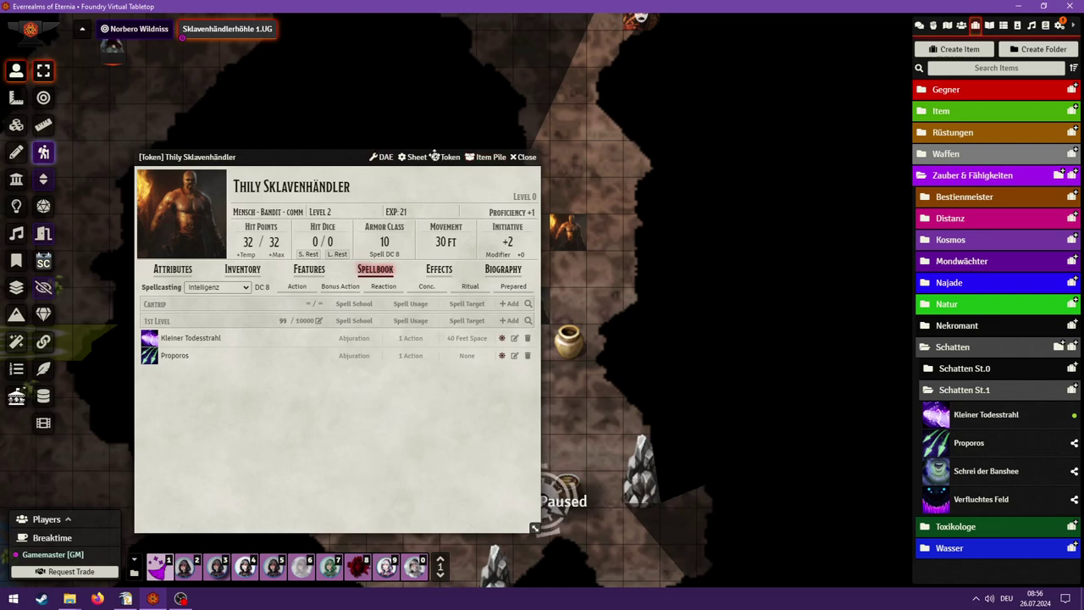
drag(366, 155, 910, 118)
right_click(559, 252)
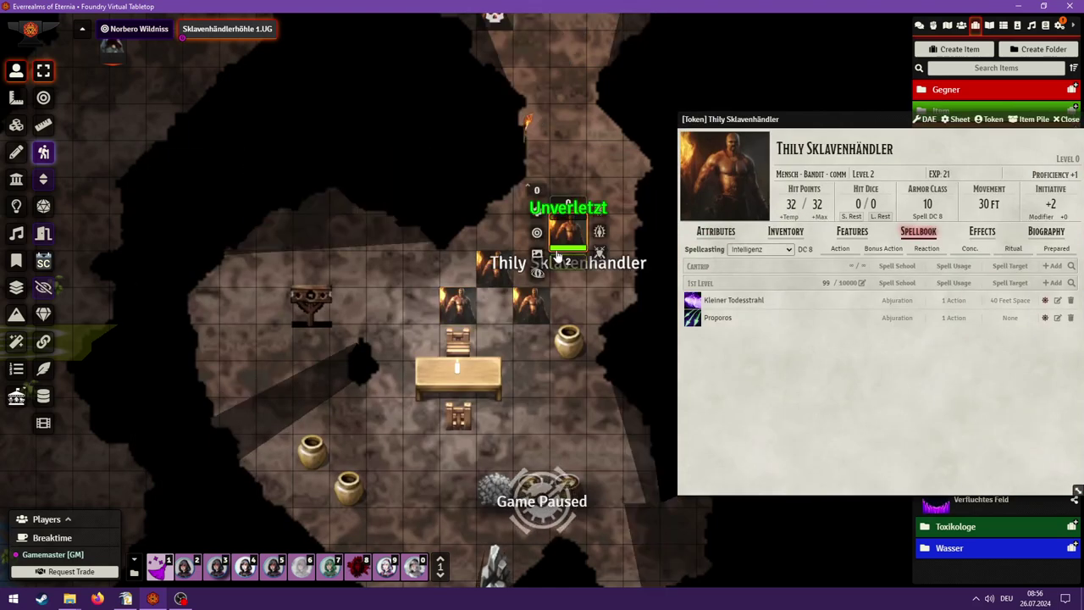
key(t)
right_click(495, 269)
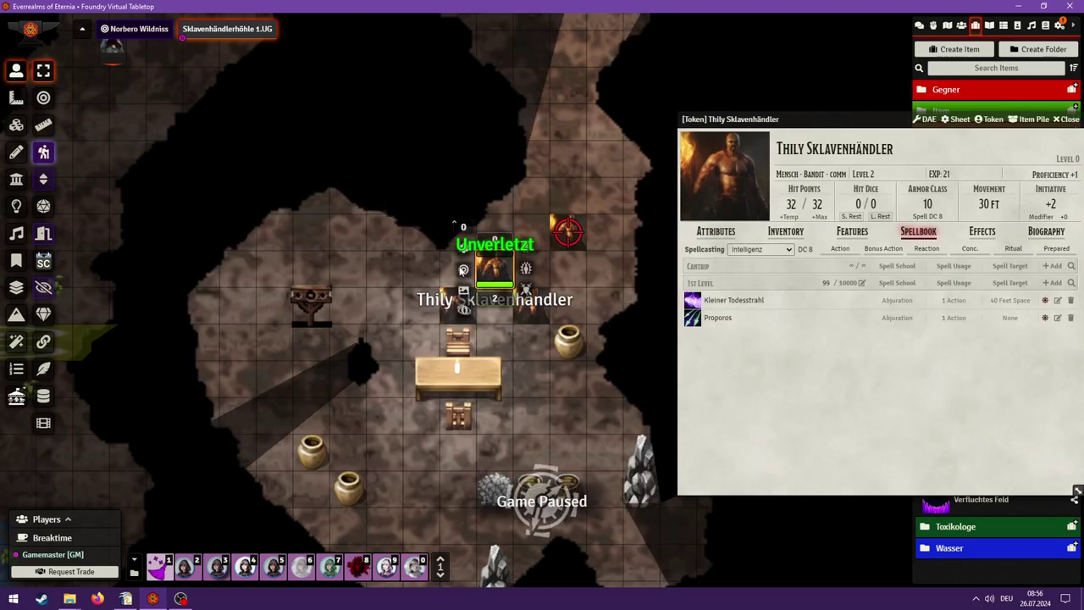
right_click(531, 305)
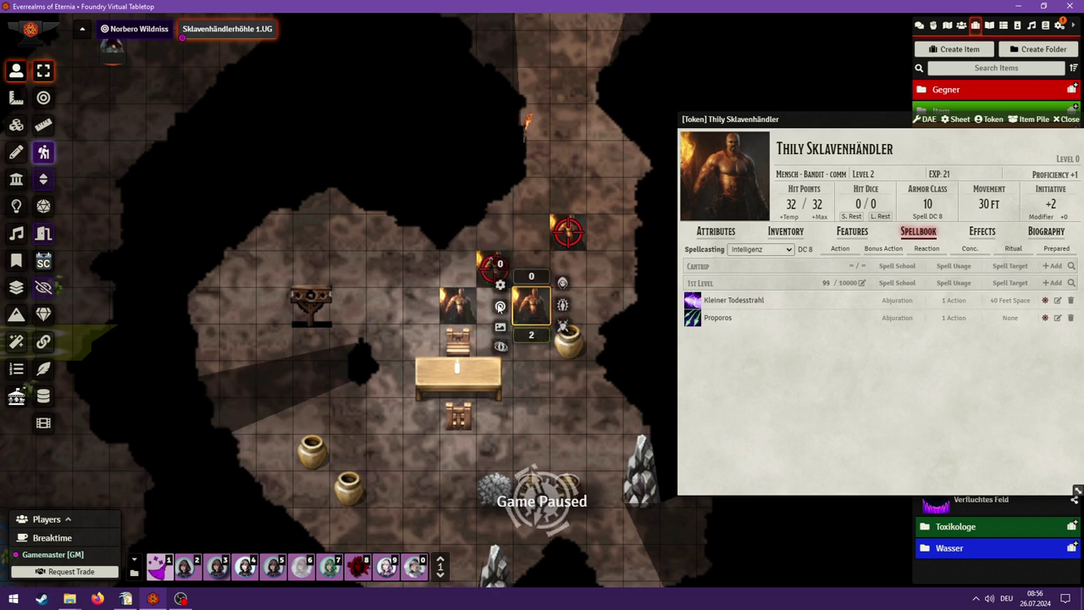
- Cast Proporos on the three targeted tokens, close the character sheet and check the spell's card in the chat log
click(692, 318)
click(598, 334)
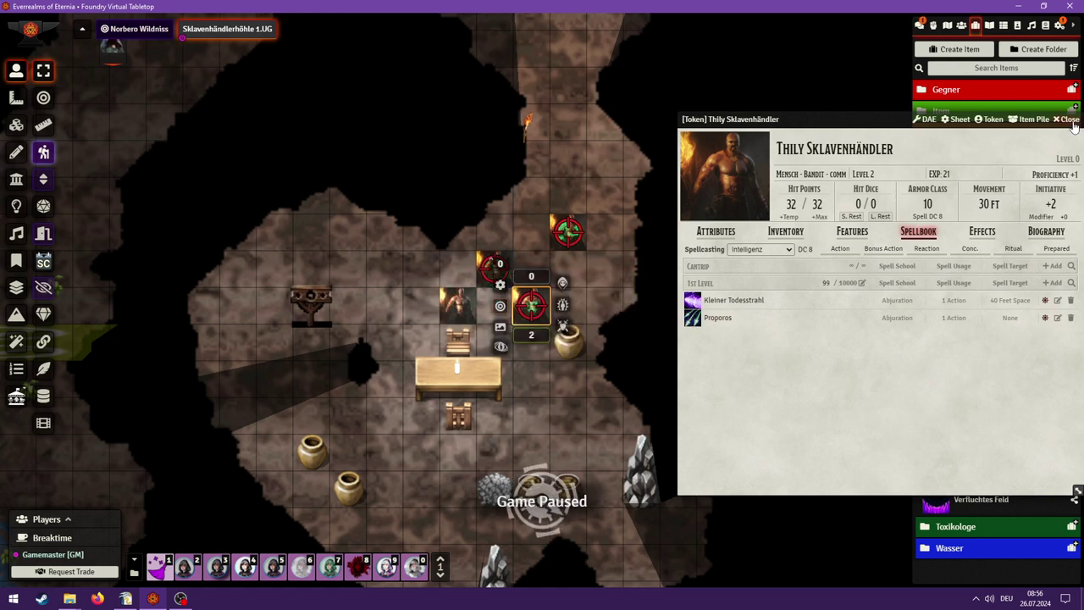
click(1071, 121)
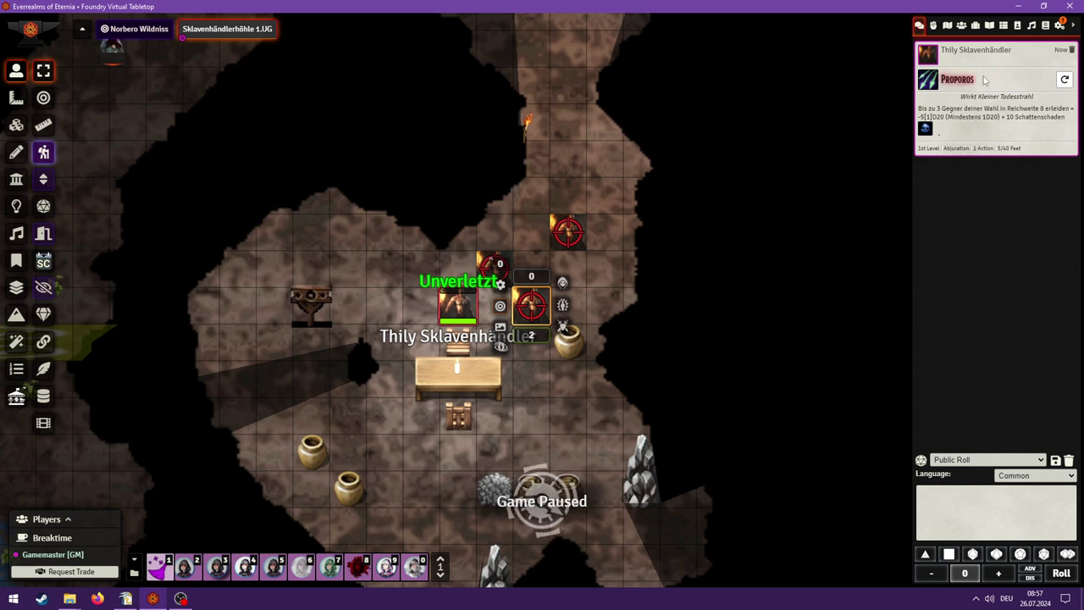
click(934, 25)
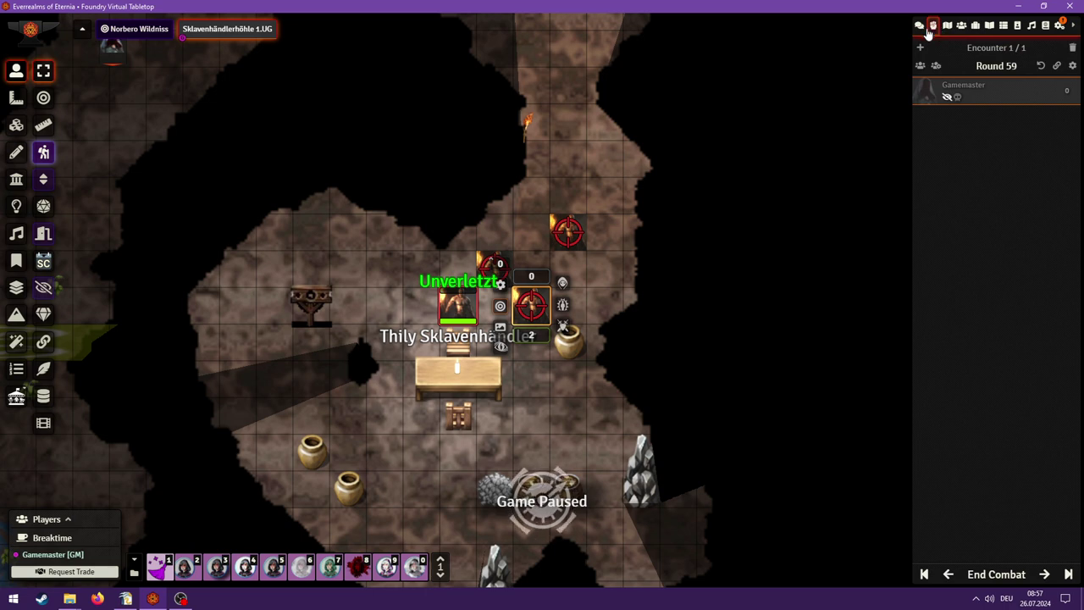
click(919, 25)
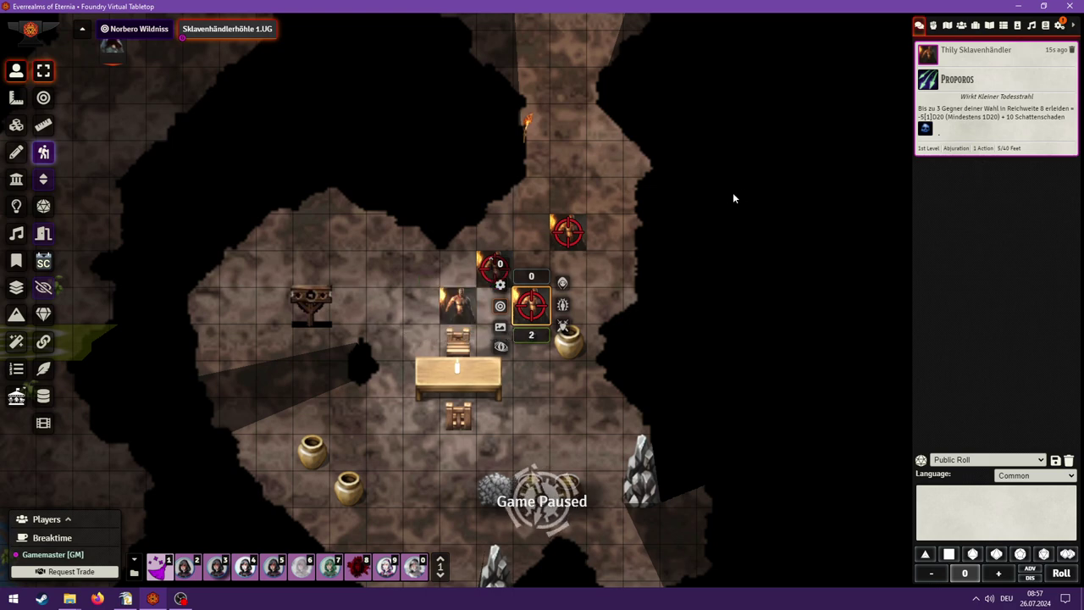
- Open the details of the caster's Proporos spell for editing and clear its chat message flavor
key(Tab)
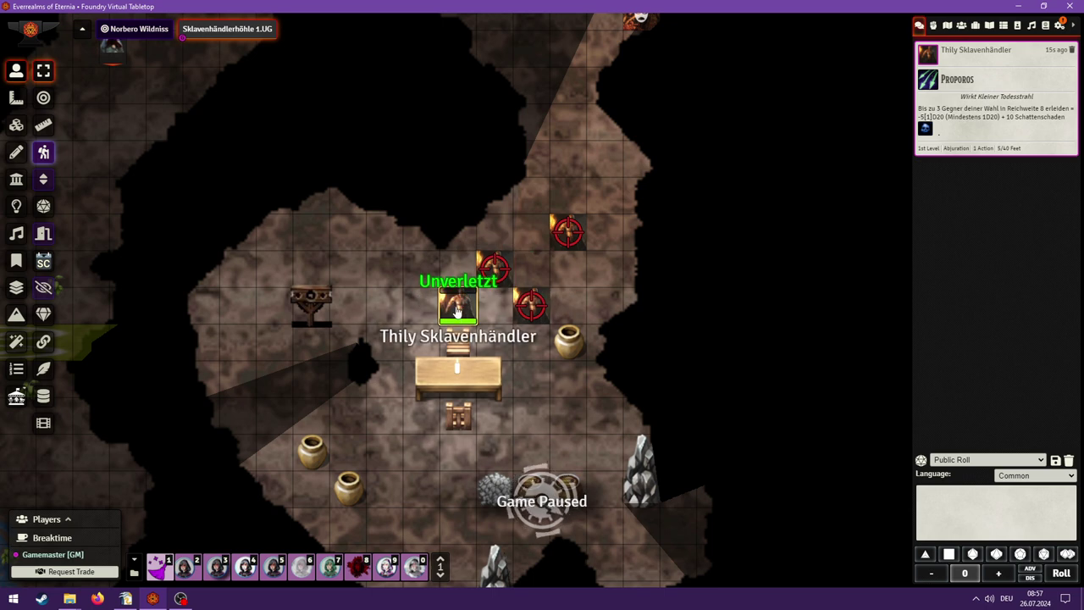
double_click(459, 312)
click(1057, 319)
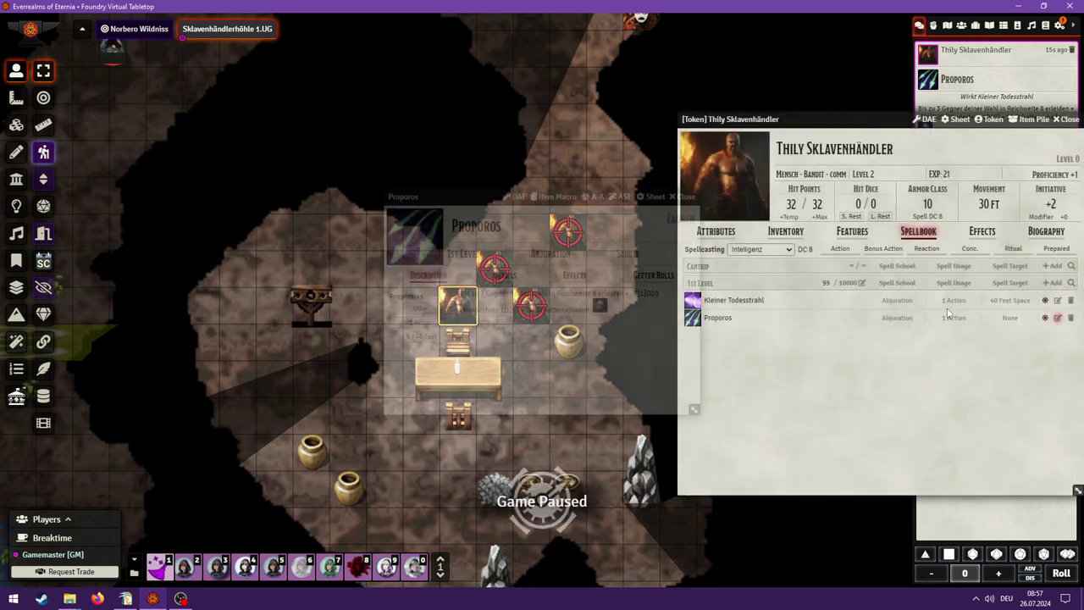
click(508, 272)
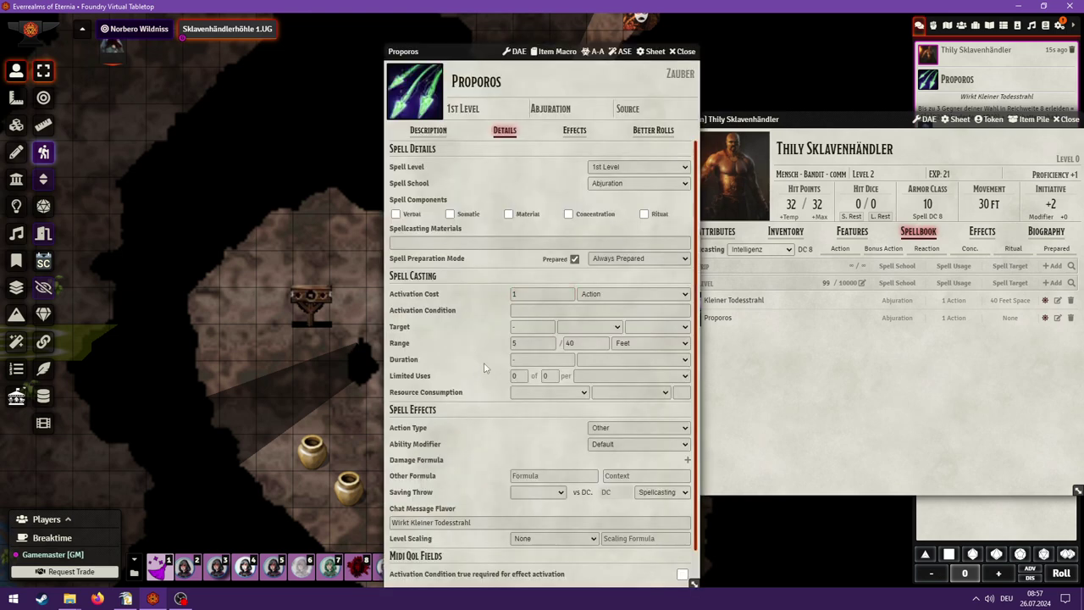
scroll(486, 367, down, 1)
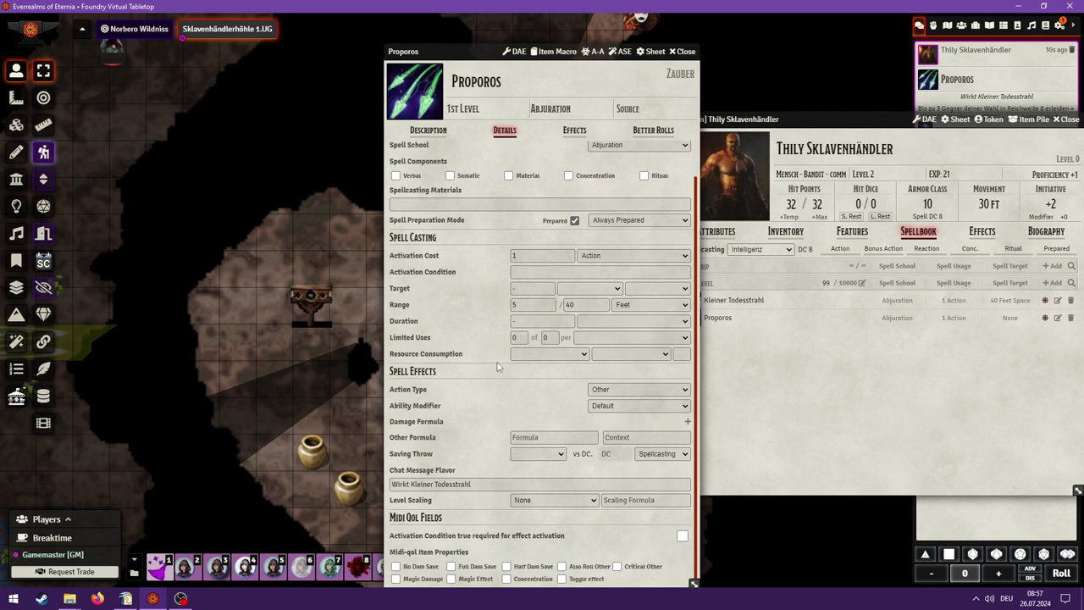
click(496, 484)
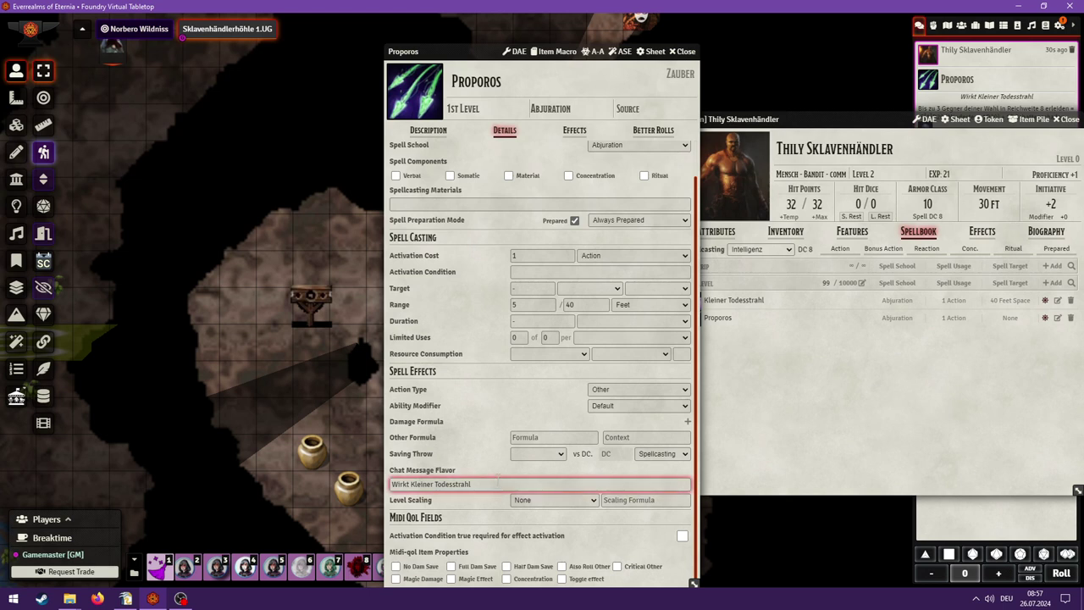
drag(496, 483, 268, 463)
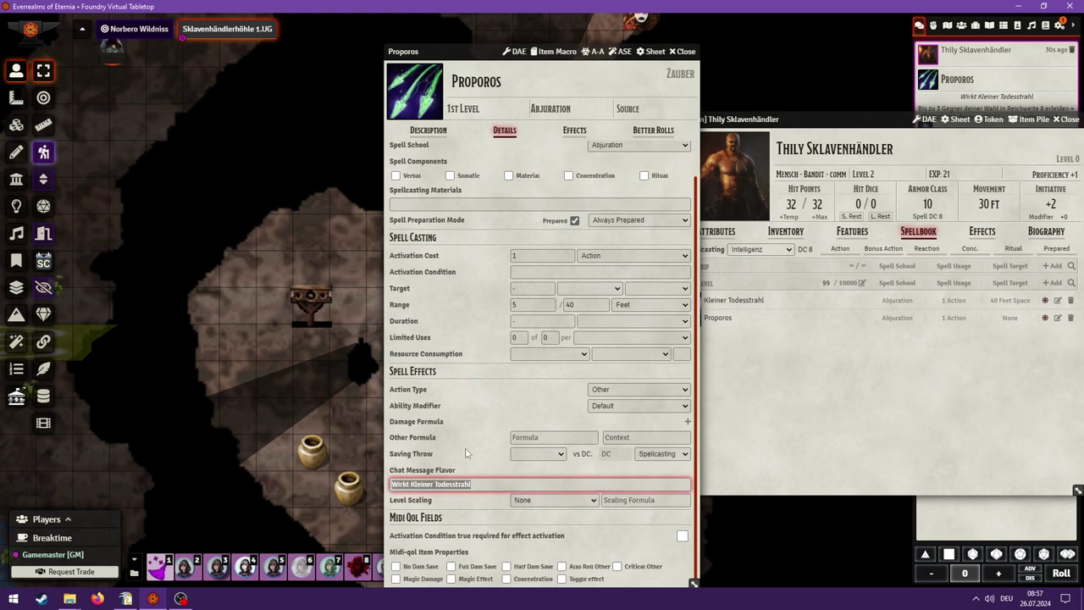
key(BackSpace)
click(479, 417)
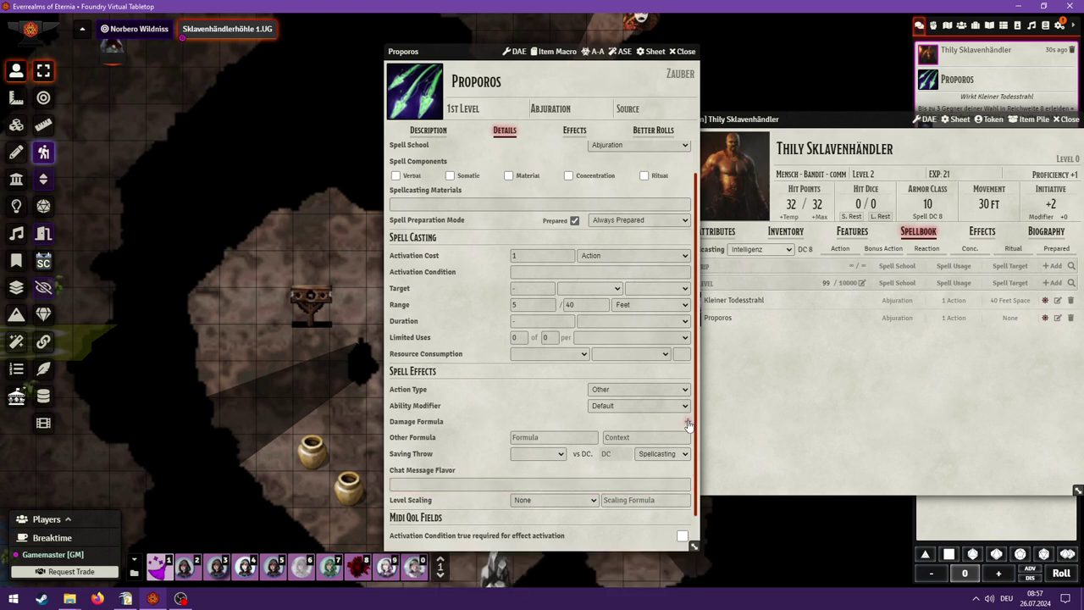
- Add a damage formula of 1d20+10 with Necrotic damage to Proporos, consulting its description, and close the spell sheet
click(688, 424)
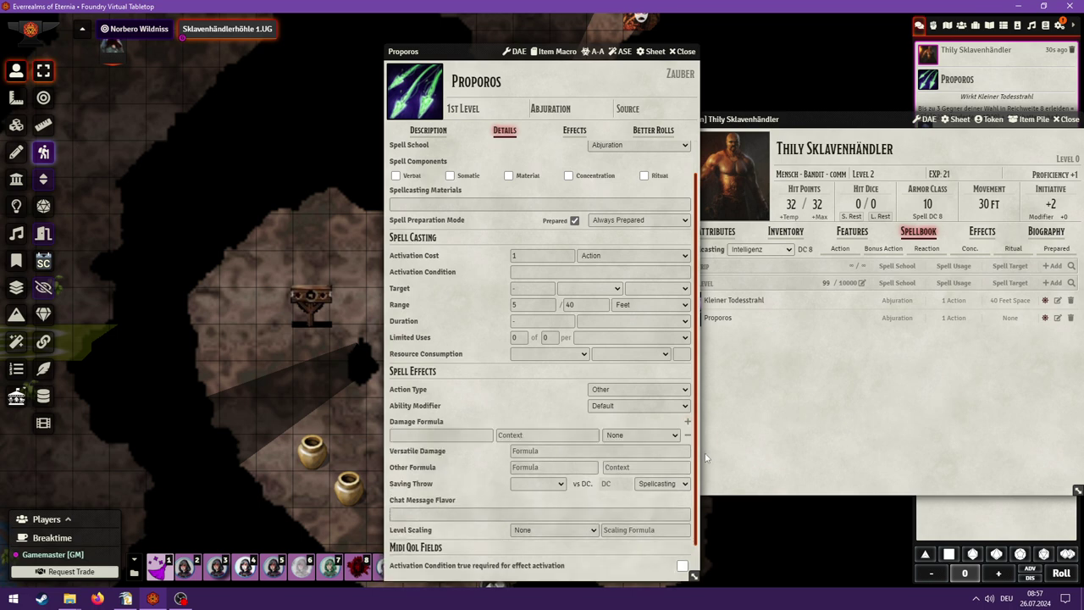
click(429, 130)
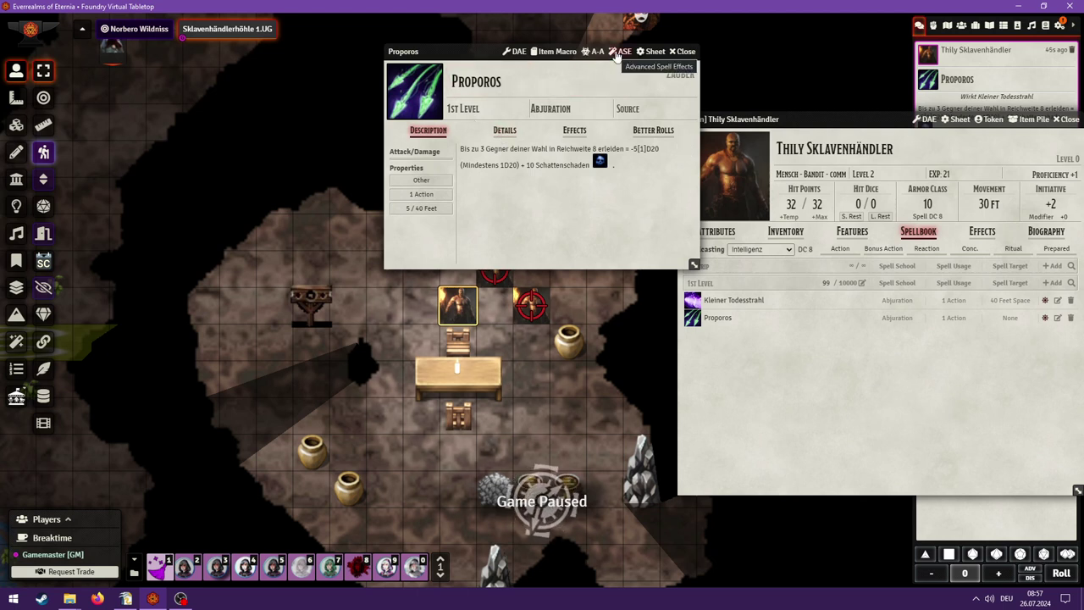
click(505, 134)
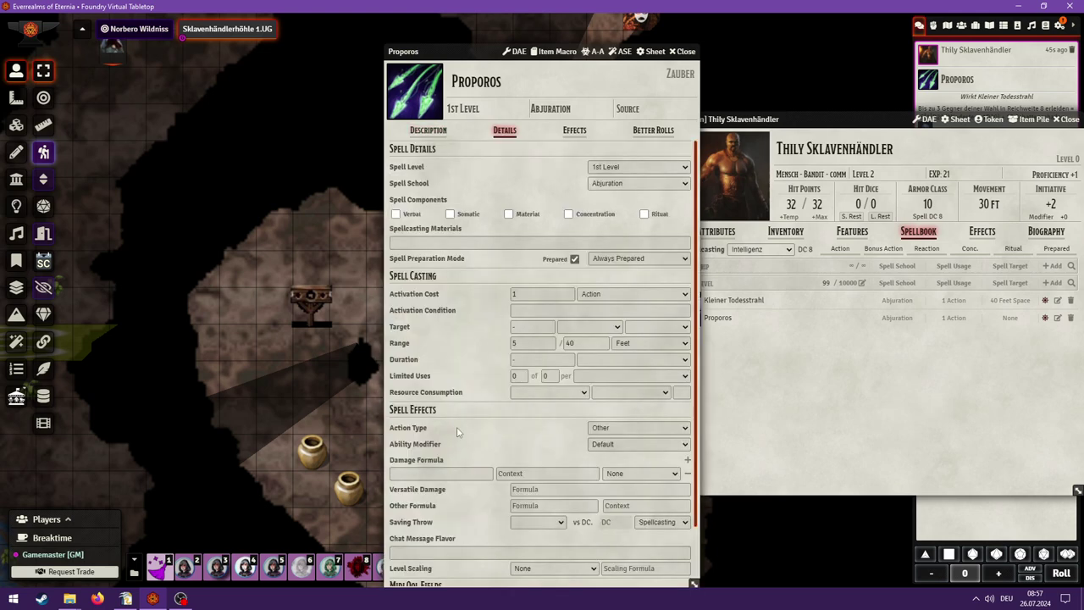
click(449, 474)
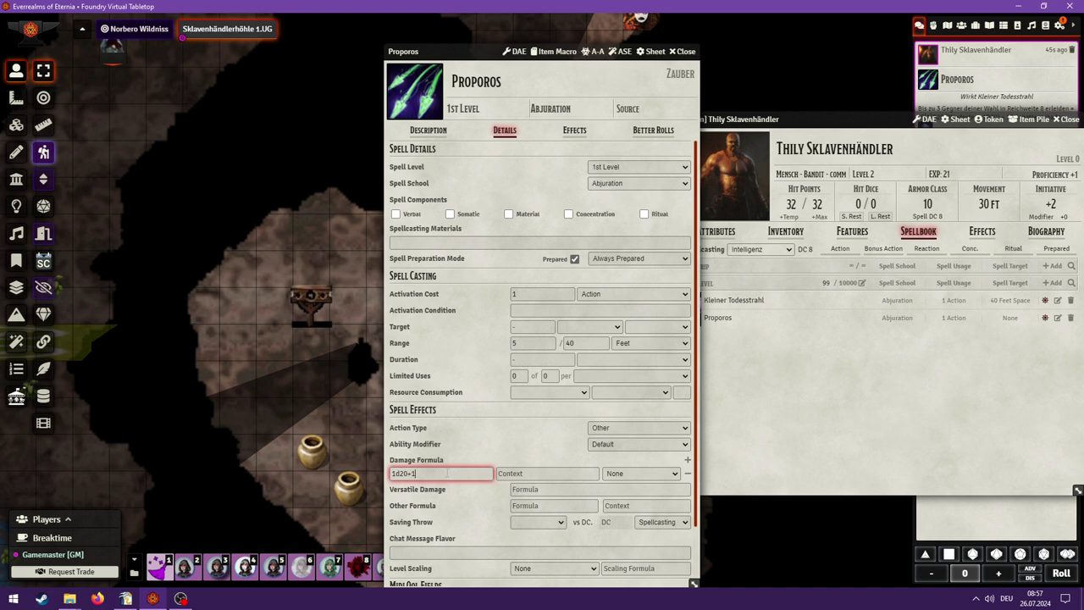
click(650, 473)
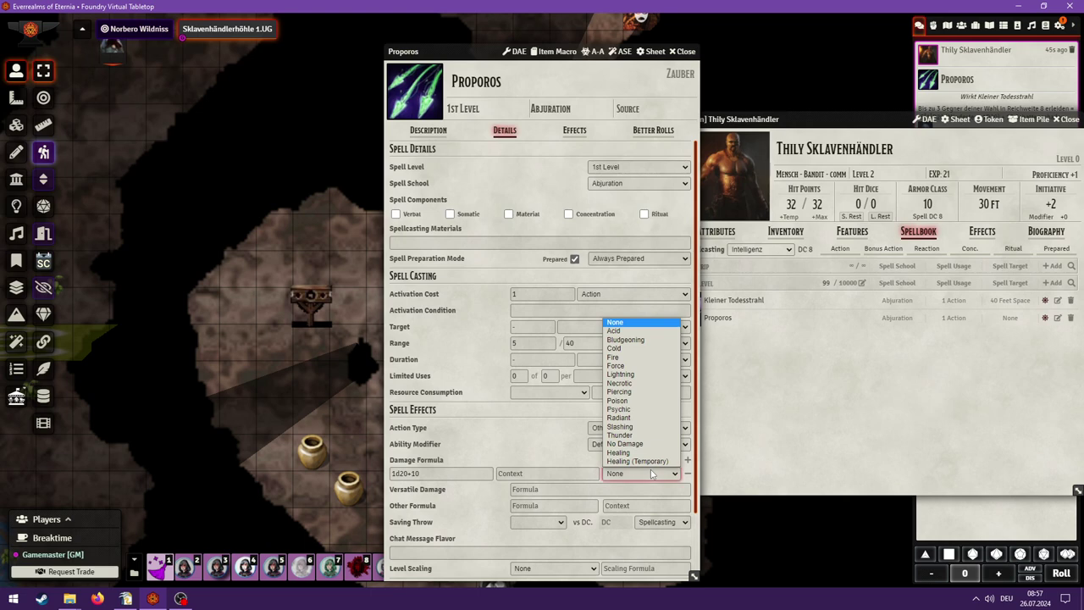
click(632, 384)
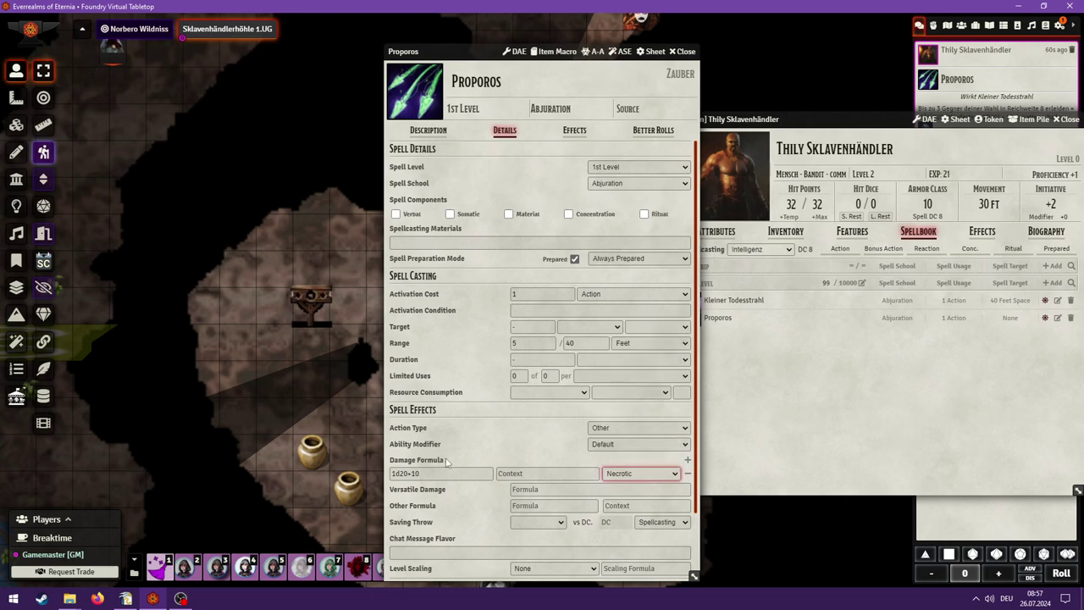
scroll(622, 386, down, 1)
click(683, 52)
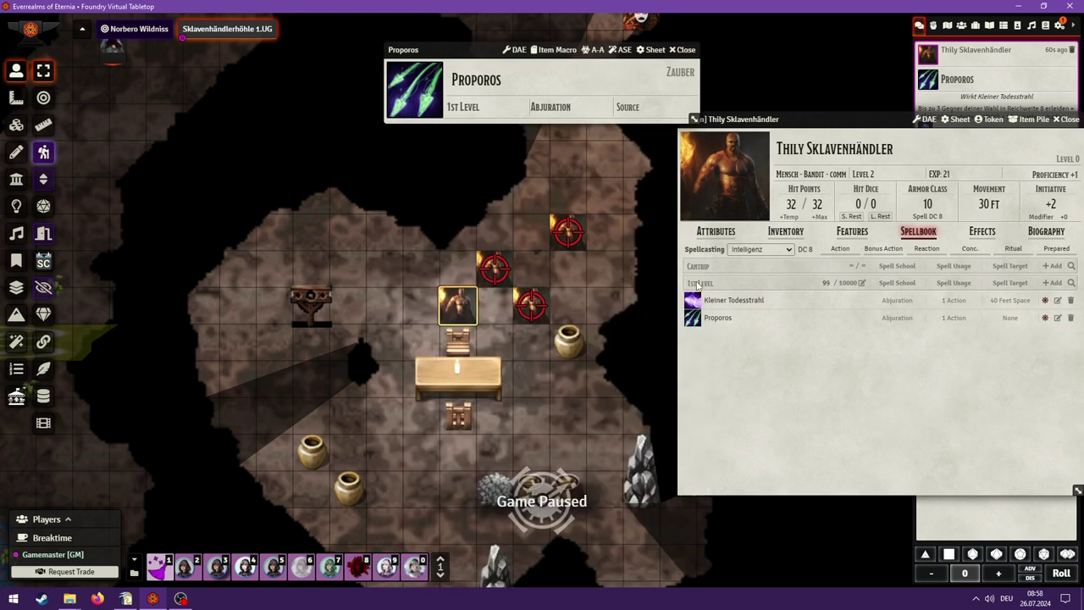
- Cast Proporos again at 1st level, close the character sheet and expand the damage roll in the chat card
click(693, 321)
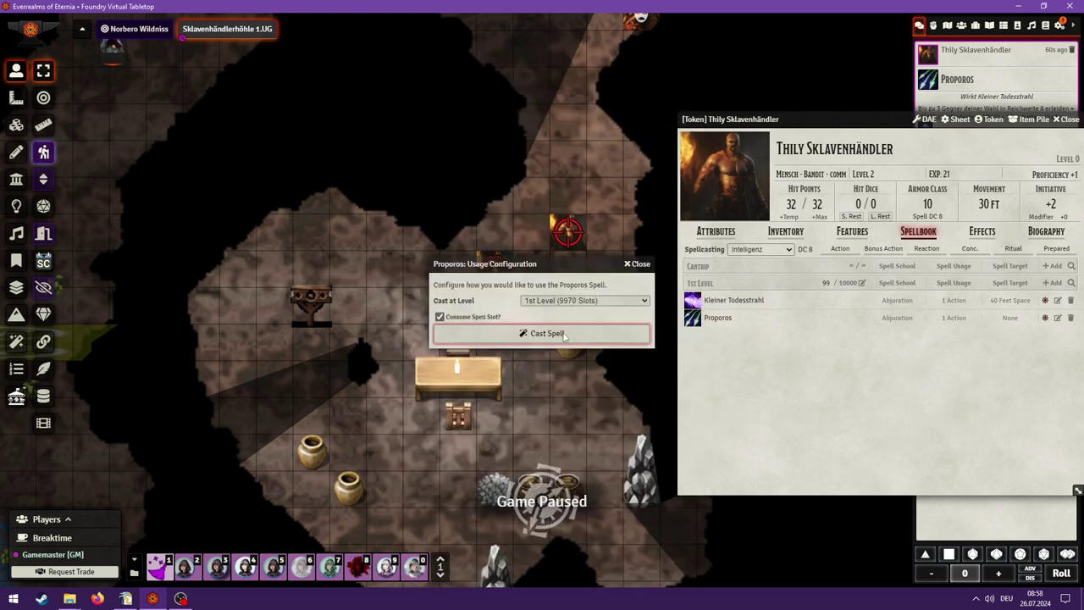
click(547, 331)
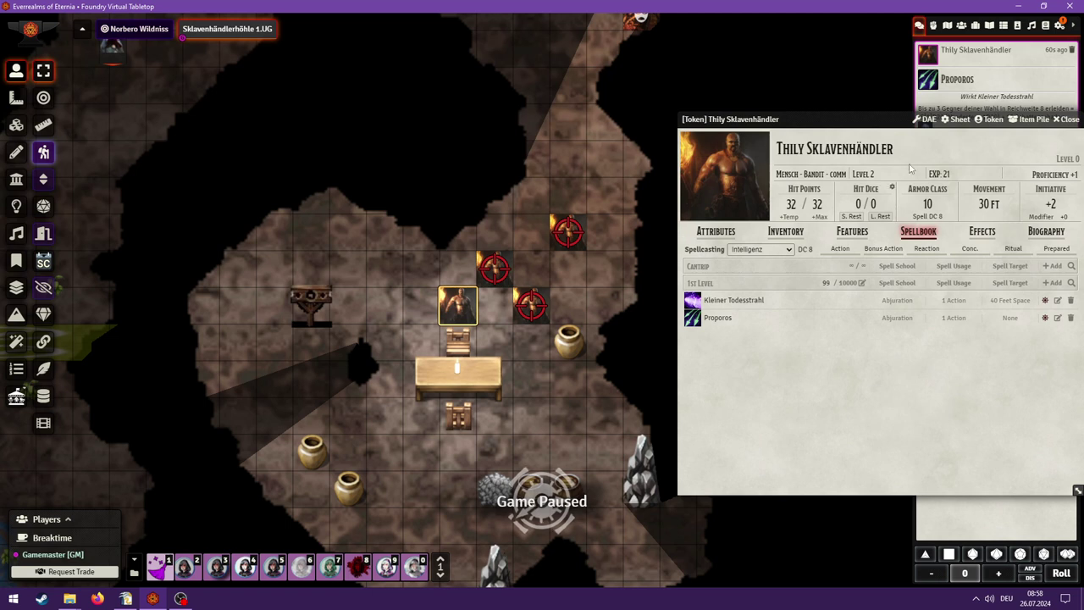
click(1064, 119)
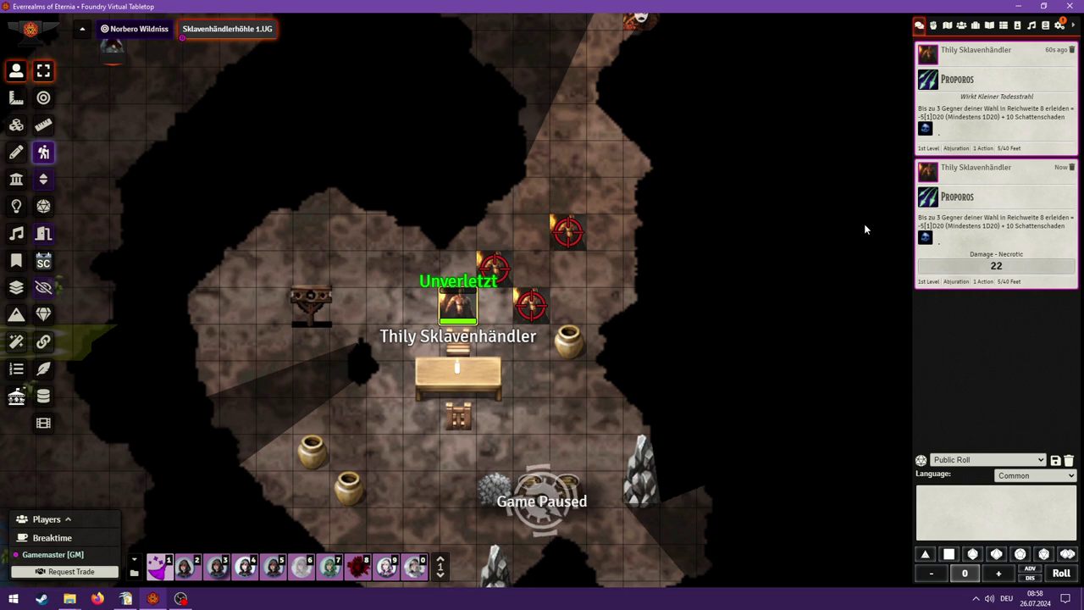
mouse_move(957, 203)
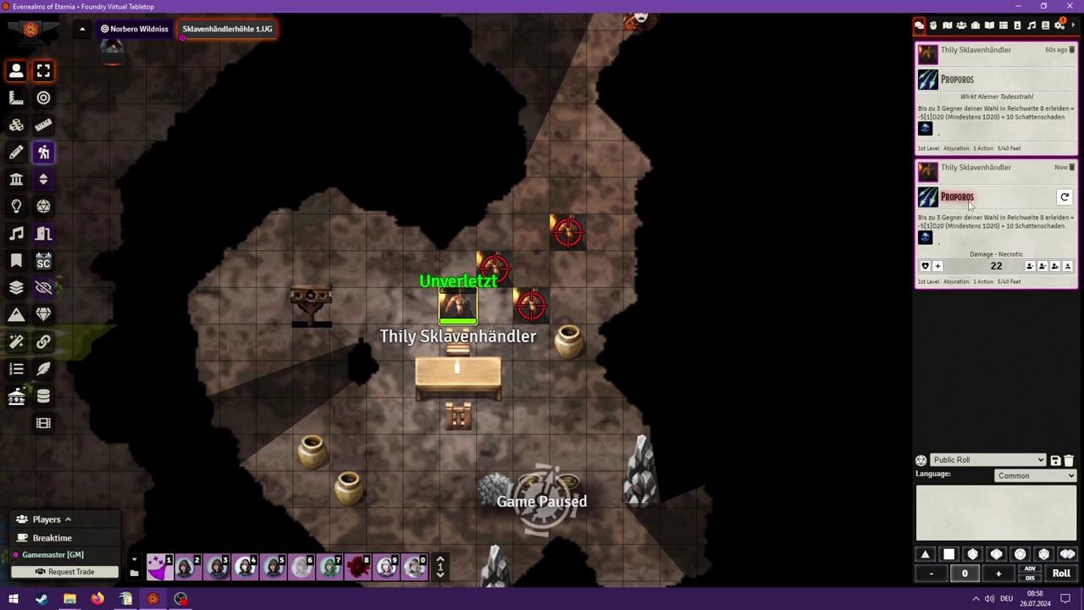
click(966, 269)
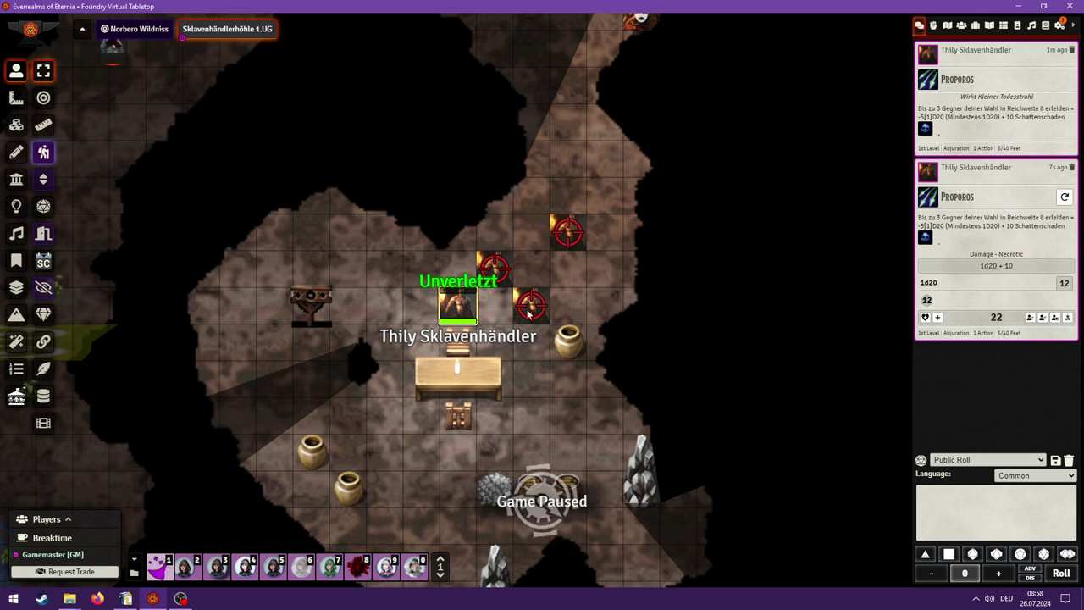
- Open the caster's Proporos spell for editing and set its target count to 3
click(924, 241)
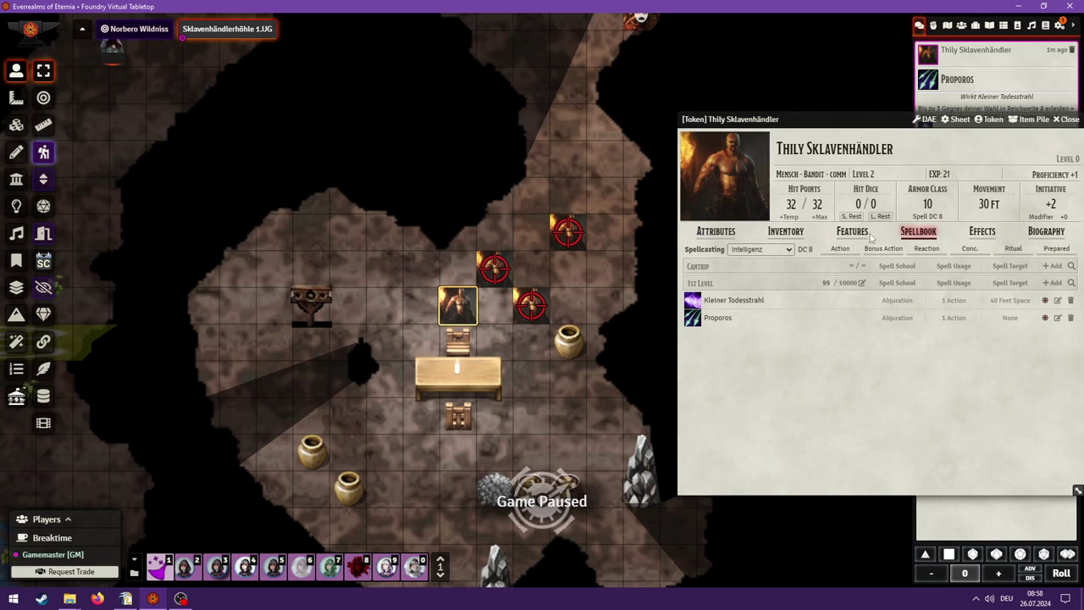
click(1058, 317)
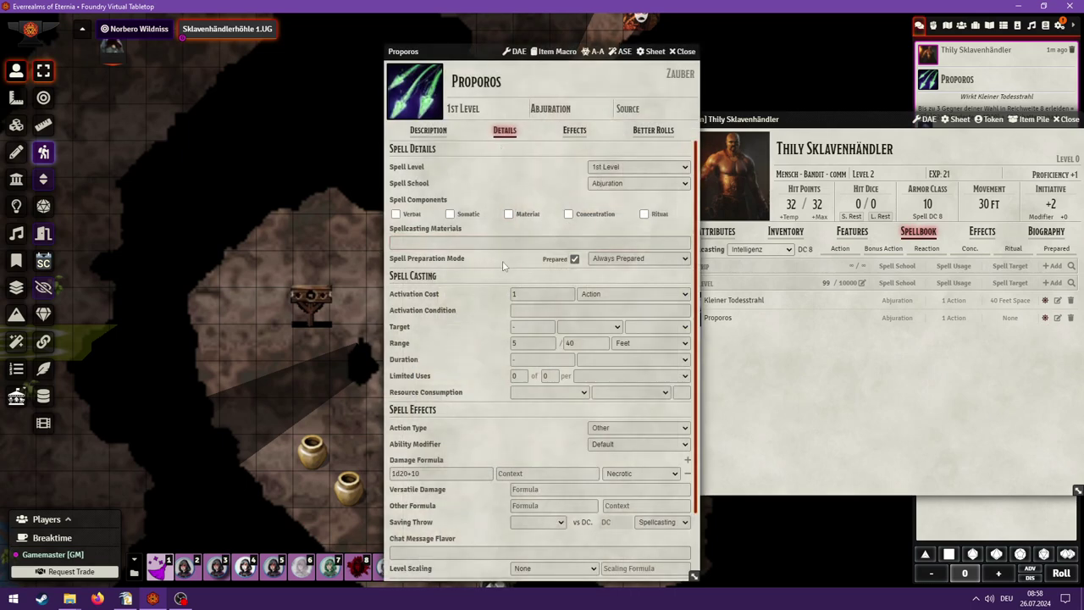
click(515, 327)
click(607, 327)
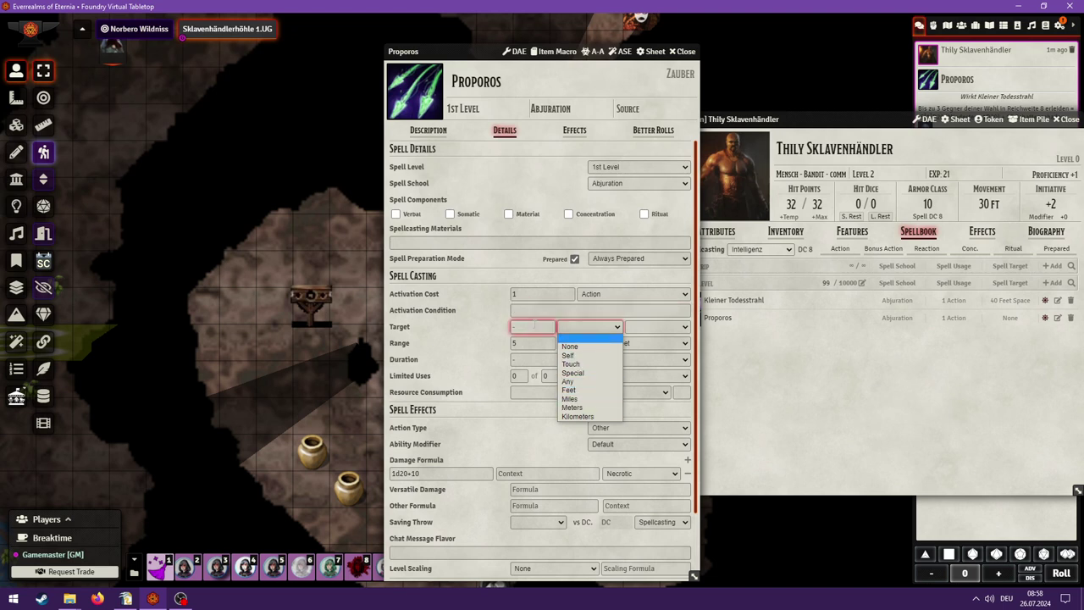
click(533, 325)
text(3)
click(590, 329)
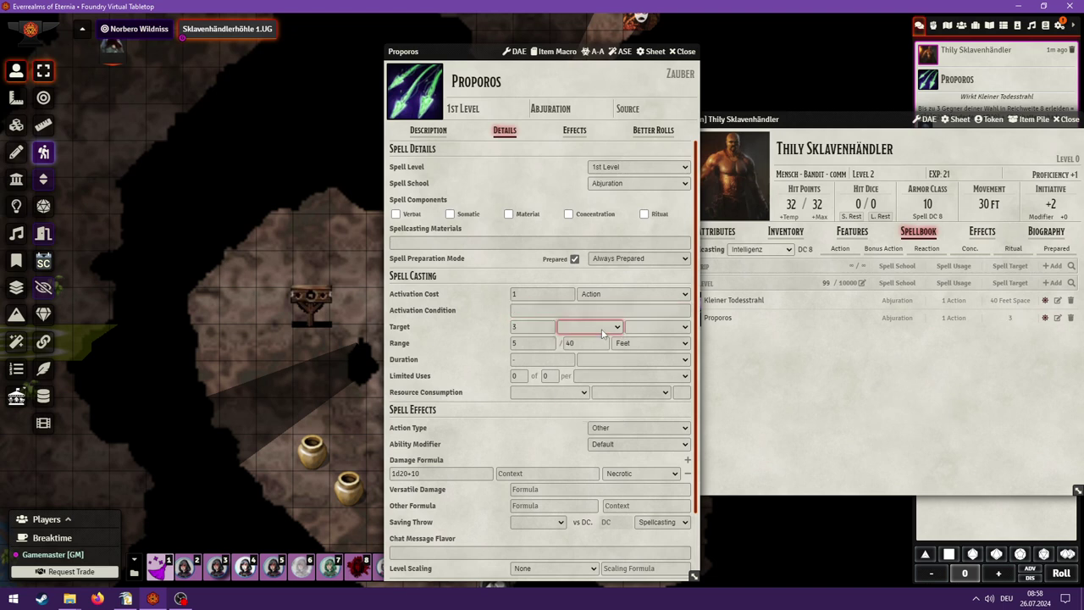
click(591, 329)
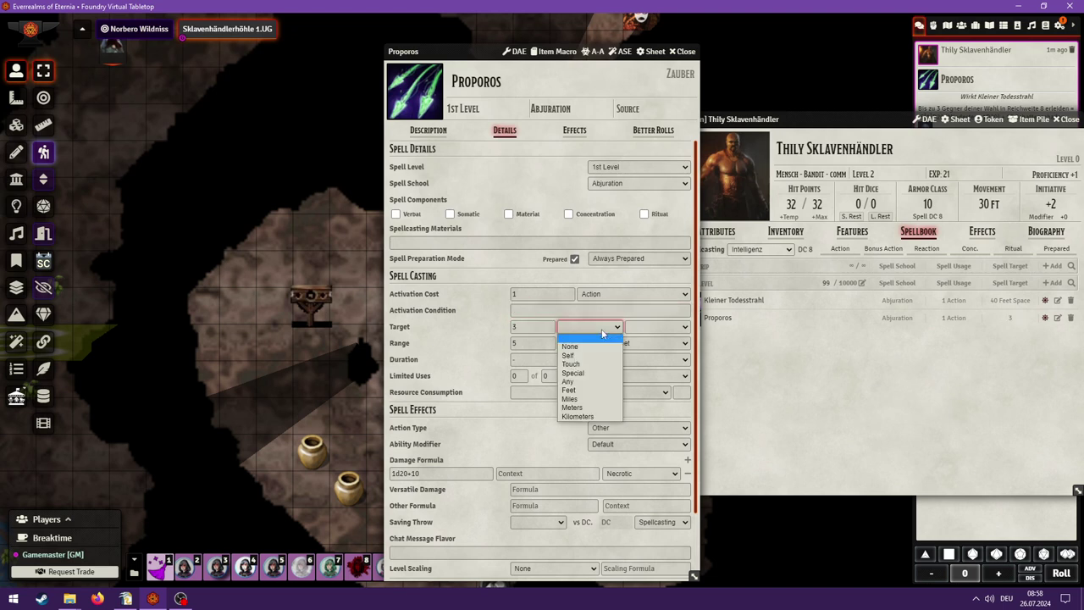
click(583, 386)
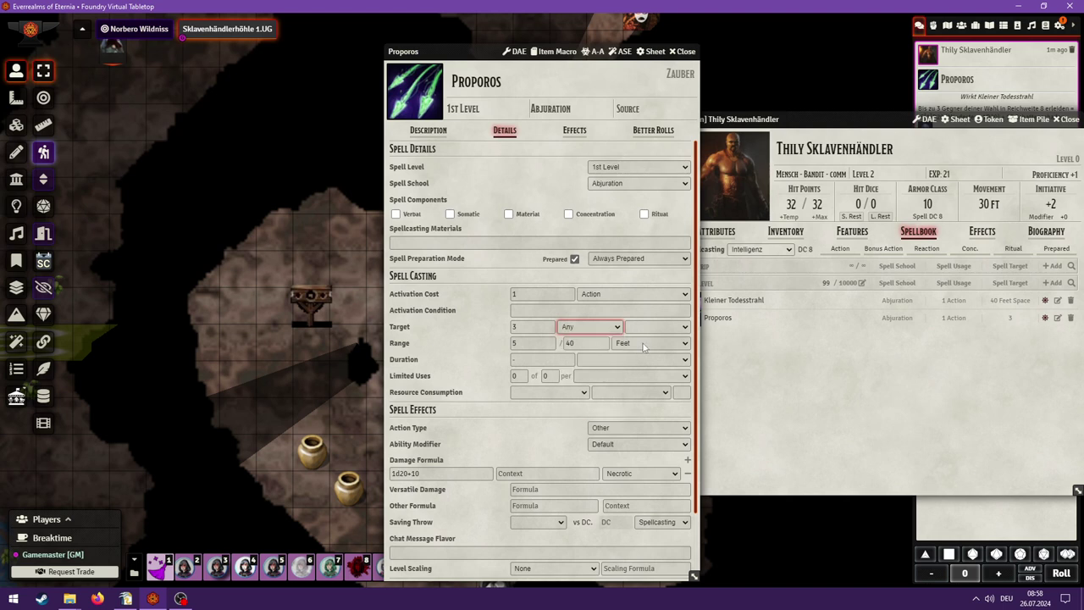
click(666, 328)
click(591, 328)
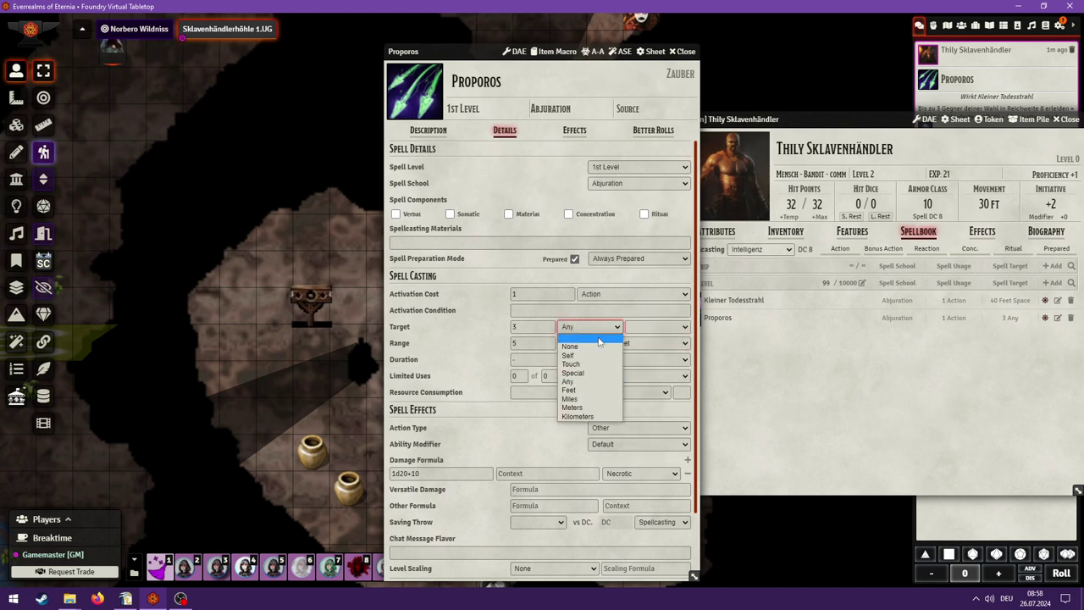
click(590, 340)
- Set Proporos' target type to Enemy and its action type to Ranged Spell Attack
click(666, 328)
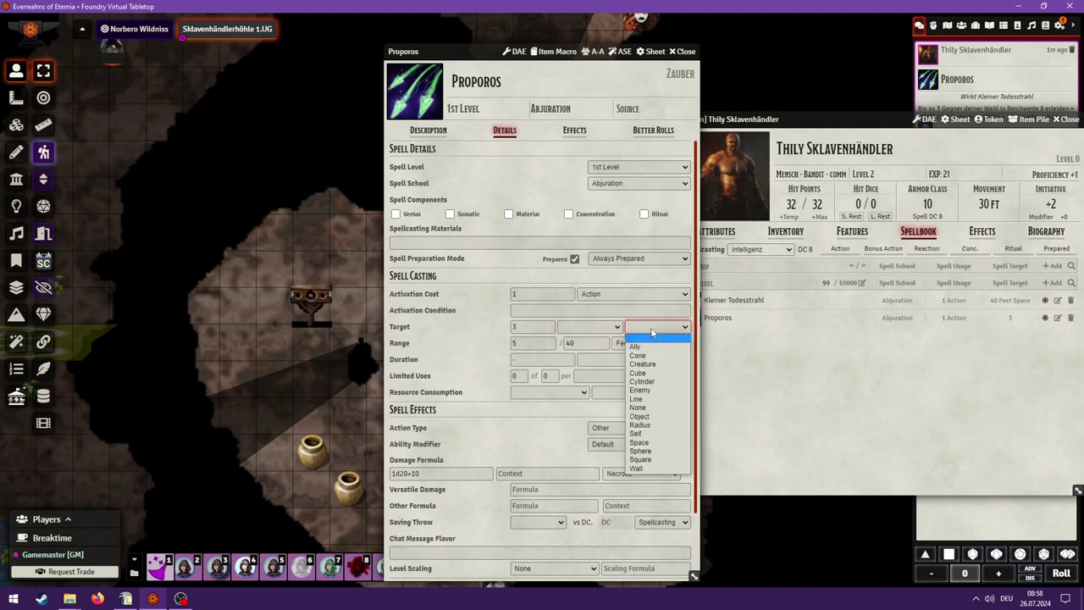
click(647, 389)
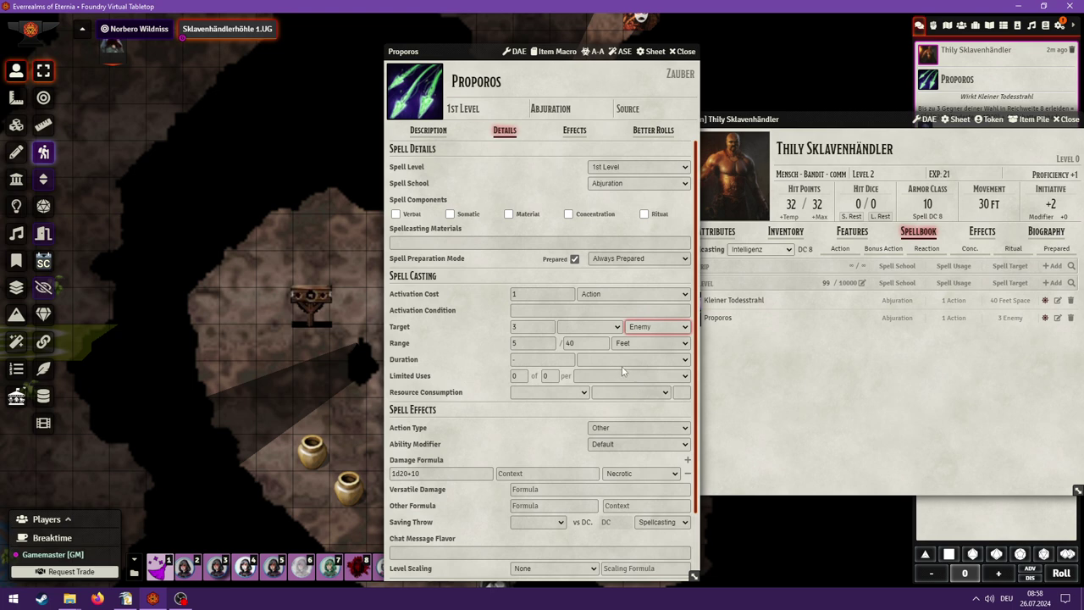
click(626, 429)
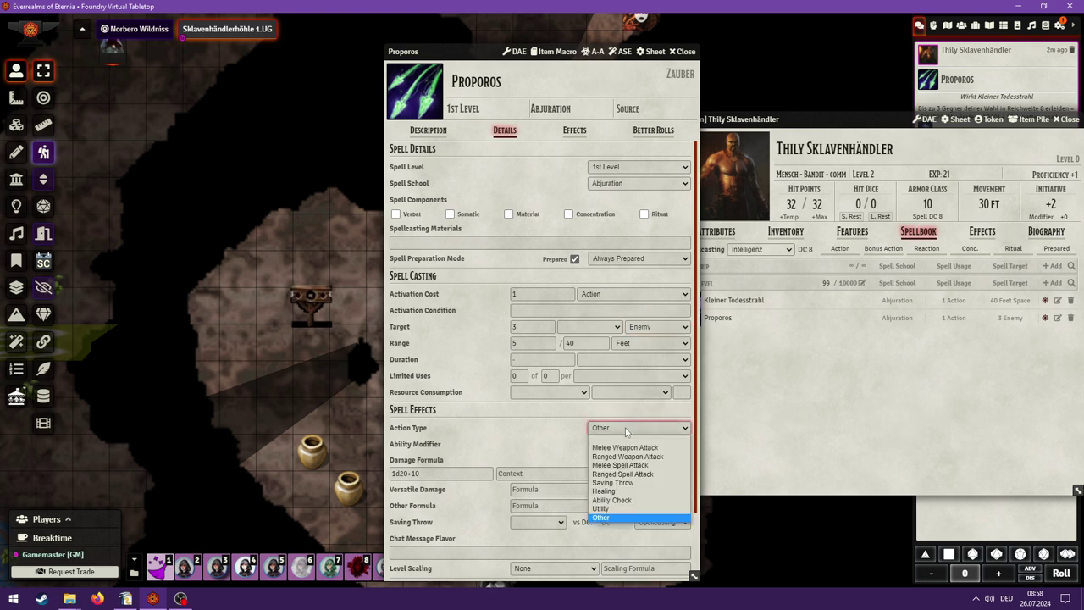
click(625, 473)
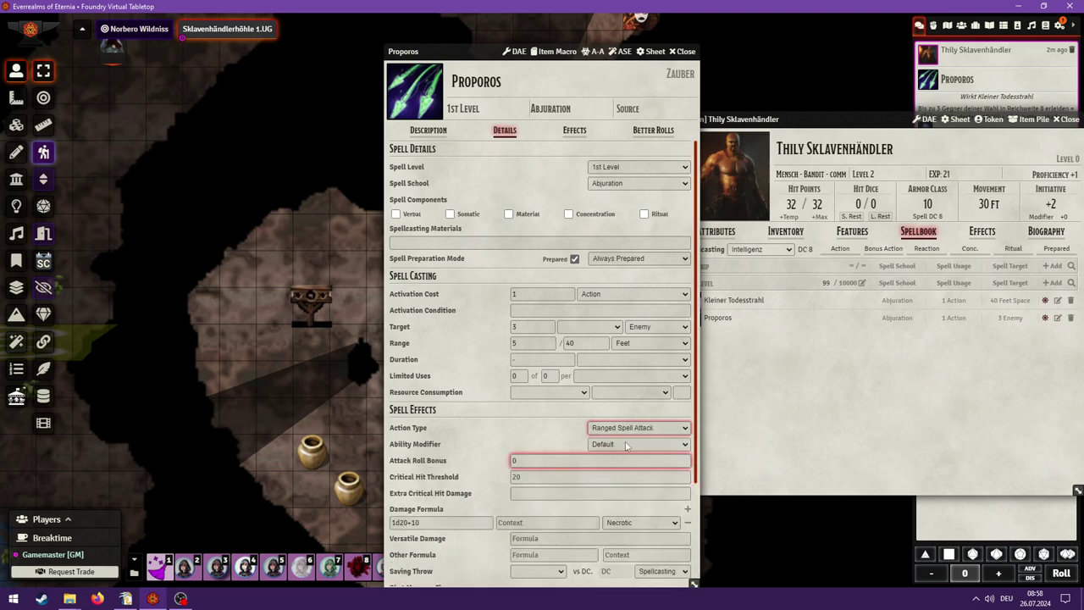
- Set Proporos' attack roll bonus to -1 and close the spell sheet
scroll(533, 434, down, 1)
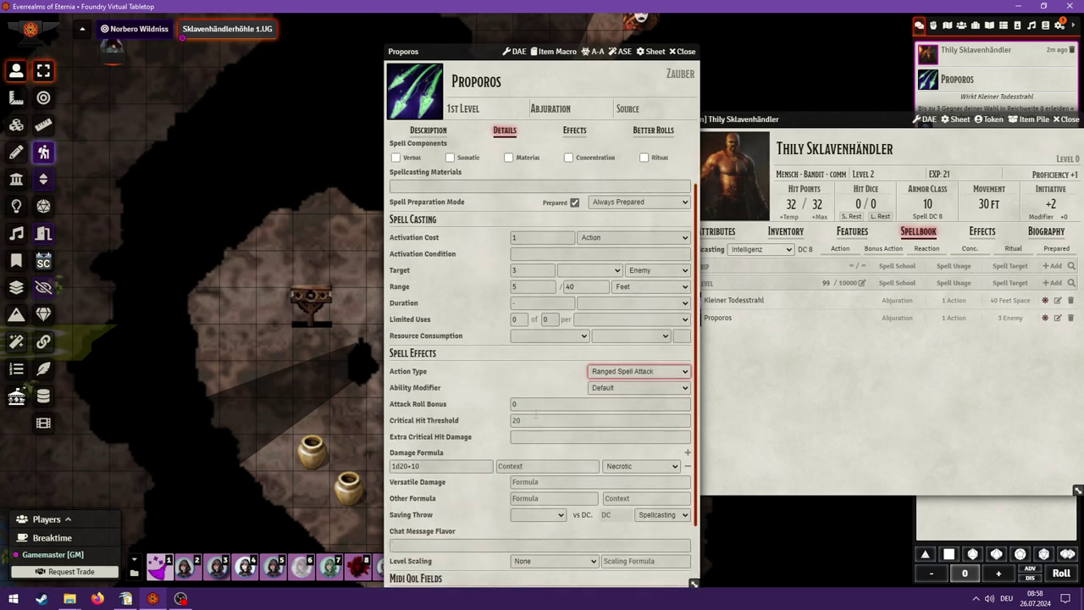
click(401, 403)
text(-1)
key(Return)
scroll(505, 373, down, 1)
click(488, 388)
key(Return)
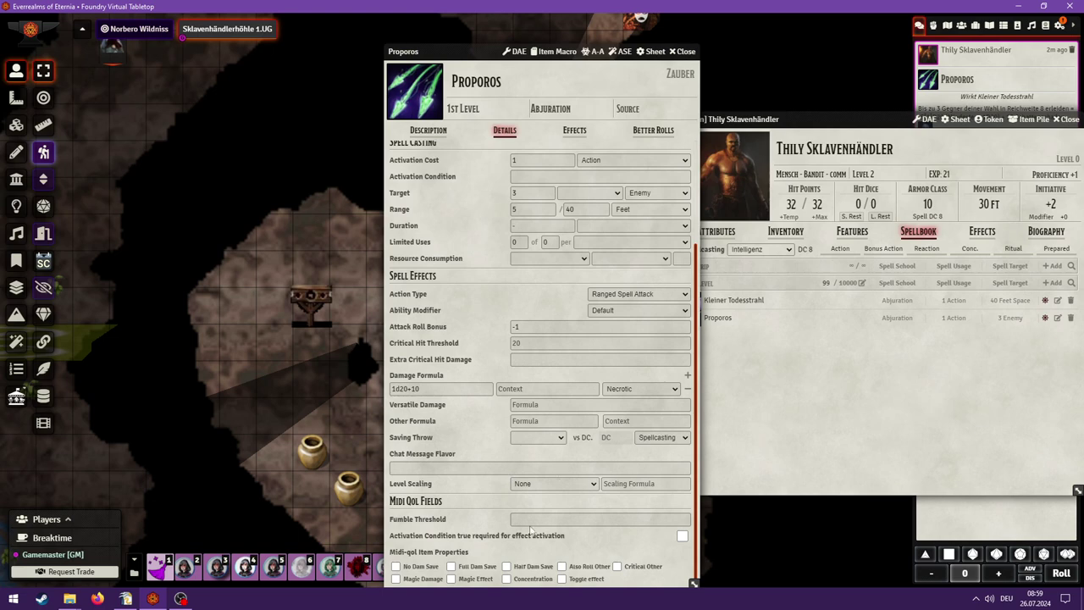
click(683, 50)
- Cast Proporos on the three targeted tokens, close the character sheet and expand the attack roll in the chat card
click(694, 318)
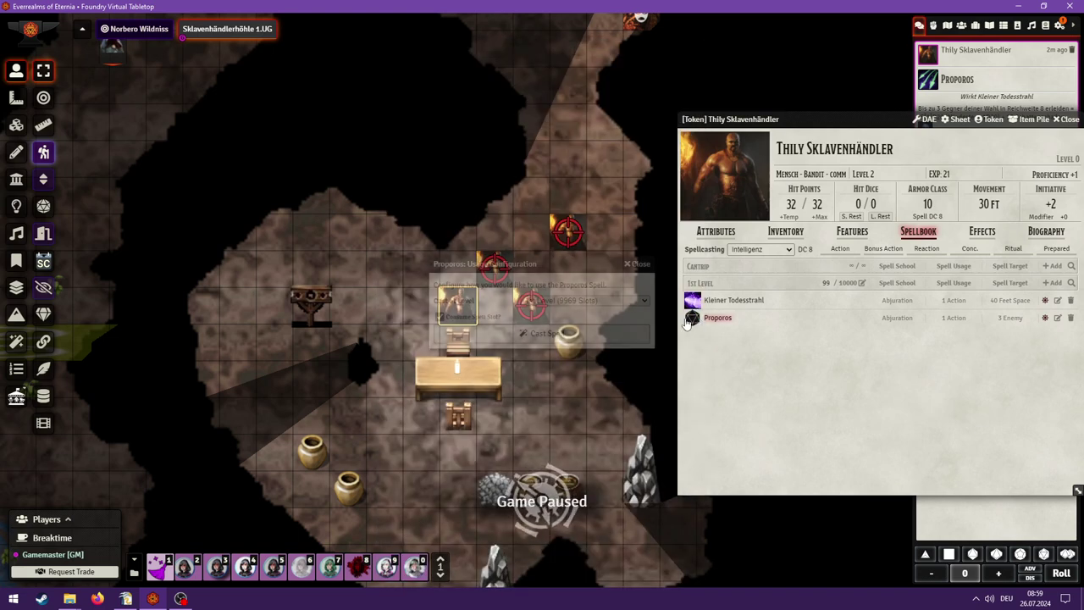
click(536, 330)
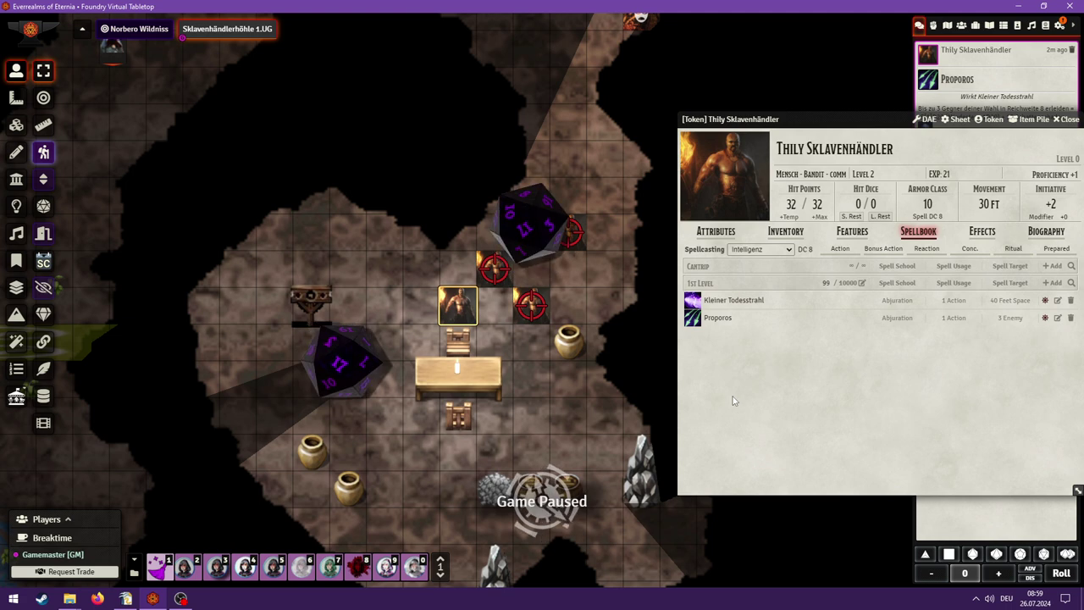
click(1064, 119)
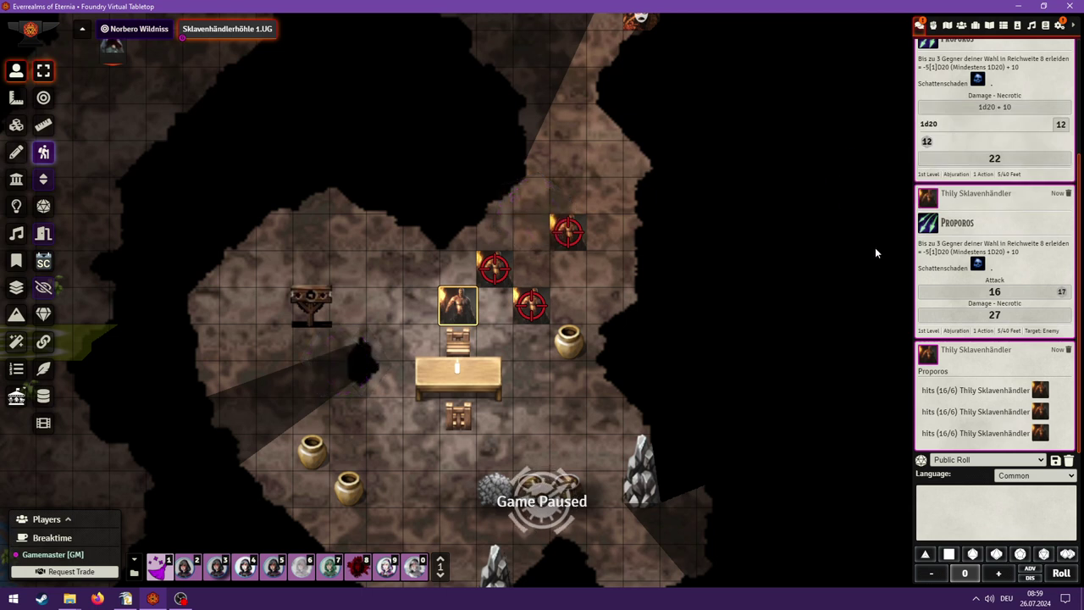
mouse_move(939, 278)
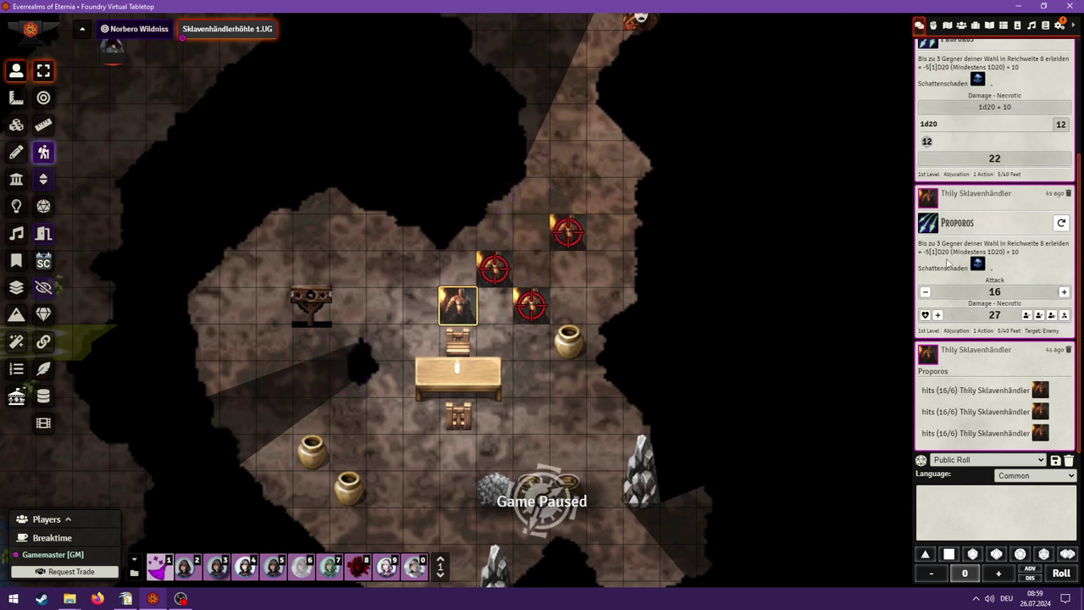
click(971, 282)
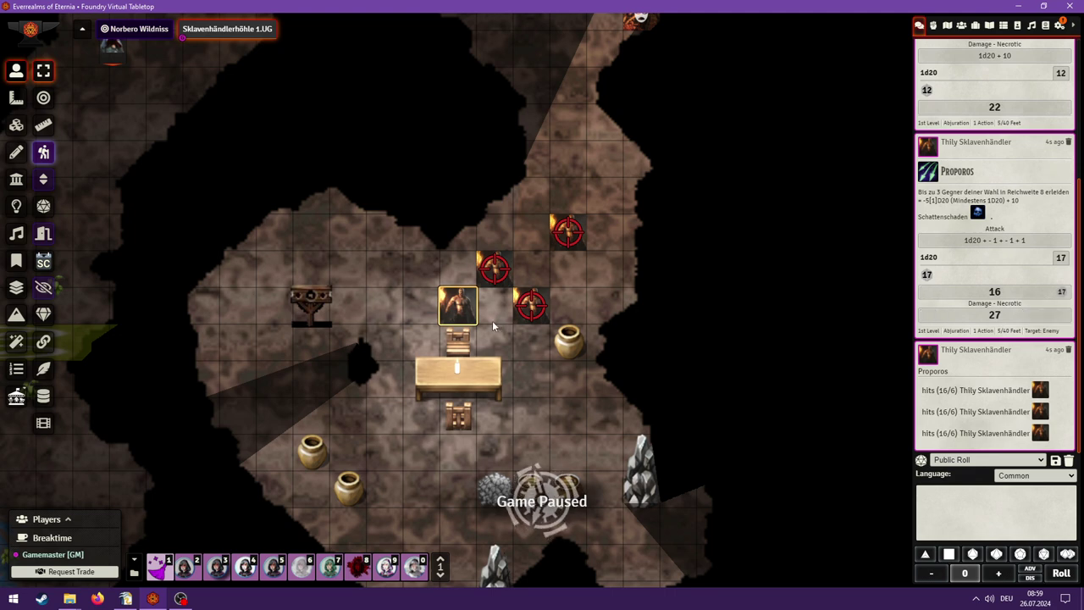
- Examine the caster's ability scores on the character sheet against the attack roll's modifiers, and close the sheet
double_click(472, 307)
drag(857, 116, 333, 116)
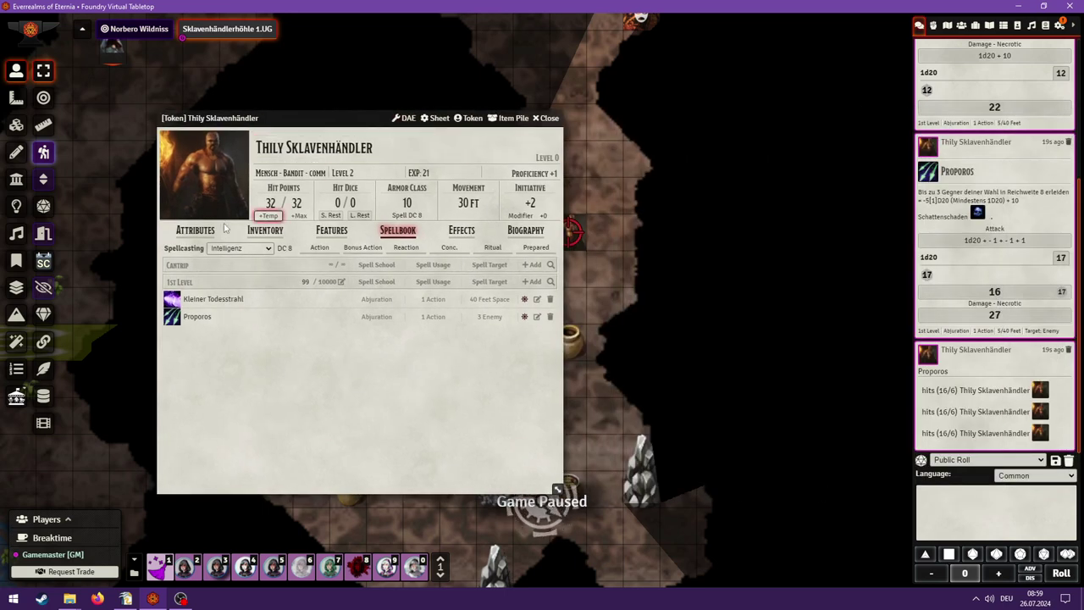
click(199, 233)
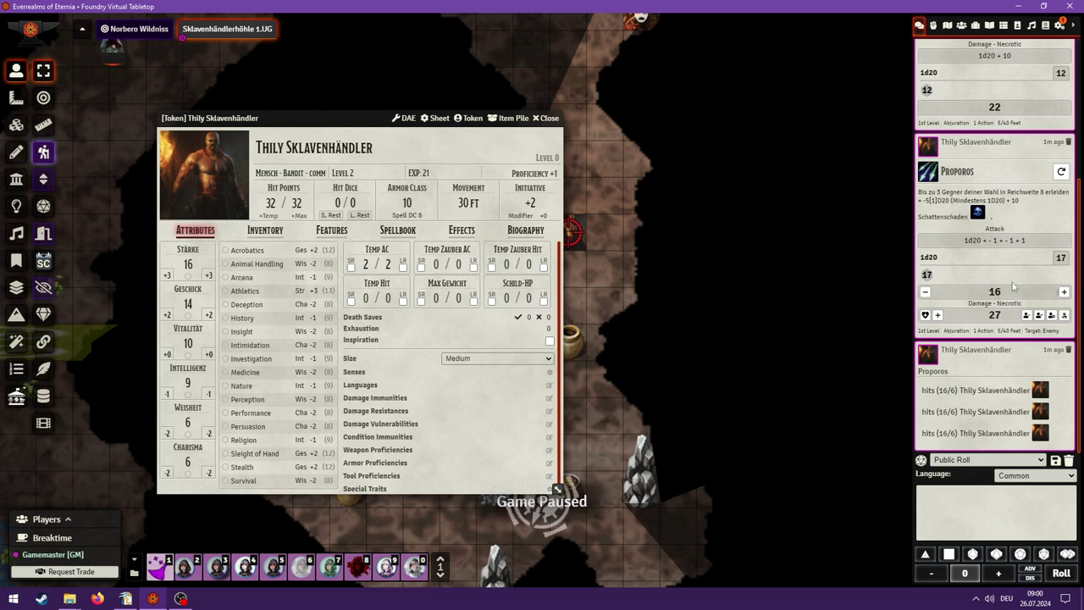
click(546, 119)
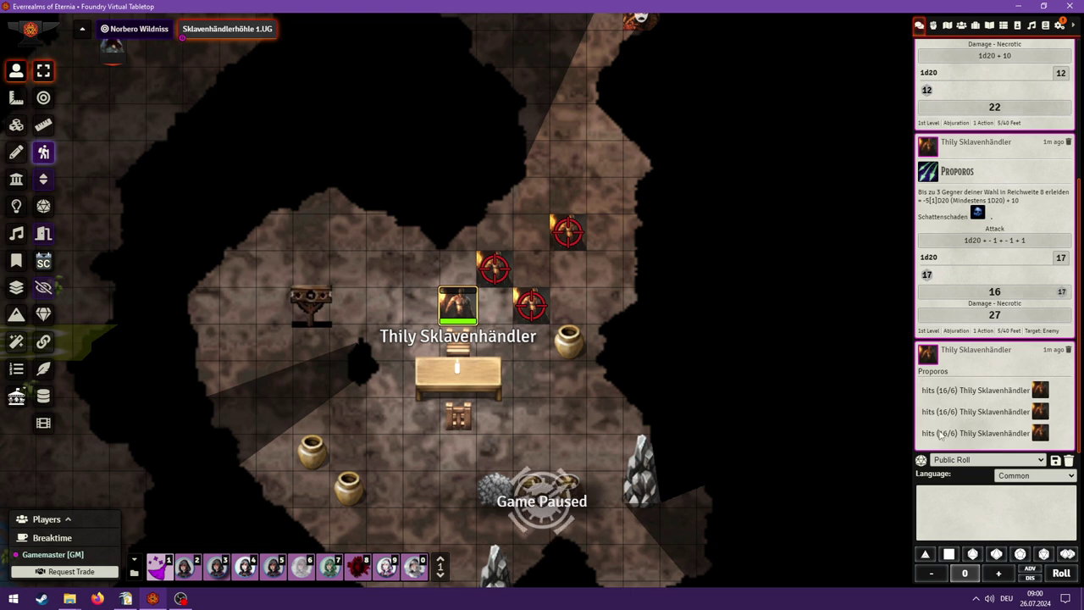
- Apply the full Proporos damage from the chat card to each of the three targeted tokens, one at a time
click(494, 267)
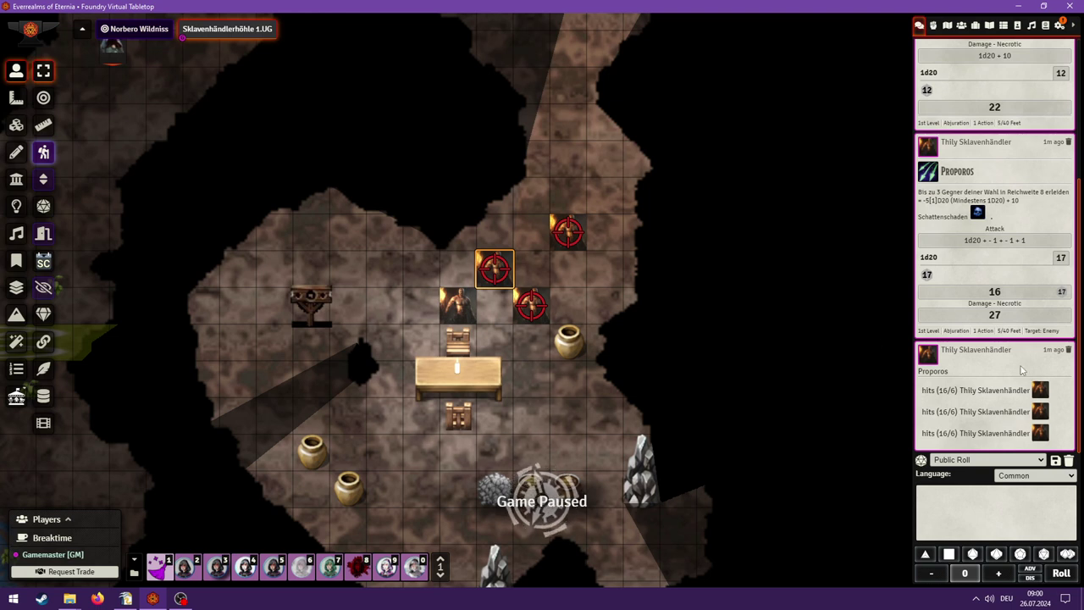
mouse_move(1010, 312)
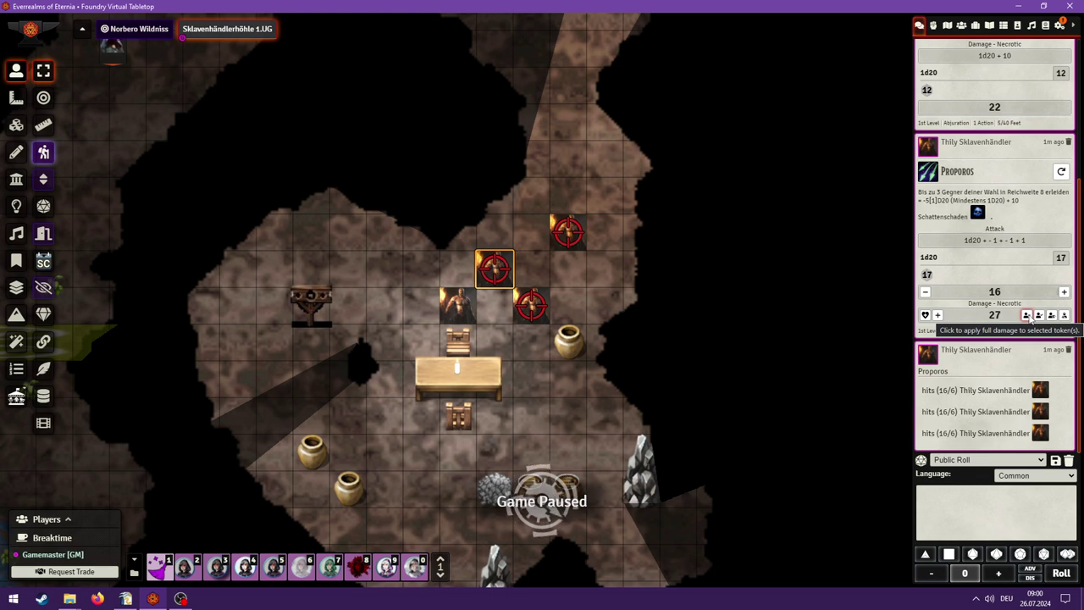
click(1031, 318)
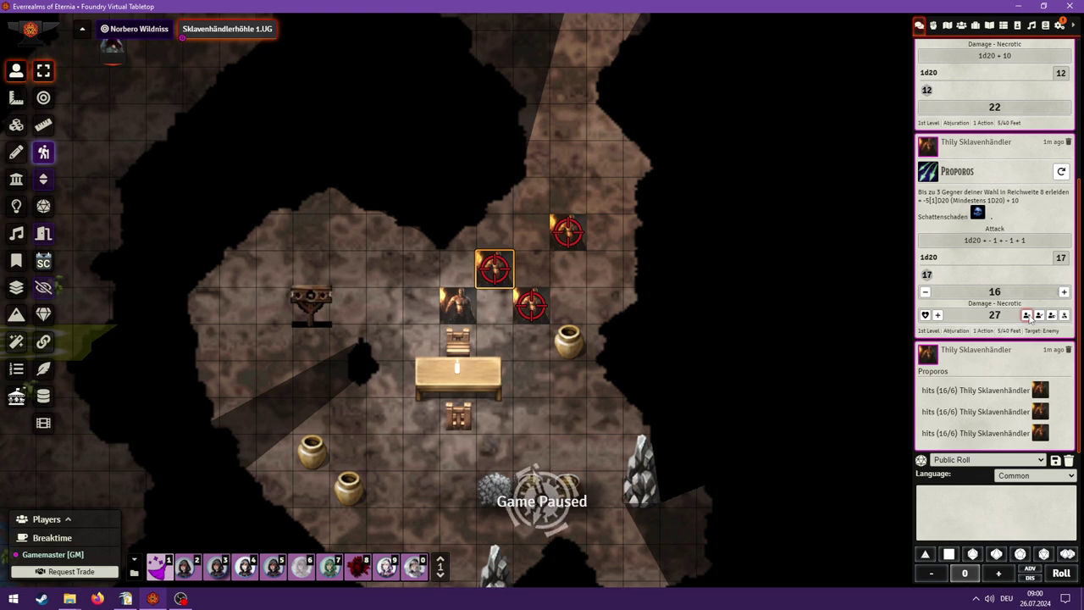
click(545, 310)
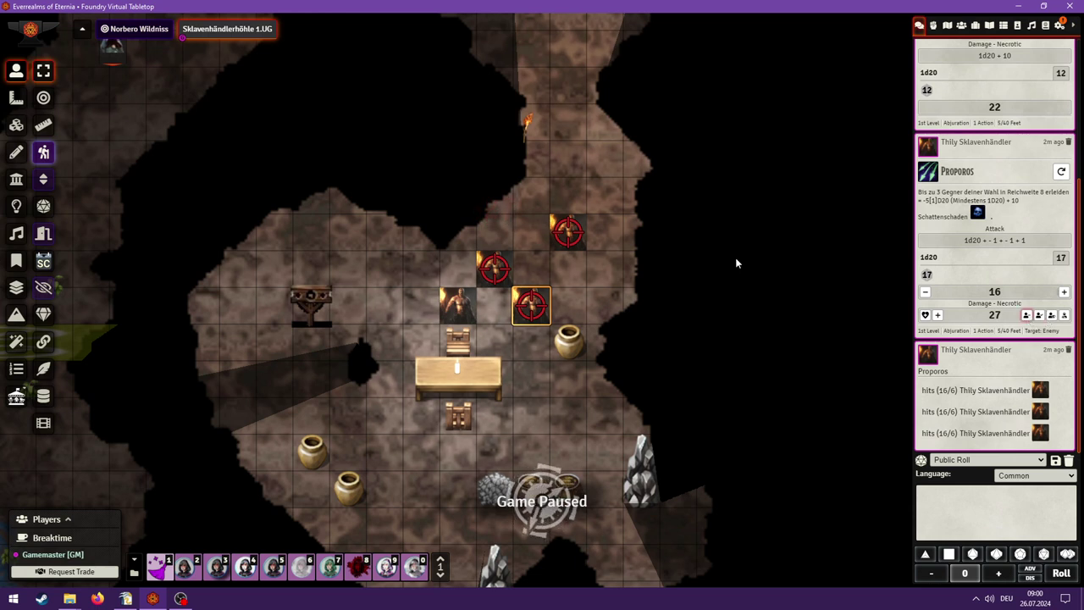
click(1031, 318)
click(574, 246)
click(1031, 318)
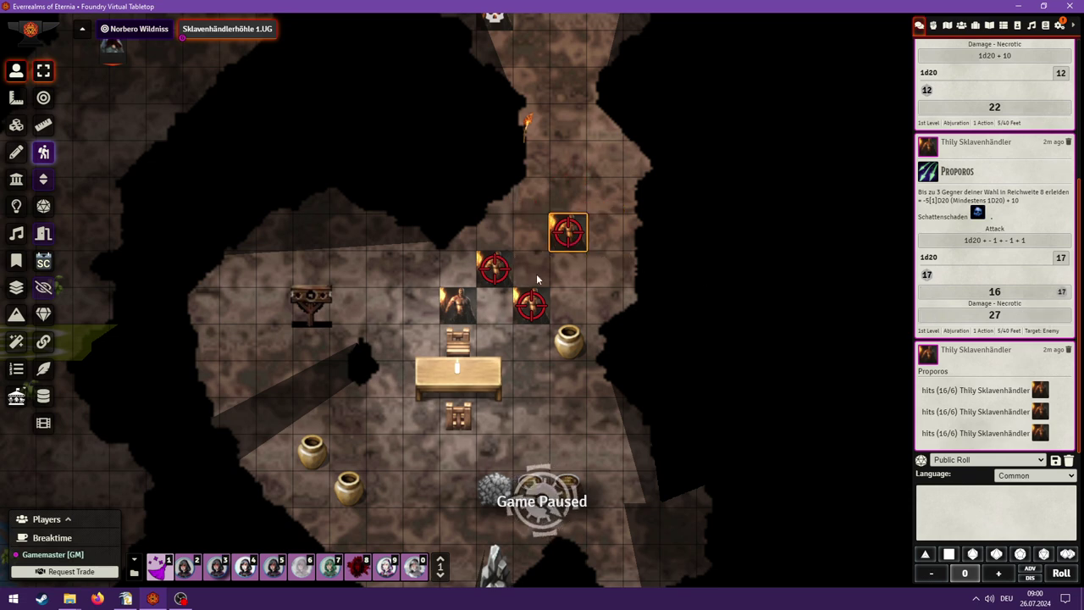
- Select all three targeted tokens together and apply the Proporos roll to them as healing
shift+click(511, 271)
shift+click(531, 307)
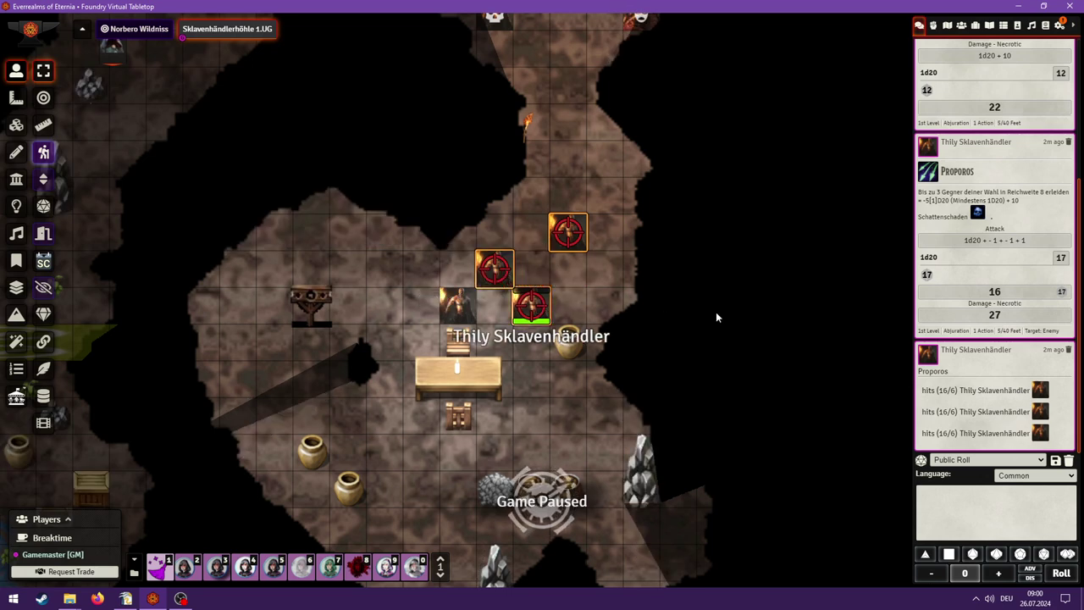
click(926, 316)
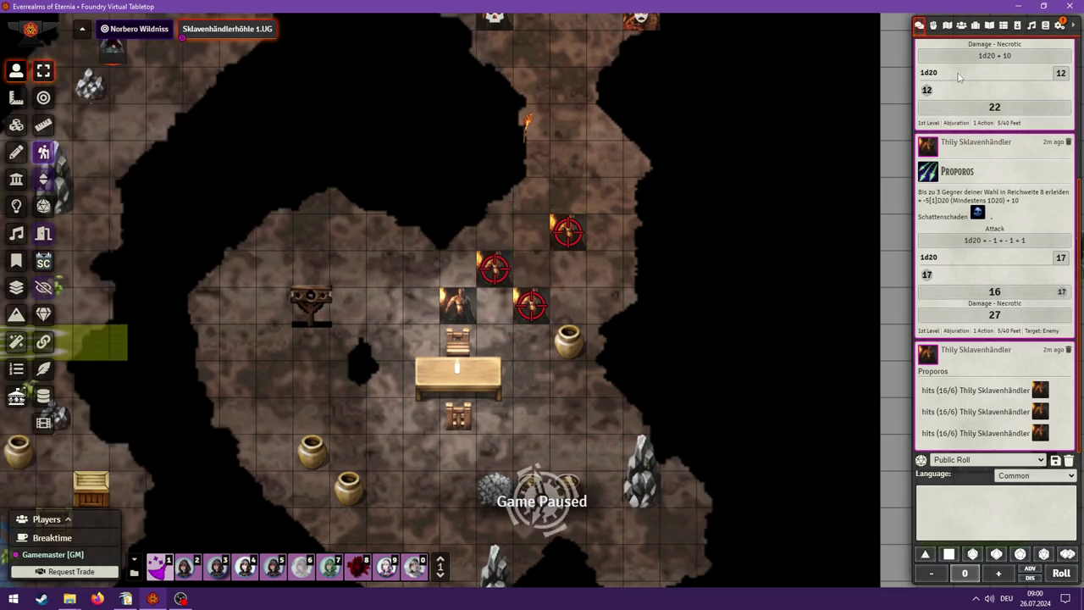
- Delete the outdated Proporos item from the Schatten St.1 folder of the world items
click(975, 25)
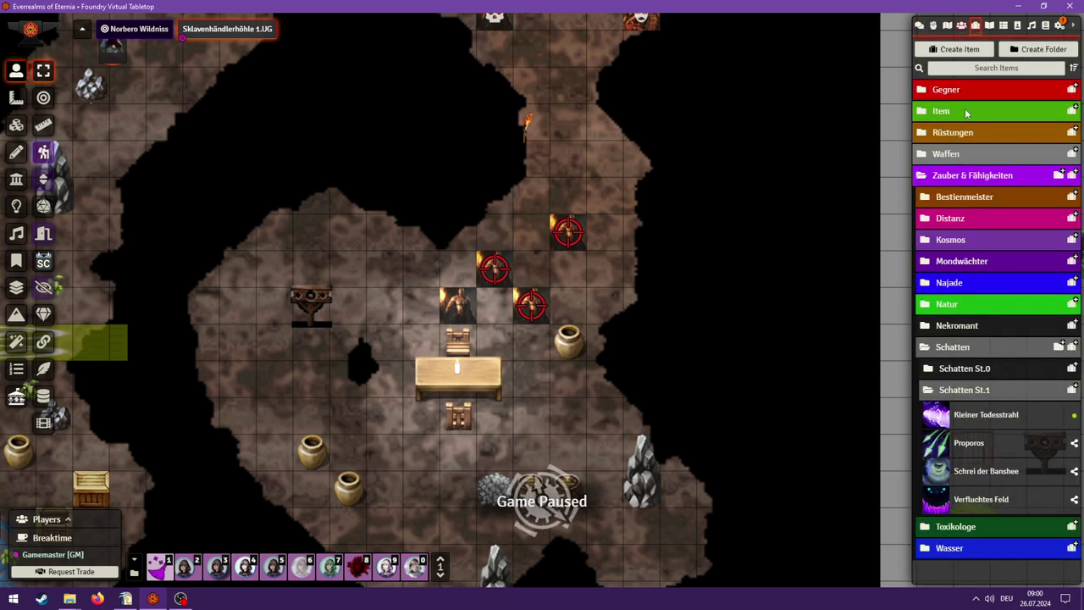
right_click(971, 422)
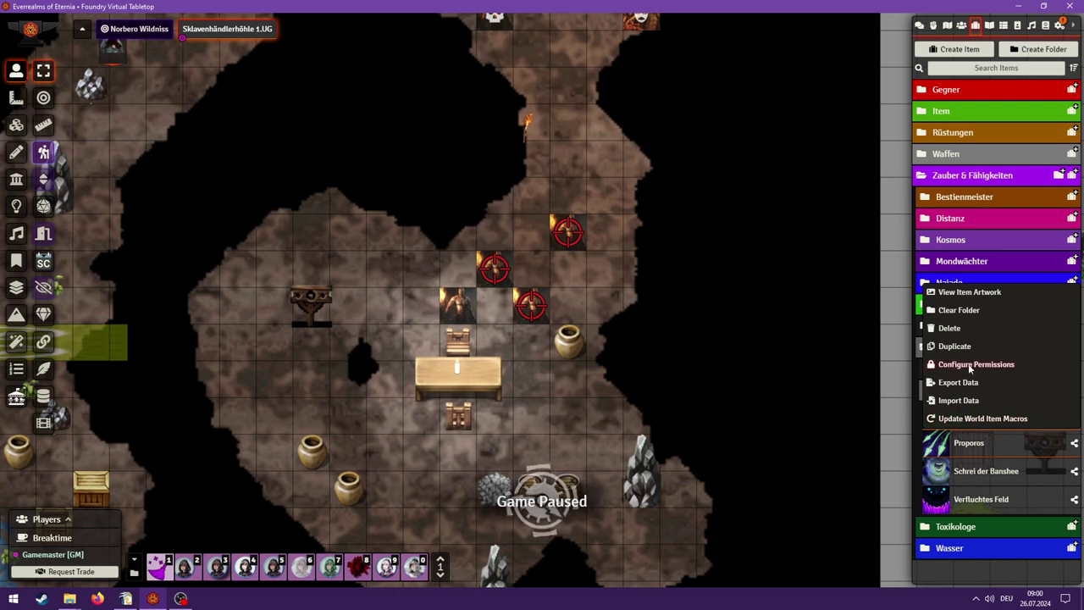
click(956, 330)
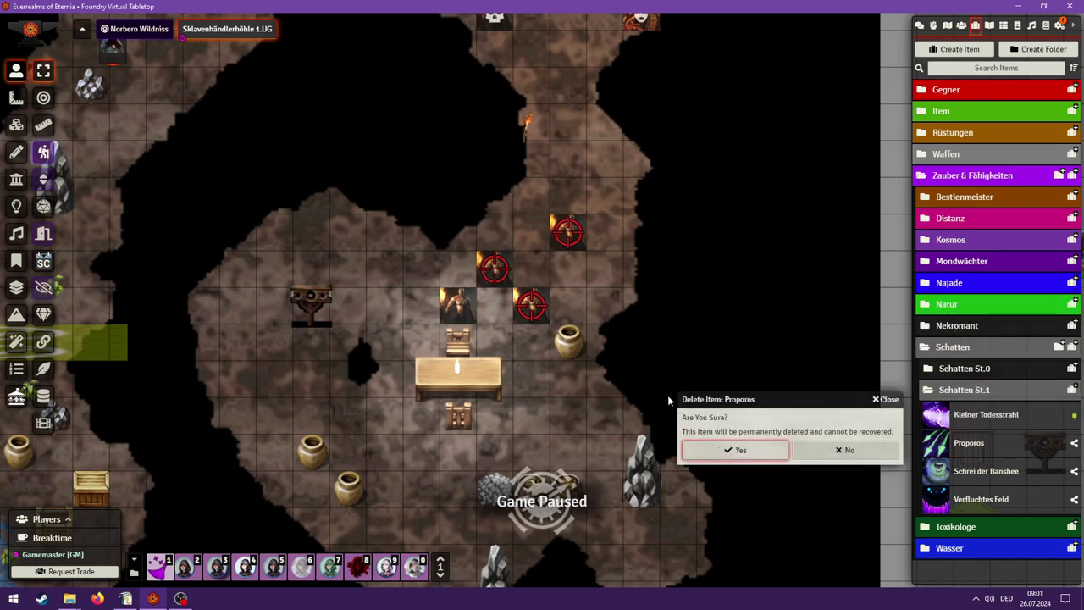
click(716, 441)
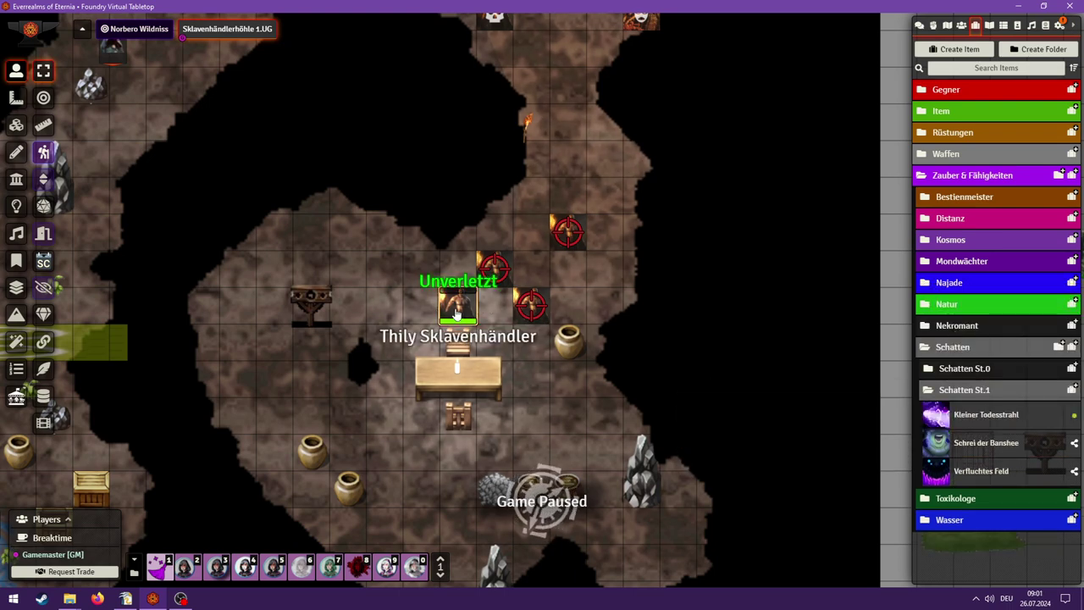
- Copy the edited Proporos from the caster's spellbook into the Schatten St.1 items folder and close the character sheet
double_click(456, 314)
click(397, 231)
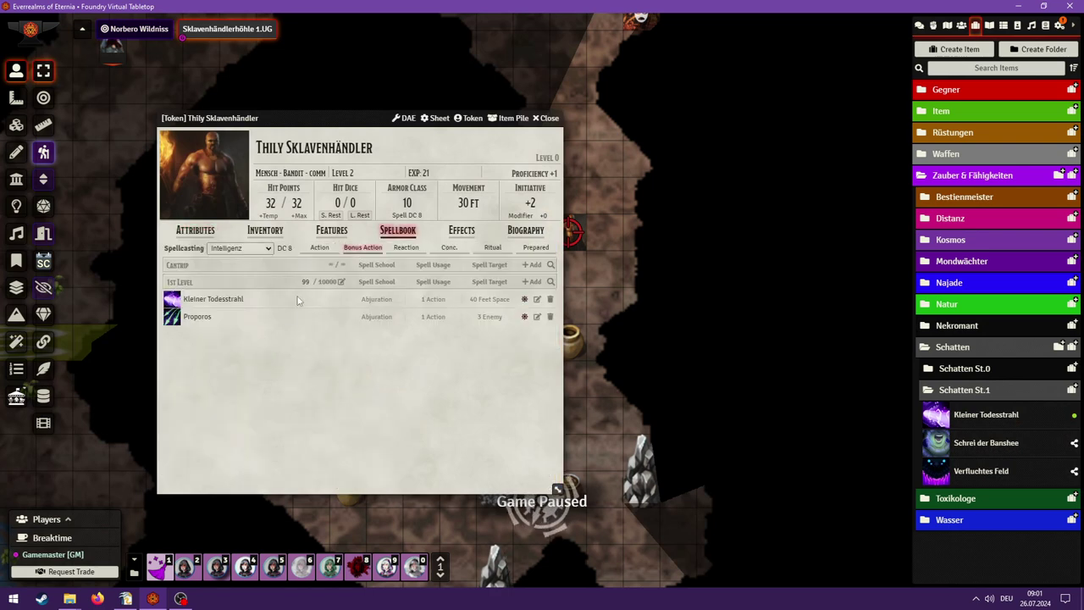
drag(225, 317, 1023, 419)
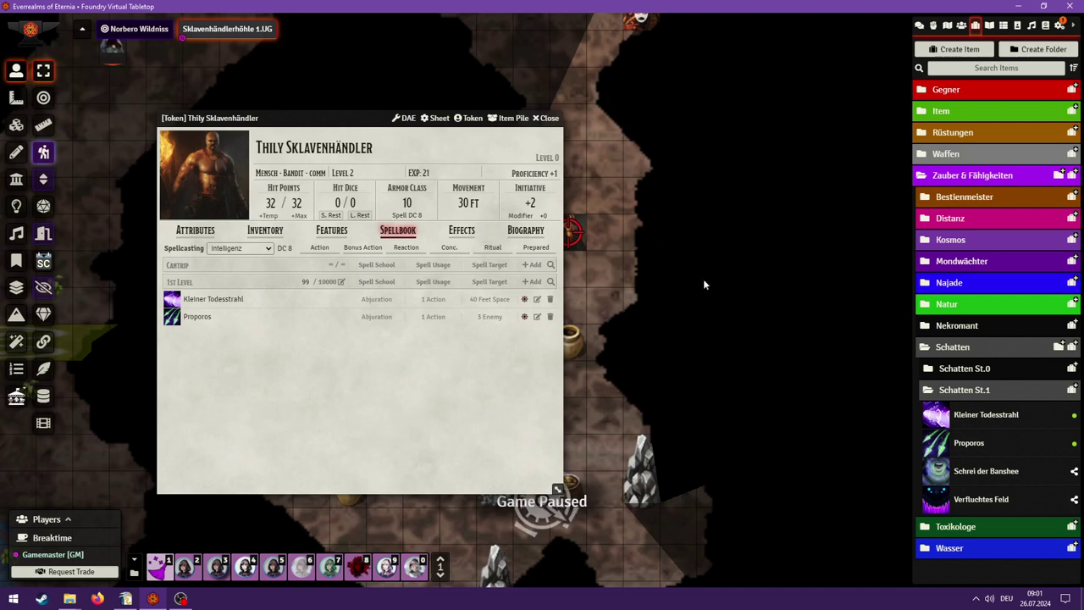
click(546, 118)
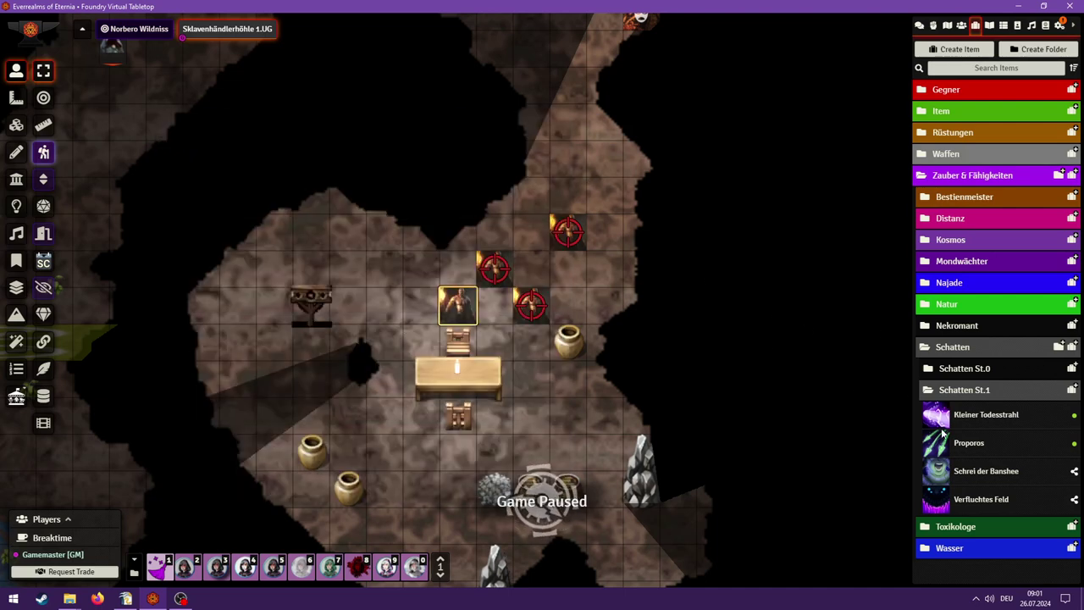
- Change and save the permissions of the Proporos item so it is shared like the other Schatten St.1 spells
right_click(976, 423)
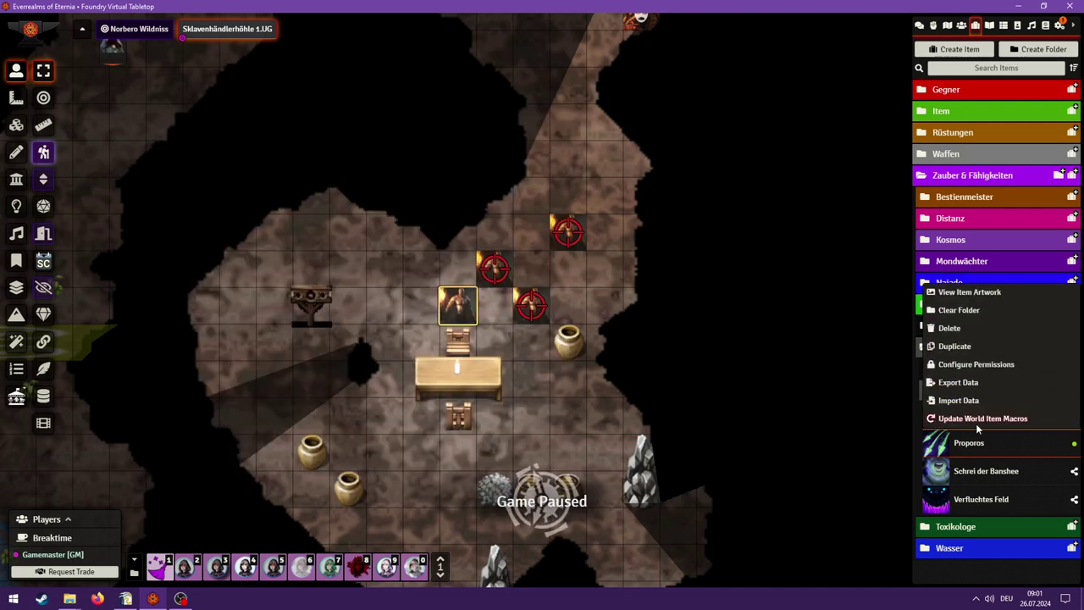
click(970, 364)
click(807, 465)
click(809, 479)
click(809, 483)
click(809, 495)
click(794, 552)
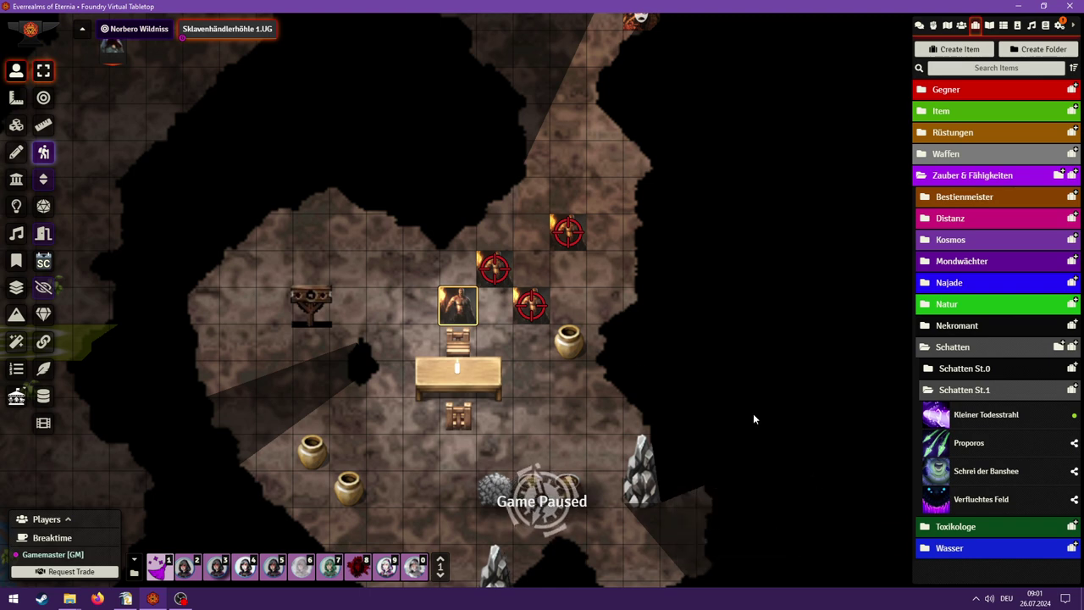
- Remove the target markers from the three tokens in the cave and leave no token selected
right_click(528, 308)
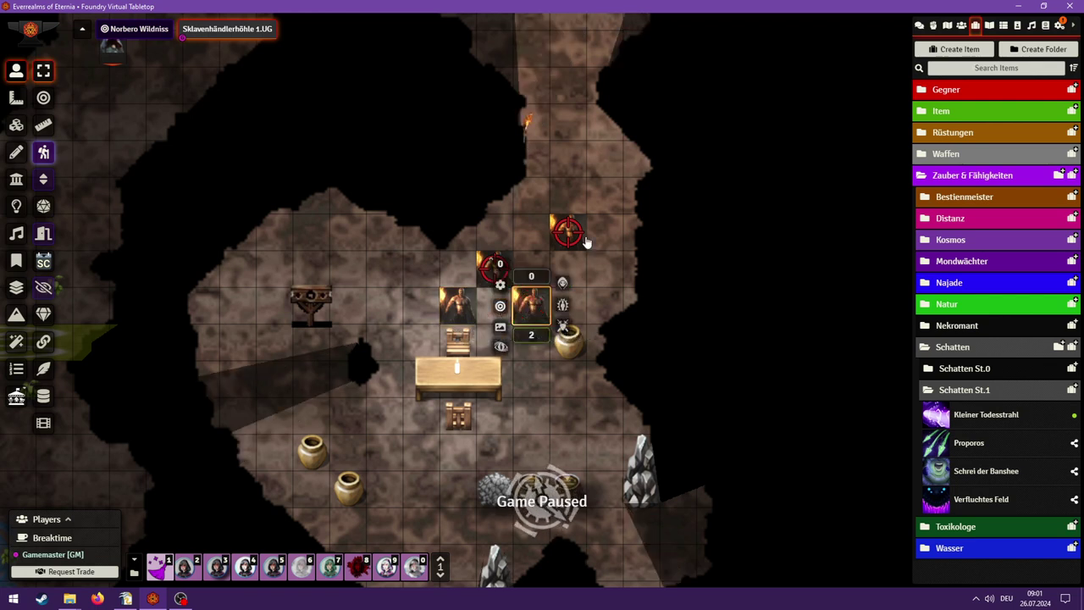
drag(529, 308, 555, 248)
click(495, 267)
right_click(495, 268)
click(650, 268)
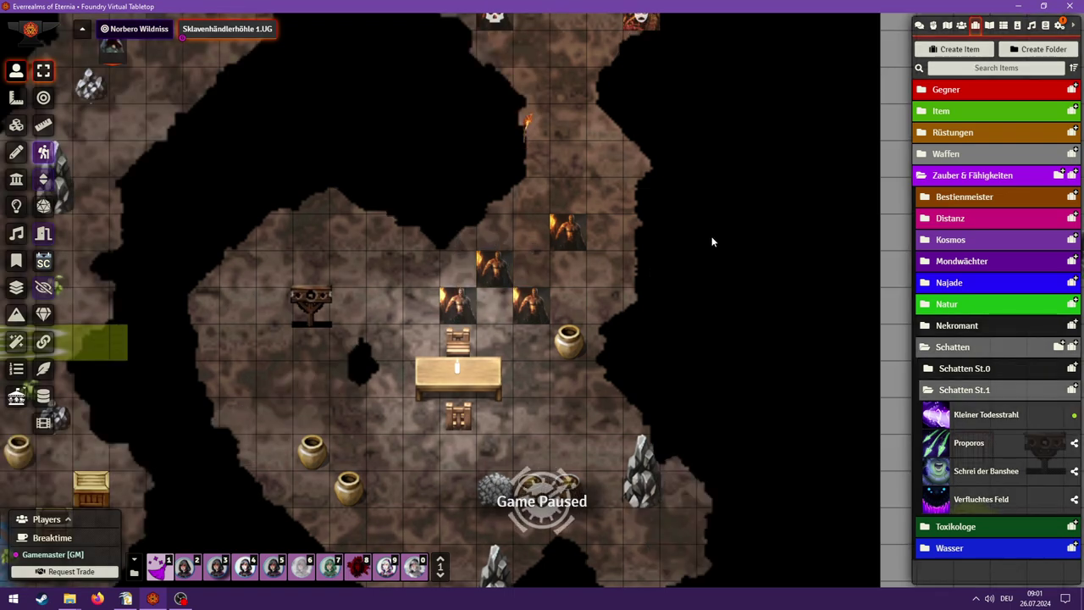
- Arrange Foundry beside the OpenOffice Draw spell card, open the Schrei der Banshee item, and review its details and the card's dice formula
key(super+Right)
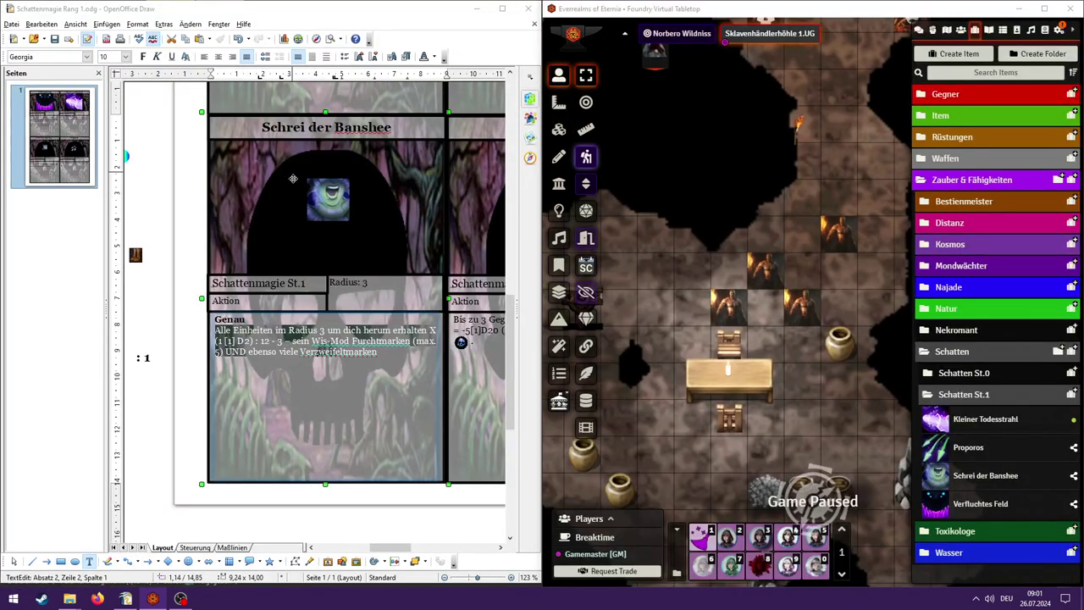
click(985, 478)
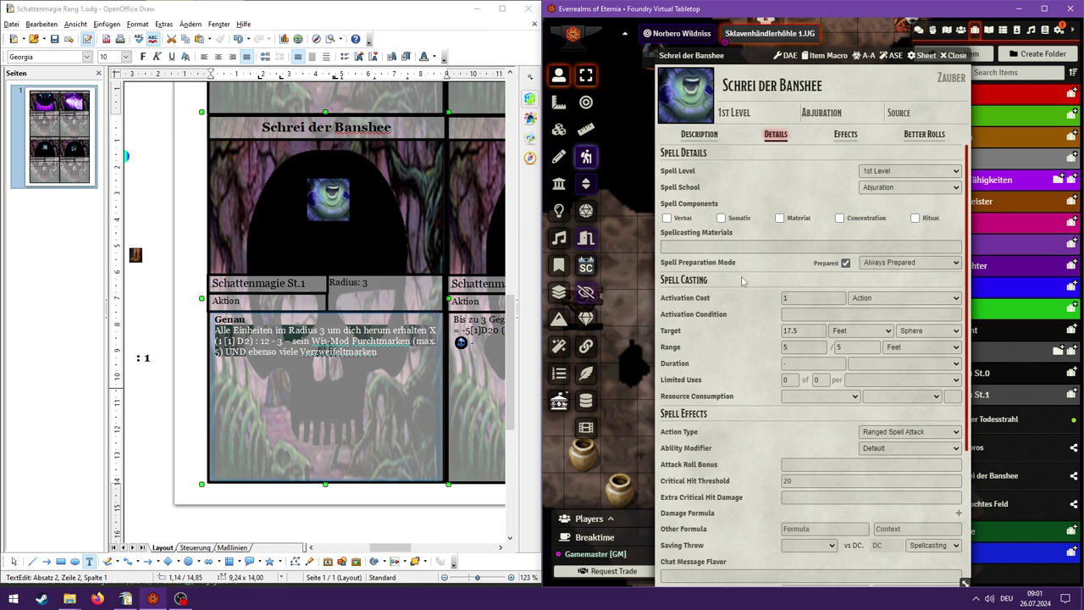
scroll(765, 337, down, 2)
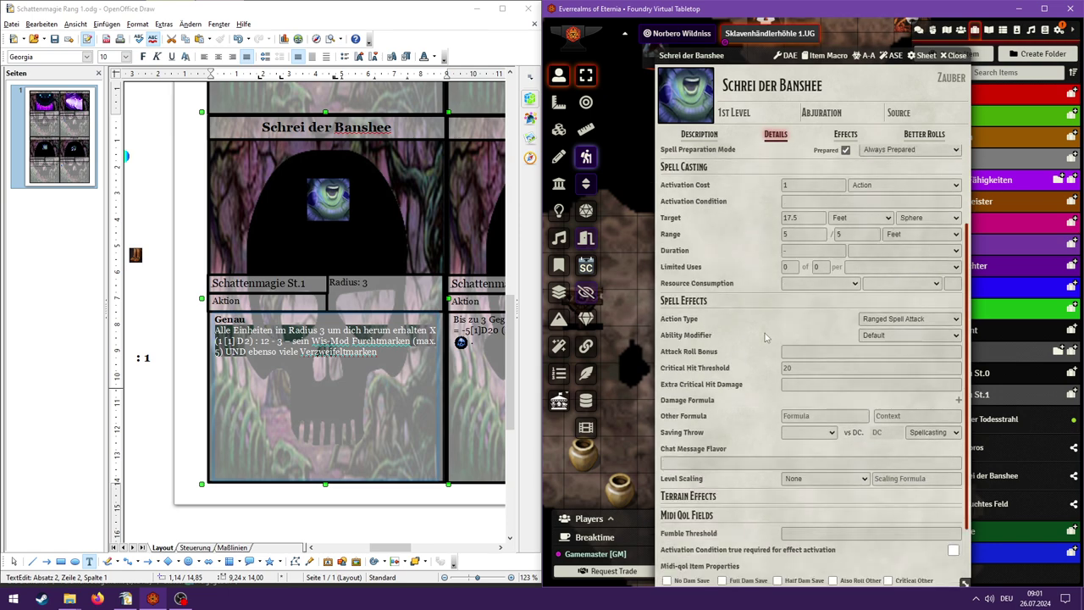
scroll(765, 338, down, 2)
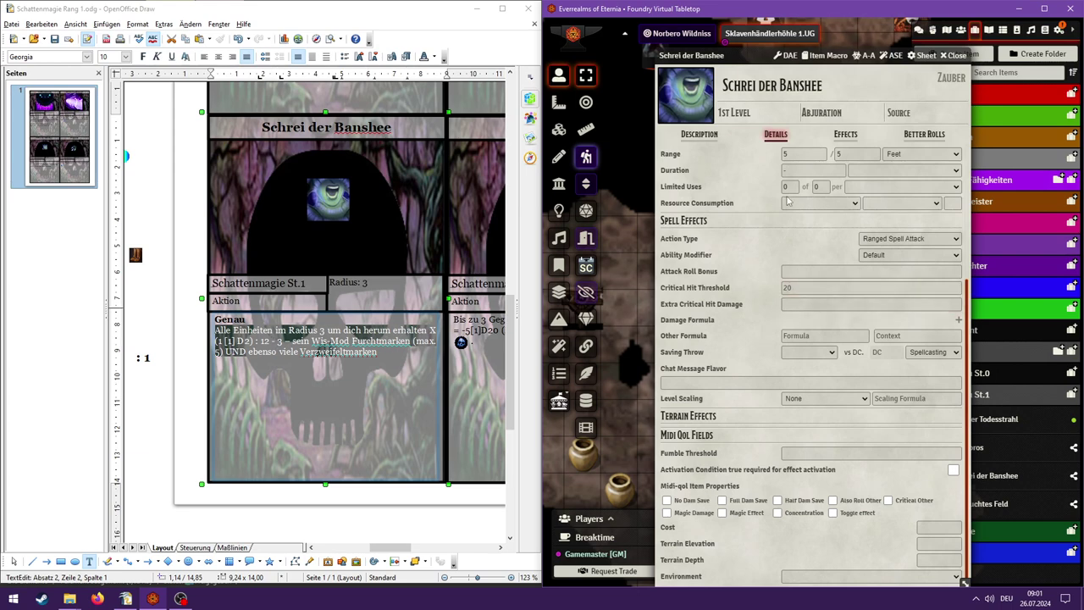
scroll(809, 185, up, 1)
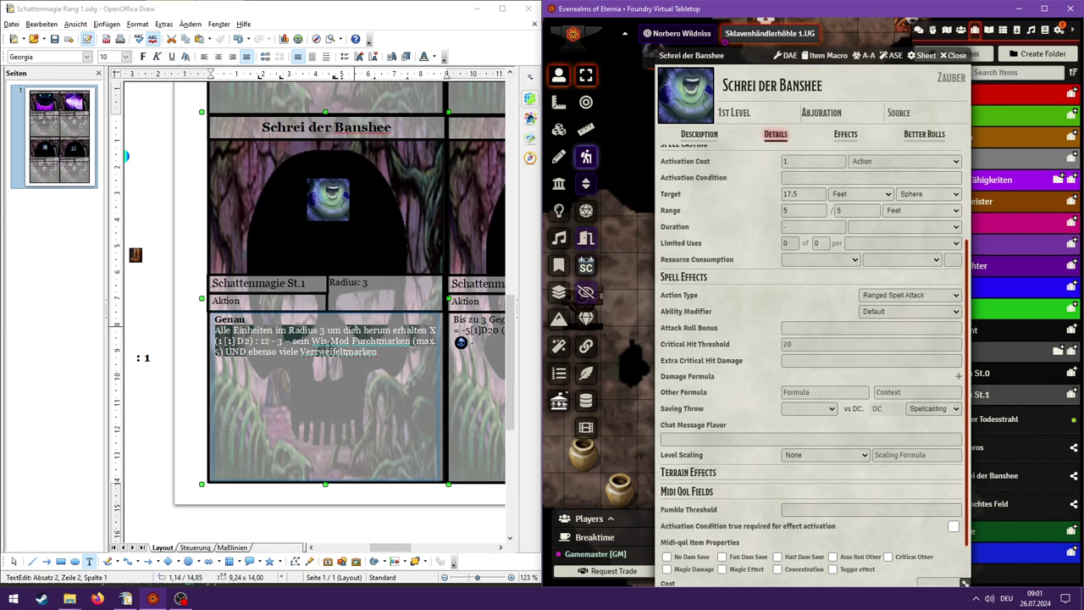
click(214, 352)
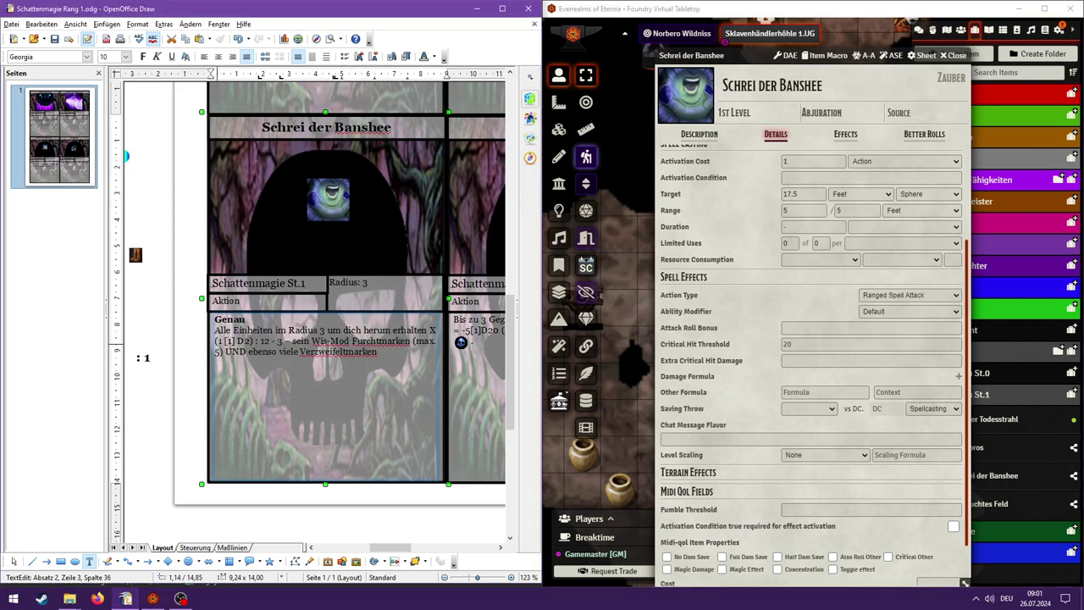
drag(285, 342, 206, 342)
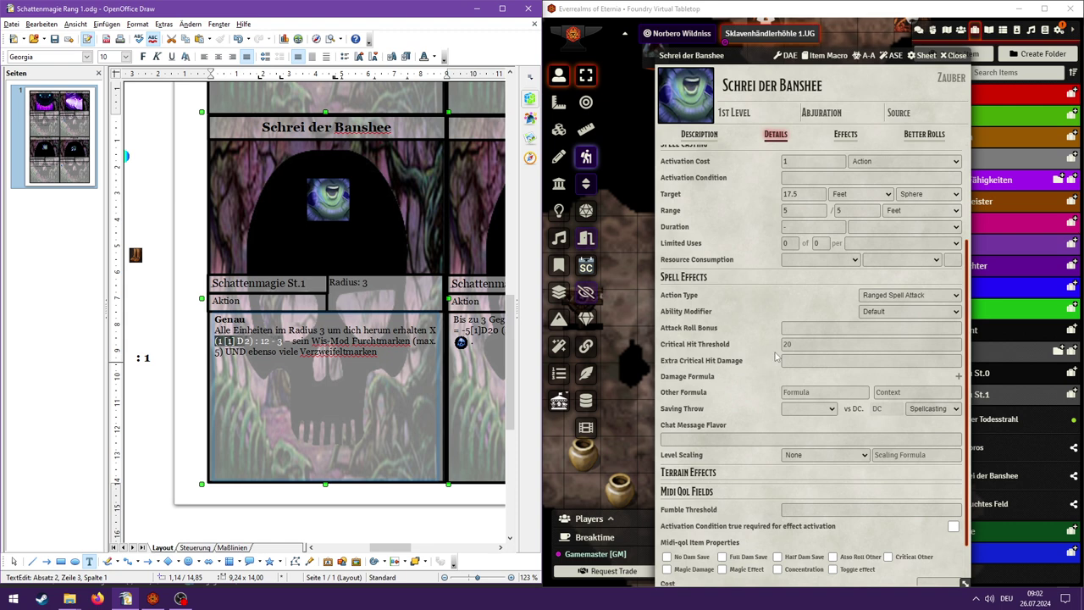
- Set Schrei der Banshee's attack roll bonus to 9999999 and its other formula to 1d2/12-3
click(803, 328)
click(805, 344)
key(shift+Tab)
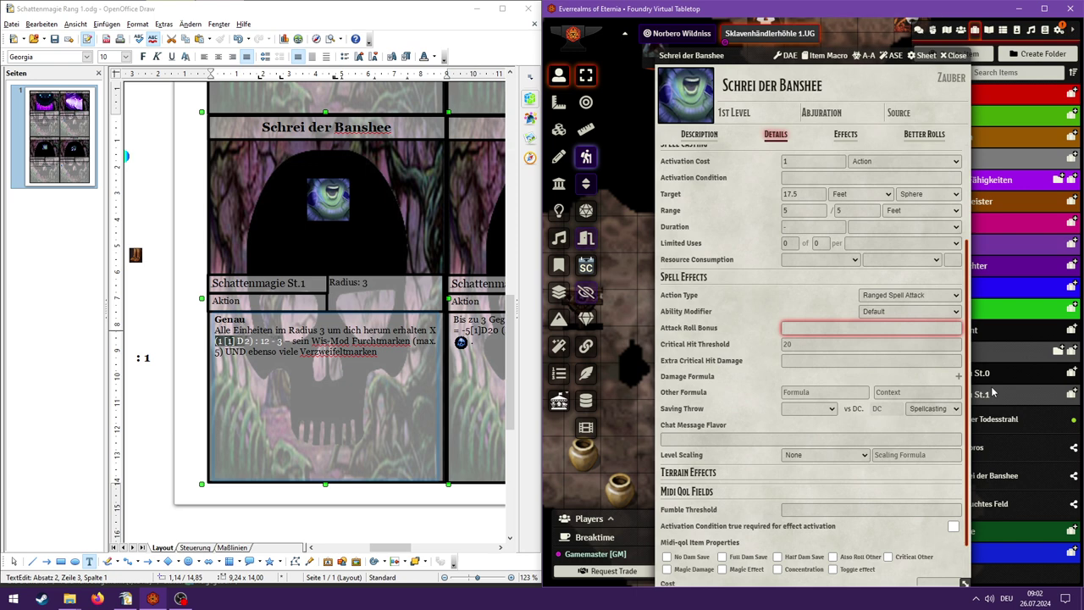
key(Tab)
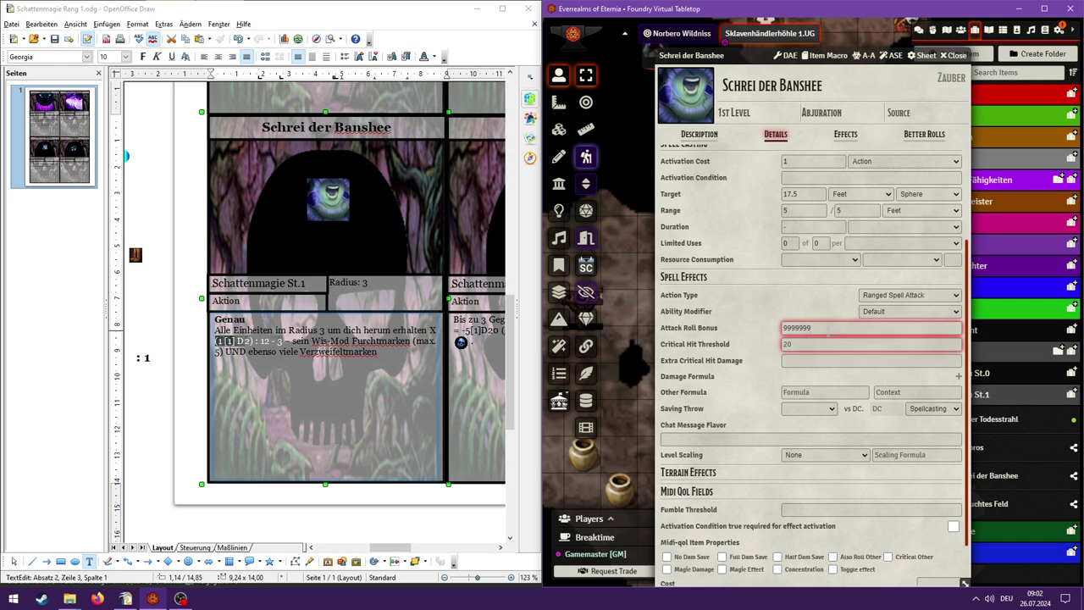
click(783, 395)
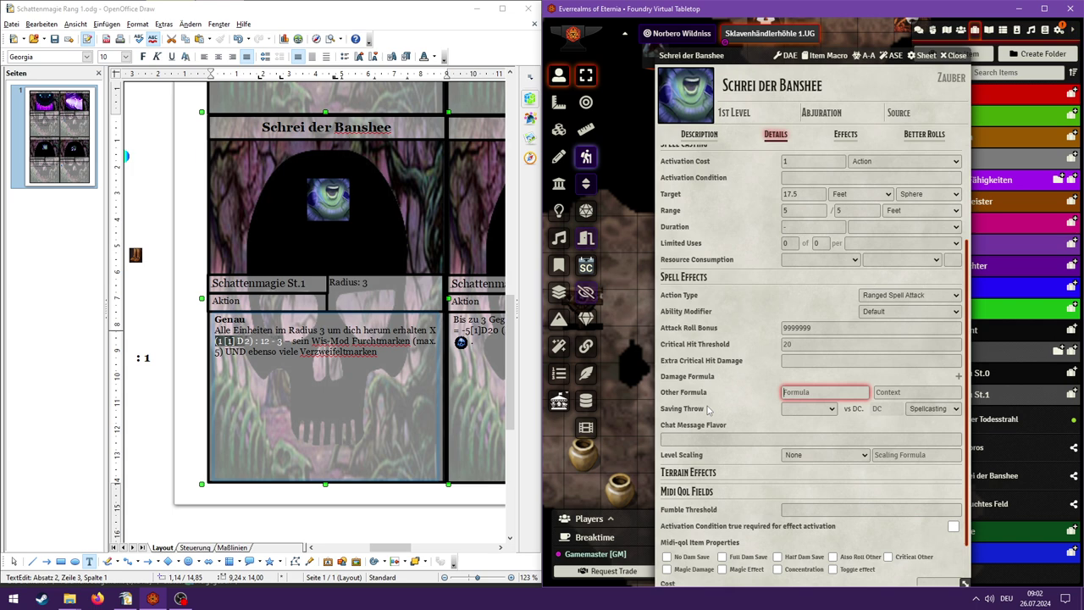
text(1d)
click(758, 375)
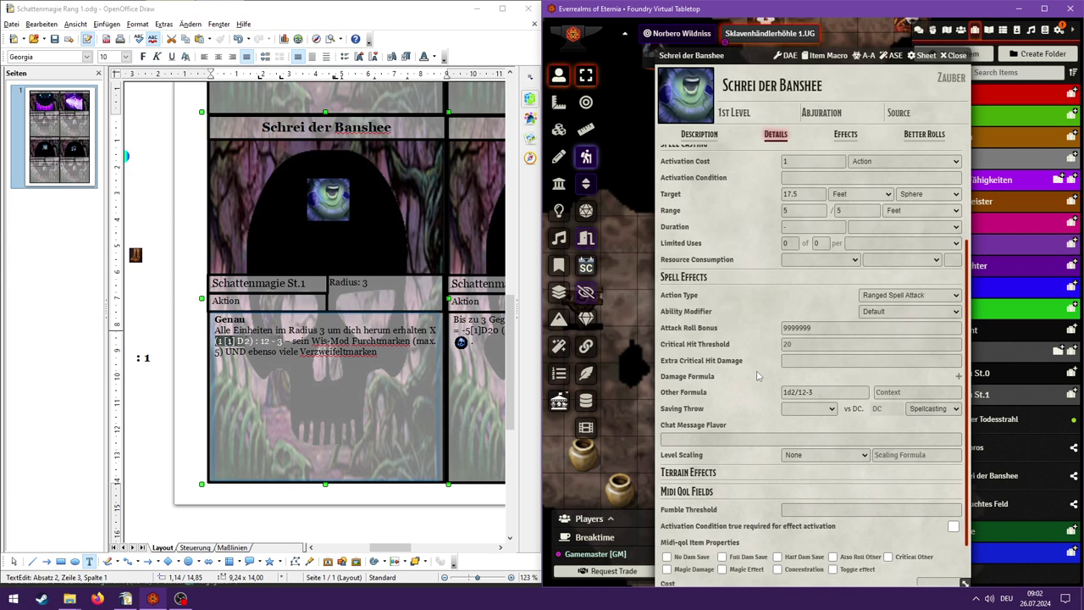
- Add a temporary effect to Schrei der Banshee and label it Furchtmarken
click(846, 136)
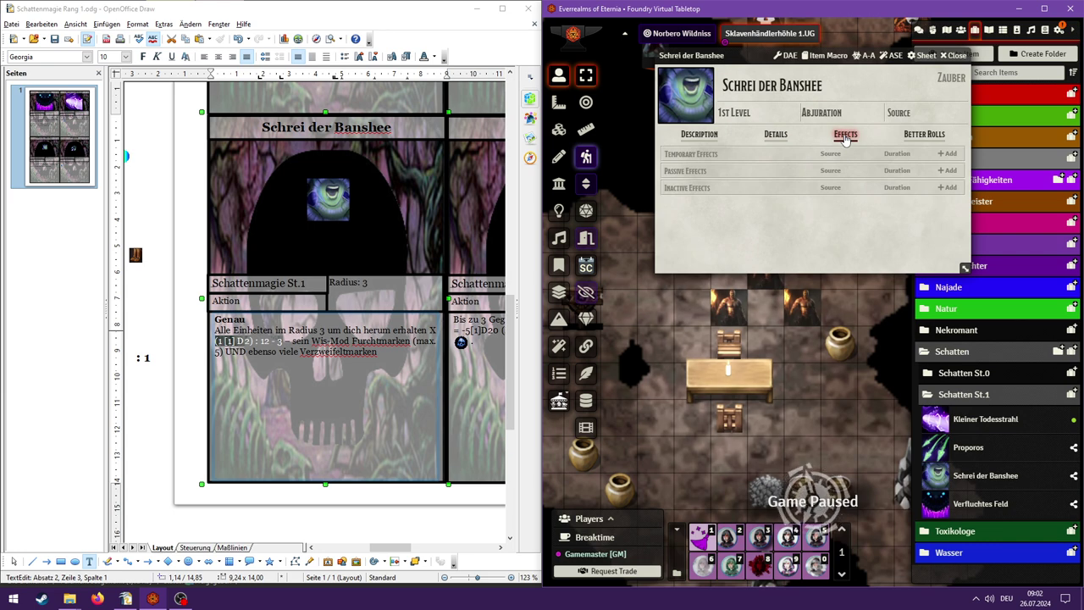
click(939, 156)
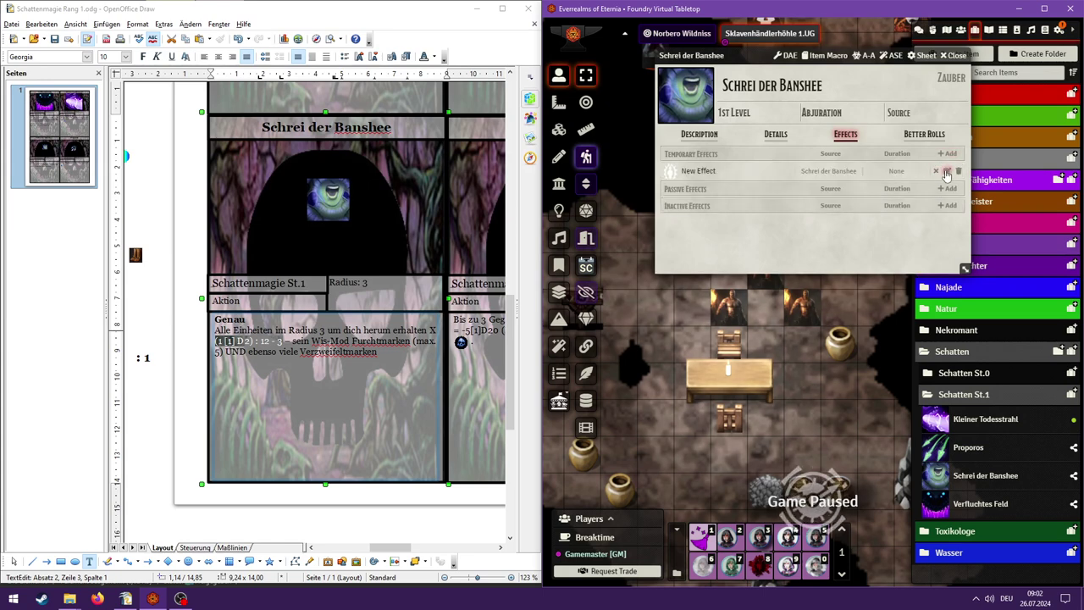
click(947, 171)
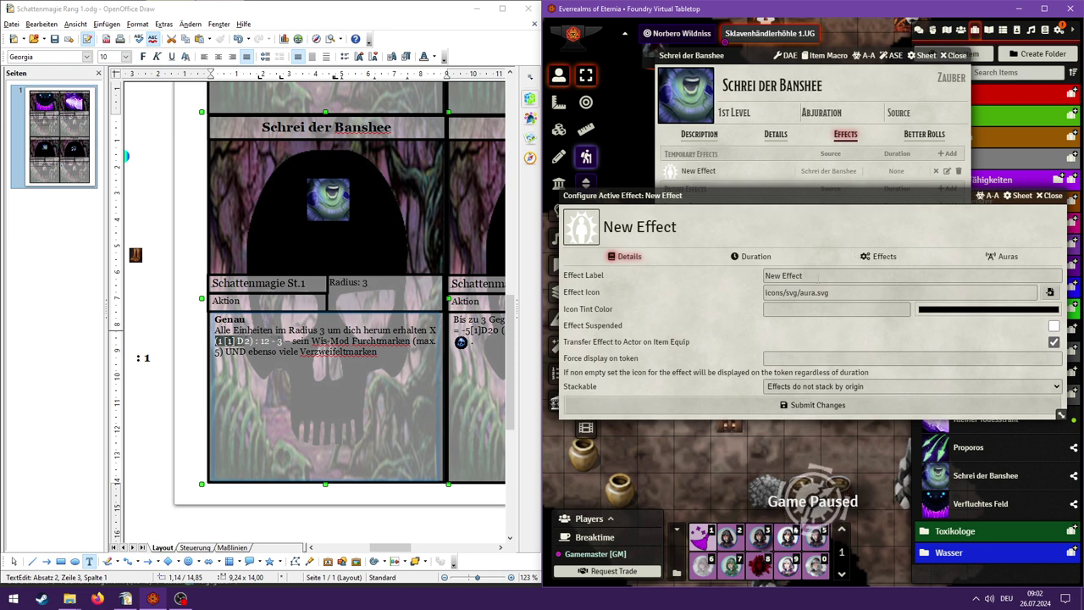
click(678, 268)
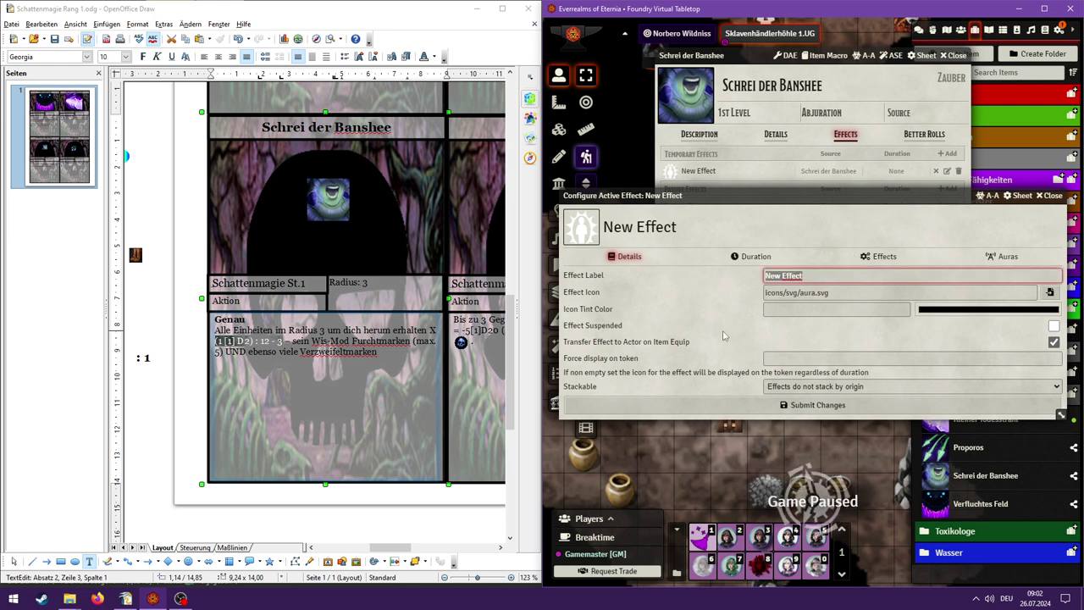
text(F)
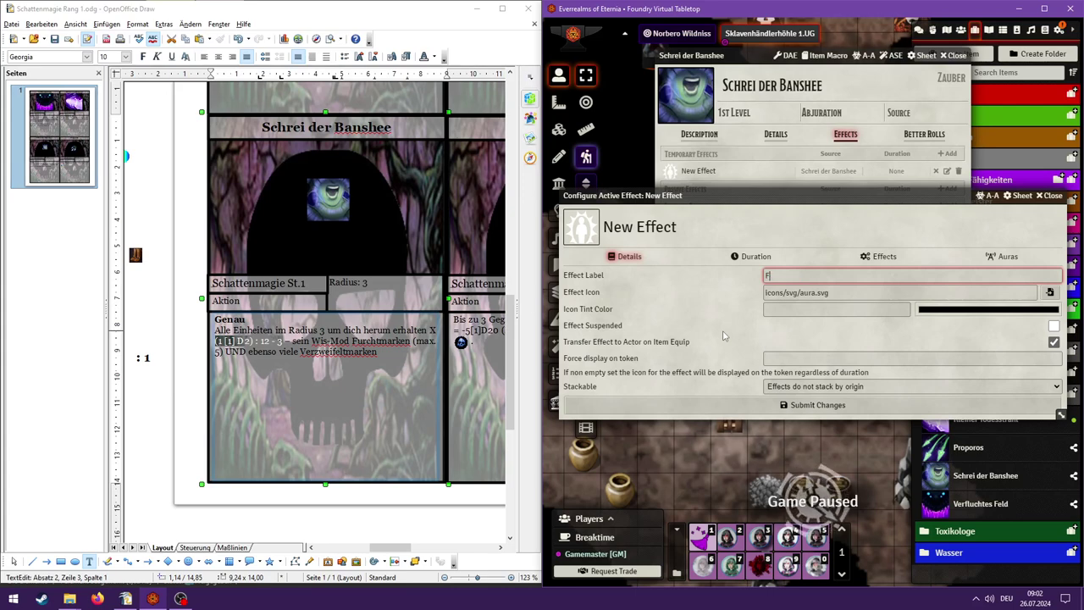
text(urchtmarken)
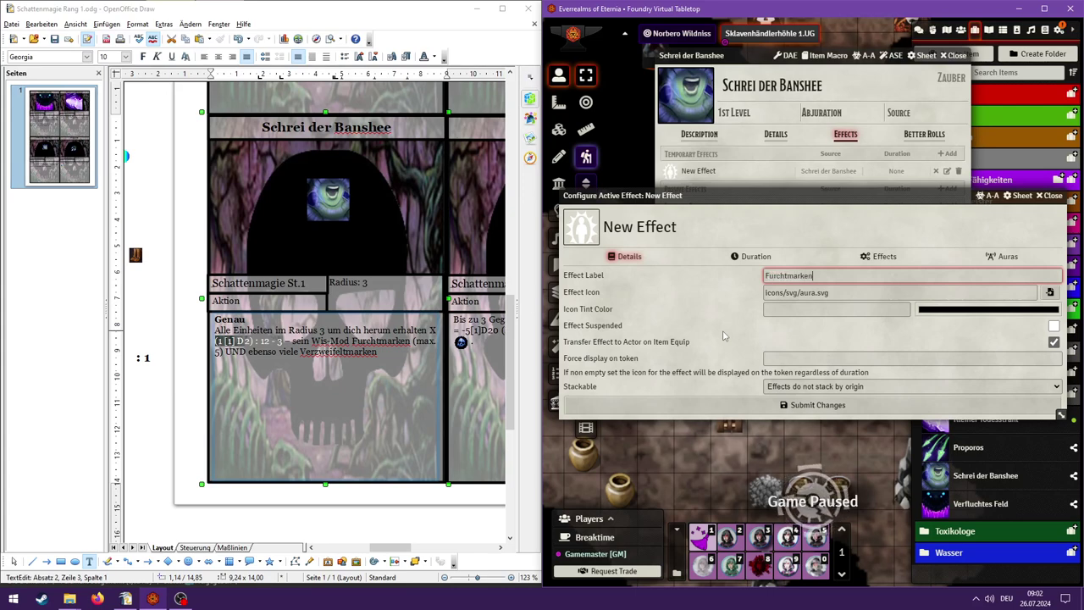
- Assign Furcht.png from the Zustände folder of the everrealms-of-eternia world as the Furchtmarken effect's icon
click(582, 243)
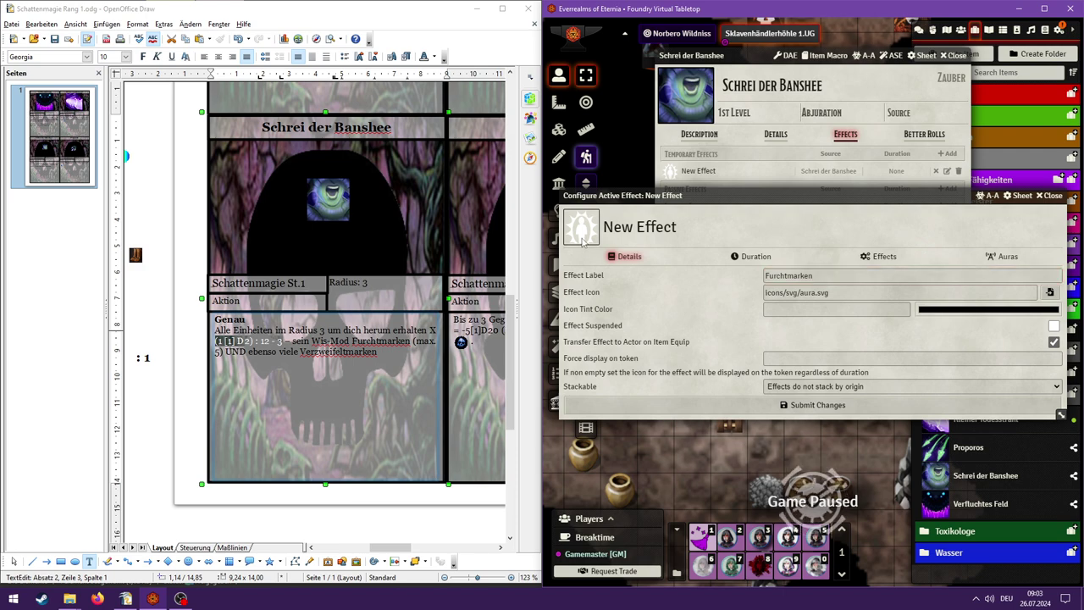
click(1051, 293)
click(746, 94)
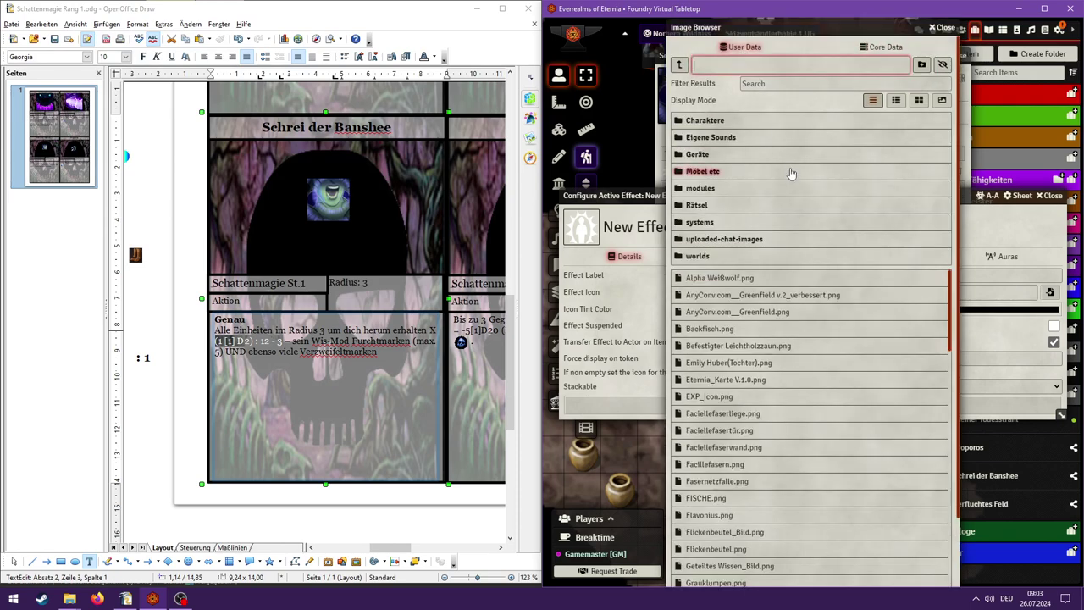
scroll(771, 222, down, 10)
scroll(766, 252, up, 5)
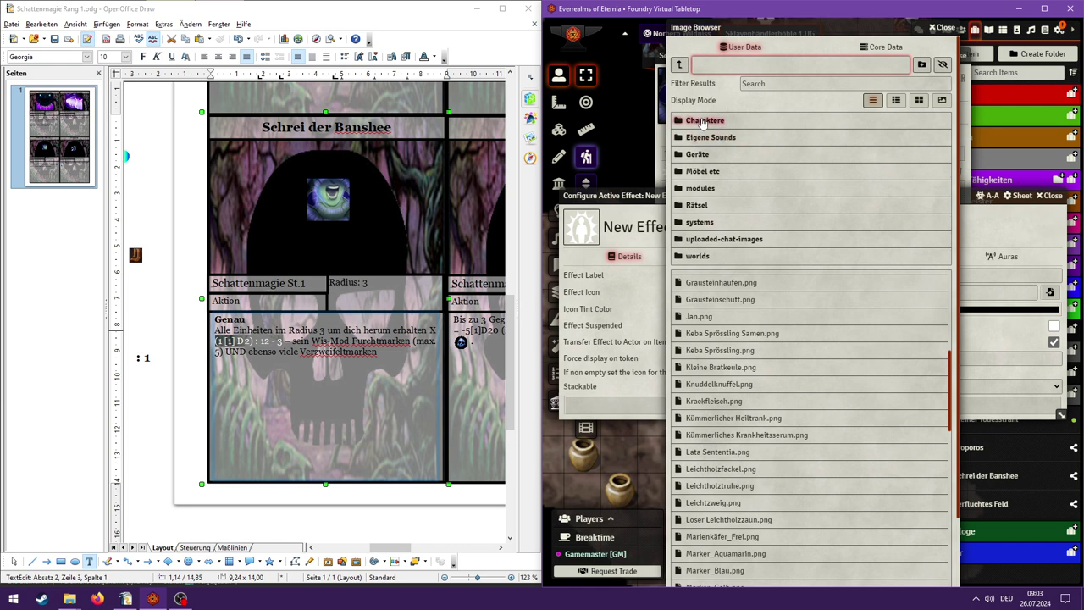
click(696, 256)
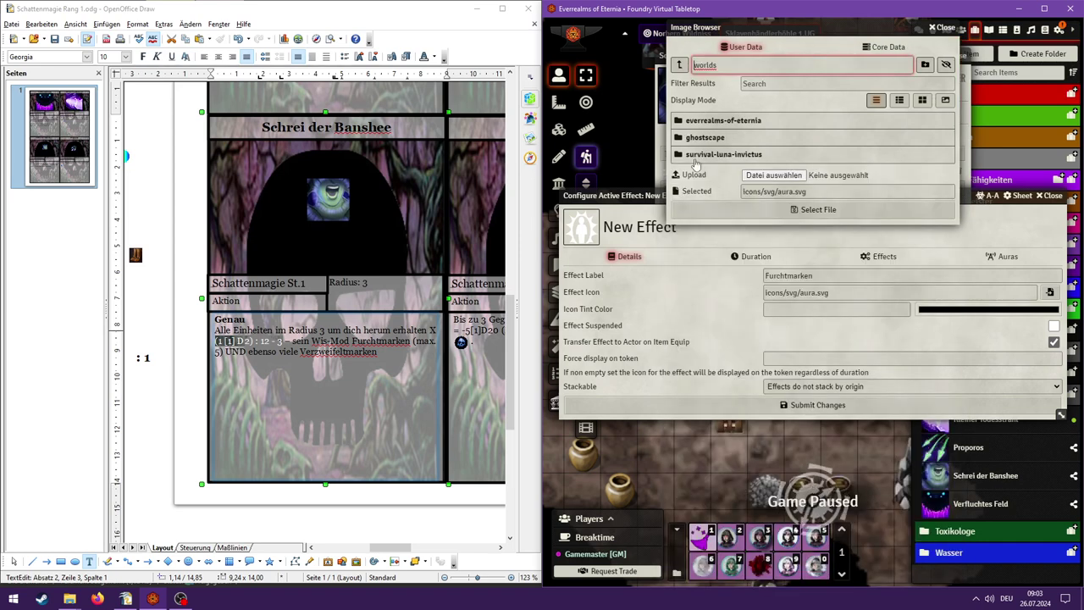
click(708, 122)
click(702, 375)
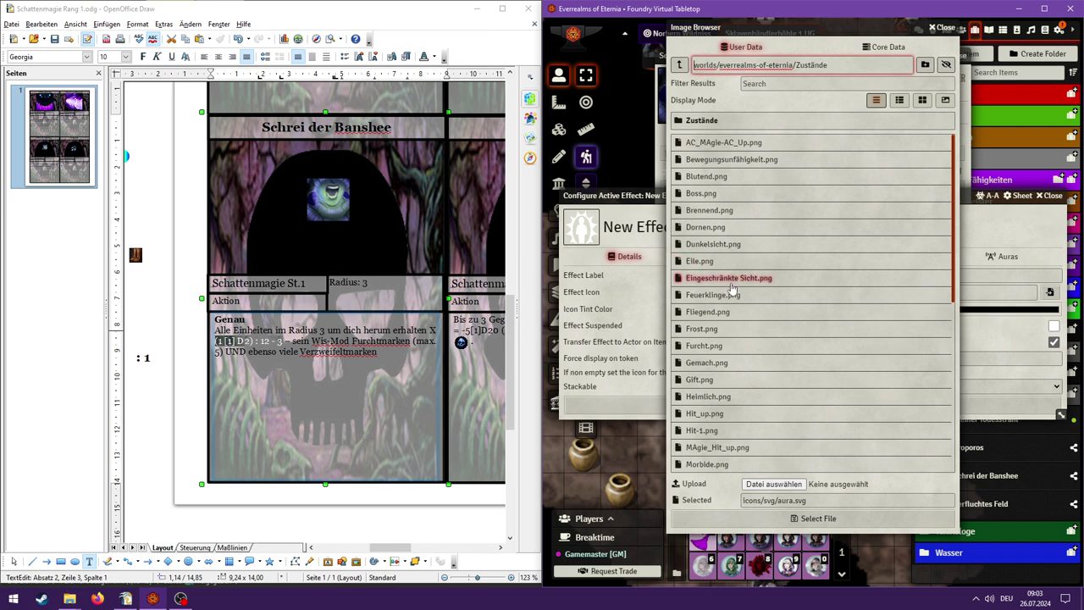
click(708, 346)
click(805, 517)
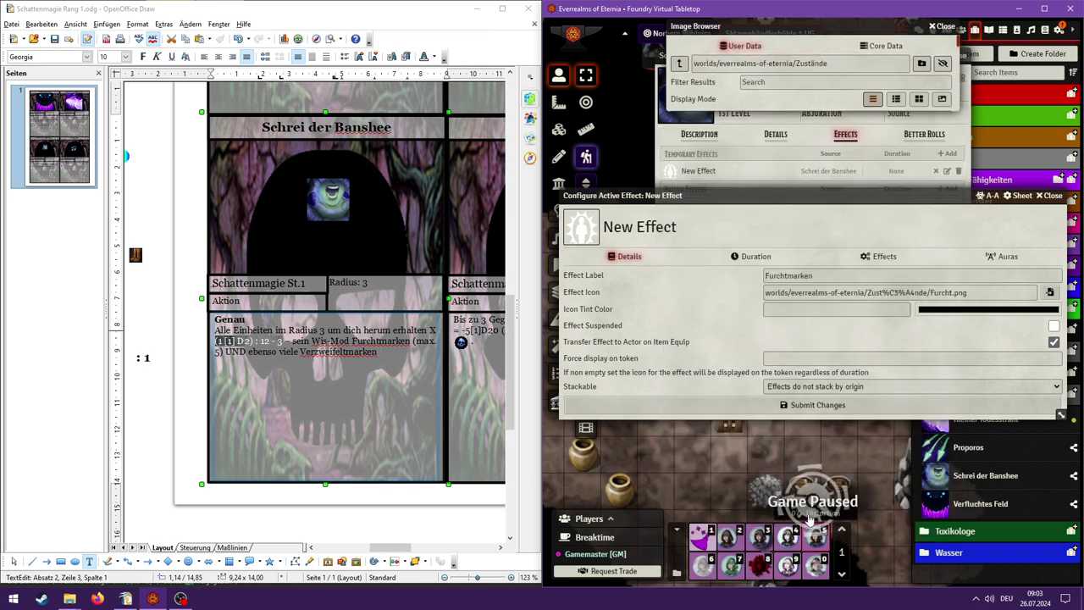
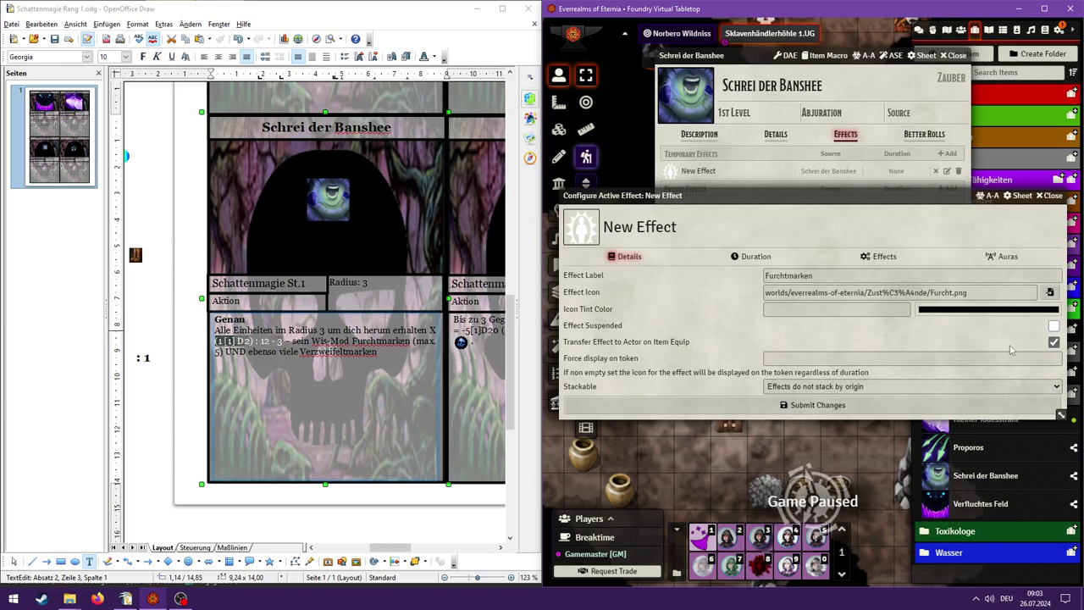
- Disable transfer on item equip, set forced token display to yes, and make each Furchtmarken stack increase the stack count by 1
click(1055, 343)
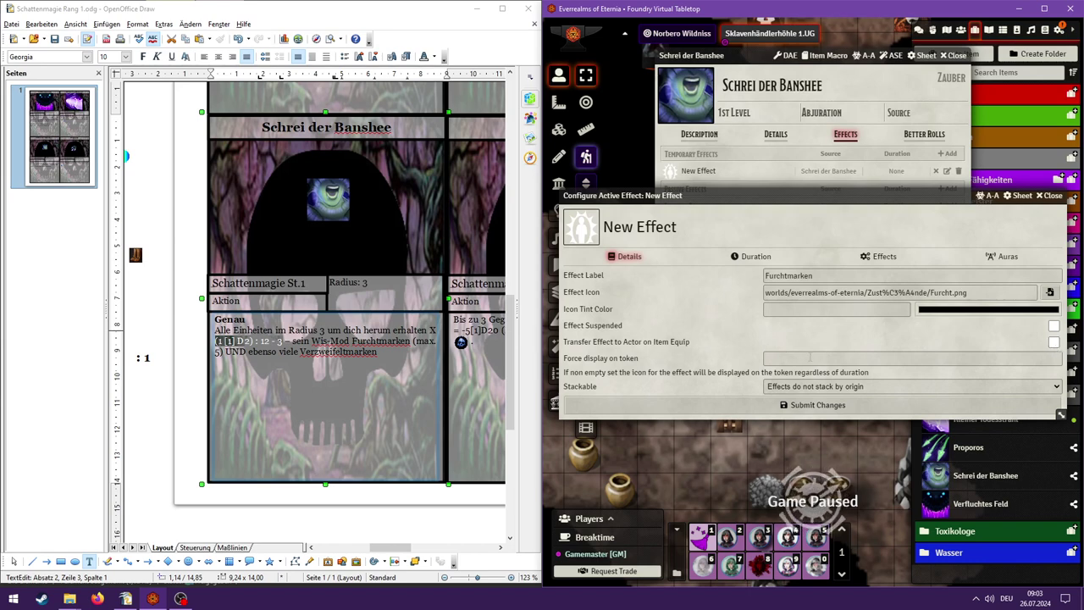
click(810, 357)
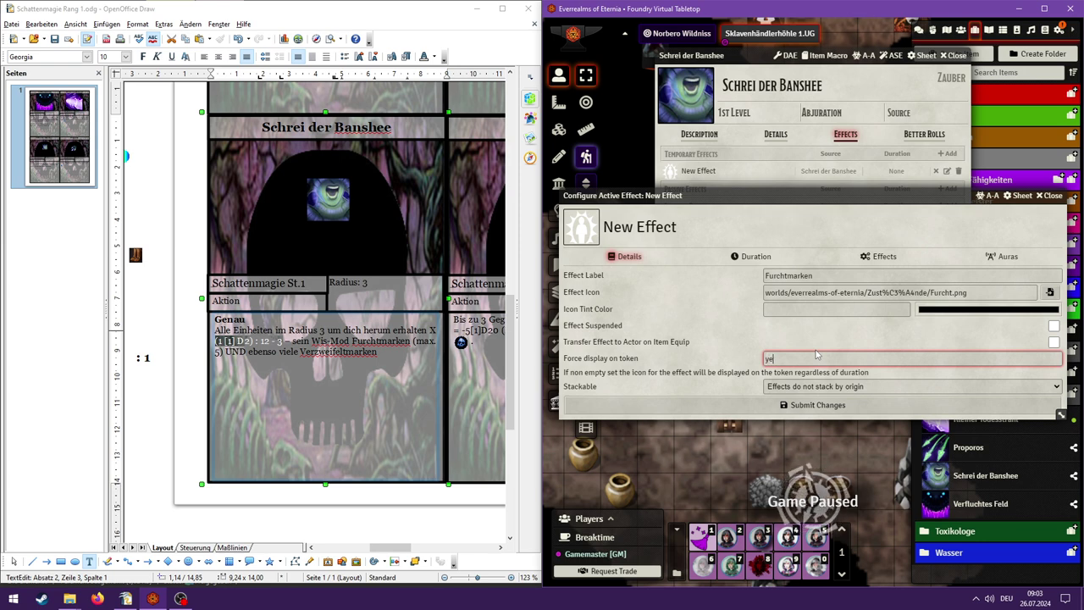
click(756, 331)
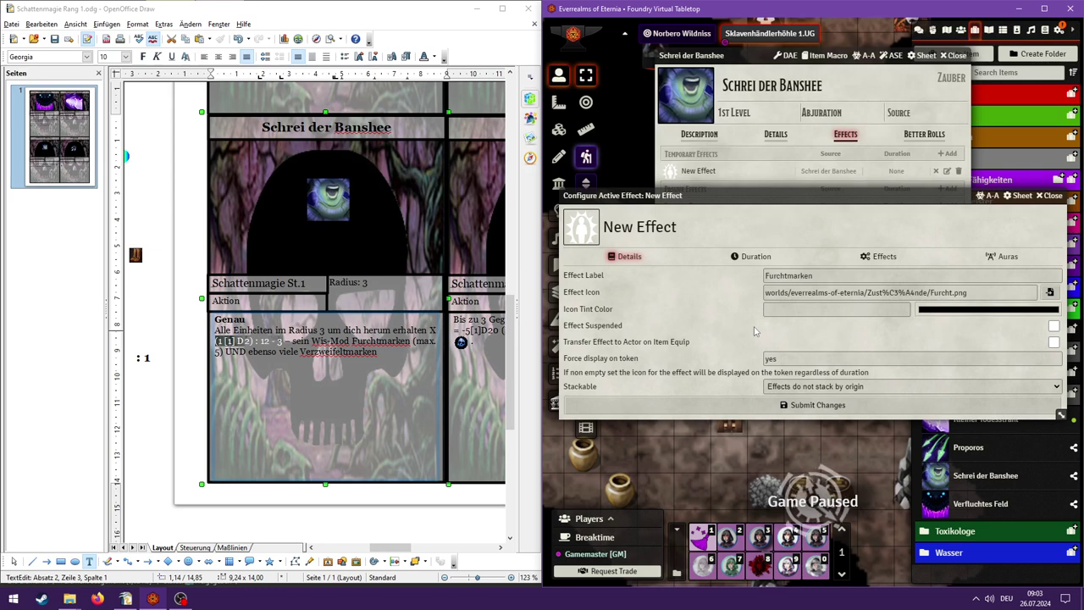
click(948, 385)
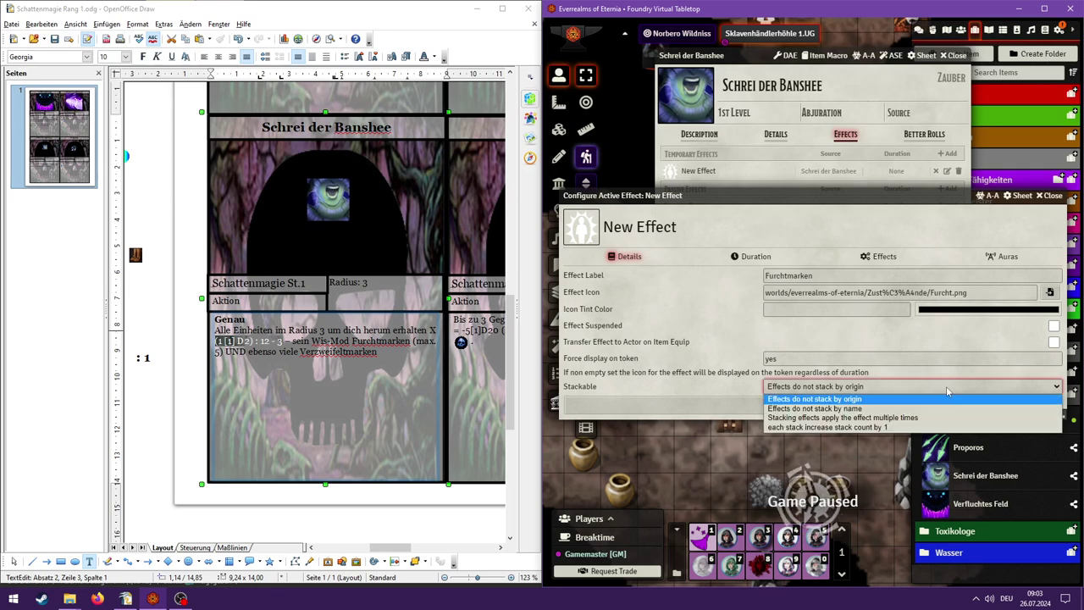
click(910, 428)
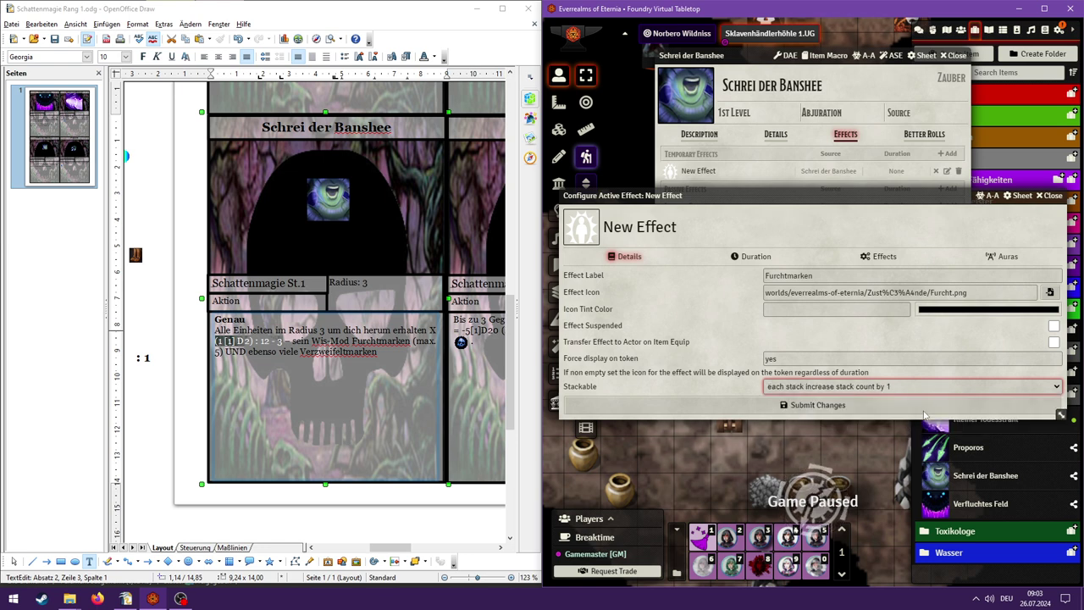
click(739, 328)
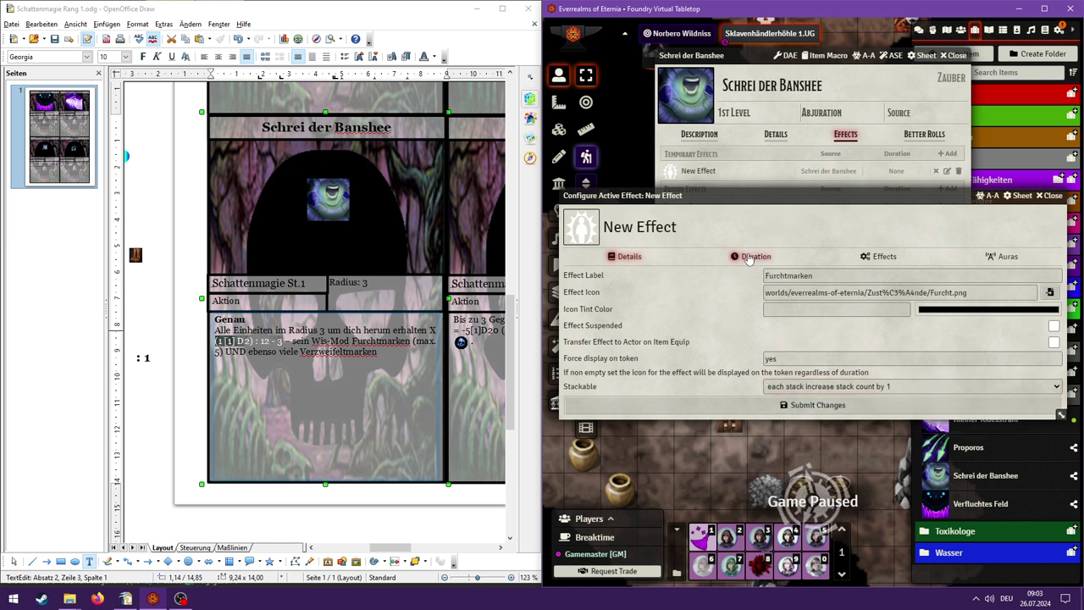
- Clear the prefilled value in the Furchtmarken effect's duration settings and open its list of attribute changes
click(749, 257)
double_click(794, 332)
key(BackSpace)
click(709, 330)
click(882, 259)
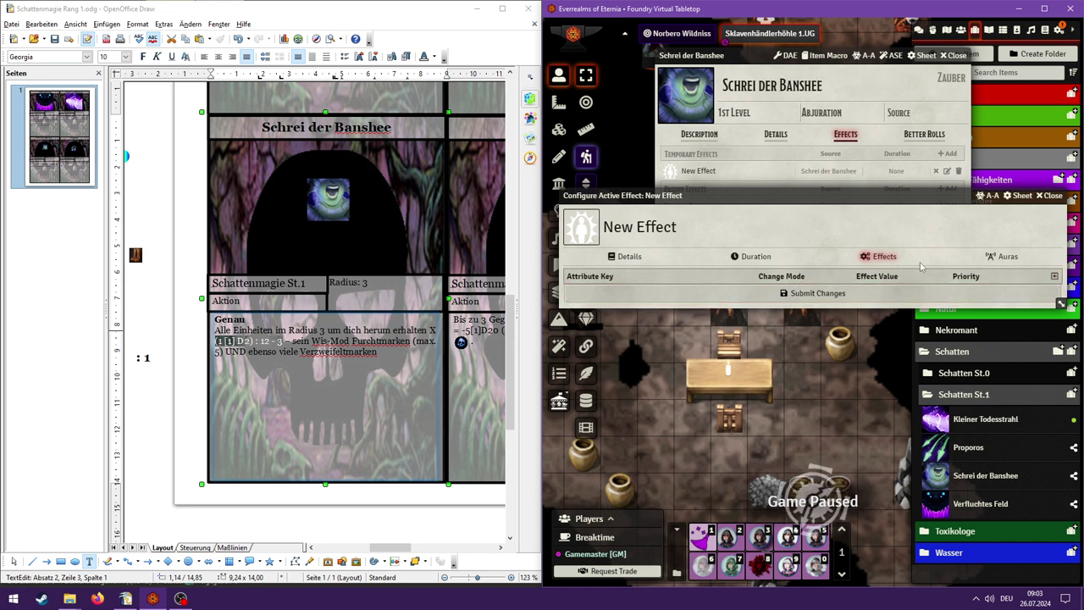
- Submit the Furchtmarken effect's settings, and add a second temporary effect to Schrei der Banshee labelled Verzweifelt
click(629, 256)
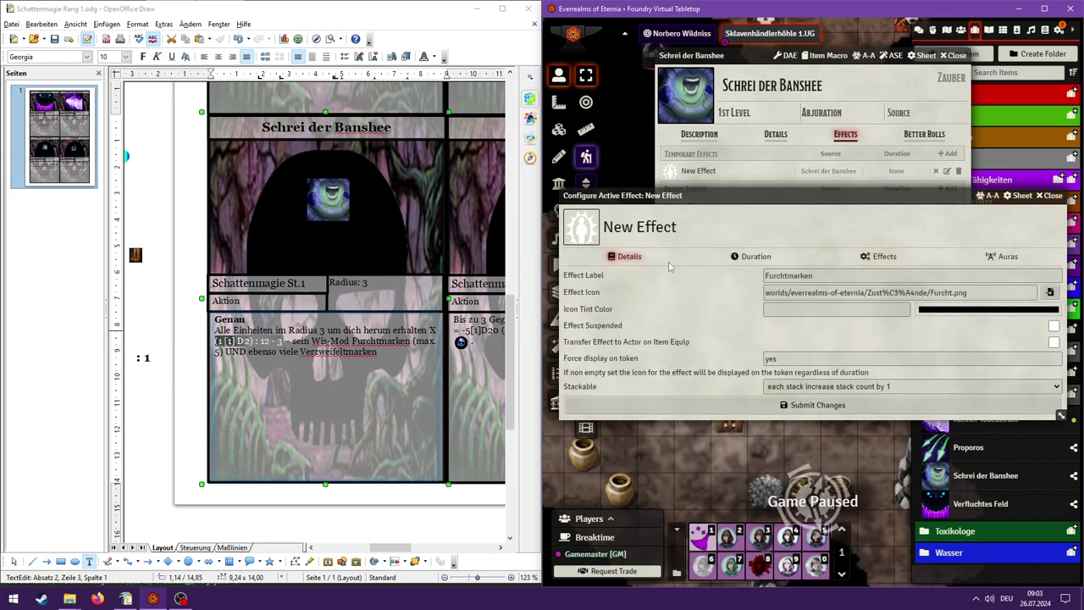
click(804, 406)
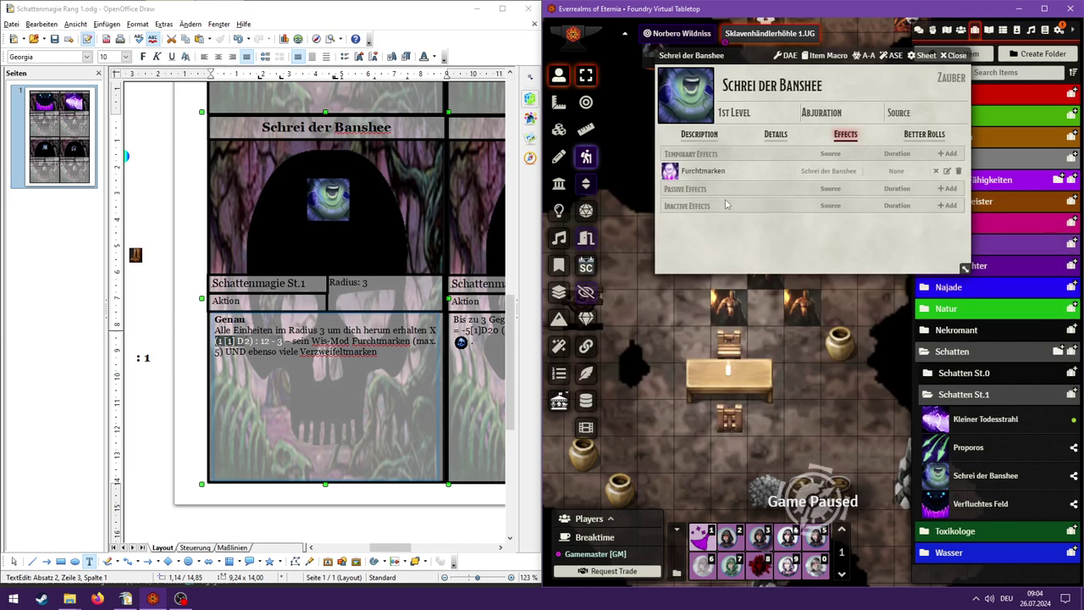
click(947, 154)
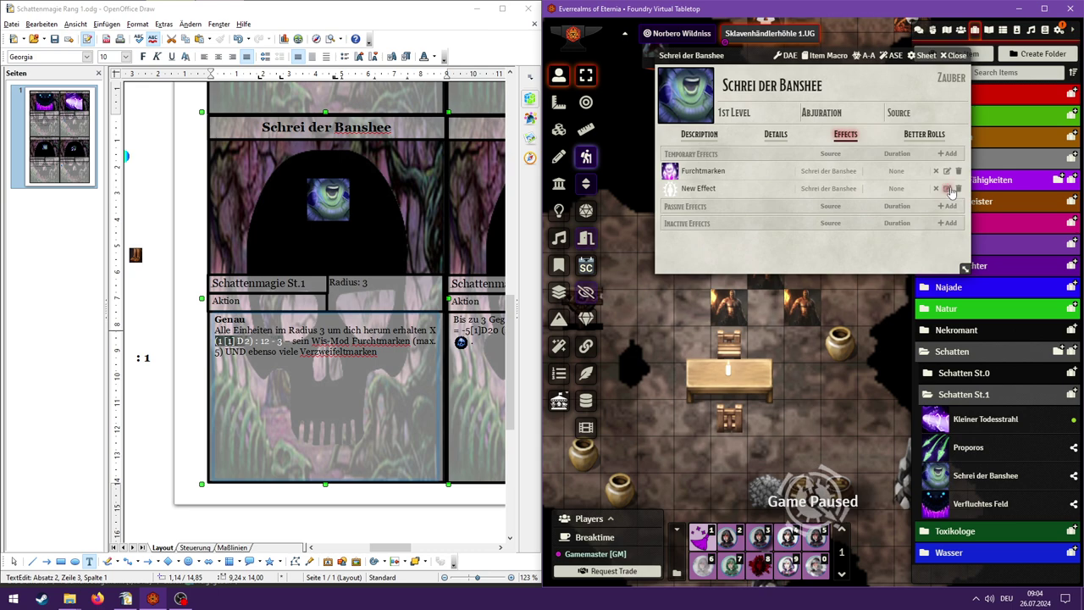
click(949, 189)
triple_click(852, 276)
text(Verzweifeltmarken)
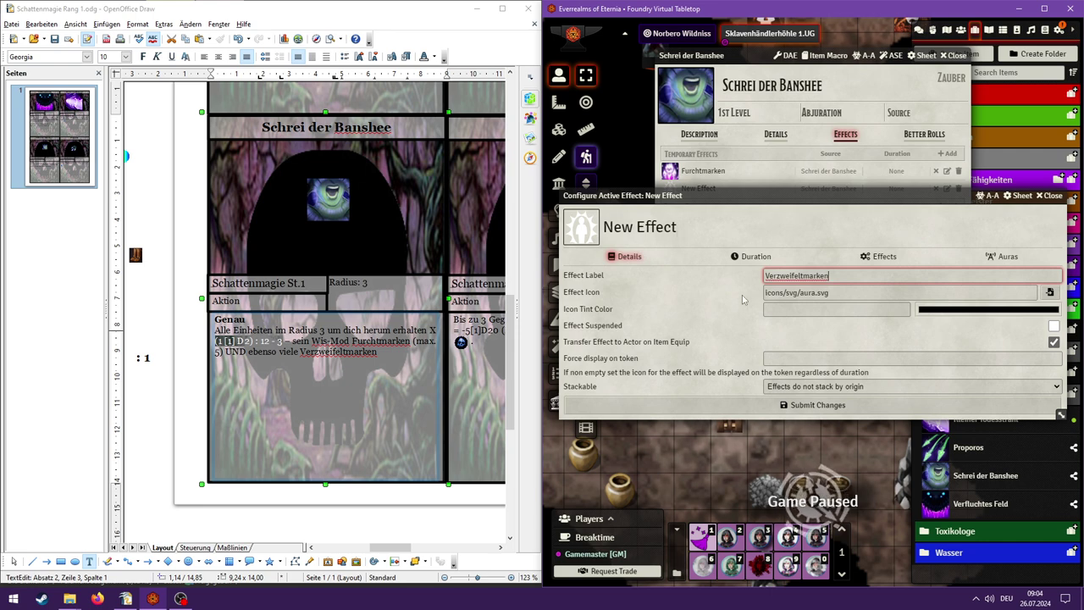
drag(829, 277, 806, 276)
key(BackSpace)
click(823, 407)
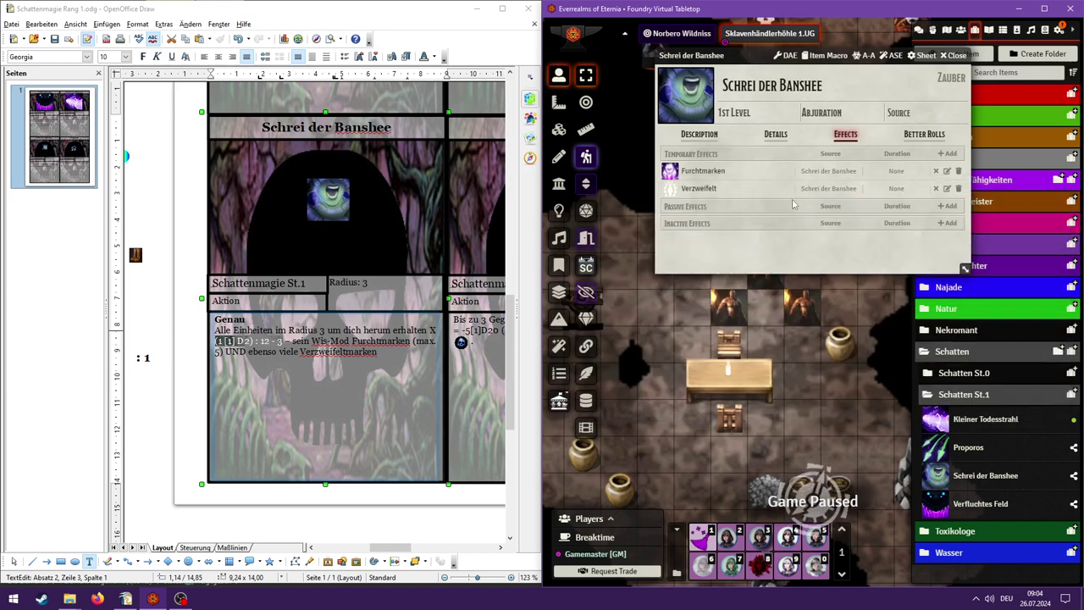
- Rename the Furchtmarken effect to Furcht and submit the change
click(948, 172)
drag(788, 275, 813, 275)
key(BackSpace)
click(839, 404)
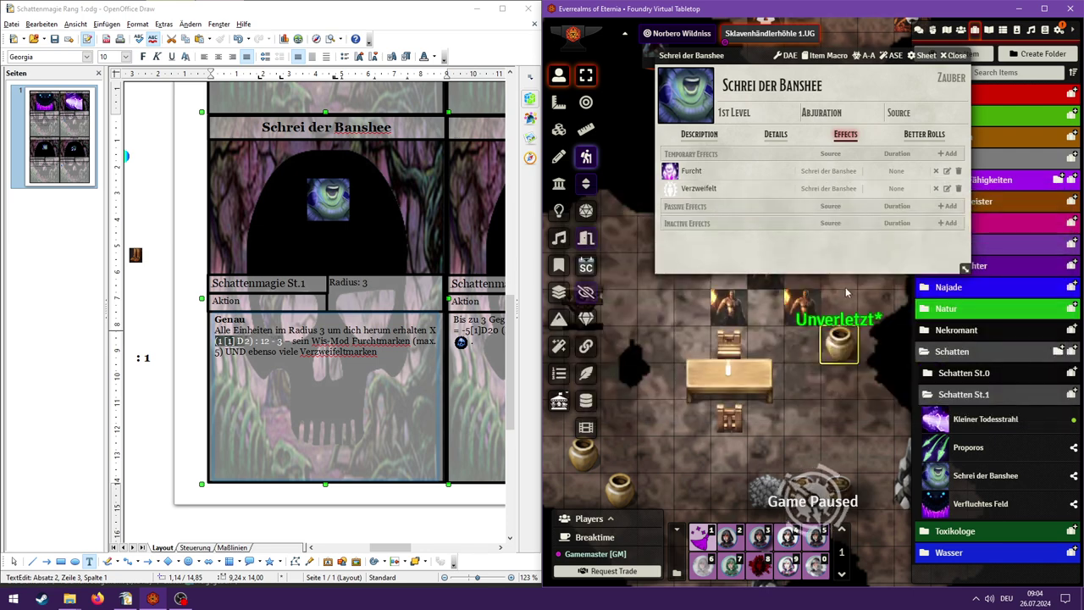
- Browse for the Verzweifelt effect's icon in the Zustände folder of the everrealms-of-eternia world's user data
click(948, 189)
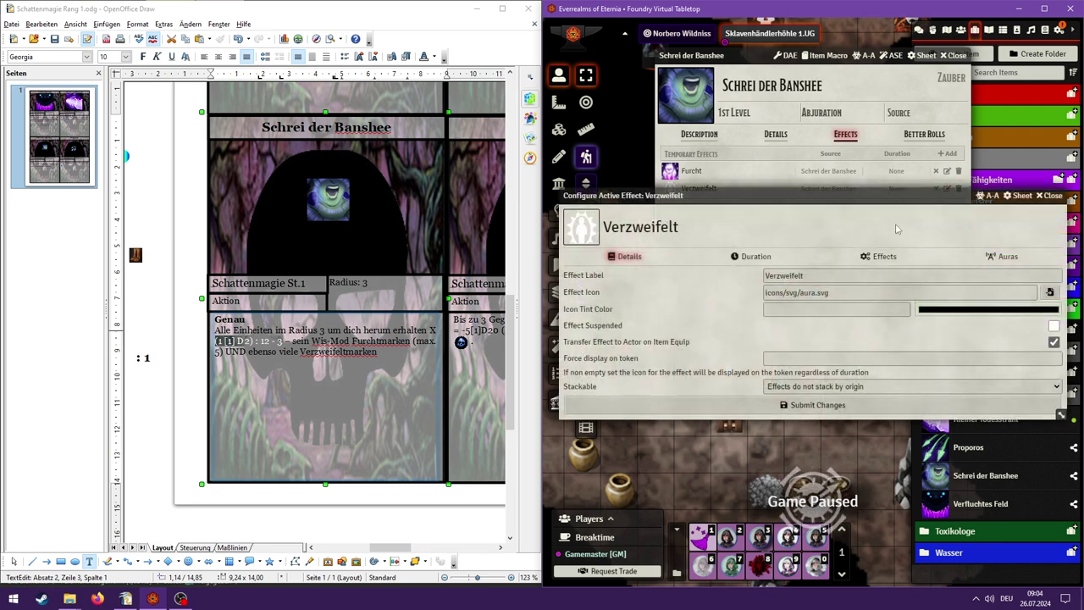
click(1051, 292)
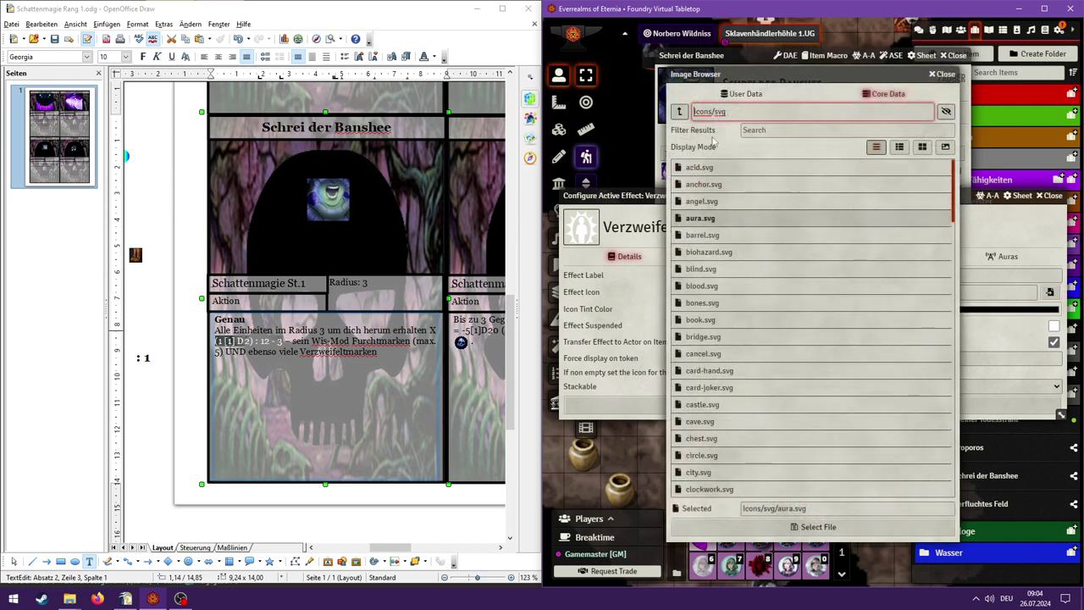
click(745, 94)
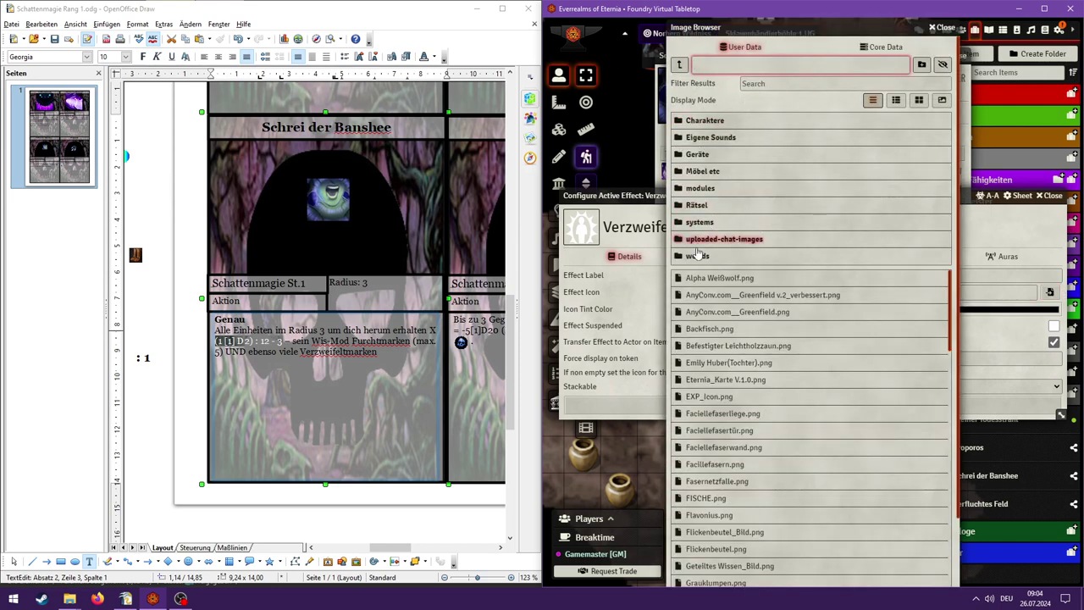
click(696, 259)
click(724, 120)
click(705, 120)
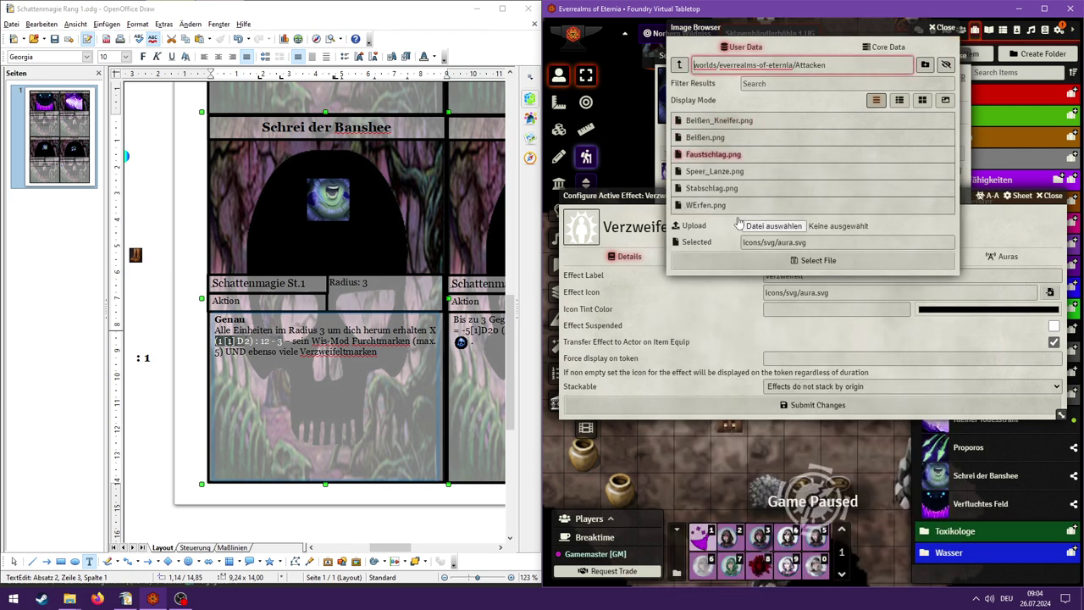
click(679, 64)
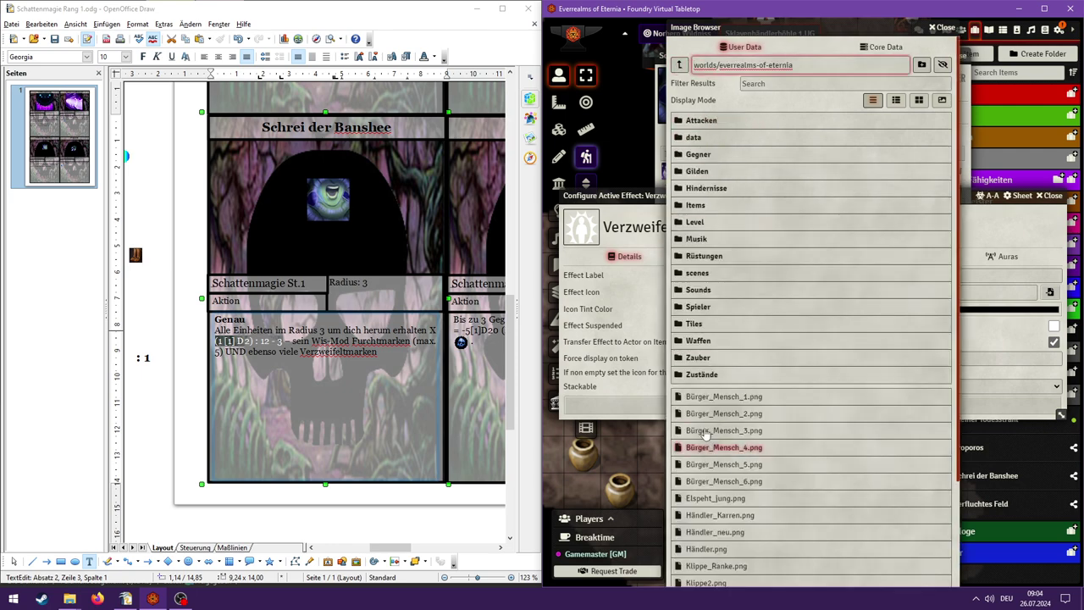
click(703, 375)
scroll(703, 378, down, 10)
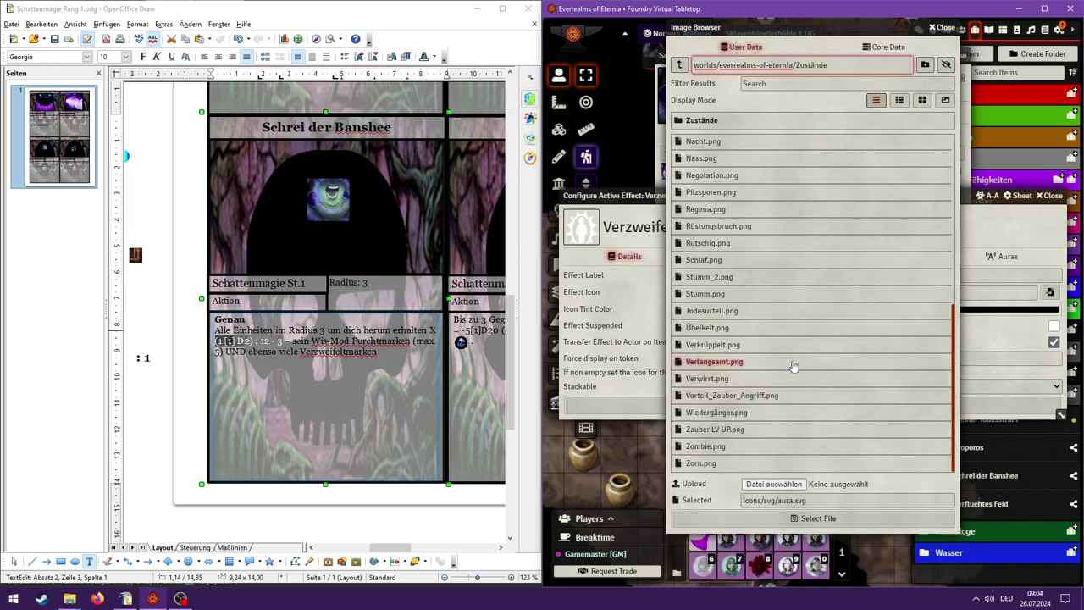
- Begin an icon upload and look through the local EVERREALMS OF ETERNIA Zustände folder for a suitable despair image
click(772, 484)
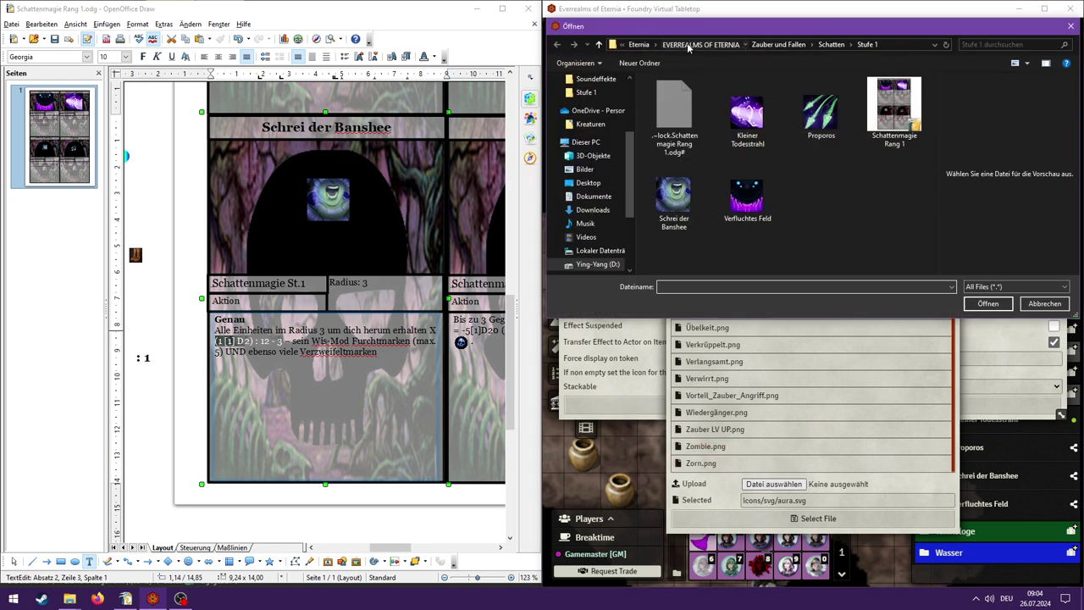
click(688, 47)
double_click(687, 153)
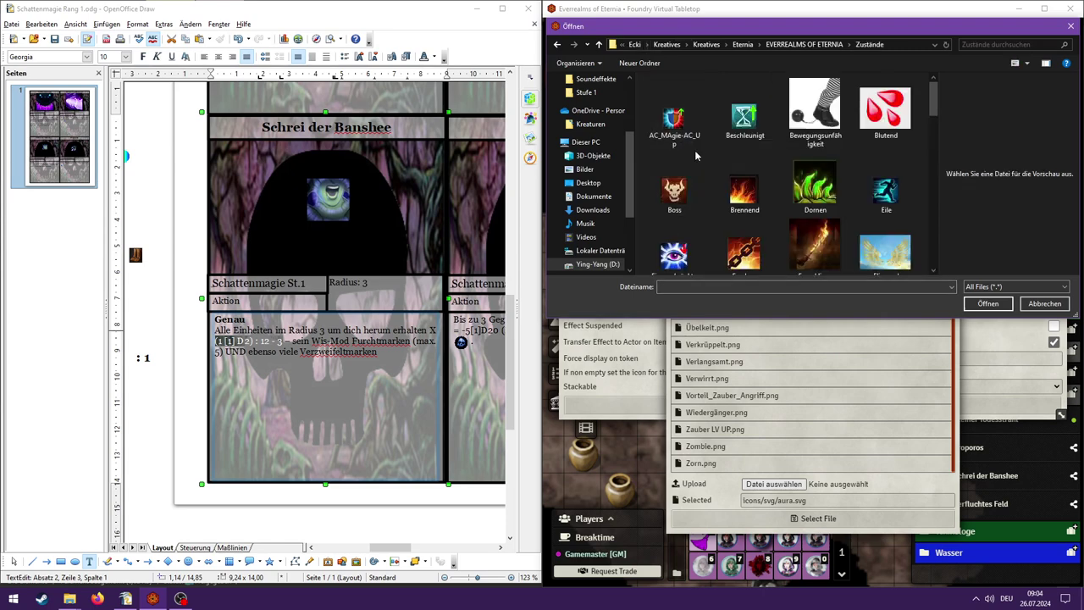
scroll(688, 148, down, 10)
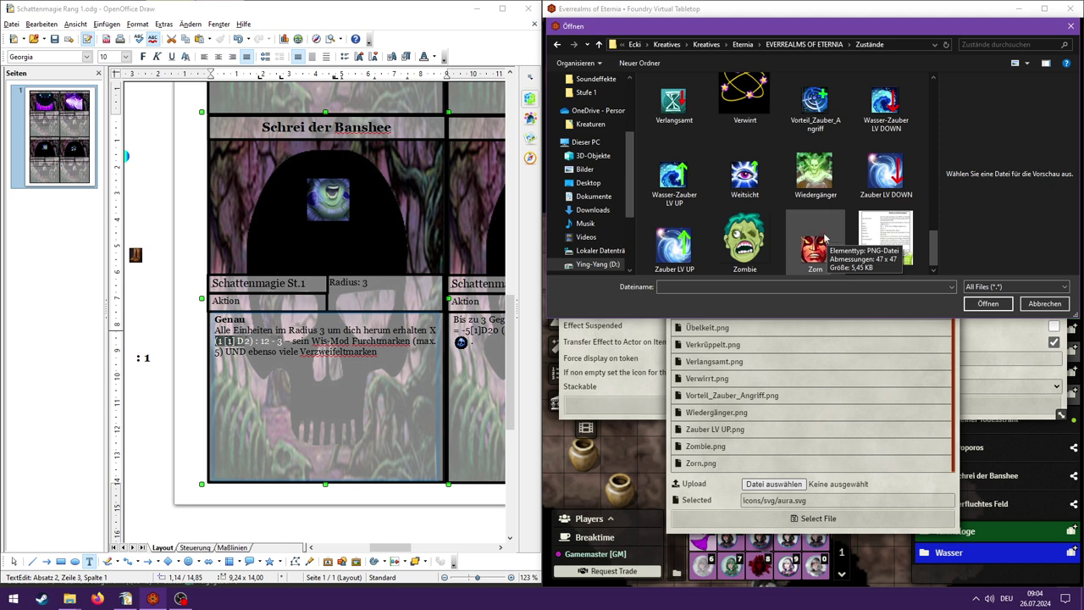
scroll(797, 219, up, 3)
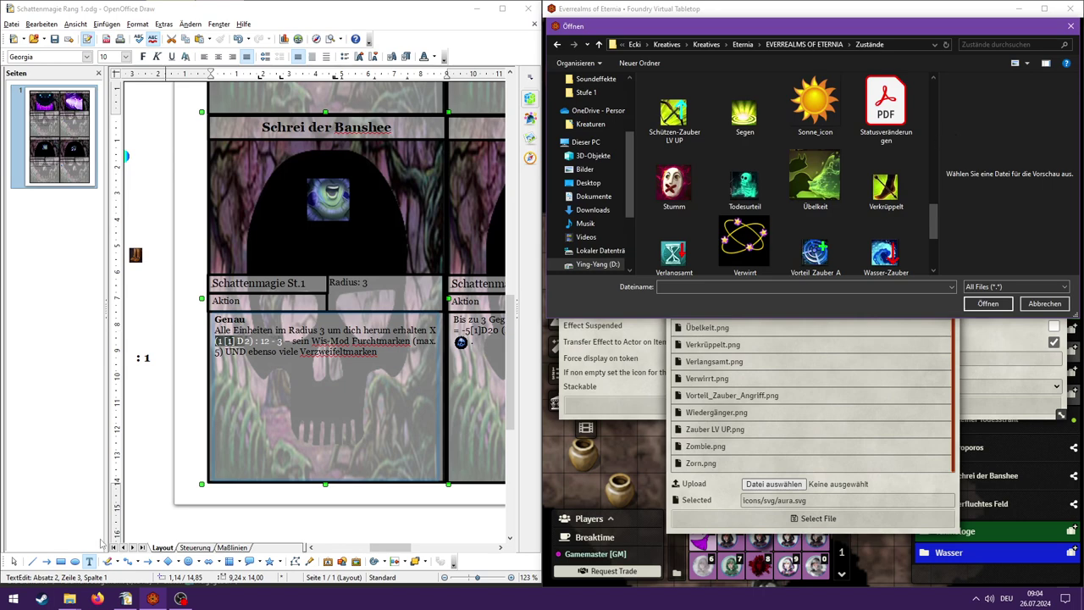
- Switch to File Explorer and open Zauber 1_verwendet from EVERREALMS OF ETERNIA > Zauber und Fallen > XXXVorlagen in paint.net
mouse_move(69, 598)
click(59, 542)
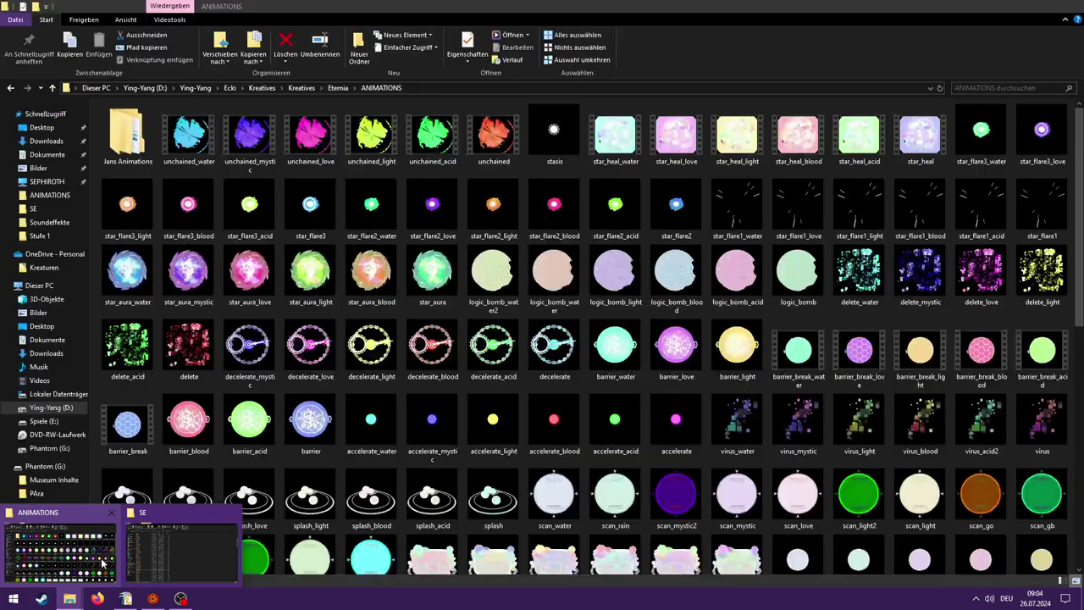
click(339, 87)
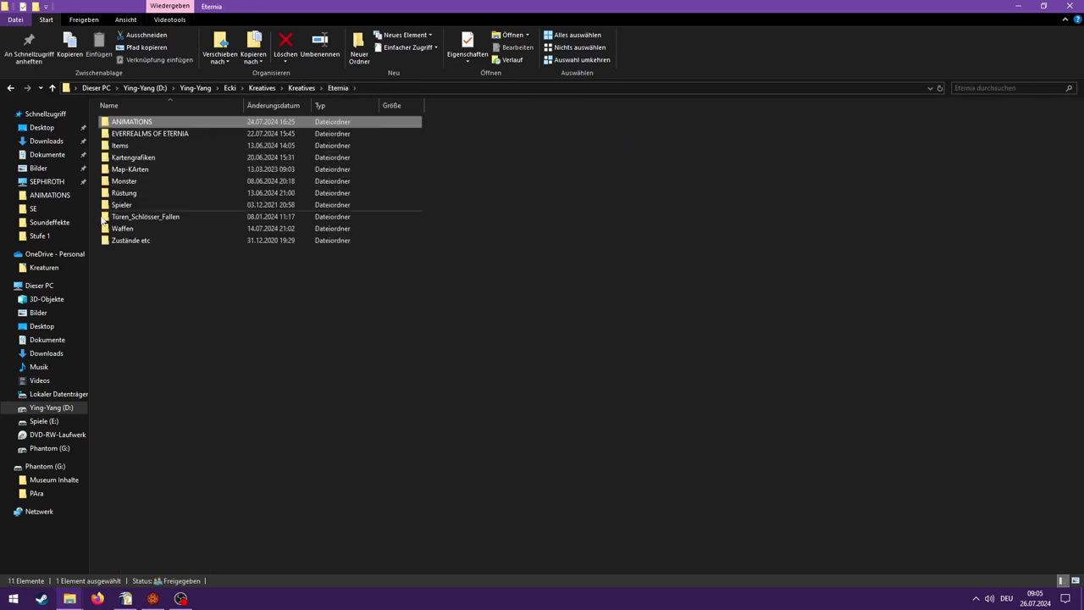
double_click(149, 133)
double_click(139, 181)
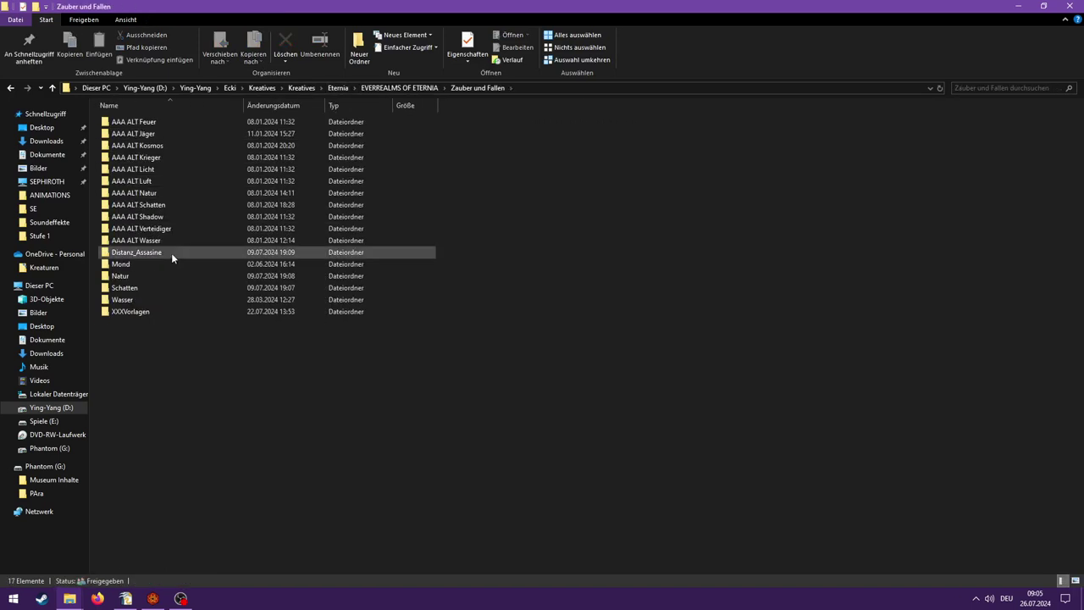
click(133, 312)
double_click(133, 312)
scroll(176, 266, down, 5)
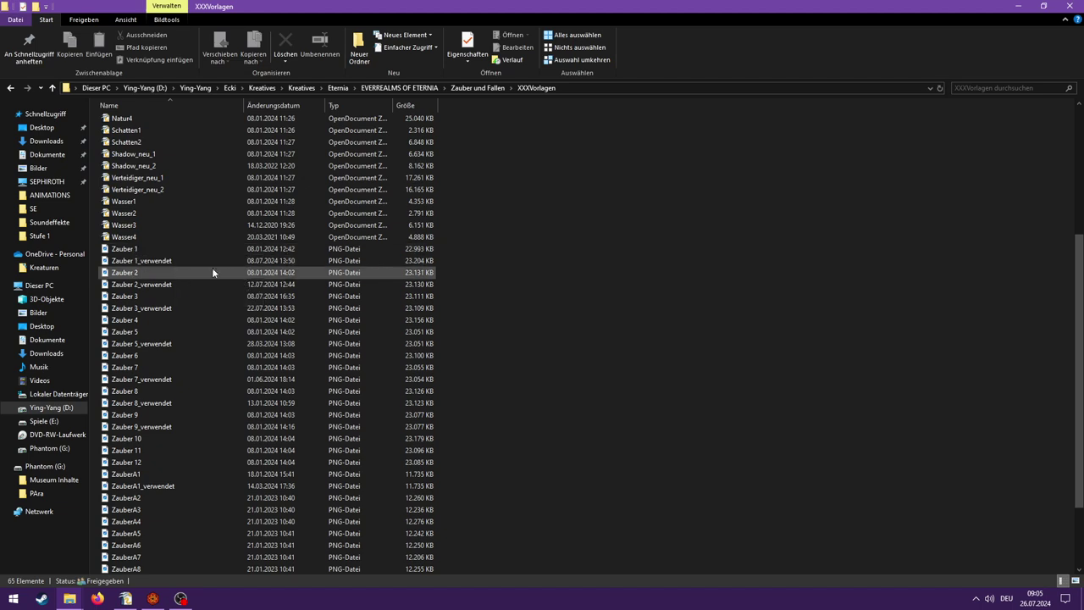
right_click(146, 262)
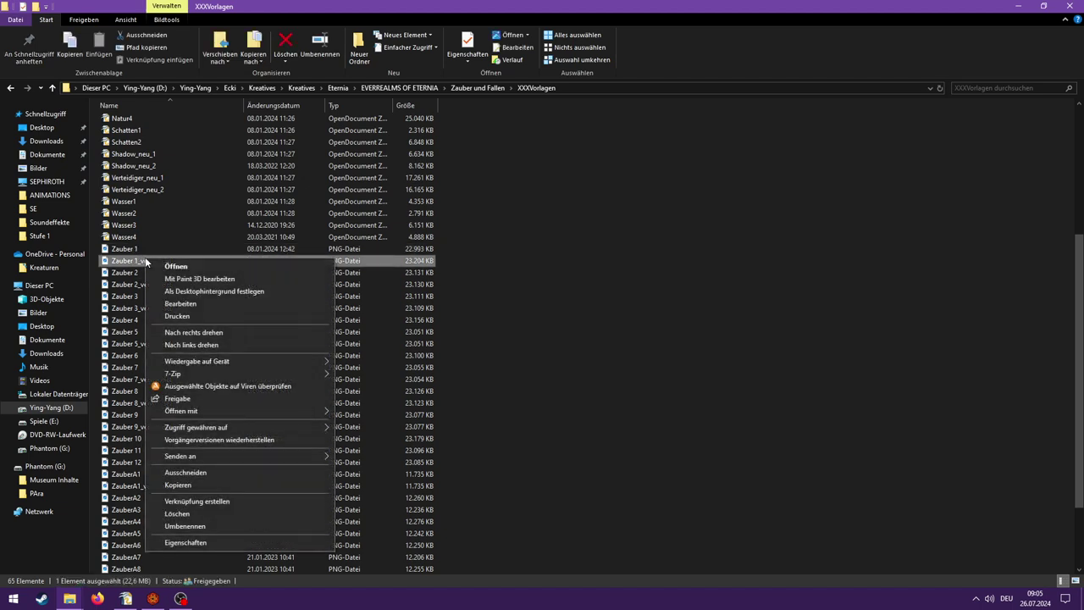
mouse_move(202, 410)
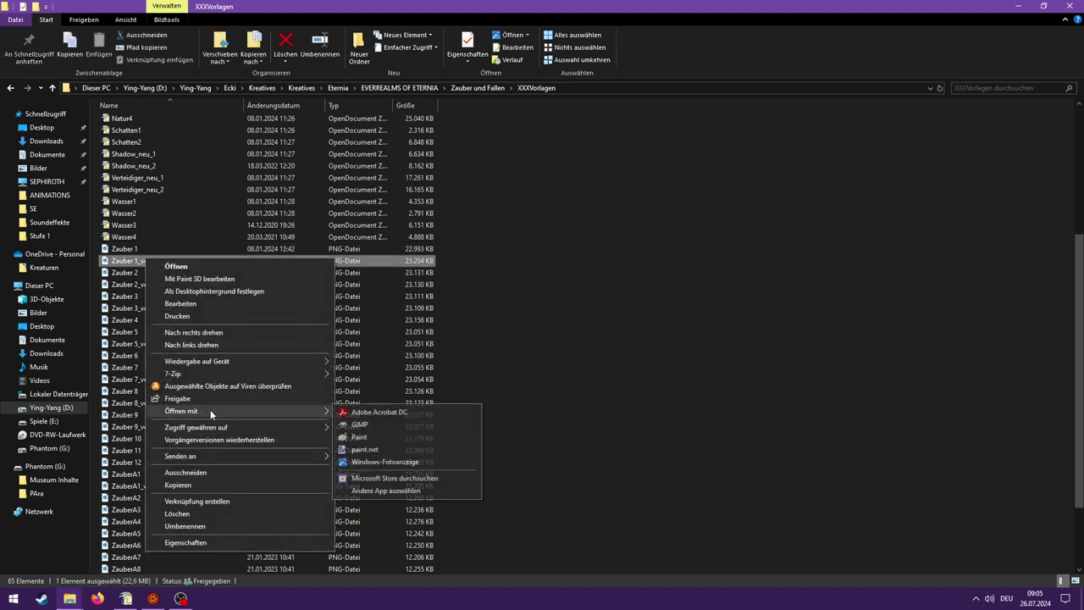
click(367, 450)
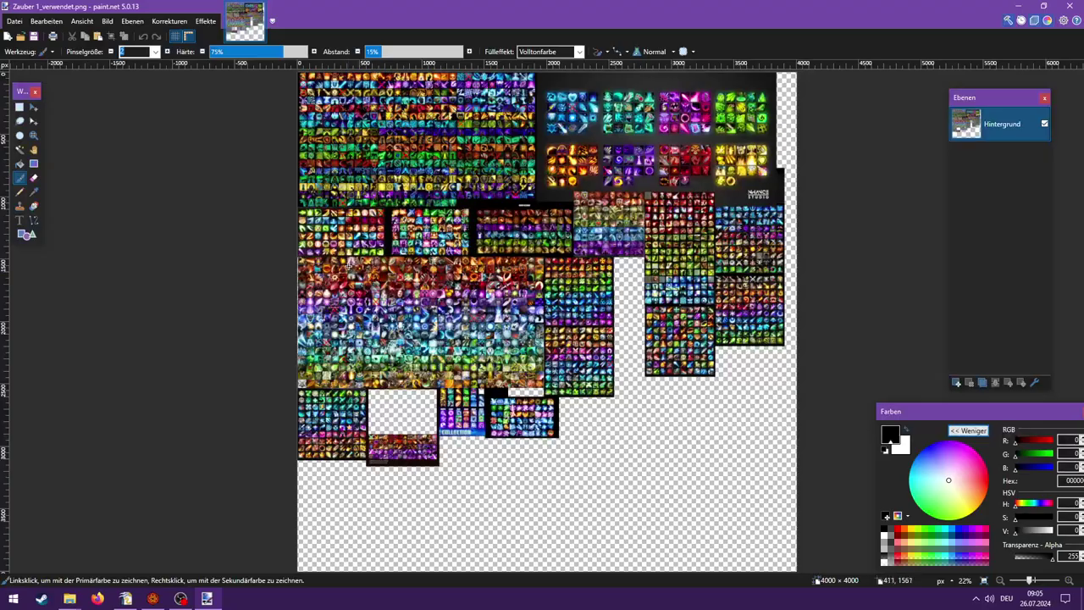
- Examine the icon collections across the Zauber 1_verwendet sheet for a fitting despair icon, with the rectangular selection tool ready
ctrl+scroll(381, 310, up, 6)
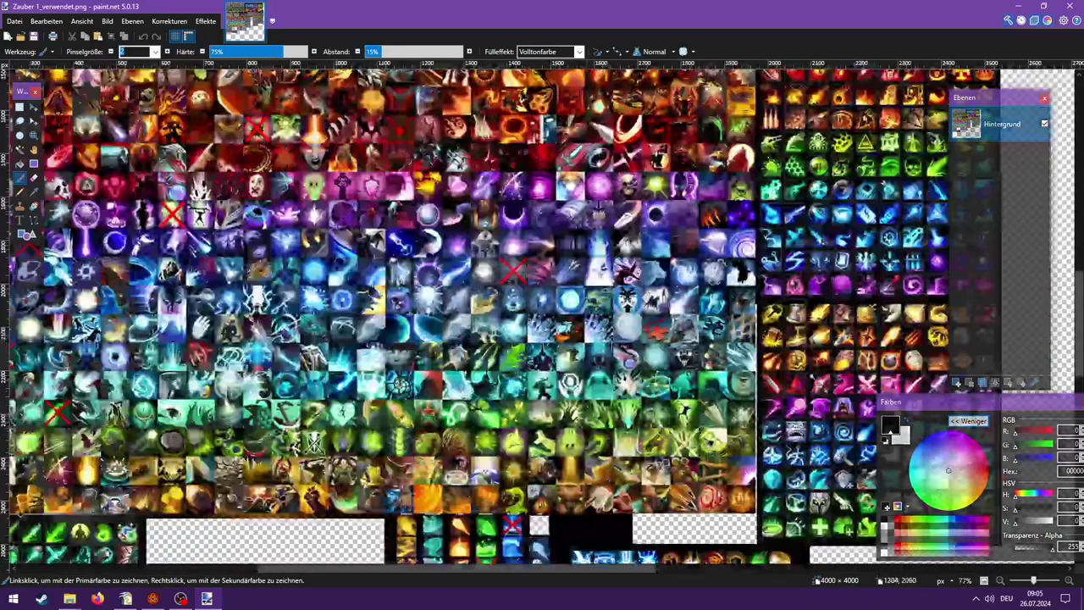
ctrl+scroll(381, 309, up, 1)
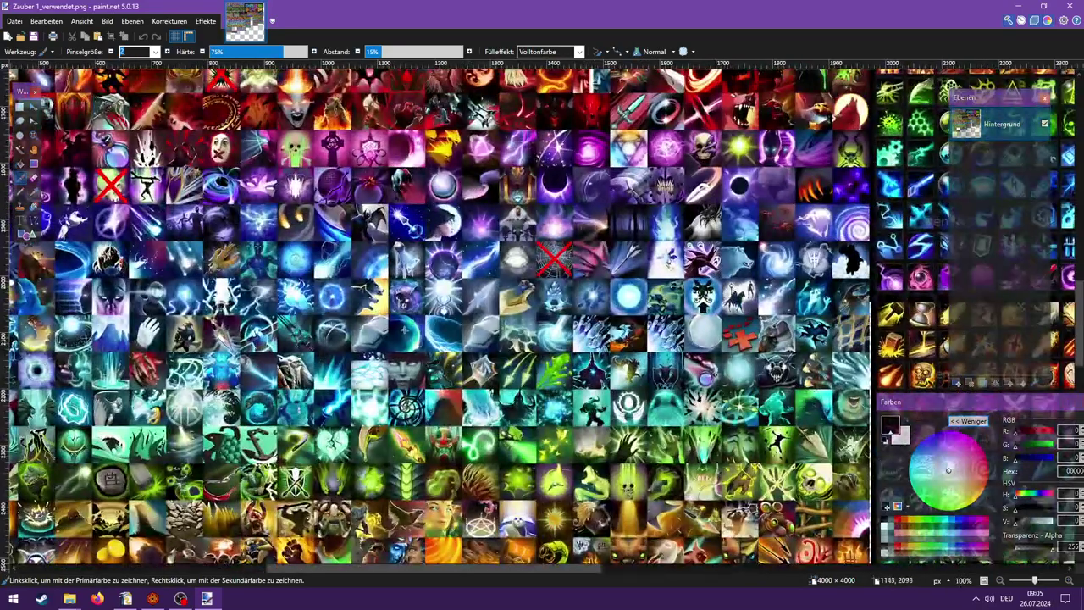
click(20, 108)
scroll(500, 349, up, 3)
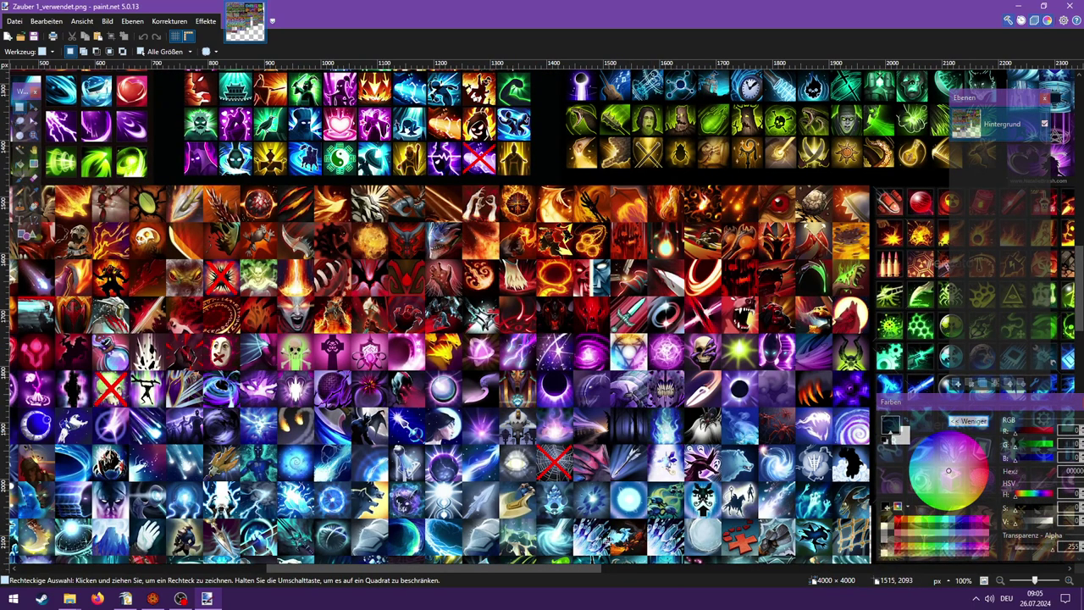
drag(577, 569, 464, 560)
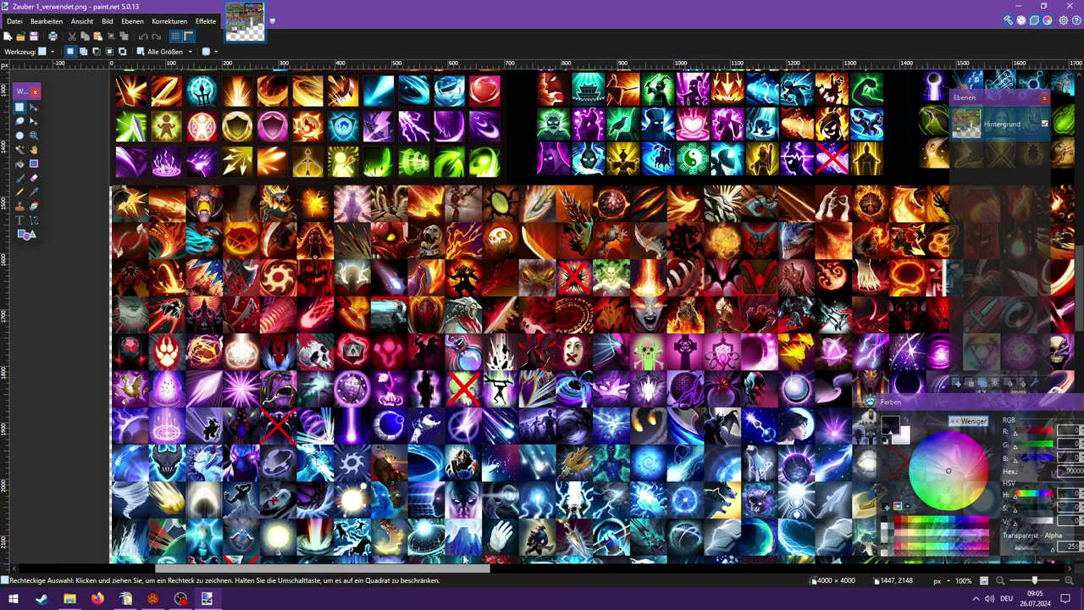
drag(464, 560, 924, 559)
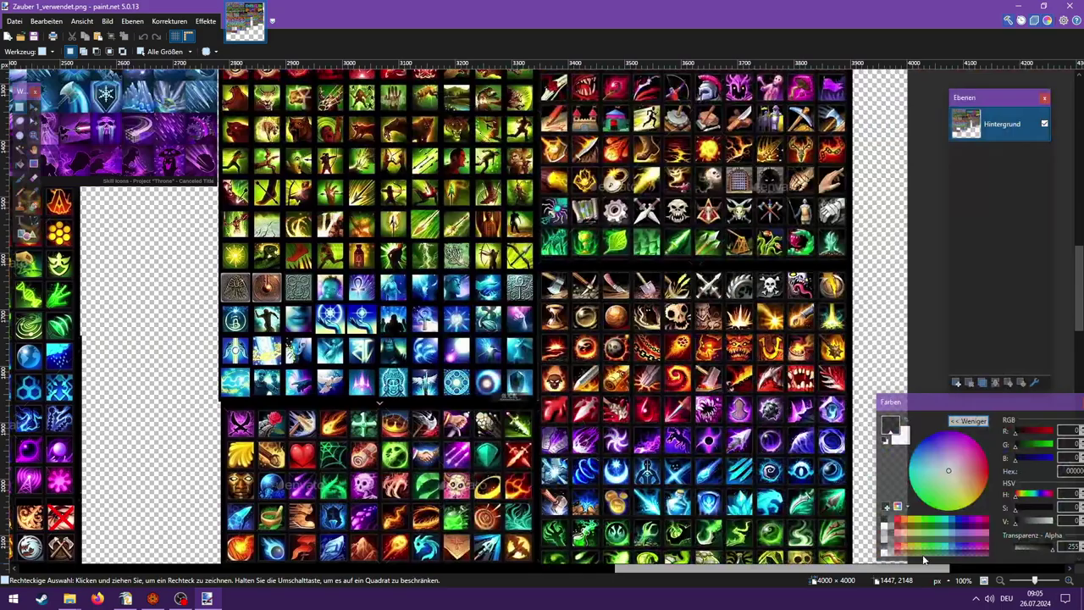
scroll(709, 401, down, 4)
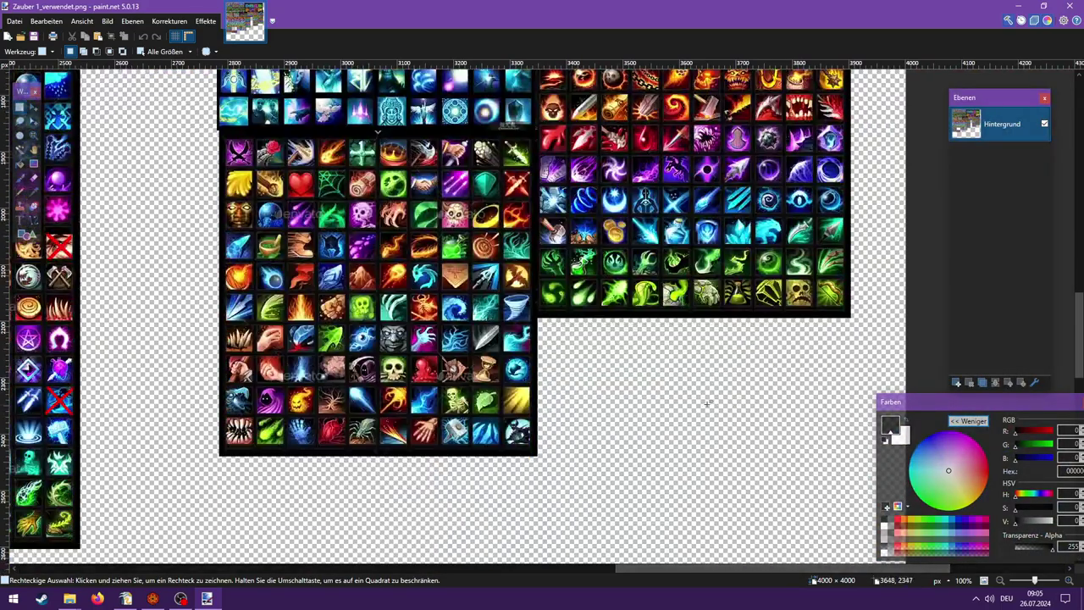
scroll(710, 402, up, 2)
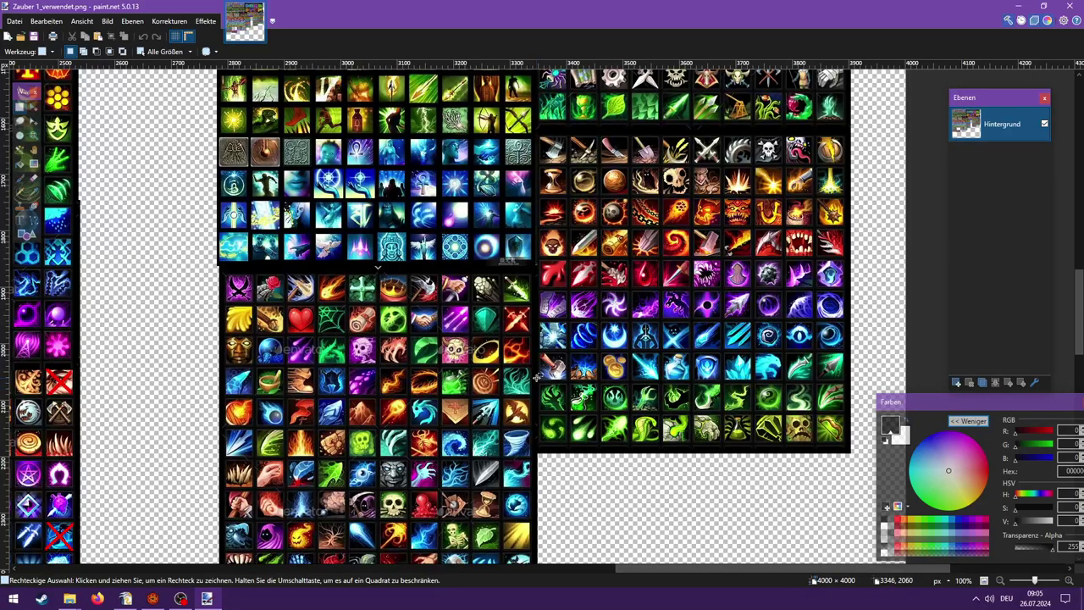
scroll(537, 377, up, 8)
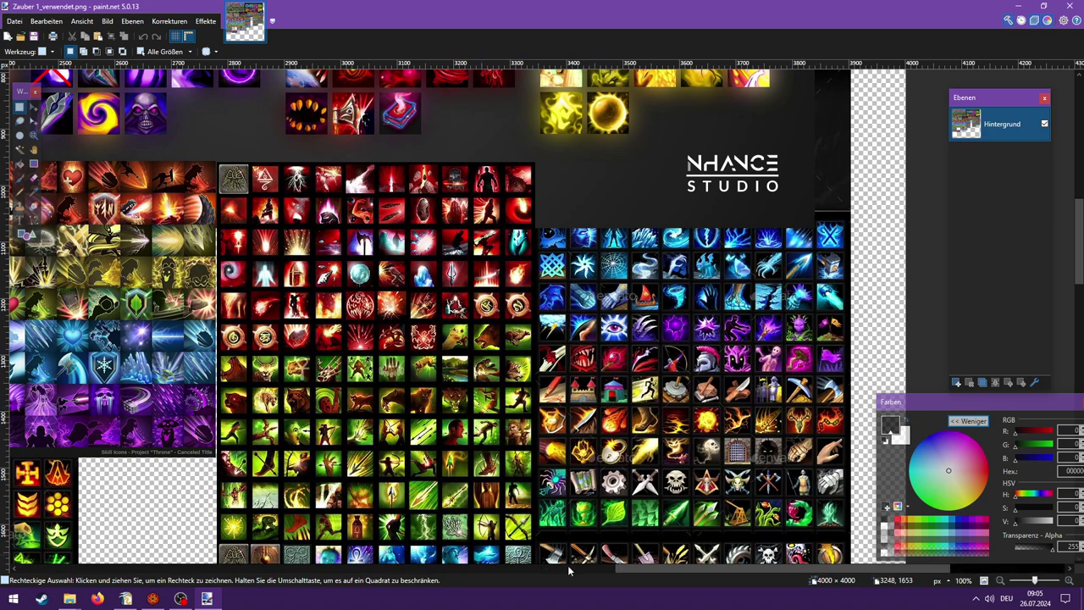
drag(631, 569, 512, 563)
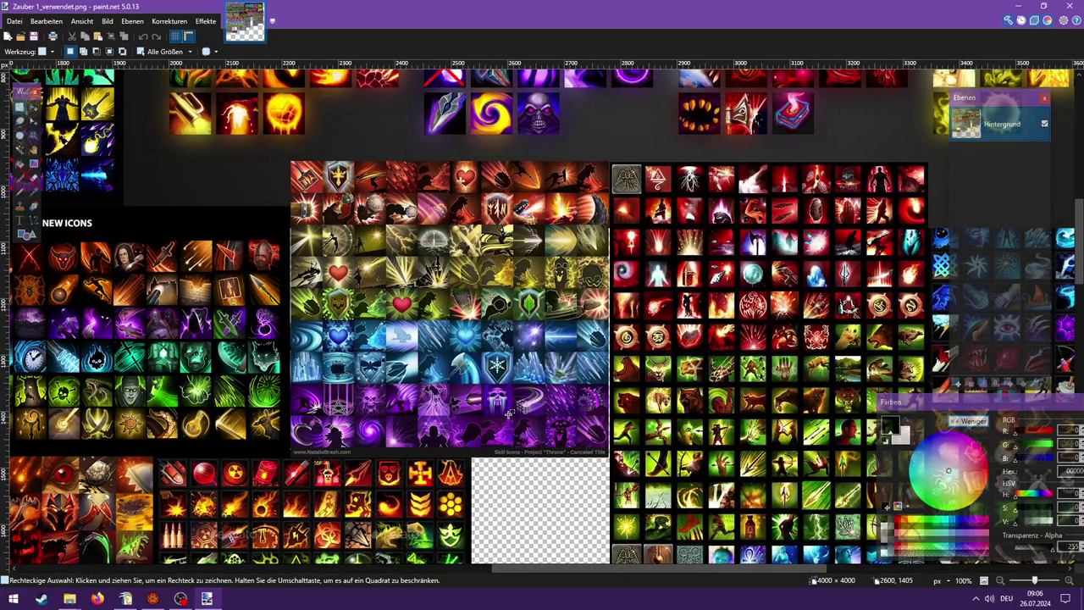
- Copy the purple weeping face icon with a 53 × 53 px selection and paste it into a new 53 × 53 px image
drag(513, 415, 476, 386)
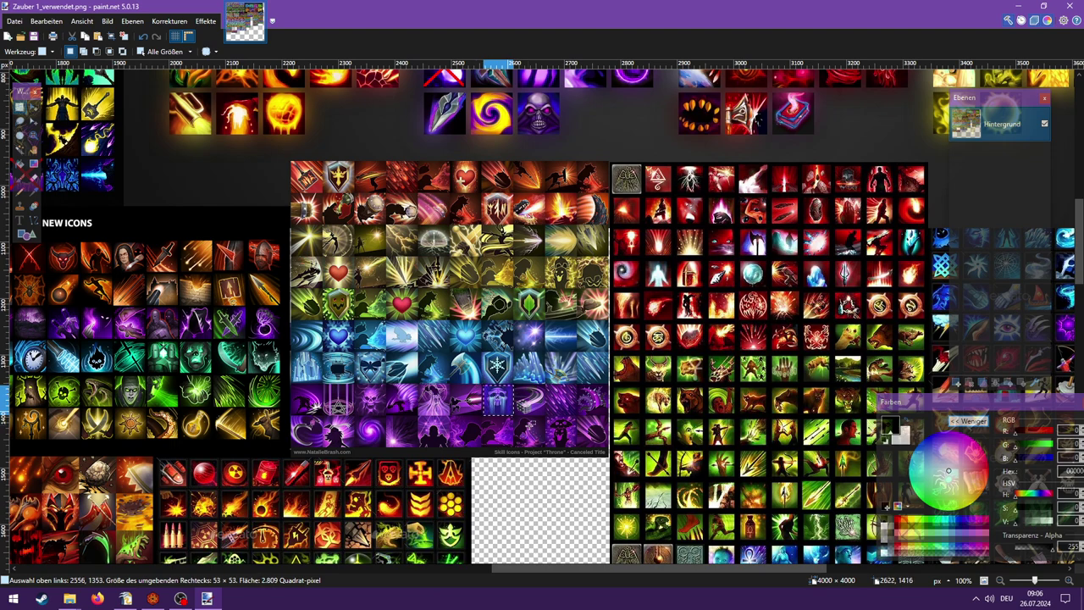
click(15, 22)
click(28, 38)
key(Return)
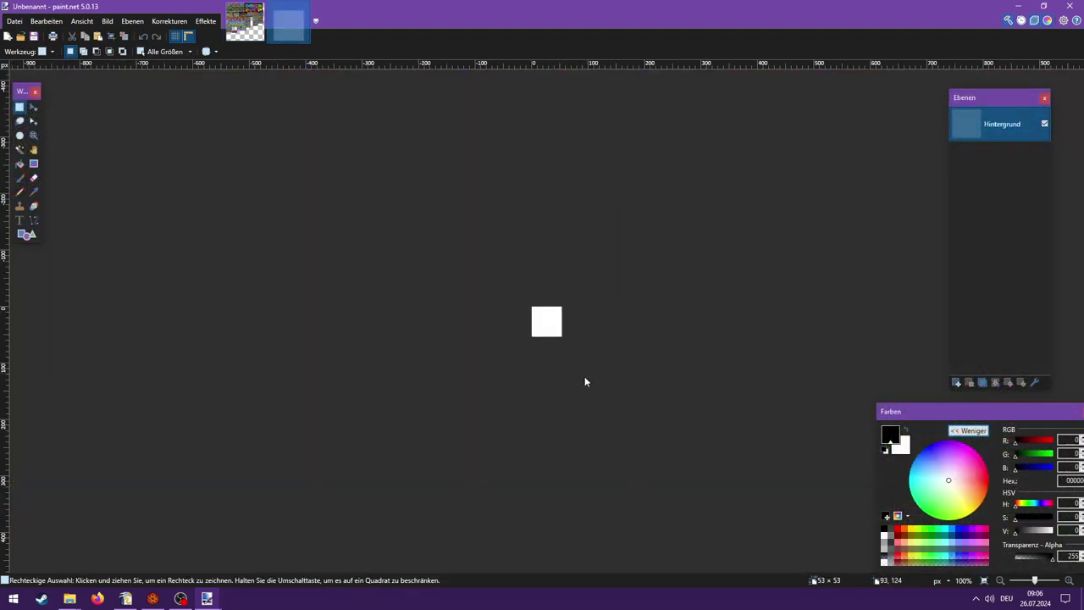
key(ctrl+v)
- Save the weeping face image as Verzweifelt in PNG format in the EVERREALMS OF ETERNIA > Zustände folder and close paint.net
click(16, 22)
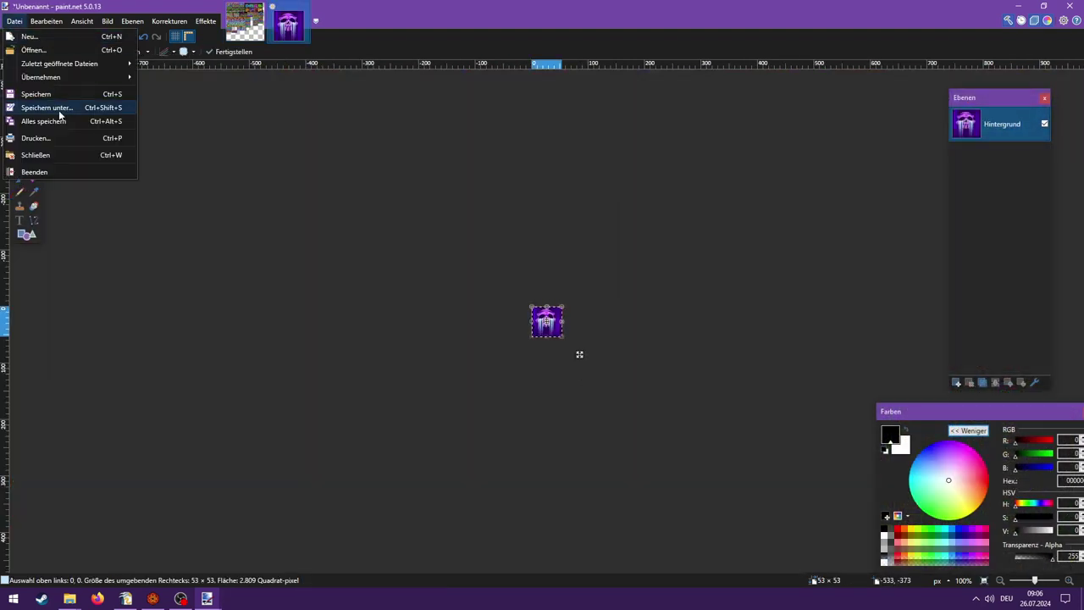
click(29, 107)
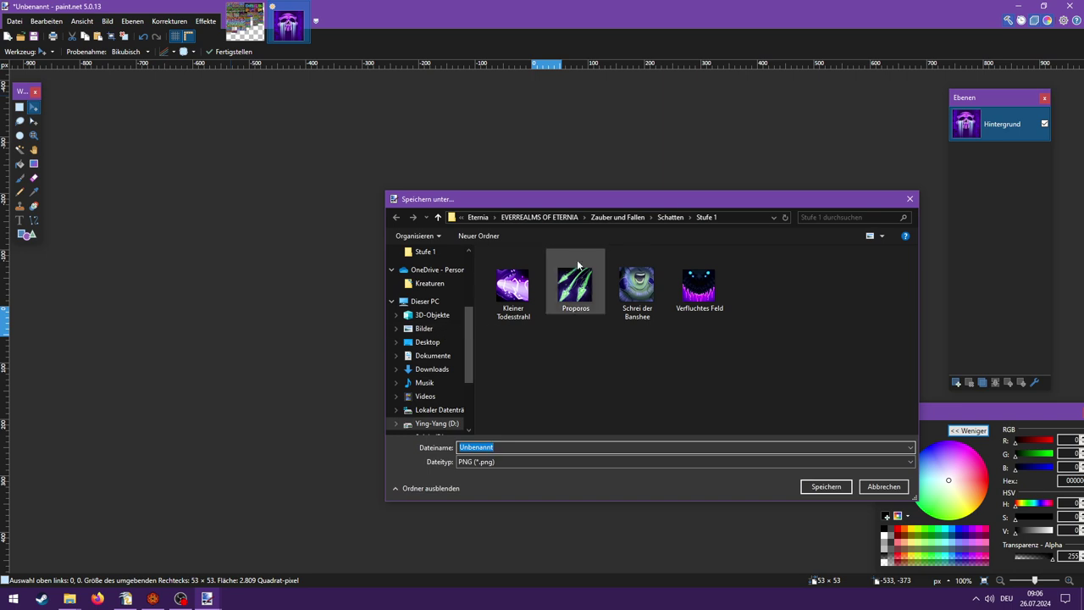
click(540, 216)
double_click(518, 339)
double_click(512, 445)
text(Verzweifelt)
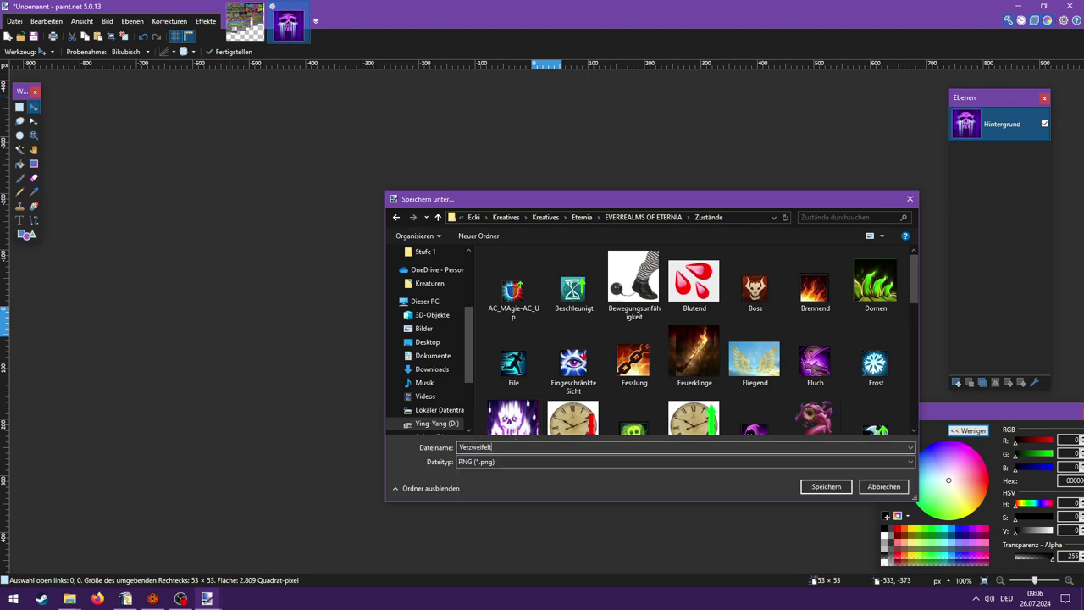
click(811, 488)
click(848, 343)
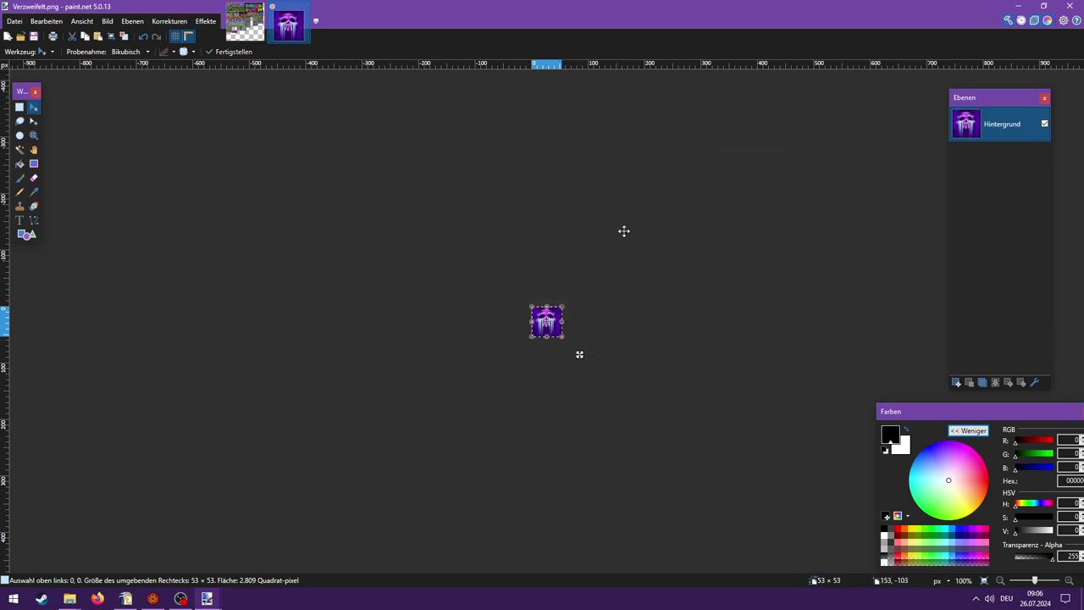
click(1072, 6)
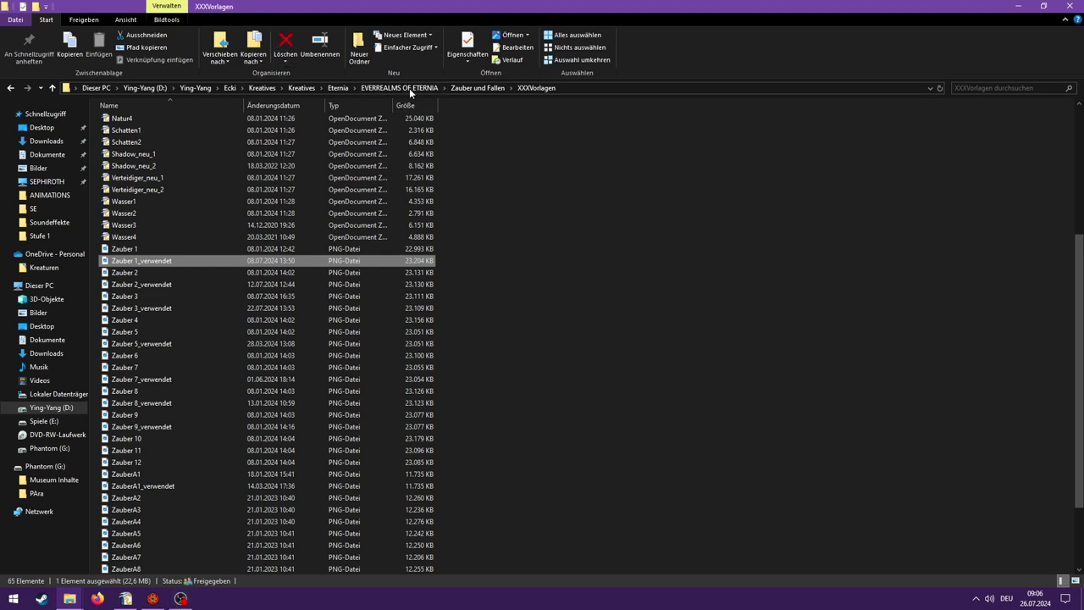
- Go up to the Eternia folder in File Explorer and open its ANIMATIONS folder
click(373, 87)
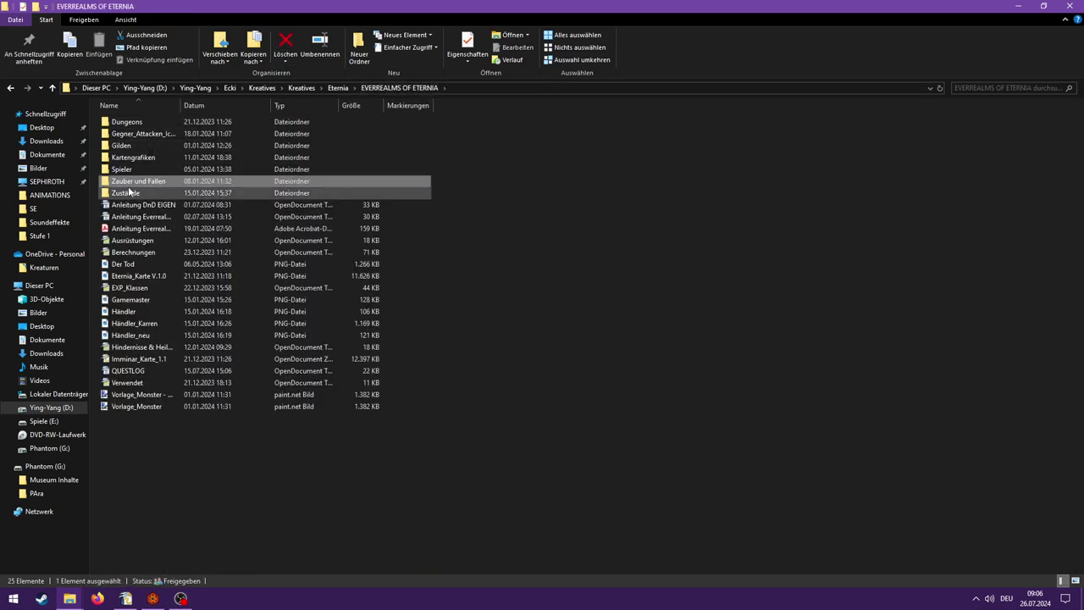
click(337, 87)
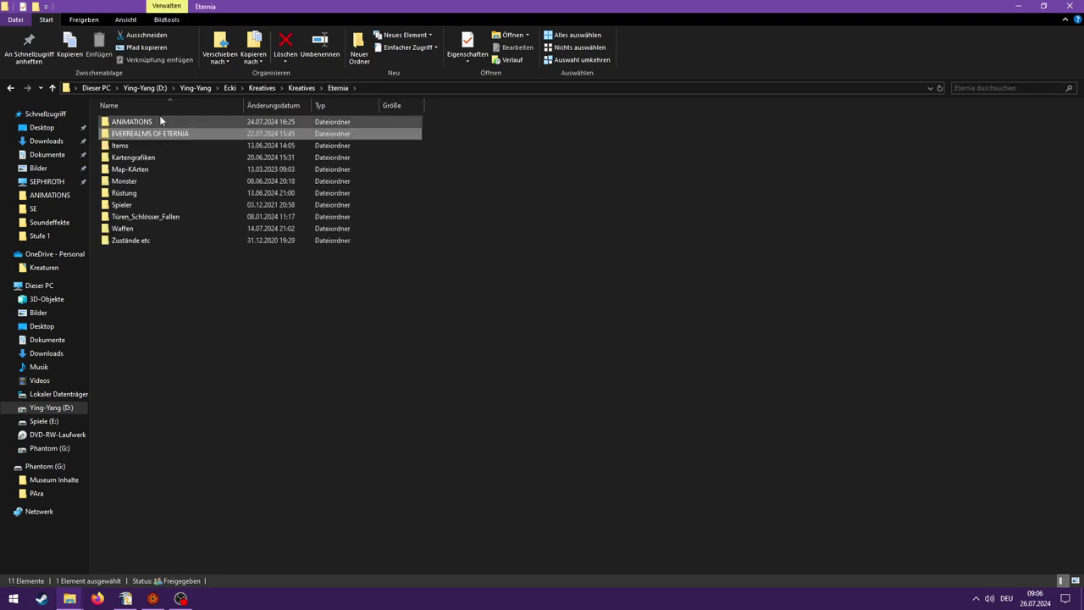
double_click(149, 119)
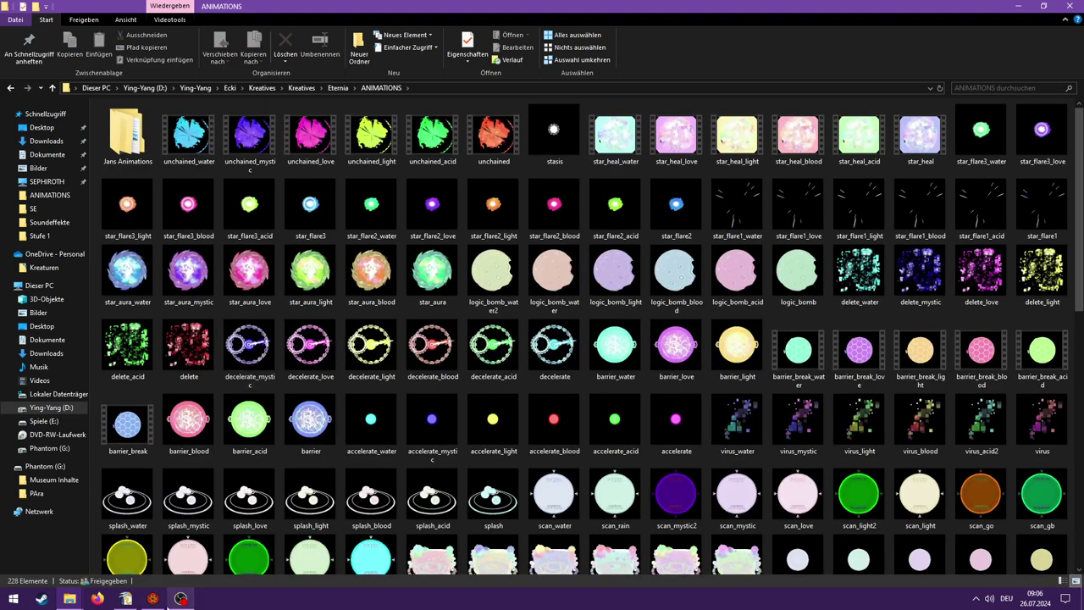
- Switch to Foundry Virtual Tabletop, upload Verzweifelt from the Zustände folder and select it as the Verzweifelt effect's icon
click(152, 598)
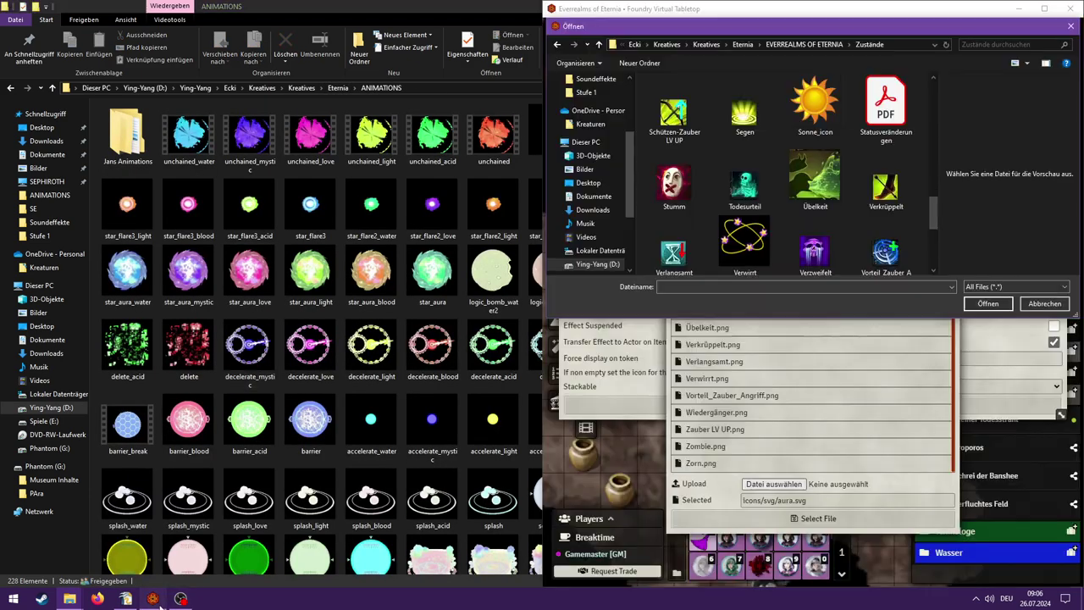
click(1046, 8)
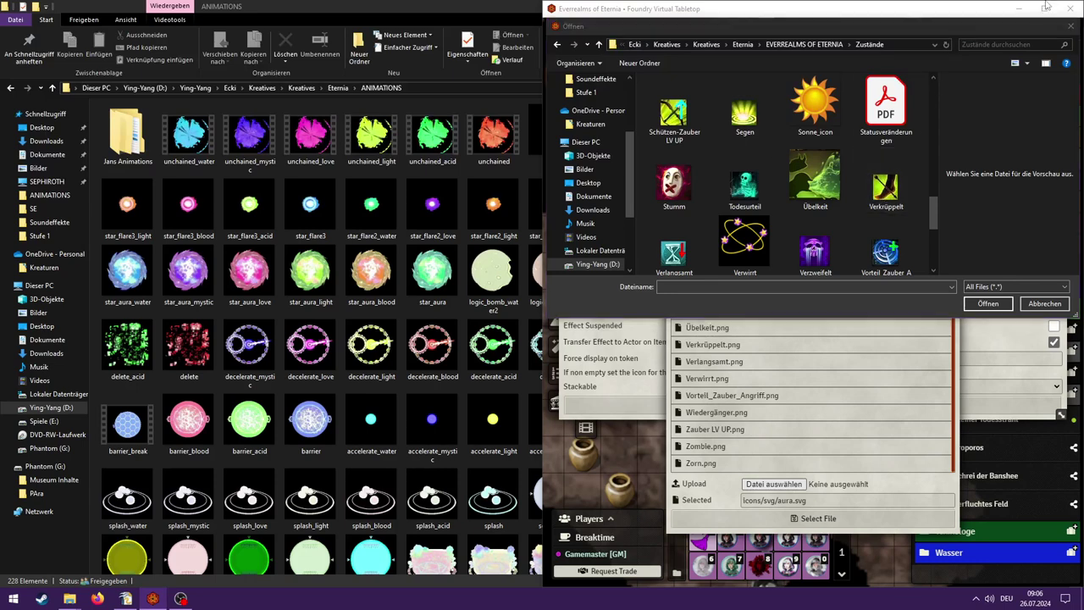
click(815, 251)
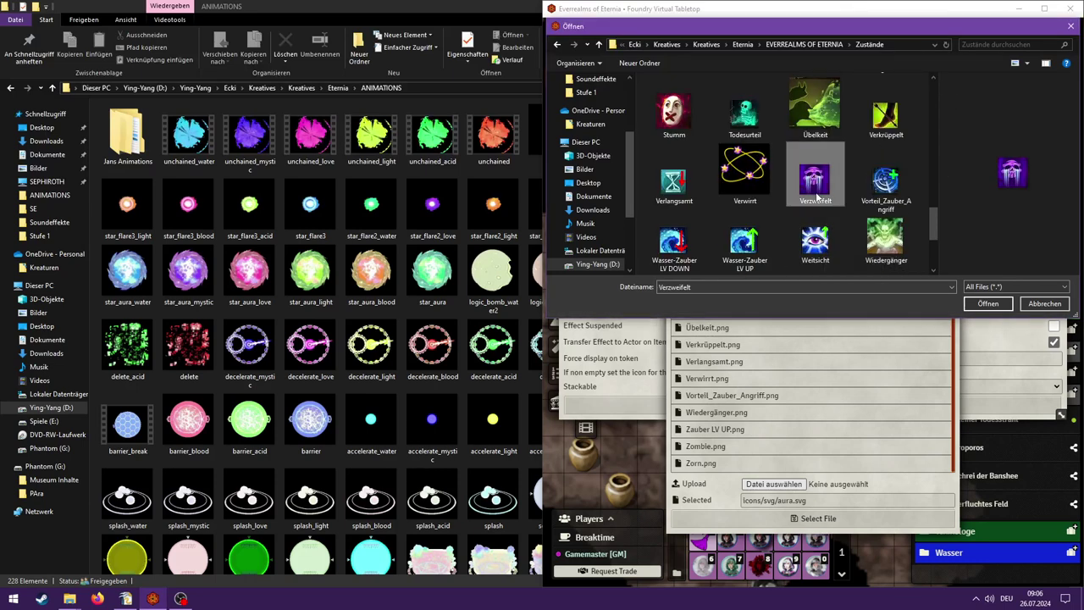
click(988, 303)
click(1045, 9)
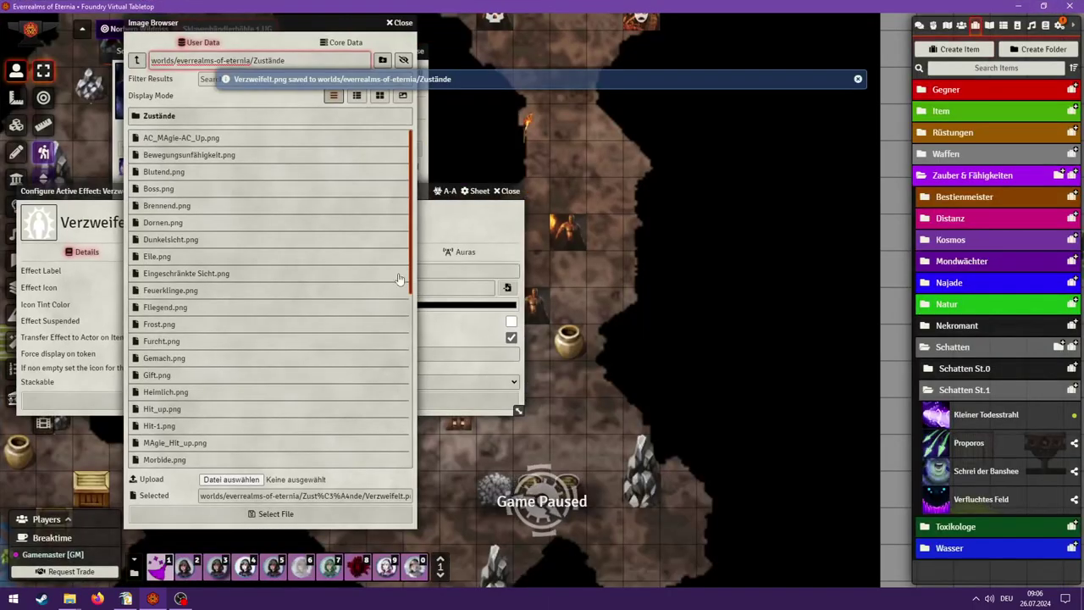
drag(280, 23, 580, 63)
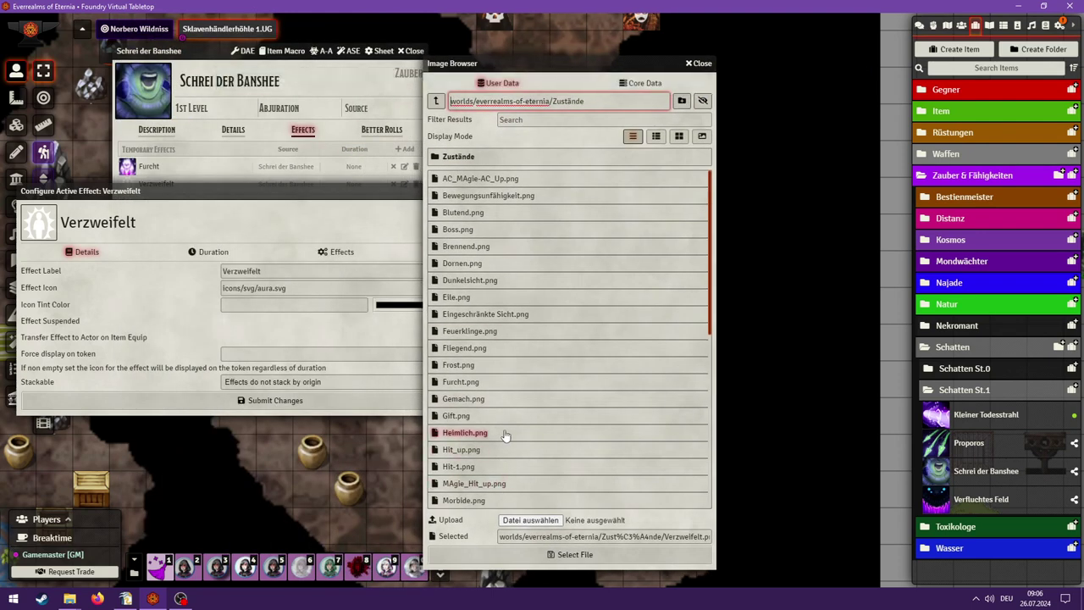
click(542, 555)
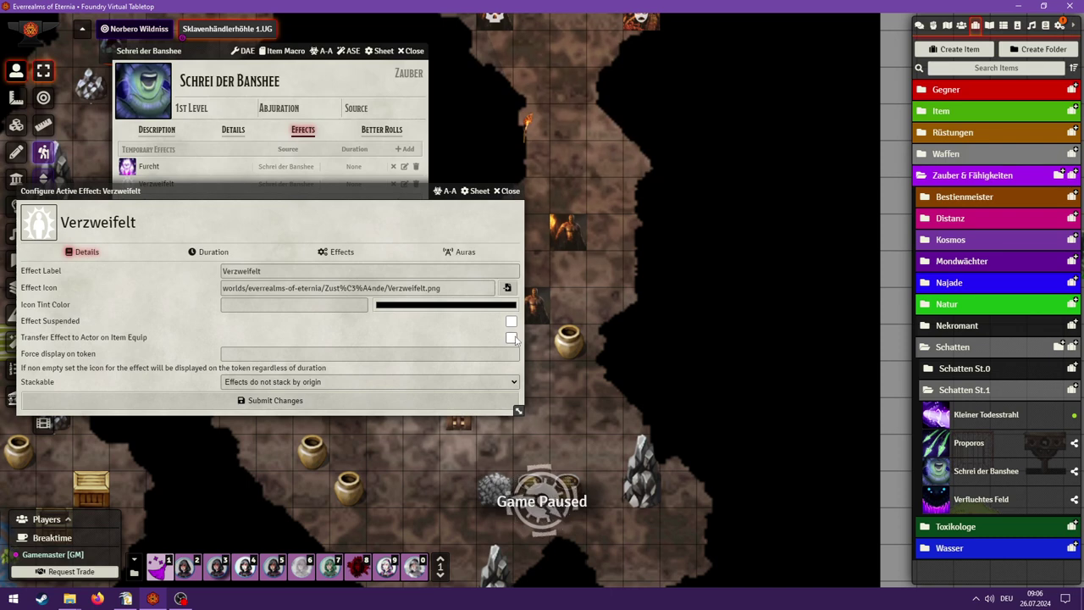
- Disable the effect's transfer to the actor on equip, set its forced token display to yes and stacking to "each stack increase stack count by 1"
click(306, 352)
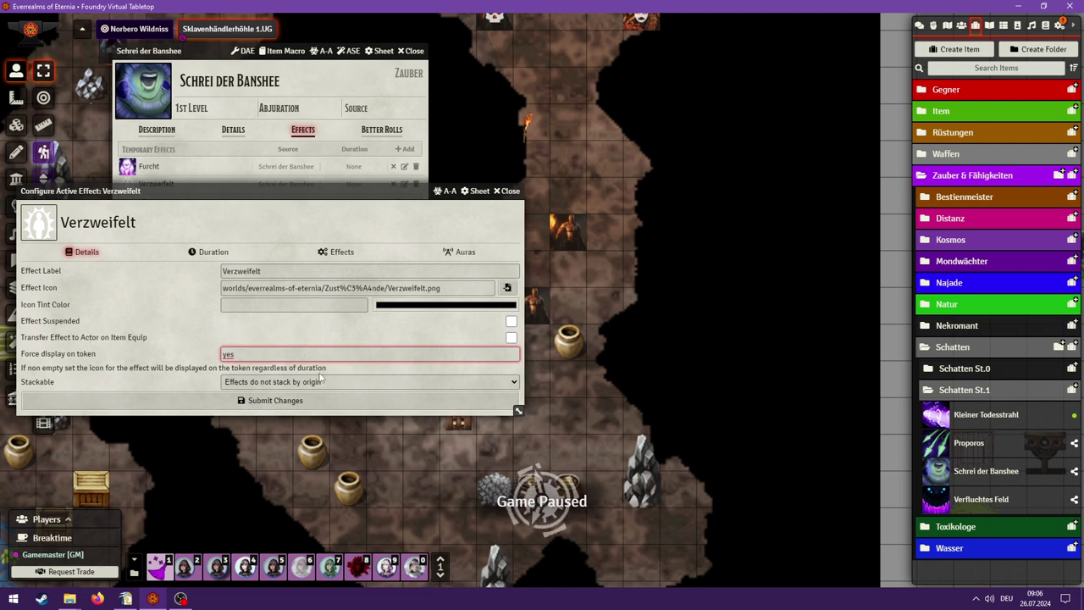
click(293, 383)
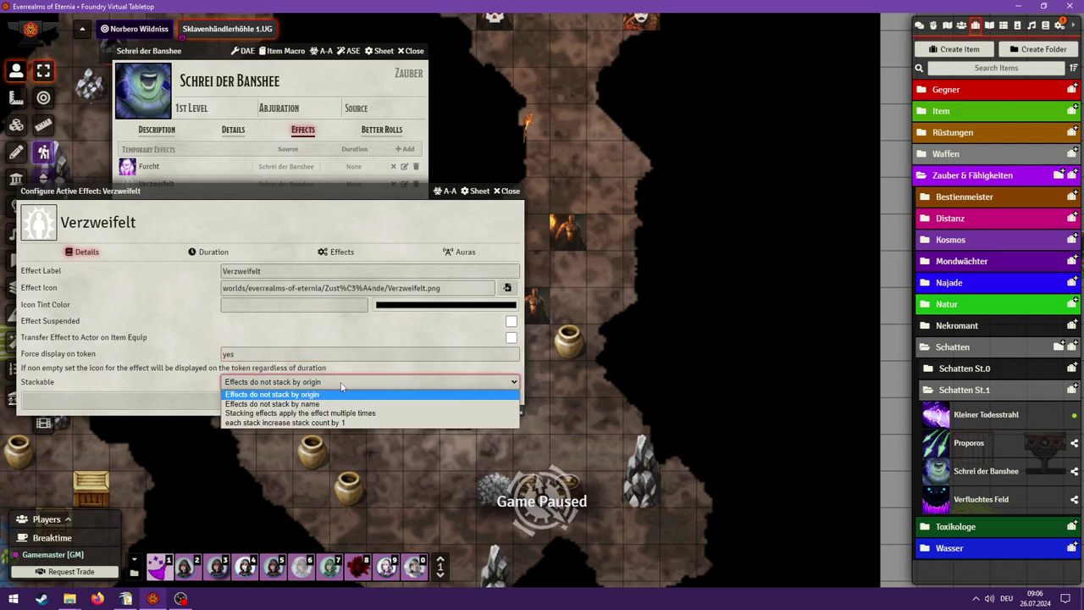
click(312, 405)
click(310, 383)
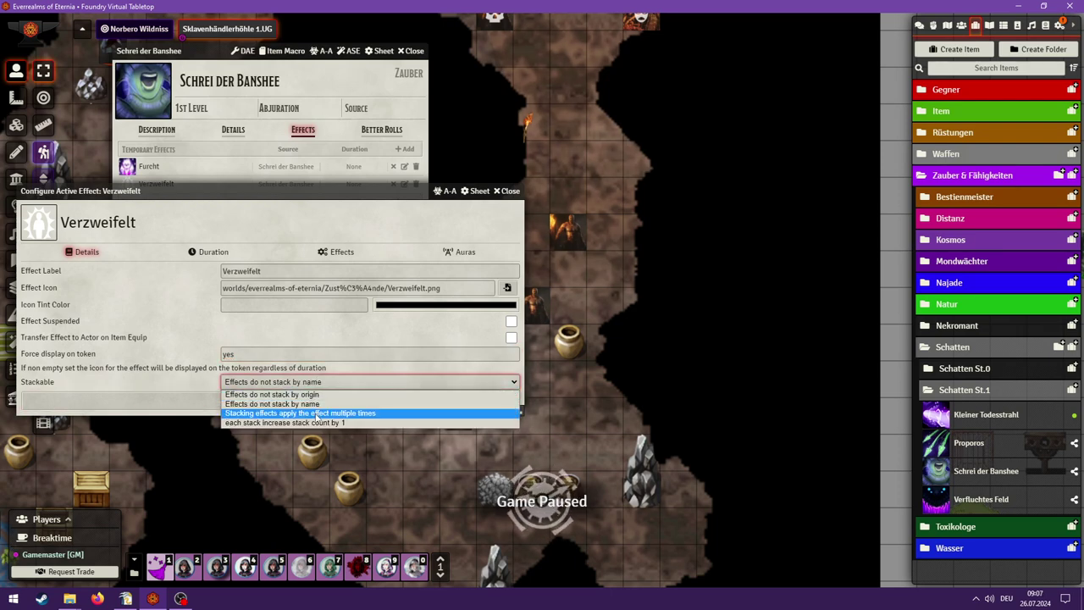
click(318, 423)
click(201, 254)
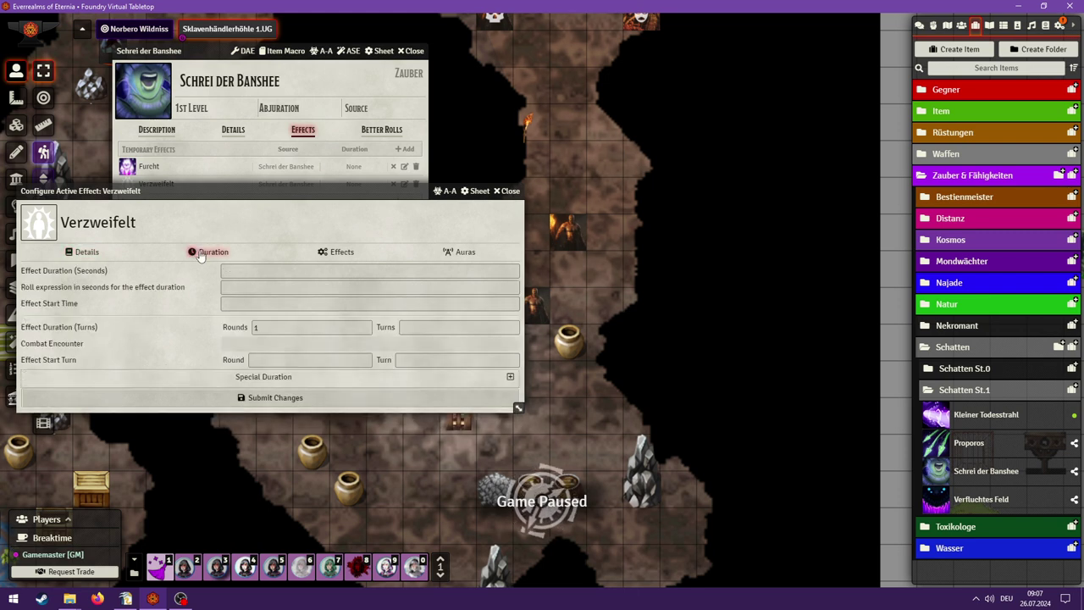
click(86, 253)
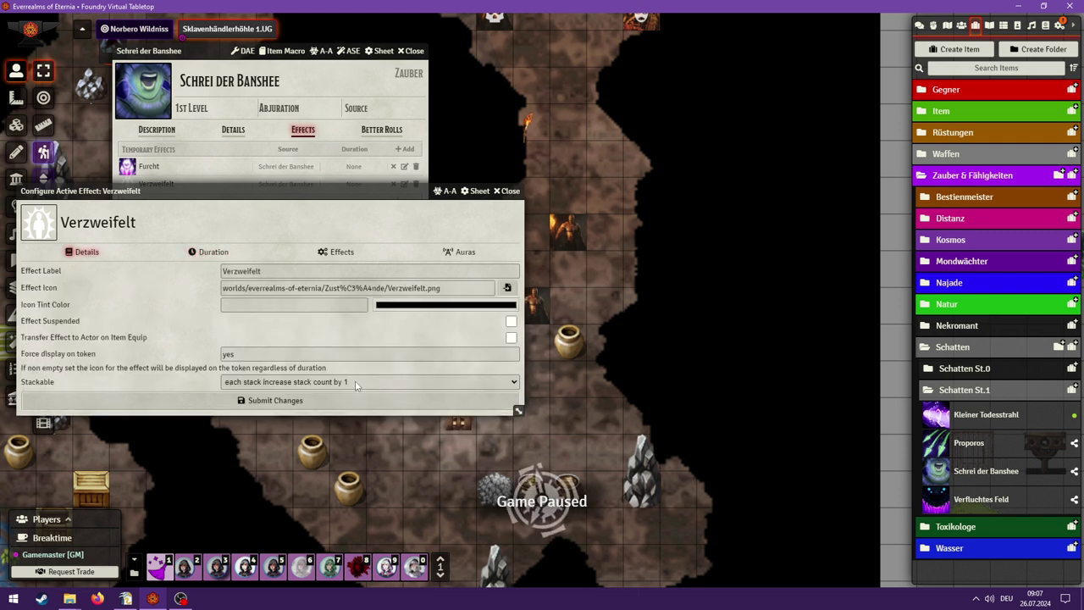
click(356, 383)
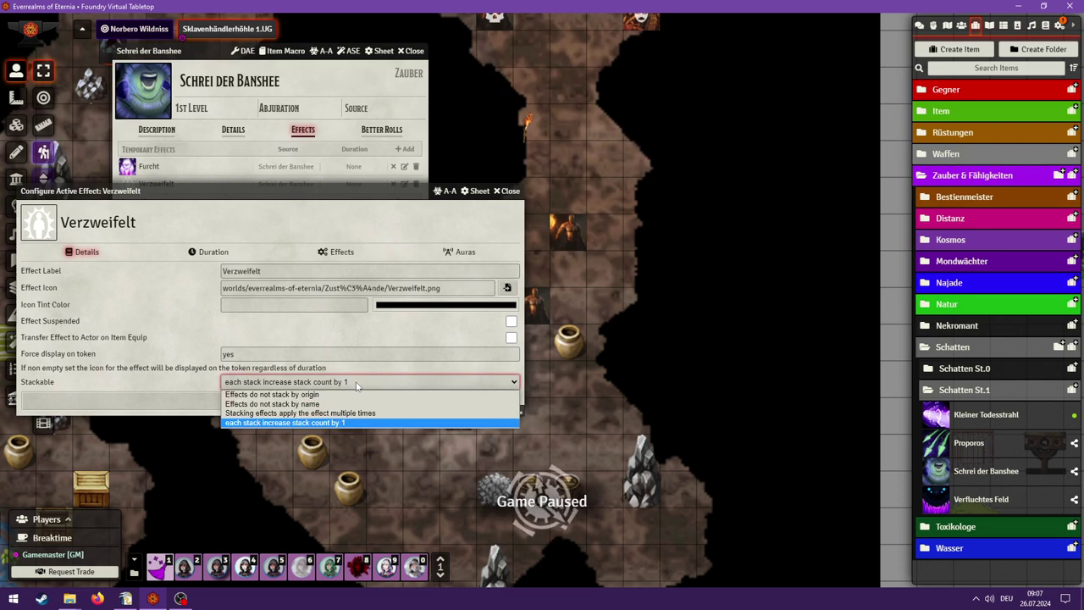
click(317, 340)
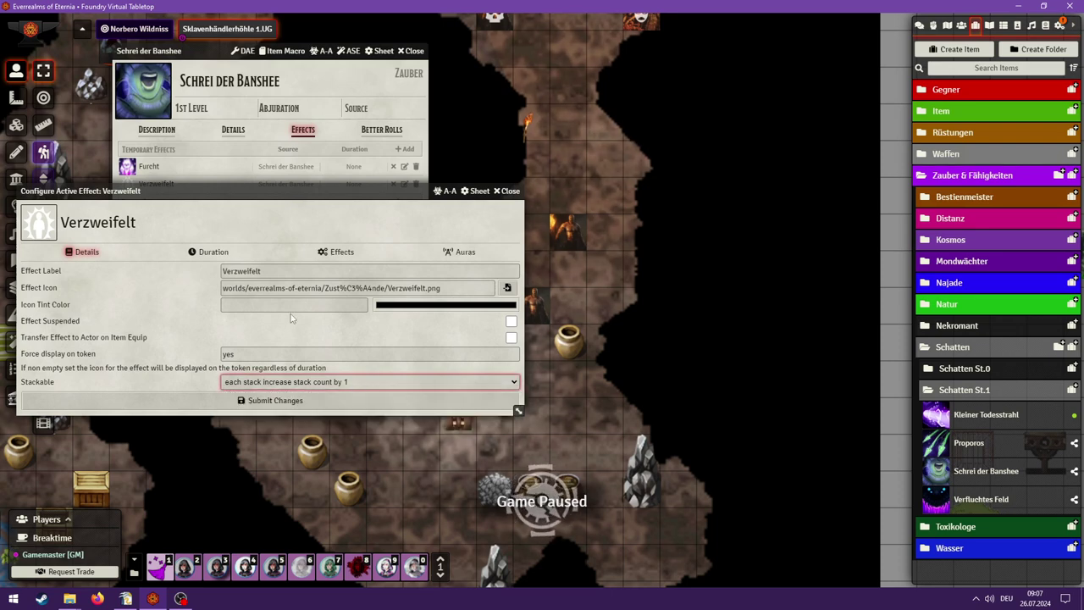
- Clear the Verzweifelt effect's duration in rounds and submit the effect's changes
click(203, 254)
click(302, 332)
click(268, 395)
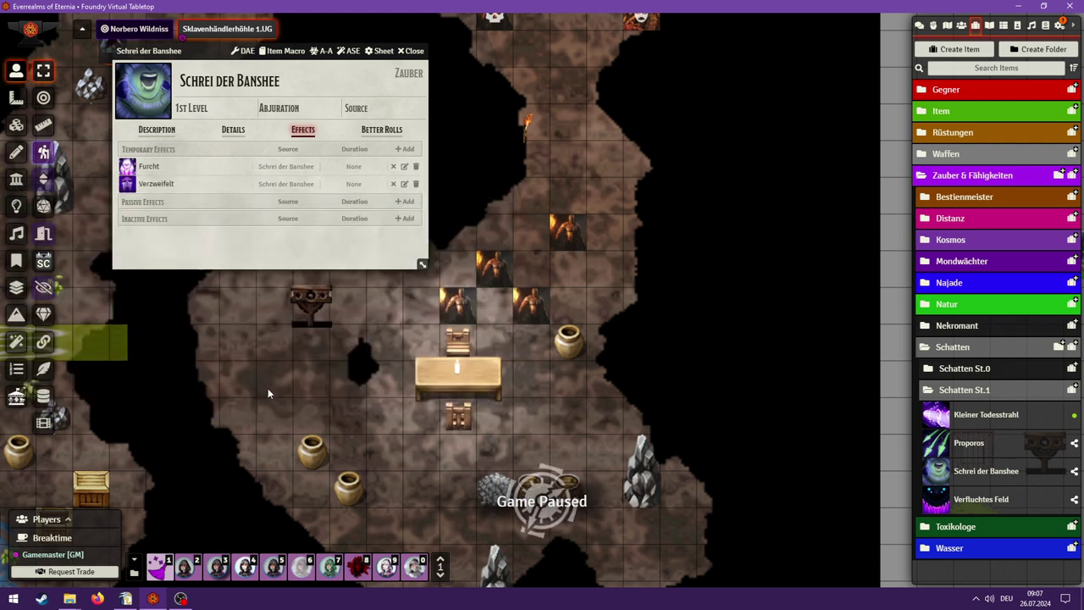
- Open the item animation settings of Schrei der Banshee and move them aside so the spell sheet stays partly uncovered
drag(195, 52, 506, 105)
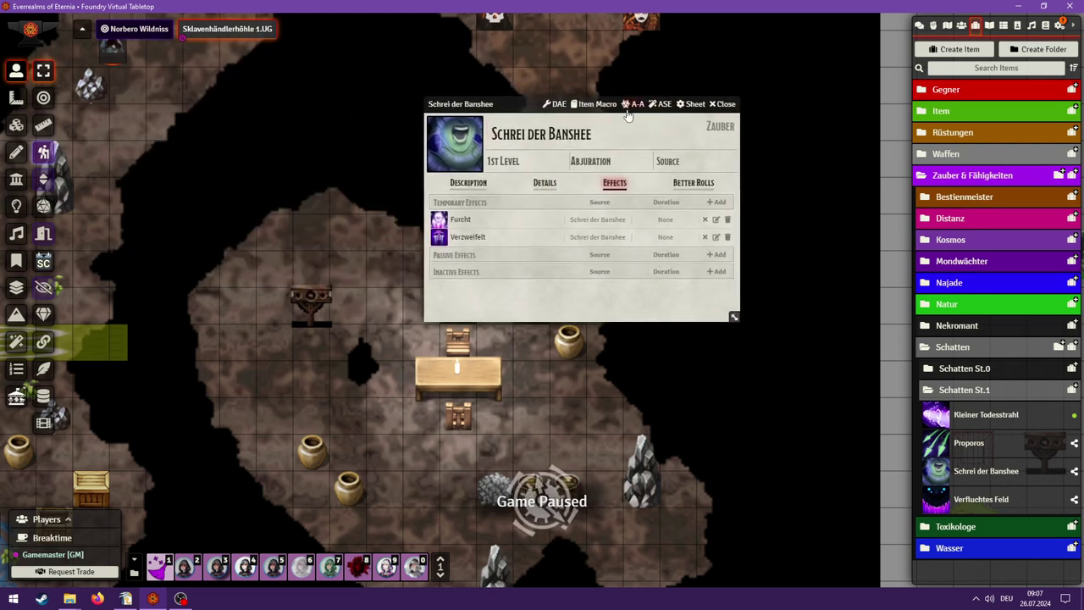
click(635, 104)
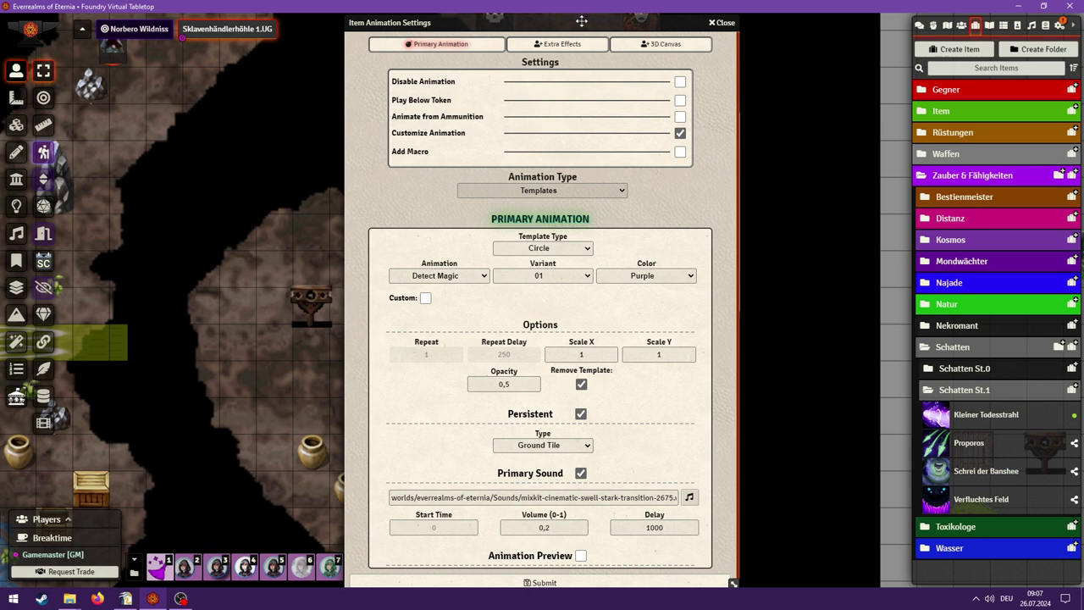
drag(618, 23, 827, 23)
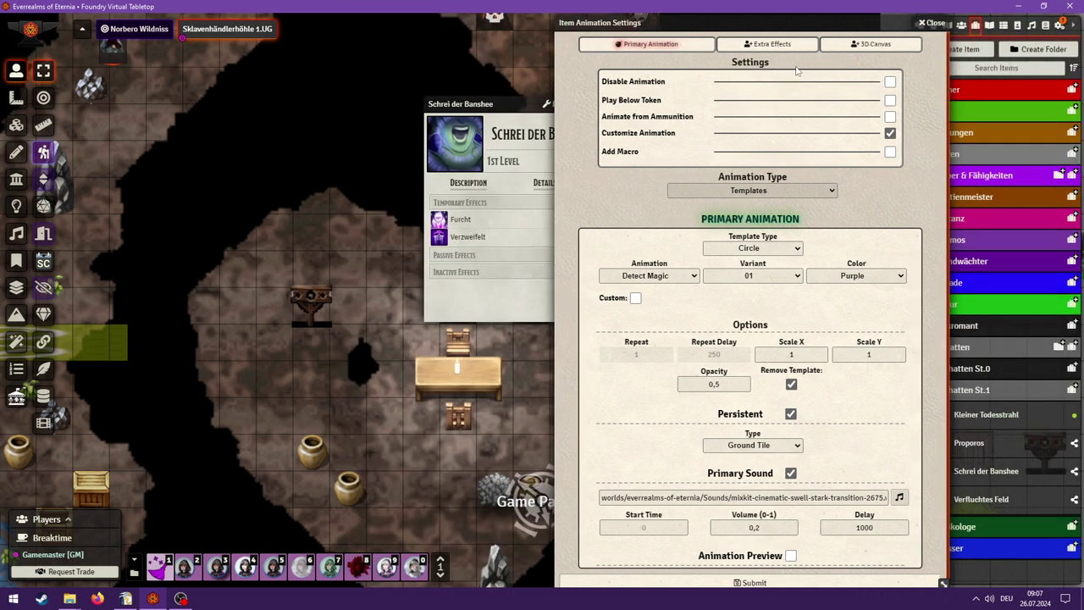
- Switch to OpenOffice Draw and read the Schrei der Banshee card's radius and effect description
click(125, 599)
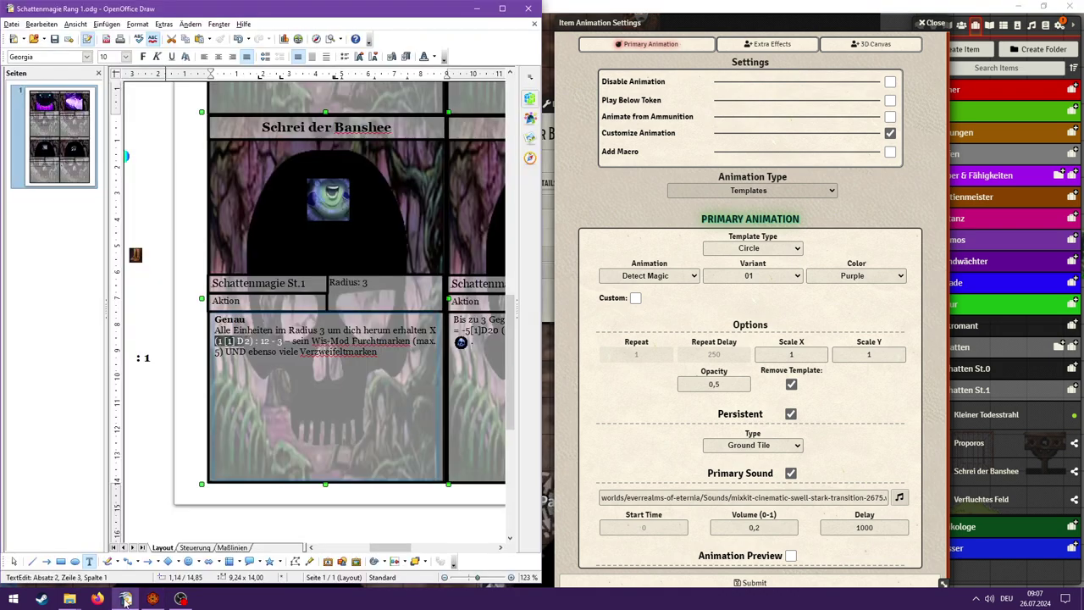
click(226, 524)
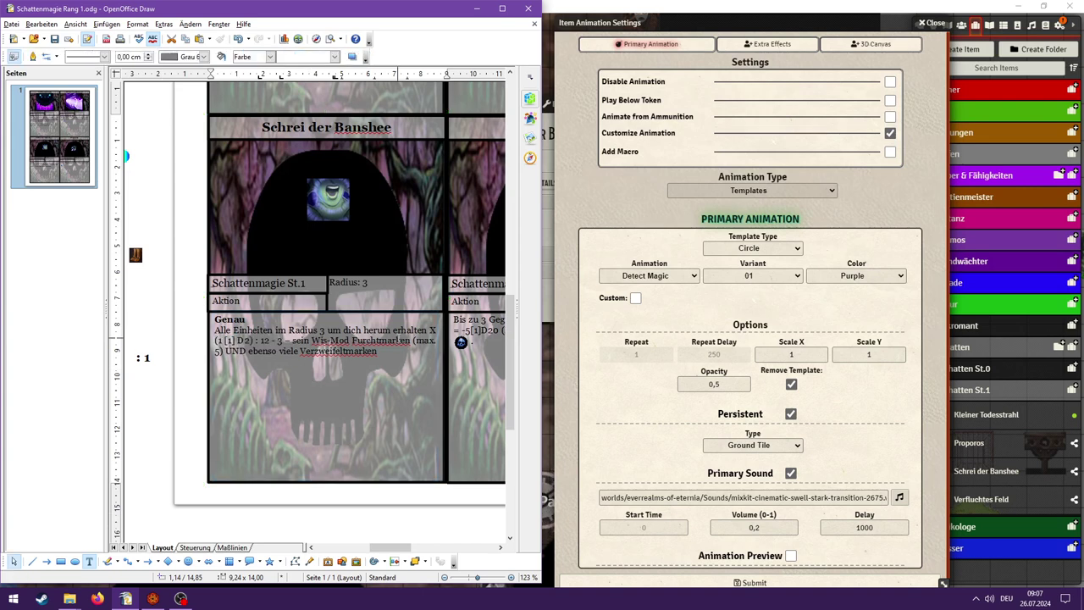
key(Escape)
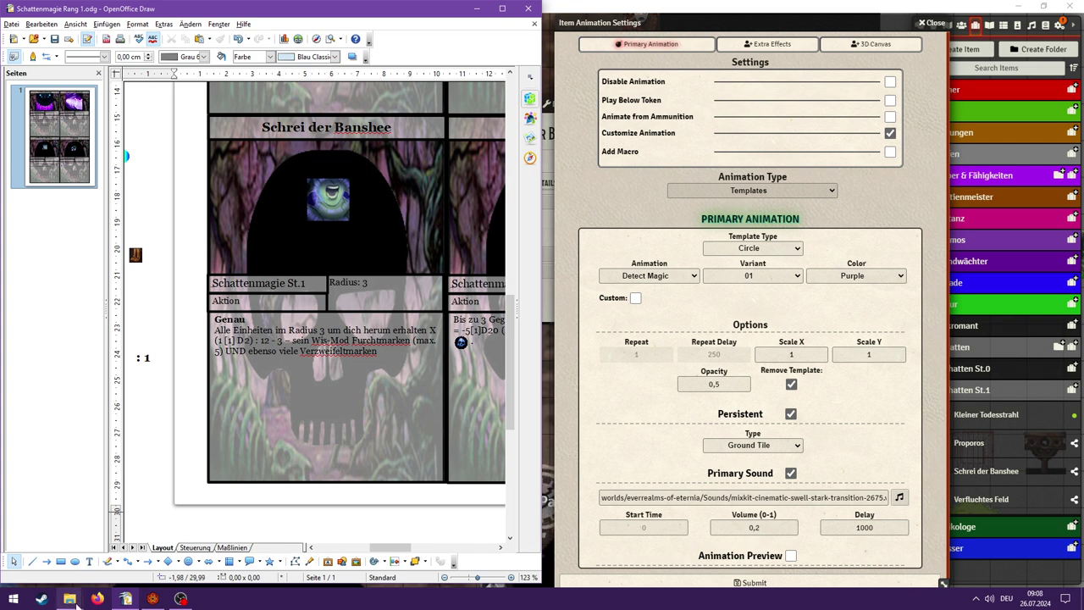
- Switch to File Explorer and preview the delete_water, barrier_love and barrier_blood animations in the ANIMATIONS folder
mouse_move(76, 604)
click(102, 577)
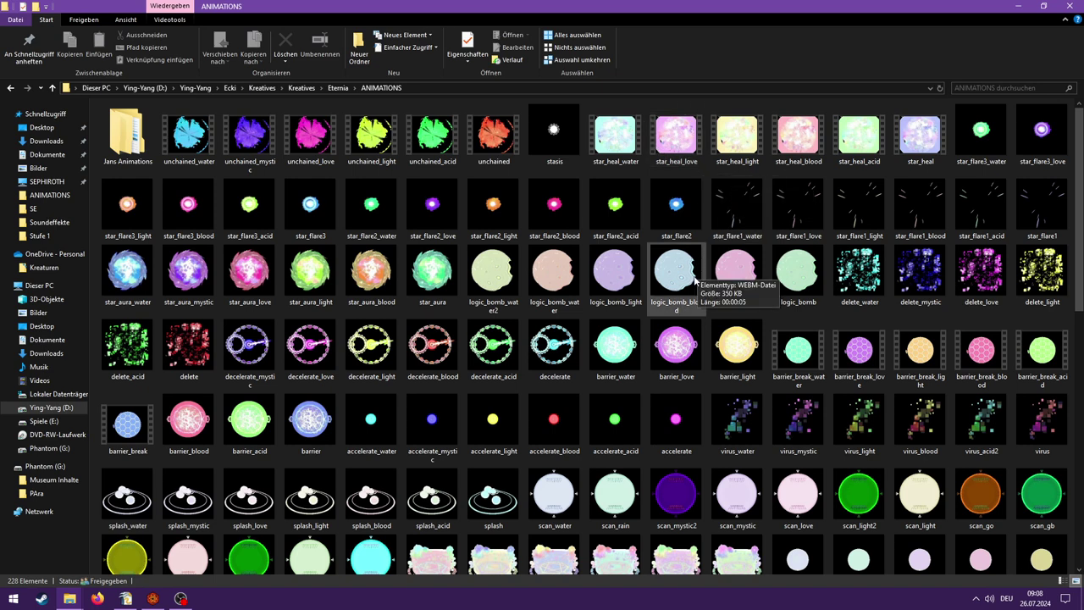
double_click(862, 286)
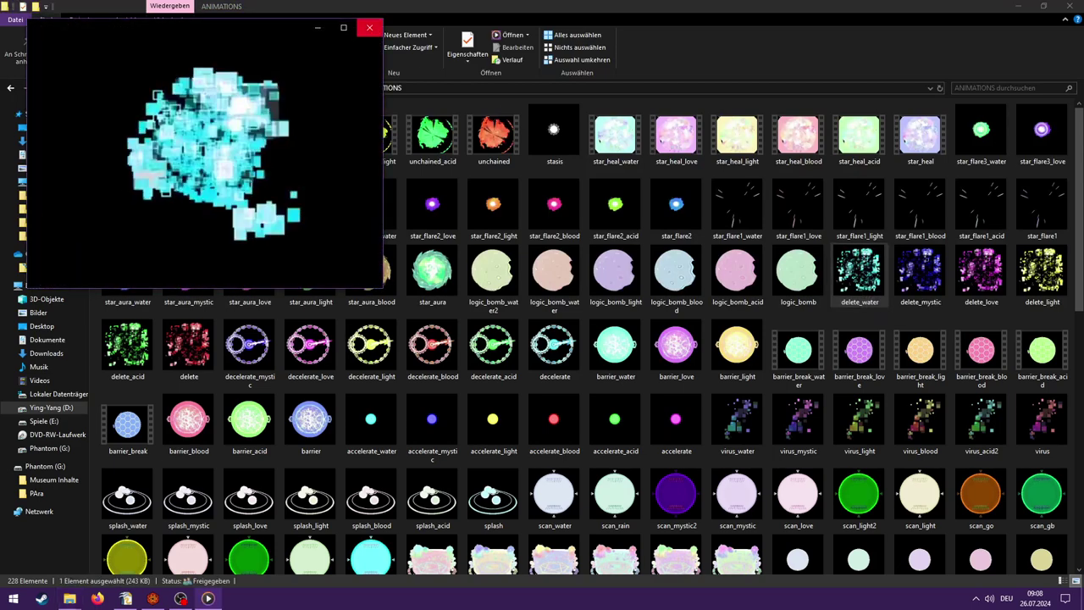
click(370, 29)
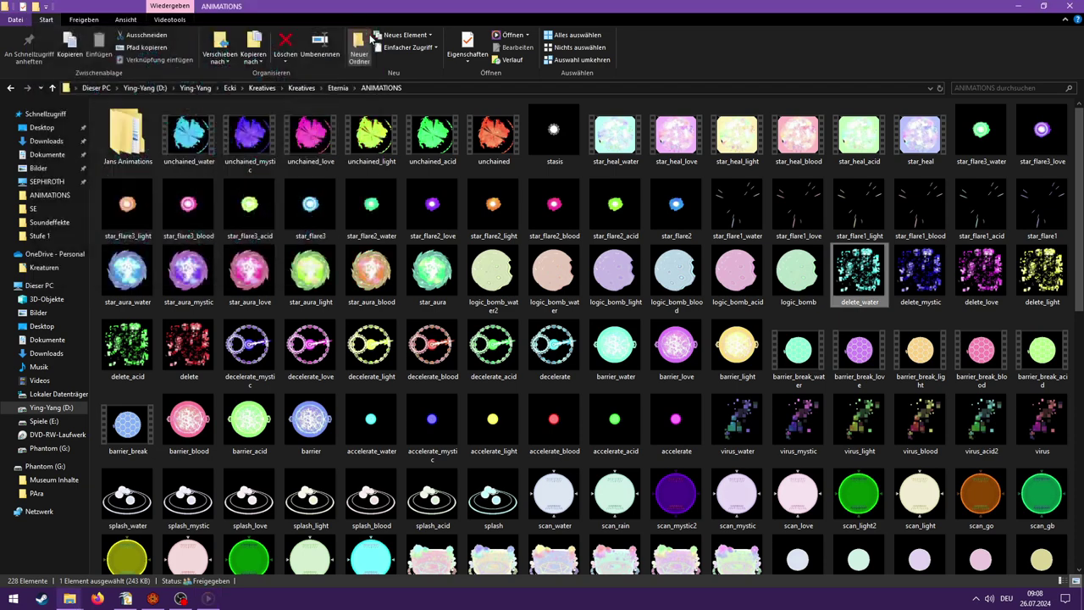
click(665, 356)
double_click(665, 356)
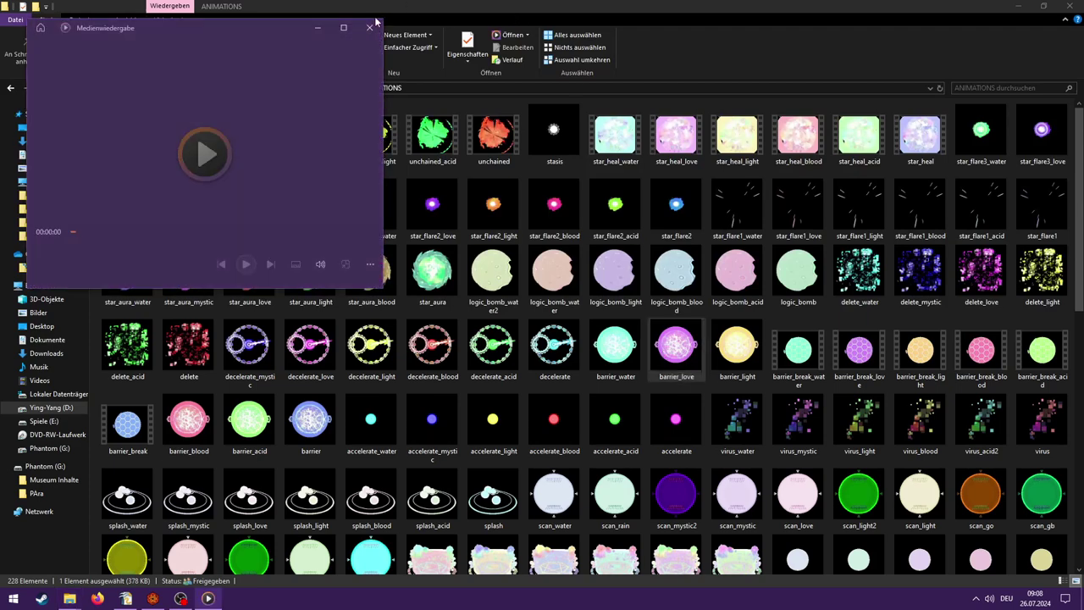
click(369, 29)
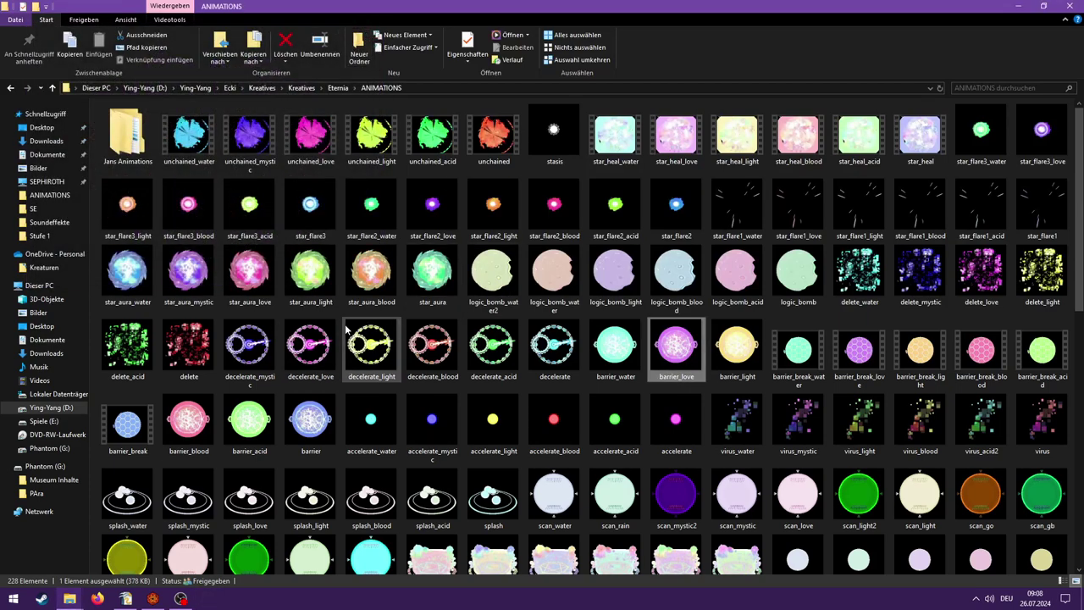
double_click(200, 426)
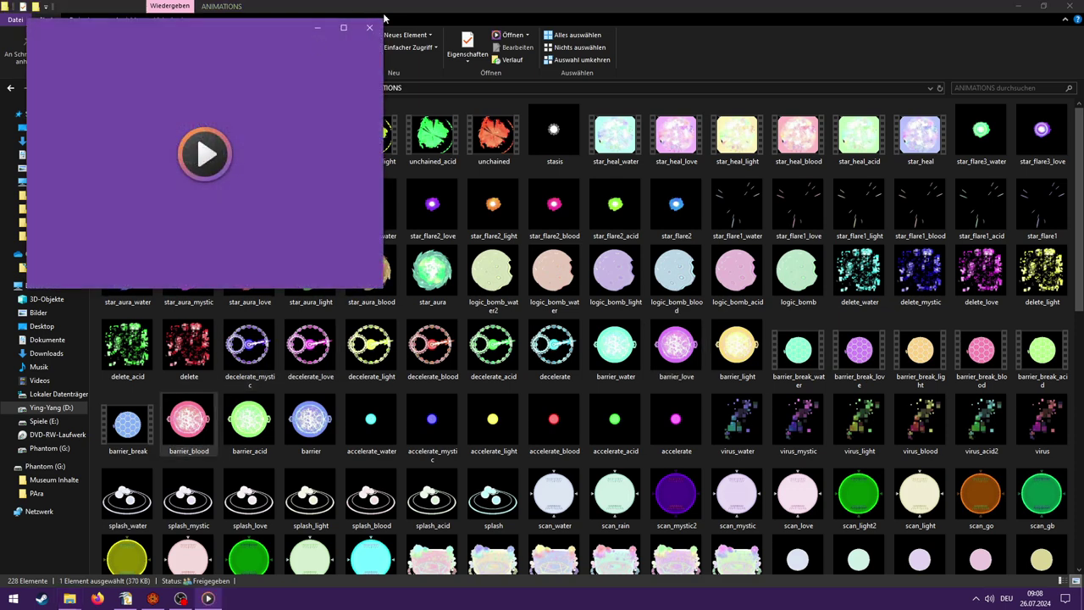
click(369, 29)
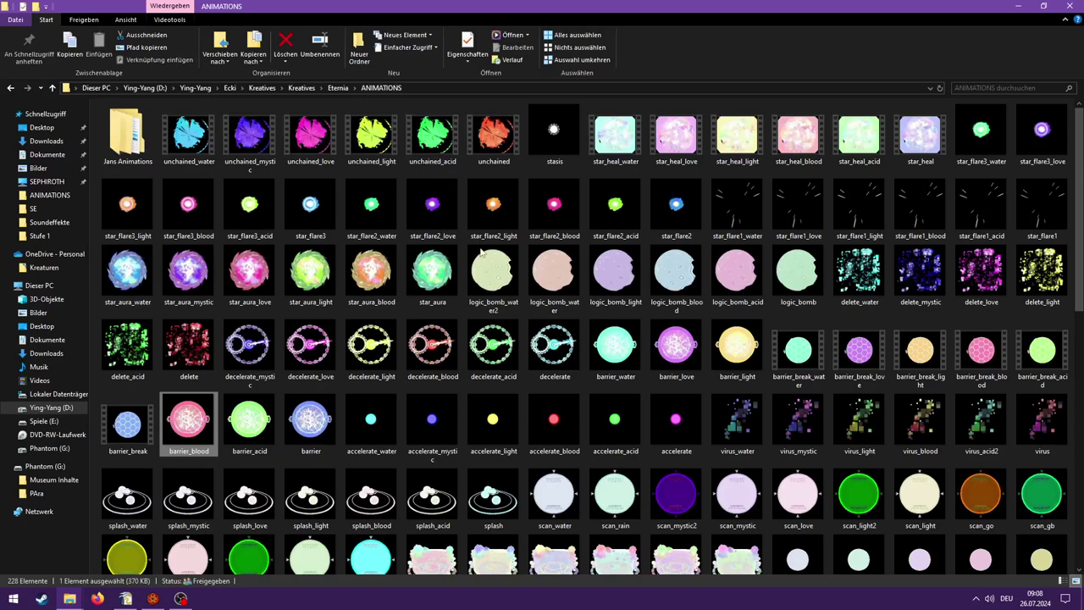
- Preview the accelerate_light, scan_mystic2 and splash_blood animations, closing the player after each one
double_click(520, 402)
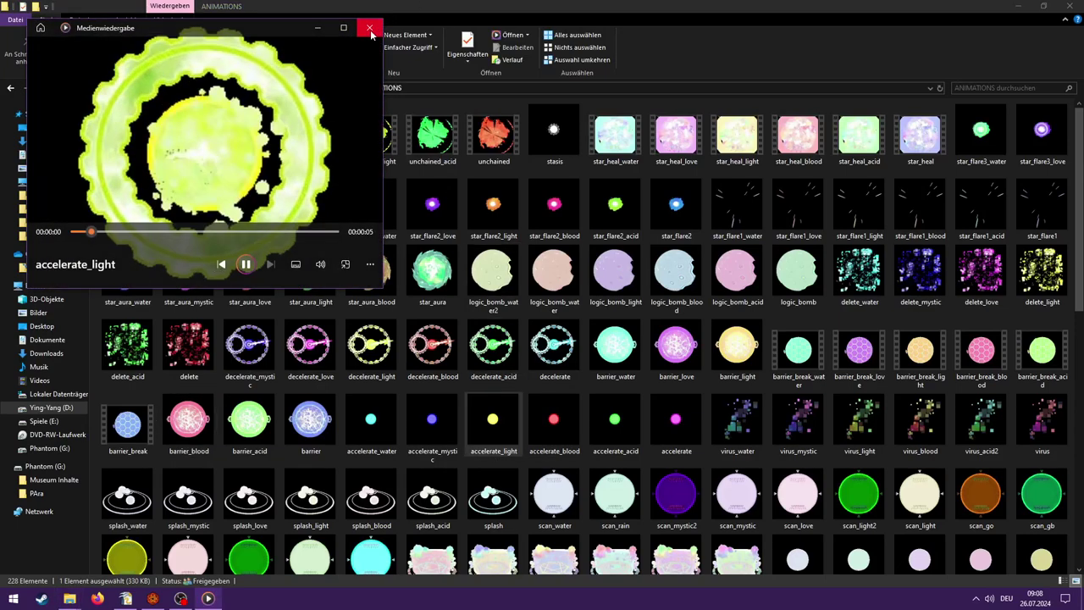
click(370, 29)
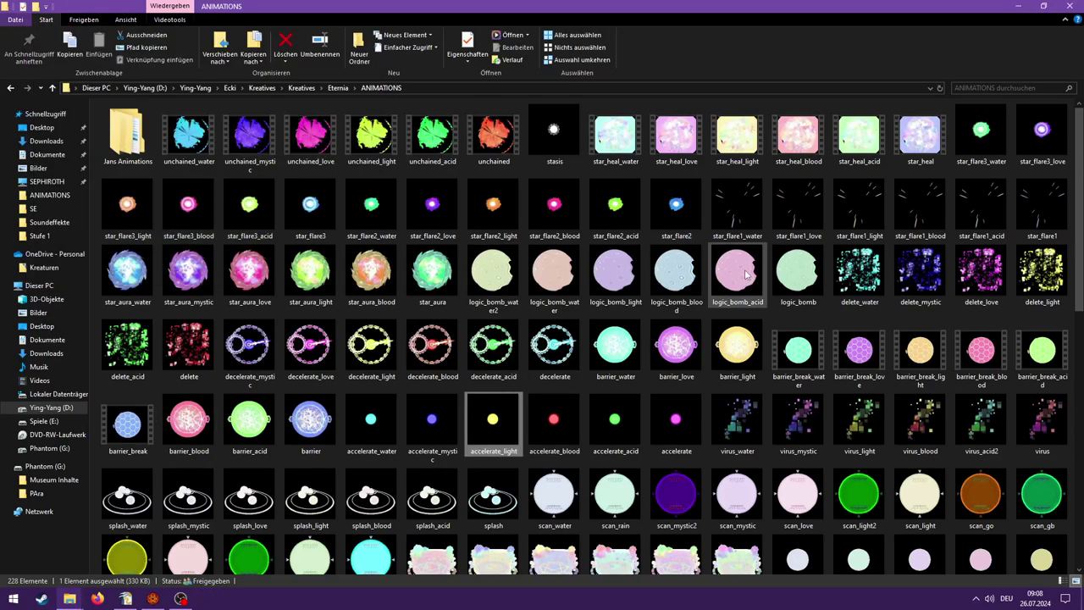
scroll(740, 253, down, 5)
scroll(728, 257, up, 2)
double_click(677, 275)
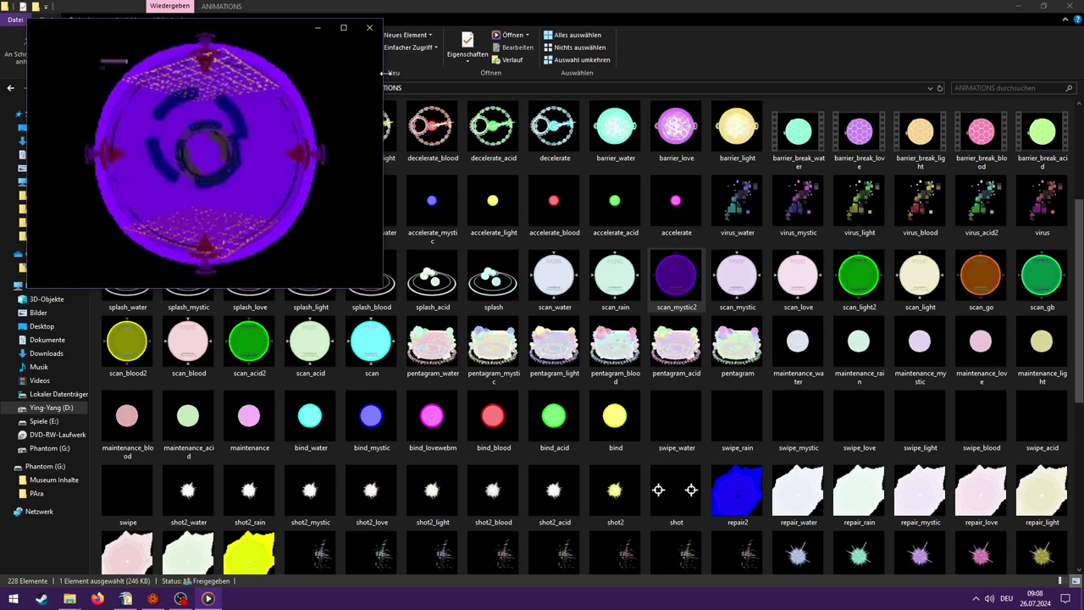
click(370, 29)
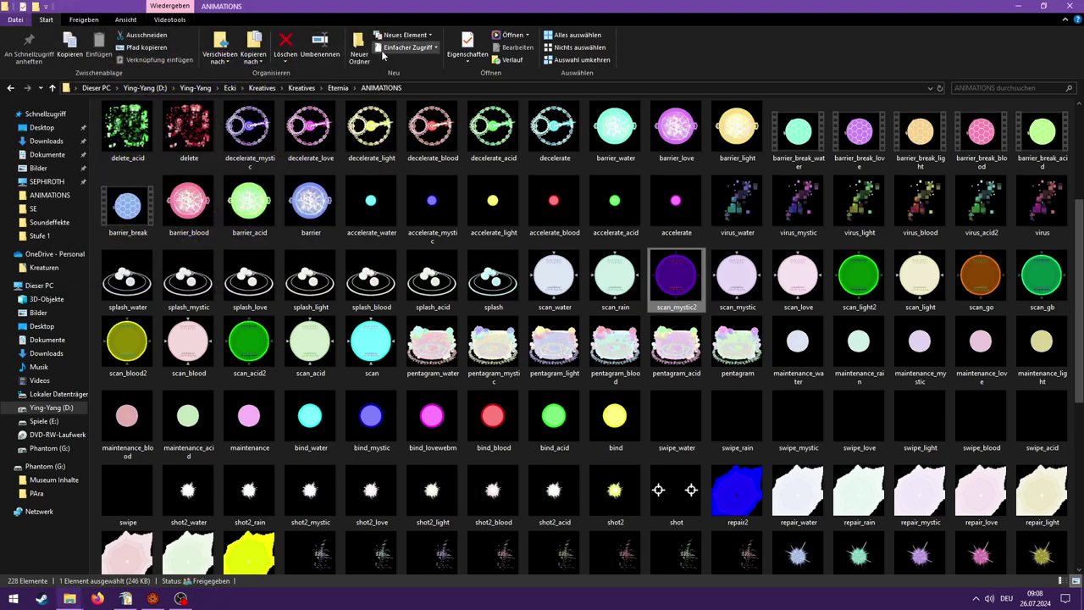
click(370, 288)
double_click(370, 288)
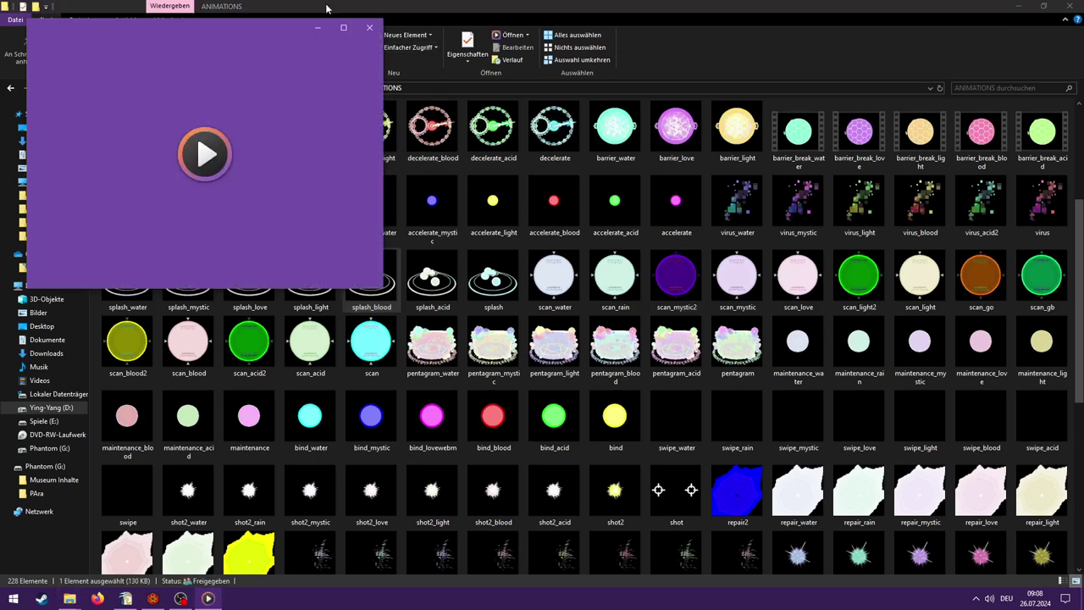
click(370, 29)
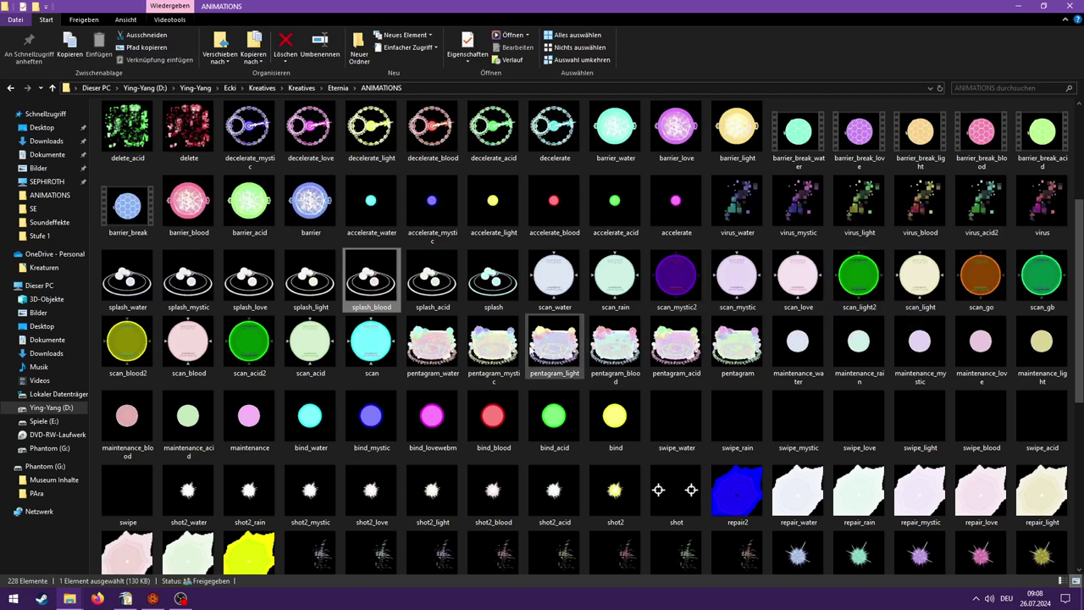
- Preview the pentagram_mystic, pentagram, maintenance_rain, bind_blood and swipe_mystic animations, closing each after viewing
double_click(493, 343)
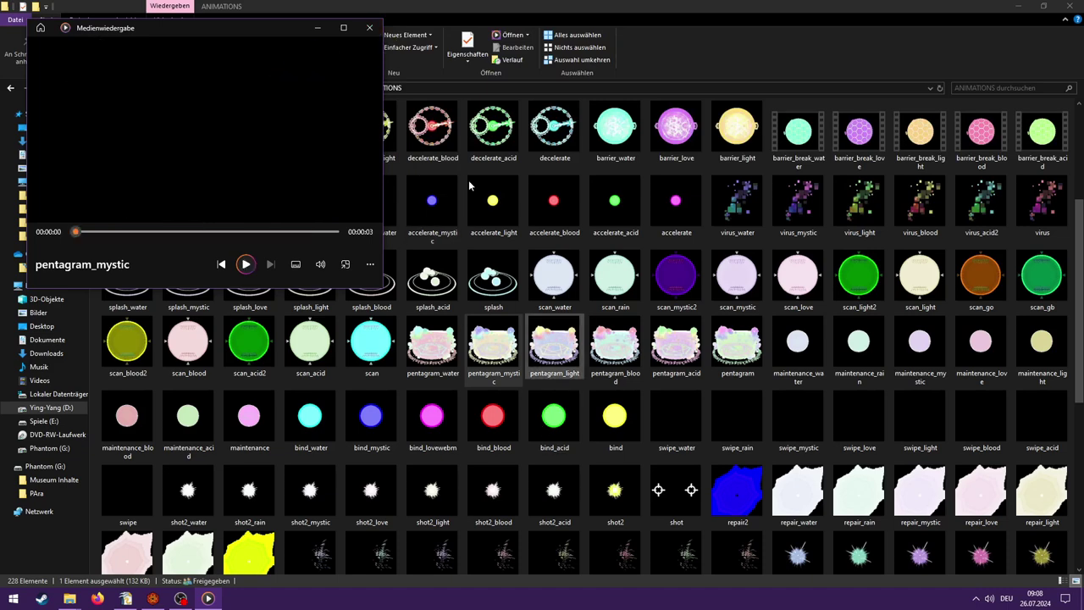
click(368, 30)
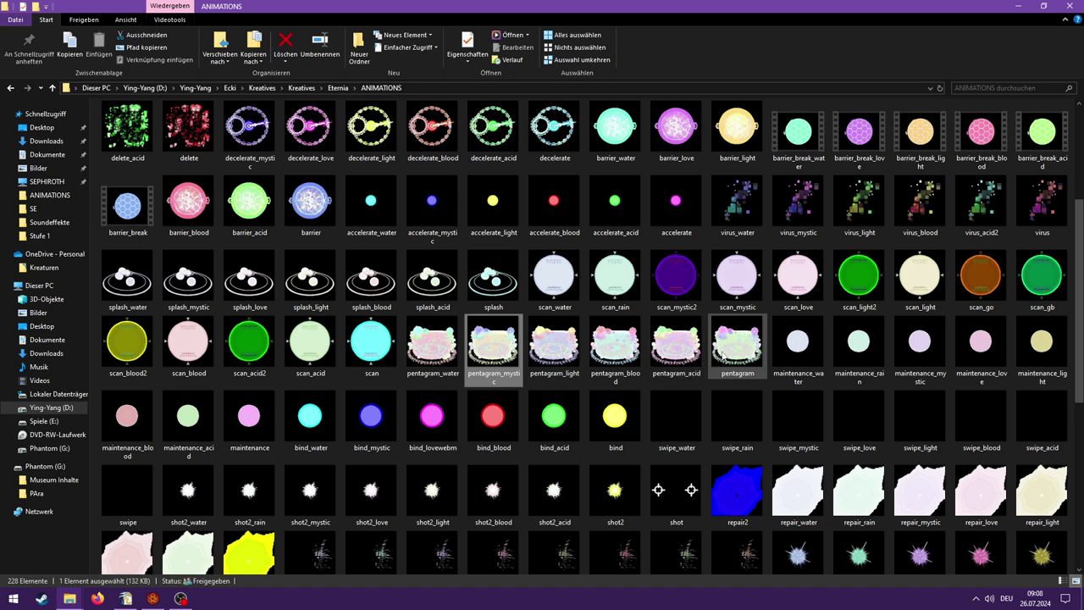
double_click(738, 343)
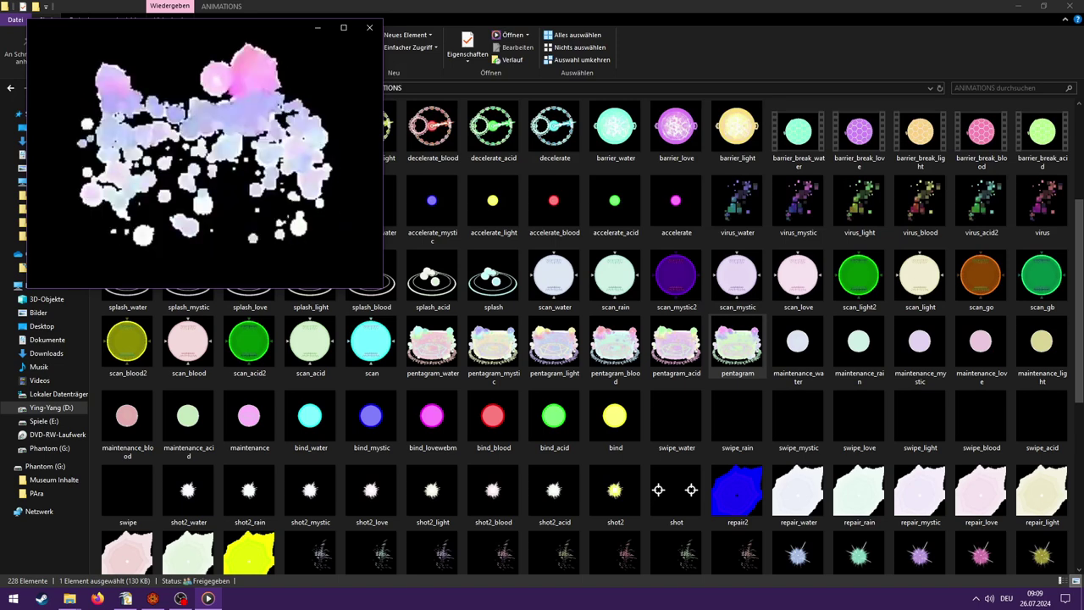
click(369, 34)
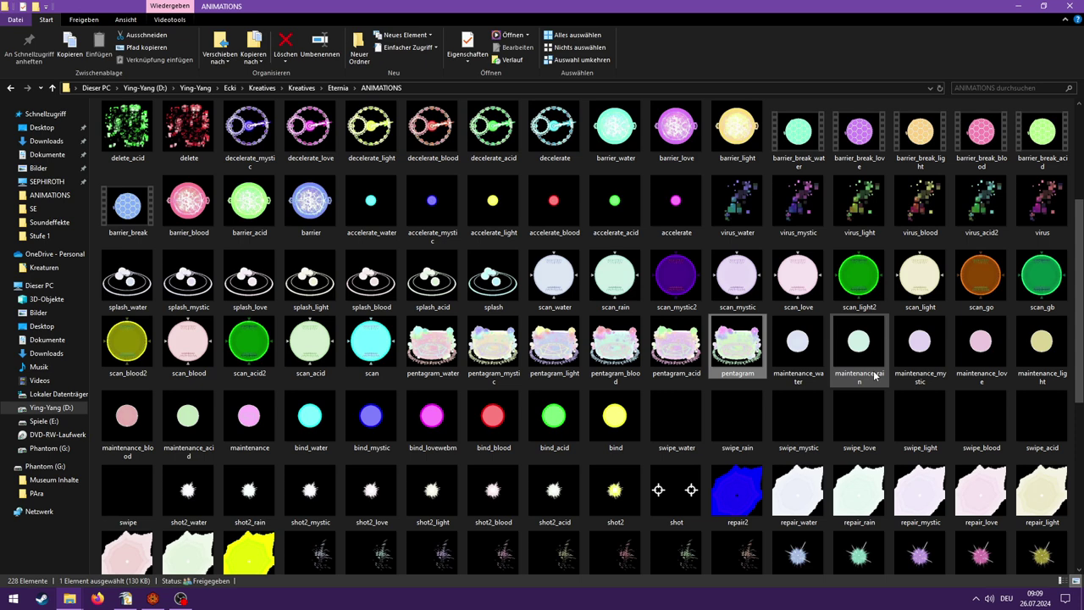
double_click(859, 343)
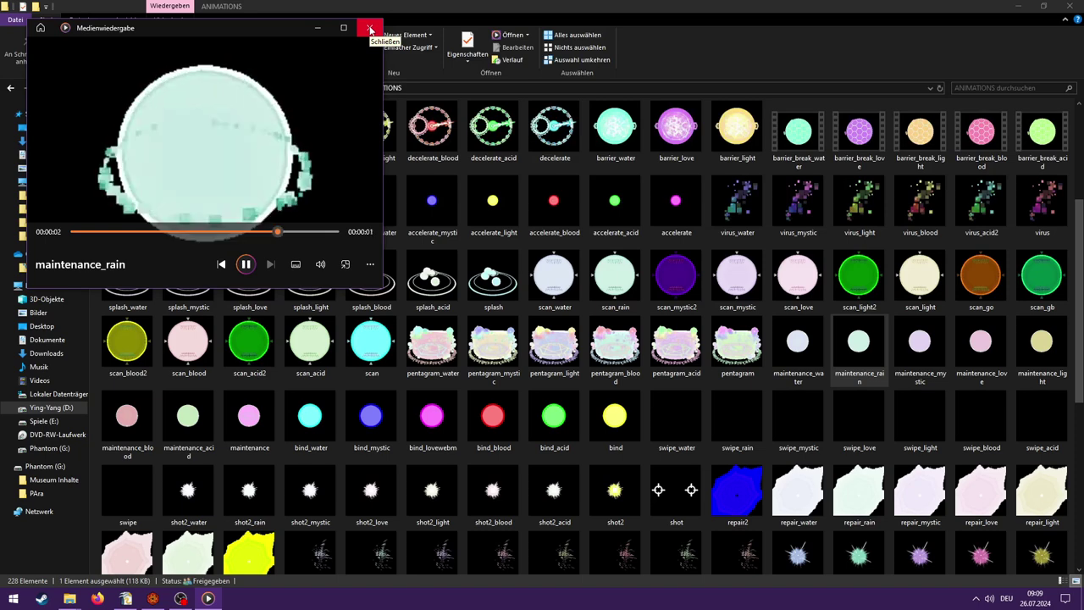
click(370, 30)
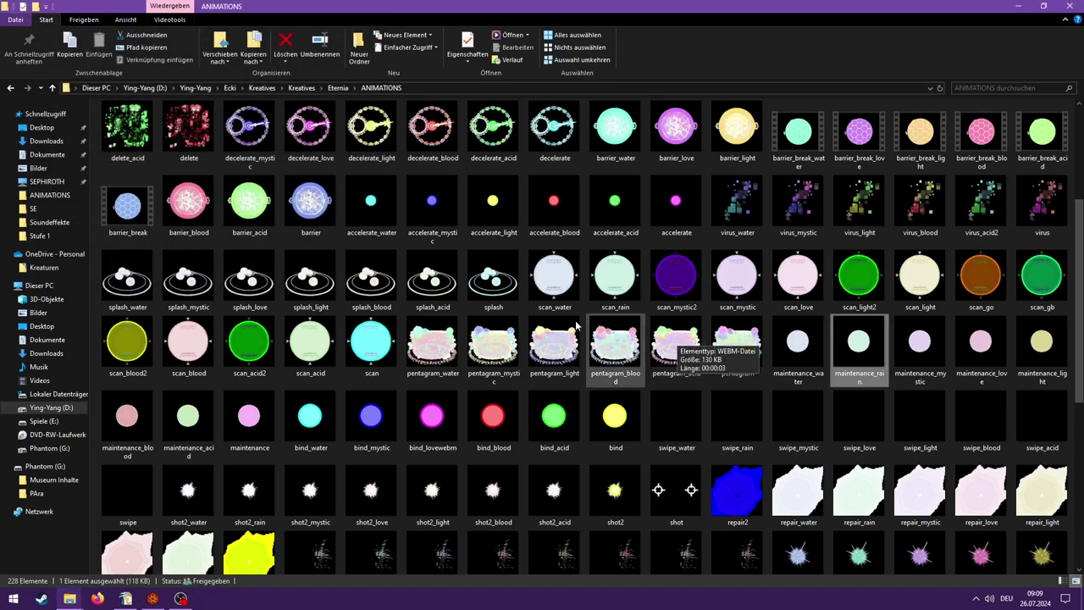
double_click(483, 426)
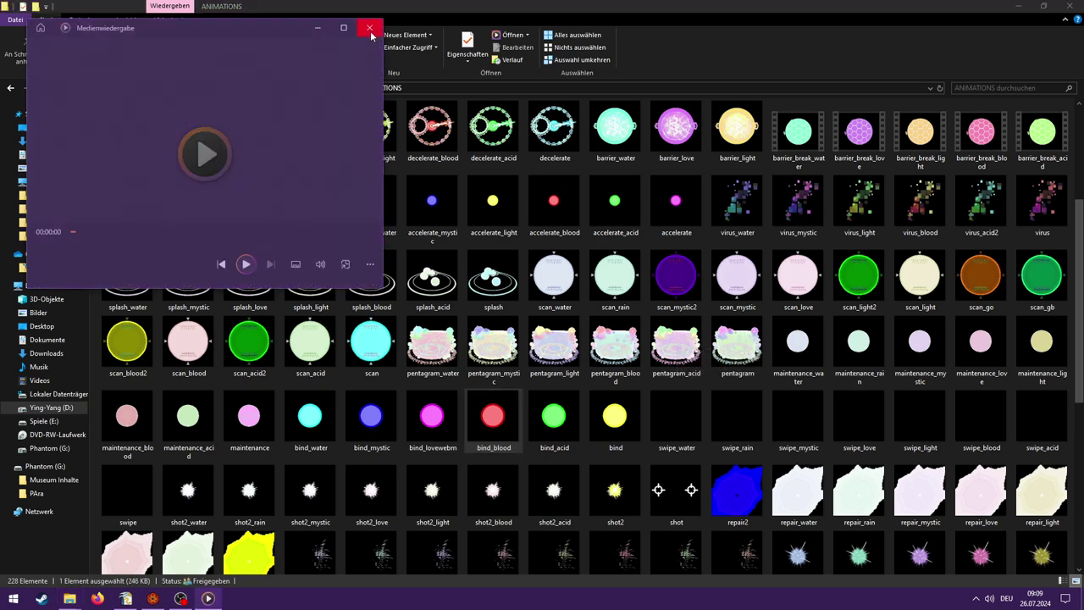
click(370, 28)
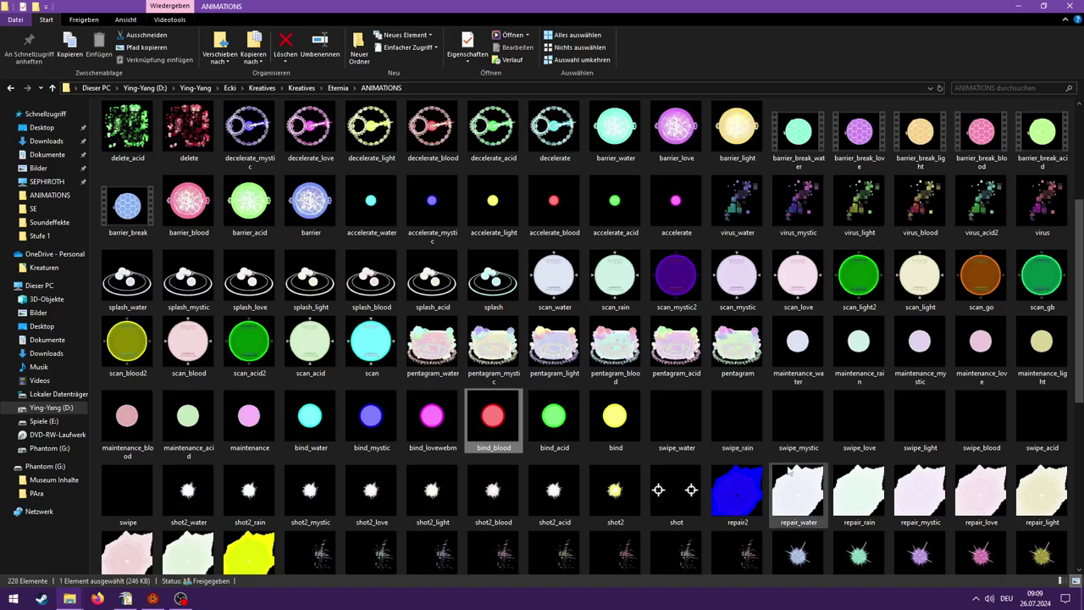
double_click(794, 405)
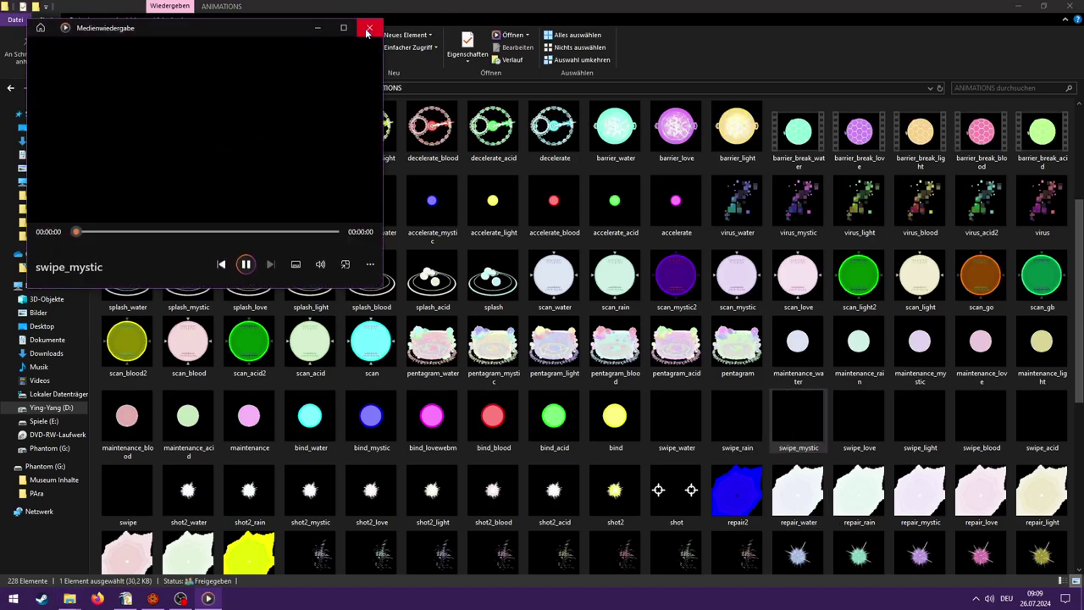
click(368, 30)
- Preview the shot2_acid and hit_rain animations further down the ANIMATIONS folder
scroll(568, 314, down, 5)
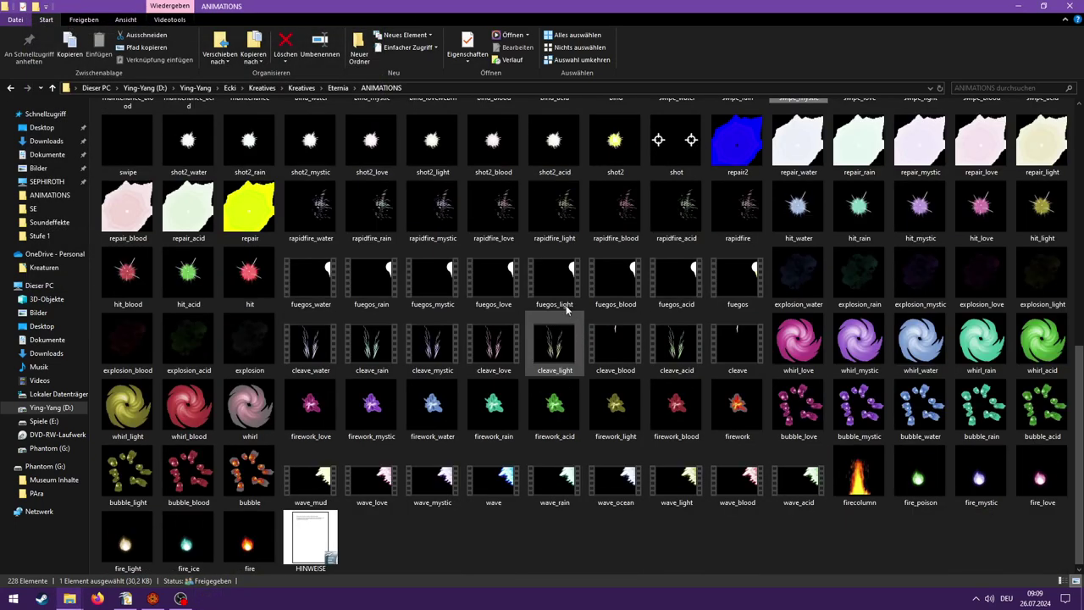
scroll(568, 307, up, 3)
double_click(555, 343)
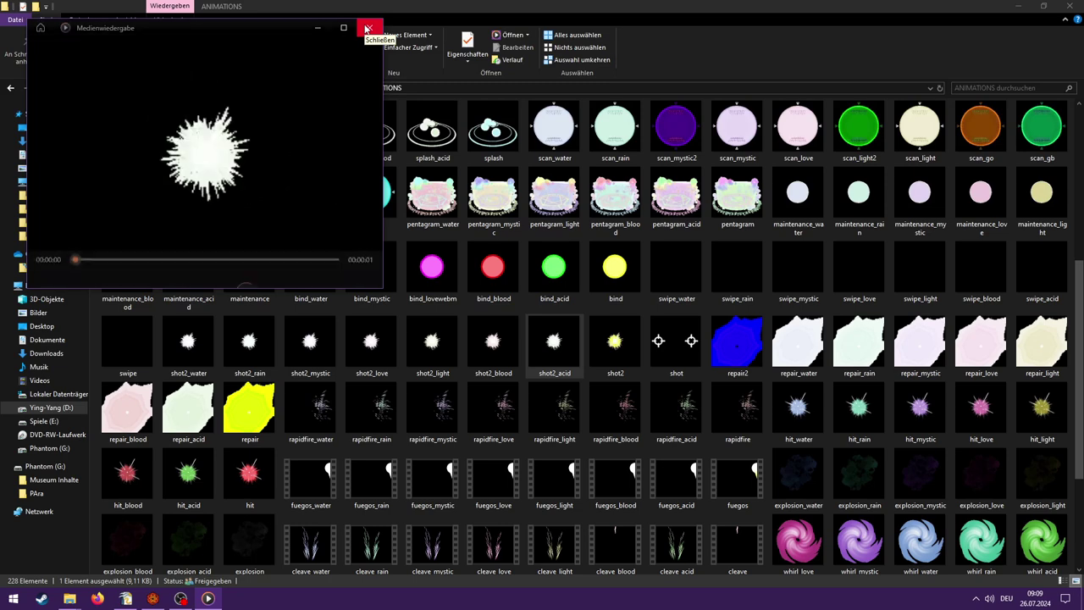
click(368, 30)
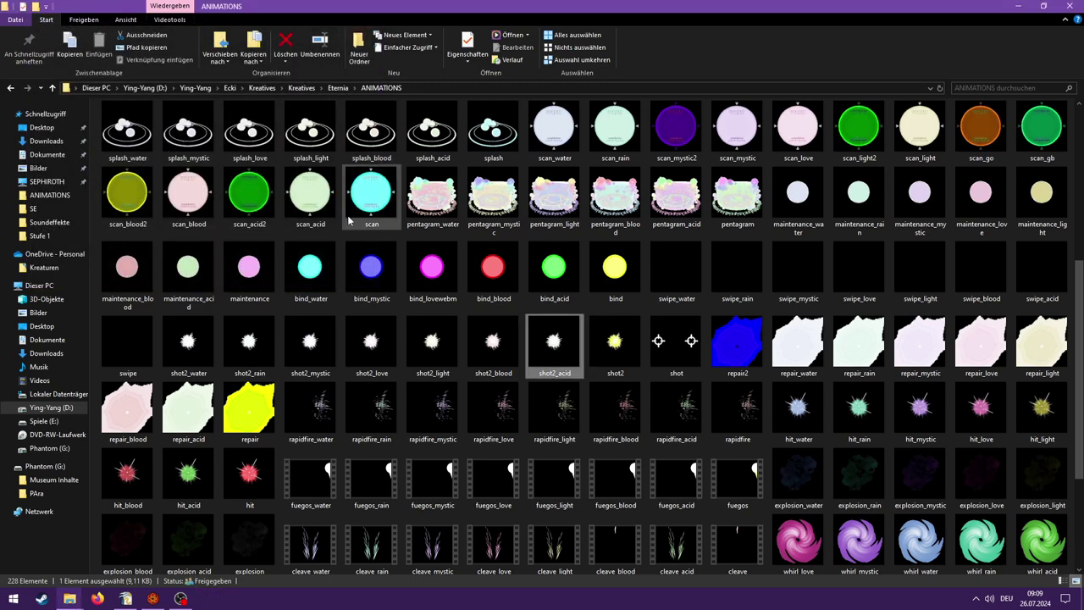
double_click(859, 406)
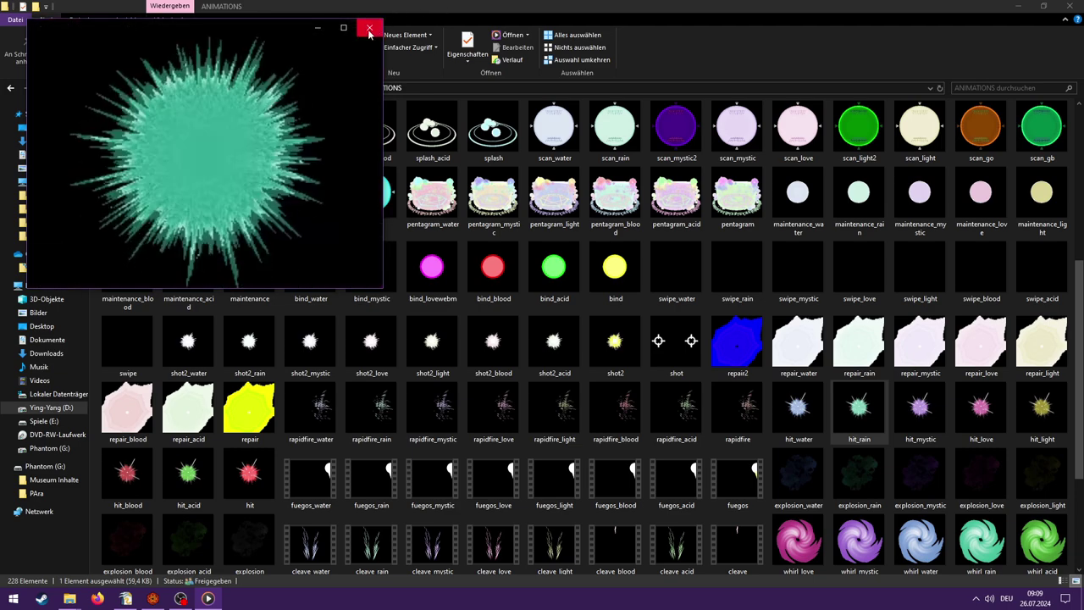
click(369, 33)
- Preview the whirl_mystic, firework_love and fire_love animations near the end of the ANIMATIONS folder
scroll(559, 271, down, 3)
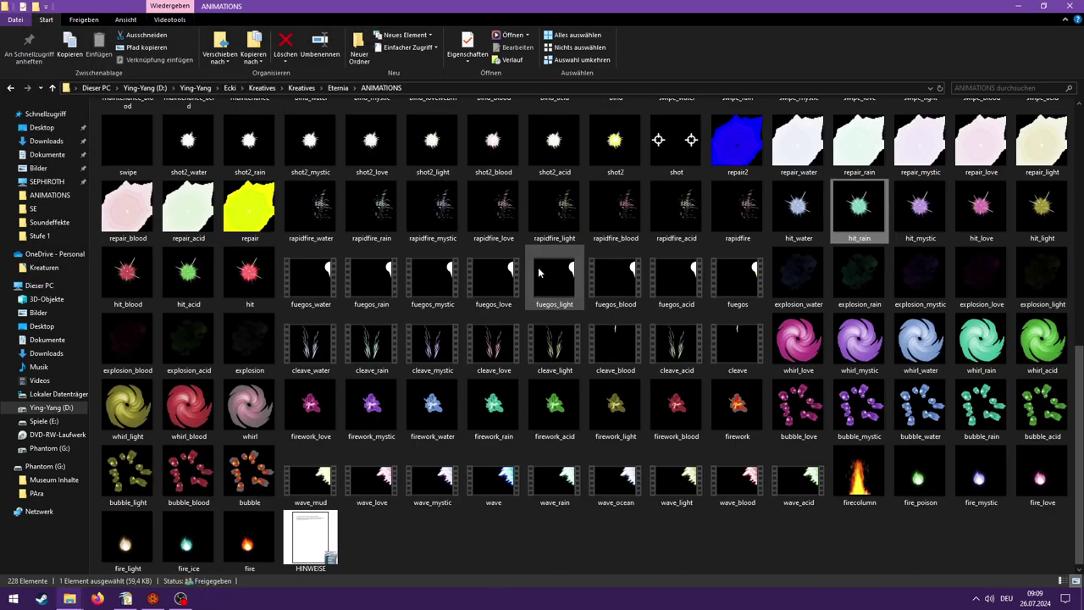
double_click(859, 339)
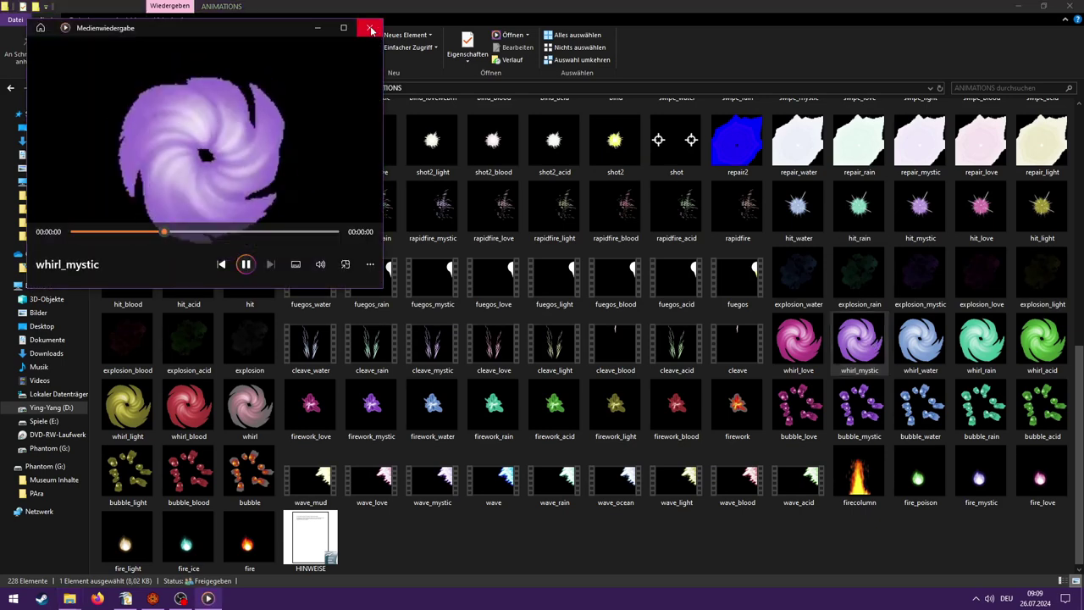
click(370, 31)
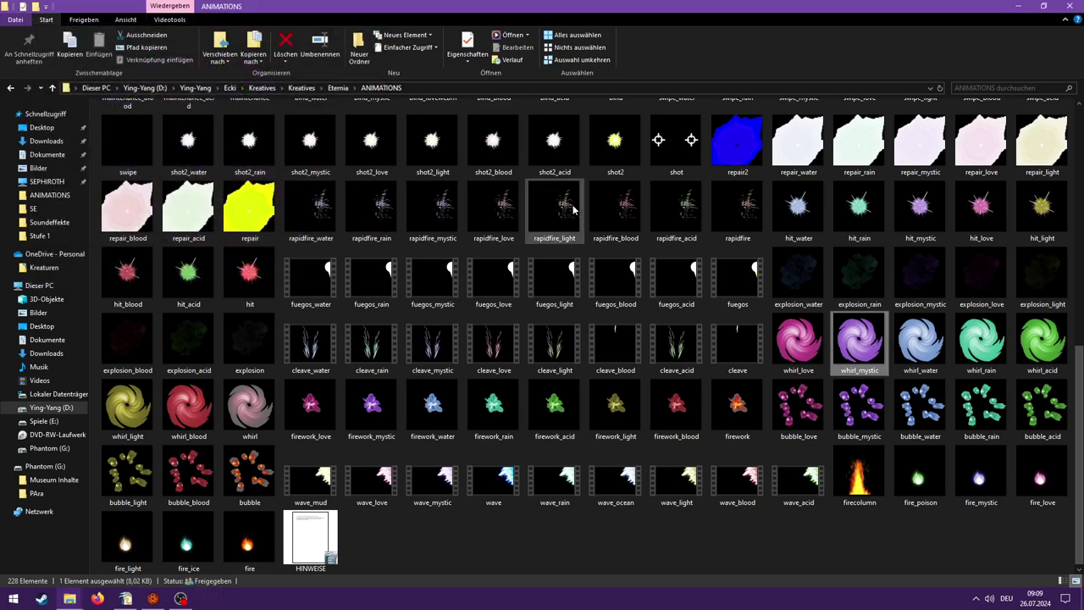
click(337, 409)
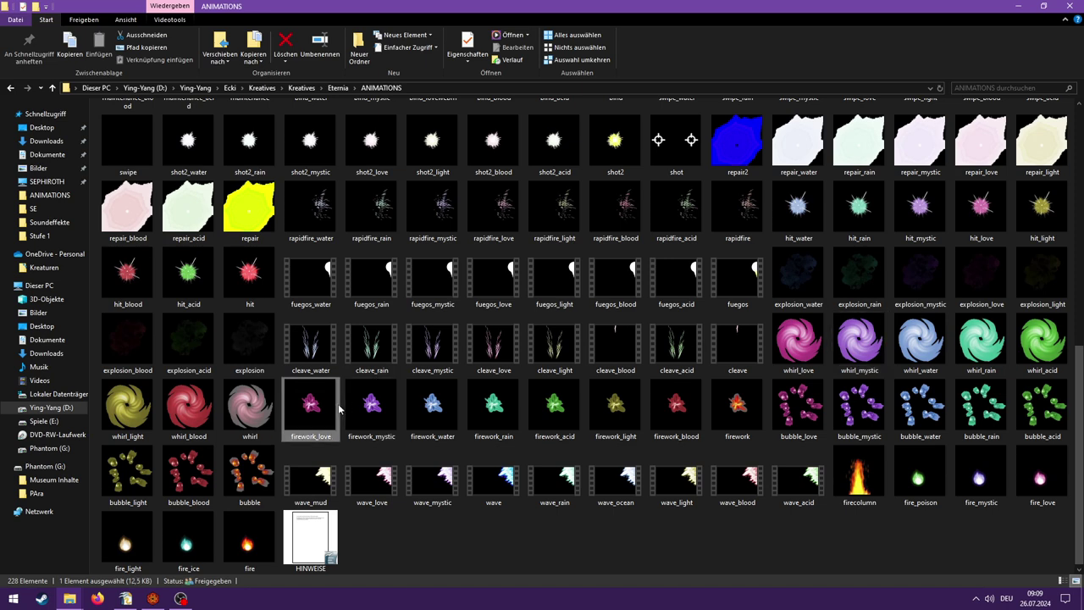
double_click(339, 409)
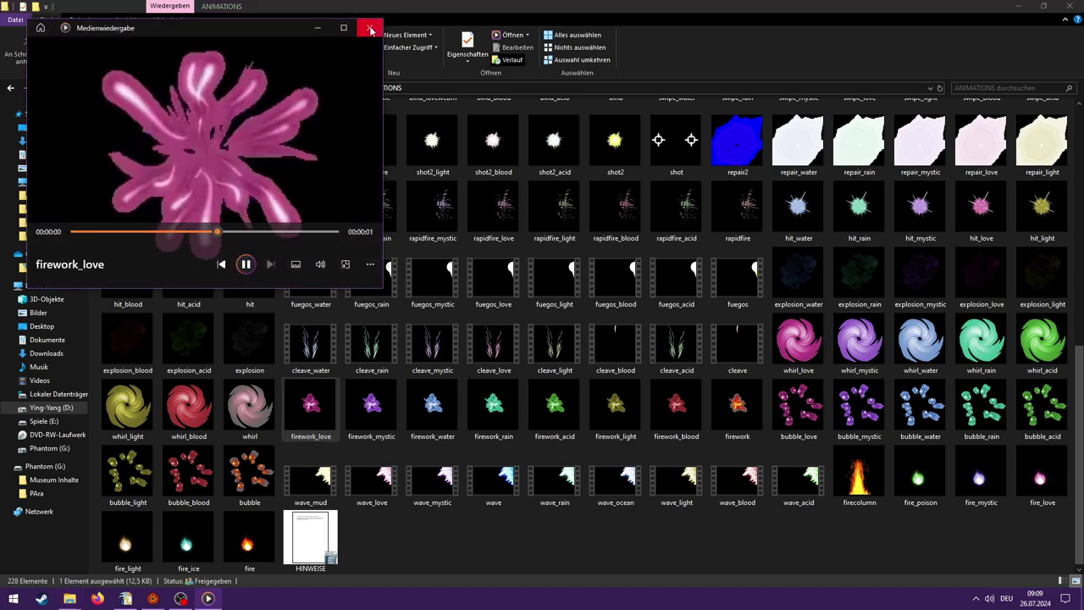
click(370, 30)
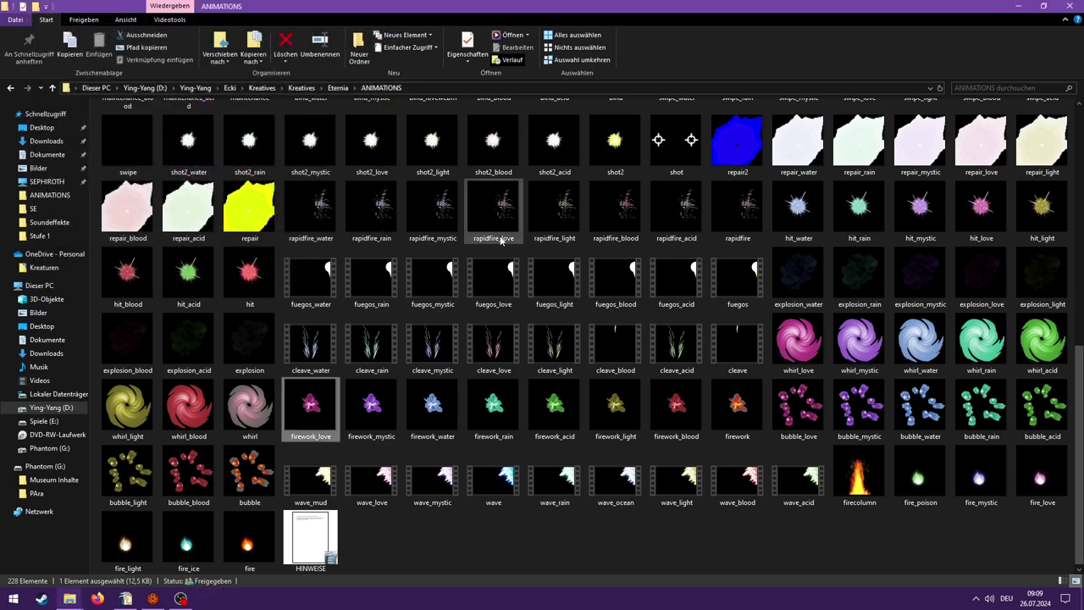
double_click(1051, 480)
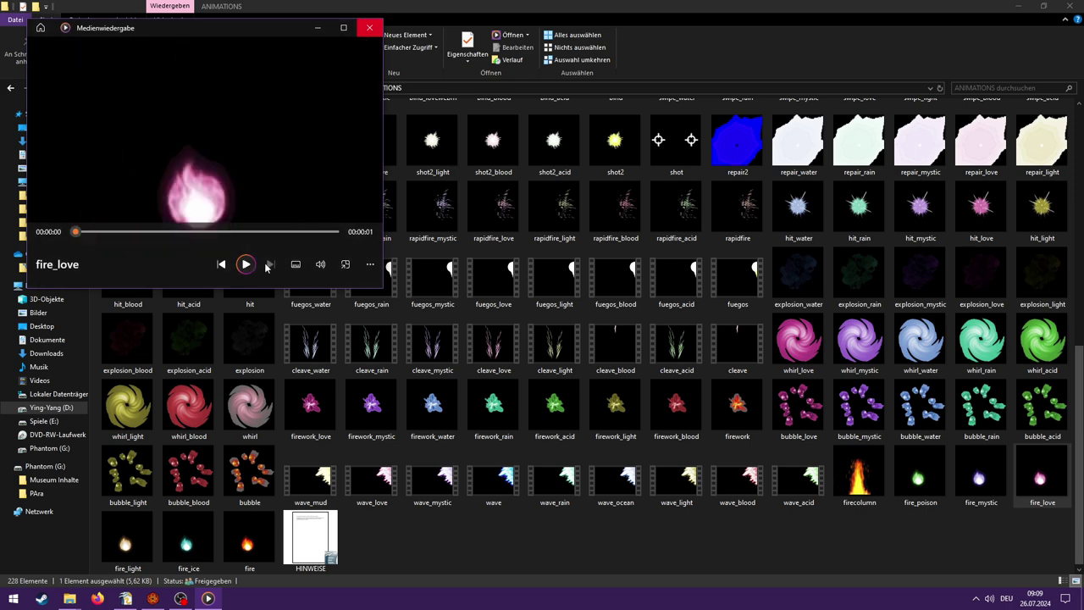
click(370, 29)
- Switch to Foundry Virtual Tabletop and set Schrei der Banshee's primary animation to Darkness in Black
click(152, 598)
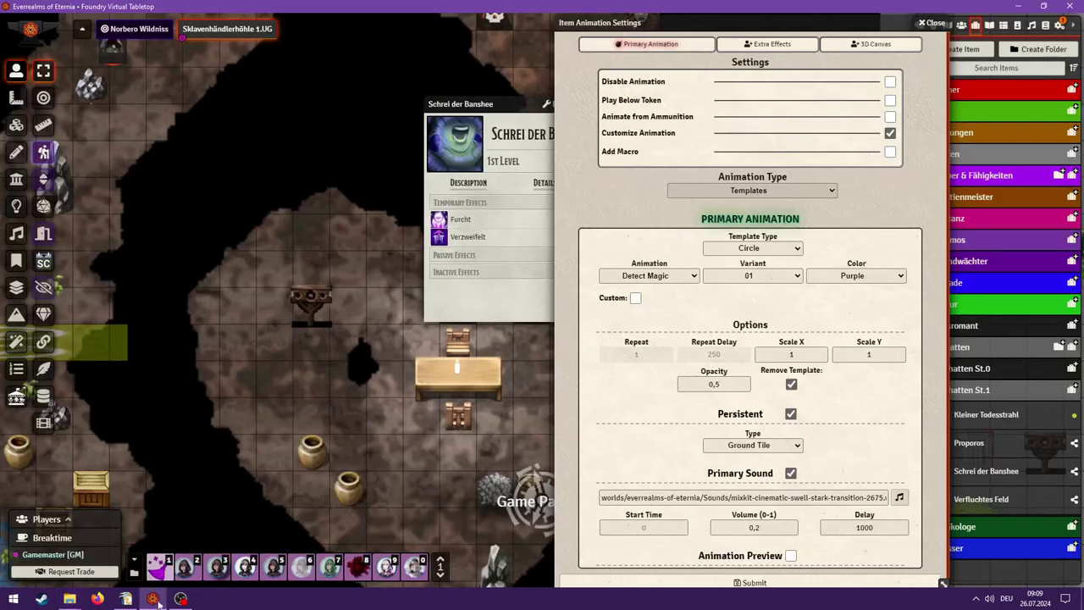
click(689, 280)
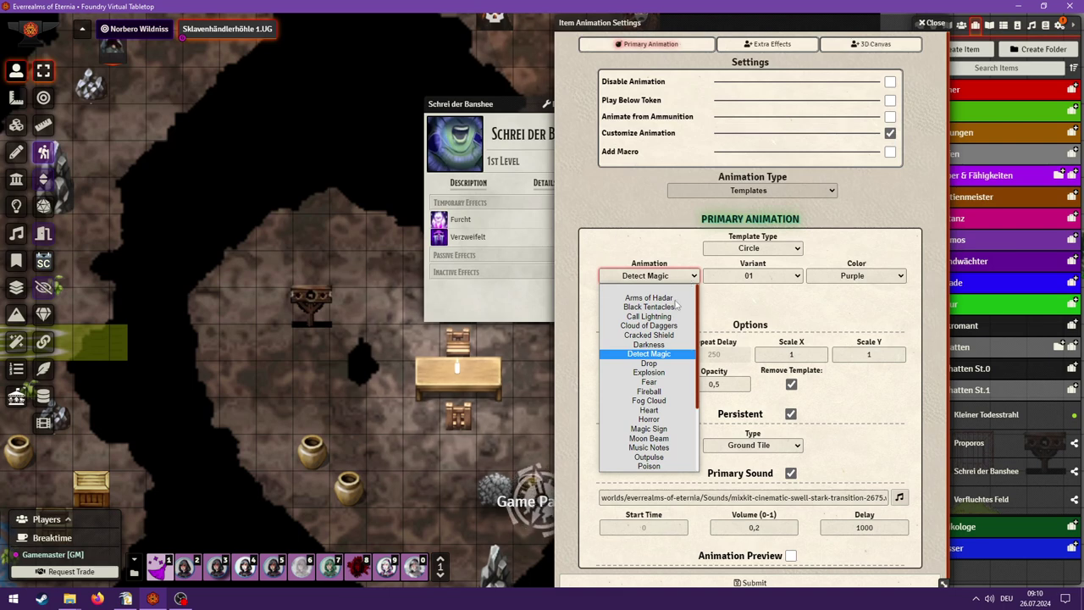
click(671, 345)
click(850, 279)
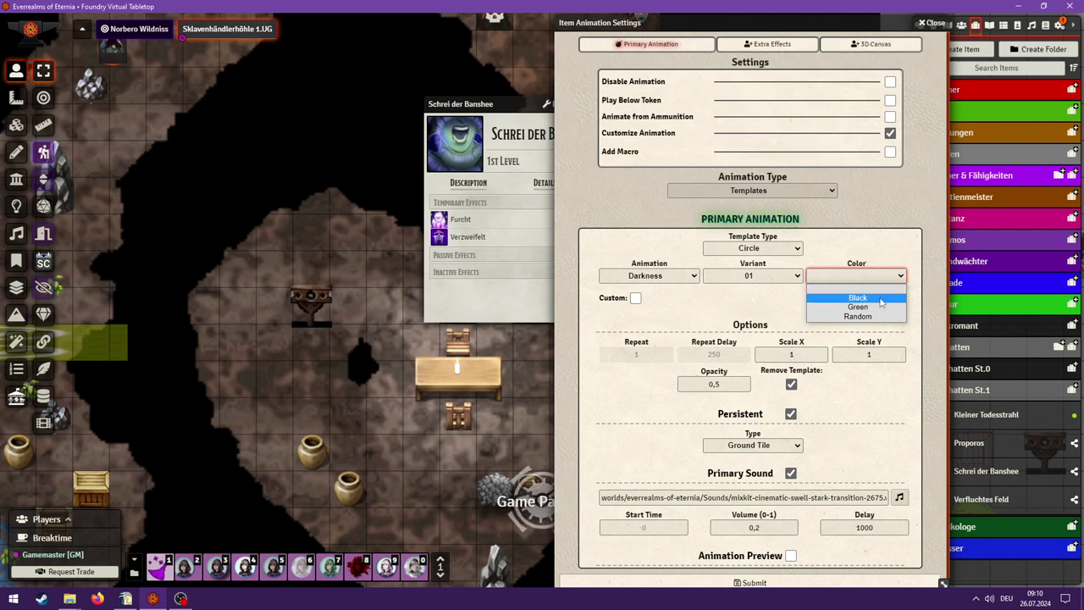
click(881, 302)
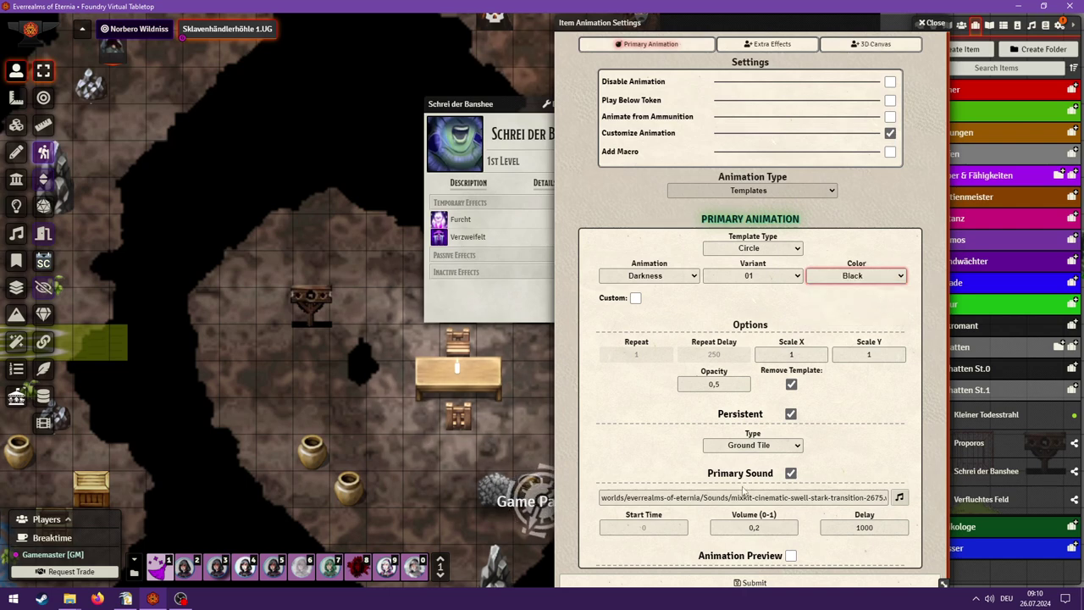
- Switch to the SE folder in File Explorer, look through its sounds and go up to the Soundeffekte folder
click(78, 603)
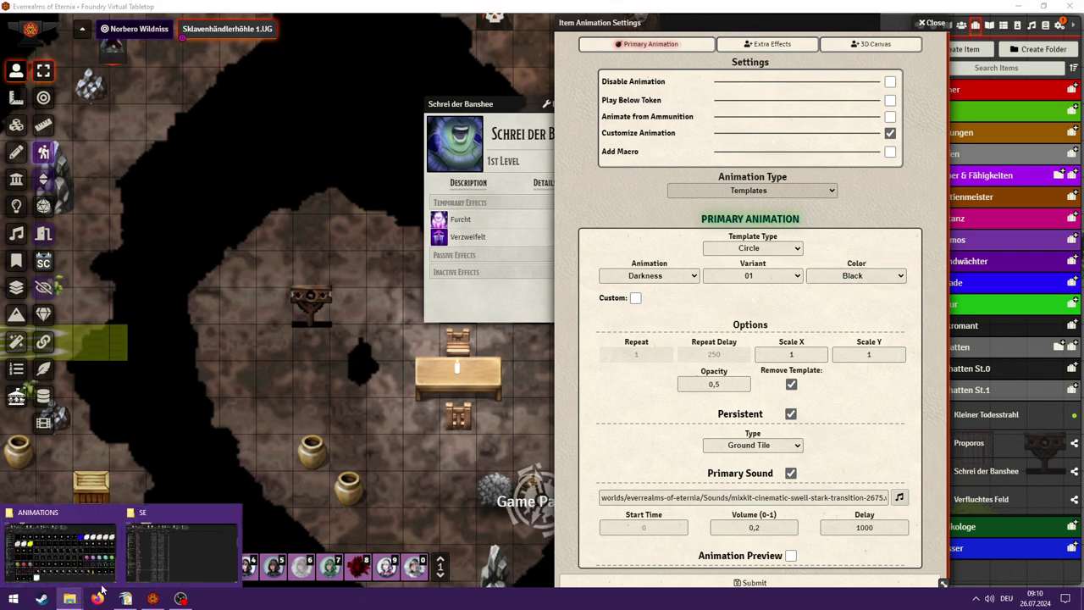
click(174, 548)
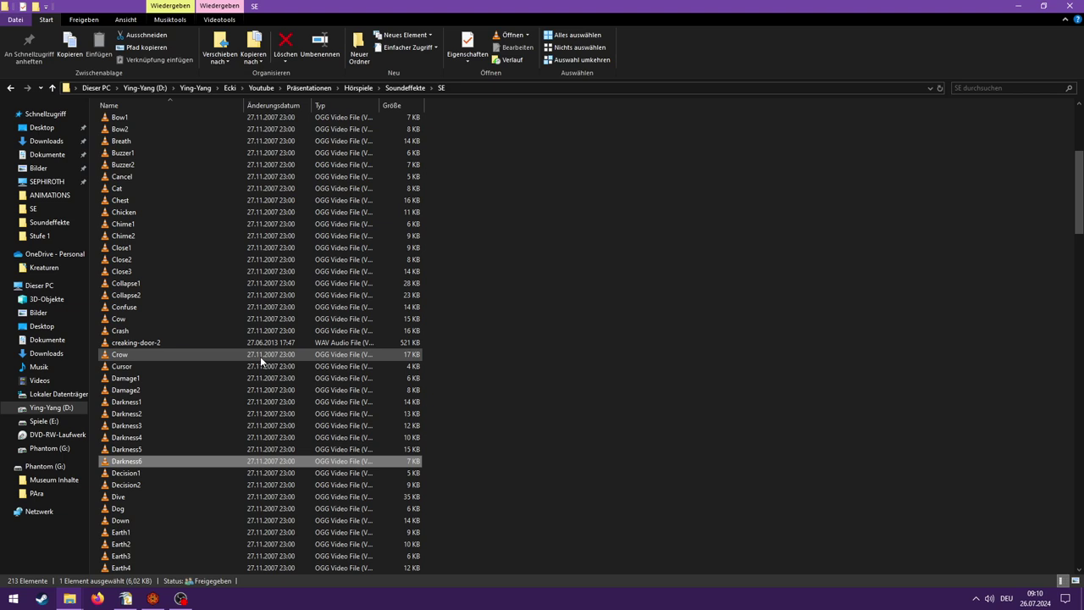
scroll(261, 356, down, 13)
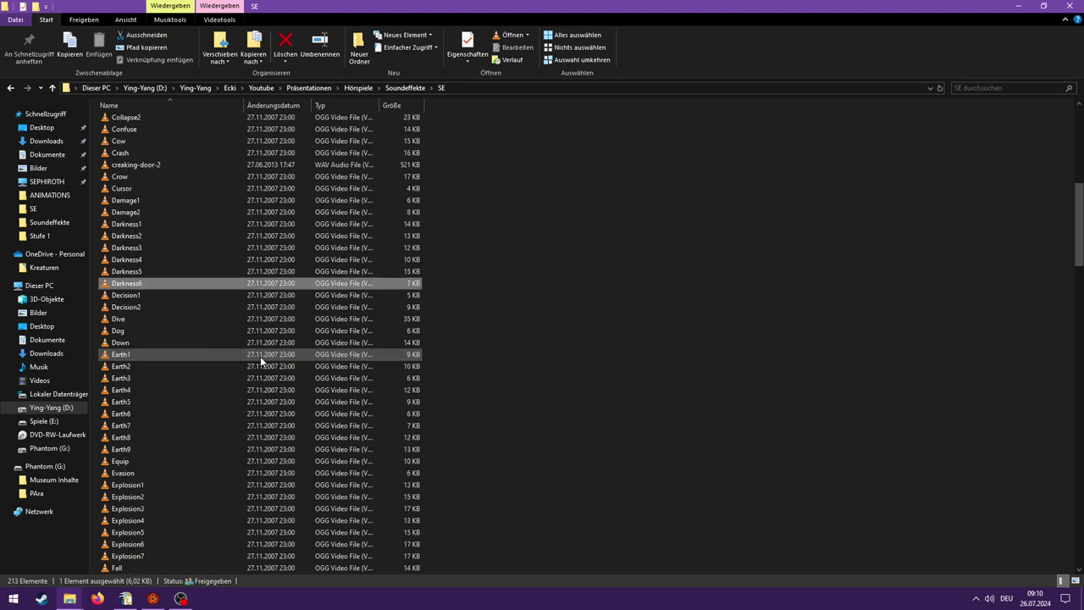
scroll(265, 359, down, 20)
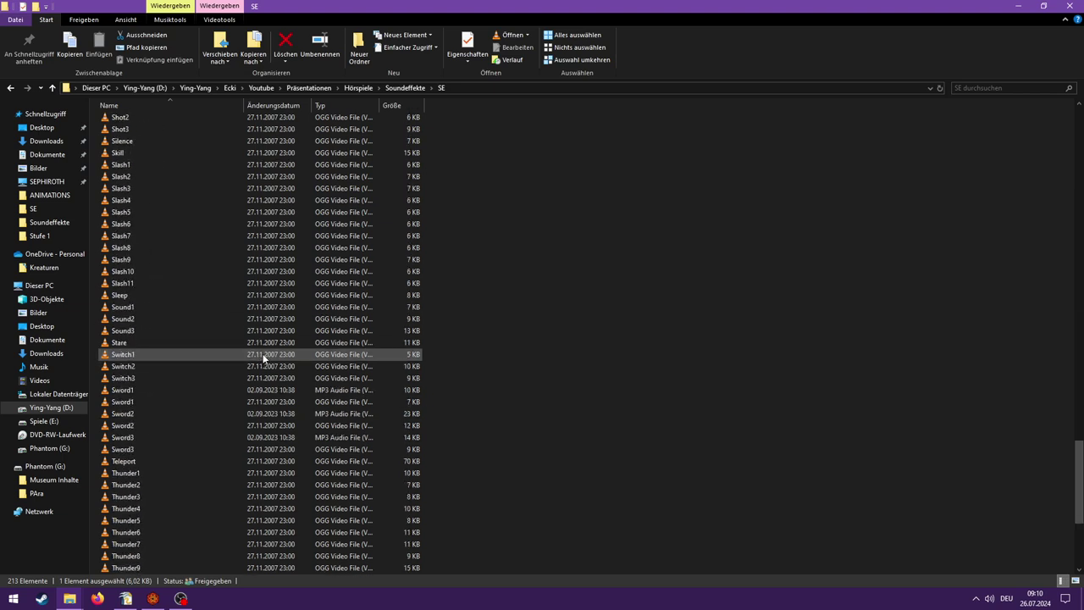
click(404, 89)
- Preview the wickedwitchlaugh and Weinen_Frau_5 sounds near the end of the Soundeffekte folder, closing the player
scroll(310, 275, down, 20)
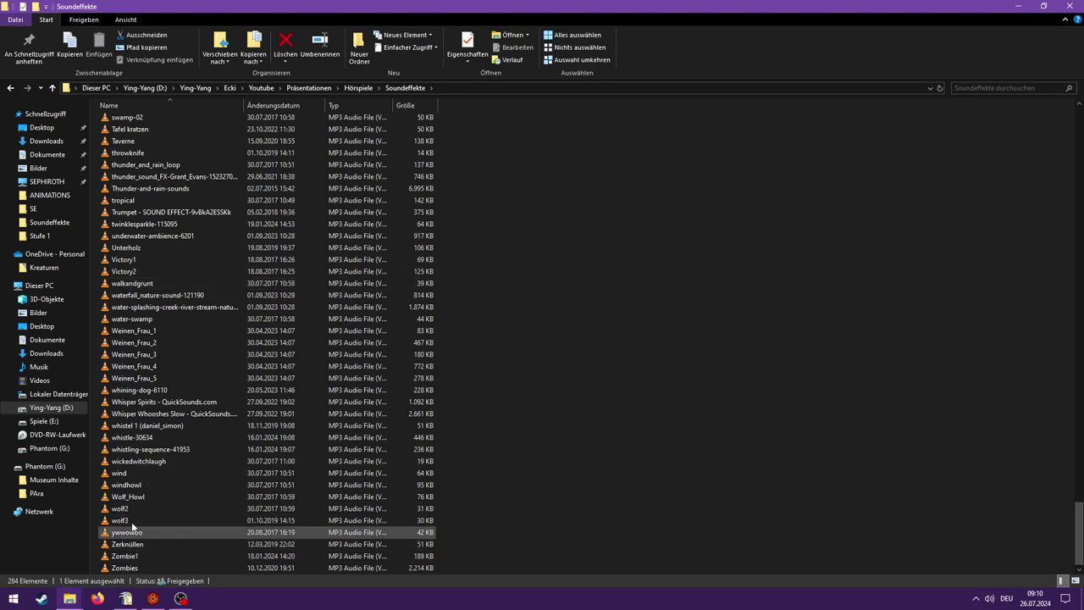
double_click(138, 462)
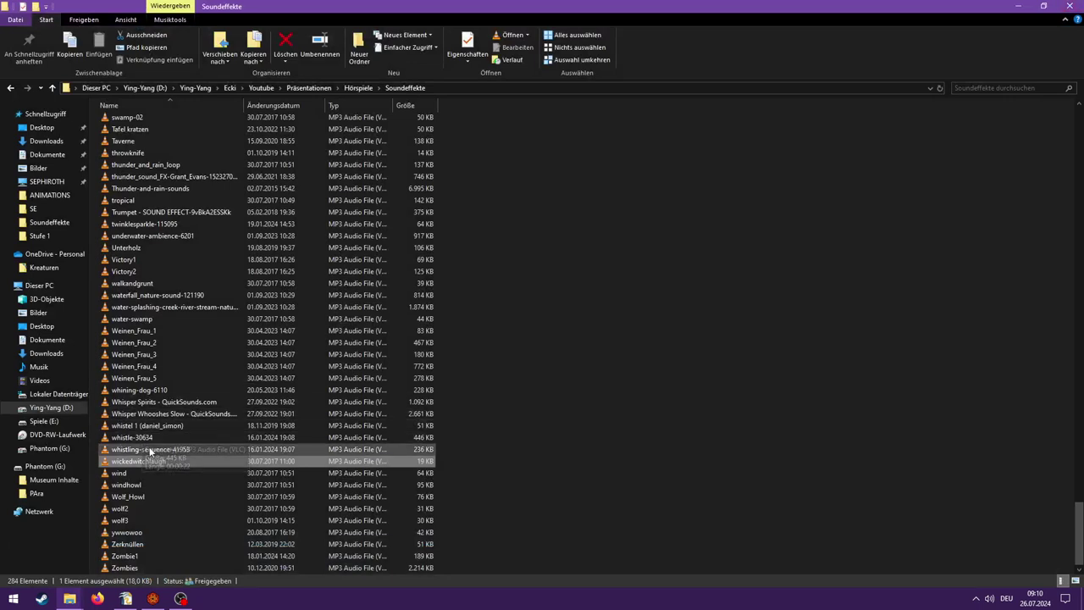
double_click(151, 383)
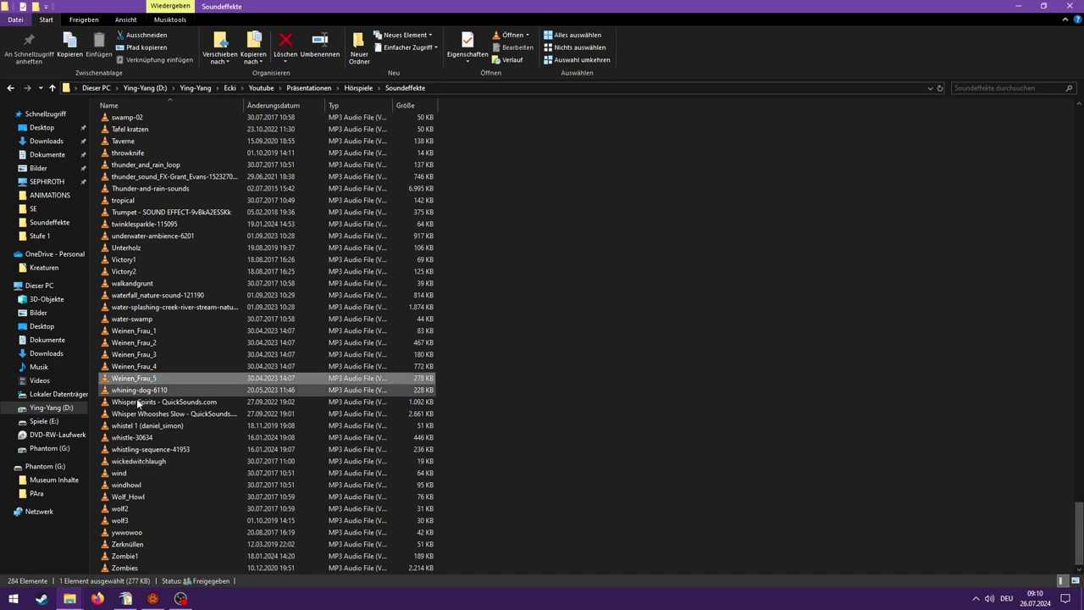
click(1072, 6)
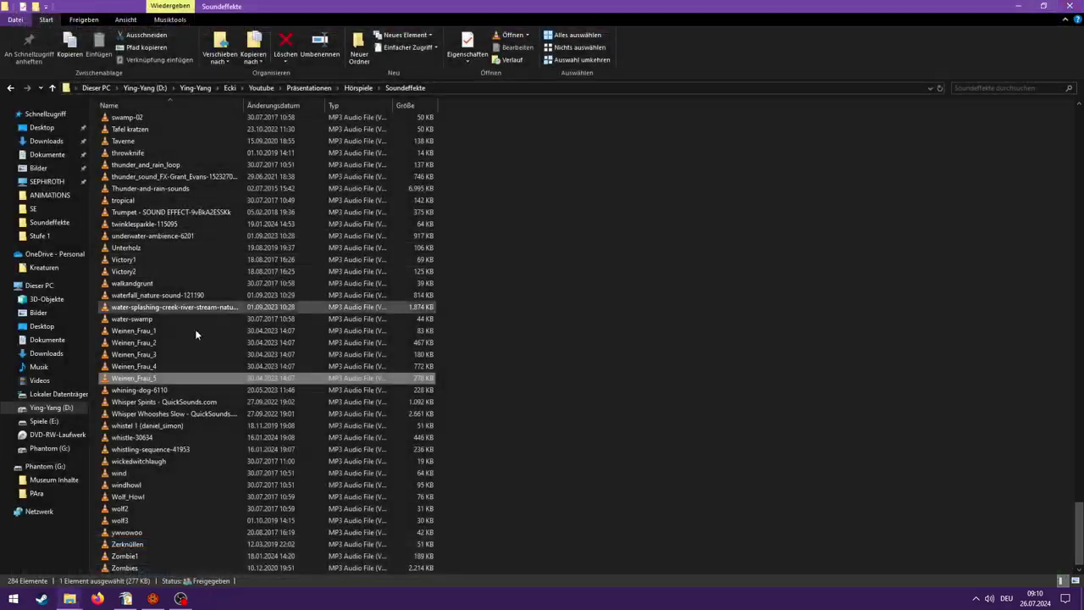
- Preview the Weinen_Frau_4, Weinen_Frau_3, Weinen_Frau_2 and Weinen_Frau_1 sounds, closing the player after each
double_click(159, 367)
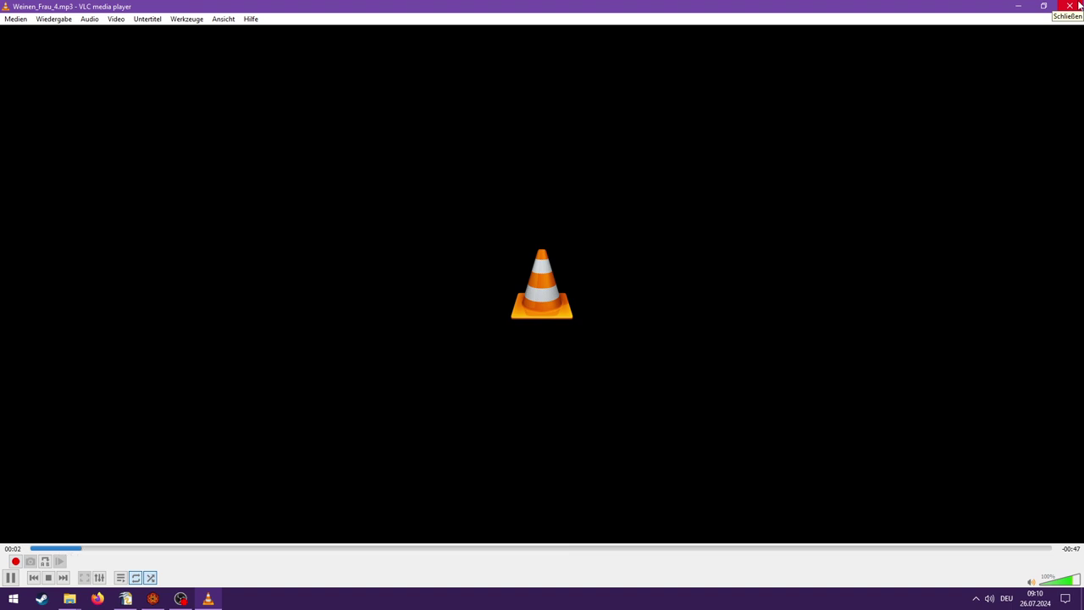
click(1072, 6)
double_click(196, 353)
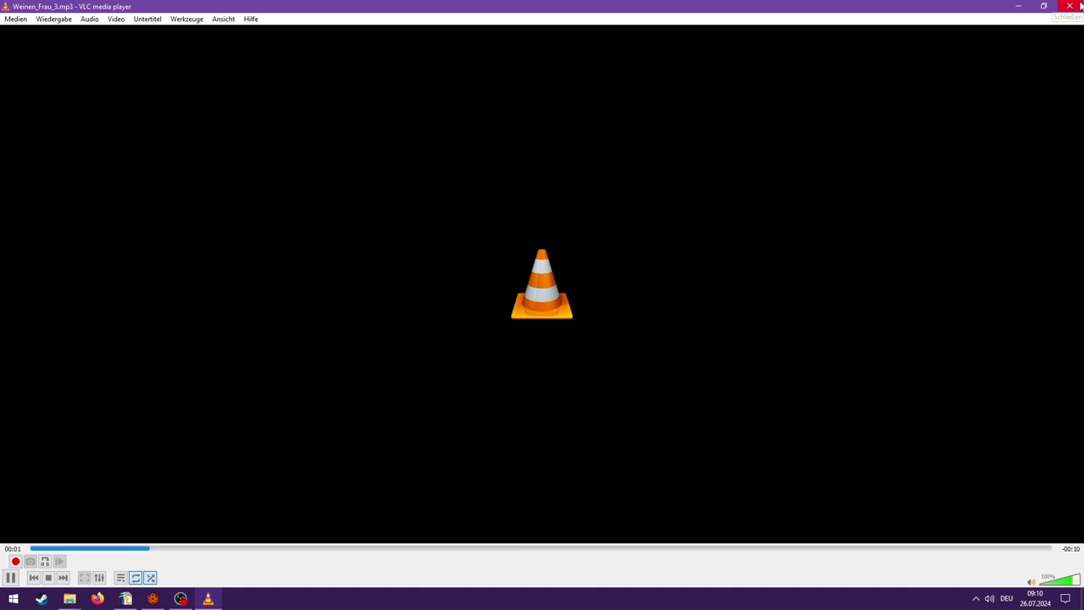
click(1080, 6)
double_click(127, 342)
click(1080, 5)
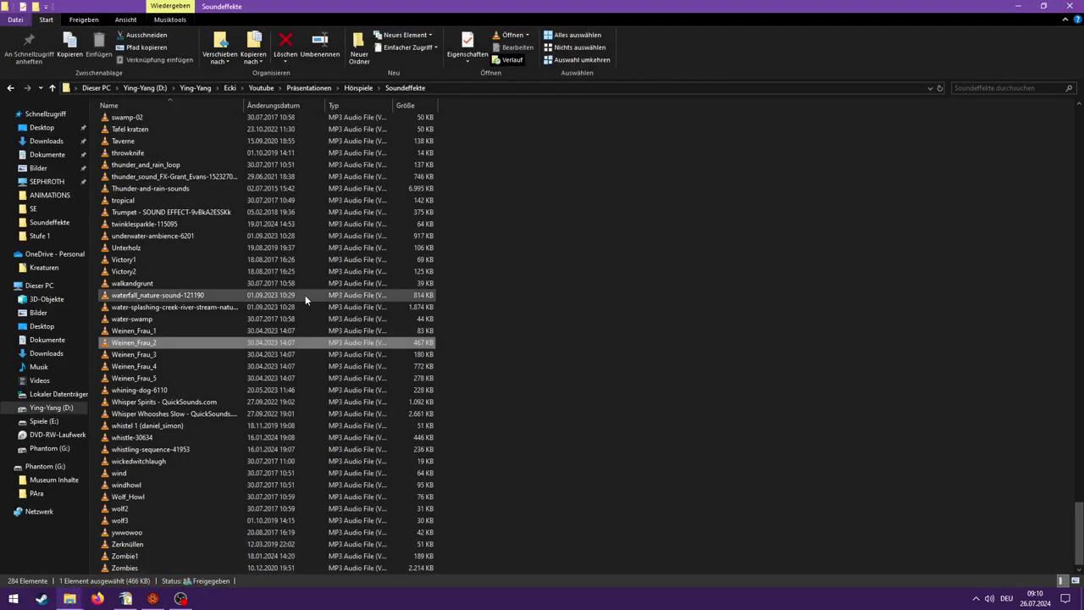
click(158, 331)
double_click(157, 332)
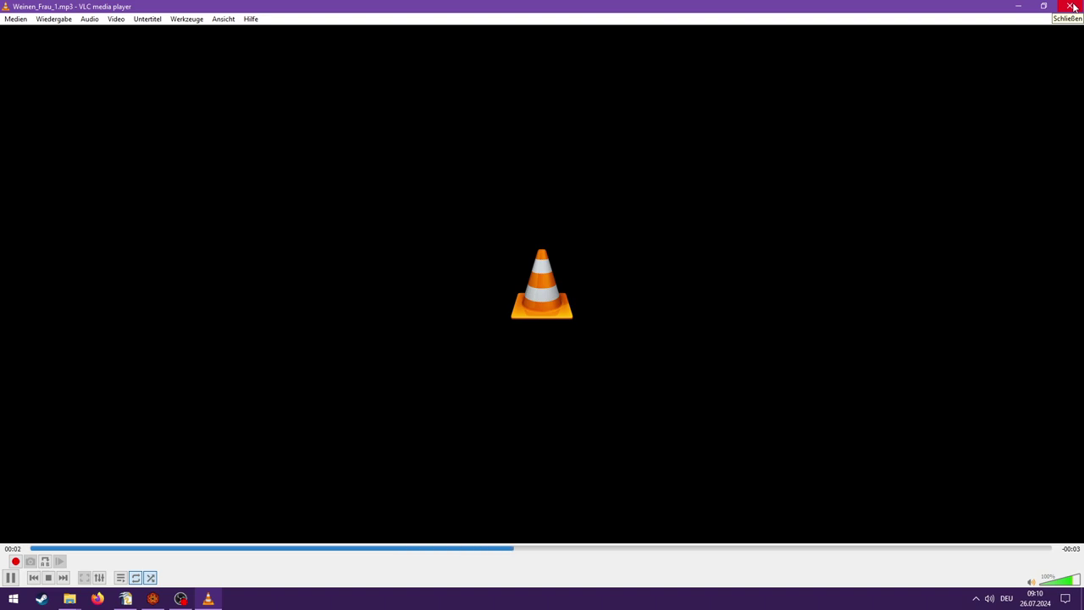
click(1073, 7)
- Preview the SCREAM3, Scream+2 and Scream+1 sounds further up the Soundeffekte folder, playing Scream+1 twice
scroll(235, 390, up, 2)
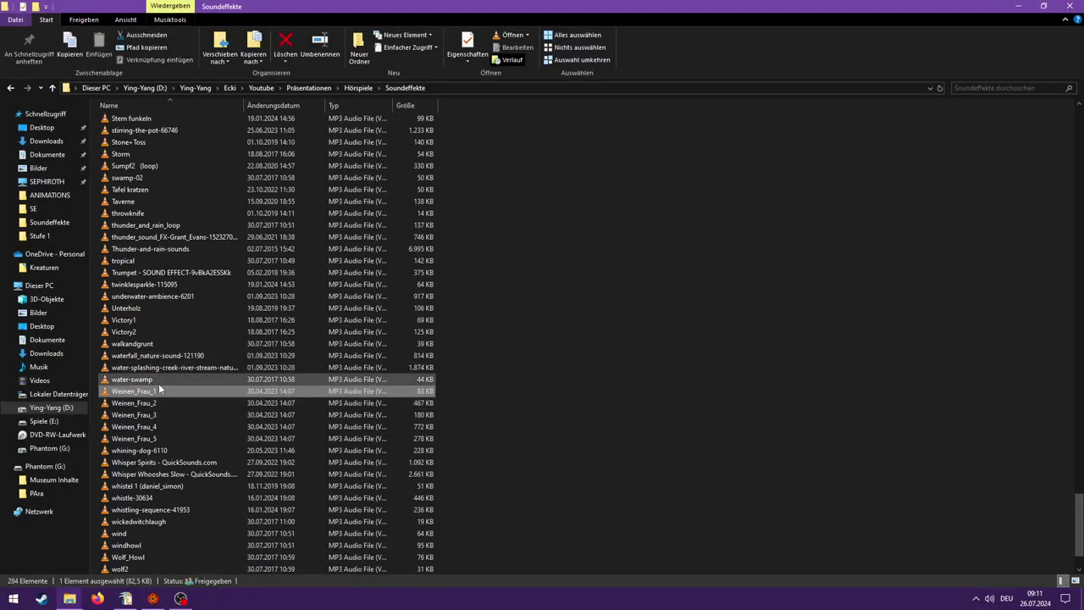
scroll(159, 383, up, 2)
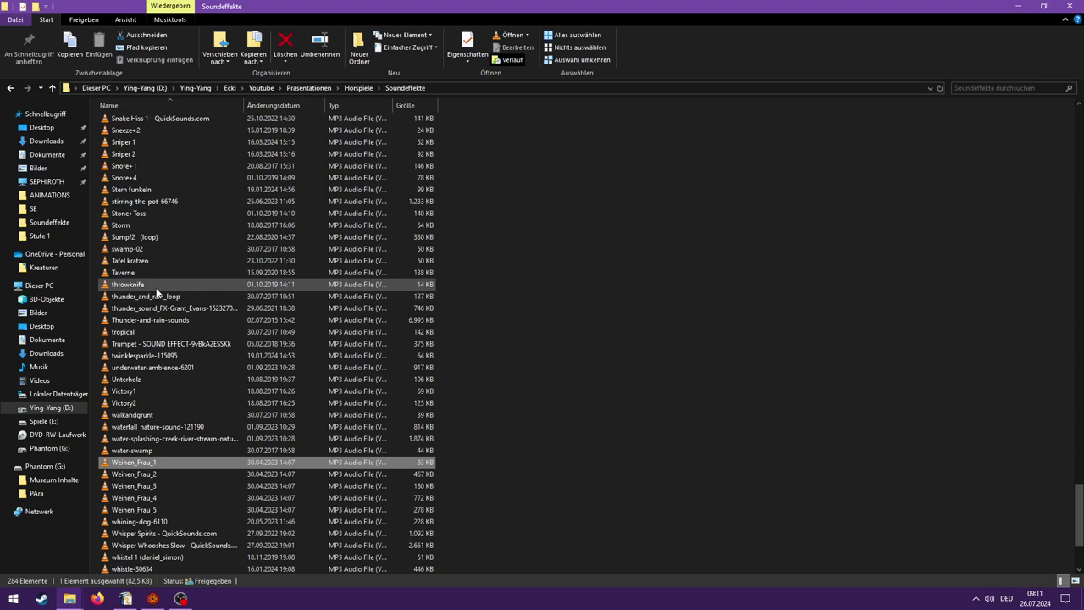
click(131, 260)
scroll(154, 450, up, 5)
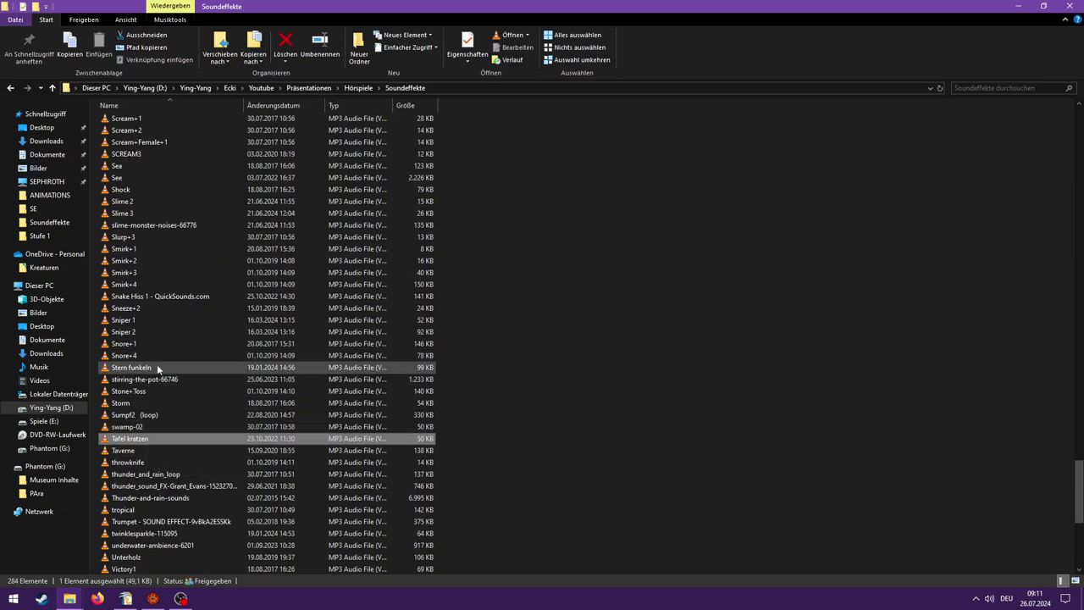
scroll(144, 355, up, 2)
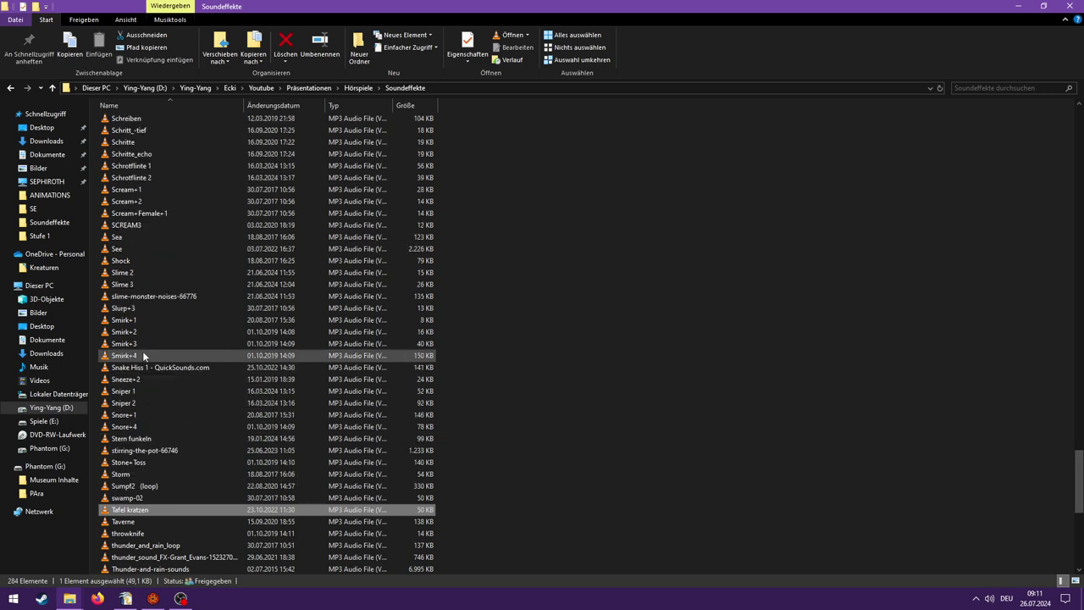
scroll(146, 383, up, 3)
scroll(156, 401, up, 2)
double_click(154, 392)
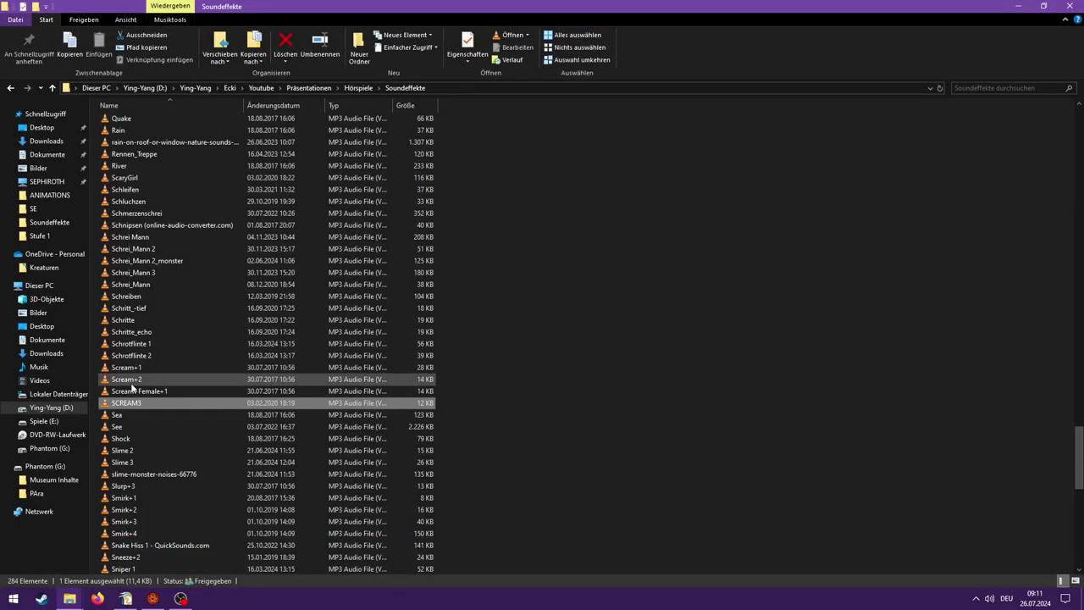
double_click(131, 382)
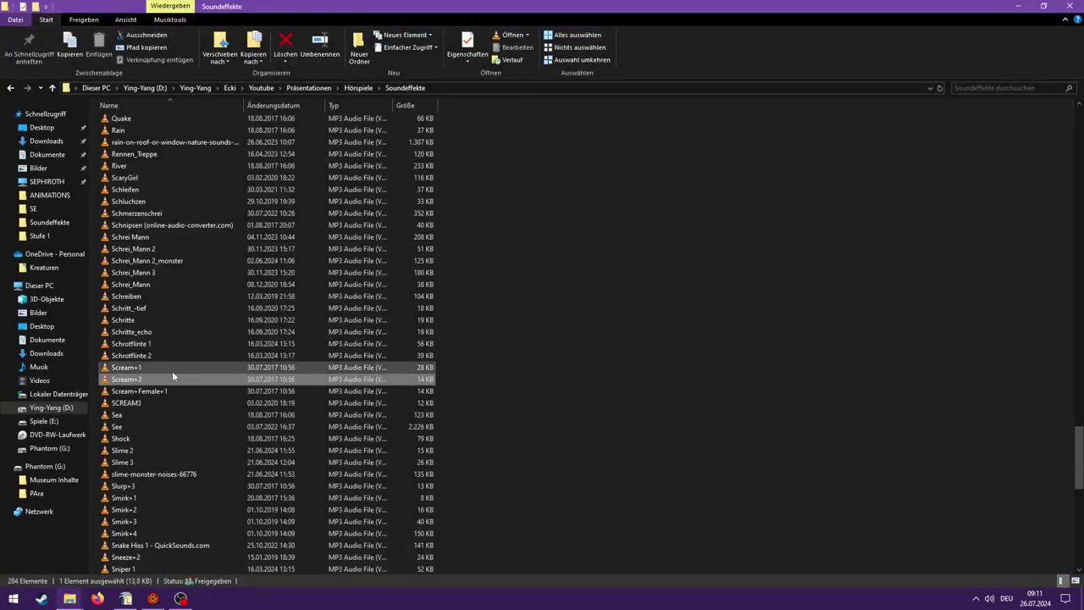
double_click(153, 368)
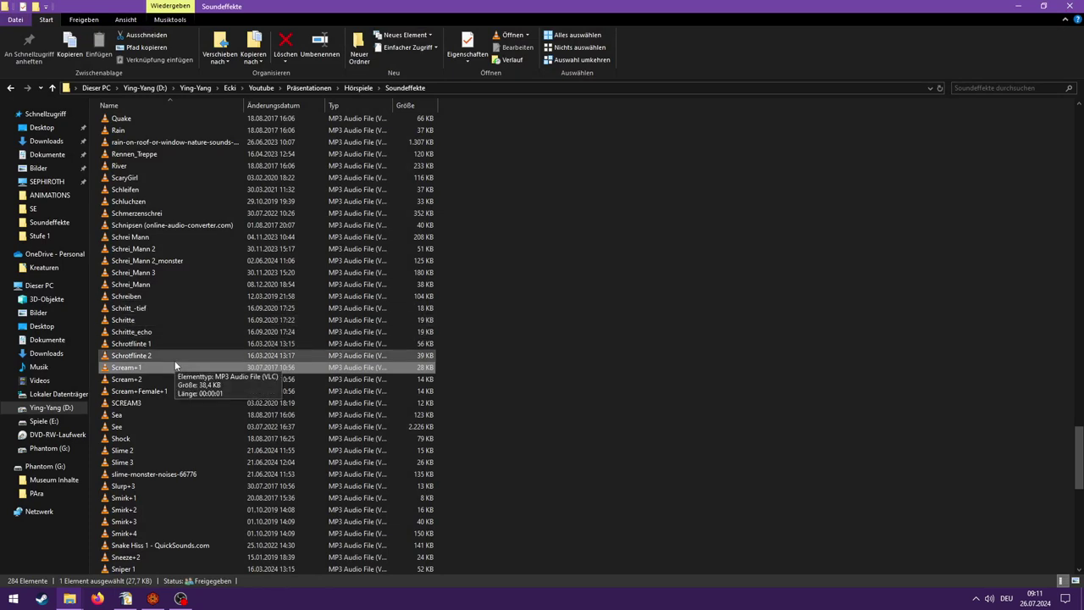
double_click(128, 368)
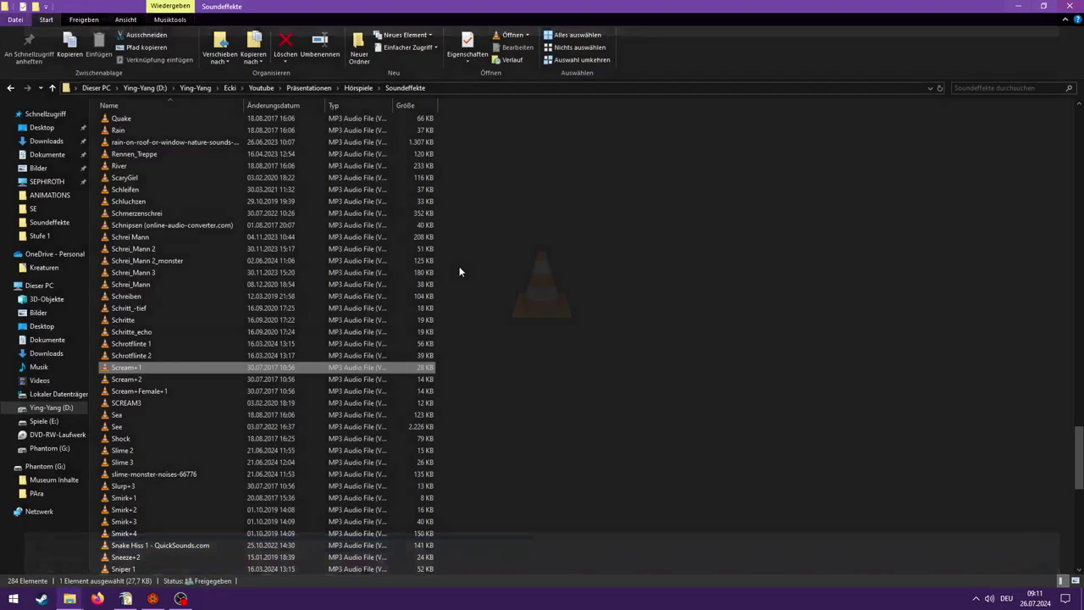
- Preview the Schmerzenschrei and ScaryGirl sounds, closing the player after each
scroll(252, 400, up, 2)
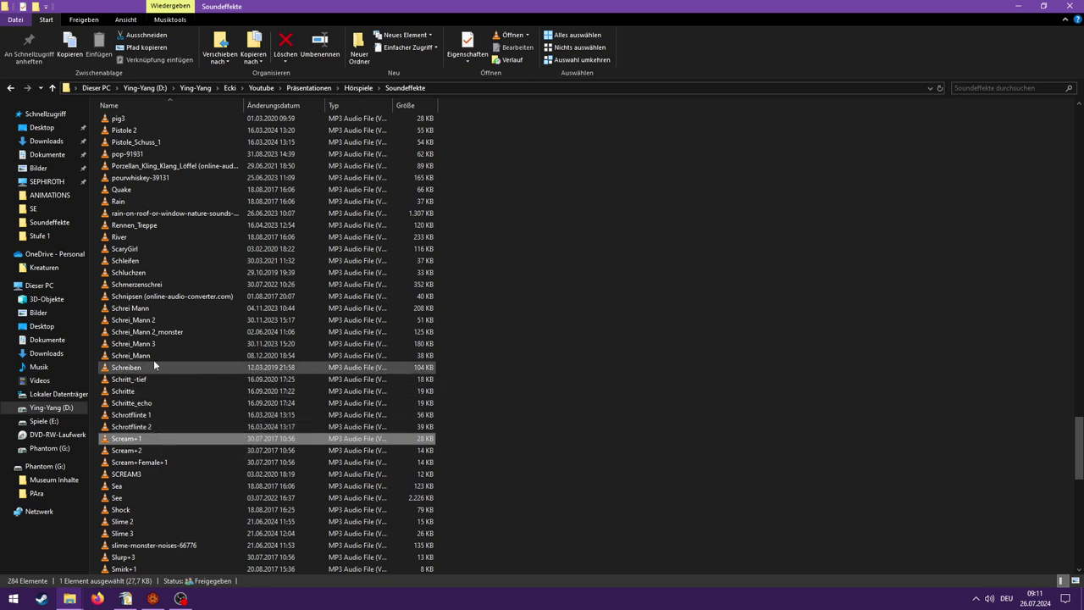
scroll(154, 356, up, 1)
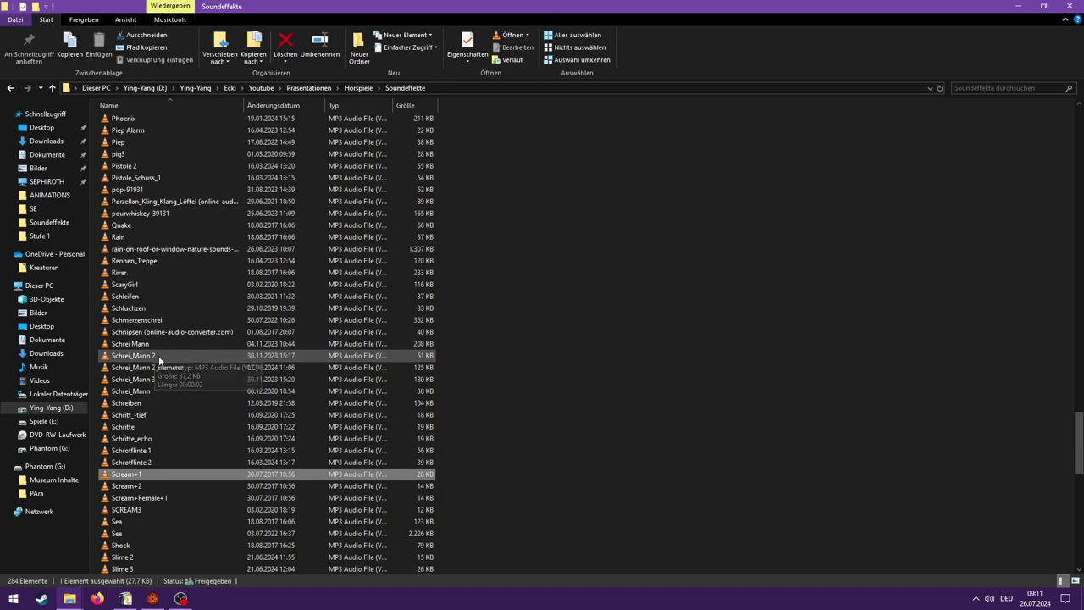
scroll(161, 361, up, 2)
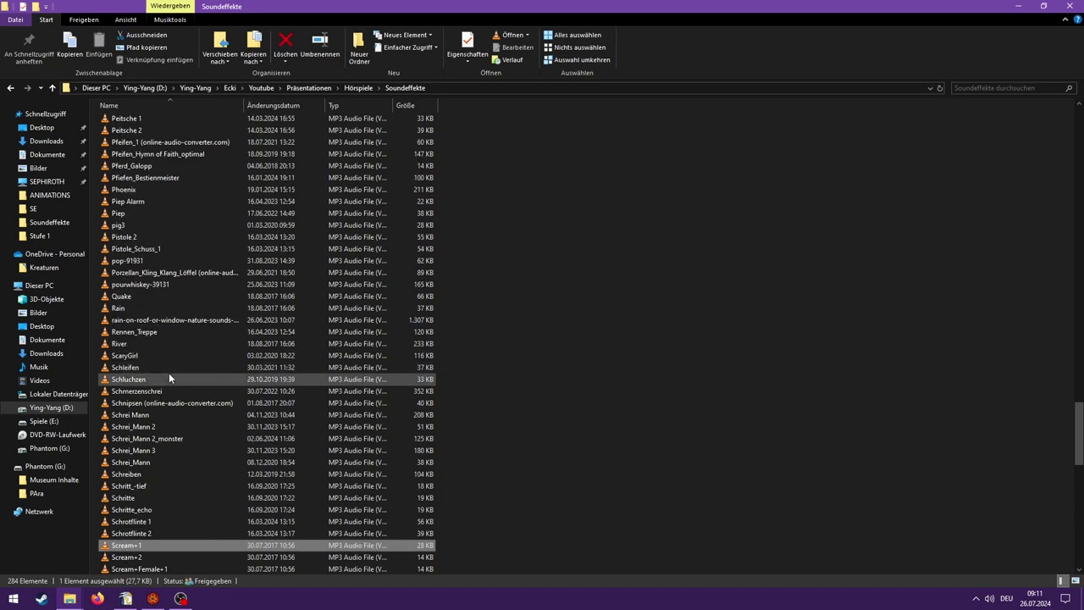
double_click(170, 390)
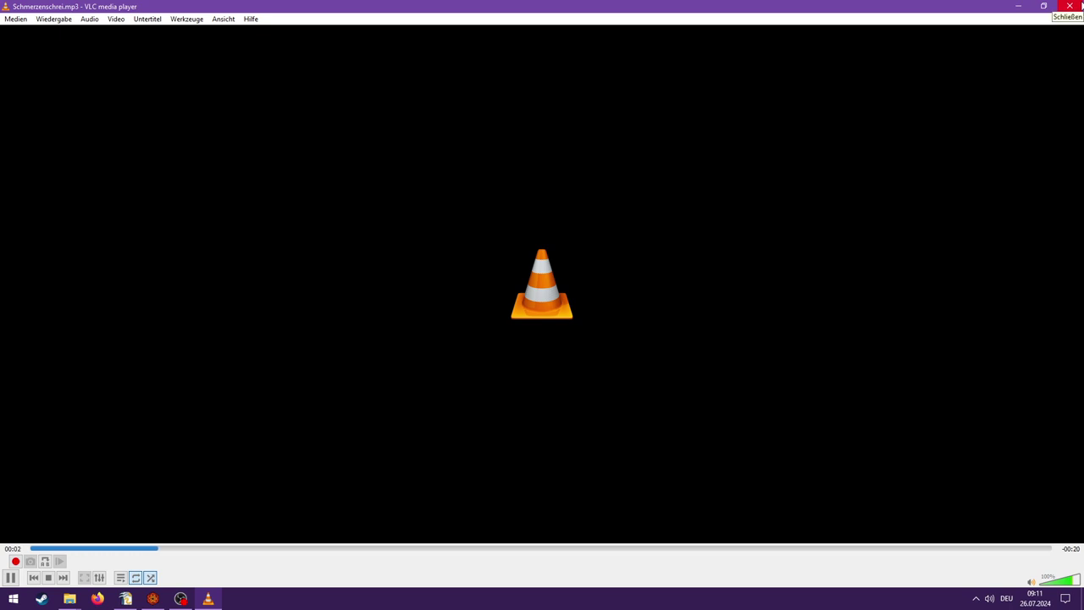
click(1082, 6)
scroll(322, 369, up, 2)
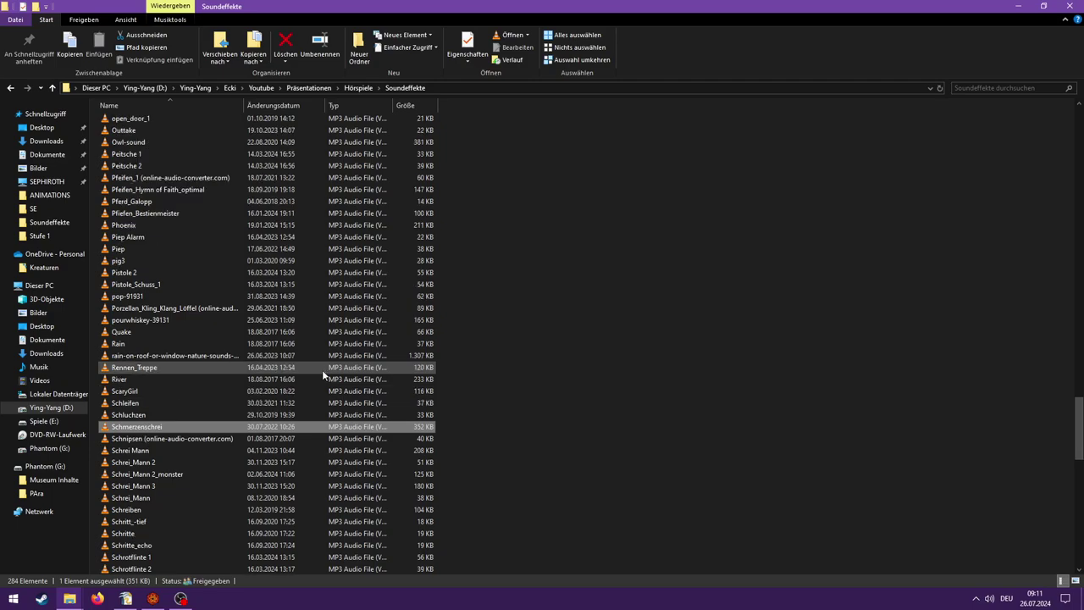
double_click(187, 426)
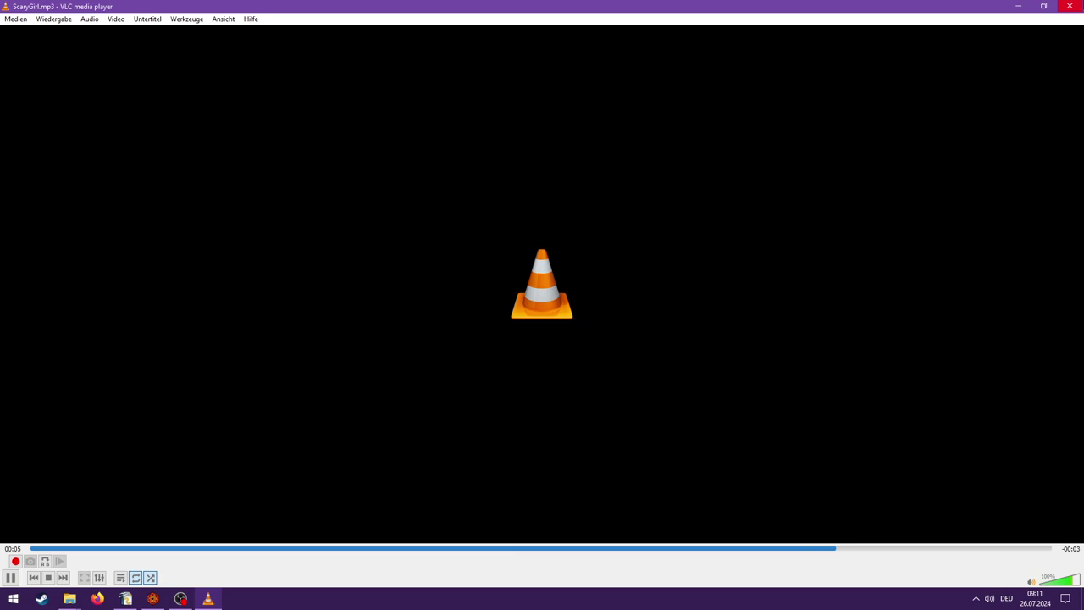
click(1070, 6)
- Look through the Soundeffekte files above ScaryGirl, past the mixkit sounds, for one that fits the banshee scream
scroll(269, 430, up, 2)
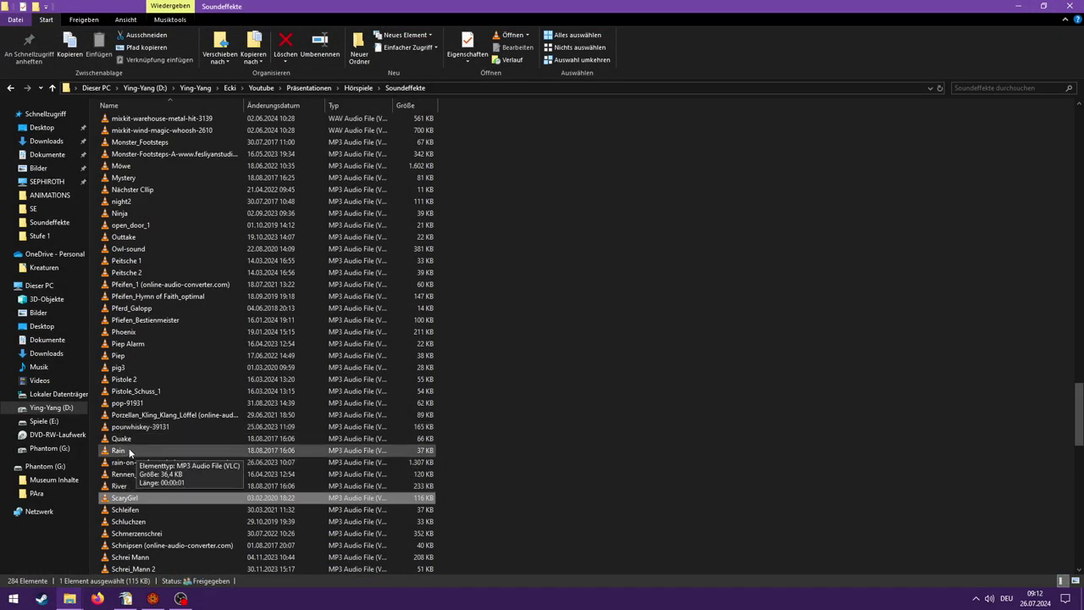
scroll(178, 441, up, 2)
scroll(187, 452, up, 2)
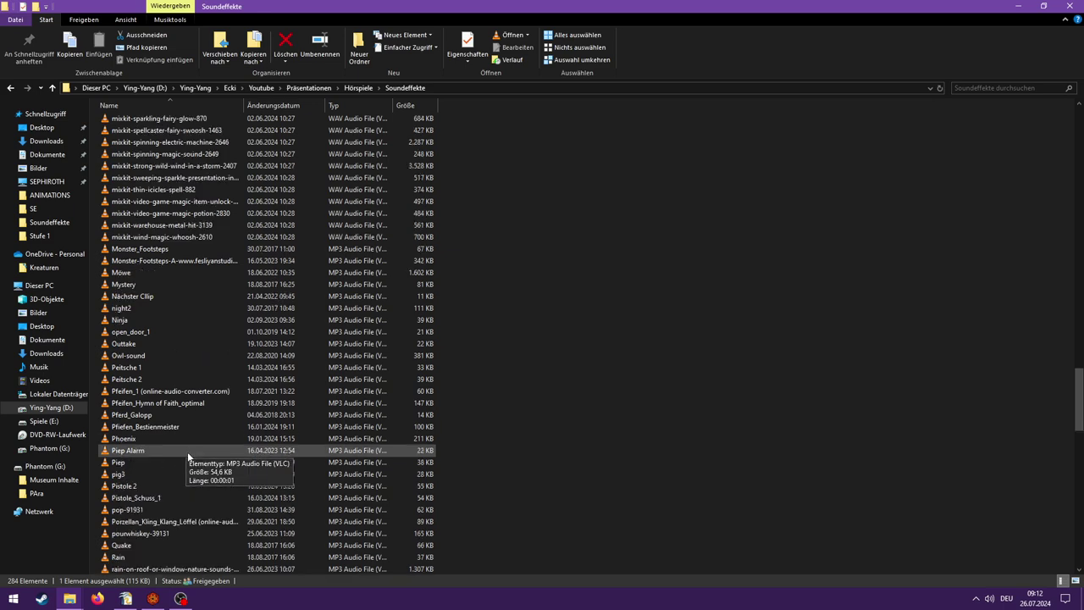
scroll(187, 456, up, 1)
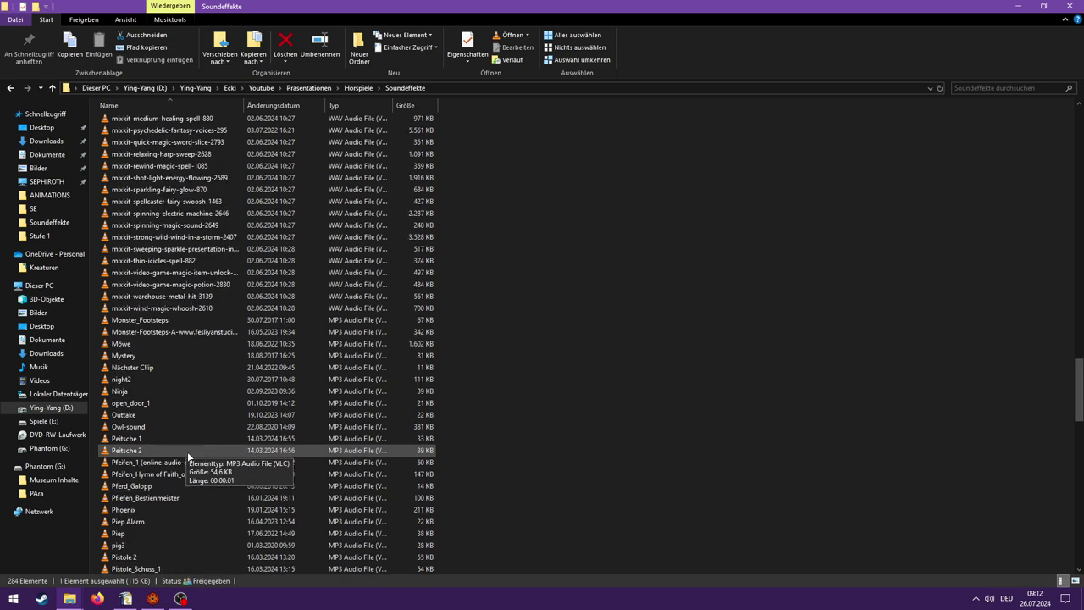
scroll(187, 452, up, 1)
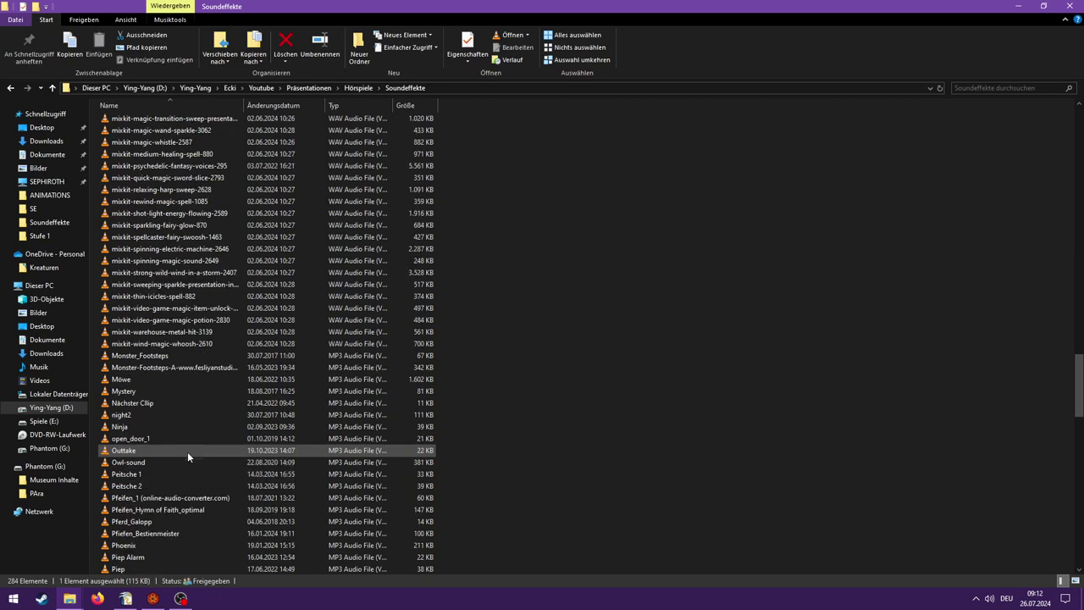
scroll(187, 452, up, 2)
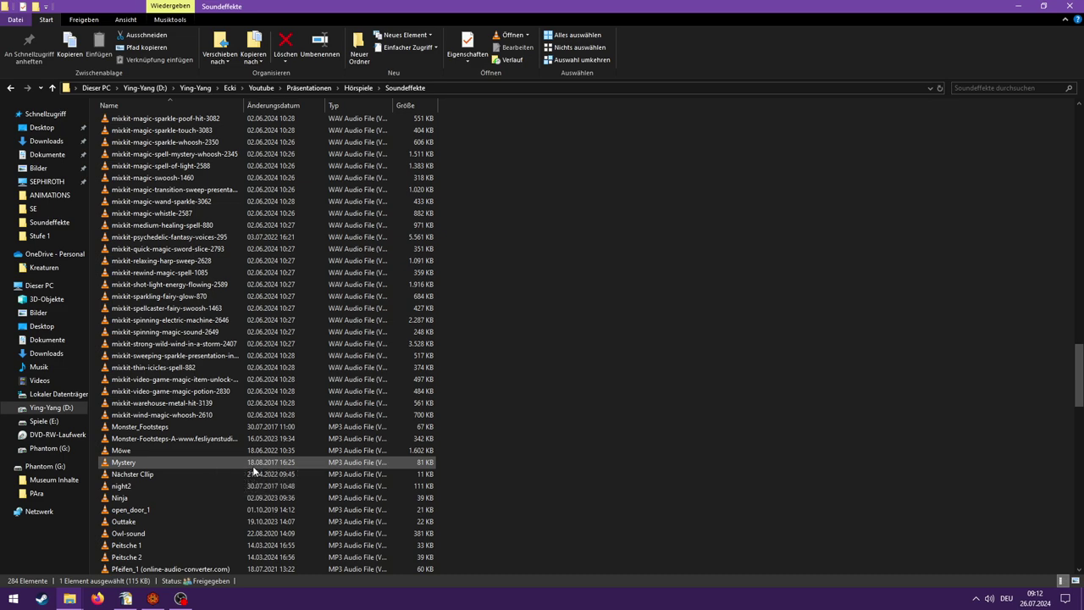
scroll(254, 470, up, 4)
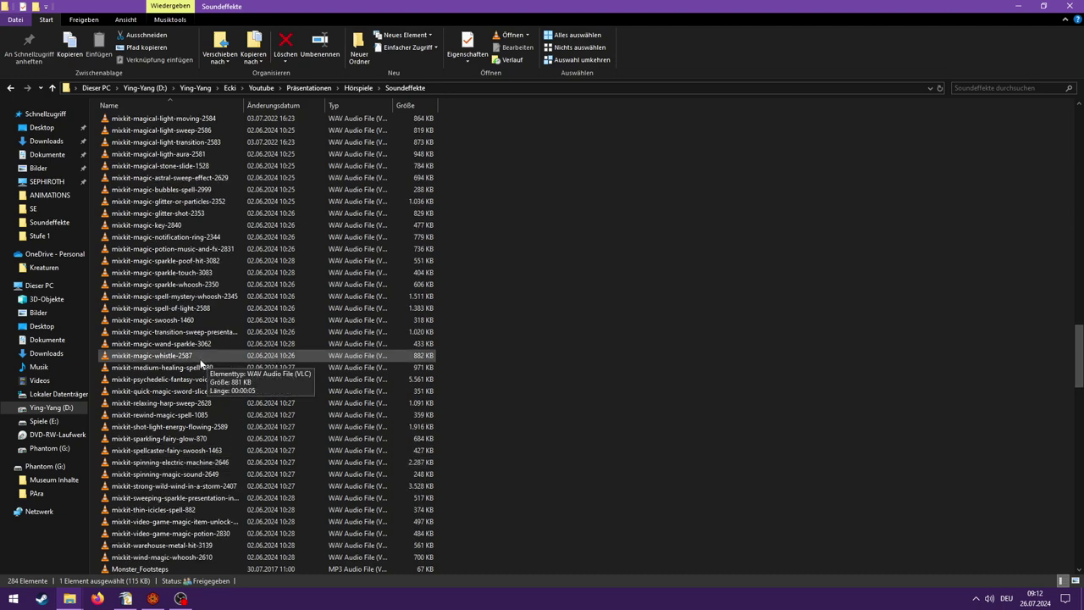
scroll(199, 356, up, 3)
scroll(201, 362, up, 3)
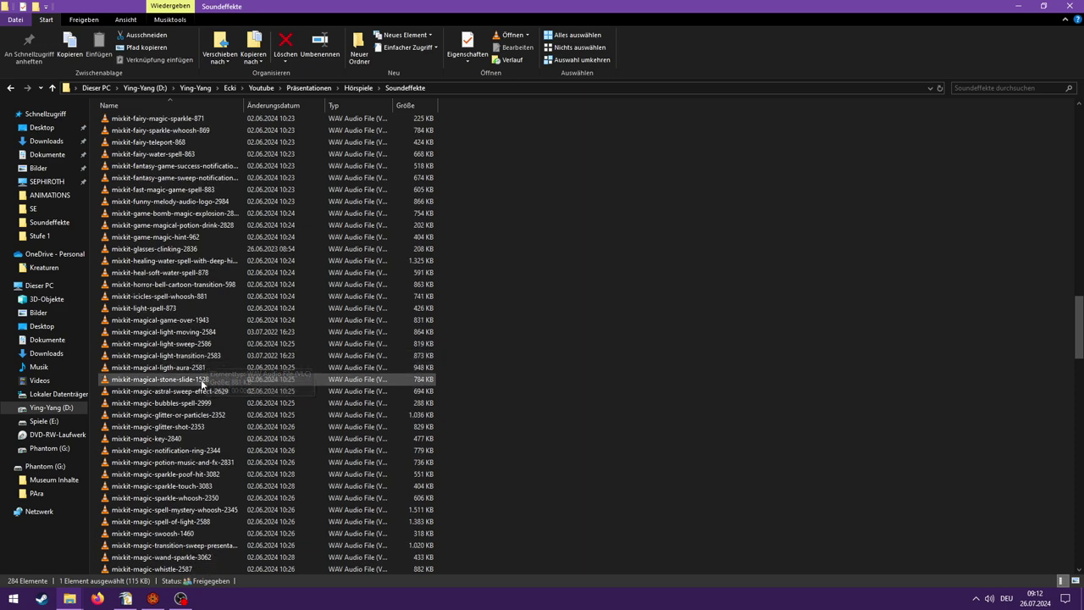
scroll(202, 369, up, 13)
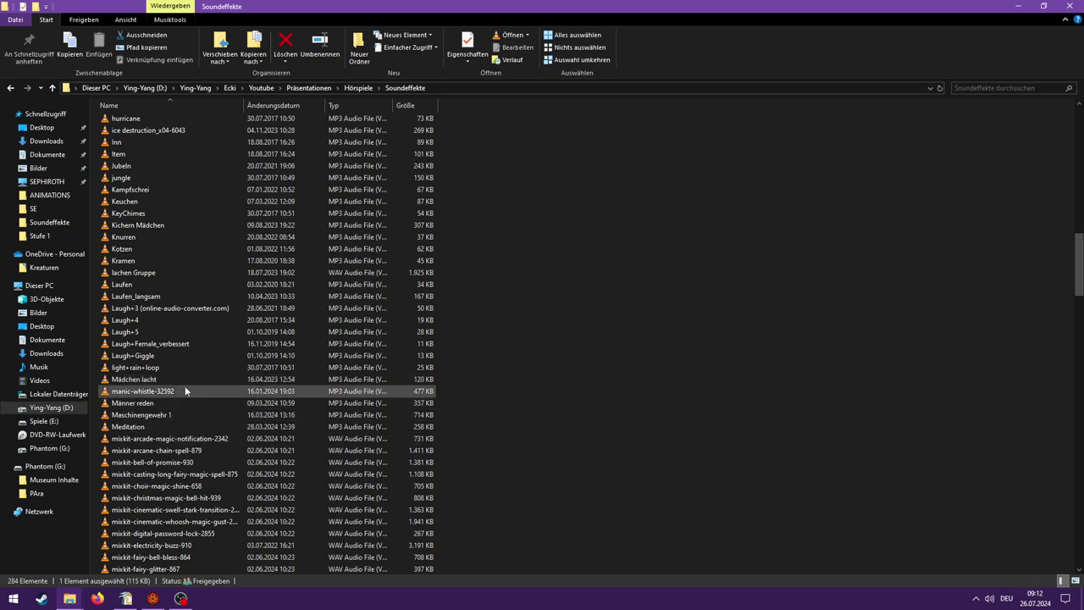
- Preview the manic-whistle-32592 sound, close the player and look at the files above it
double_click(185, 387)
click(1046, 11)
scroll(299, 356, up, 2)
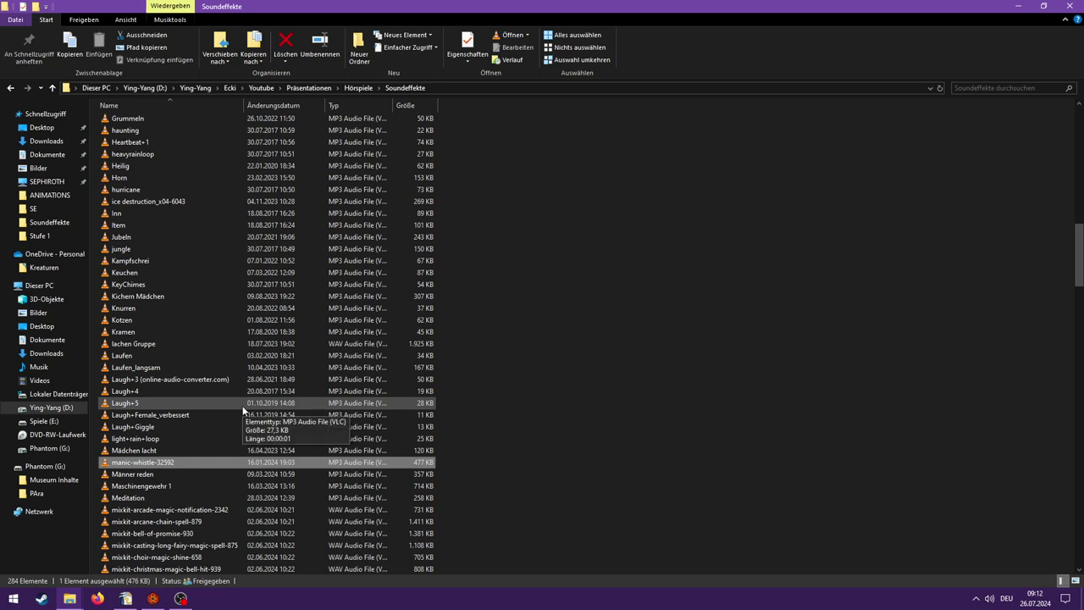
- Preview the Evil Voice KURZ Whisper 3 sound further up the Soundeffekte folder and close the player
scroll(243, 410, up, 3)
scroll(243, 410, up, 2)
scroll(244, 411, up, 4)
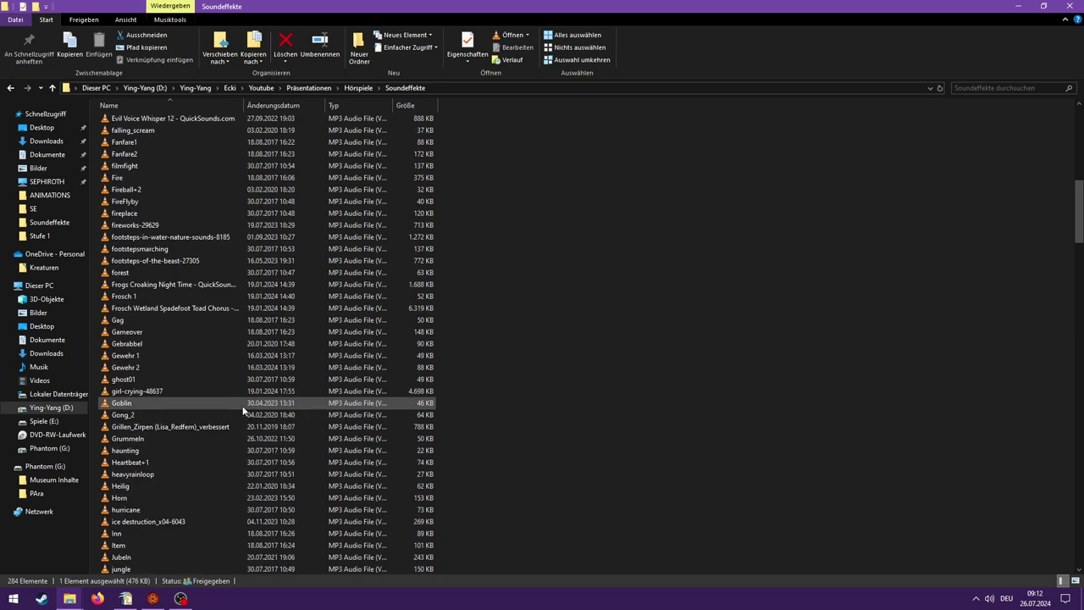
scroll(243, 410, up, 2)
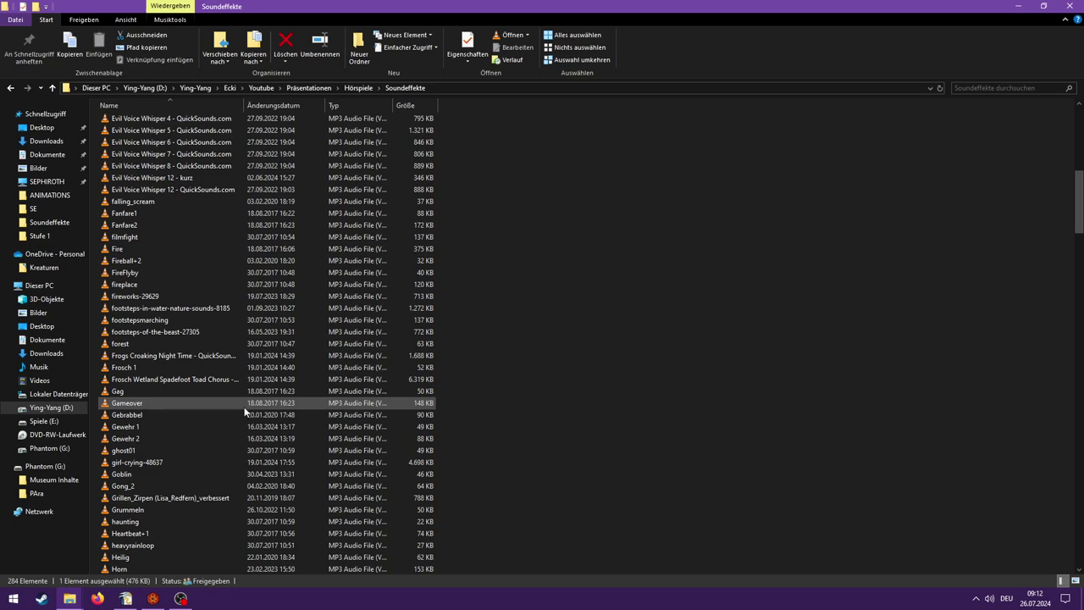
scroll(250, 410, up, 6)
click(211, 310)
double_click(211, 310)
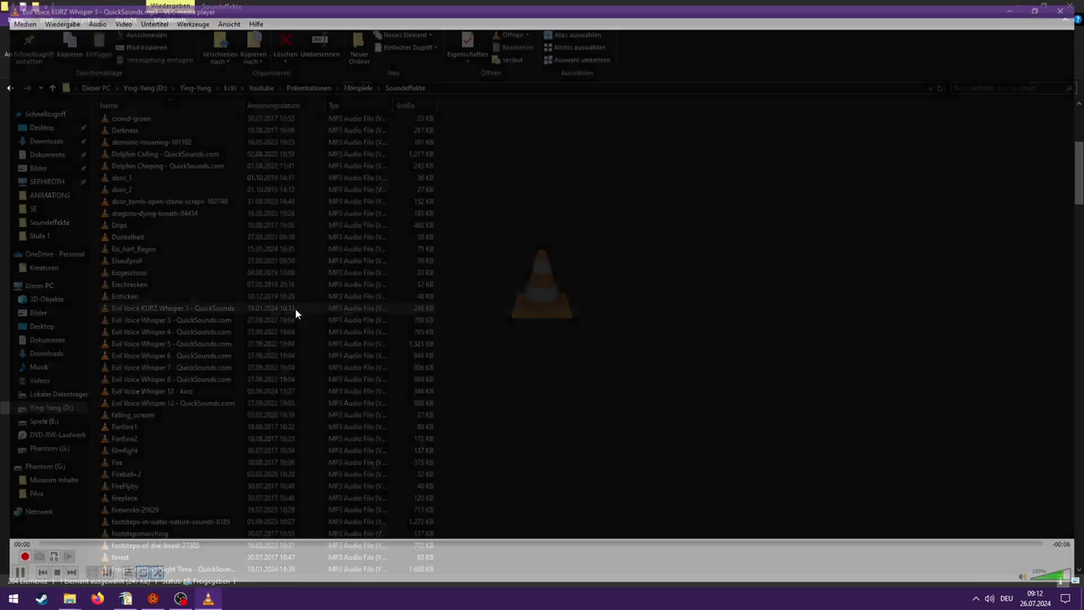
click(1069, 6)
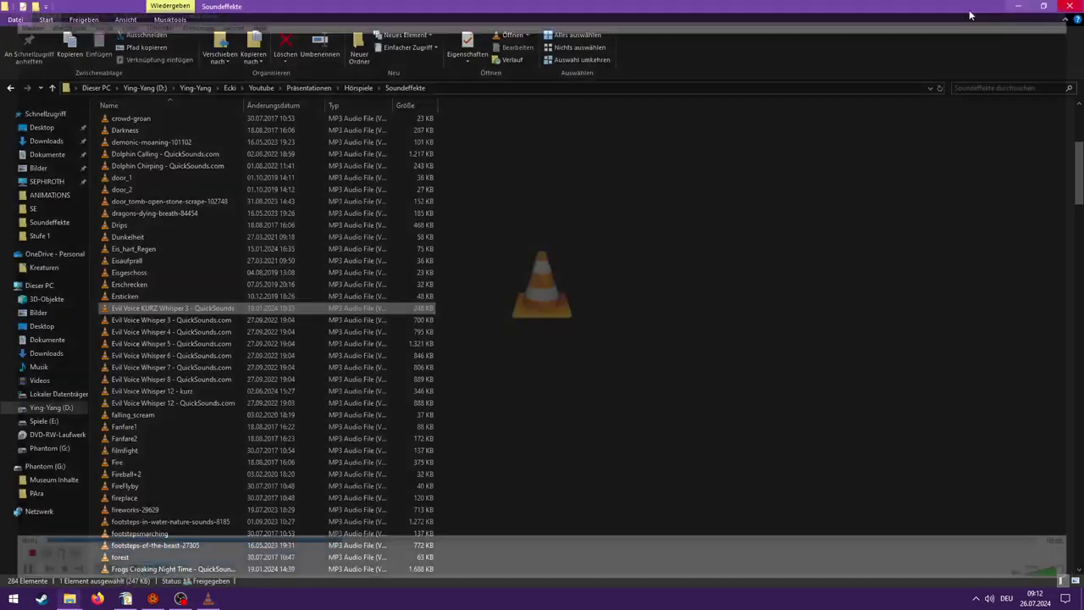
- Preview the full-length Evil Voice Whisper 3 and Whisper 4 sounds, closing the player after each
click(223, 320)
double_click(224, 320)
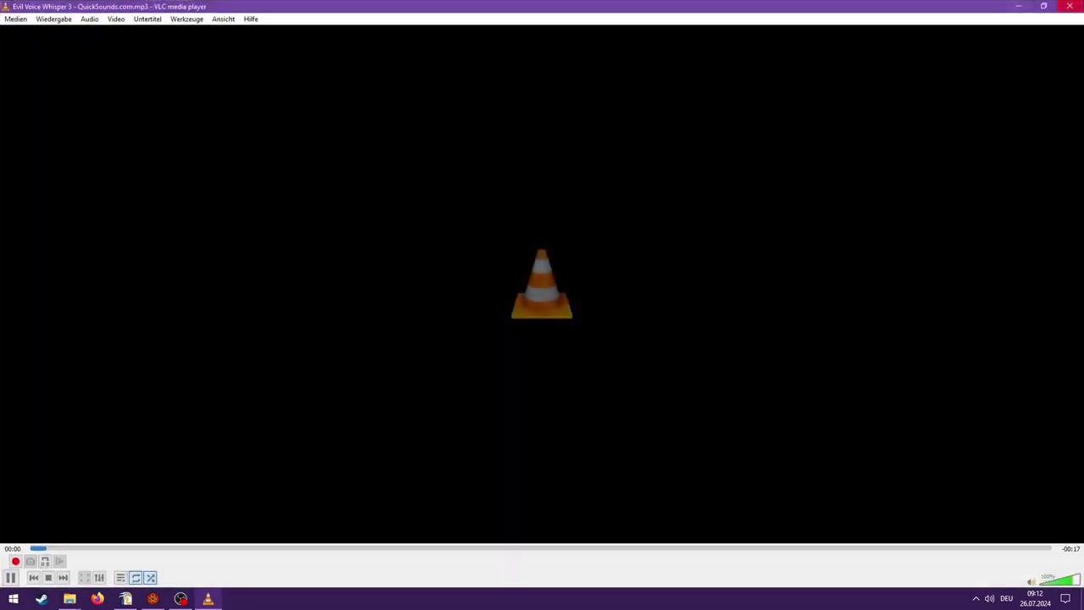
click(1069, 6)
click(218, 332)
double_click(217, 332)
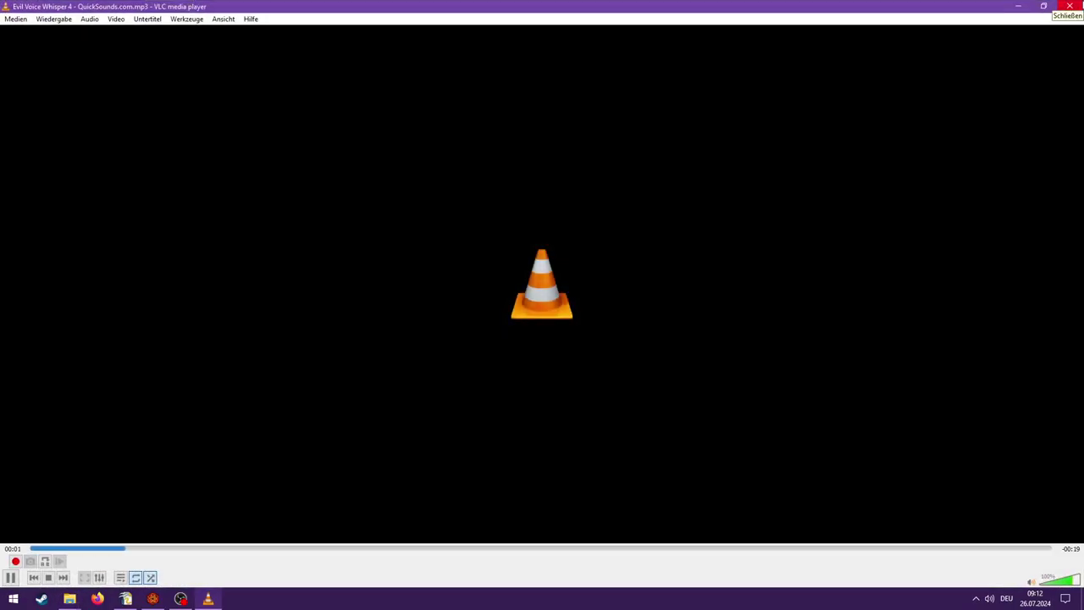
click(1069, 6)
- Preview the Evil Voice Whisper 5, Whisper 6 and Whisper 7 sounds, closing the player after each
double_click(230, 344)
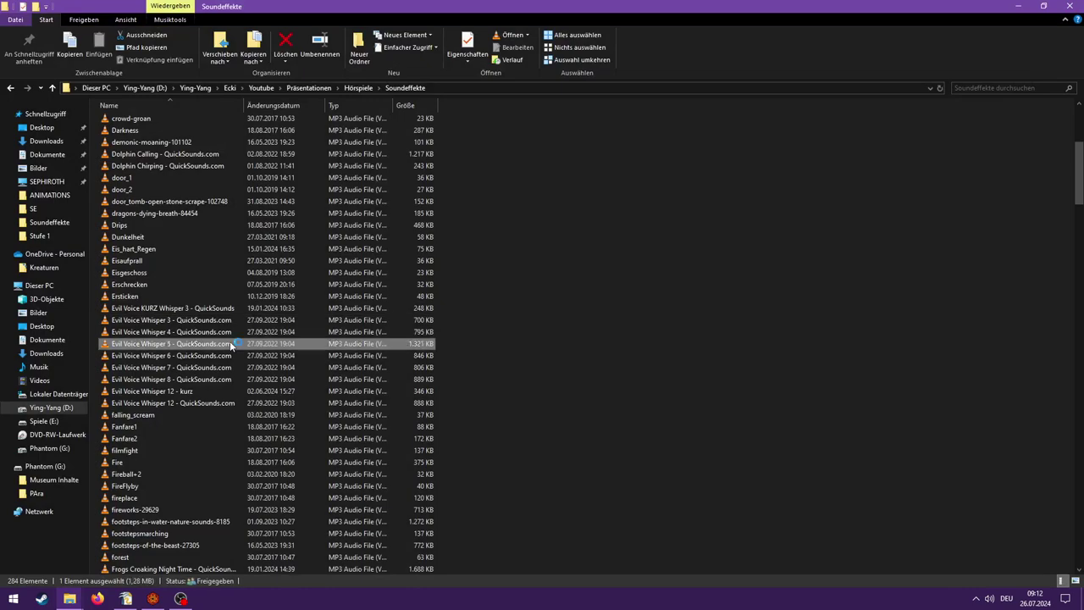
click(1069, 6)
double_click(216, 359)
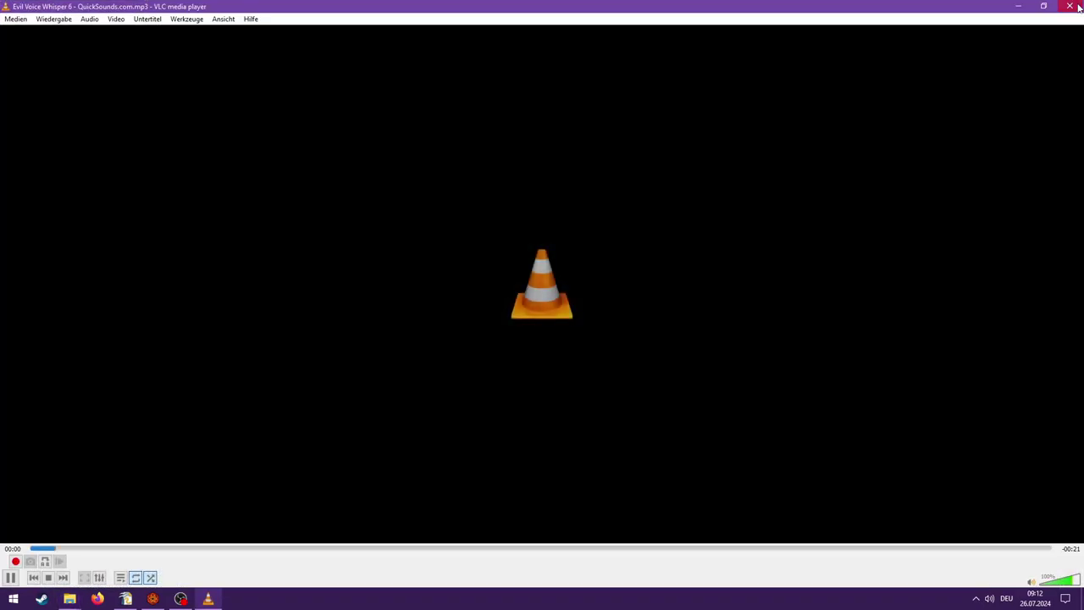
click(1069, 6)
double_click(224, 367)
click(1069, 6)
- Check the remaining files at the start of the Soundeffekte folder and replay Scream+1
scroll(285, 381, up, 3)
scroll(216, 413, up, 4)
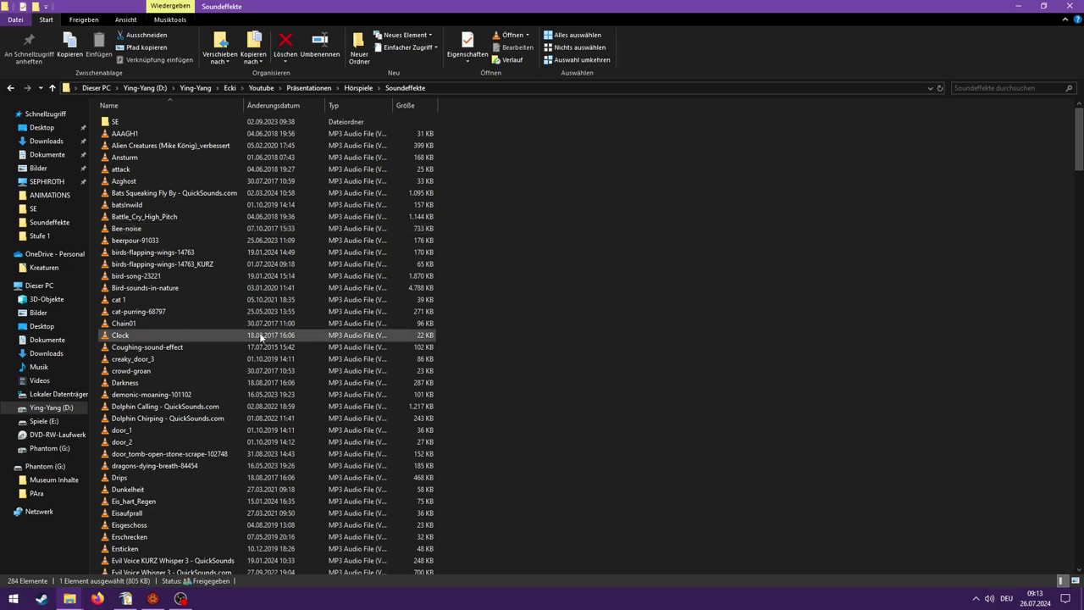
scroll(270, 339, down, 20)
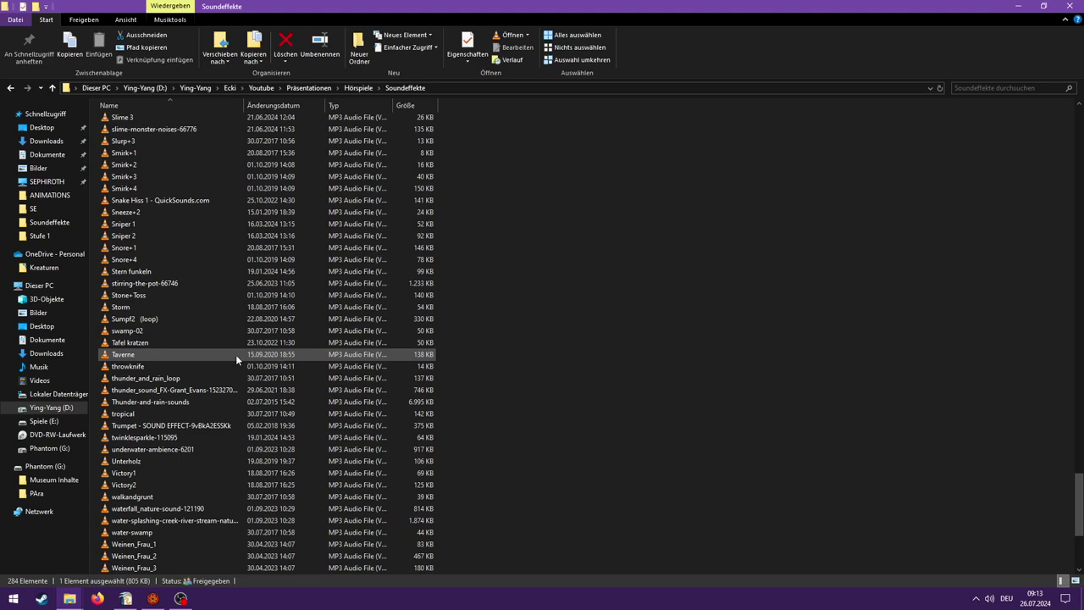
scroll(236, 354, up, 6)
scroll(236, 359, up, 2)
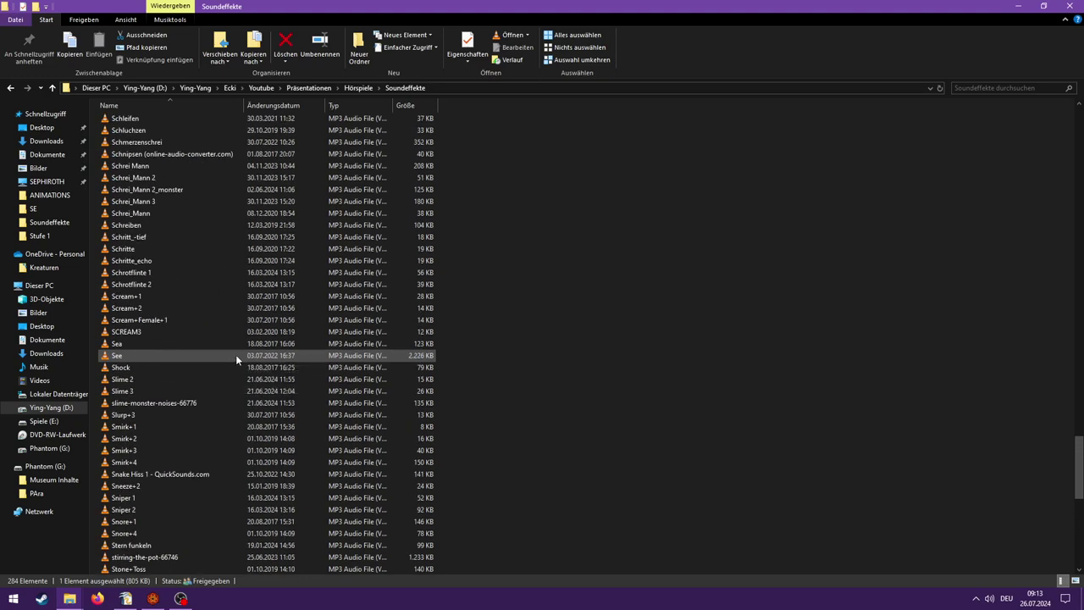
click(183, 297)
double_click(183, 297)
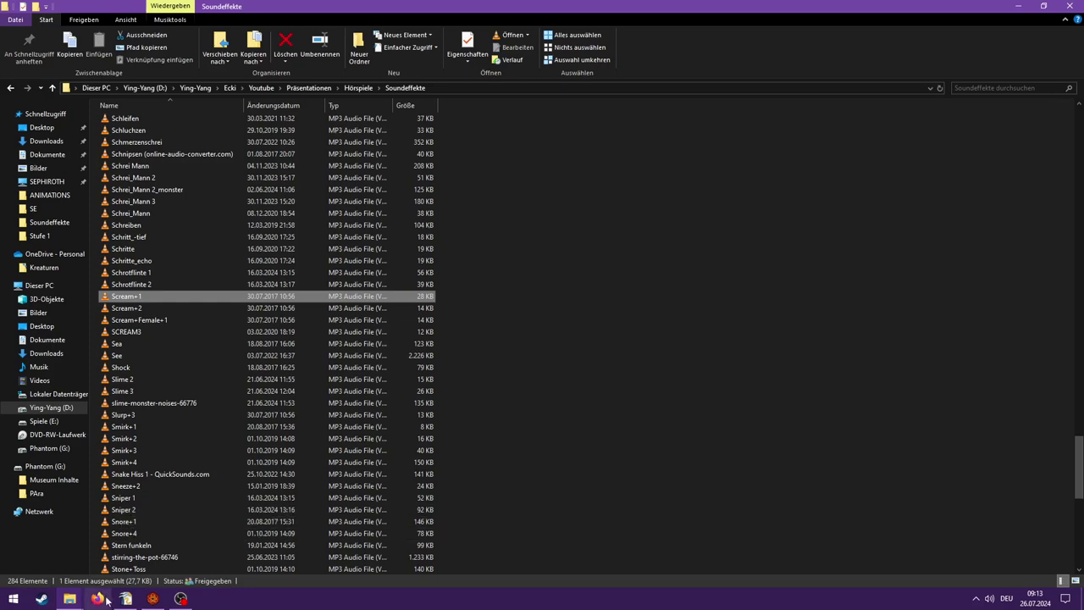
- Switch to Firefox and search the web for "free sound scary scream woman"
click(106, 598)
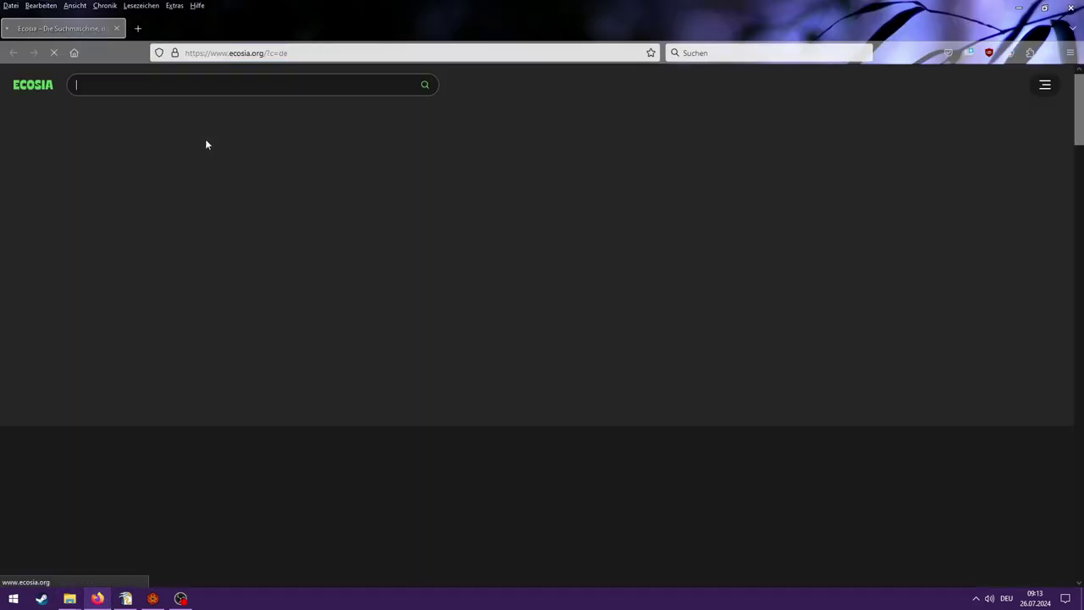
text(free sound scary)
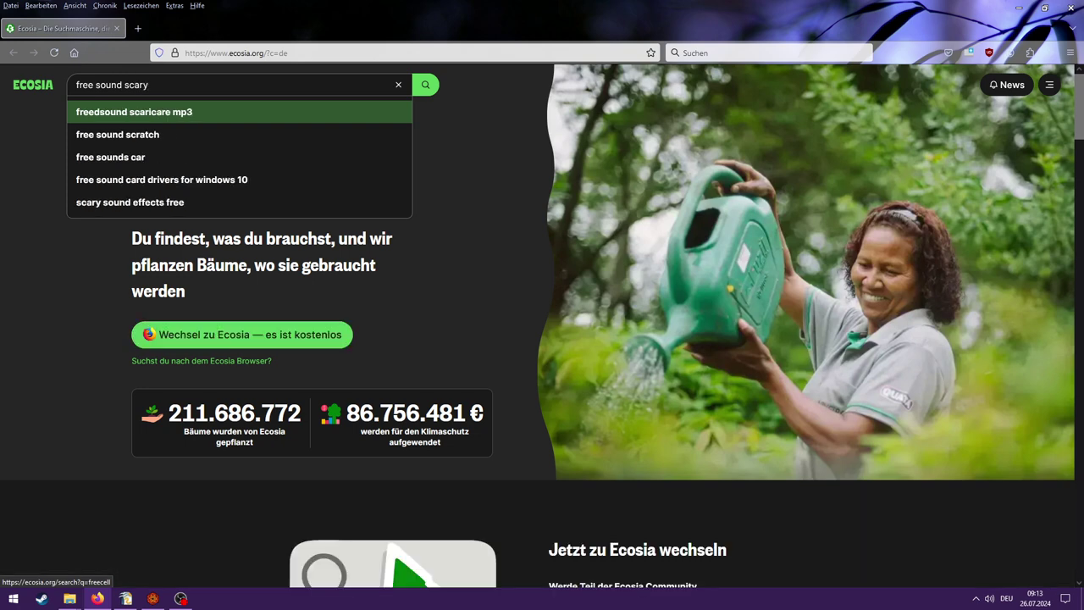
text( scream woman)
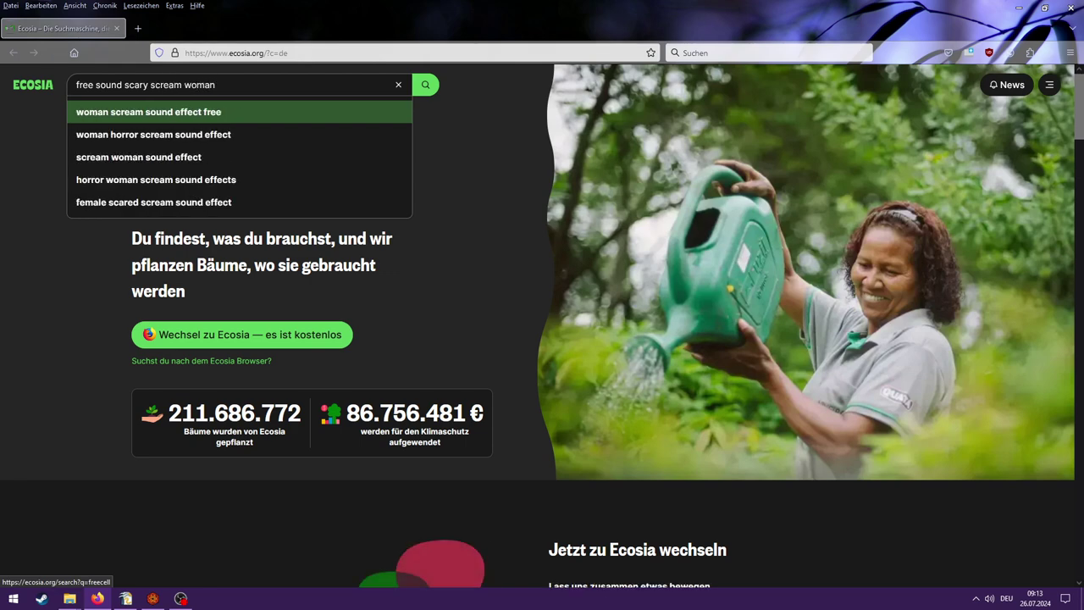
key(Return)
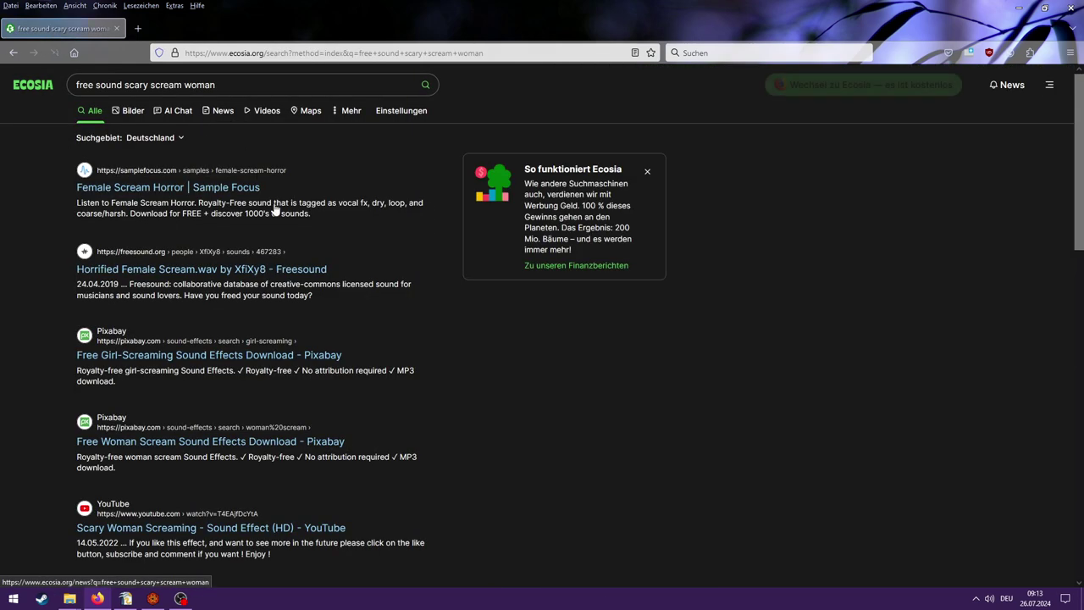
- Open the Sample Focus result Female Scream Horror in a new tab and dismiss the translation offer
right_click(190, 193)
click(220, 198)
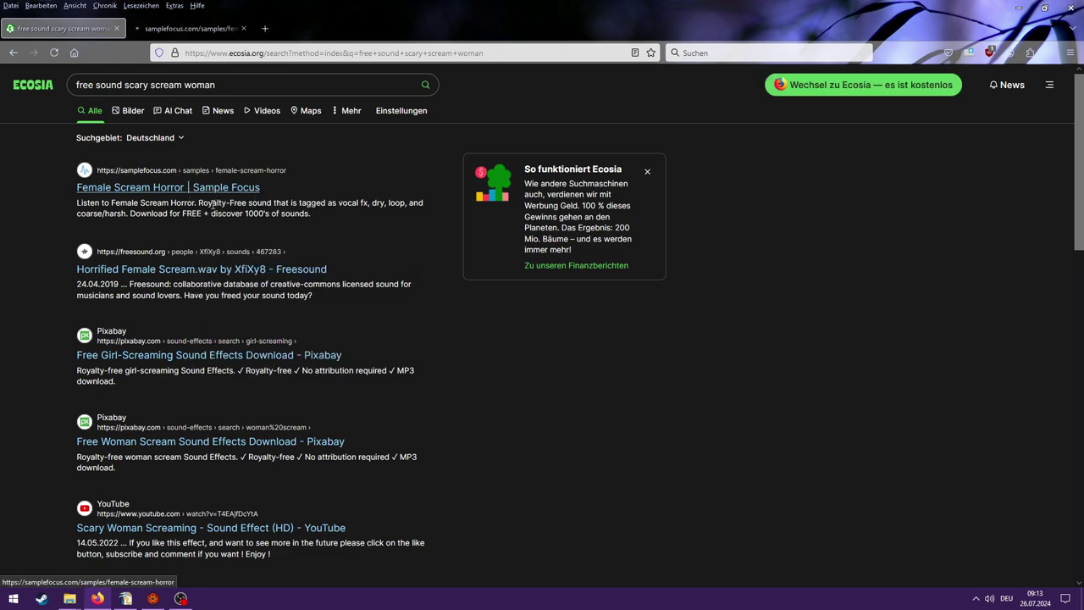
click(192, 25)
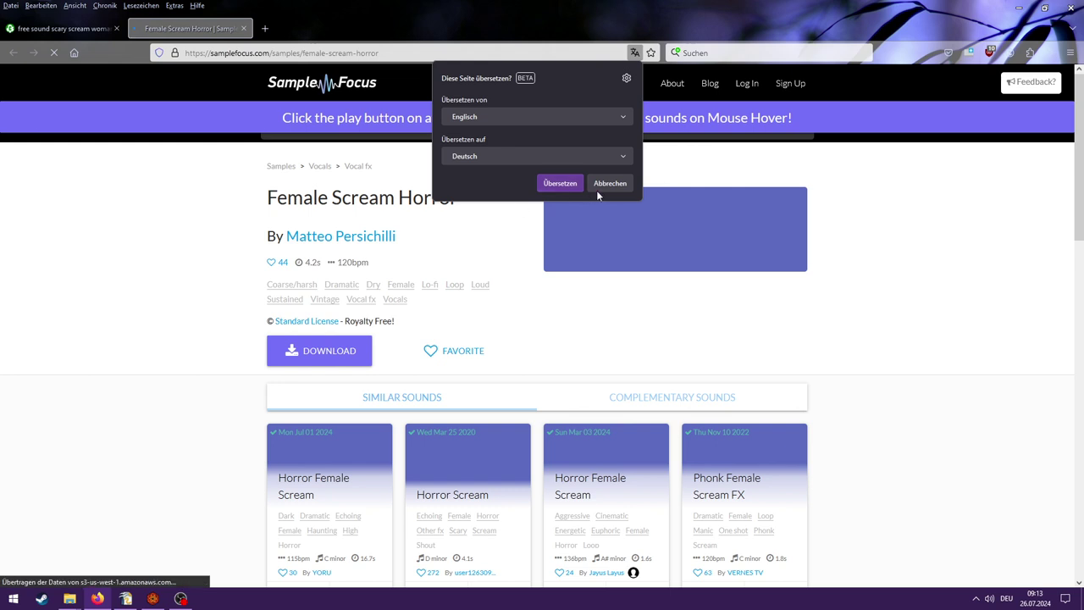
click(609, 183)
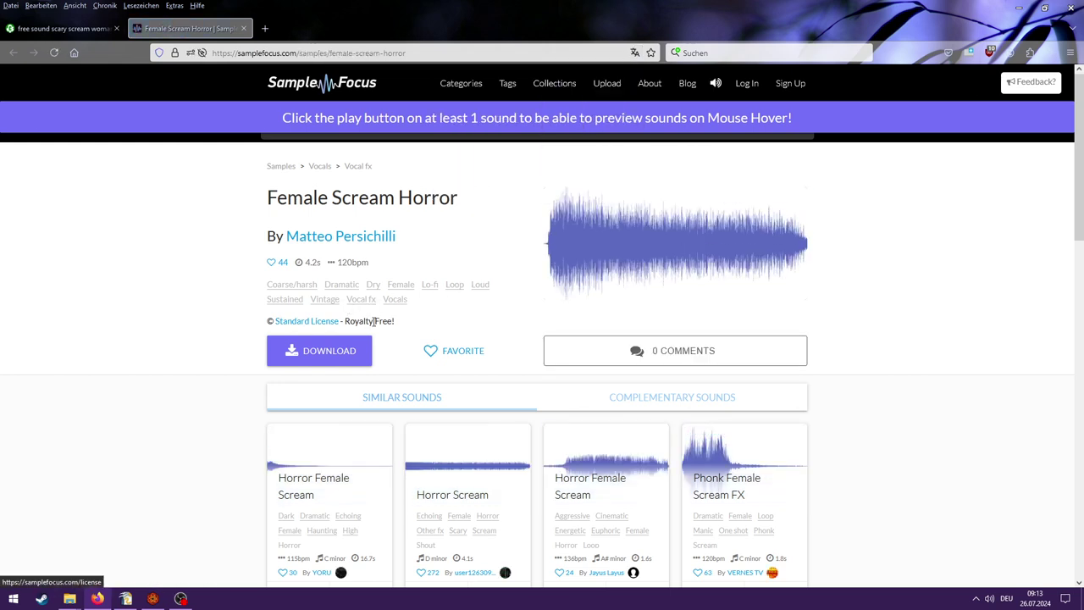
- View the page of the similar sound Horror Female Scream, then return to Female Scream Horror
scroll(520, 330, down, 3)
mouse_move(331, 354)
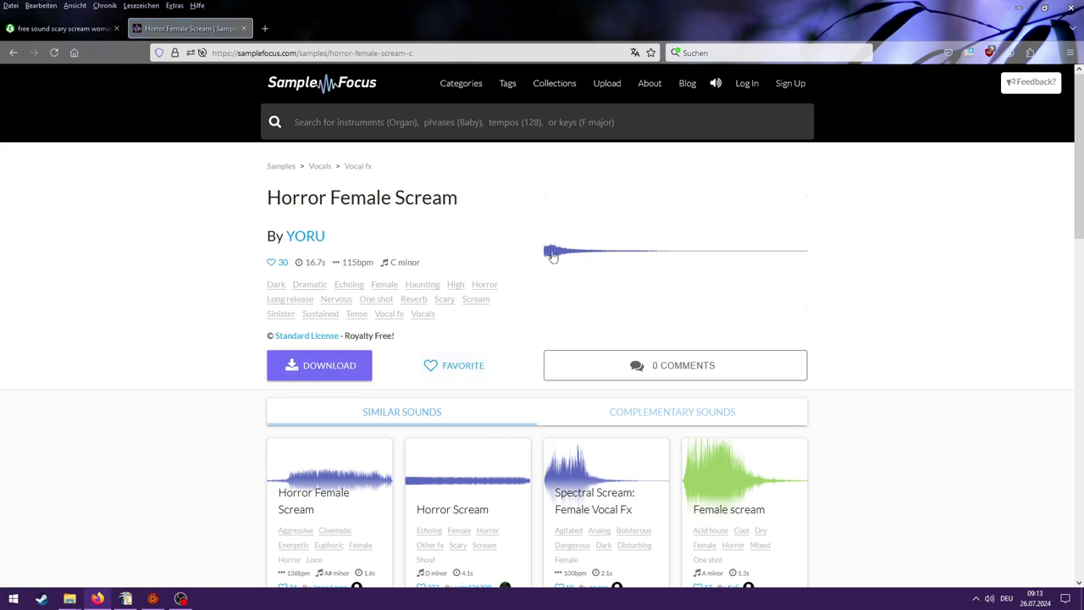
scroll(566, 308, down, 5)
scroll(424, 317, up, 4)
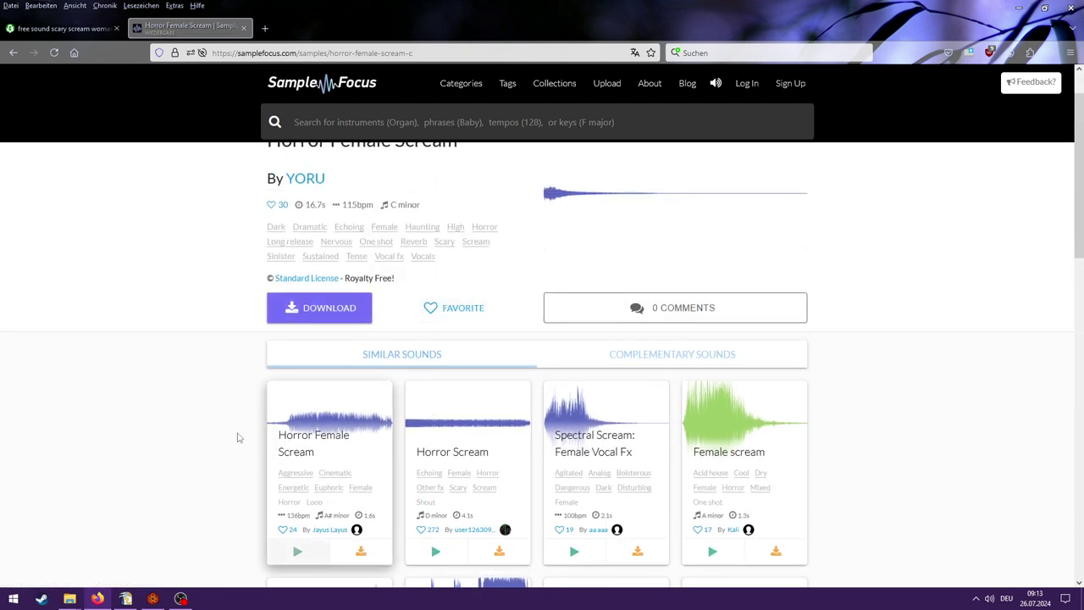
click(13, 53)
- Preview similar sounds in the first row, including both Horror Female Scream samples and Phonk Female Scream FX
click(297, 479)
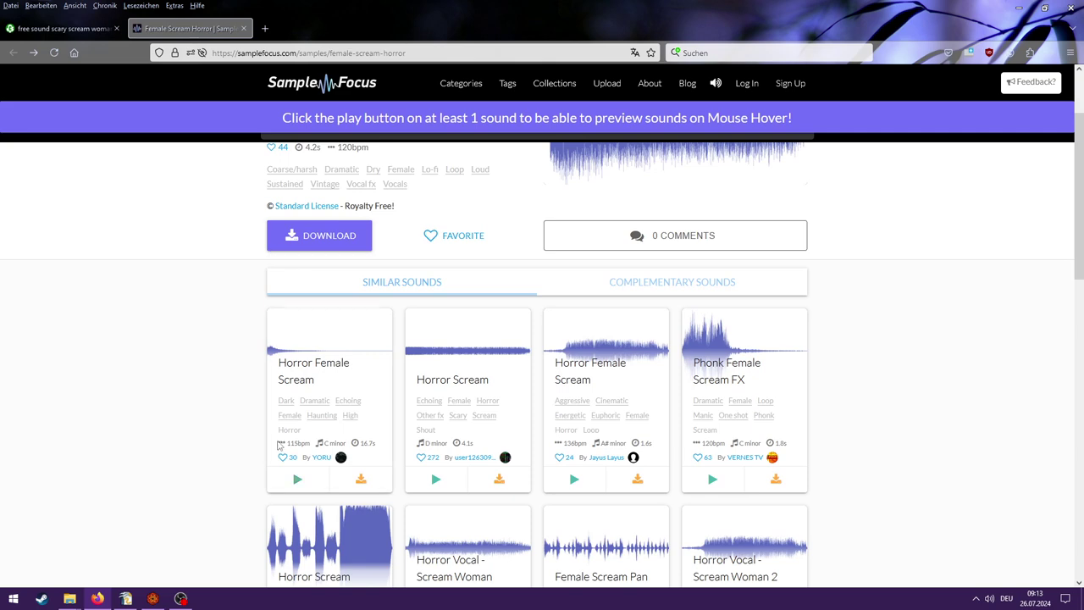
click(299, 482)
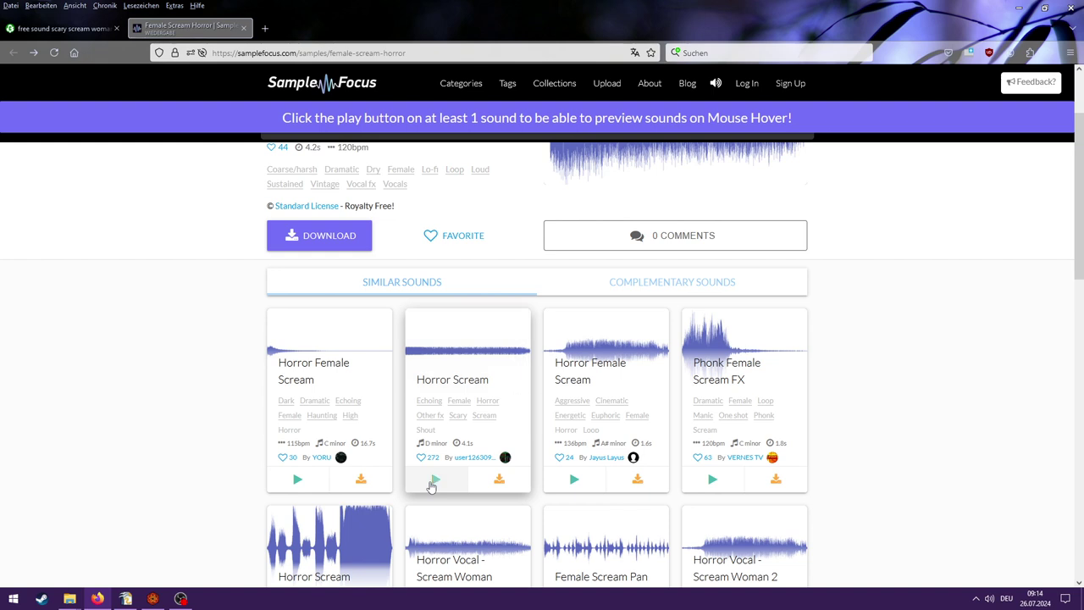
click(574, 480)
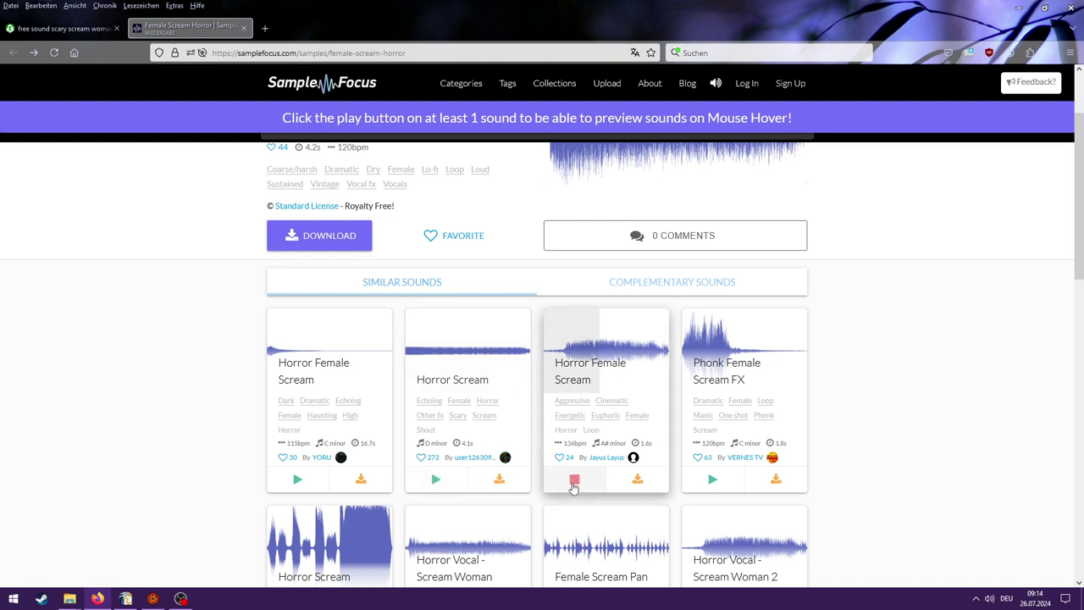
click(709, 480)
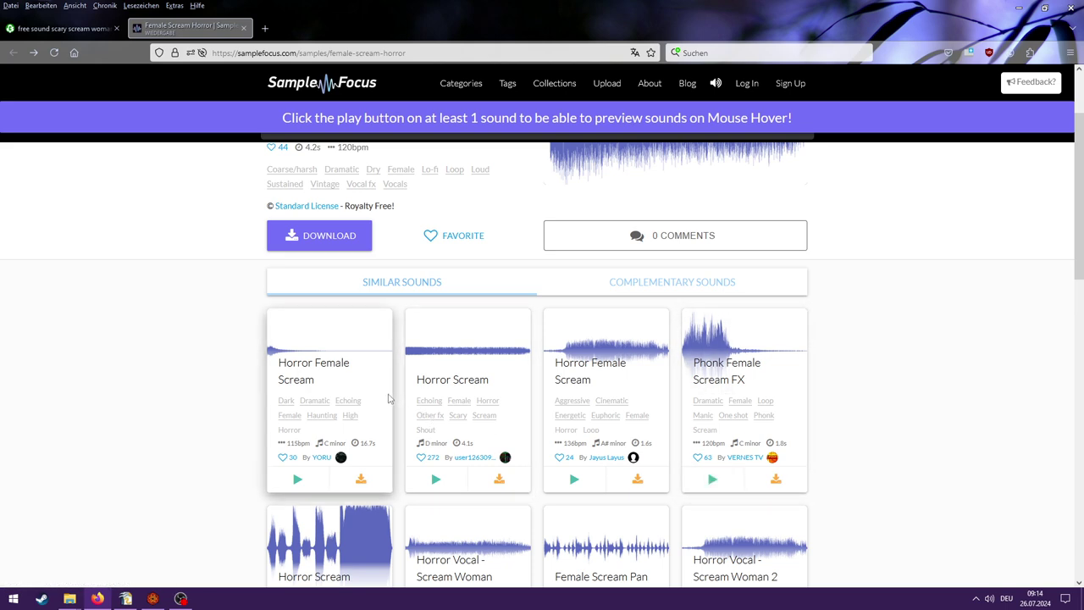
- Preview Horror Vocal - Scream Woman 2, Female Scream Pan and Horror Vocal - Scream Woman in the second row
scroll(389, 399, down, 3)
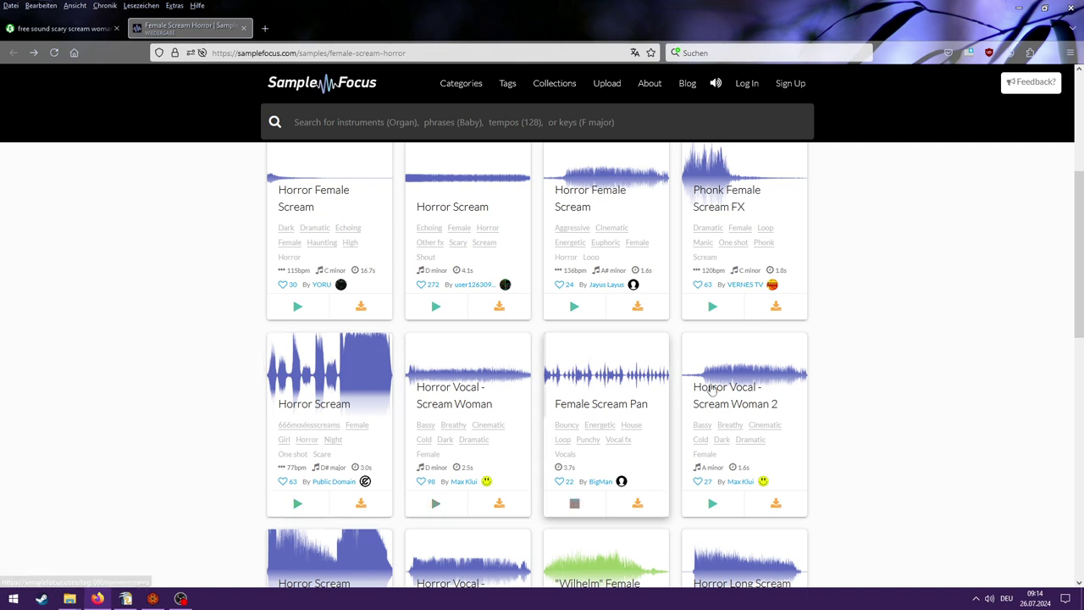
click(709, 507)
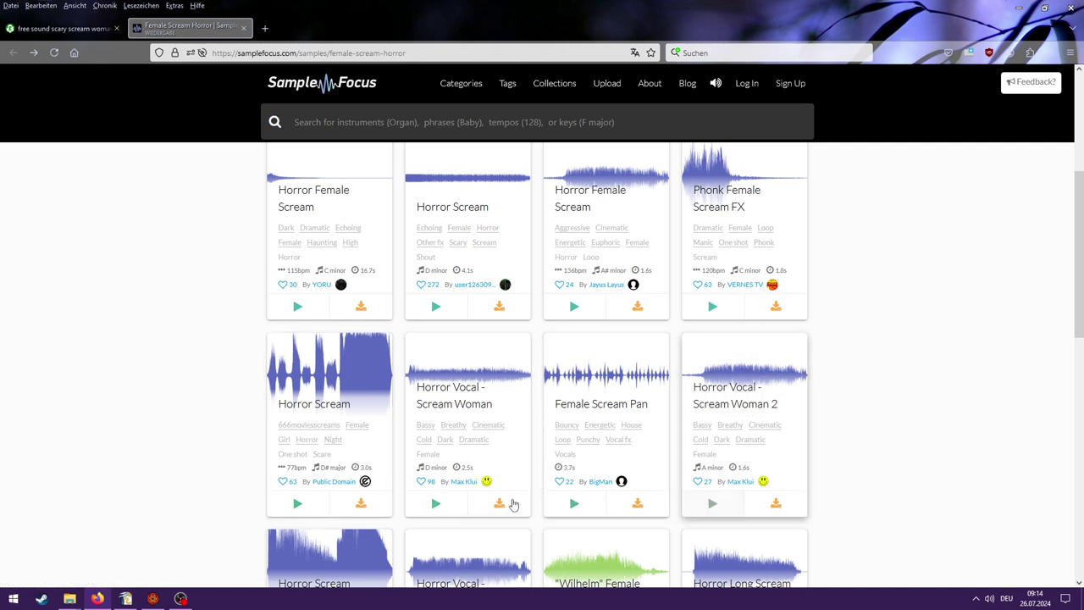
click(573, 505)
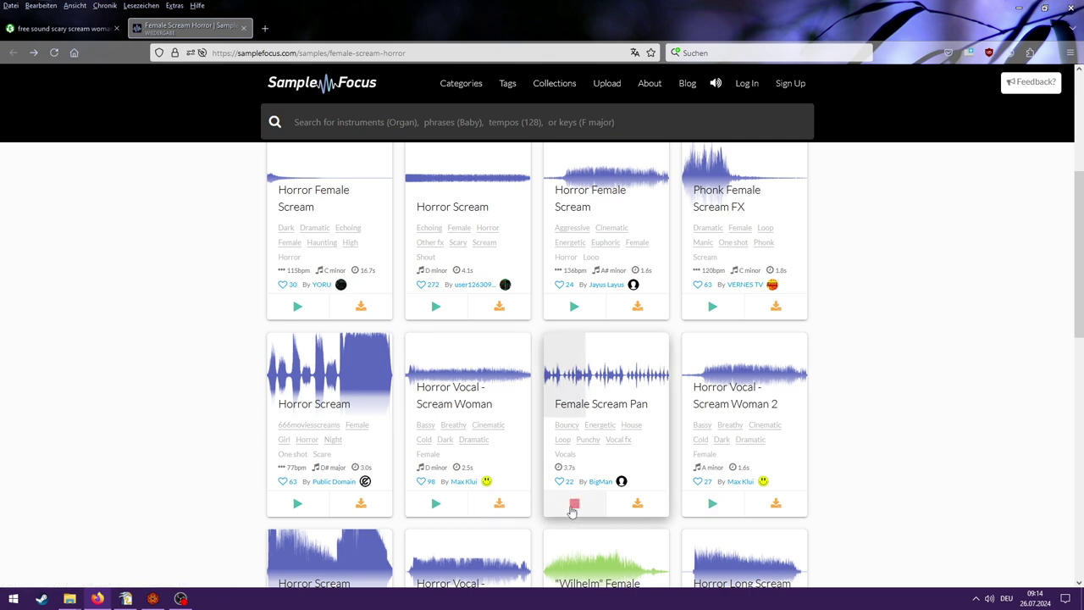
click(574, 506)
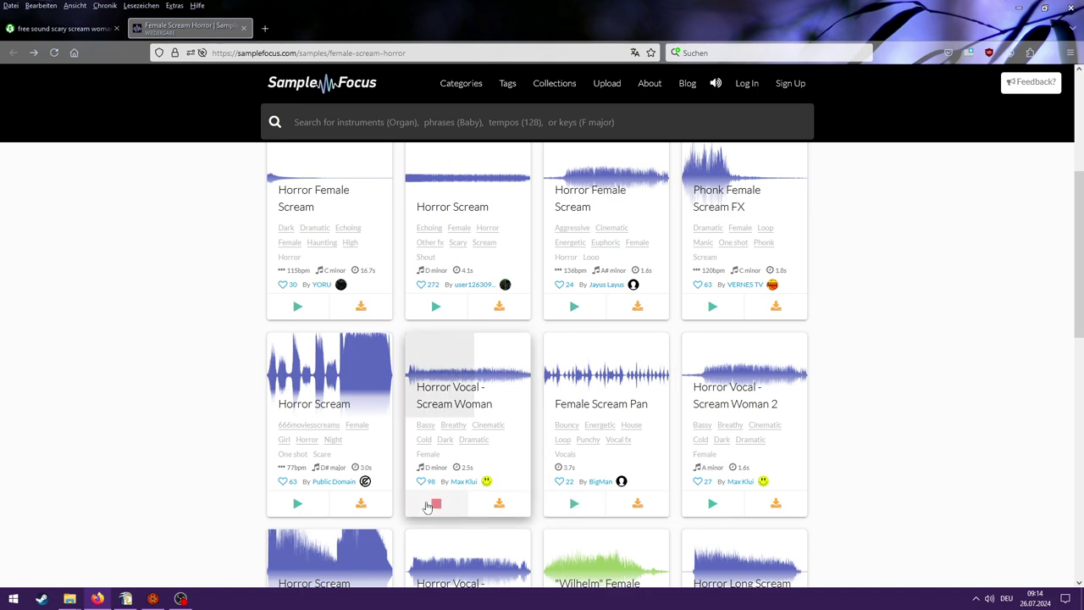
- Return from the Horror Female Scream page and look through the similar sounds down to Horror Scream Cutout
scroll(254, 509, up, 4)
click(297, 509)
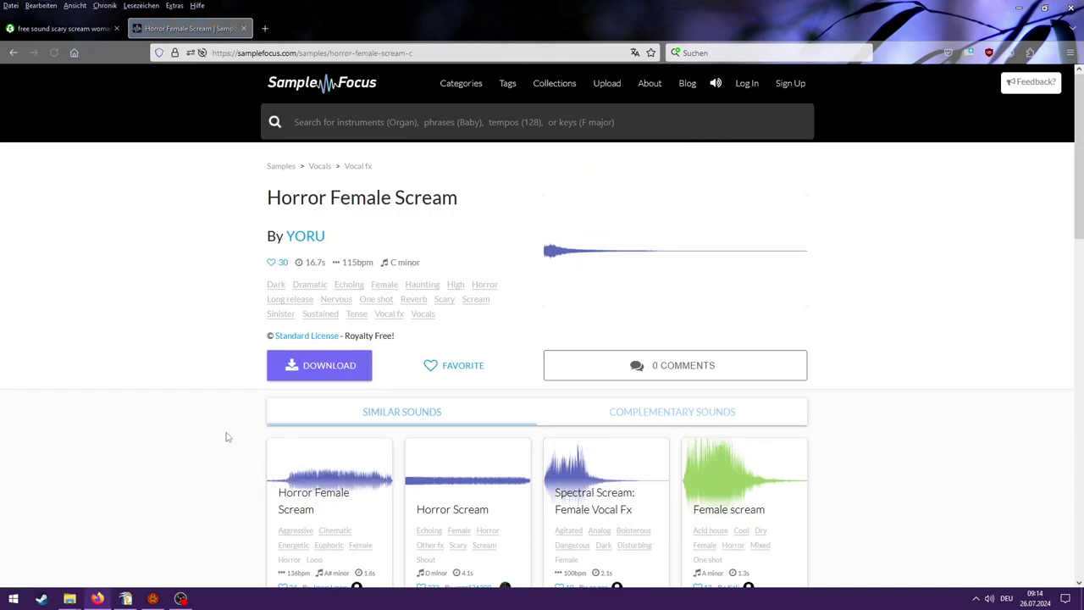
click(12, 52)
scroll(359, 387, down, 6)
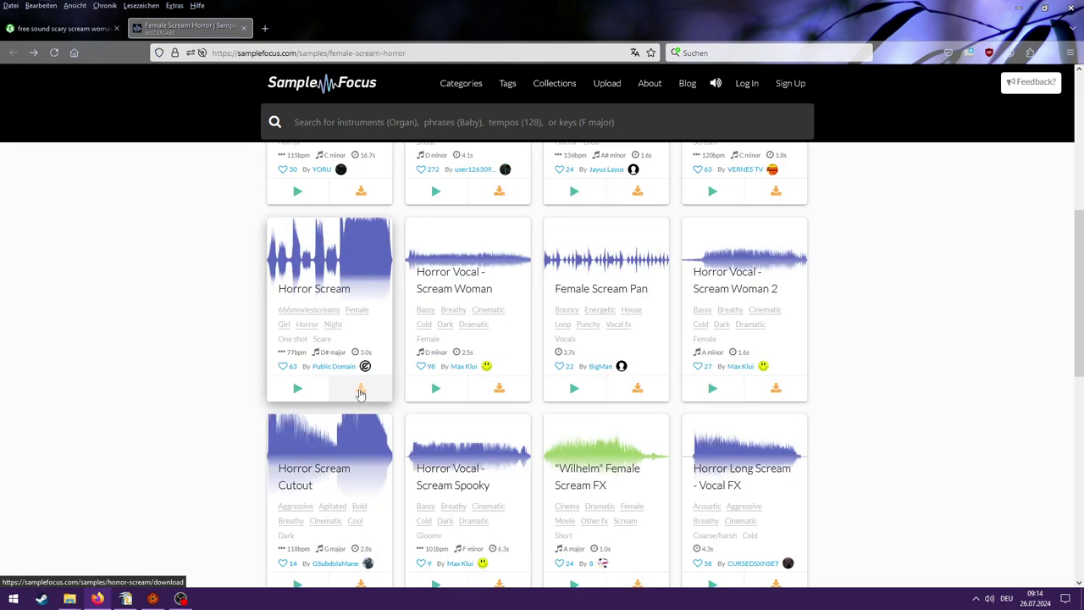
scroll(274, 458, down, 2)
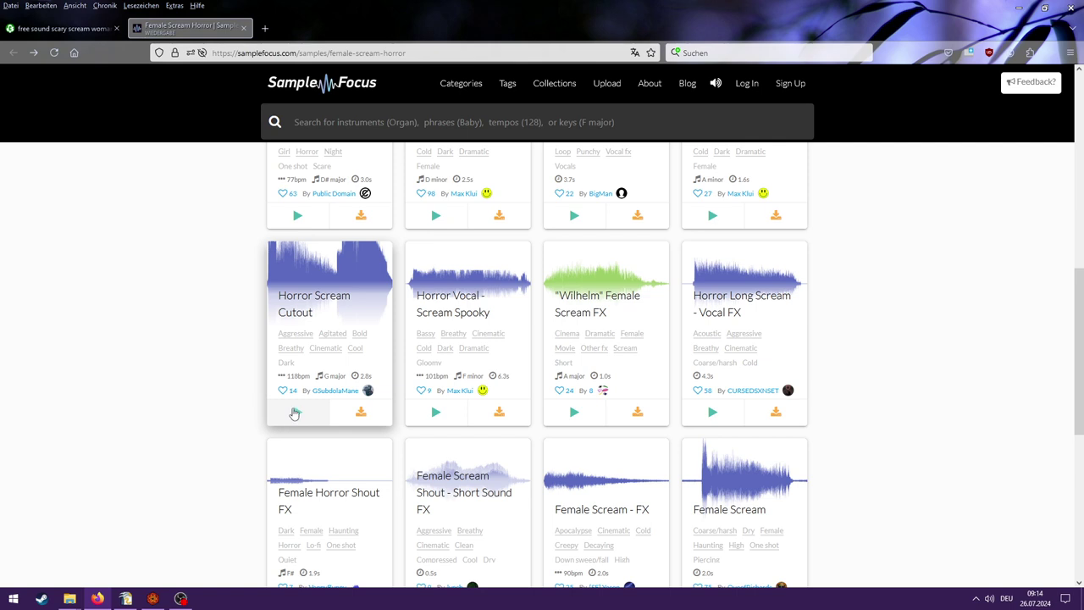